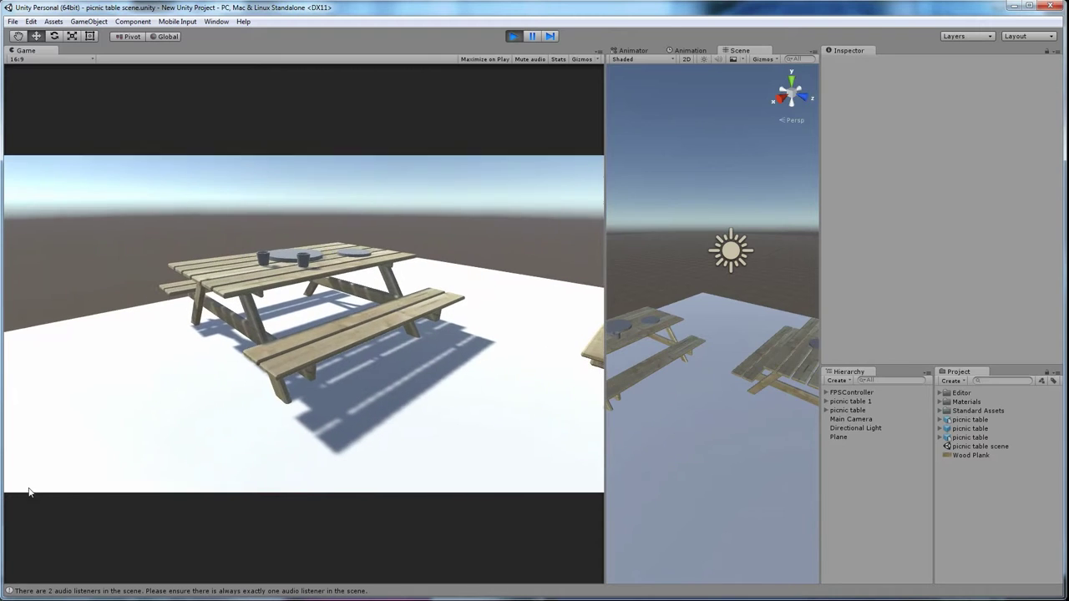
# Step: Walk around the picnic tables in play mode to examine the finished scene, and stop playing
pyautogui.press('w')
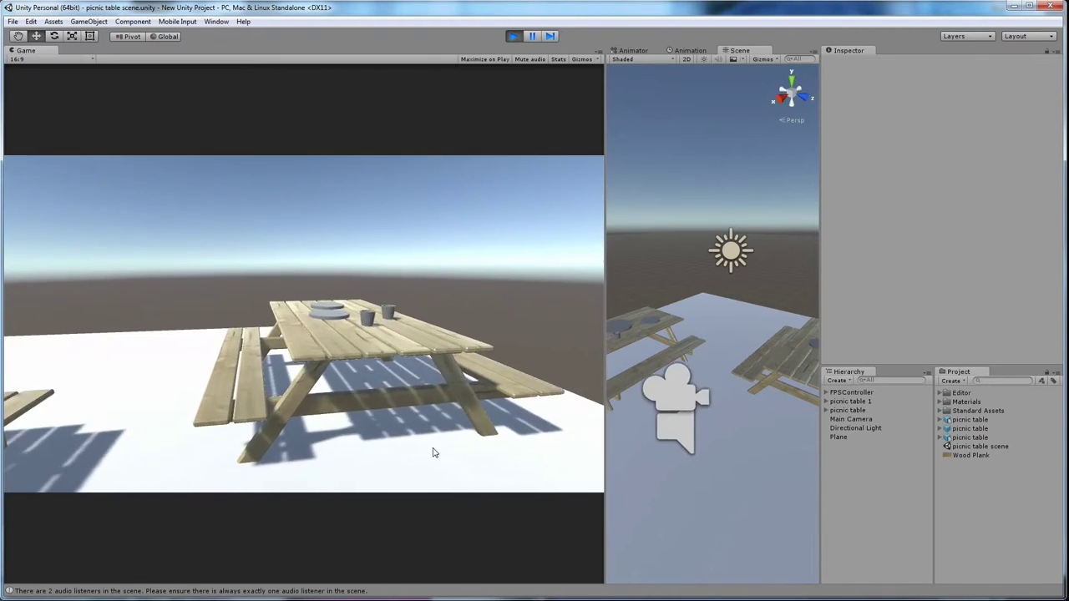
pyautogui.press('s')
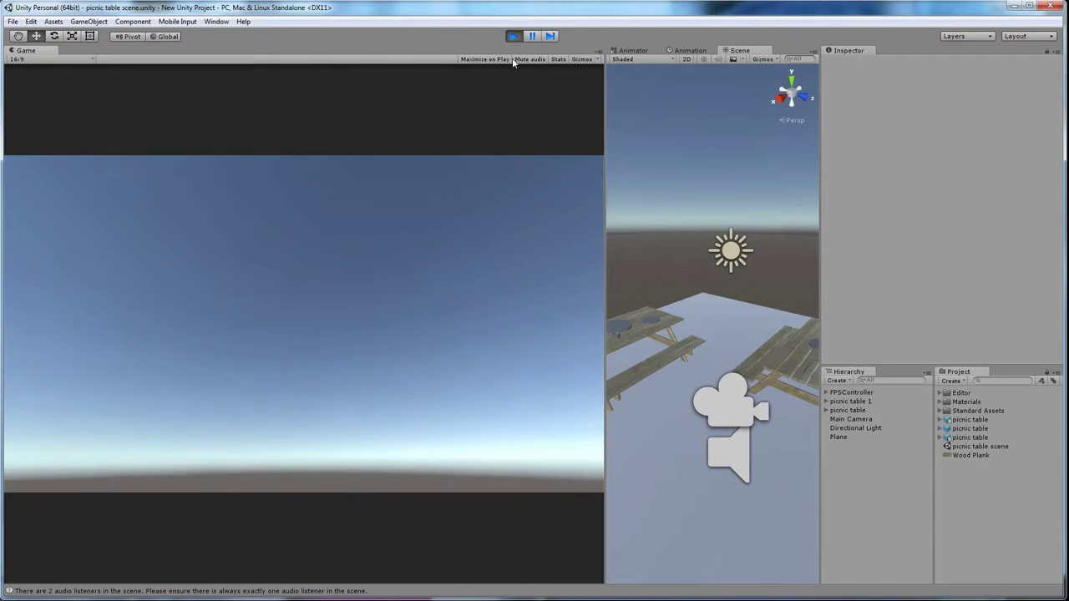
pyautogui.click(513, 36)
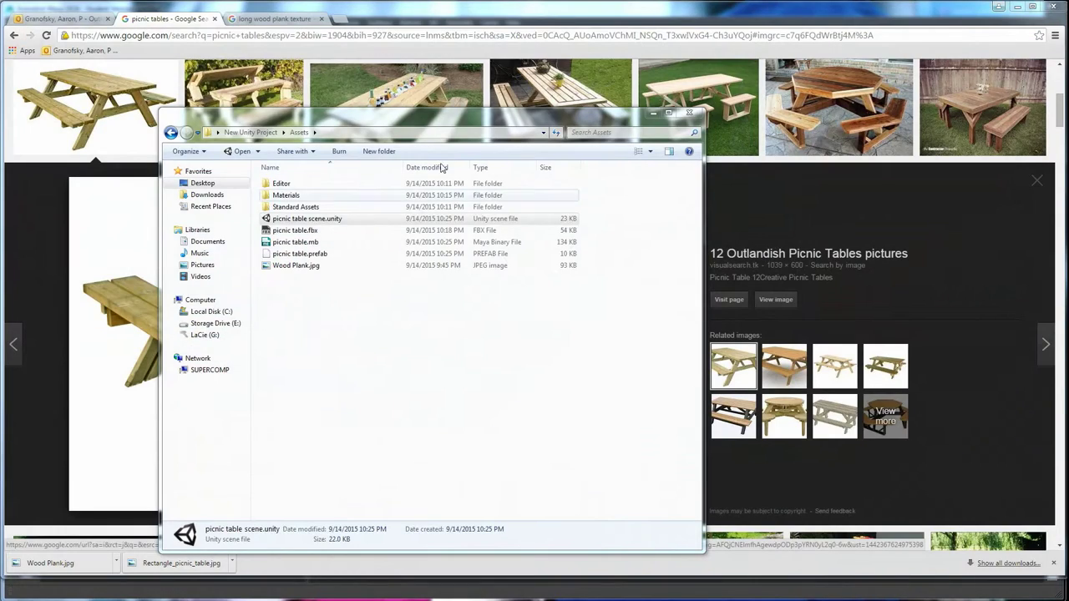
# Step: Go back to the Desktop folder, move the New Unity Project folder to the Recycle Bin, and return to the browser
pyautogui.click(171, 132)
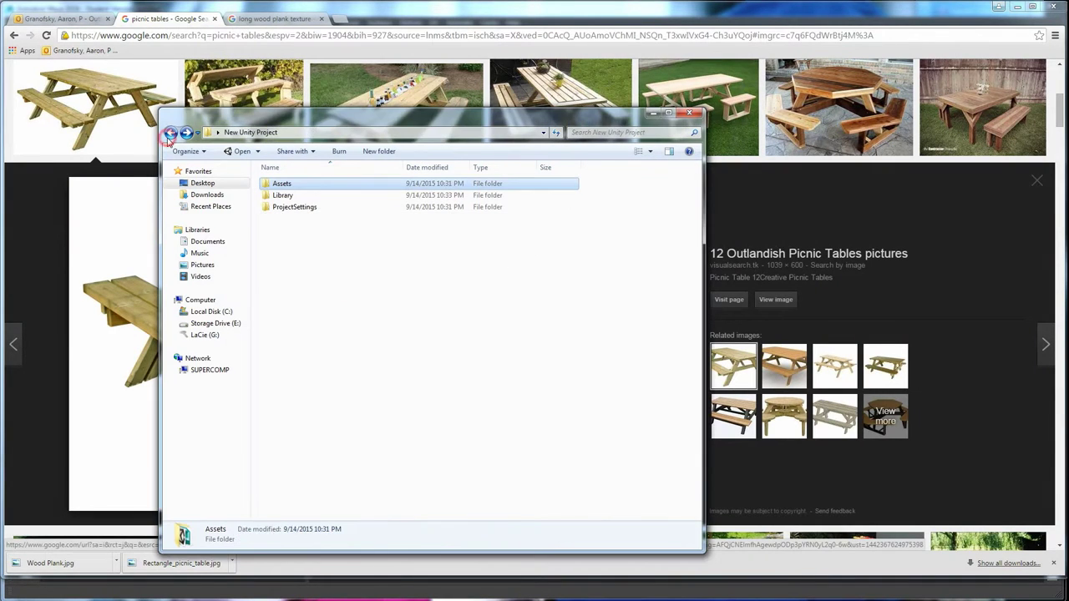
pyautogui.click(171, 132)
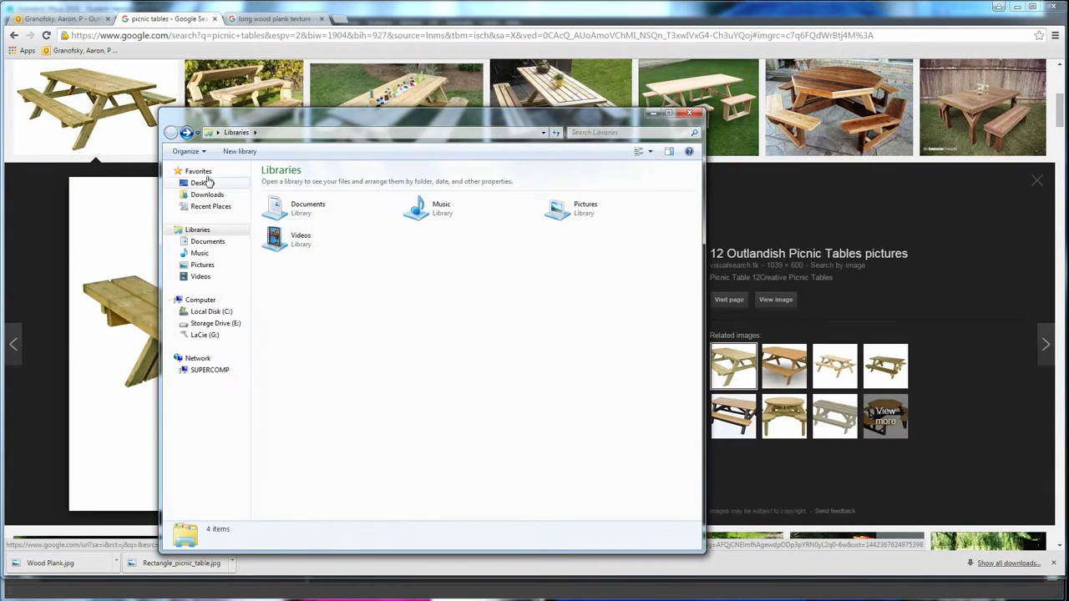
pyautogui.click(186, 133)
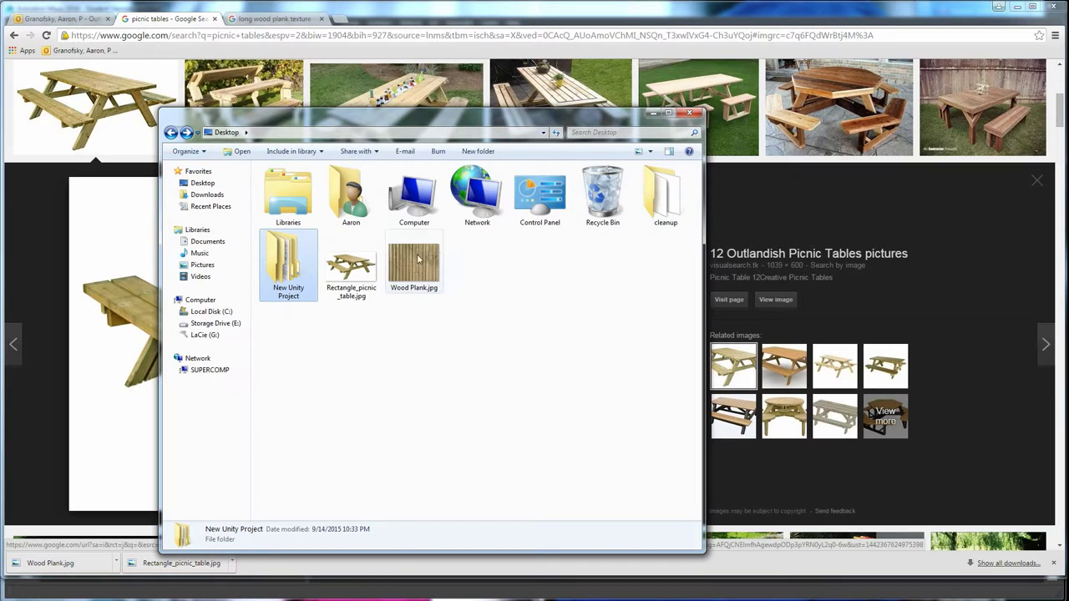
pyautogui.moveTo(273, 264); pyautogui.dragTo(602, 195)
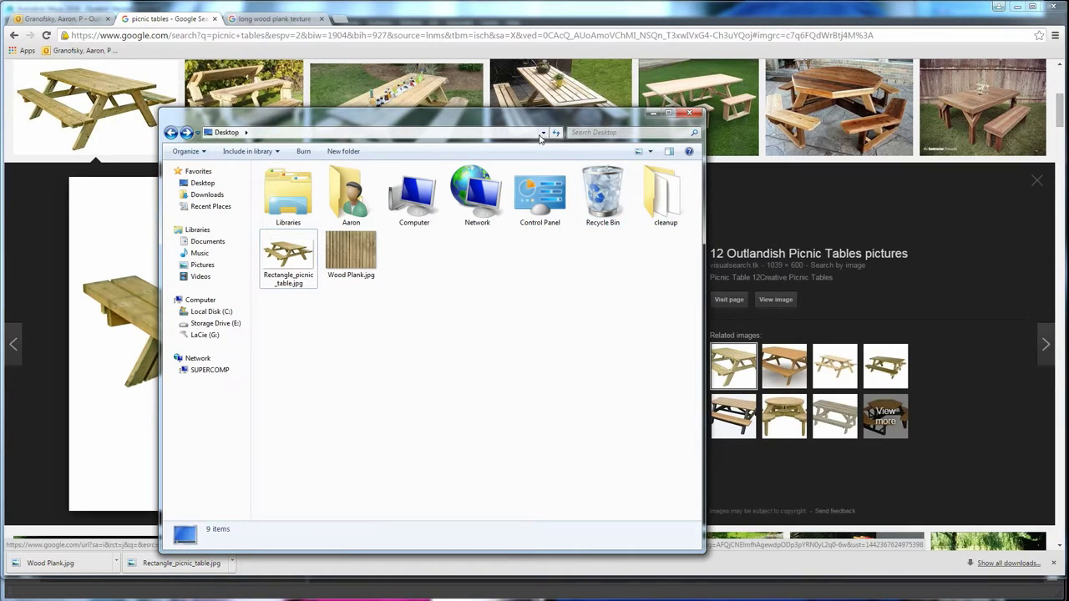
pyautogui.click(610, 15)
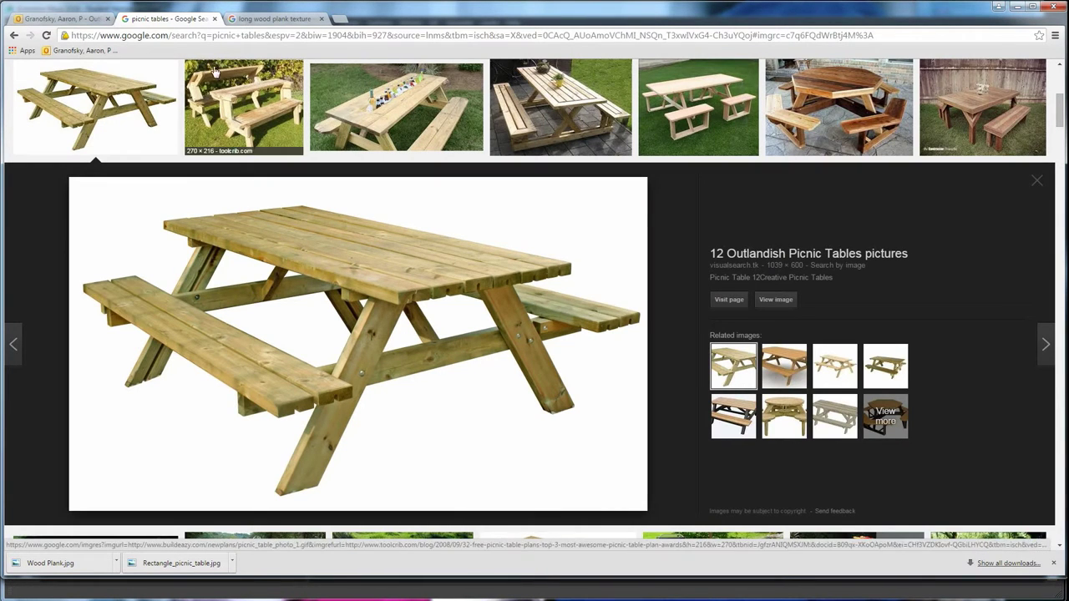
# Step: Look through the picnic table image results and examine the wooden table with two attached benches
pyautogui.scroll(5, 347, 288)
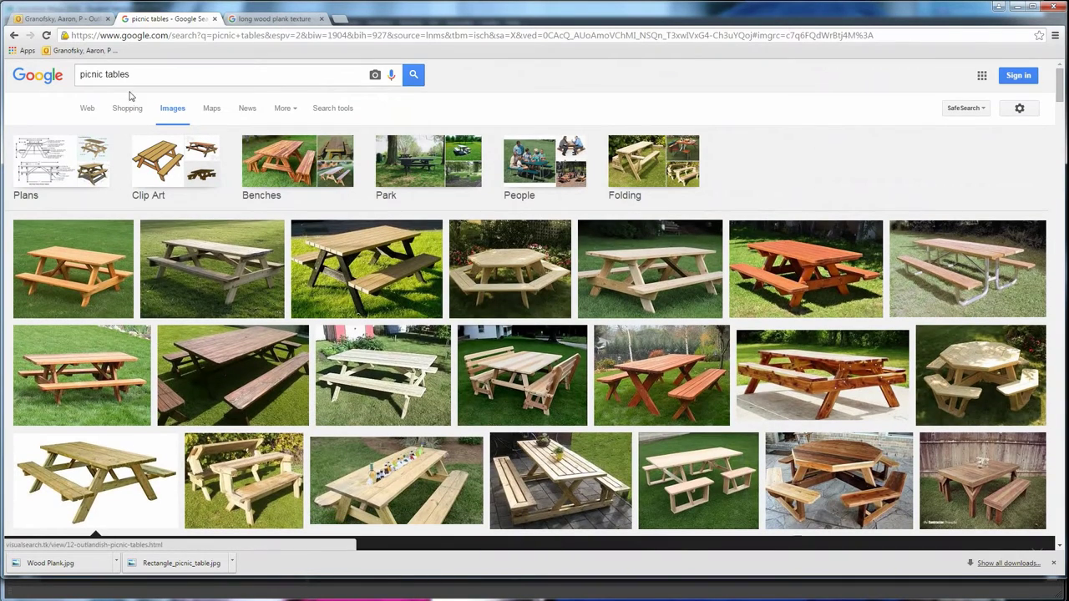
pyautogui.scroll(-4, 398, 332)
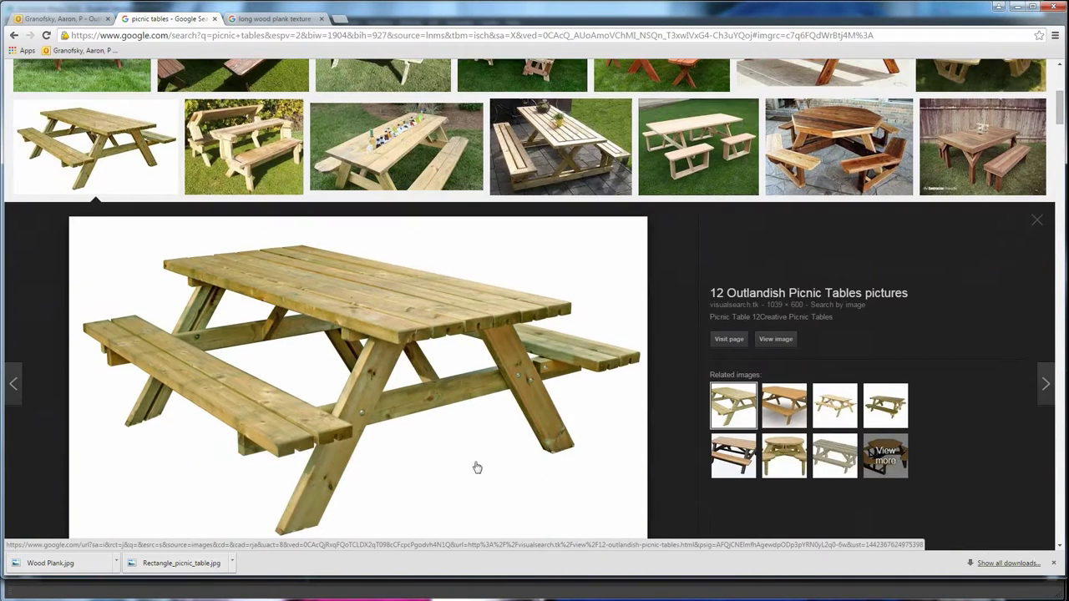
pyautogui.scroll(-1, 390, 414)
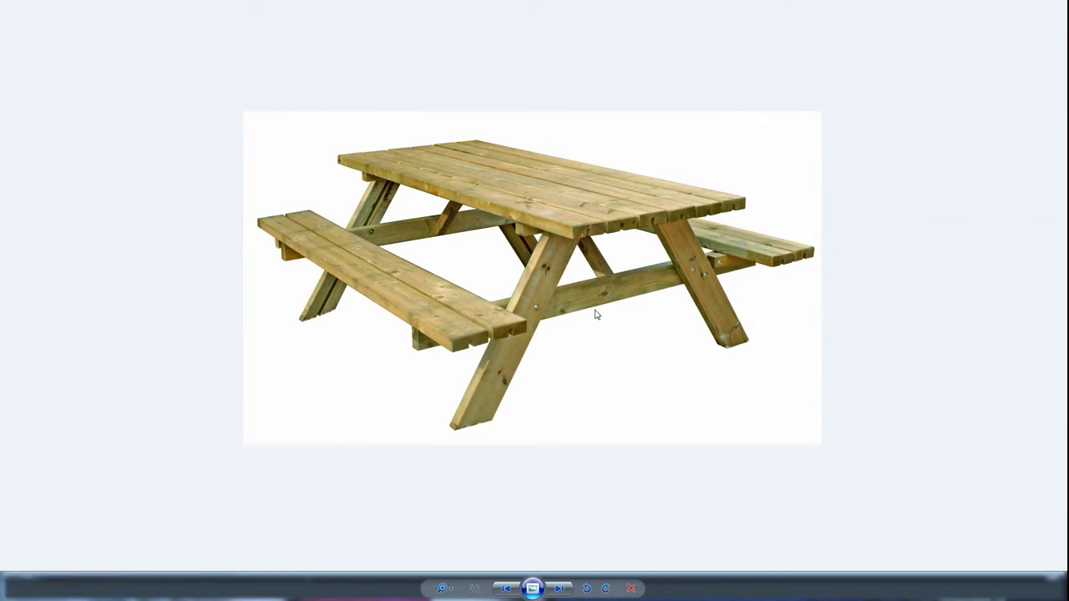
# Step: Switch to Autodesk Maya and create a polygon cube at the centre of the grid
pyautogui.moveTo(256, 594)
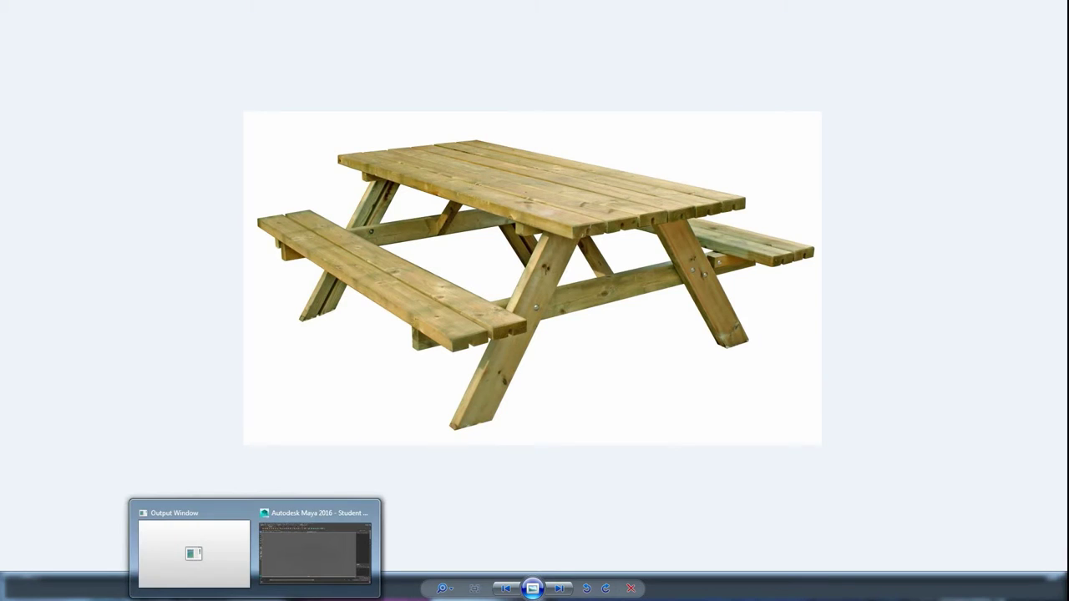
pyautogui.click(317, 547)
pyautogui.keyDown('alt'); pyautogui.moveTo(380, 335); pyautogui.dragTo(279, 266); pyautogui.keyUp('alt')
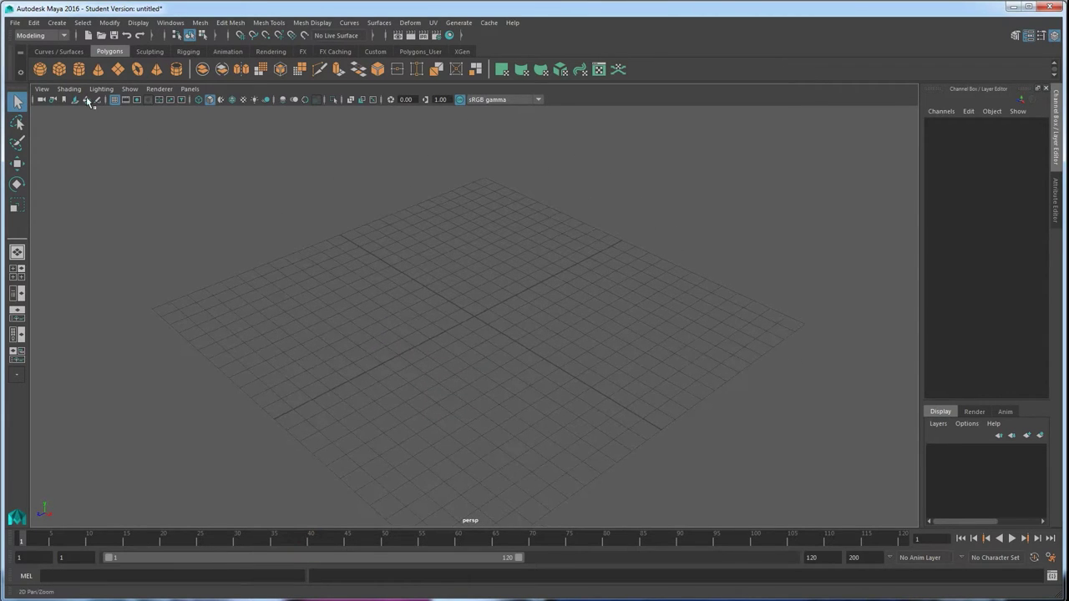
pyautogui.click(59, 70)
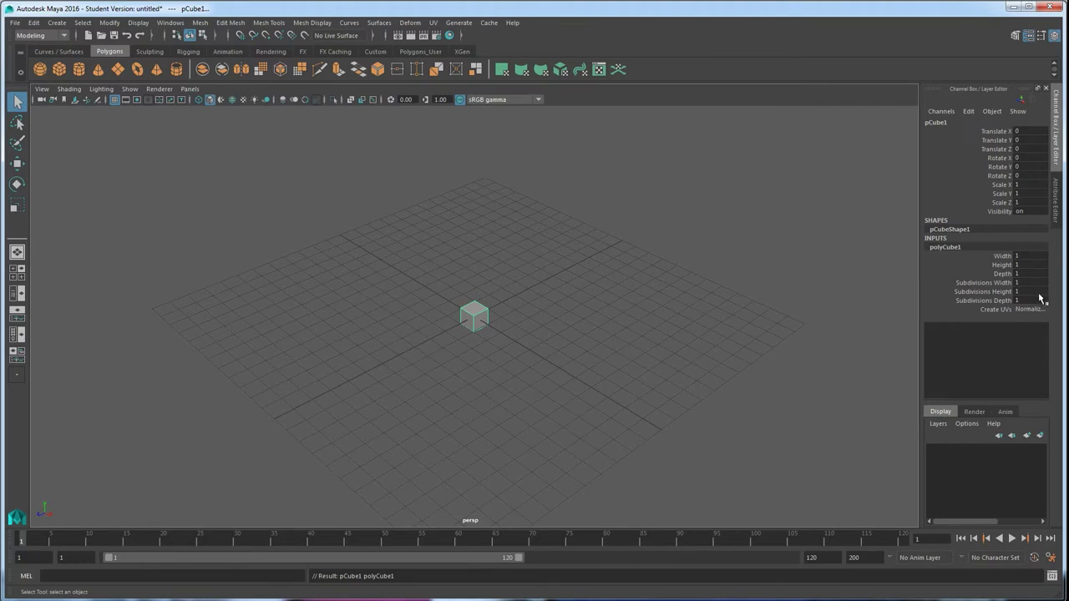
pyautogui.press('r')
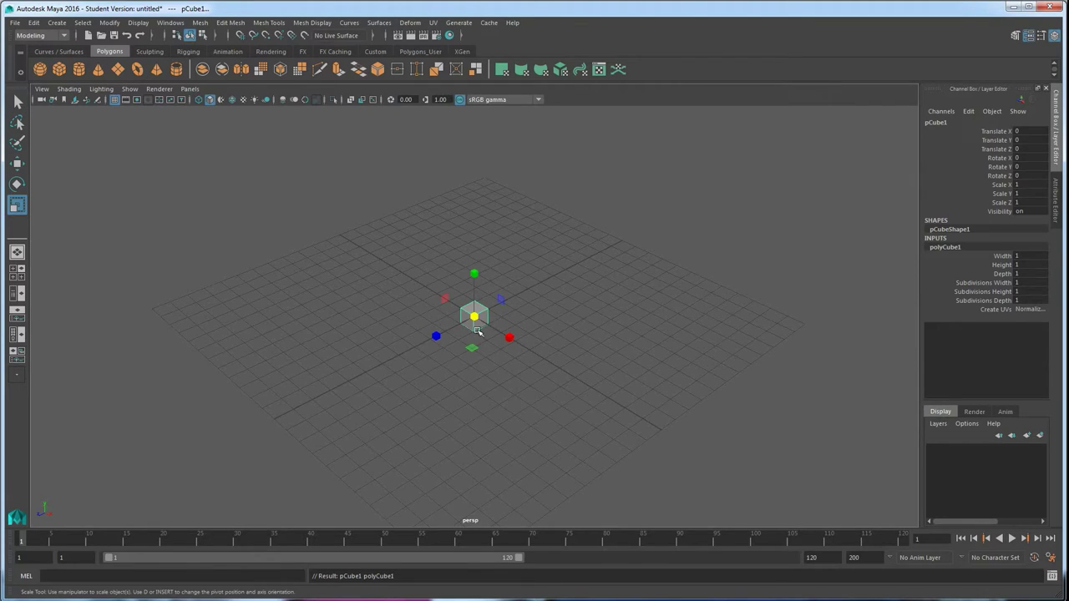
# Step: Shape the cube into a flat plank with a width of 12, a height of 0.2 and a depth of 1
pyautogui.doubleClick(1032, 256)
pyautogui.write('12')
pyautogui.doubleClick(1028, 274)
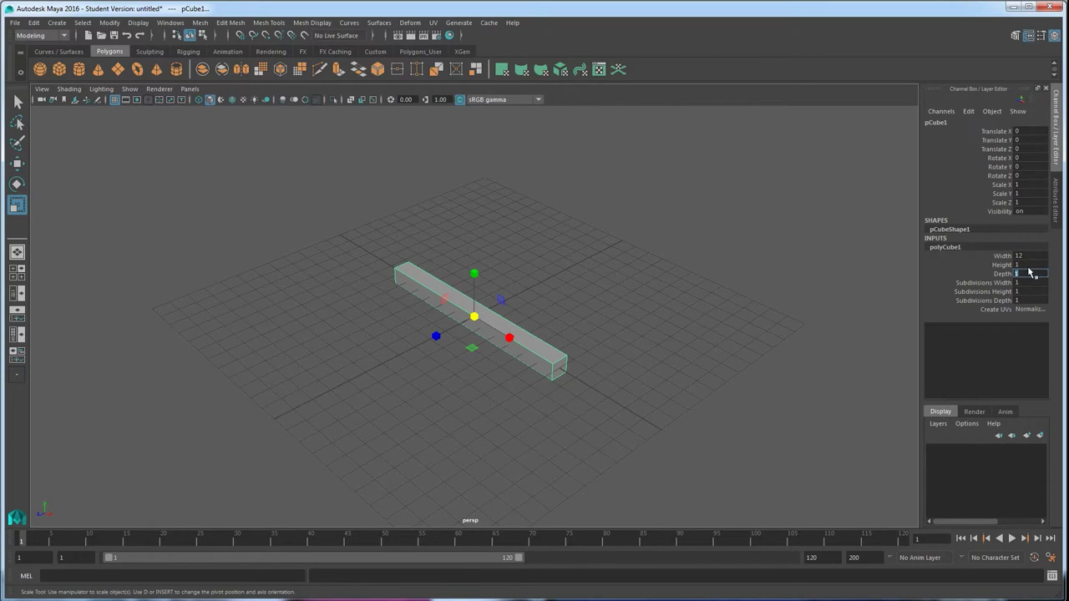
pyautogui.write('.2')
pyautogui.press('Return')
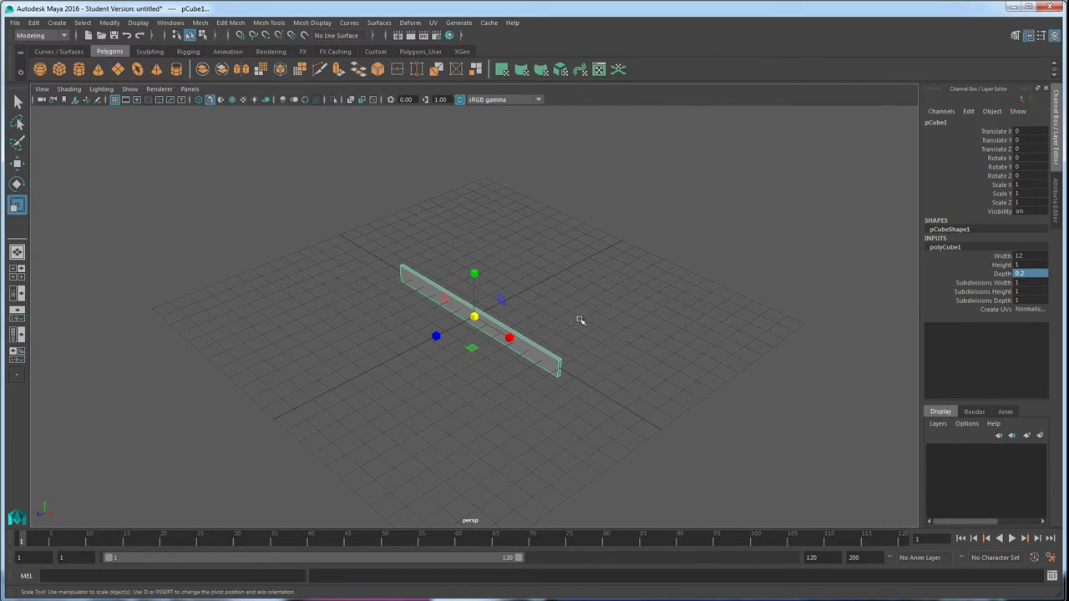
pyautogui.doubleClick(1035, 264)
pyautogui.write('.2')
pyautogui.doubleClick(1032, 273)
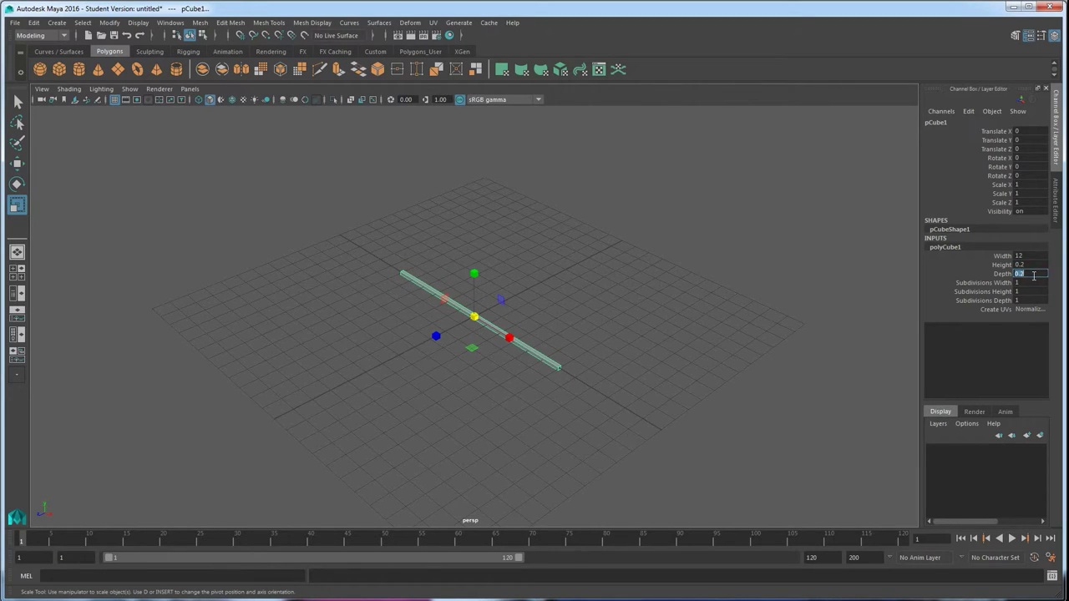
pyautogui.write('1')
pyautogui.press('Return')
# Step: Try a depth of 1.6 on the plank and undo the change
pyautogui.keyDown('alt'); pyautogui.moveTo(501, 355); pyautogui.dragTo(456, 345); pyautogui.keyUp('alt')
pyautogui.scroll(2, 472, 355)
pyautogui.click(1023, 275)
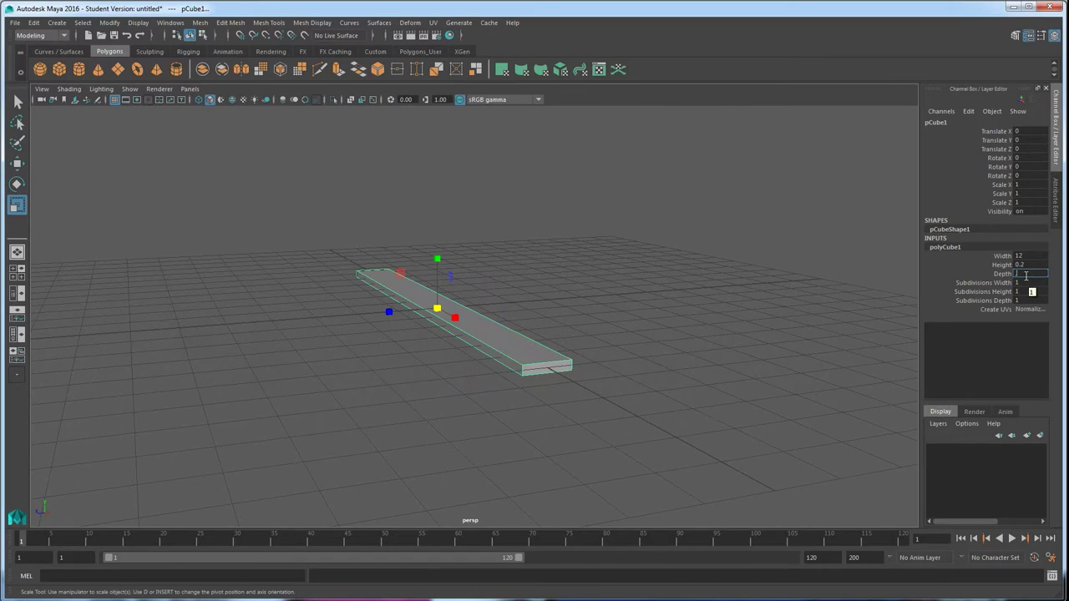
pyautogui.write('.6')
pyautogui.press('Return')
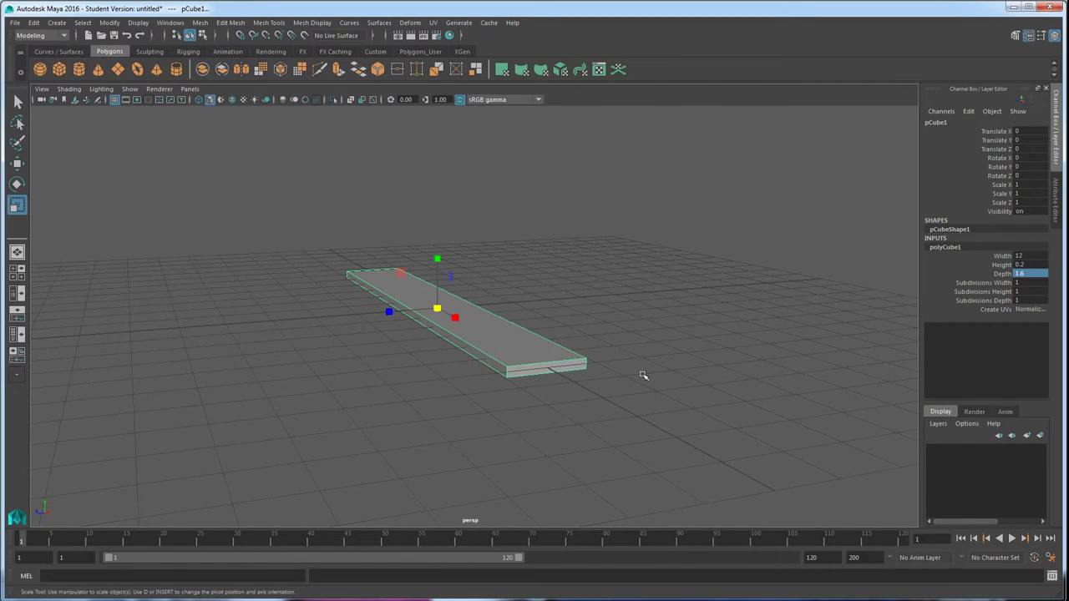
pyautogui.hotkey('ctrl', 'z')
# Step: Thicken the plank by trying a height of 0.4 and settling on 0.3
pyautogui.click(1042, 265)
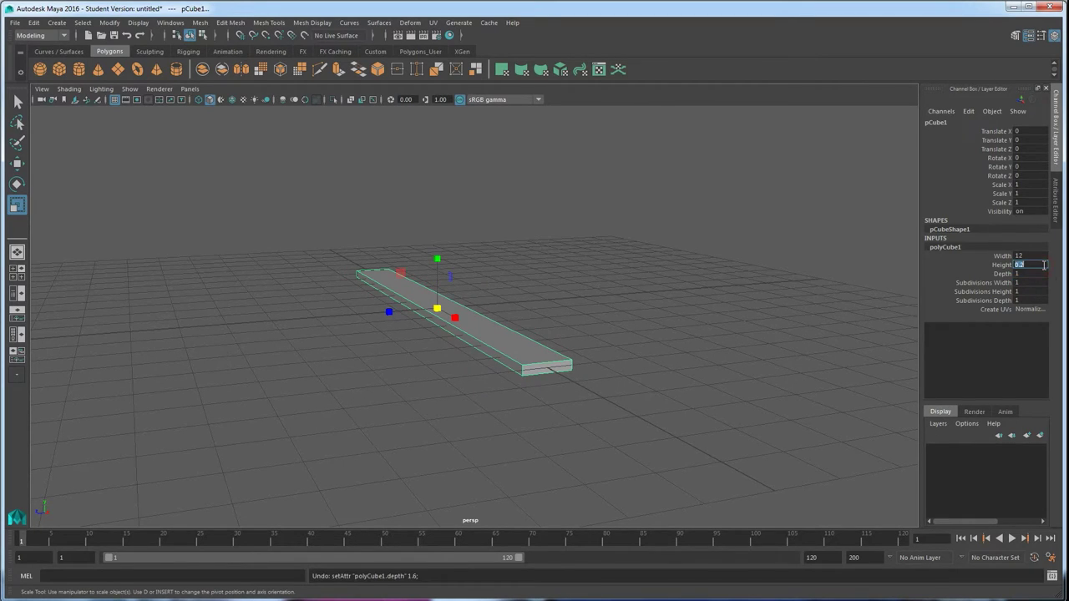
pyautogui.write('.4')
pyautogui.press('Return')
pyautogui.keyDown('alt'); pyautogui.moveTo(644, 334); pyautogui.dragTo(558, 338); pyautogui.keyUp('alt')
pyautogui.click(1042, 265)
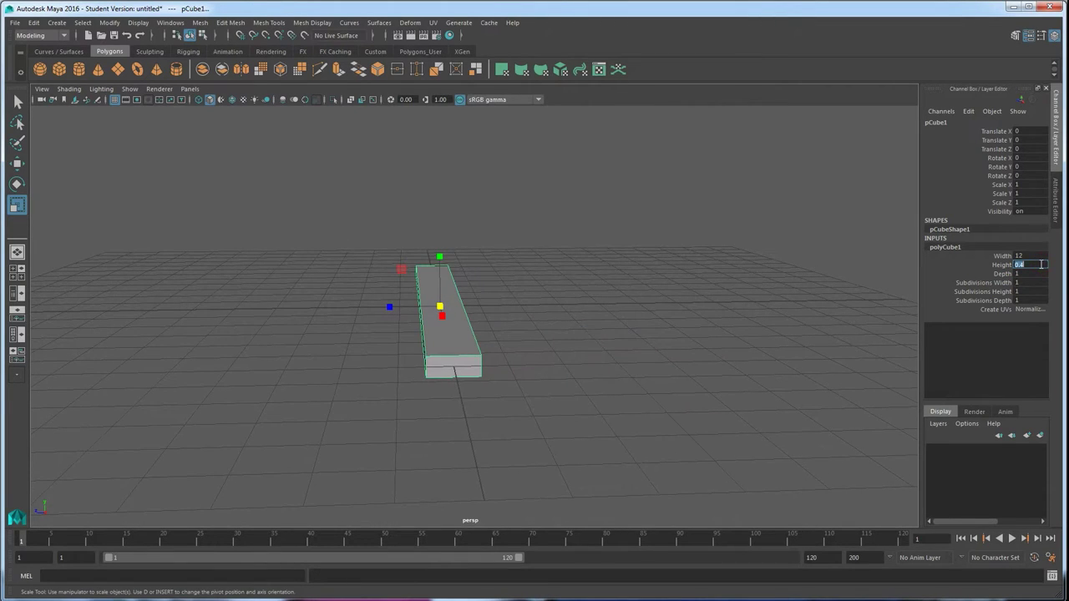
pyautogui.write('.3')
pyautogui.press('Return')
# Step: Compare the plank's proportions from several angles with the boards in the picnic table reference photo
pyautogui.keyDown('alt'); pyautogui.moveTo(766, 334); pyautogui.dragTo(645, 381); pyautogui.keyUp('alt')
pyautogui.hotkey('alt', 'Tab')
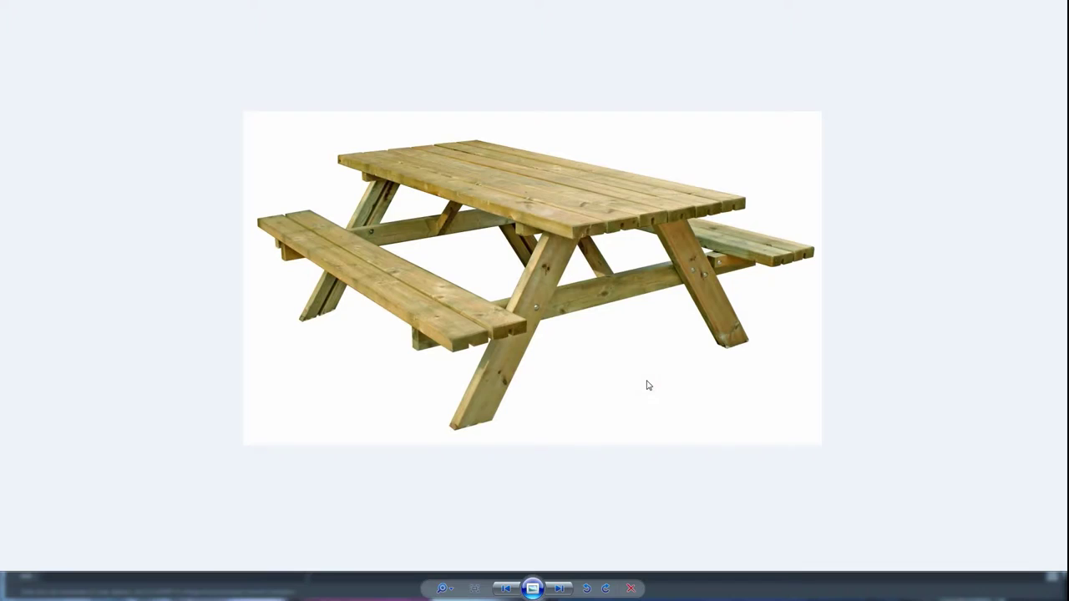
pyautogui.hotkey('alt', 'Tab')
pyautogui.keyDown('alt'); pyautogui.moveTo(527, 360); pyautogui.dragTo(532, 374); pyautogui.keyUp('alt')
pyautogui.scroll(-2, 531, 374)
pyautogui.keyDown('alt'); pyautogui.moveTo(517, 385); pyautogui.dragTo(534, 375, button='middle'); pyautogui.keyUp('alt')
pyautogui.keyDown('alt'); pyautogui.moveTo(533, 376); pyautogui.dragTo(439, 332); pyautogui.keyUp('alt')
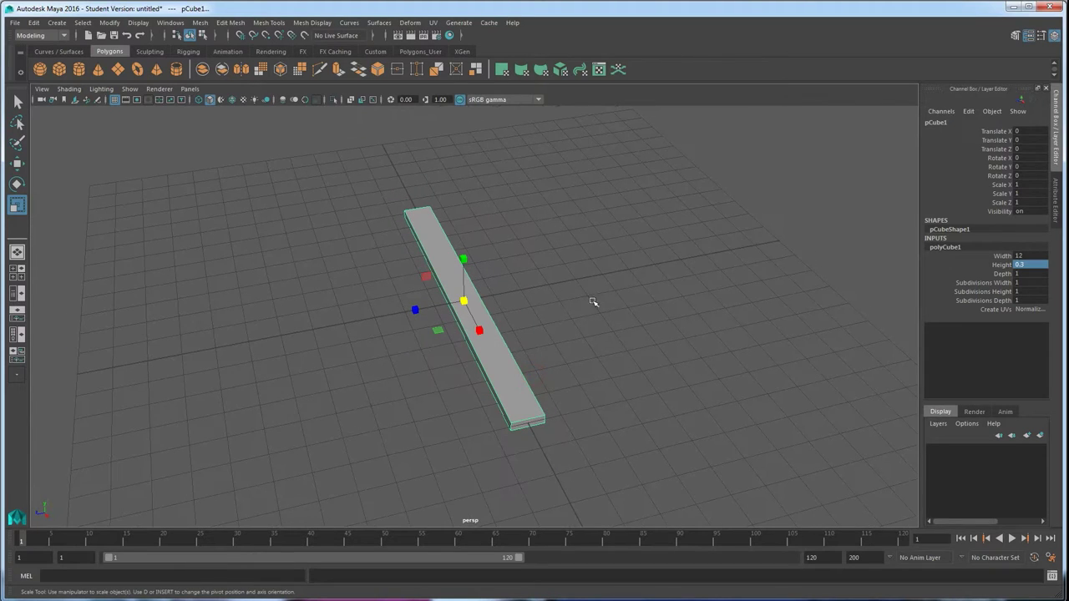
pyautogui.press('w')
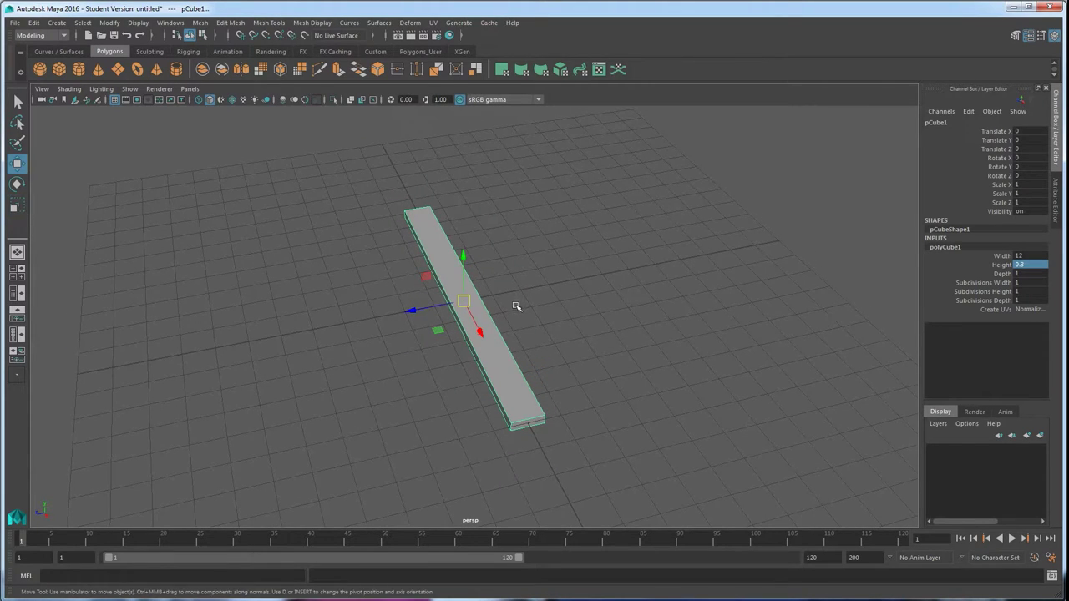
pyautogui.keyDown('alt'); pyautogui.moveTo(508, 318); pyautogui.dragTo(469, 327); pyautogui.keyUp('alt')
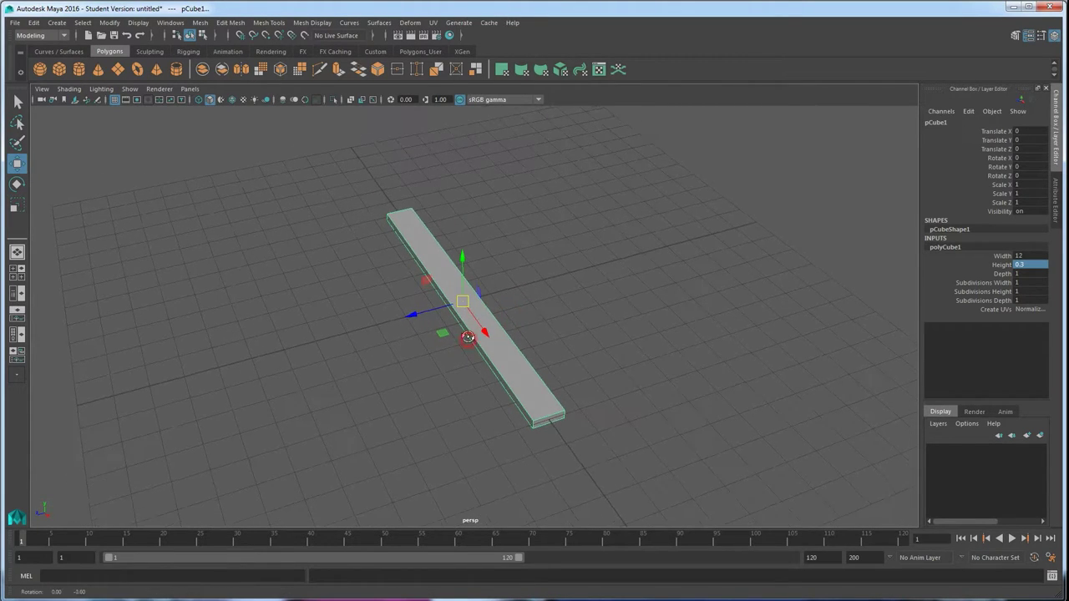
pyautogui.hotkey('alt', 'Tab')
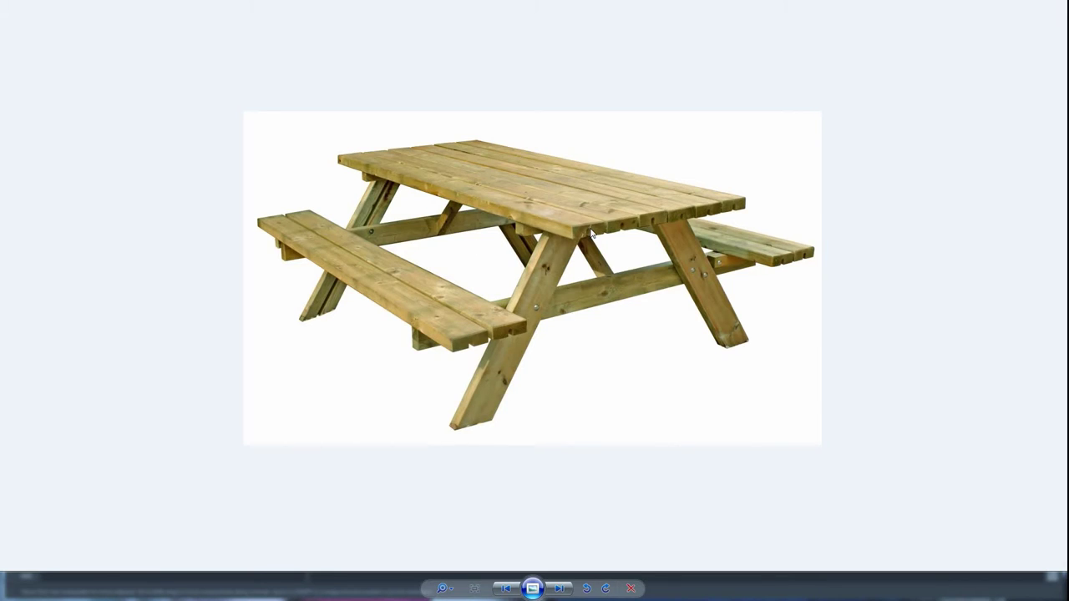
pyautogui.hotkey('alt', 'Tab')
pyautogui.keyDown('alt'); pyautogui.moveTo(448, 343); pyautogui.dragTo(415, 351, button='middle'); pyautogui.keyUp('alt')
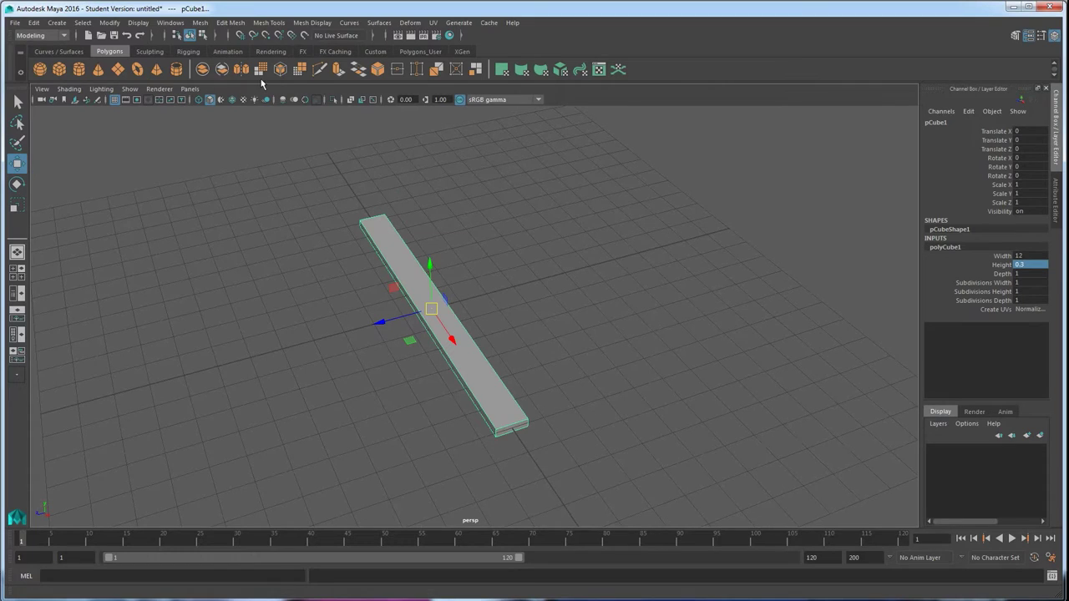
# Step: Open the Hypershade and create a new Lambert material
pyautogui.click(170, 23)
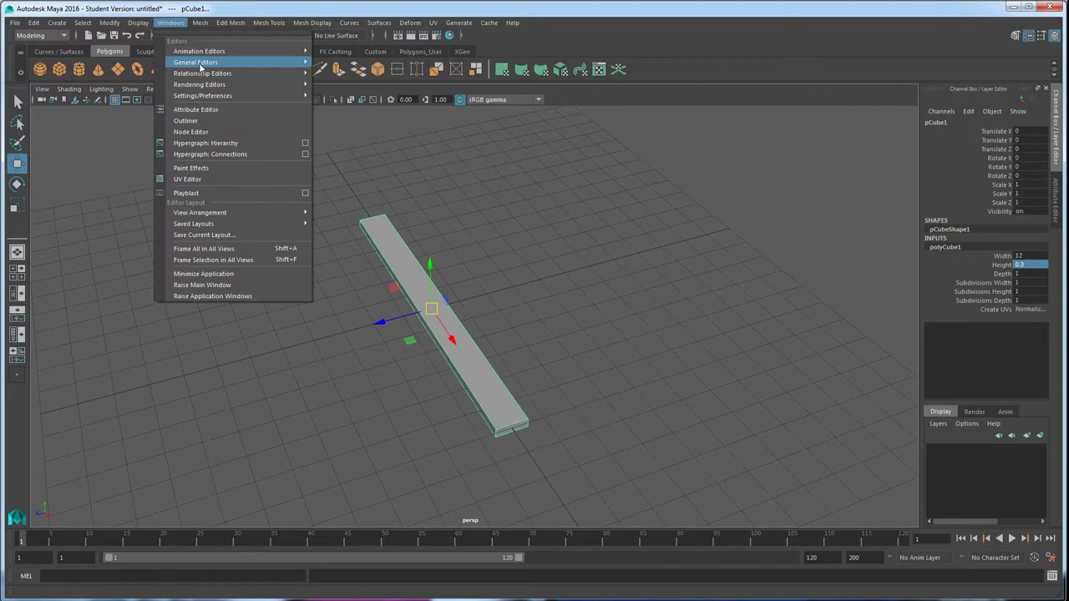
pyautogui.moveTo(204, 86)
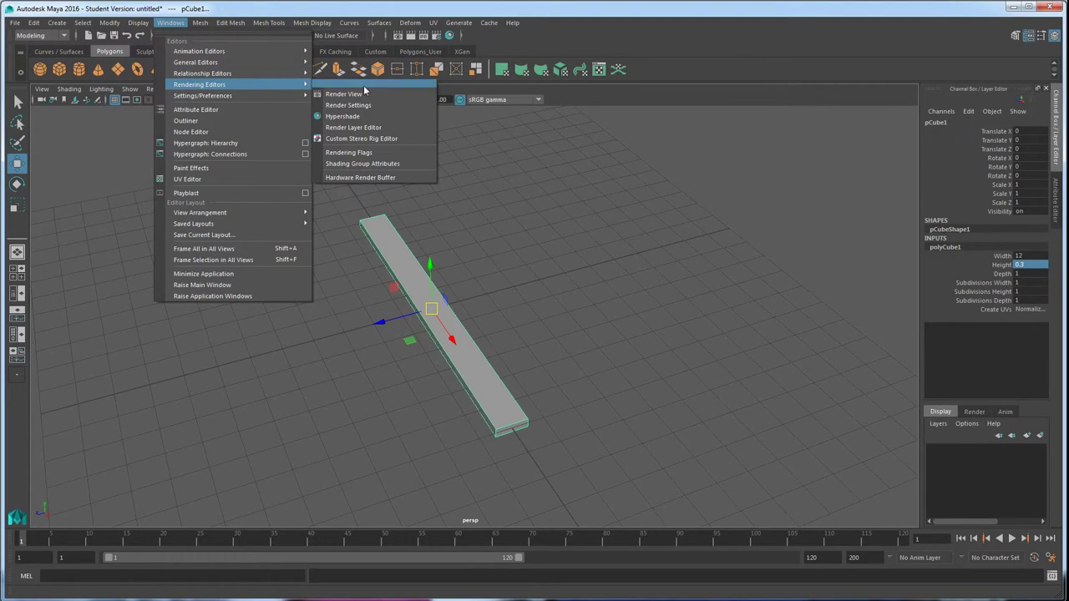
pyautogui.click(366, 117)
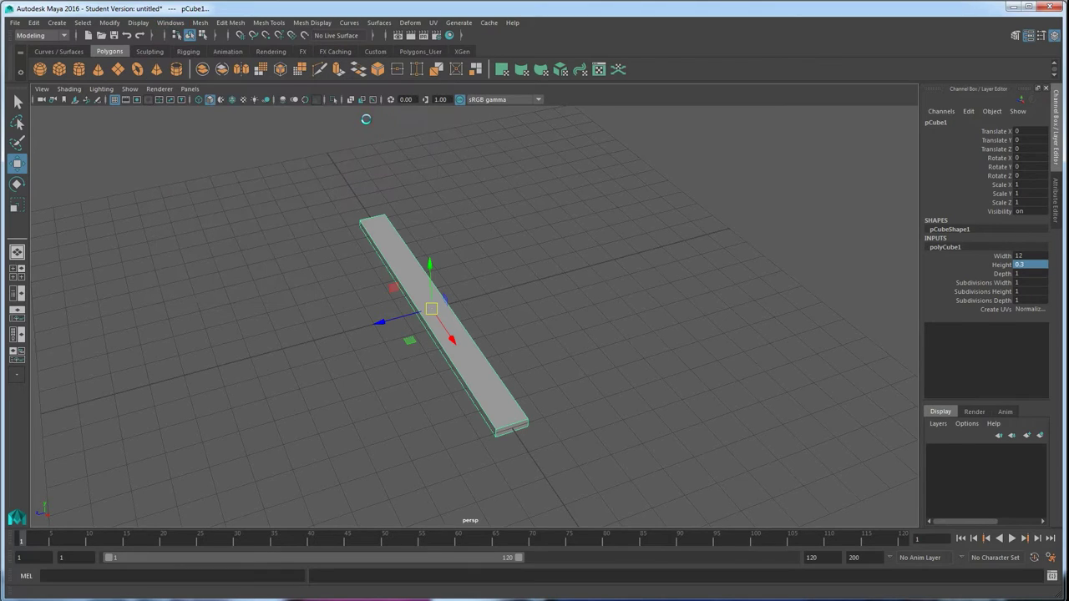
pyautogui.moveTo(354, 395); pyautogui.dragTo(336, 178)
pyautogui.click(205, 484)
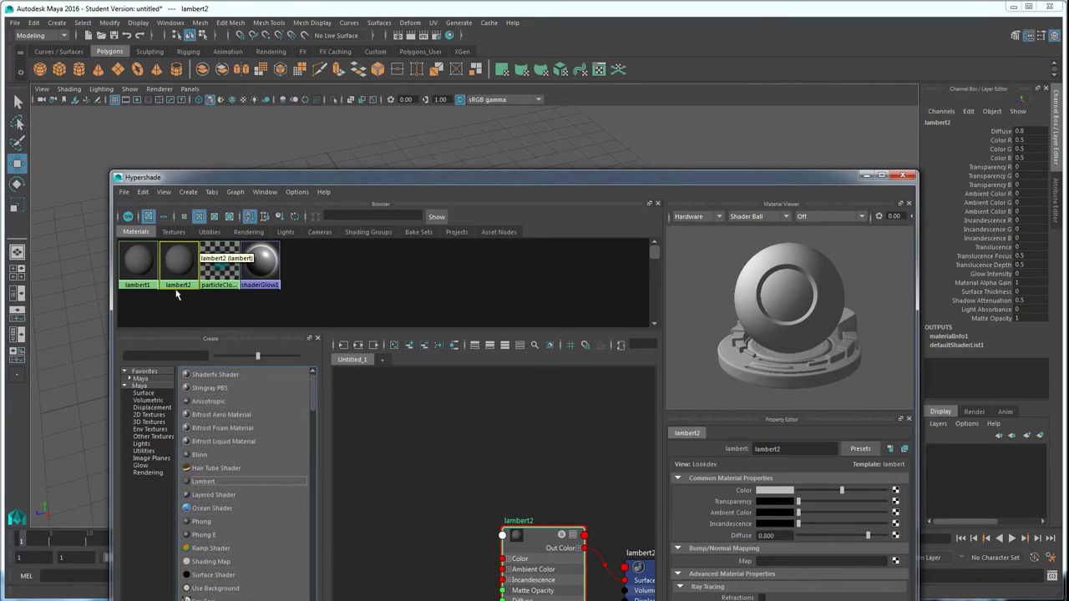
# Step: Open the attributes of the lambert2 material and move the Hypershade window clear of the plank
pyautogui.moveTo(317, 177); pyautogui.dragTo(302, 306)
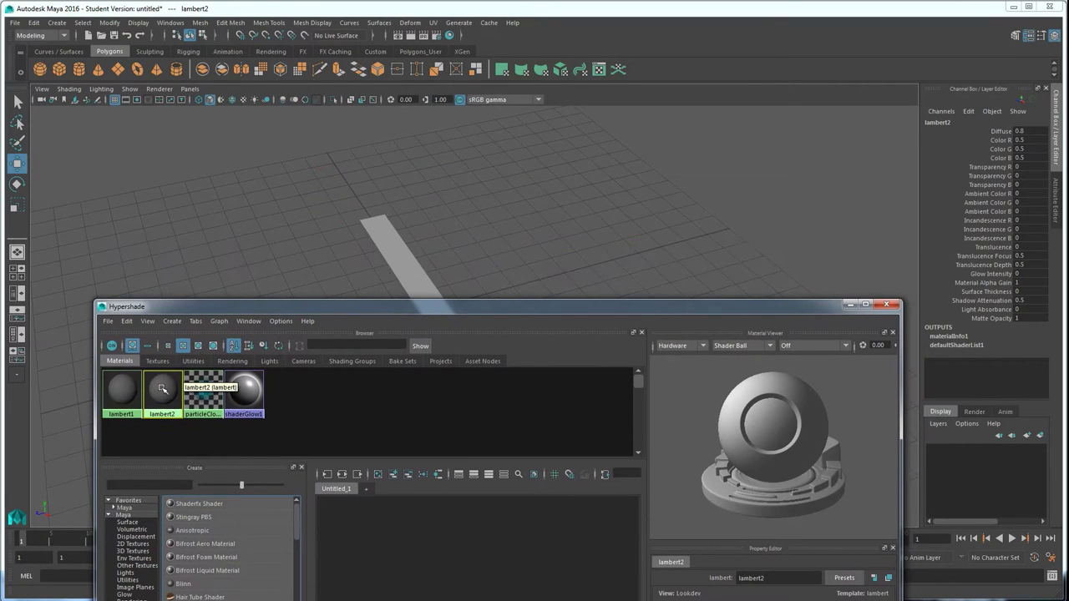
pyautogui.doubleClick(161, 394)
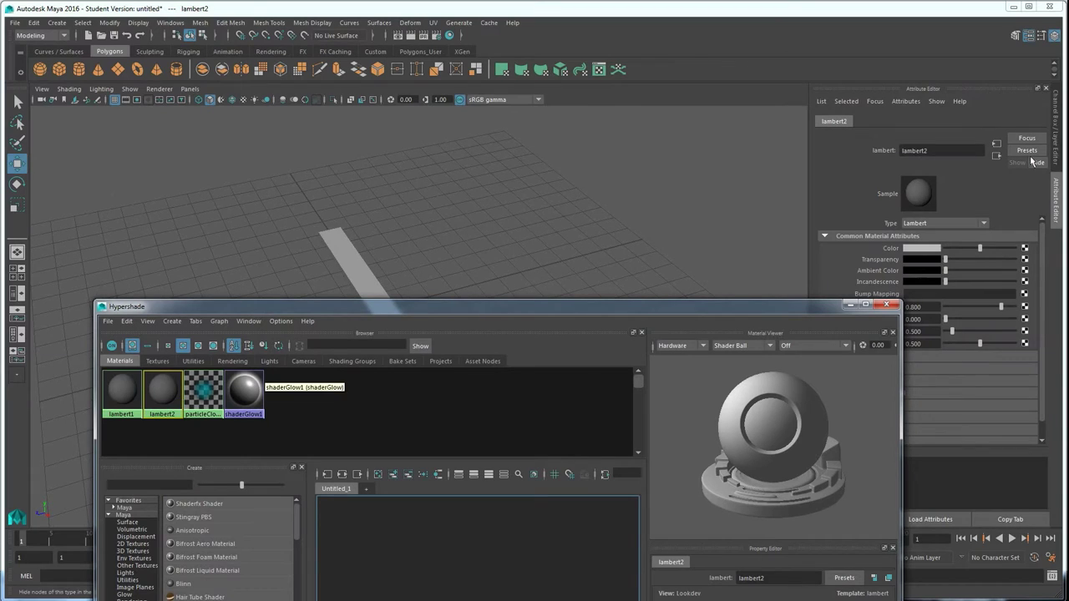
pyautogui.moveTo(787, 317); pyautogui.dragTo(639, 394)
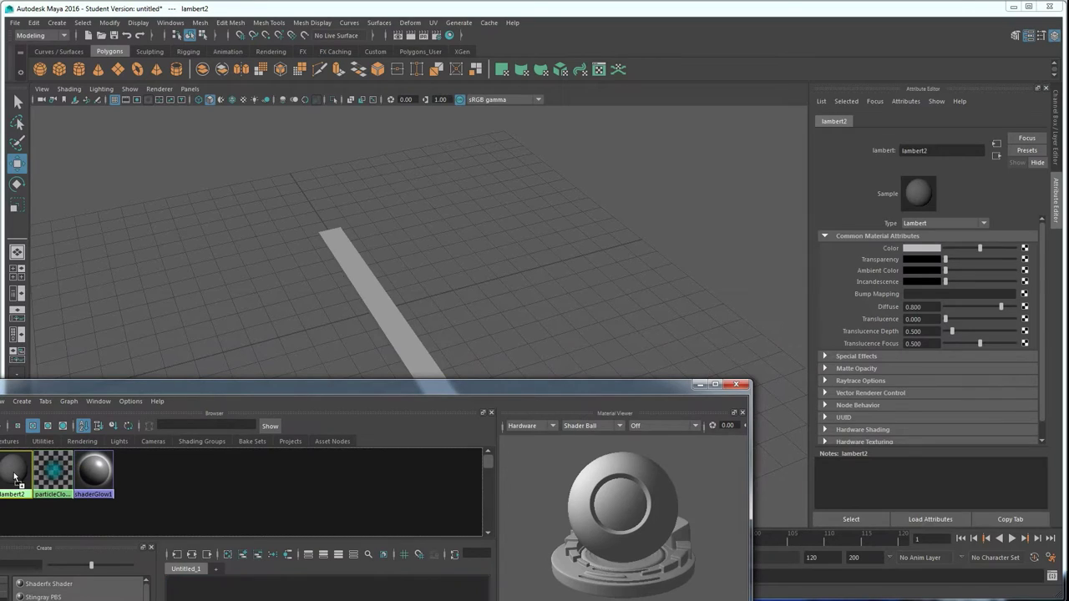
# Step: Assign the lambert2 material to the plank and rename the material txt_picnic_table
pyautogui.moveTo(15, 476); pyautogui.dragTo(402, 326, button='middle')
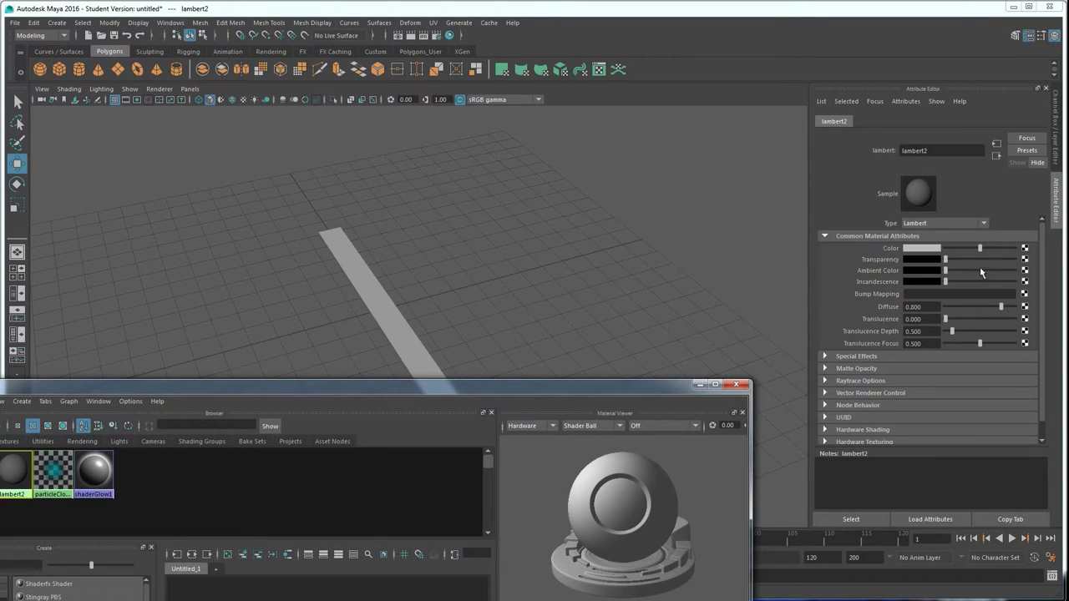
pyautogui.doubleClick(937, 153)
pyautogui.write('picnic_table')
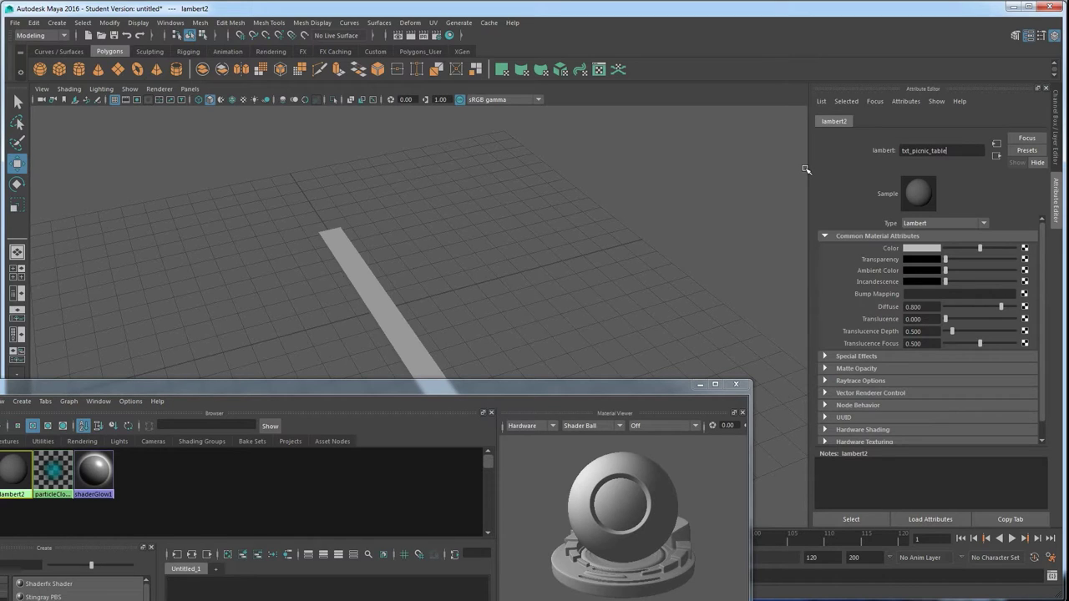
pyautogui.press('Return')
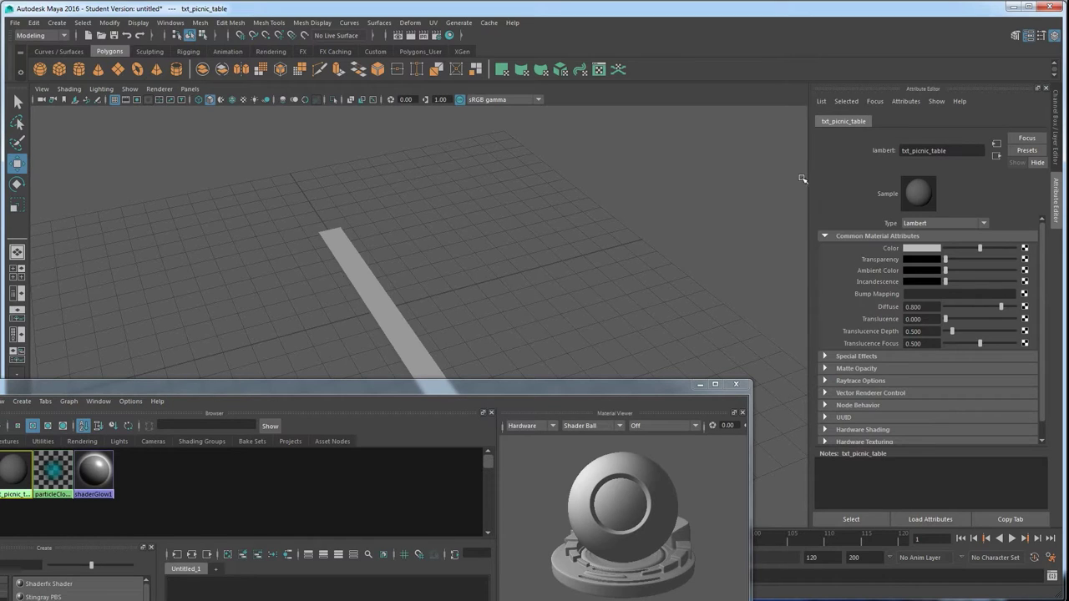
# Step: Connect a File texture to the material's color and select Wood Plank.jpg on the Desktop as its image
pyautogui.click(1024, 248)
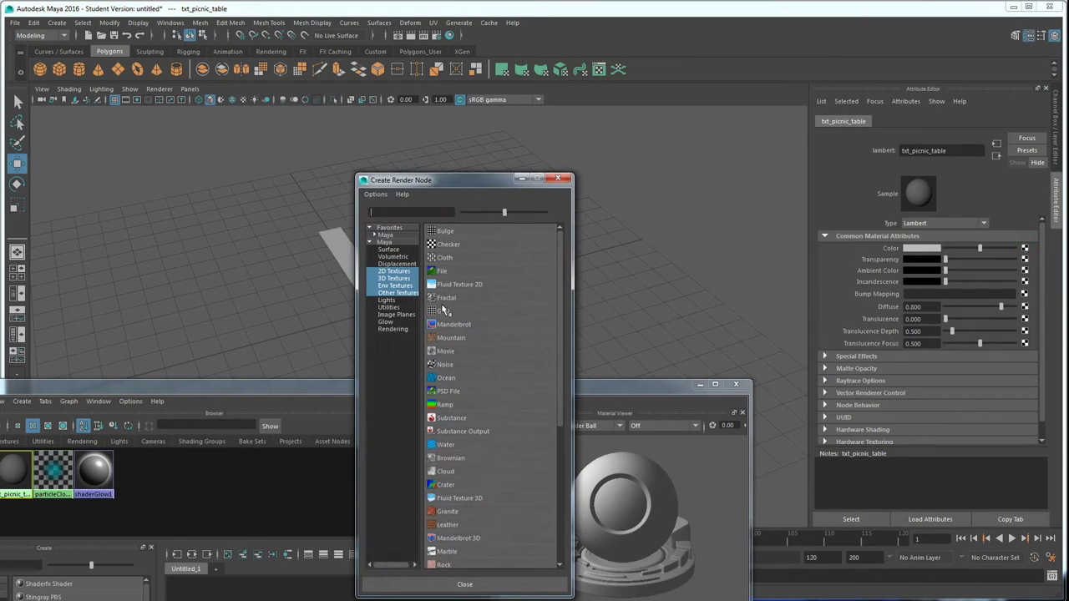
pyautogui.click(446, 273)
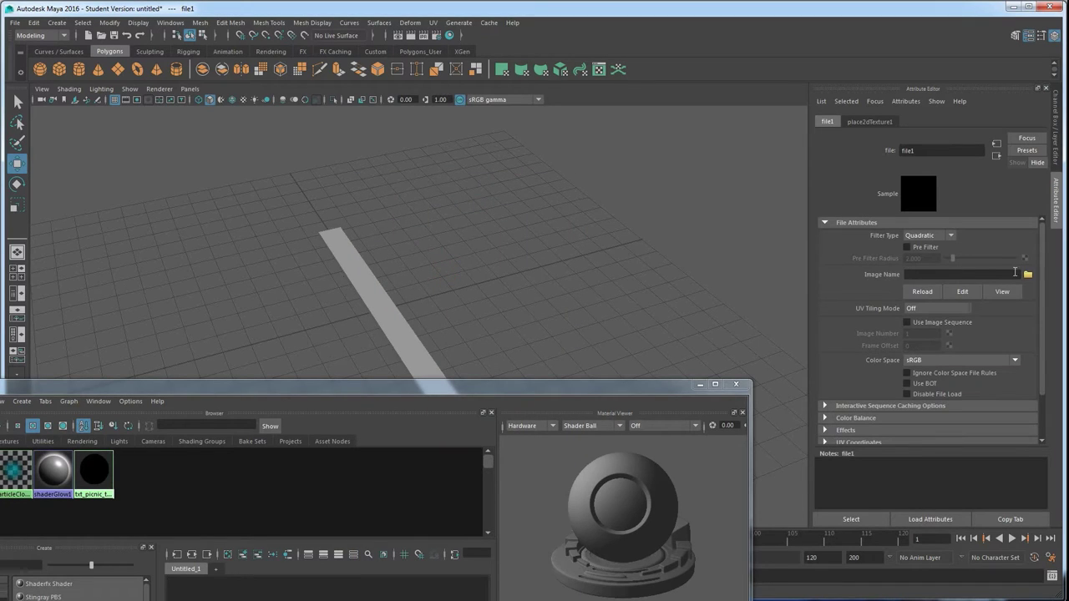
pyautogui.click(1028, 276)
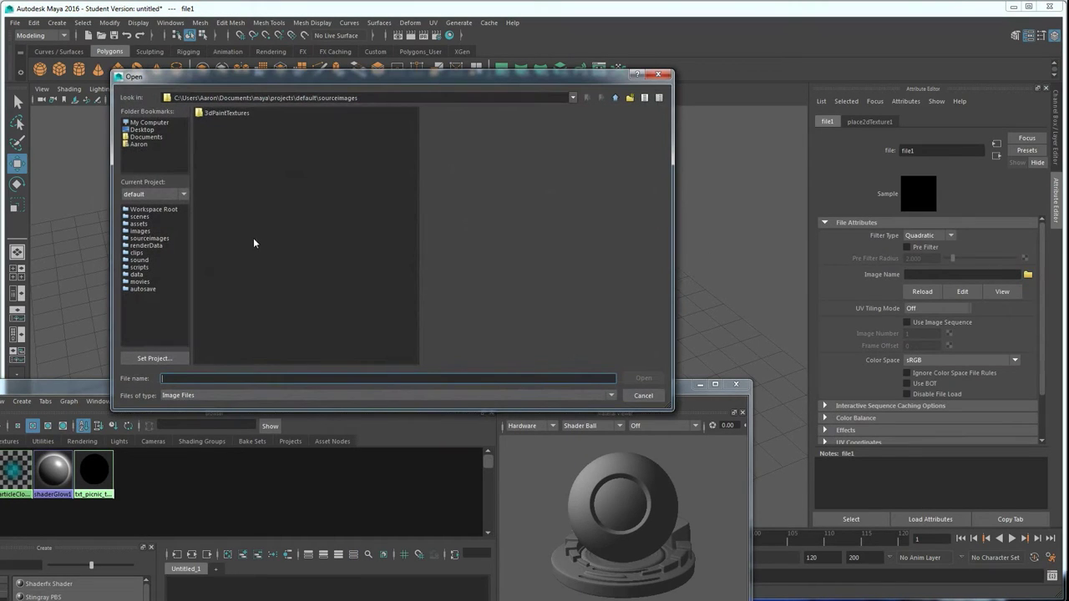
pyautogui.click(141, 130)
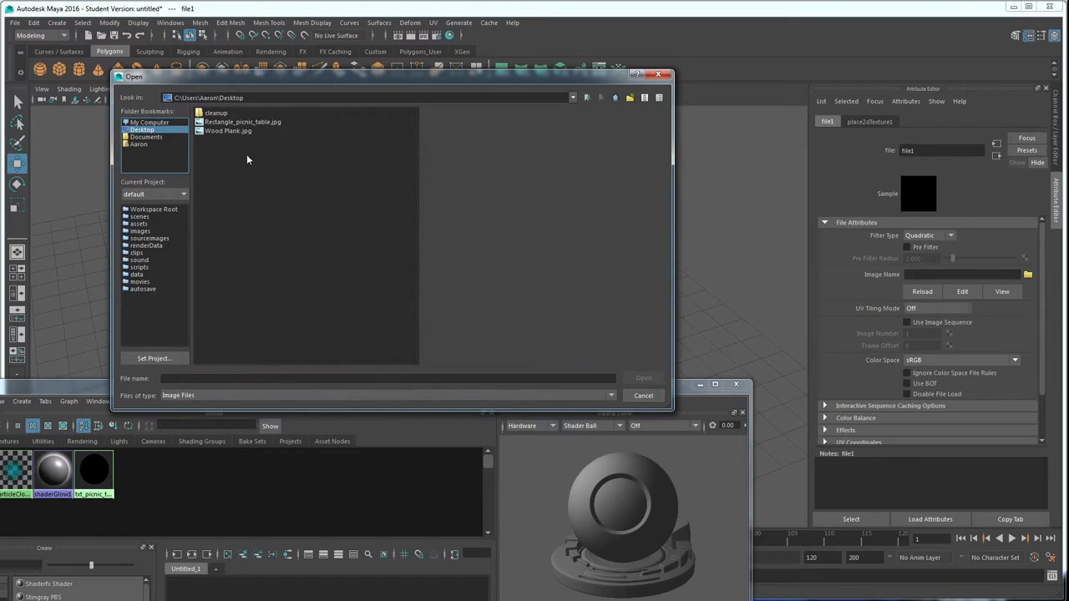
pyautogui.click(232, 132)
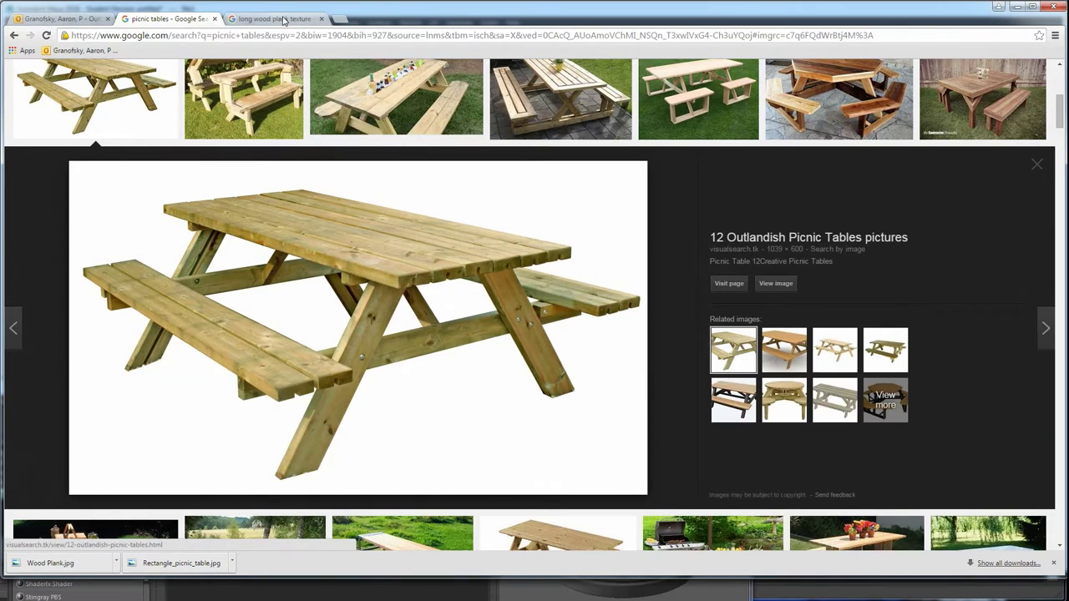
# Step: Switch to the browser and examine the long wood plank texture image results, comparing the chosen texture with the picnic table photo
pyautogui.click(230, 22)
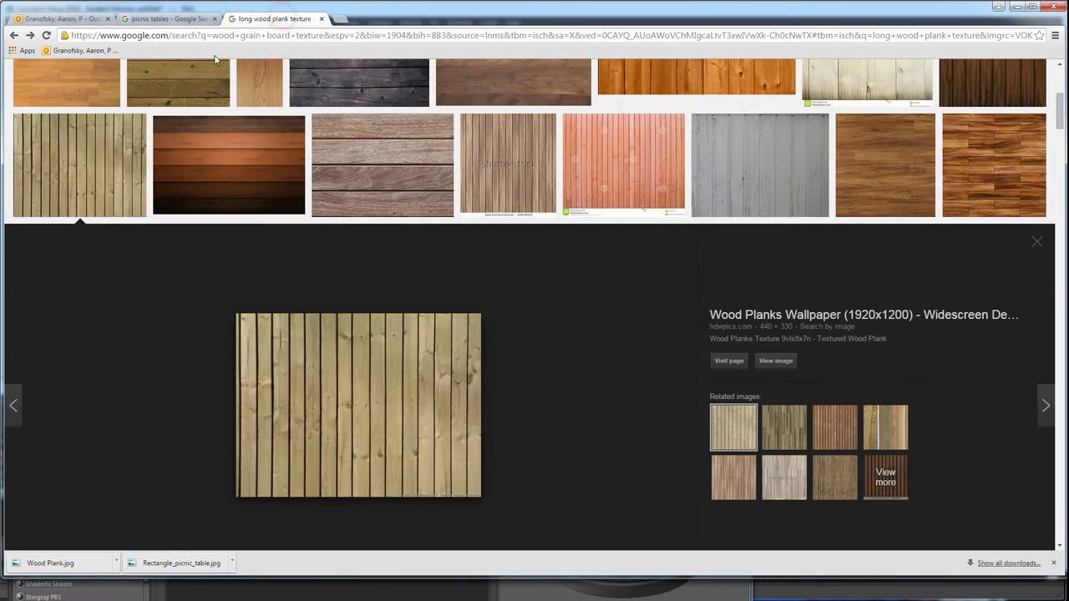
pyautogui.scroll(5, 214, 60)
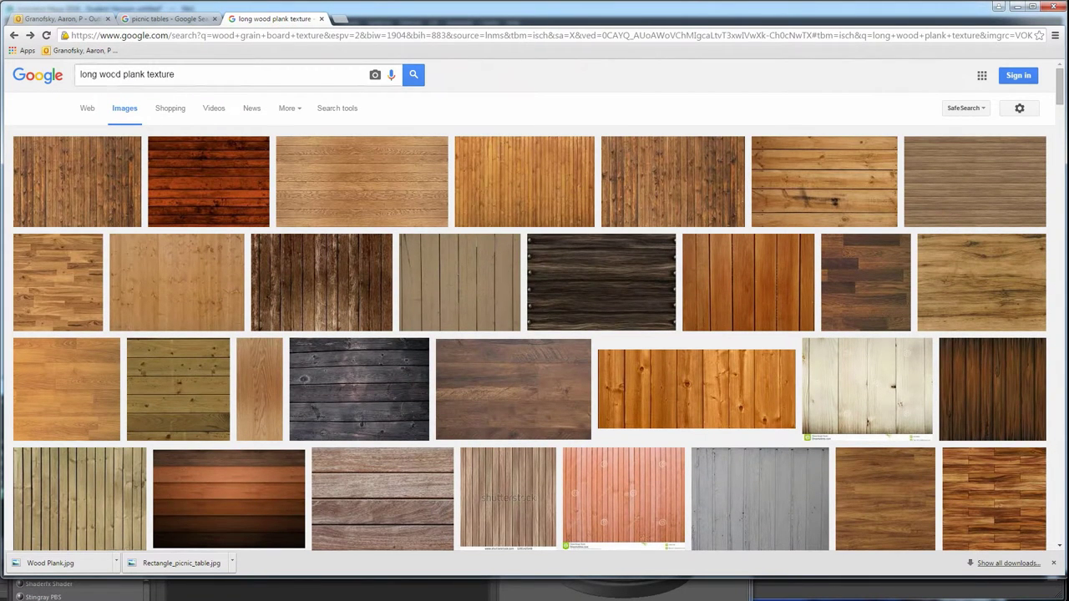
pyautogui.scroll(-2, 610, 222)
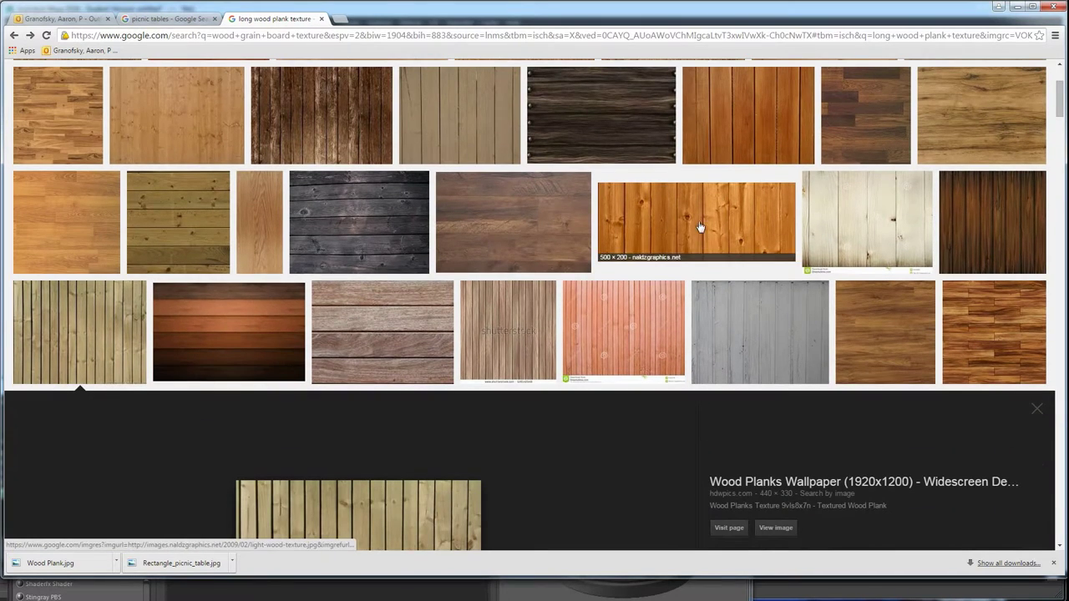
pyautogui.scroll(-5, 305, 267)
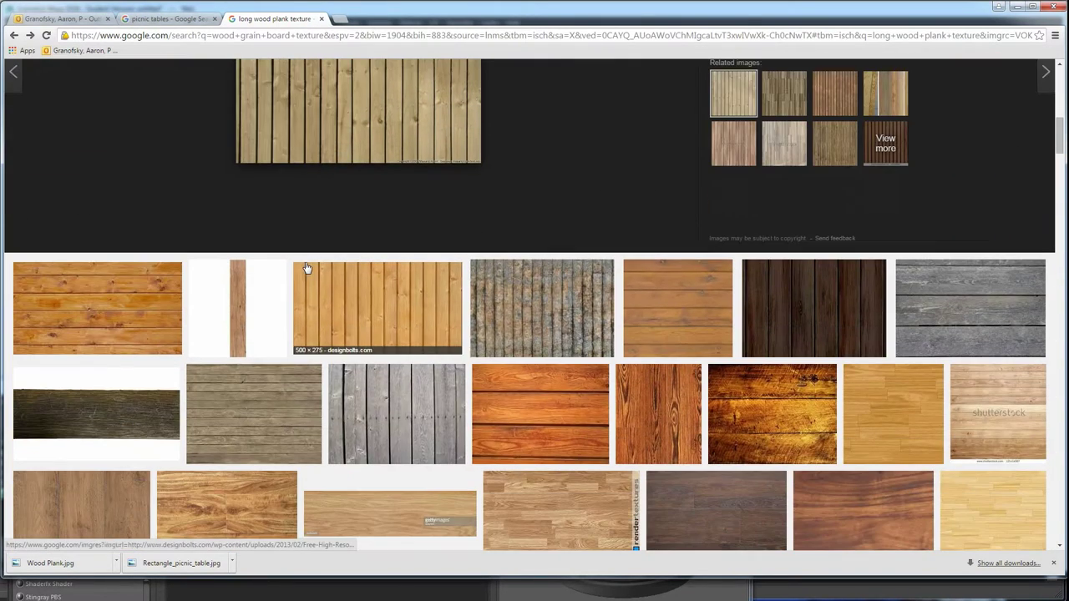
pyautogui.scroll(-2, 453, 319)
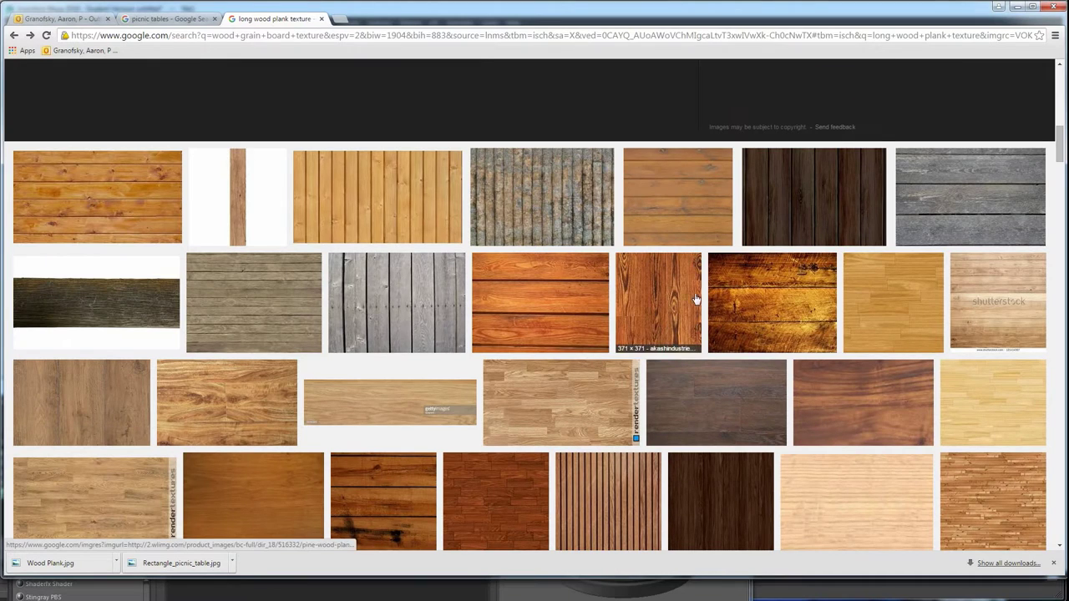
pyautogui.scroll(5, 496, 353)
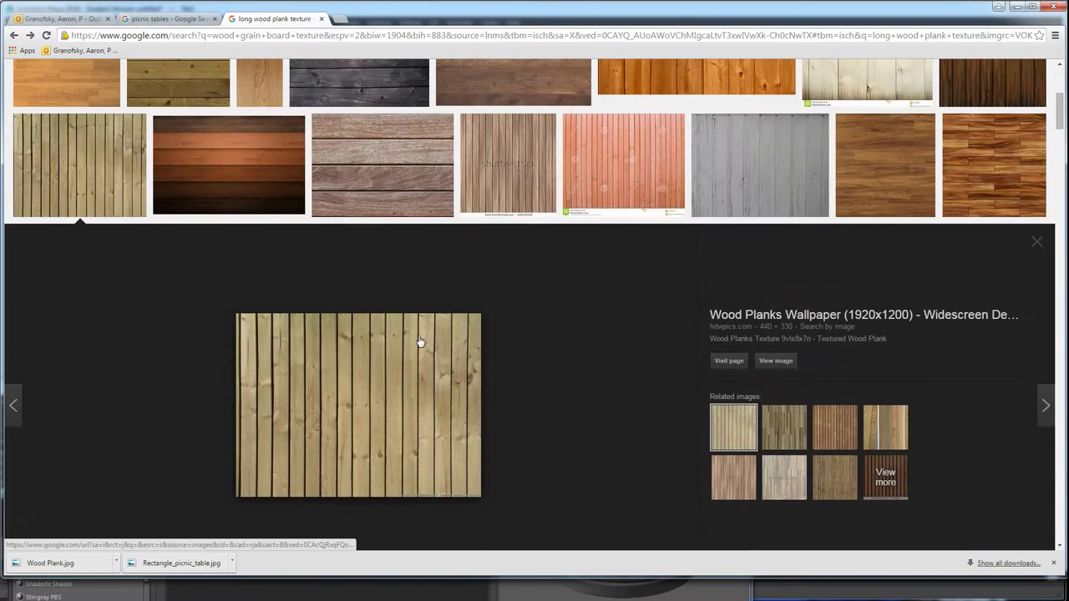
pyautogui.scroll(5, 420, 342)
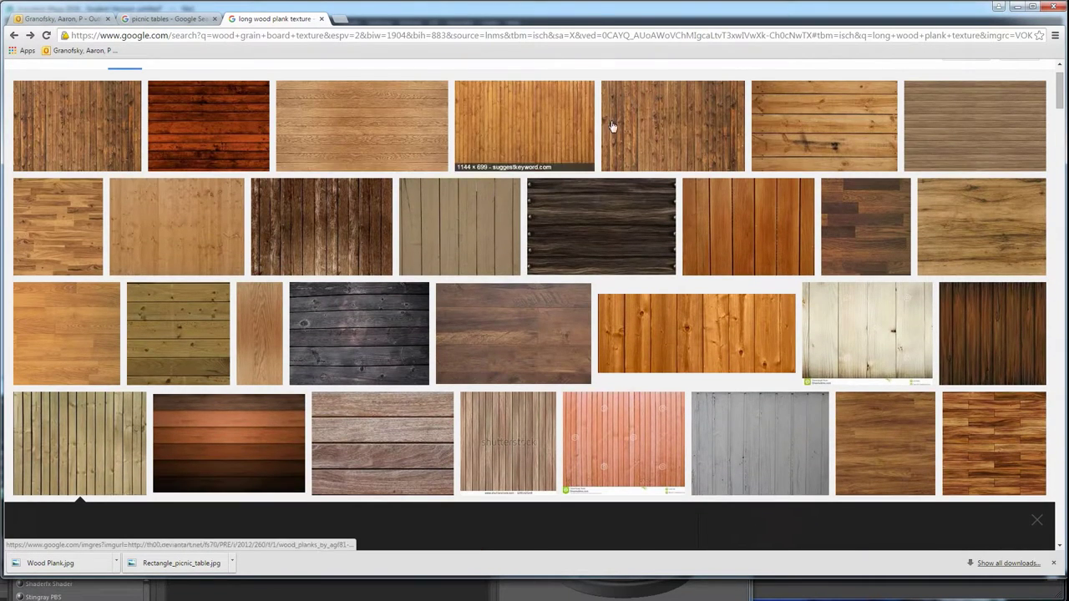
pyautogui.scroll(-3, 334, 334)
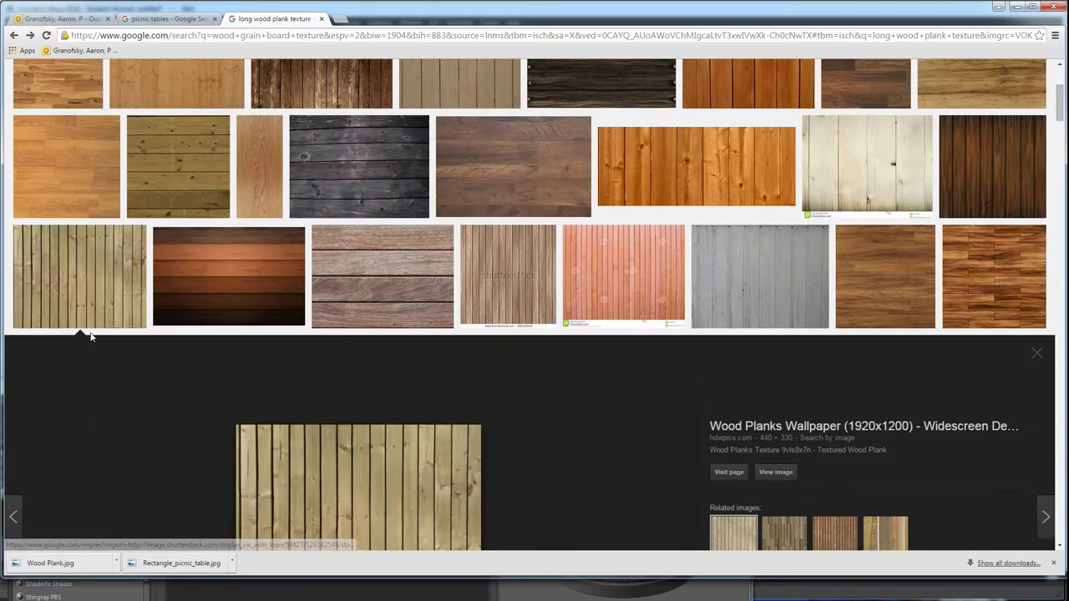
pyautogui.scroll(-3, 88, 284)
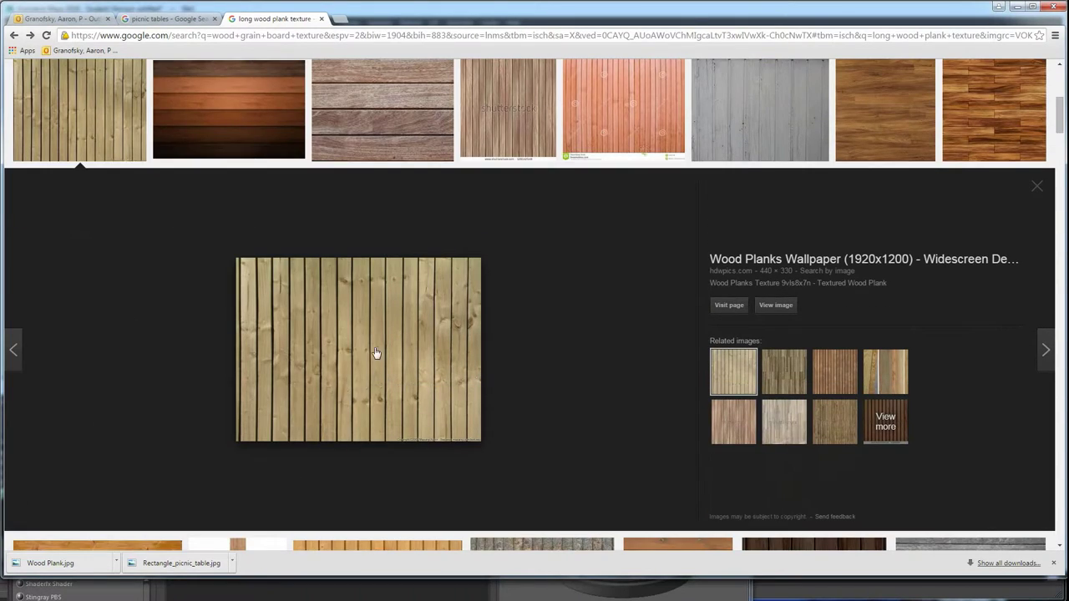
pyautogui.click(182, 19)
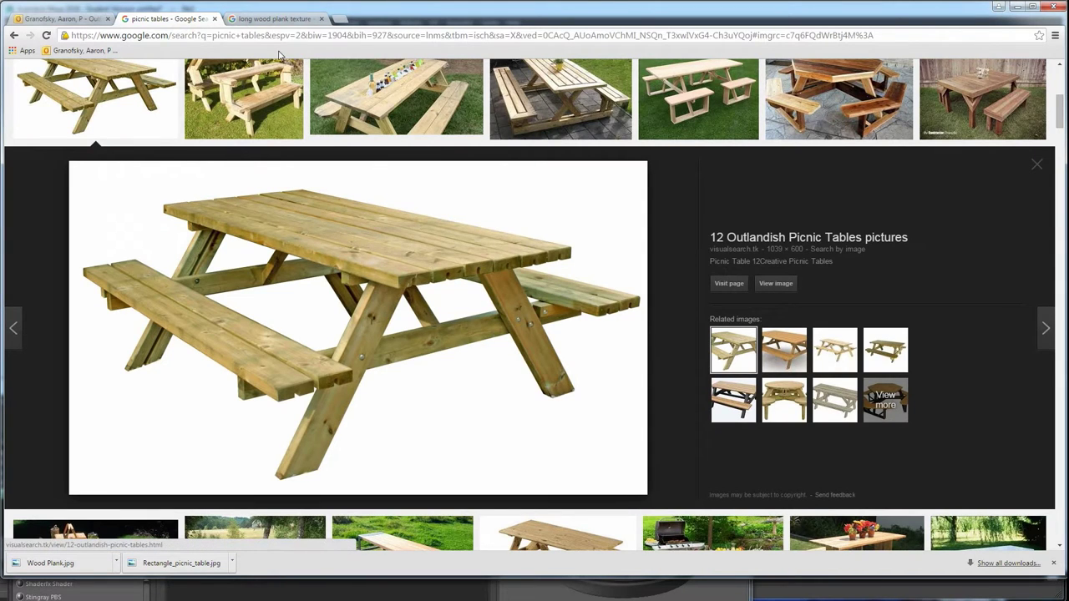
pyautogui.scroll(1, 407, 81)
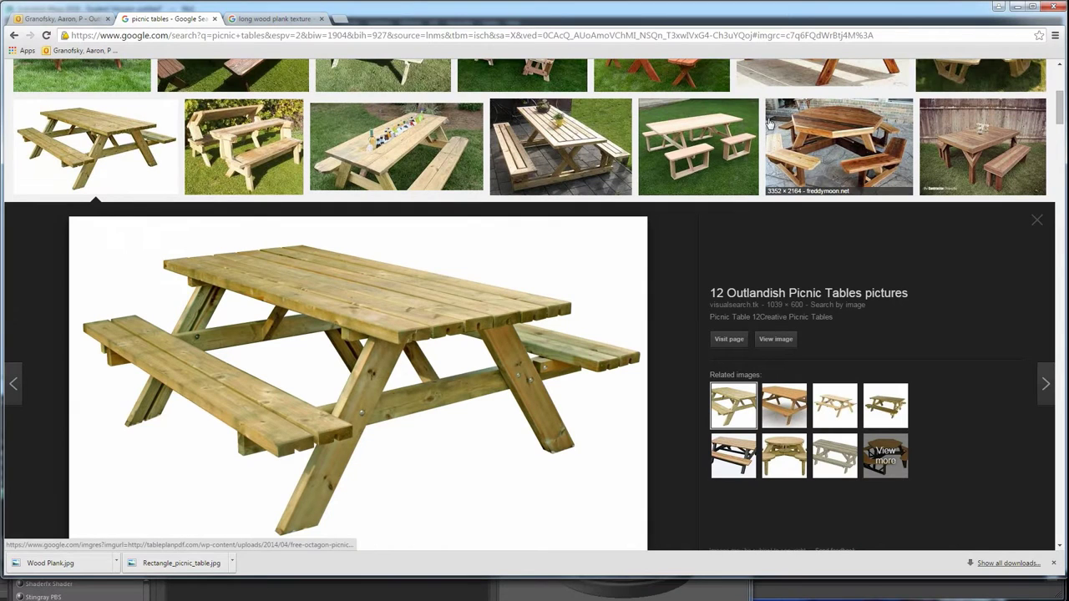
pyautogui.click(259, 18)
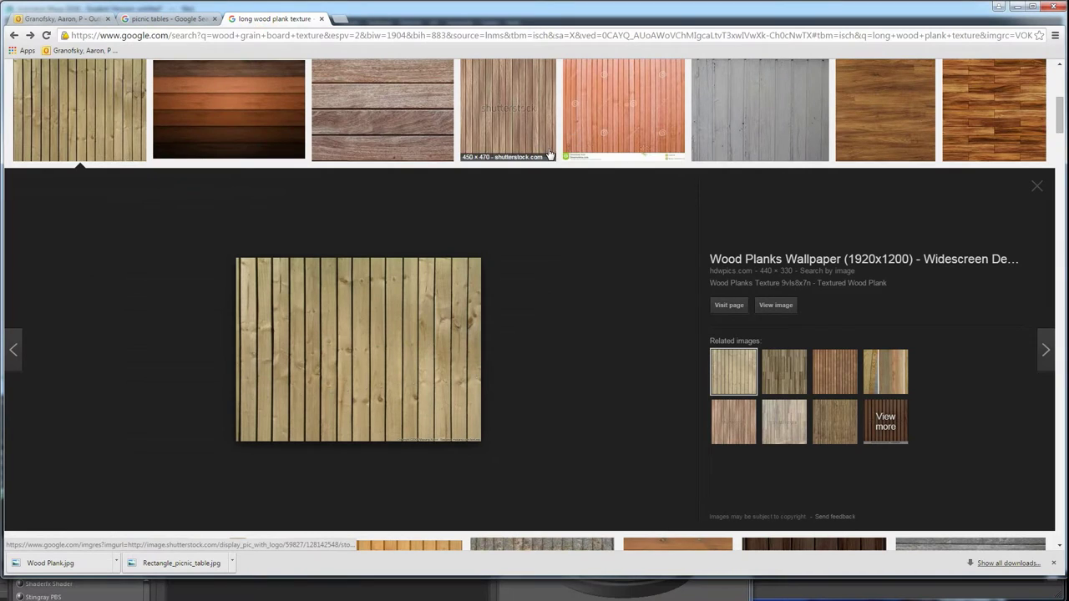
pyautogui.rightClick(389, 323)
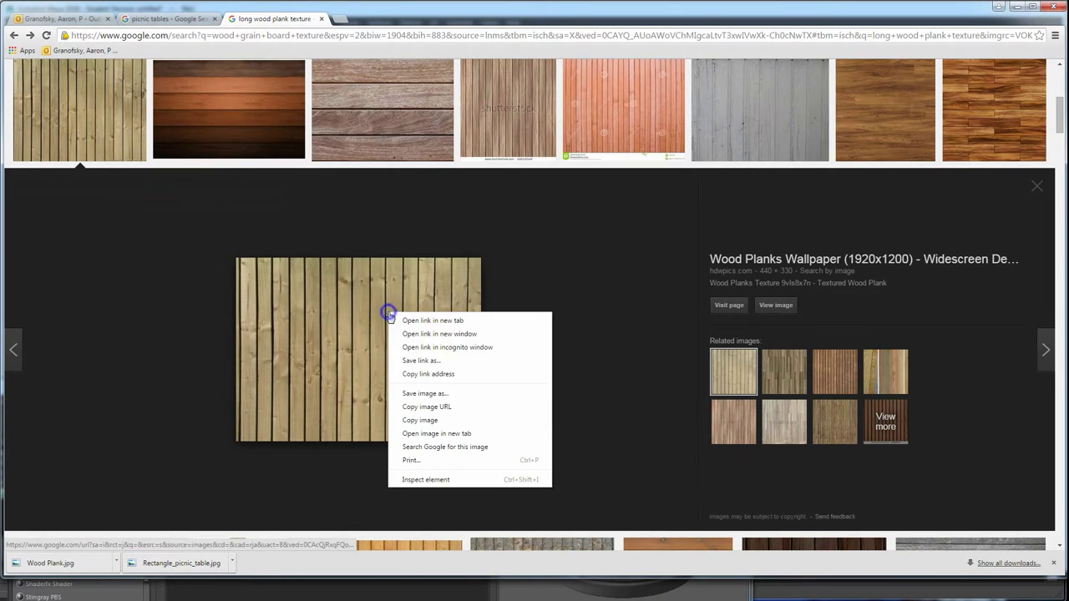
pyautogui.click(436, 398)
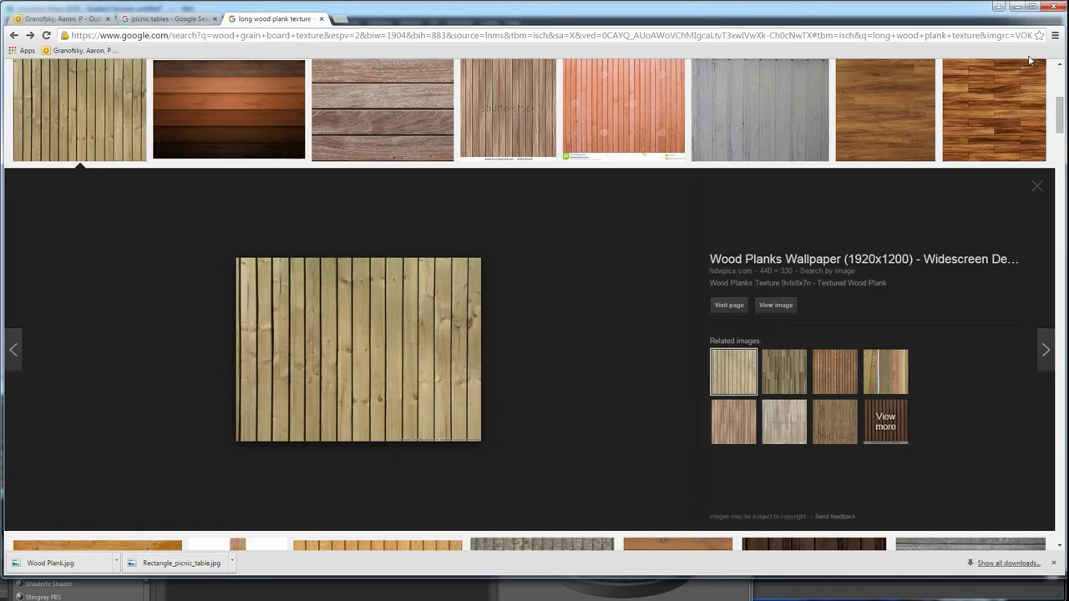
# Step: Return to Maya, load the selected Wood Plank.jpg into the file texture and display textures in the viewport
pyautogui.click(1016, 6)
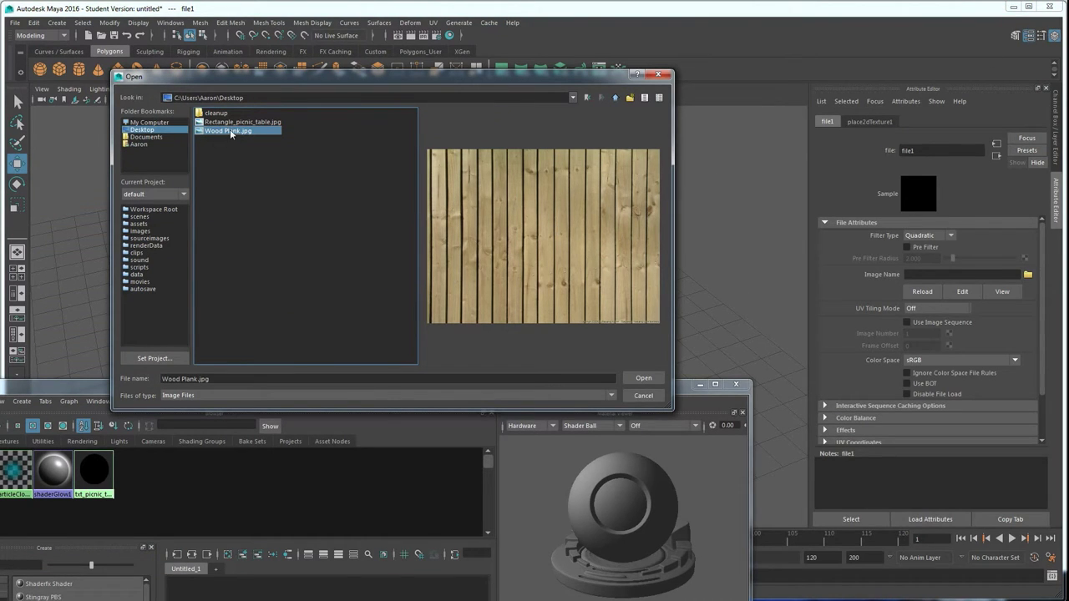
pyautogui.click(657, 380)
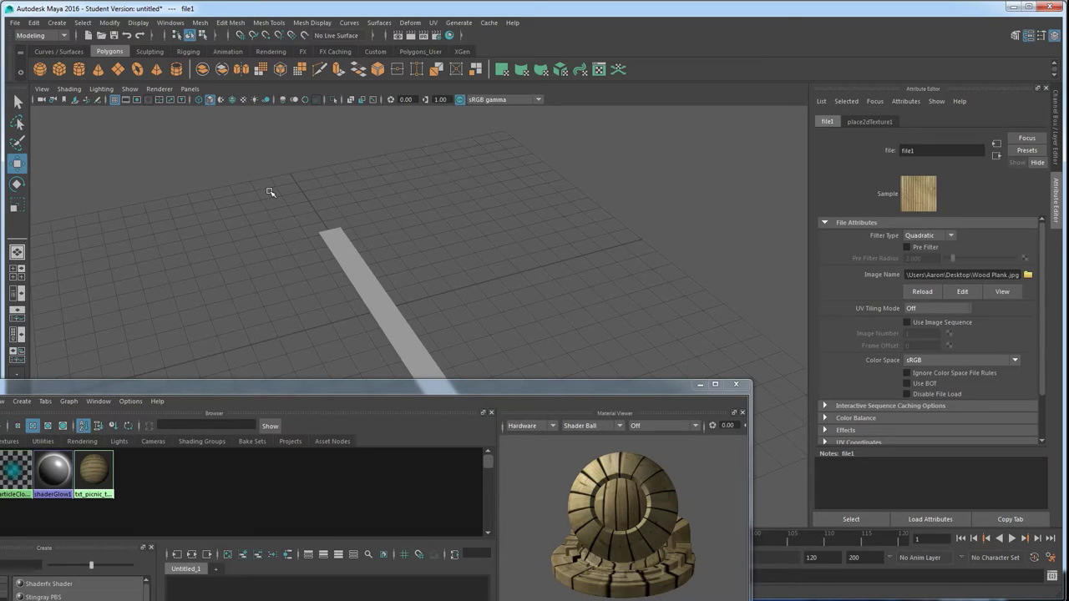
pyautogui.press('6')
# Step: Minimize the Hypershade and open the UV Editor on the selected plank, moving and narrowing its window to leave the plank visible
pyautogui.moveTo(438, 390); pyautogui.dragTo(524, 461)
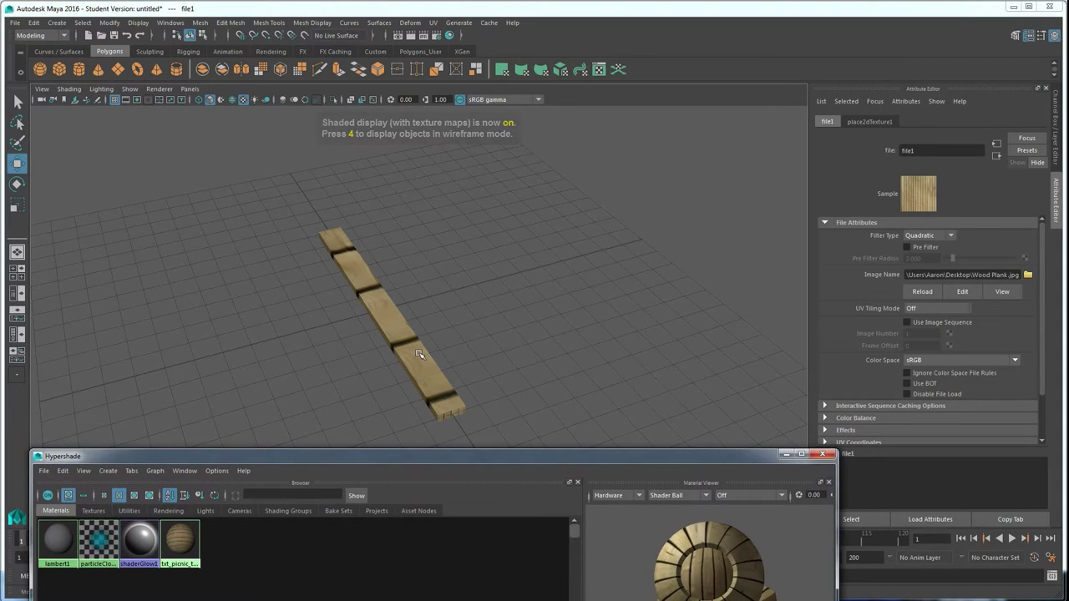
pyautogui.click(785, 455)
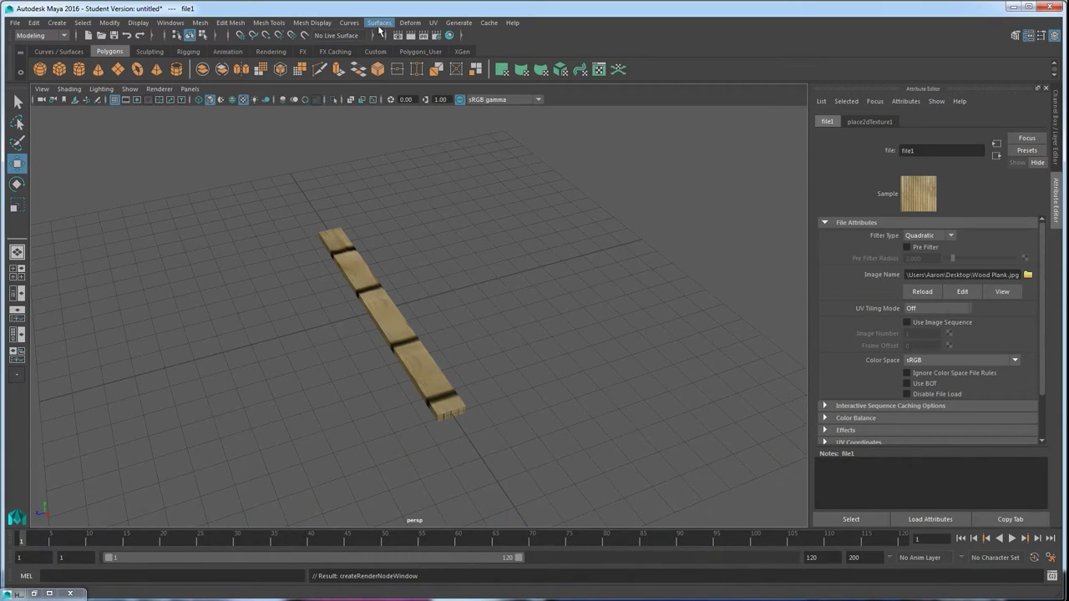
pyautogui.click(436, 23)
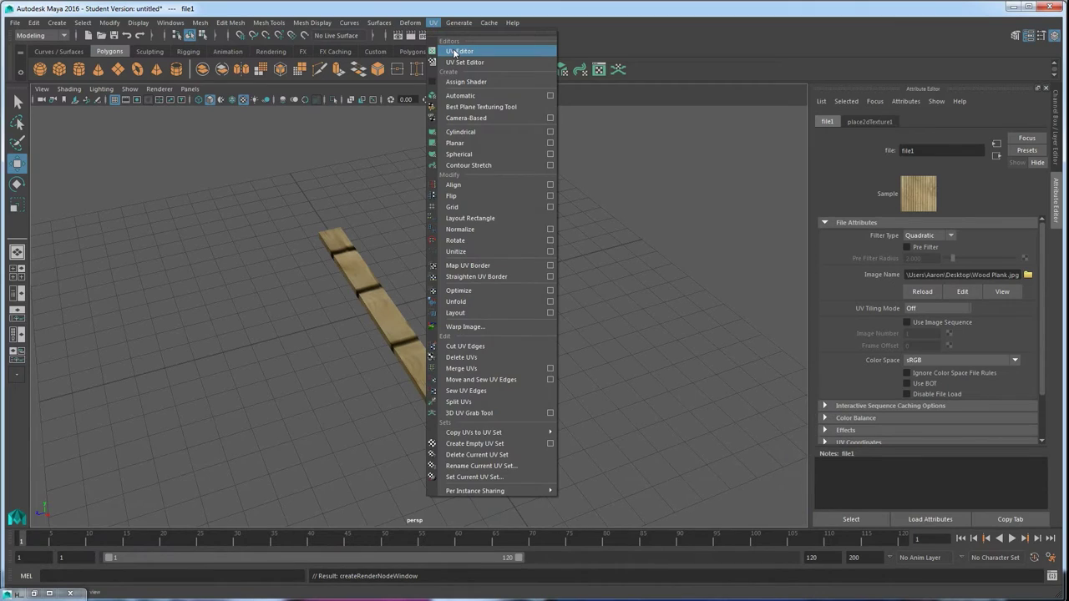
pyautogui.click(455, 50)
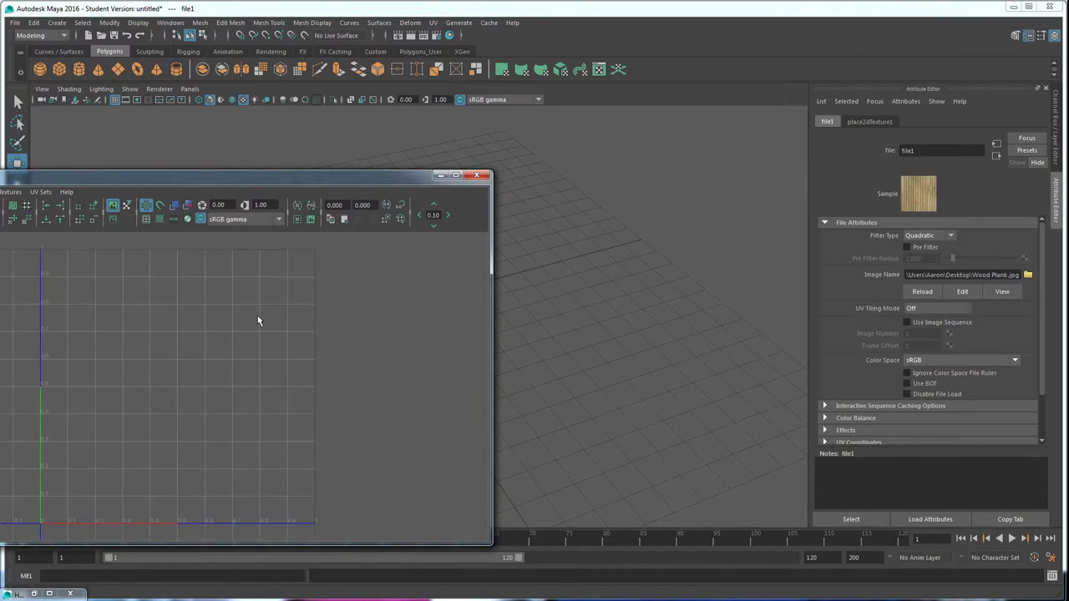
pyautogui.moveTo(397, 177); pyautogui.dragTo(566, 330)
pyautogui.click(369, 289)
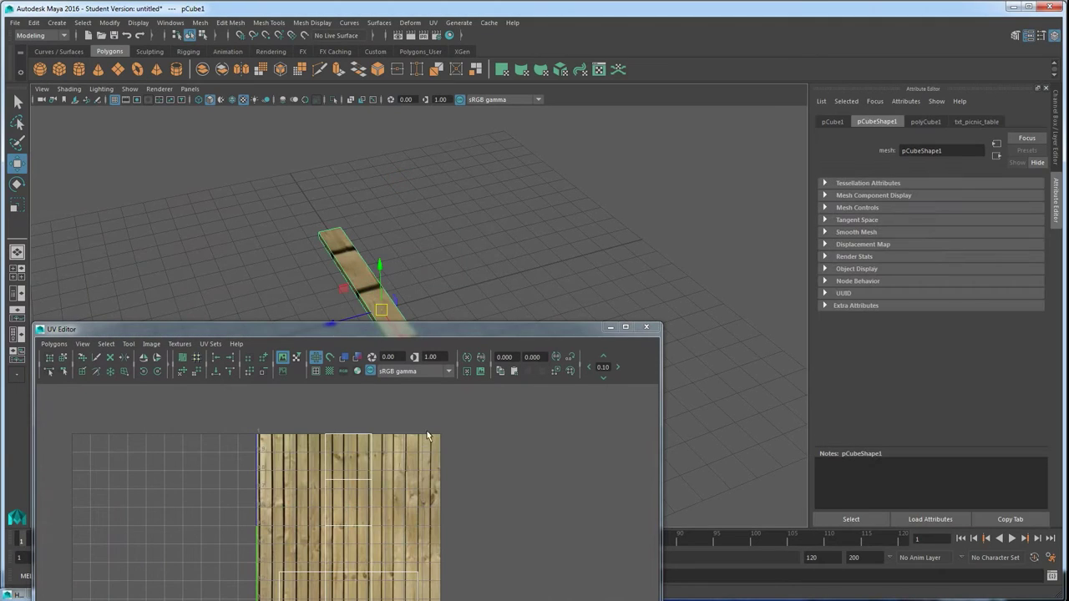
pyautogui.moveTo(447, 332); pyautogui.dragTo(833, 255)
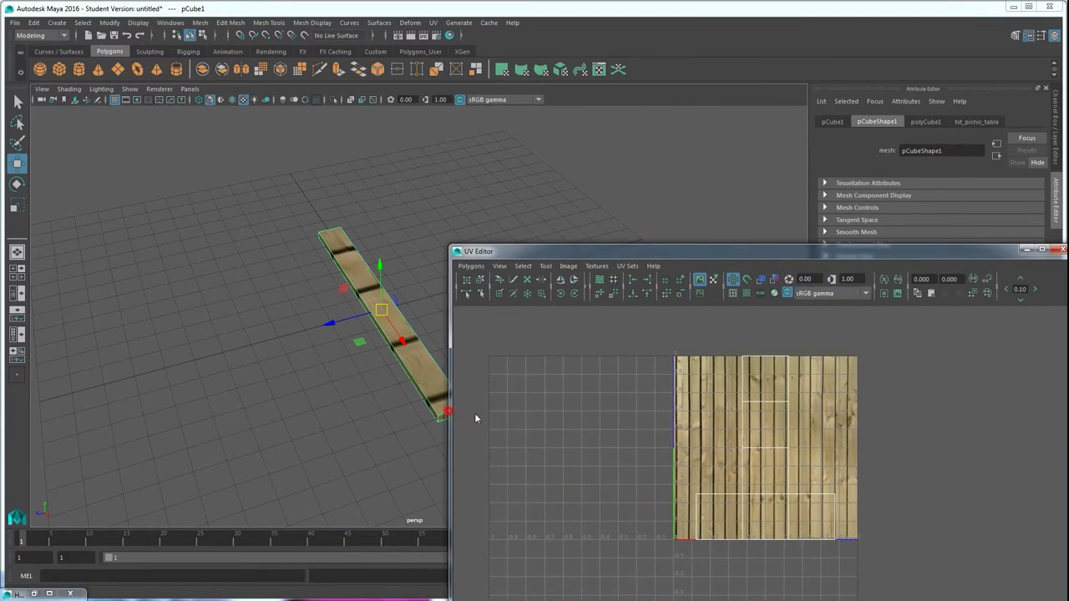
pyautogui.moveTo(451, 415); pyautogui.dragTo(633, 415)
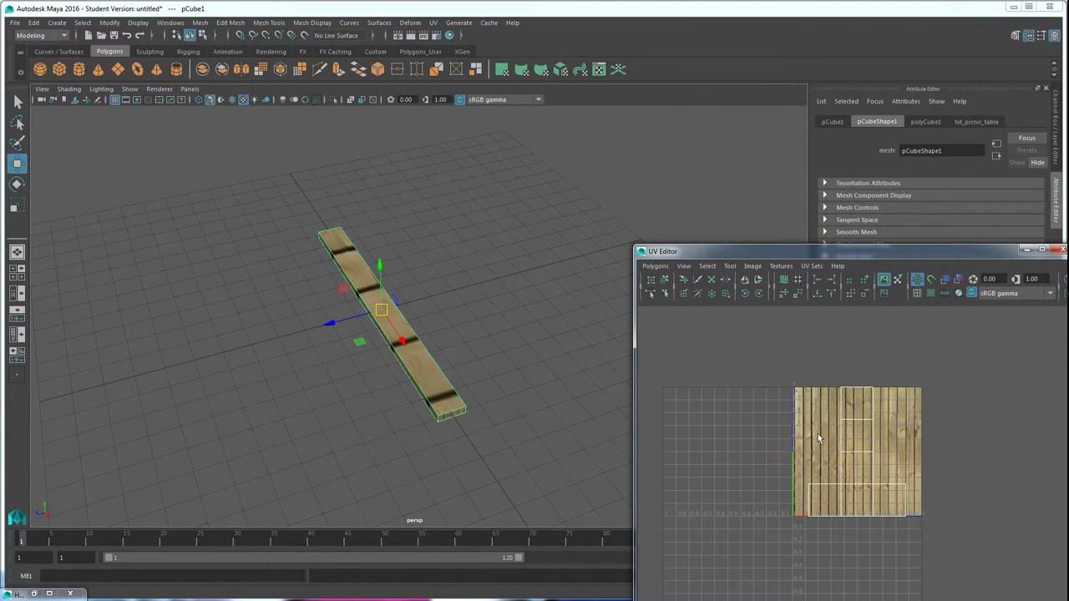
# Step: Select the plank's top face and apply a planar UV mapping projected from the Y axis
pyautogui.keyDown('alt'); pyautogui.moveTo(363, 308); pyautogui.dragTo(351, 332); pyautogui.keyUp('alt')
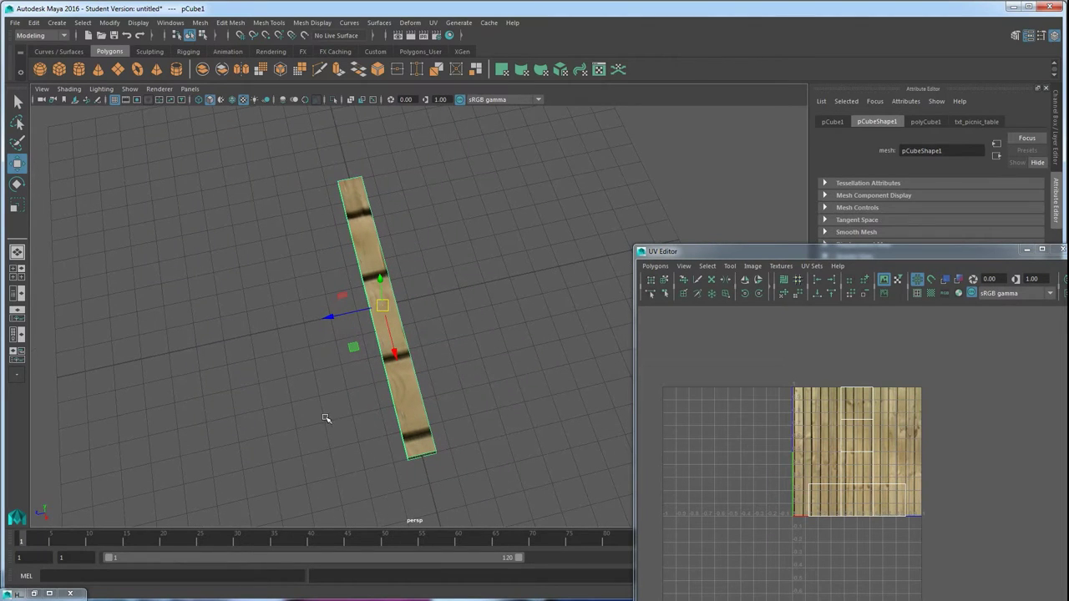
pyautogui.keyDown('alt'); pyautogui.moveTo(341, 424); pyautogui.dragTo(363, 401); pyautogui.keyUp('alt')
pyautogui.keyDown('alt'); pyautogui.moveTo(363, 401); pyautogui.dragTo(395, 410, button='right'); pyautogui.keyUp('alt')
pyautogui.keyDown('alt'); pyautogui.moveTo(396, 410); pyautogui.dragTo(399, 395, button='middle'); pyautogui.keyUp('alt')
pyautogui.moveTo(413, 379); pyautogui.dragTo(417, 334, button='right')
pyautogui.click(417, 334)
pyautogui.press('w')
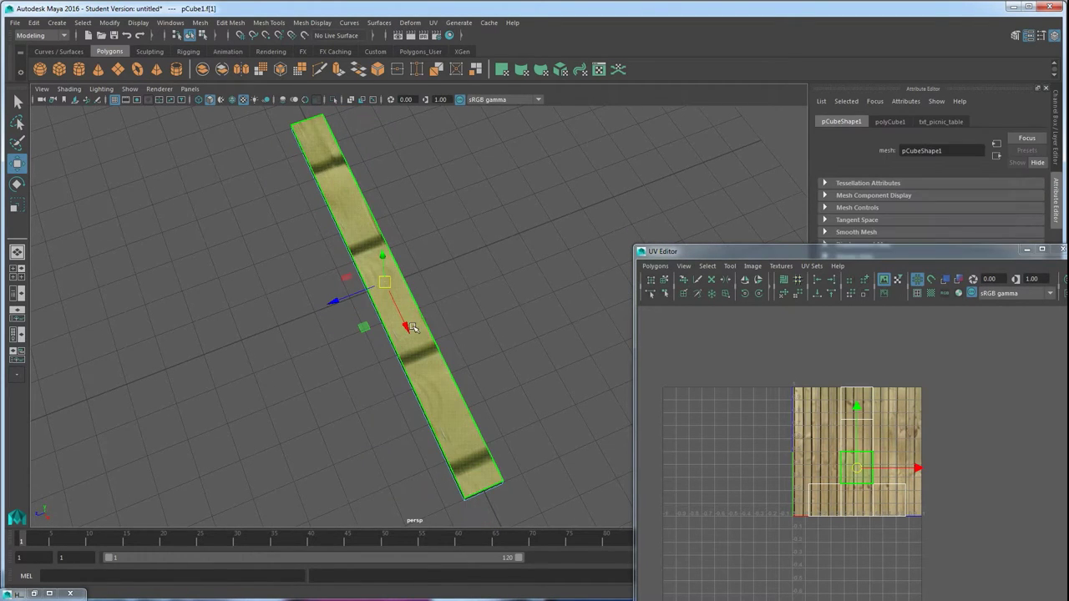
pyautogui.click(434, 23)
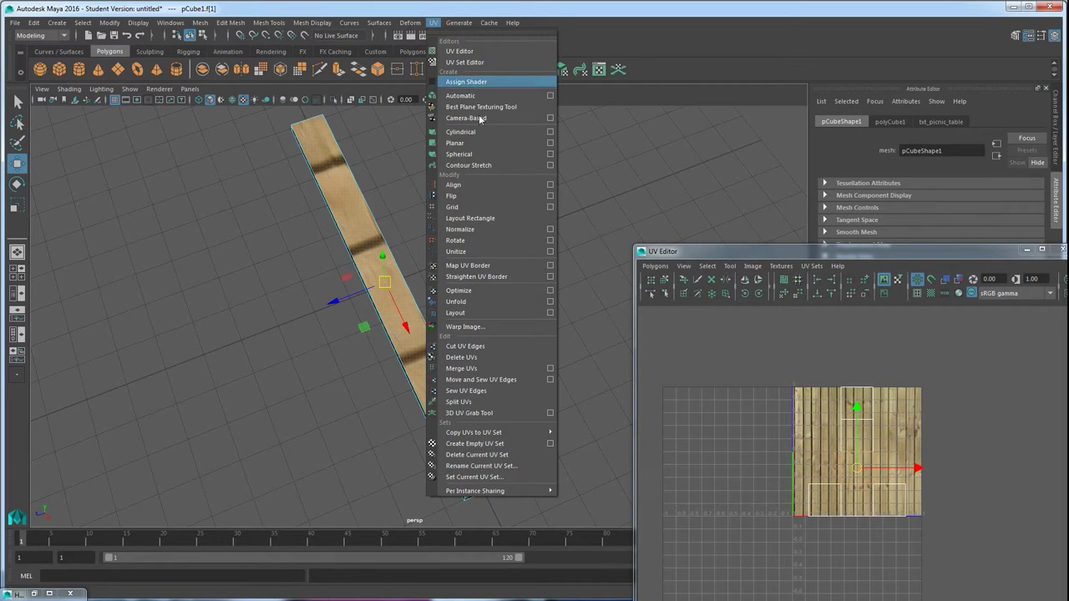
pyautogui.click(550, 144)
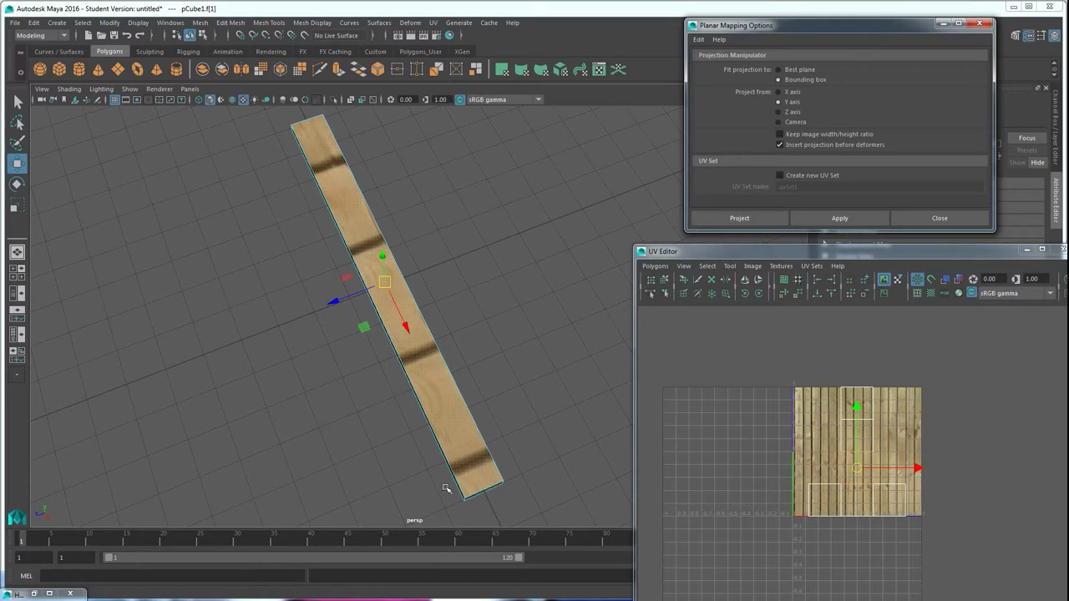
pyautogui.click(826, 219)
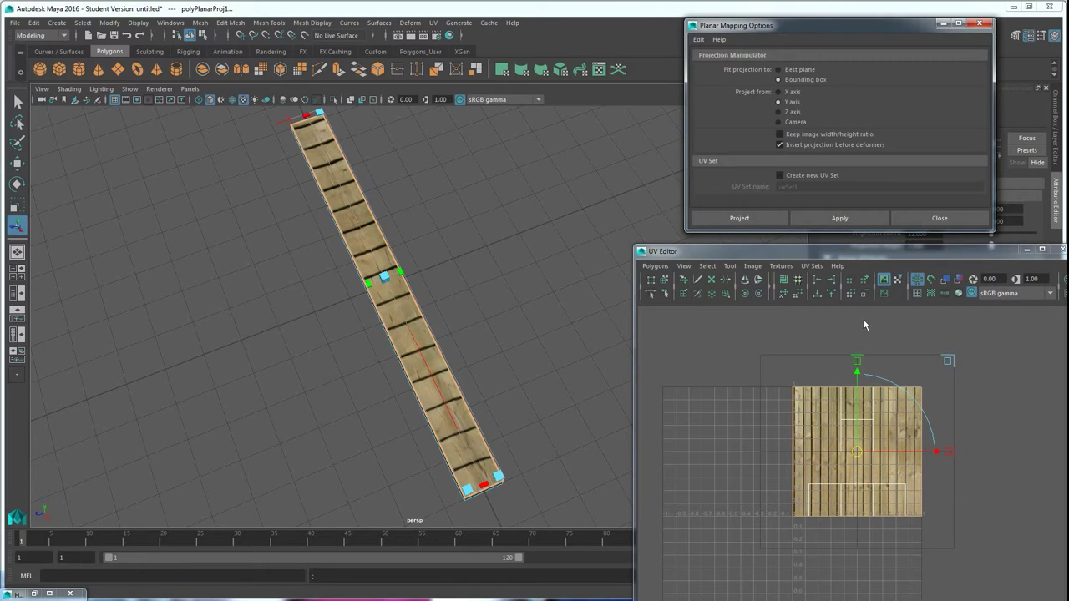
# Step: Rotate the top face's UV projection a quarter turn so the texture's boards run lengthwise along the plank
pyautogui.click(884, 281)
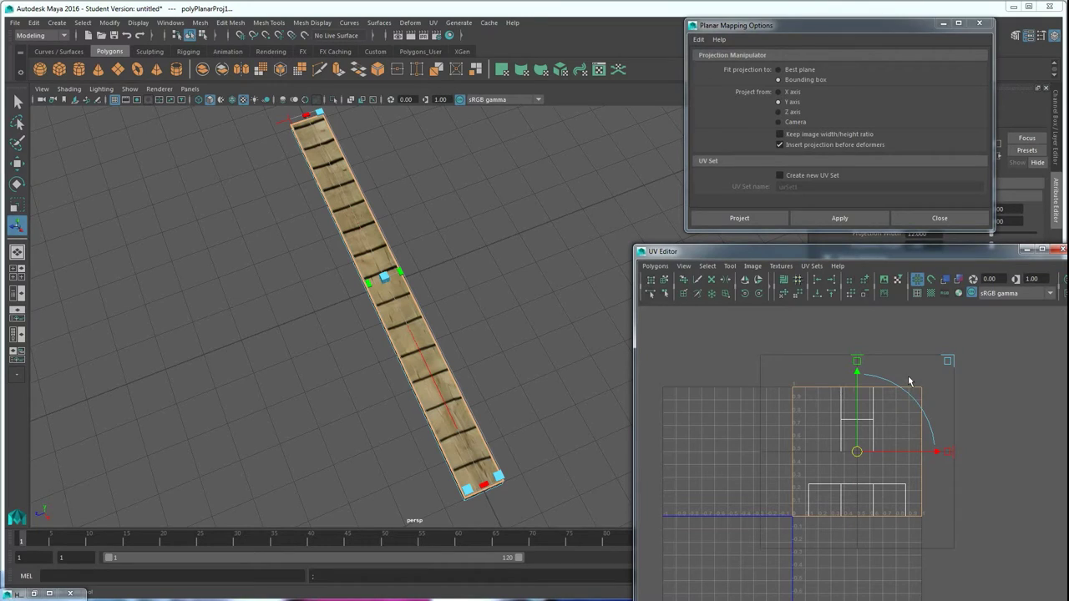
pyautogui.click(884, 281)
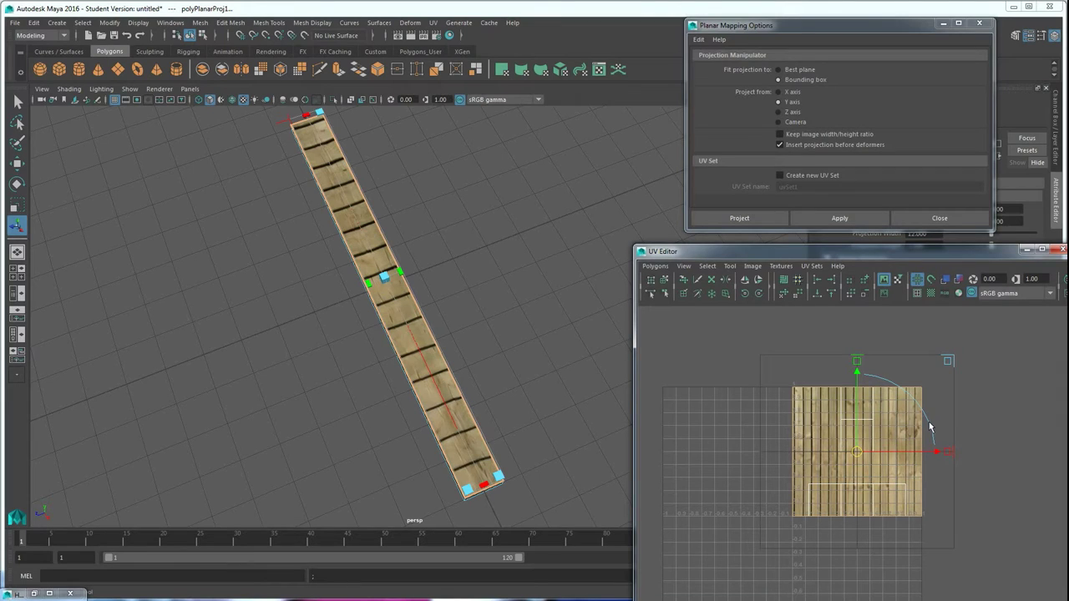
pyautogui.moveTo(928, 424); pyautogui.dragTo(832, 390)
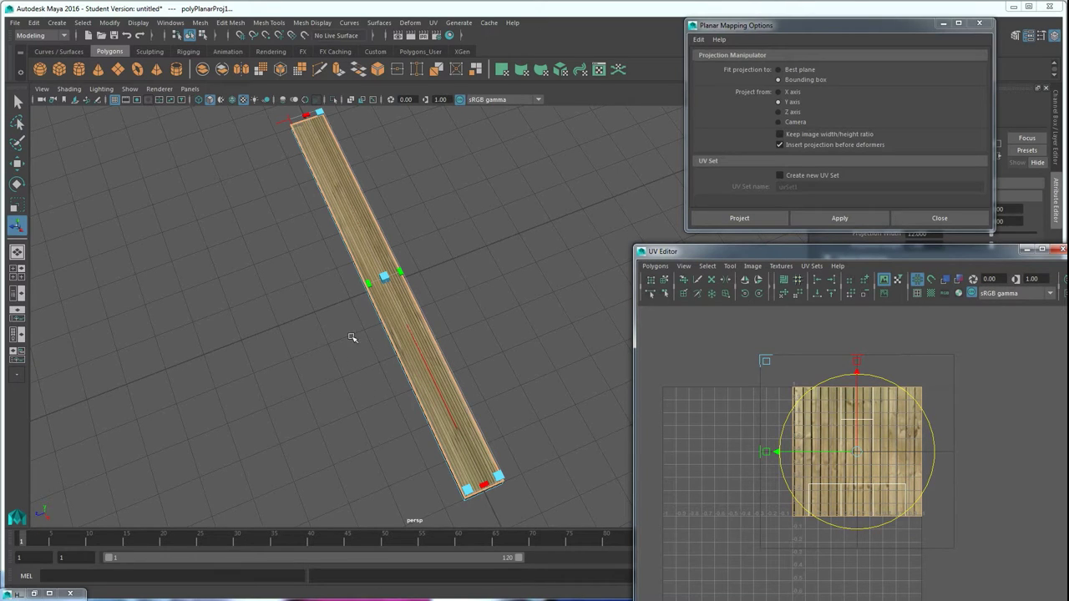
pyautogui.scroll(5, 426, 340)
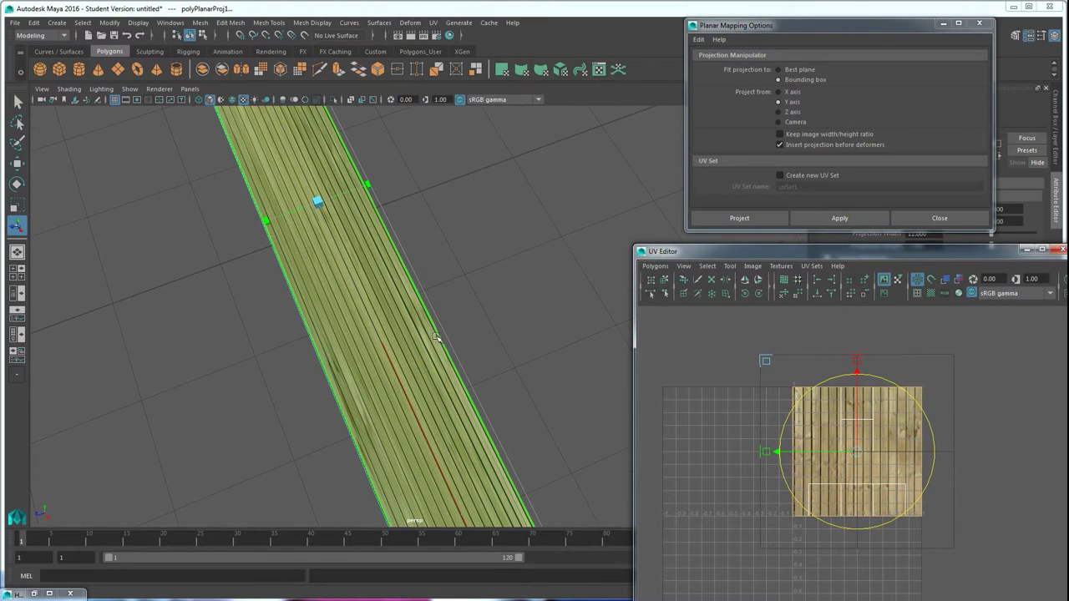
pyautogui.scroll(-5, 308, 374)
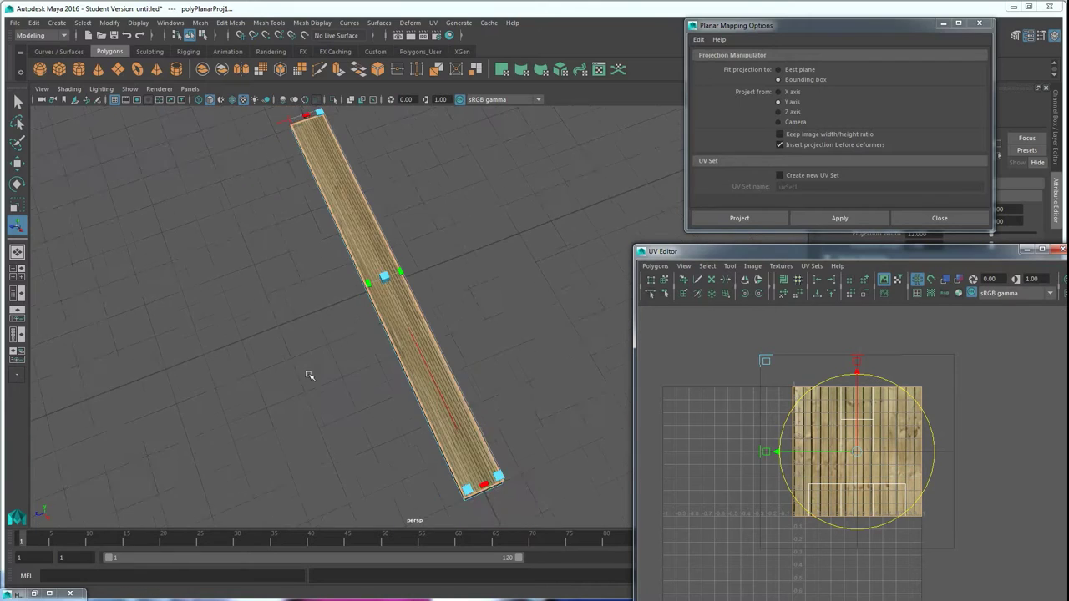
# Step: Narrow the top face's UV projection horizontally to a thin strip and move it to the wood texture's left edge
pyautogui.moveTo(767, 456); pyautogui.dragTo(852, 458)
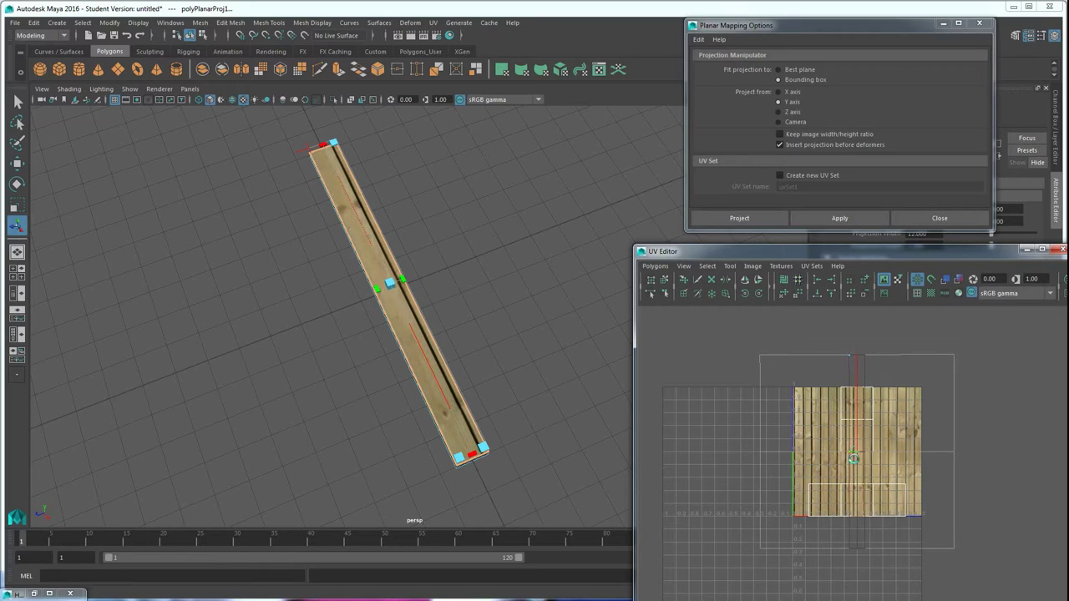
pyautogui.press('w')
pyautogui.moveTo(916, 452); pyautogui.dragTo(862, 455)
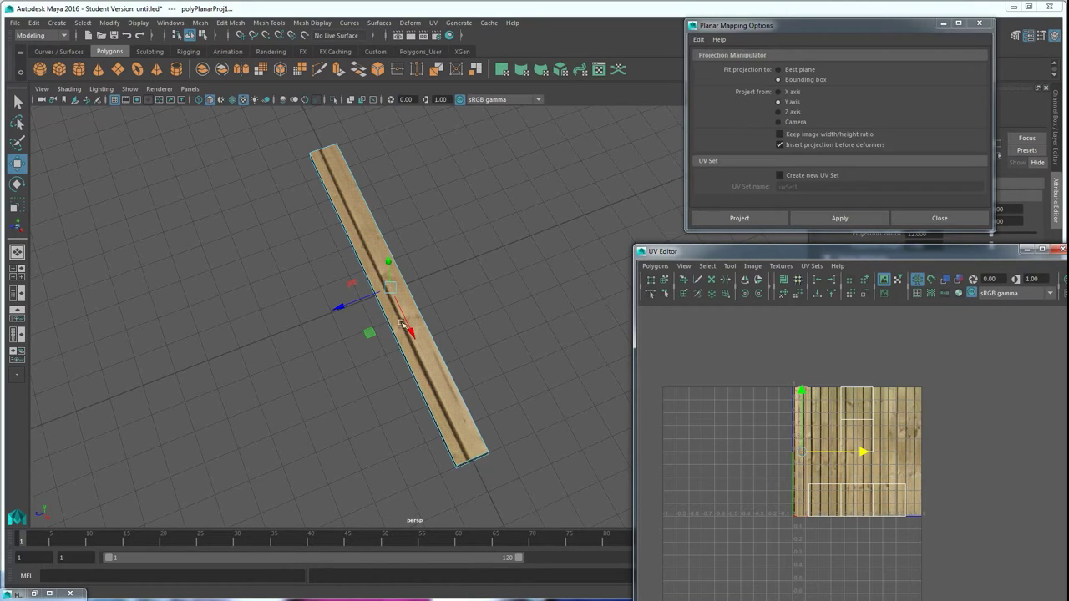
# Step: Deselect the face and examine the texture on the plank's top, sides and underside
pyautogui.click(561, 350)
pyautogui.keyDown('alt'); pyautogui.moveTo(436, 382); pyautogui.dragTo(464, 414); pyautogui.keyUp('alt')
pyautogui.keyDown('alt'); pyautogui.moveTo(446, 376); pyautogui.dragTo(489, 210); pyautogui.keyUp('alt')
pyautogui.scroll(3, 436, 317)
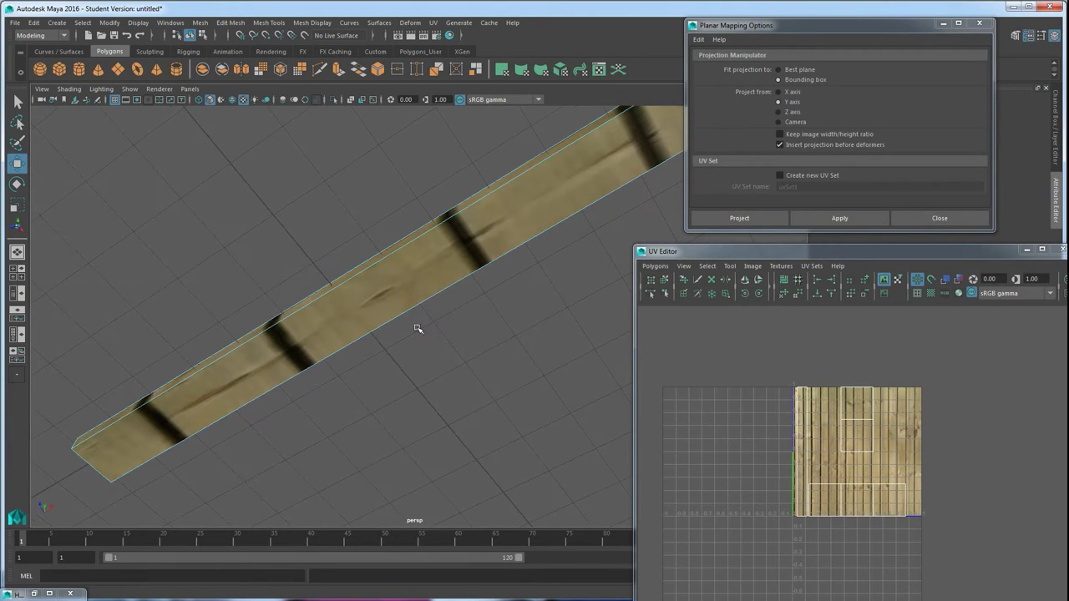
pyautogui.keyDown('alt'); pyautogui.moveTo(380, 308); pyautogui.dragTo(403, 403); pyautogui.keyUp('alt')
pyautogui.scroll(-4, 372, 424)
pyautogui.scroll(4, 418, 413)
pyautogui.scroll(4, 406, 363)
pyautogui.scroll(-5, 402, 392)
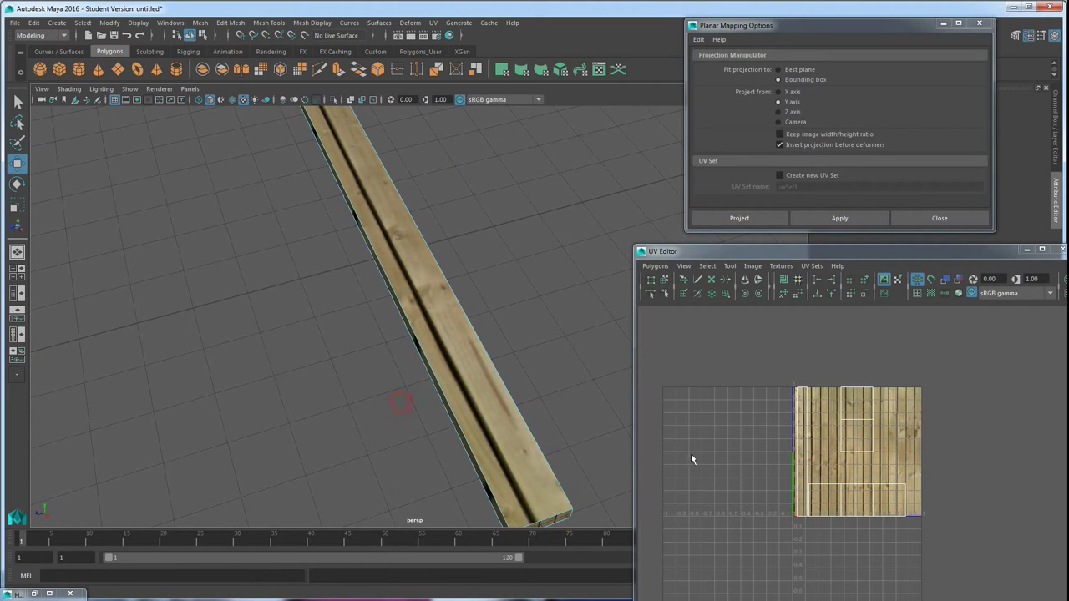
# Step: Reselect the top face's UV shell, narrow it slightly and align it with the leftmost board of the wood texture
pyautogui.scroll(2, 793, 446)
pyautogui.keyDown('alt'); pyautogui.moveTo(793, 447); pyautogui.dragTo(780, 476, button='right'); pyautogui.keyUp('alt')
pyautogui.click(823, 446)
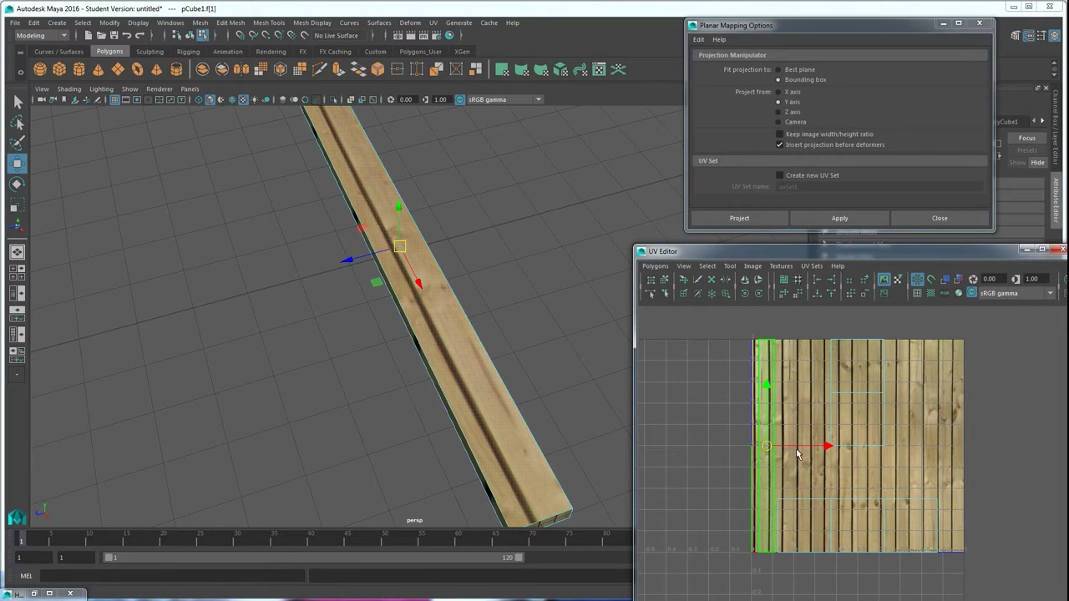
pyautogui.press('r')
pyautogui.moveTo(825, 447); pyautogui.dragTo(820, 448)
pyautogui.press('w')
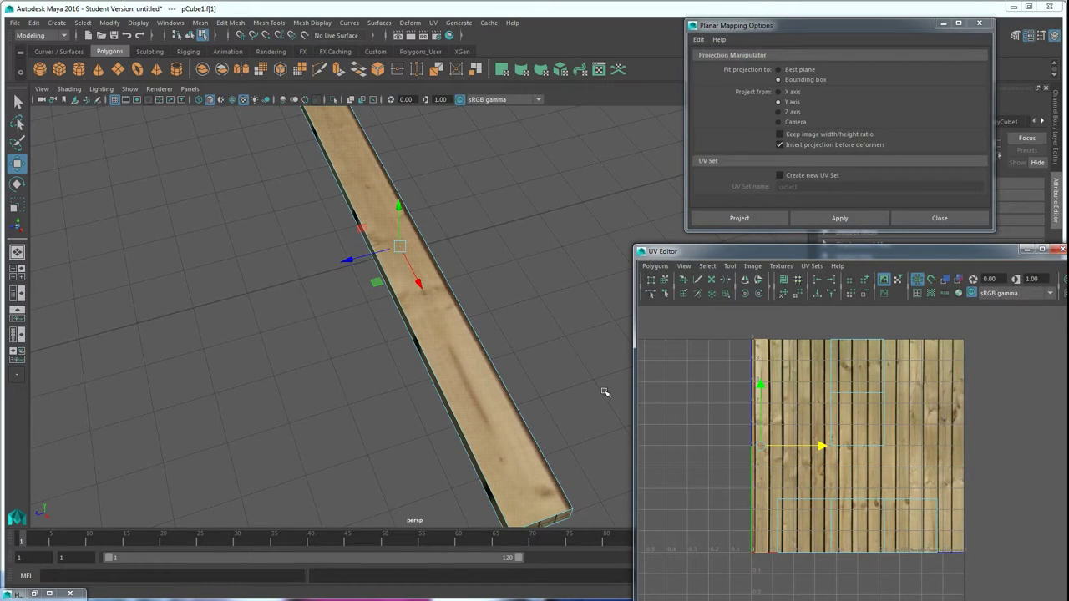
pyautogui.scroll(-6, 615, 393)
pyautogui.moveTo(824, 447); pyautogui.dragTo(827, 446)
pyautogui.keyDown('alt'); pyautogui.moveTo(487, 377); pyautogui.dragTo(424, 299); pyautogui.keyUp('alt')
pyautogui.click(524, 343)
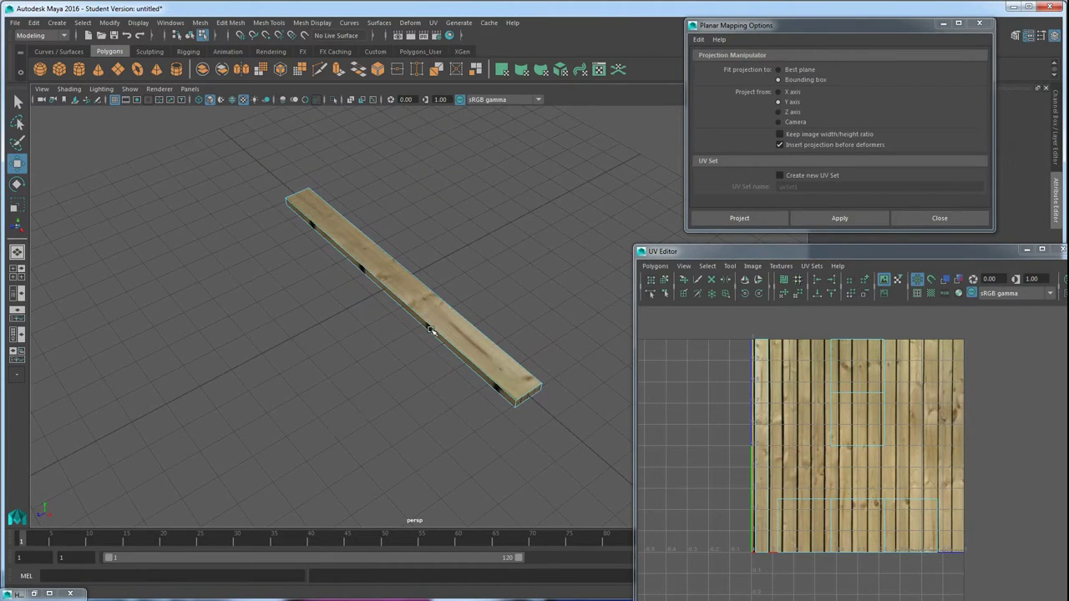
# Step: Apply the Y-axis planar mapping to each of the plank's two long side faces and its underside
pyautogui.keyDown('alt'); pyautogui.moveTo(622, 397); pyautogui.dragTo(465, 334); pyautogui.keyUp('alt')
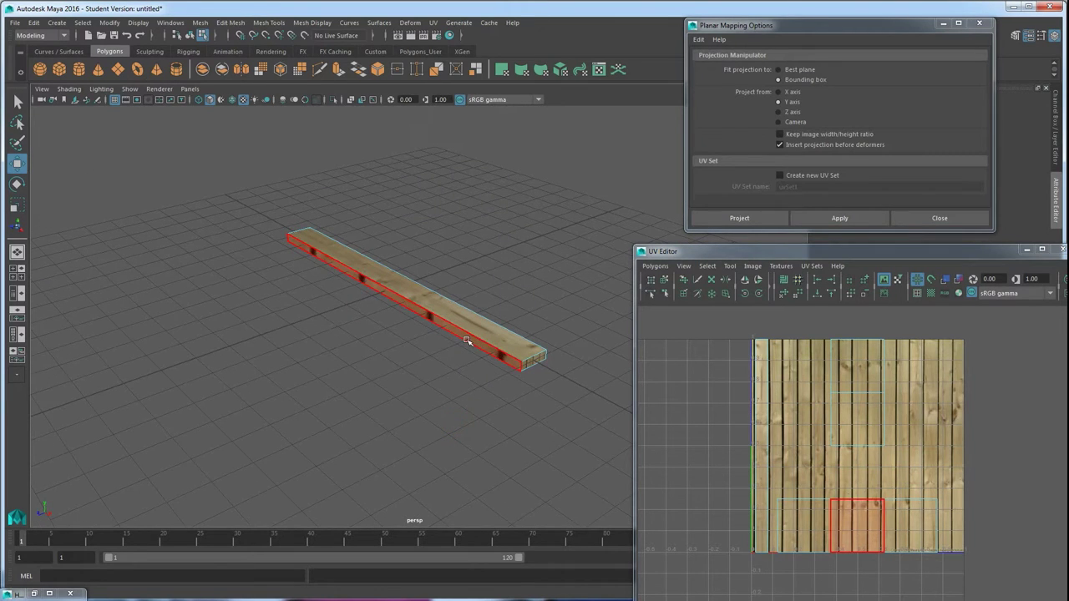
pyautogui.click(465, 340)
pyautogui.click(859, 218)
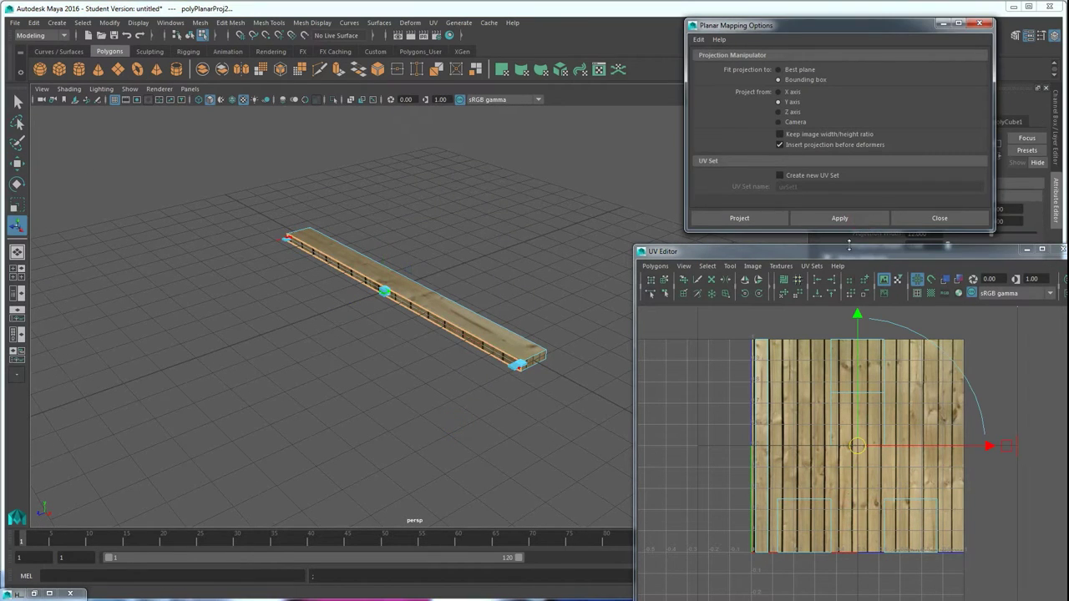
pyautogui.keyDown('alt'); pyautogui.moveTo(585, 349); pyautogui.dragTo(429, 329); pyautogui.keyUp('alt')
pyautogui.click(436, 306)
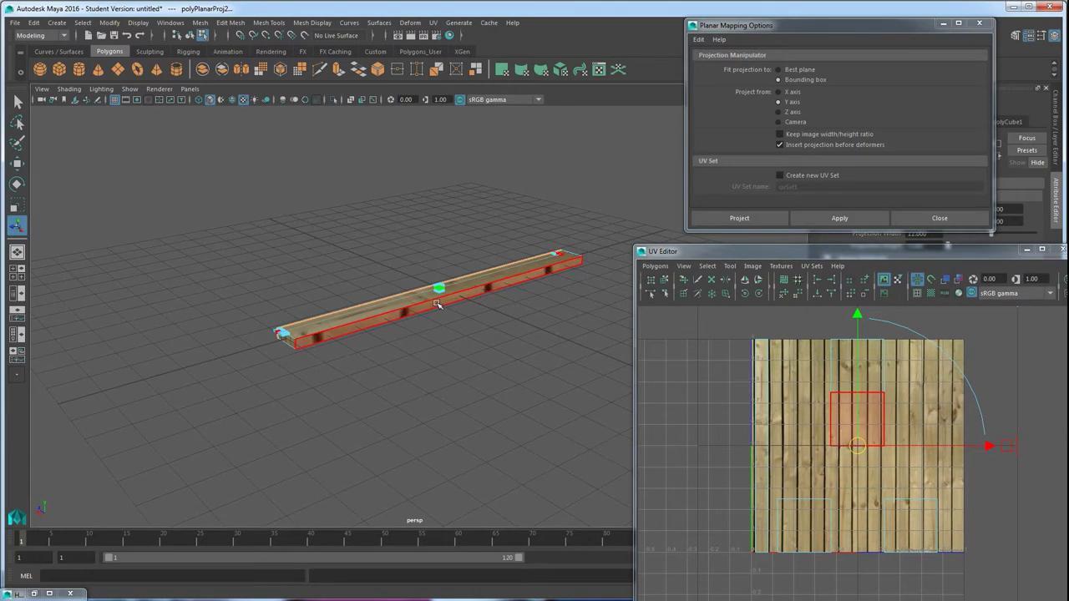
pyautogui.click(833, 218)
pyautogui.keyDown('alt'); pyautogui.moveTo(484, 323); pyautogui.dragTo(451, 321); pyautogui.keyUp('alt')
pyautogui.click(451, 322)
pyautogui.click(832, 219)
# Step: Select the plank's near end face and apply a planar mapping projected from the X axis
pyautogui.keyDown('alt'); pyautogui.moveTo(420, 273); pyautogui.dragTo(413, 290); pyautogui.keyUp('alt')
pyautogui.click(489, 265)
pyautogui.click(389, 262)
pyautogui.keyDown('alt'); pyautogui.moveTo(469, 242); pyautogui.dragTo(470, 276); pyautogui.keyUp('alt')
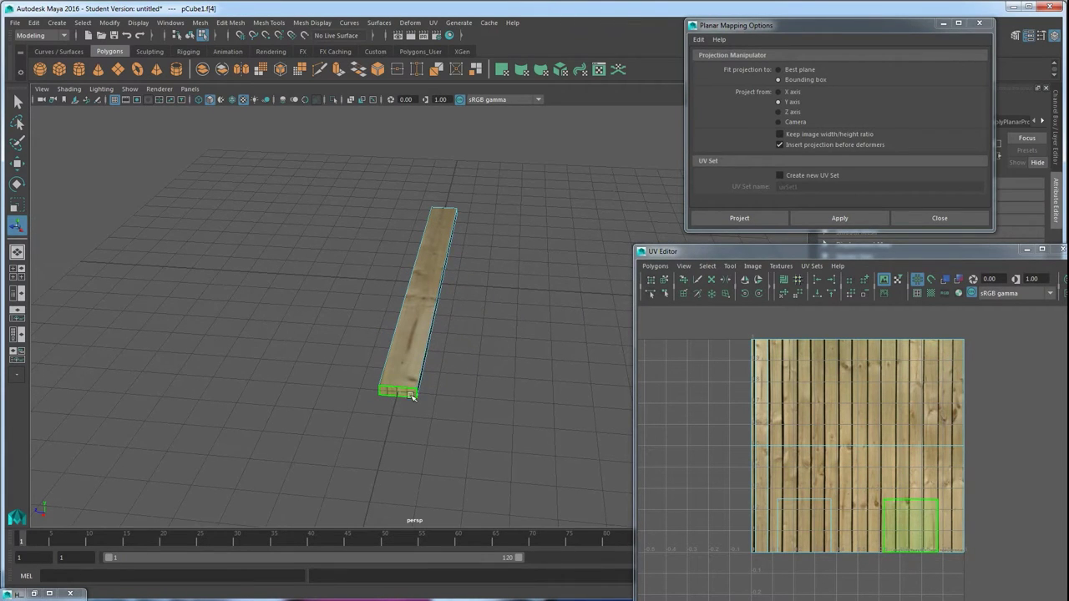
pyautogui.press('w')
pyautogui.keyDown('alt'); pyautogui.moveTo(413, 410); pyautogui.dragTo(437, 431); pyautogui.keyUp('alt')
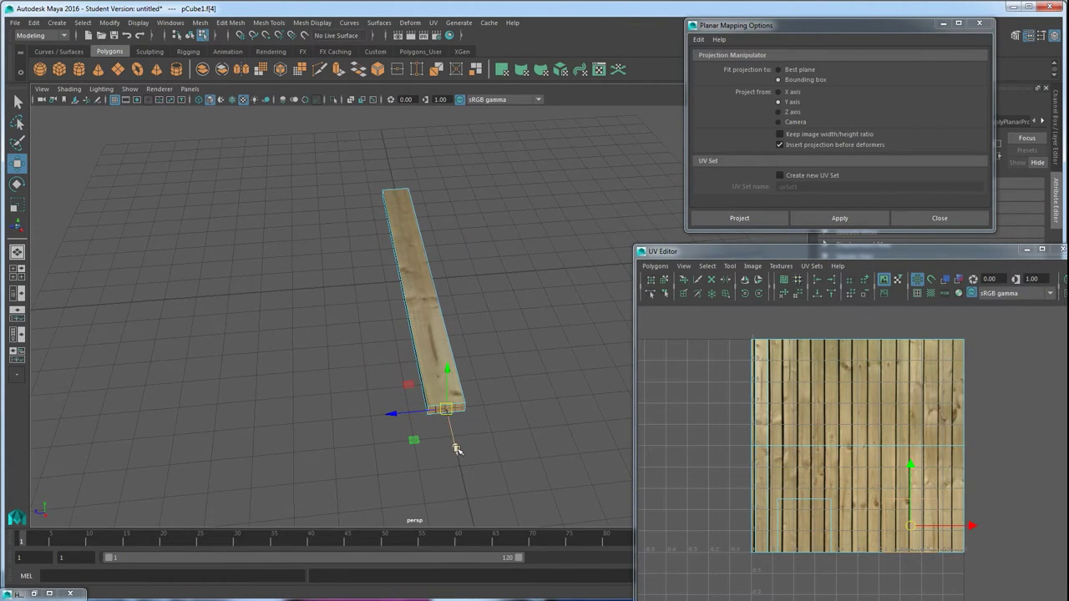
pyautogui.click(792, 93)
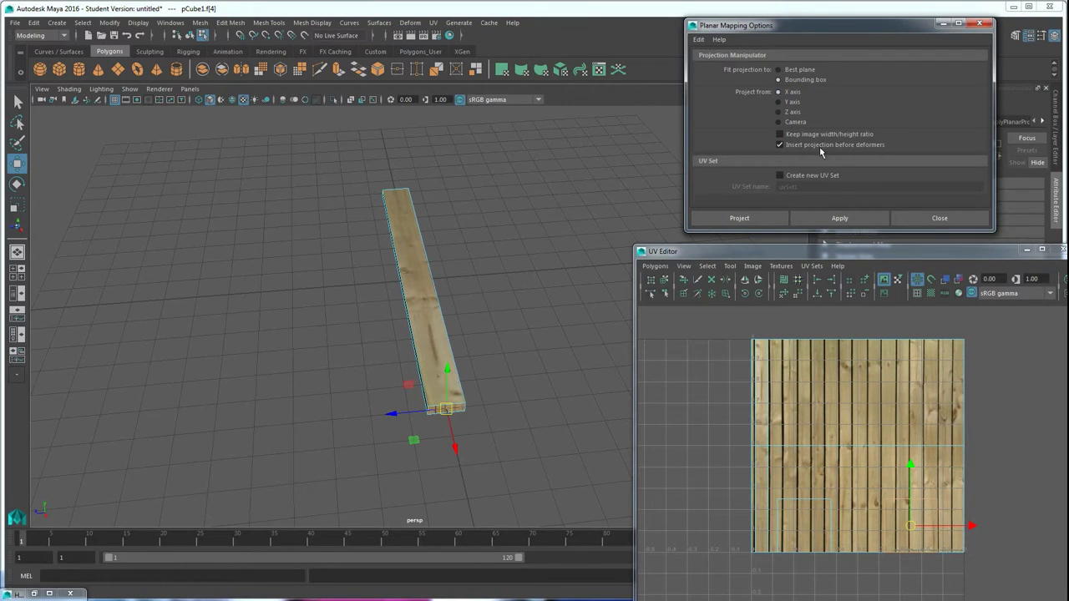
pyautogui.click(839, 218)
# Step: Apply the X-axis planar mapping to the end face at the plank's opposite end
pyautogui.keyDown('alt'); pyautogui.moveTo(421, 276); pyautogui.dragTo(434, 334); pyautogui.keyUp('alt')
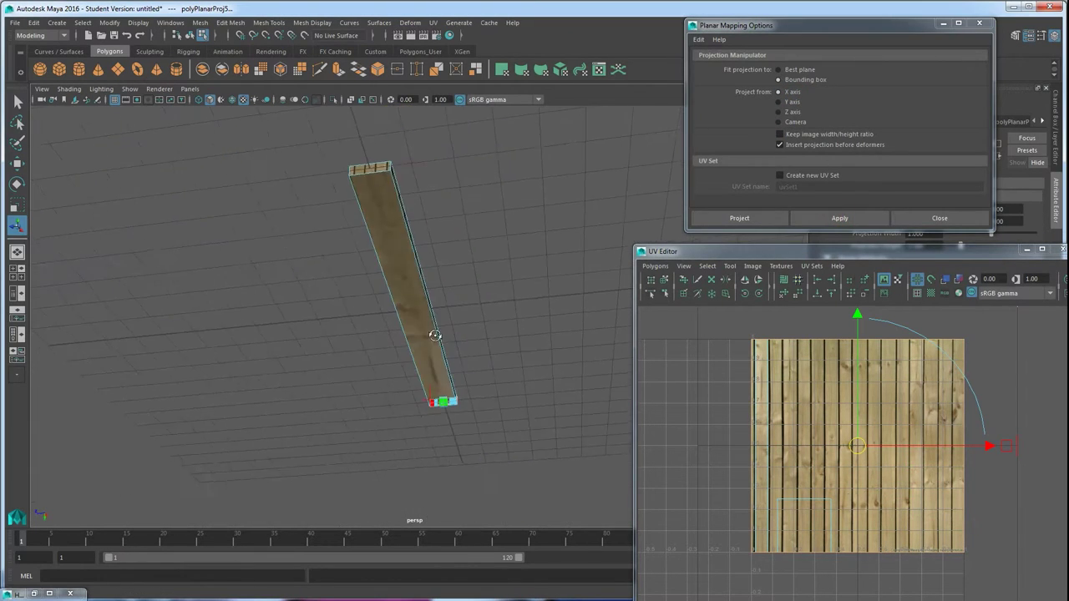
pyautogui.press('F11')
pyautogui.click(373, 186)
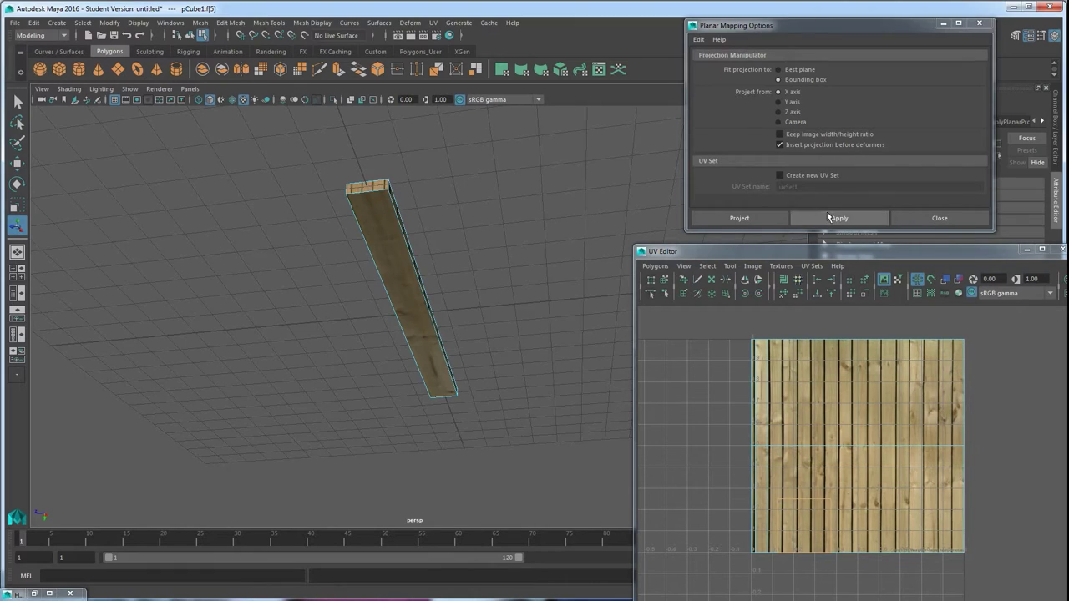
pyautogui.click(838, 218)
# Step: Select all of the plank's faces in the UV Editor
pyautogui.keyDown('alt'); pyautogui.moveTo(501, 322); pyautogui.dragTo(452, 285); pyautogui.keyUp('alt')
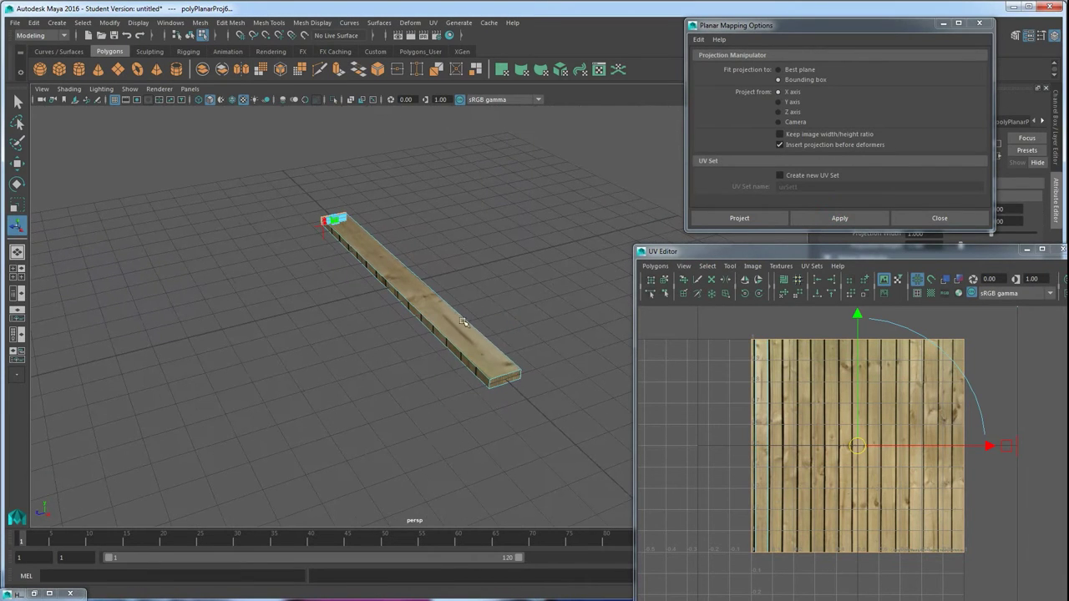
pyautogui.keyDown('alt'); pyautogui.moveTo(464, 385); pyautogui.dragTo(427, 396); pyautogui.keyUp('alt')
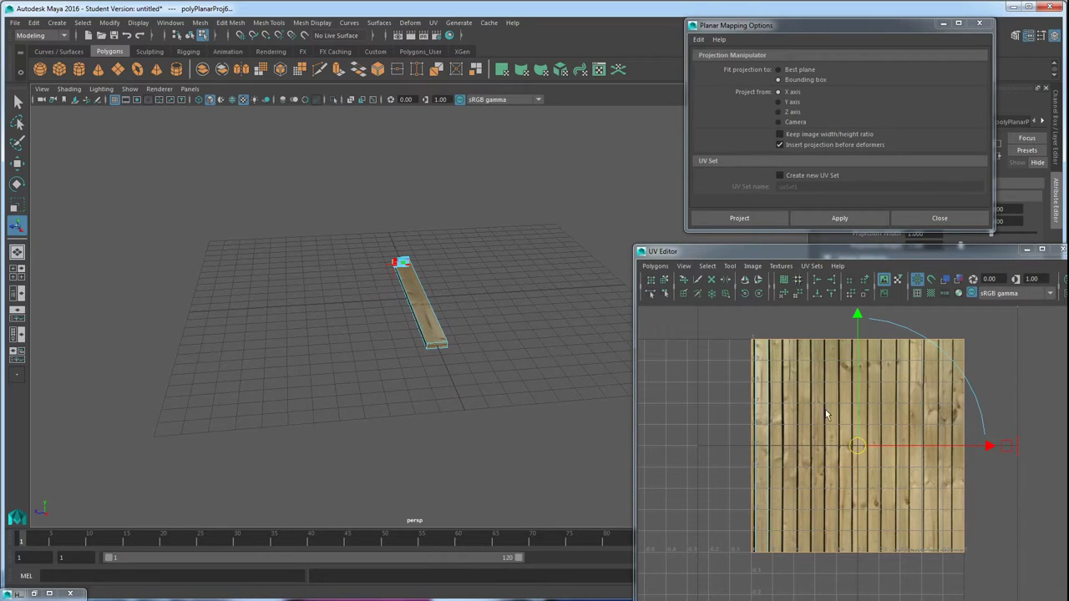
pyautogui.keyDown('alt'); pyautogui.moveTo(424, 387); pyautogui.dragTo(385, 394); pyautogui.keyUp('alt')
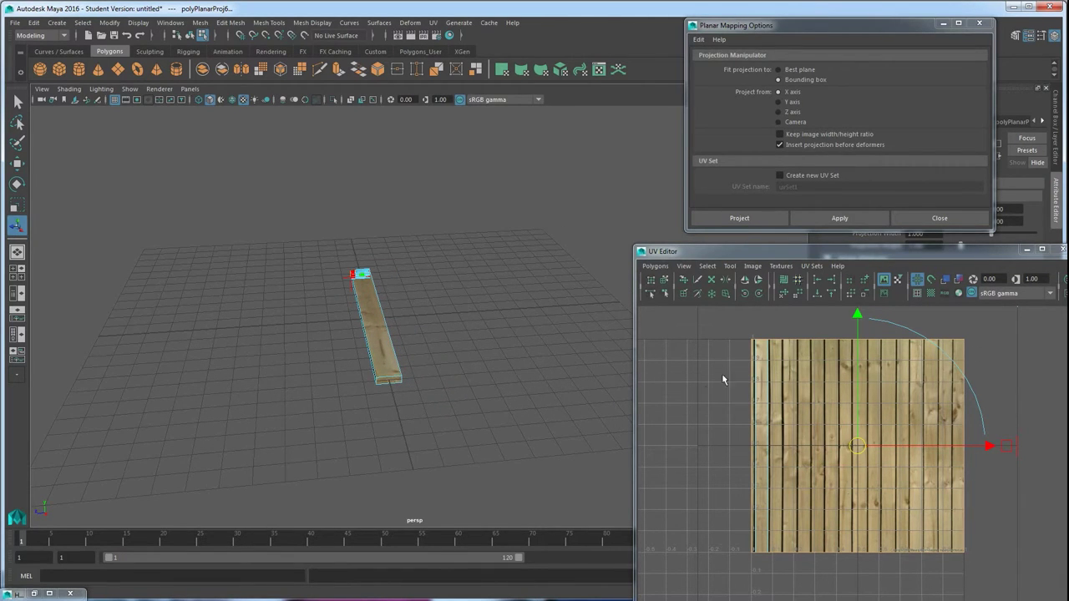
pyautogui.keyDown('alt'); pyautogui.moveTo(459, 367); pyautogui.dragTo(473, 382); pyautogui.keyUp('alt')
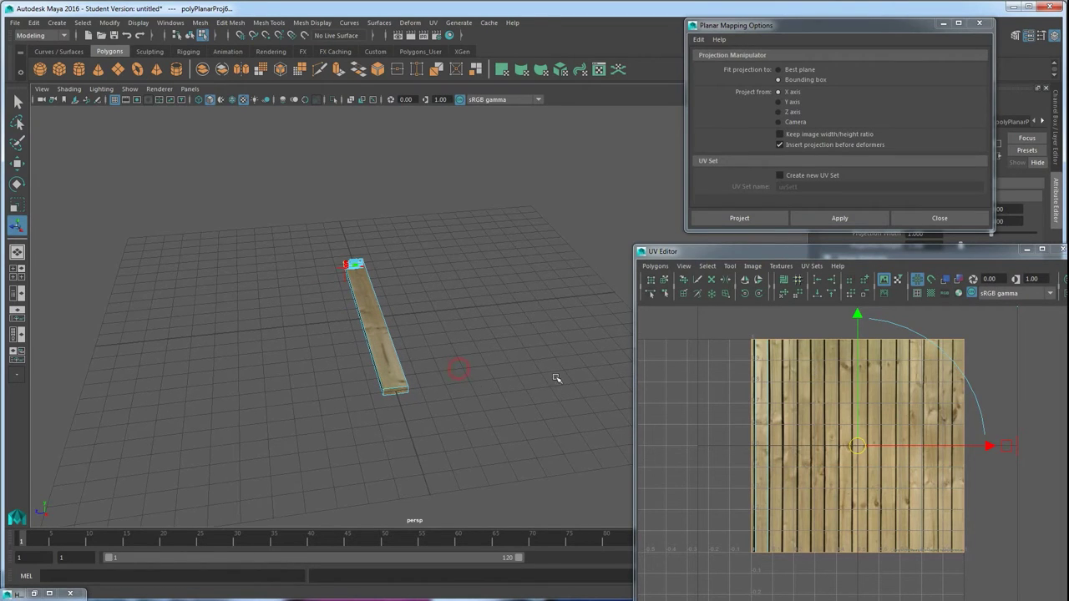
pyautogui.scroll(-2, 866, 389)
pyautogui.click(927, 422)
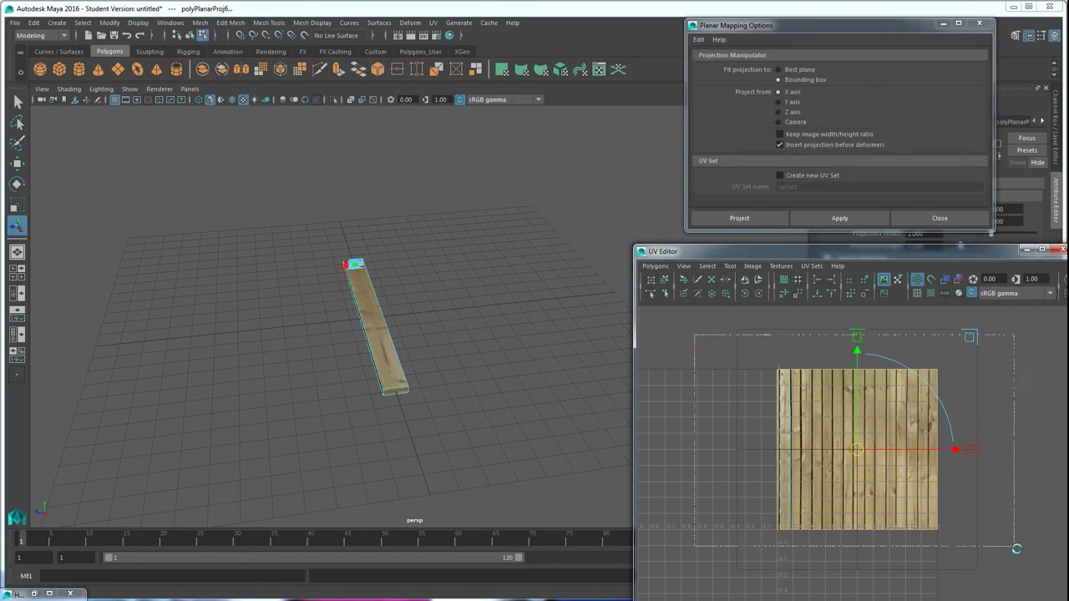
pyautogui.click(958, 508)
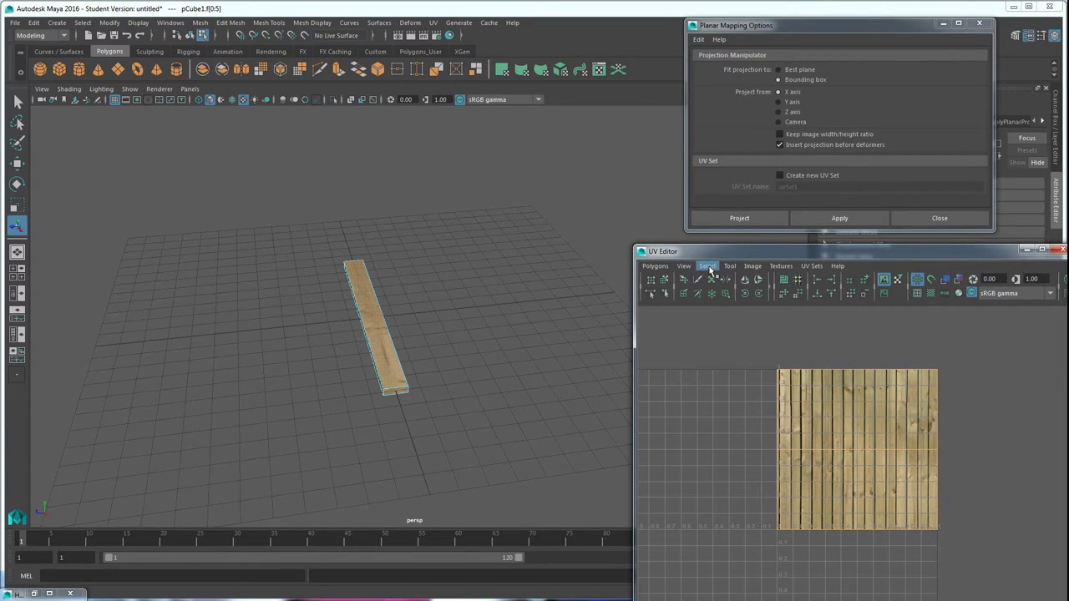
# Step: Unfold the UVs of all the plank's faces using the Legacy method
pyautogui.click(666, 268)
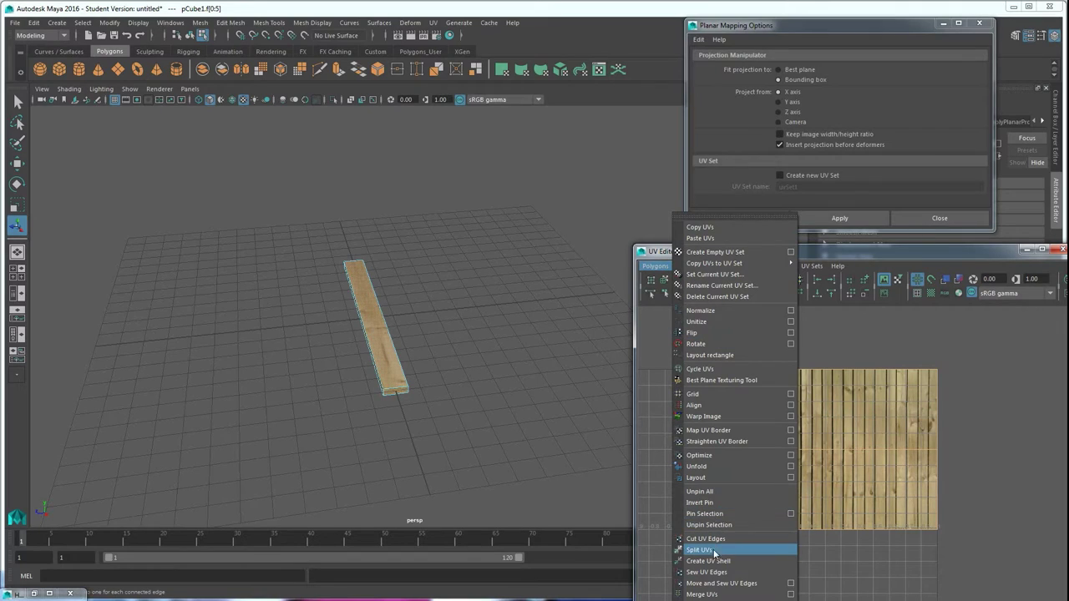
pyautogui.click(790, 467)
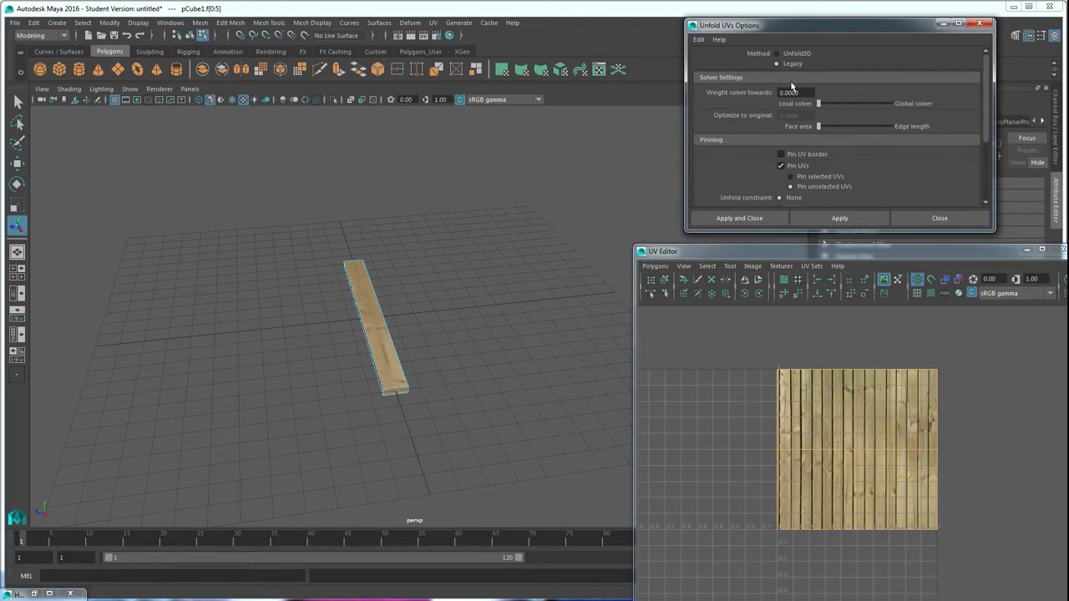
pyautogui.click(788, 55)
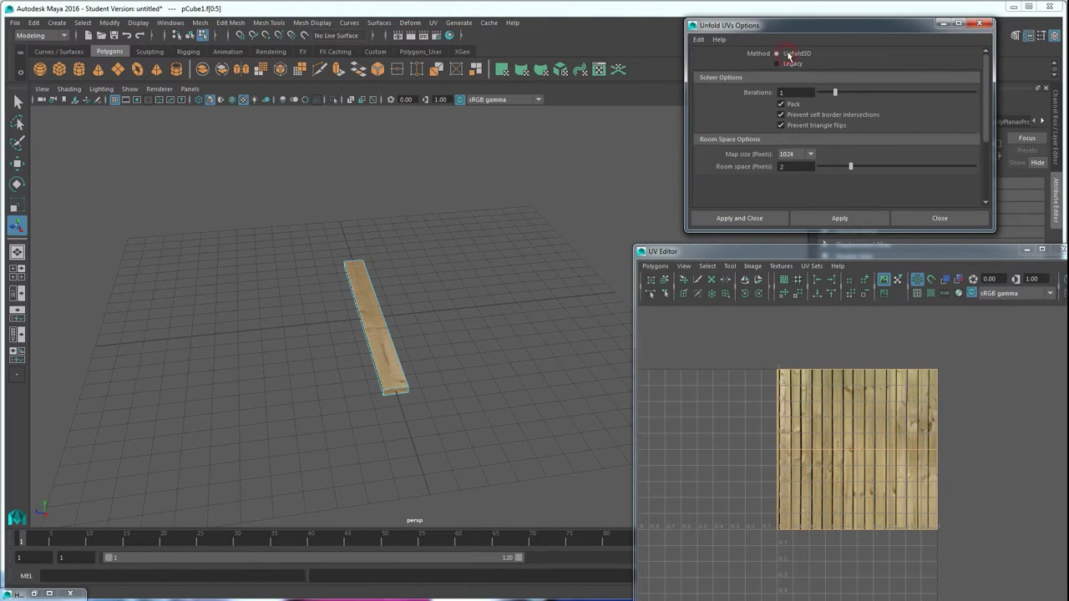
pyautogui.click(790, 64)
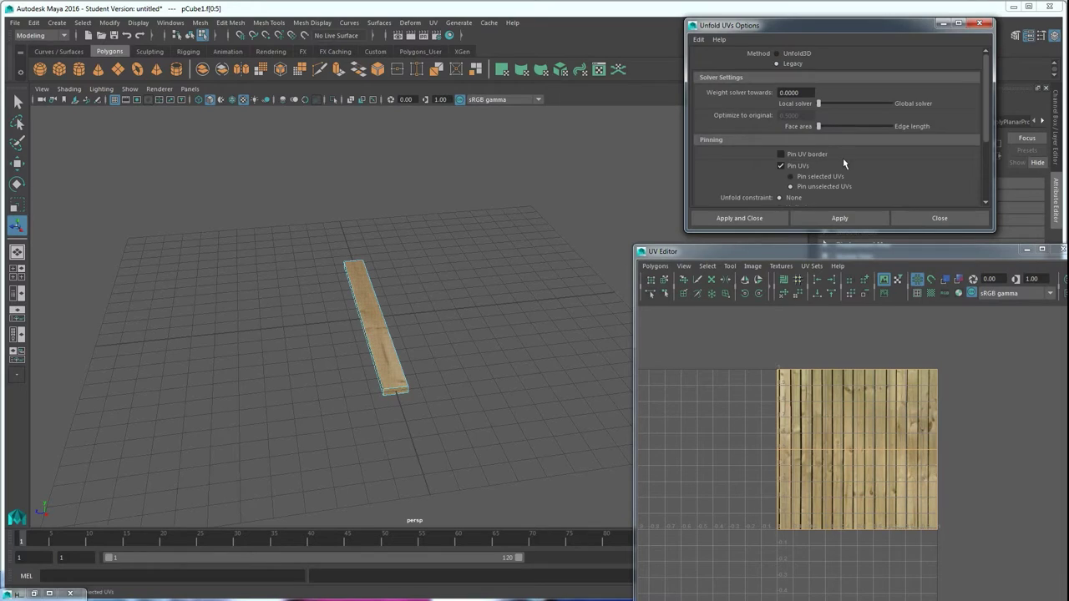
pyautogui.scroll(-3, 840, 153)
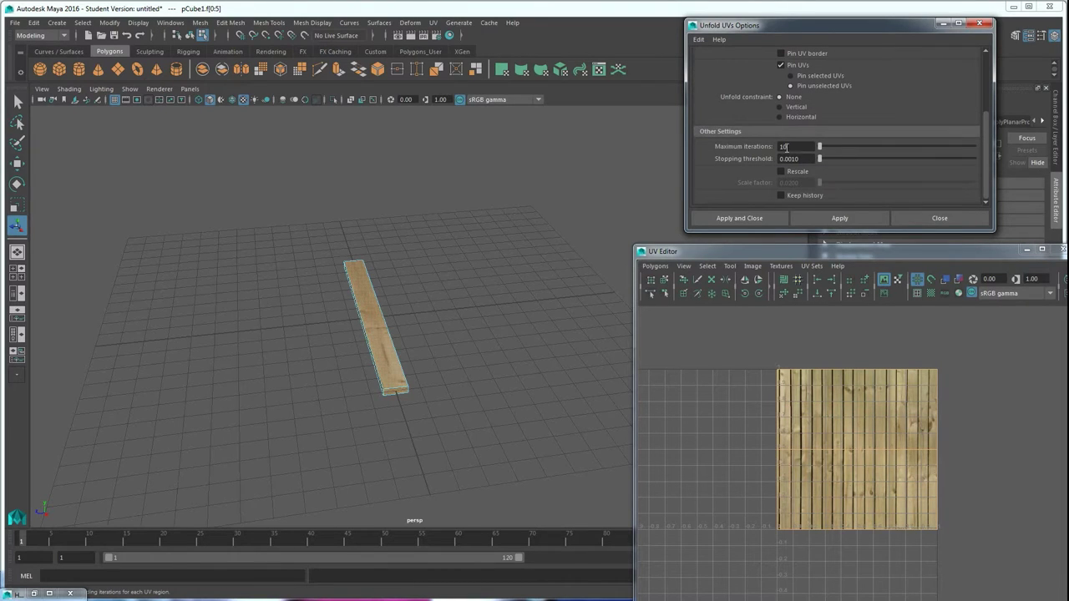
pyautogui.scroll(3, 875, 126)
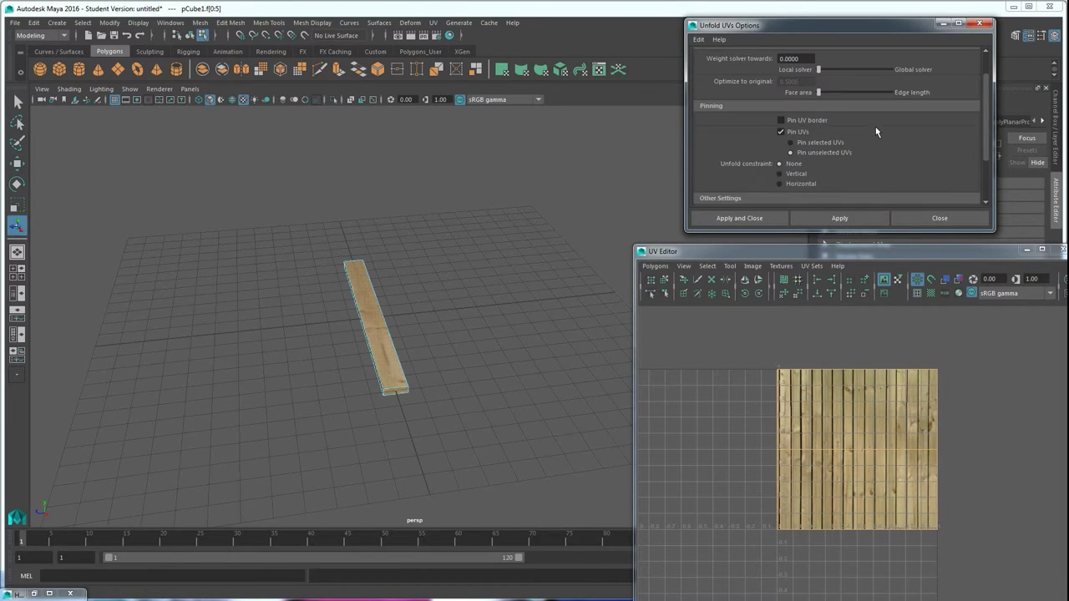
pyautogui.scroll(-3, 876, 129)
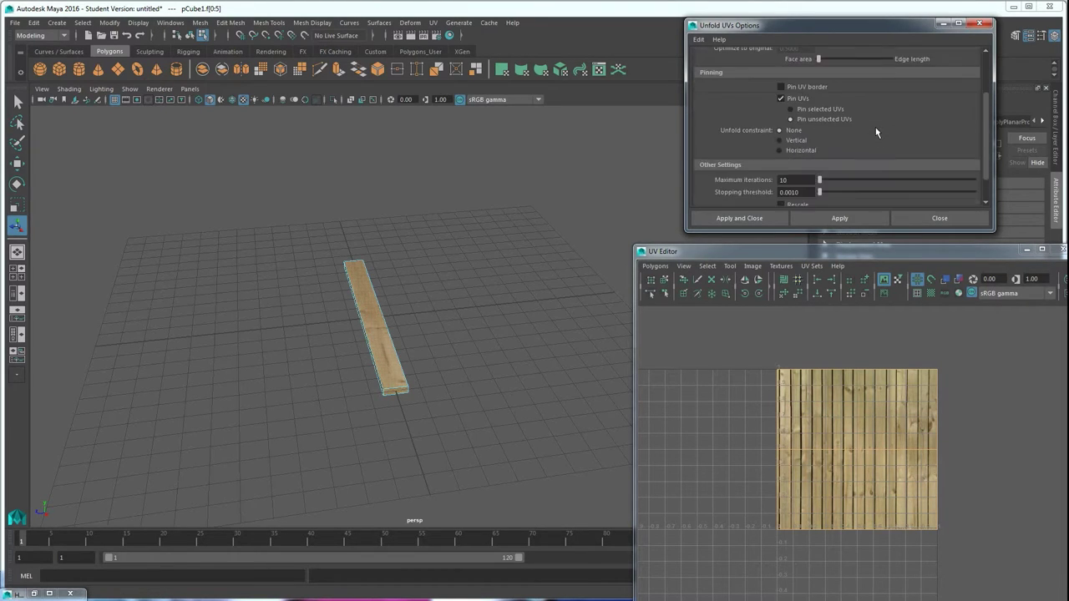
pyautogui.click(869, 216)
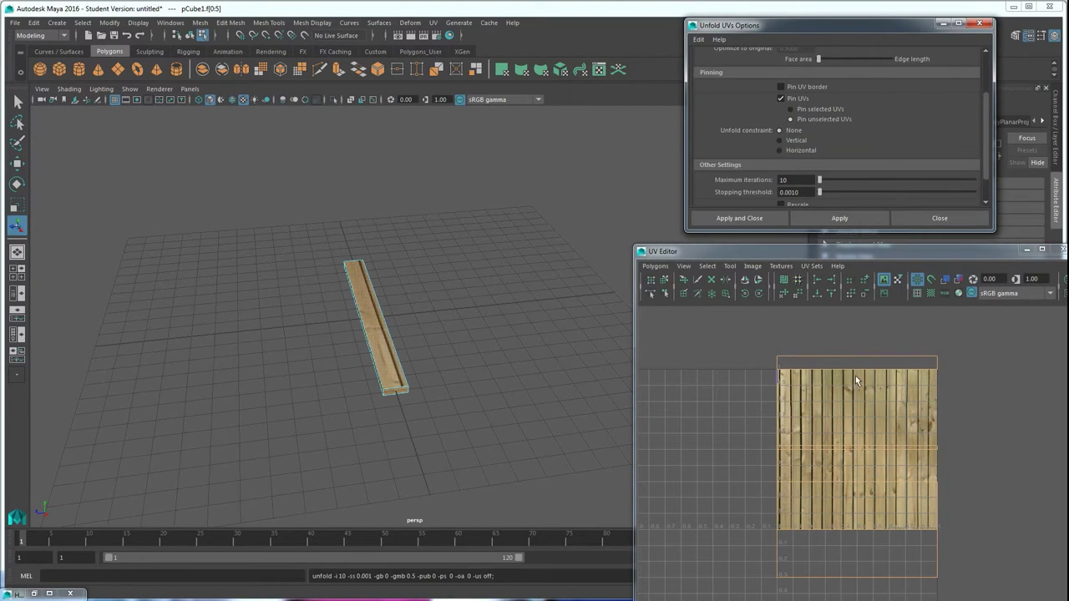
pyautogui.keyDown('alt'); pyautogui.moveTo(442, 390); pyautogui.dragTo(443, 405); pyautogui.keyUp('alt')
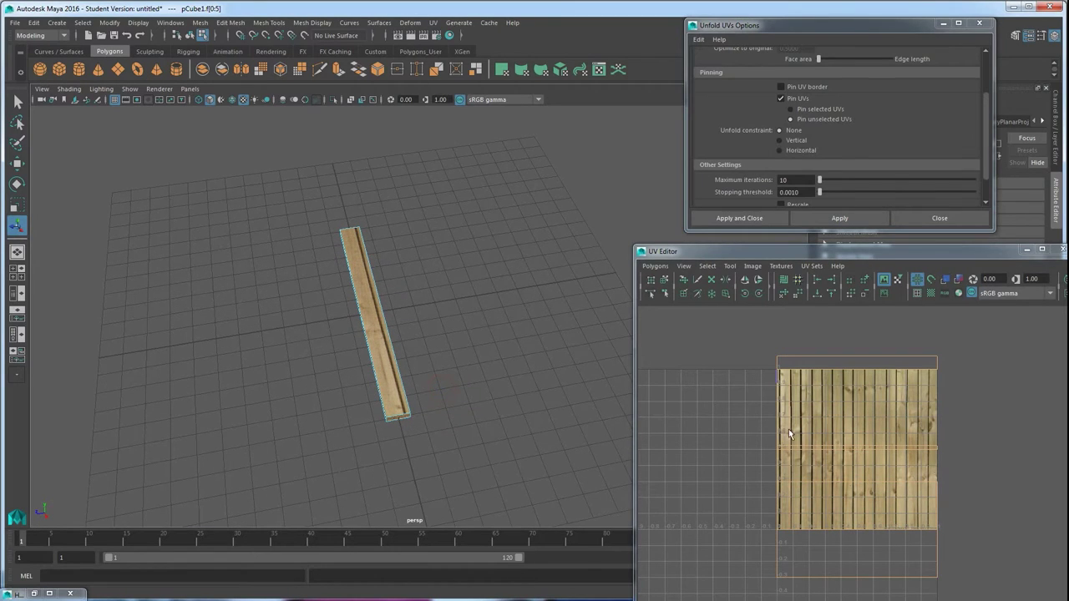
# Step: Hide the texture image in the UV Editor and move the underside's UV shell clear of the other shells
pyautogui.click(884, 281)
pyautogui.keyDown('alt'); pyautogui.moveTo(880, 479); pyautogui.dragTo(843, 468, button='middle'); pyautogui.keyUp('alt')
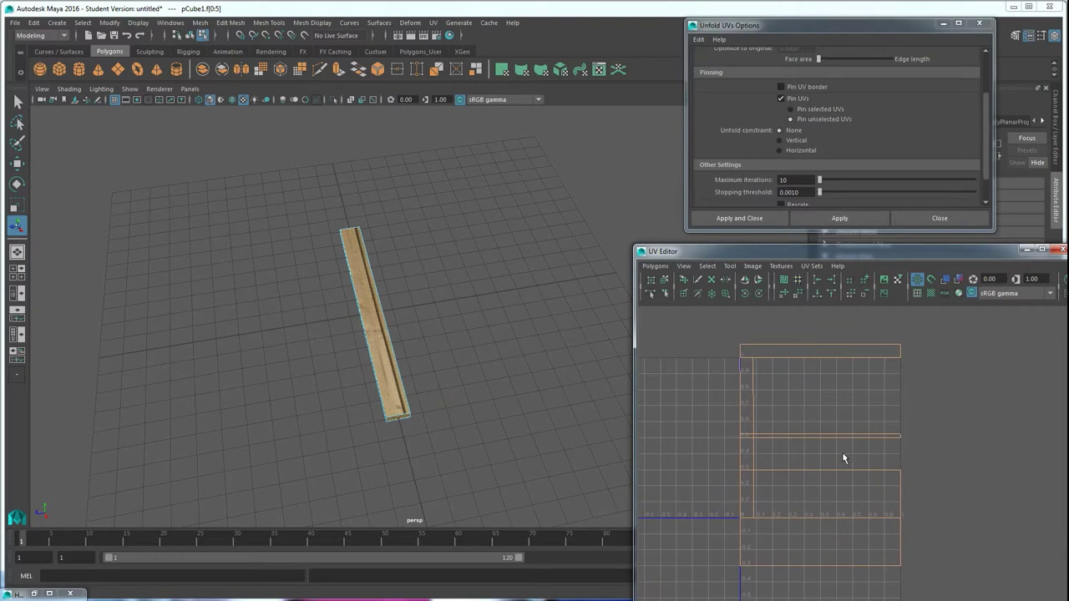
pyautogui.click(828, 351)
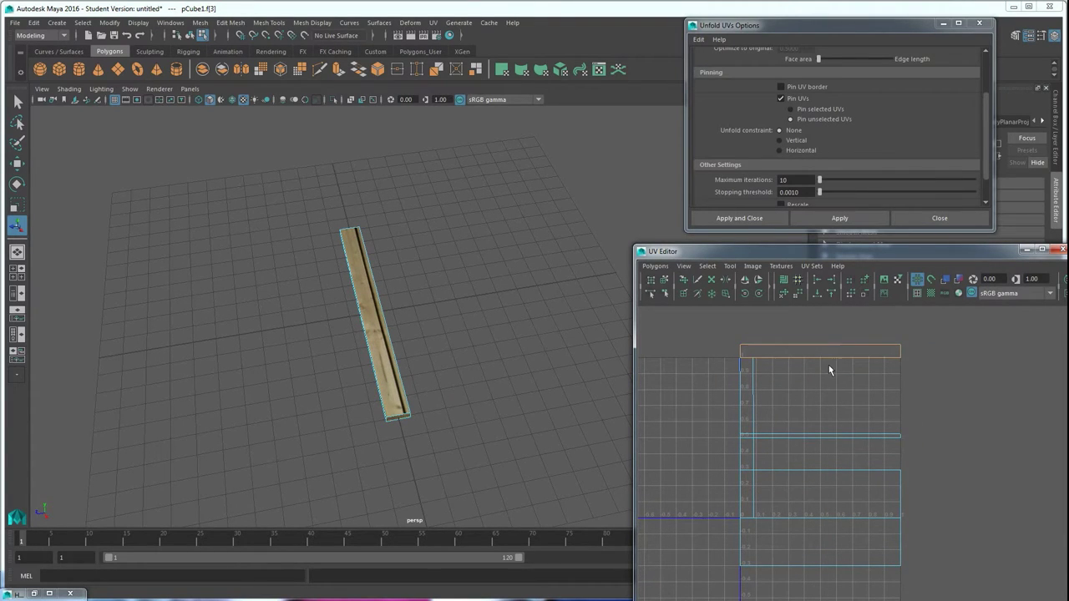
pyautogui.press('w')
pyautogui.moveTo(839, 357); pyautogui.dragTo(871, 342)
pyautogui.keyDown('alt'); pyautogui.moveTo(400, 350); pyautogui.dragTo(392, 278); pyautogui.keyUp('alt')
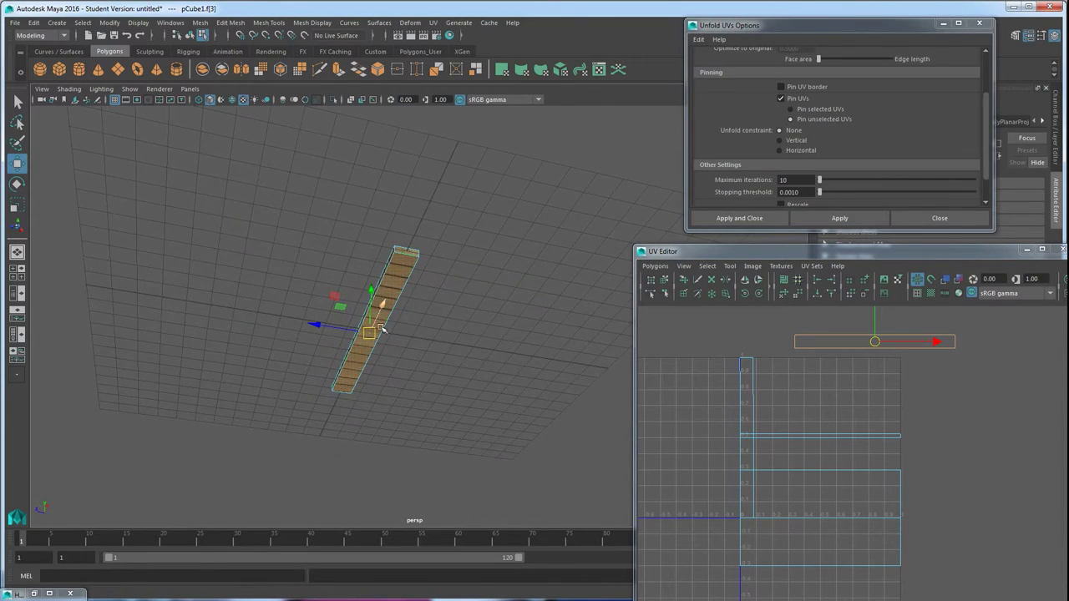
pyautogui.keyDown('alt'); pyautogui.moveTo(546, 349); pyautogui.dragTo(607, 373); pyautogui.keyUp('alt')
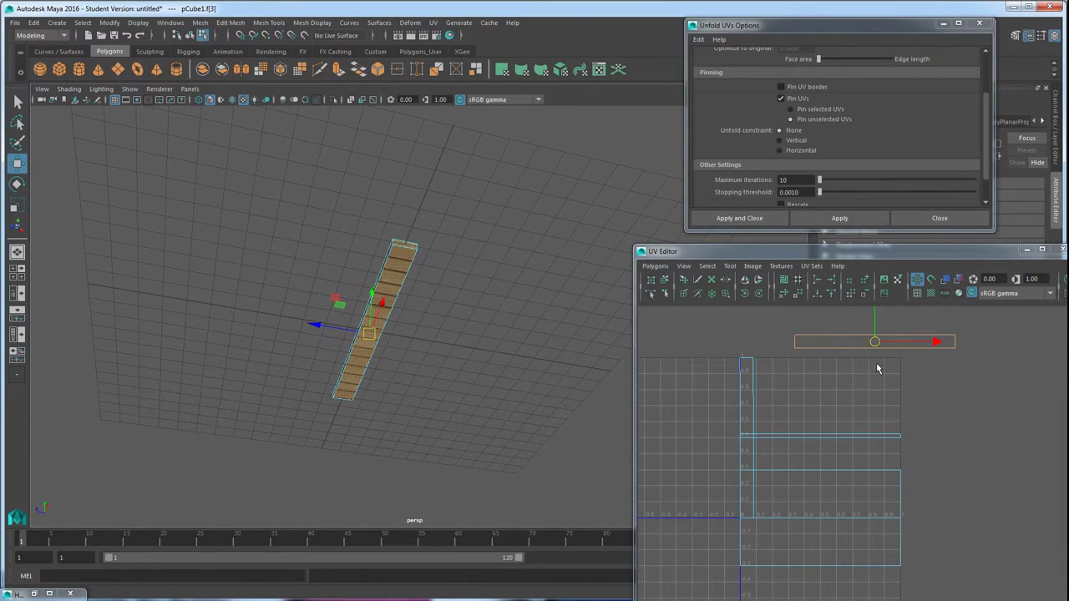
# Step: Rotate the underside's UV shell upright and place it directly beside the top face's vertical strip
pyautogui.press('e')
pyautogui.moveTo(832, 381); pyautogui.dragTo(928, 400)
pyautogui.press('w')
pyautogui.moveTo(863, 343); pyautogui.dragTo(775, 424)
pyautogui.moveTo(874, 342); pyautogui.dragTo(762, 441)
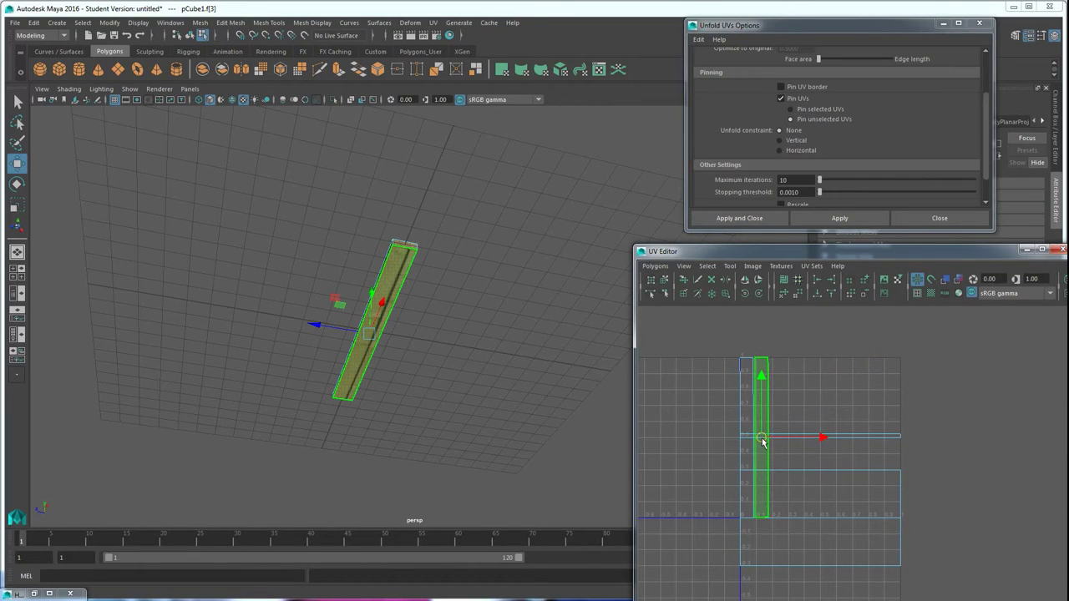
# Step: Rotate the two overlapping side-face UV shells upright together and place them beside the underside's strip
pyautogui.click(875, 437)
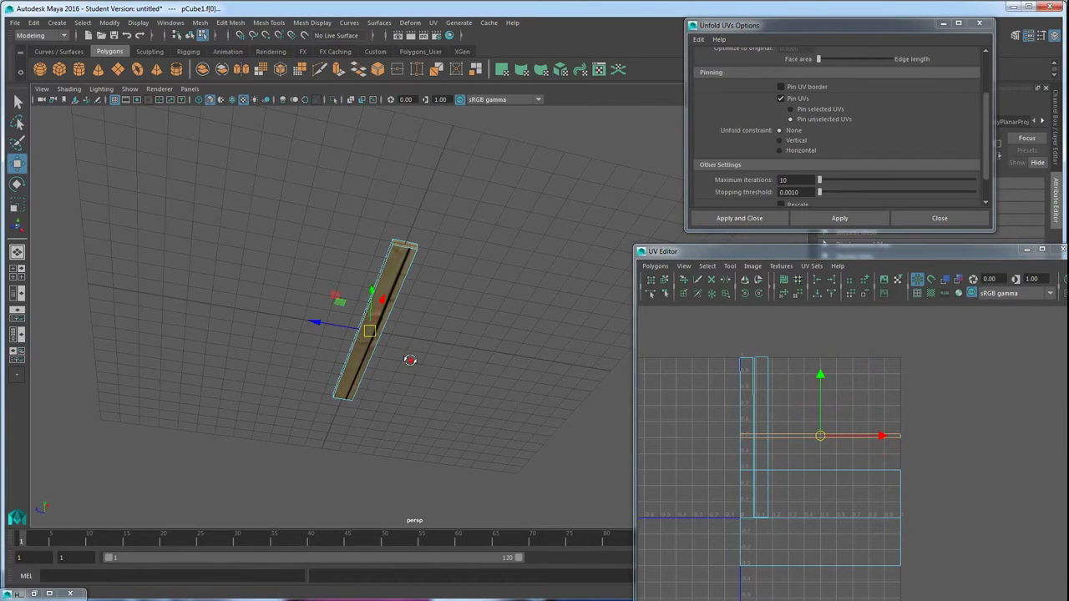
pyautogui.keyDown('alt'); pyautogui.moveTo(411, 361); pyautogui.dragTo(433, 368); pyautogui.keyUp('alt')
pyautogui.press('e')
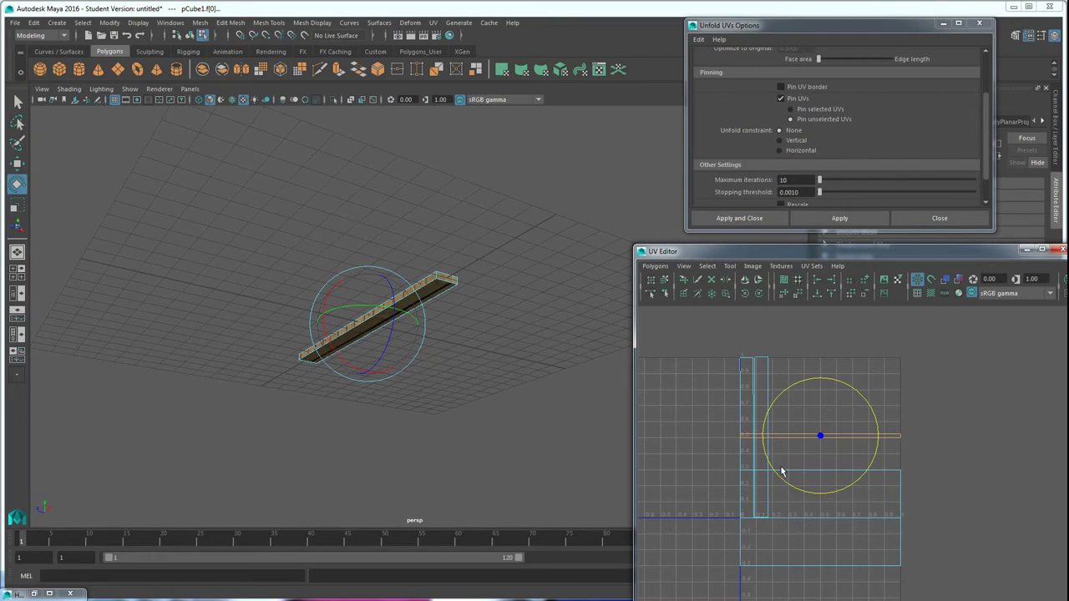
pyautogui.moveTo(778, 478); pyautogui.dragTo(872, 491)
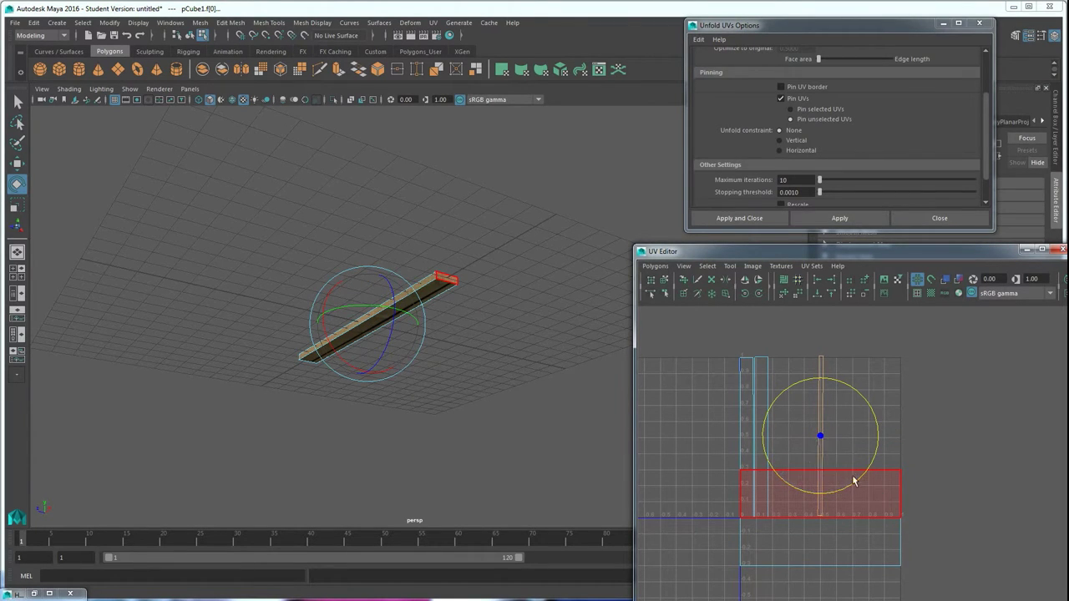
pyautogui.press('w')
pyautogui.moveTo(820, 441); pyautogui.dragTo(773, 441)
pyautogui.hotkey('ctrl', 'z')
pyautogui.hotkey('ctrl', 'z')
pyautogui.moveTo(859, 421); pyautogui.dragTo(804, 388)
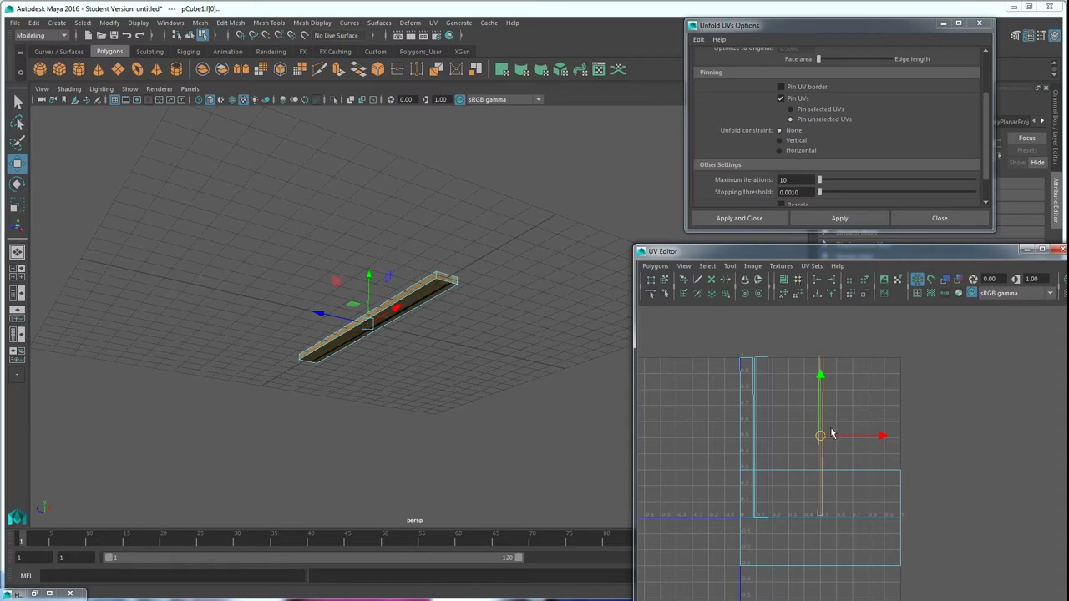
pyautogui.moveTo(824, 440); pyautogui.dragTo(784, 442)
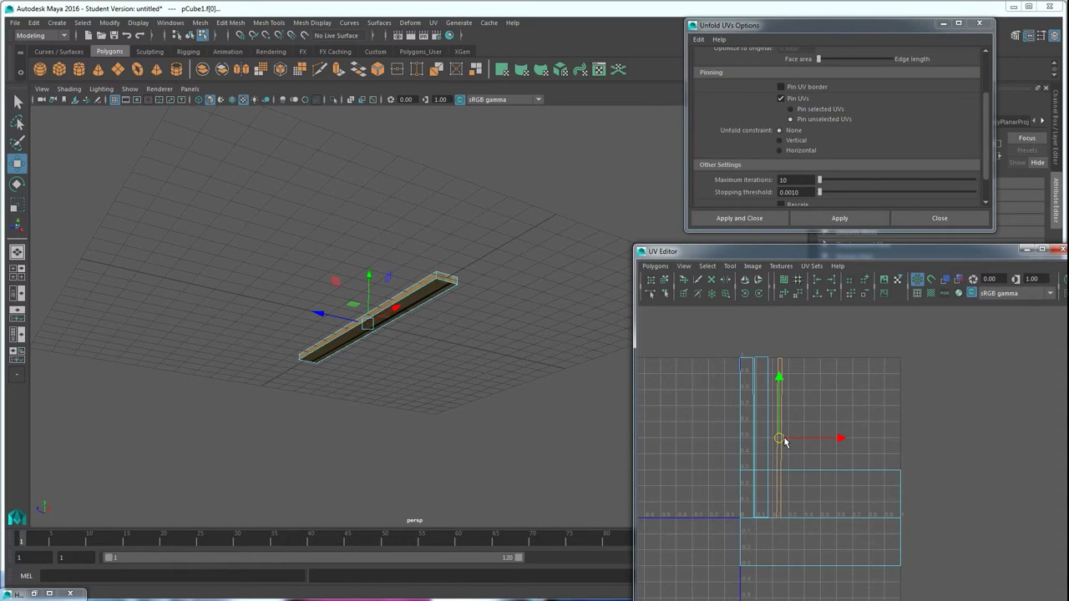
# Step: Scale the two end-face UV shells down together and move them into the texture square, clear of the long strips
pyautogui.click(835, 412)
pyautogui.moveTo(935, 541); pyautogui.dragTo(874, 492)
pyautogui.keyDown('alt'); pyautogui.moveTo(437, 302); pyautogui.dragTo(395, 338); pyautogui.keyUp('alt')
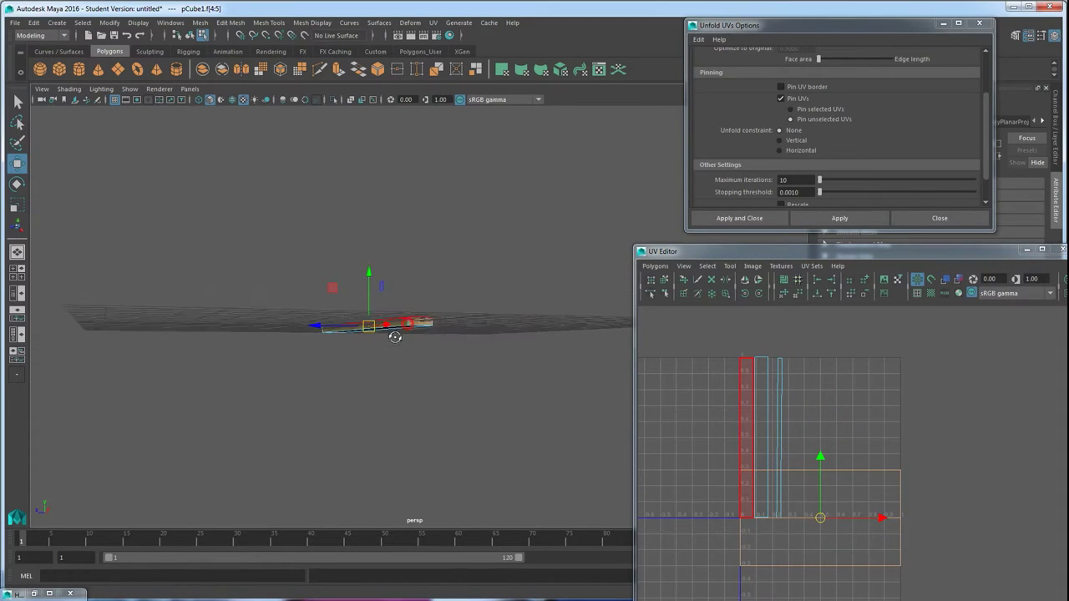
pyautogui.press('r')
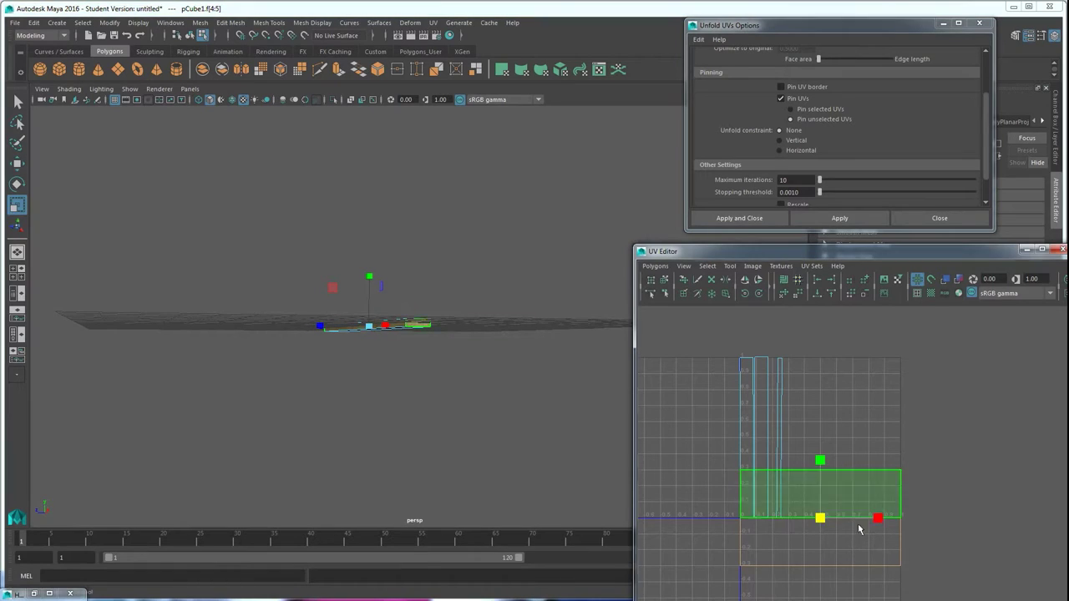
pyautogui.moveTo(821, 516); pyautogui.dragTo(772, 556)
pyautogui.press('w')
pyautogui.moveTo(820, 519); pyautogui.dragTo(806, 467)
# Step: Rotate the two small end-face UV shells a quarter turn so the wood grain runs across the plank's ends
pyautogui.keyDown('alt'); pyautogui.moveTo(427, 386); pyautogui.dragTo(415, 382); pyautogui.keyUp('alt')
pyautogui.press('e')
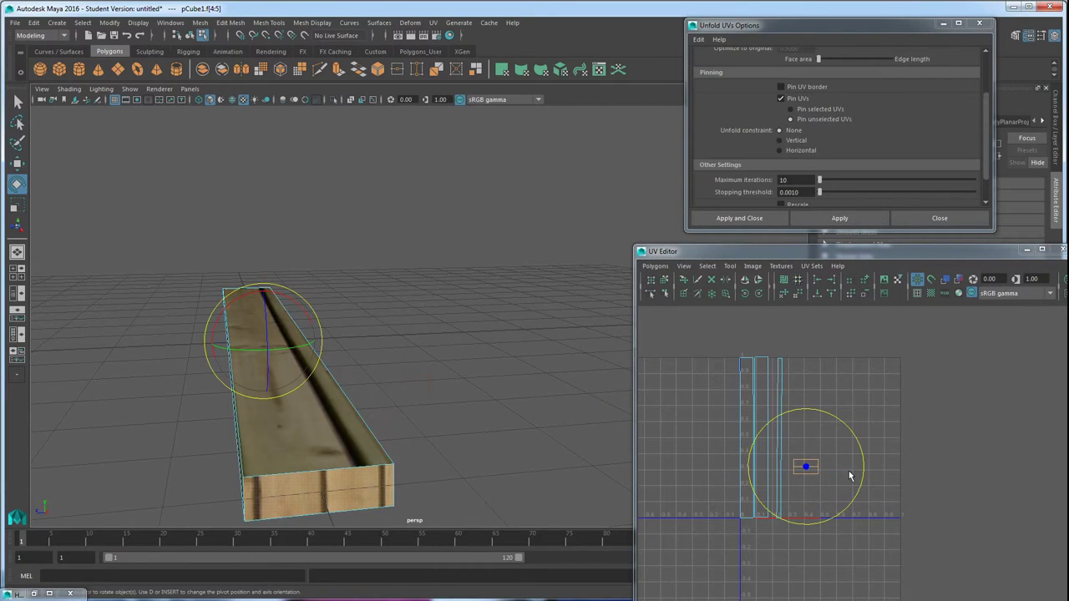
pyautogui.moveTo(844, 427); pyautogui.dragTo(759, 430)
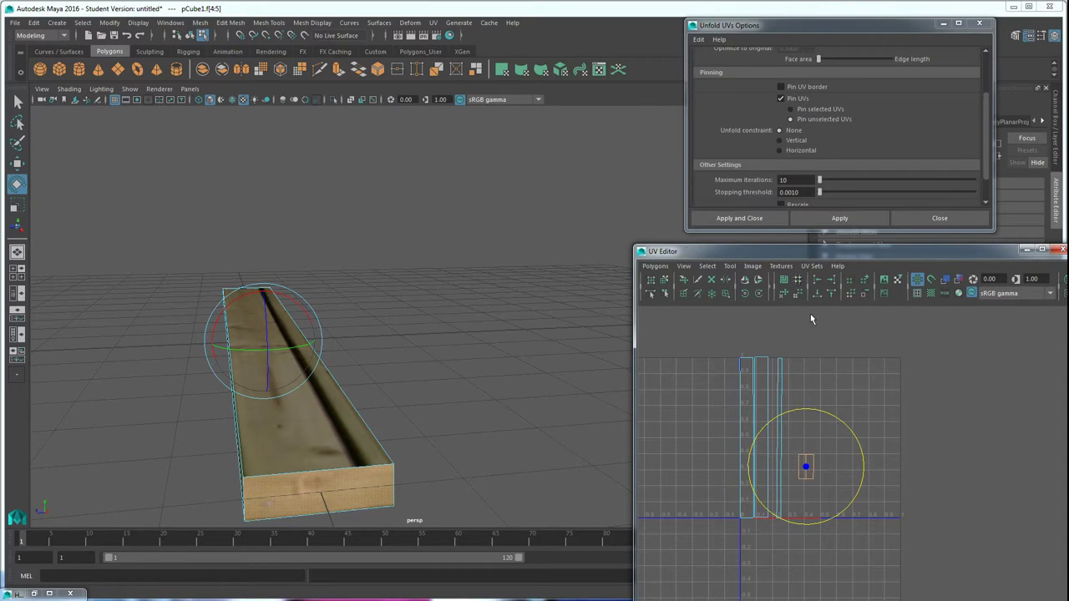
# Step: Show the texture image again and position the two end-face UV shells one above the other within a single board
pyautogui.click(884, 280)
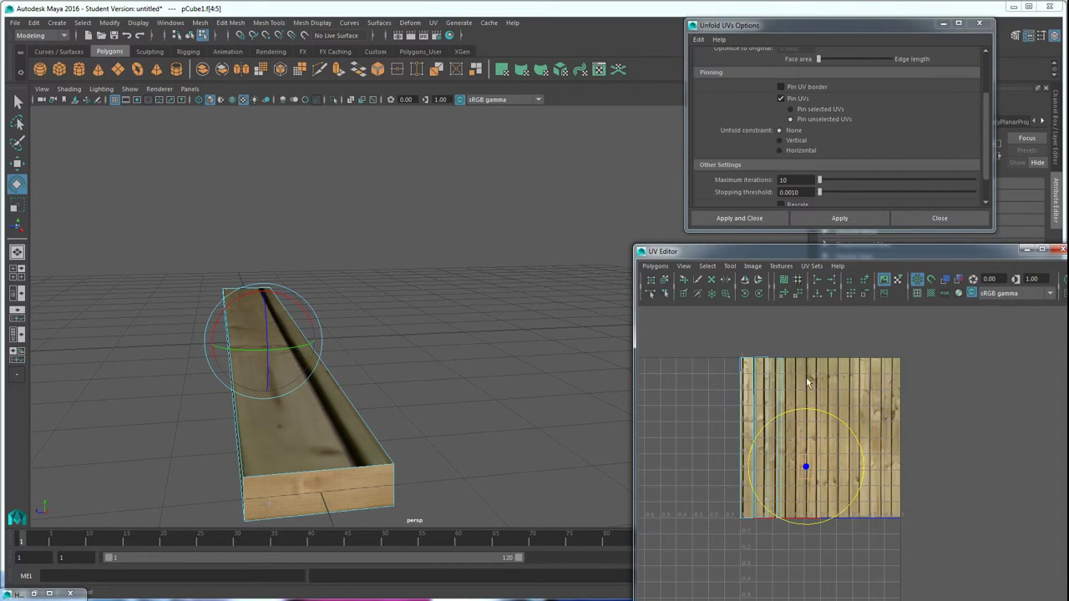
pyautogui.scroll(3, 852, 444)
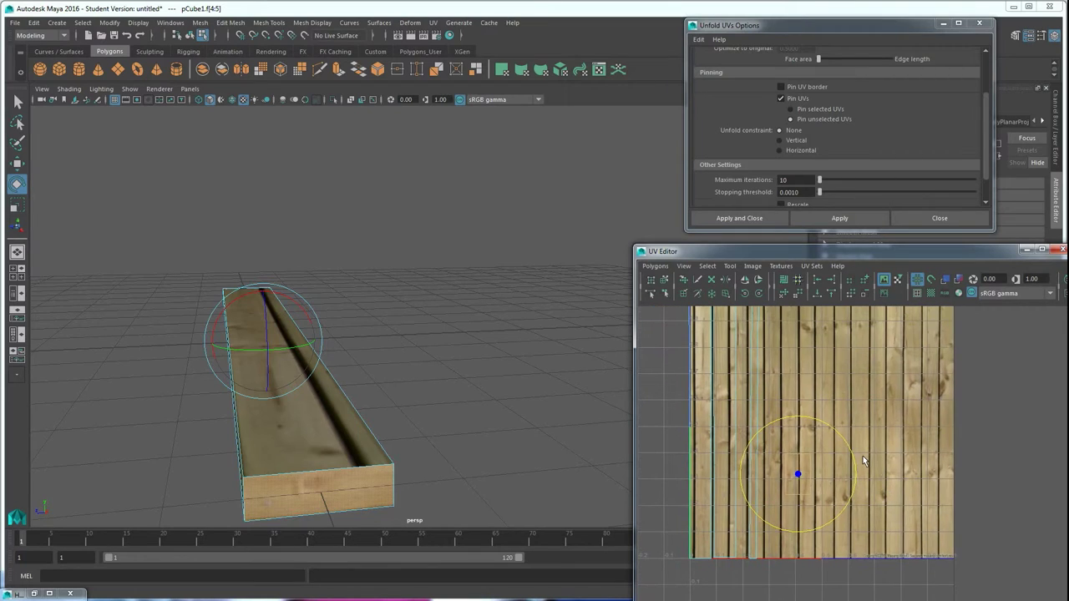
pyautogui.press('w')
pyautogui.click(789, 472)
pyautogui.moveTo(793, 481); pyautogui.dragTo(775, 529)
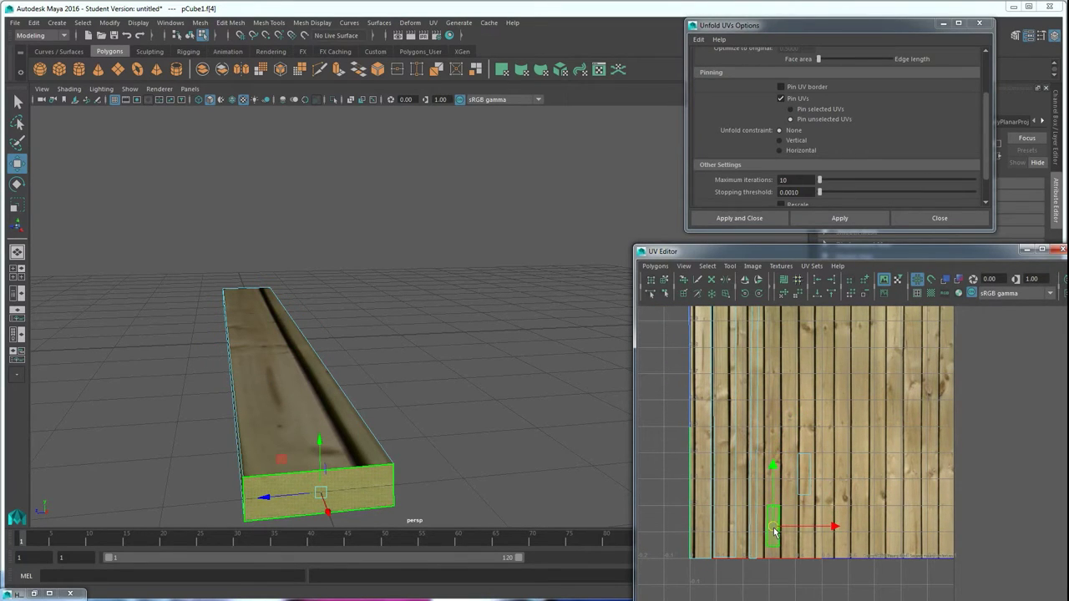
pyautogui.click(797, 471)
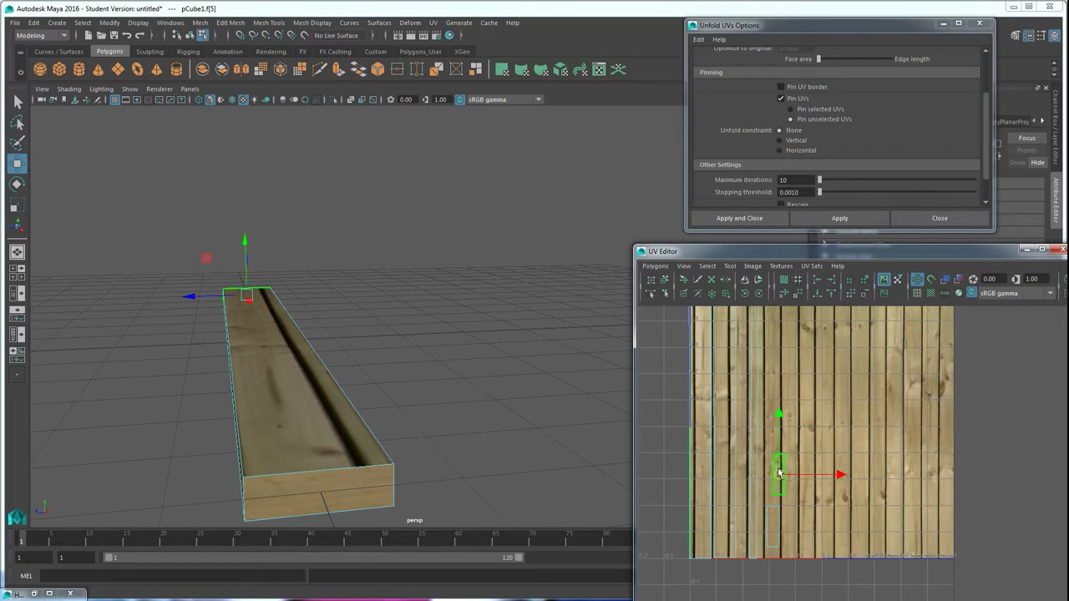
pyautogui.moveTo(774, 474); pyautogui.dragTo(773, 478)
# Step: Shift the overlapping side-face UV shells horizontally so they lie between the dark gaps of one texture board
pyautogui.click(489, 433)
pyautogui.keyDown('alt'); pyautogui.moveTo(265, 492); pyautogui.dragTo(334, 474); pyautogui.keyUp('alt')
pyautogui.keyDown('alt'); pyautogui.moveTo(462, 415); pyautogui.dragTo(487, 437); pyautogui.keyUp('alt')
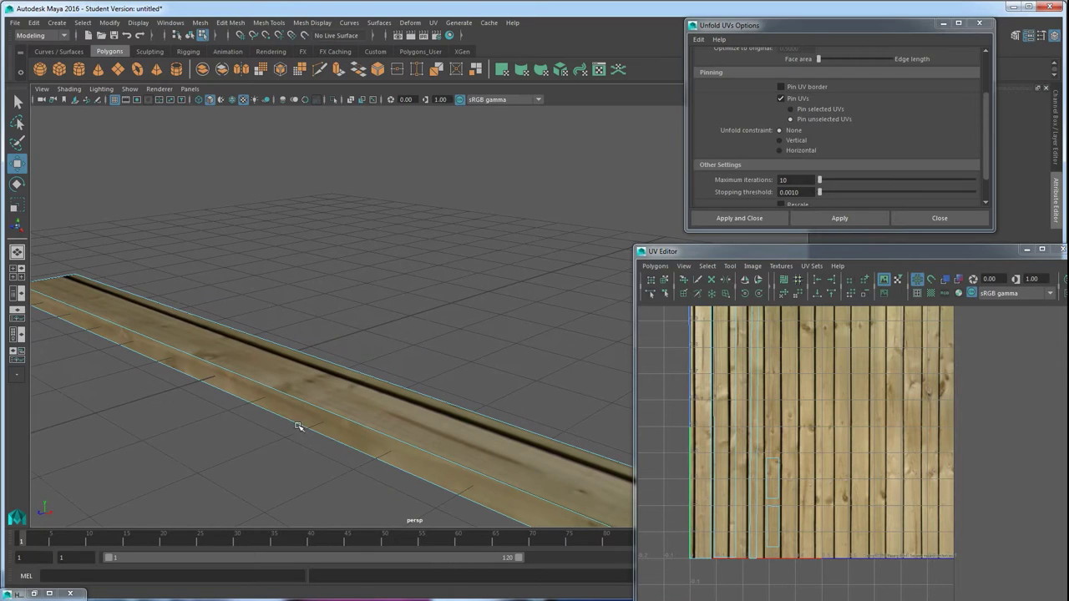
pyautogui.keyDown('alt'); pyautogui.moveTo(732, 406); pyautogui.dragTo(751, 406, button='right'); pyautogui.keyUp('alt')
pyautogui.click(733, 407)
pyautogui.keyDown('alt'); pyautogui.moveTo(751, 406); pyautogui.dragTo(752, 430, button='middle'); pyautogui.keyUp('alt')
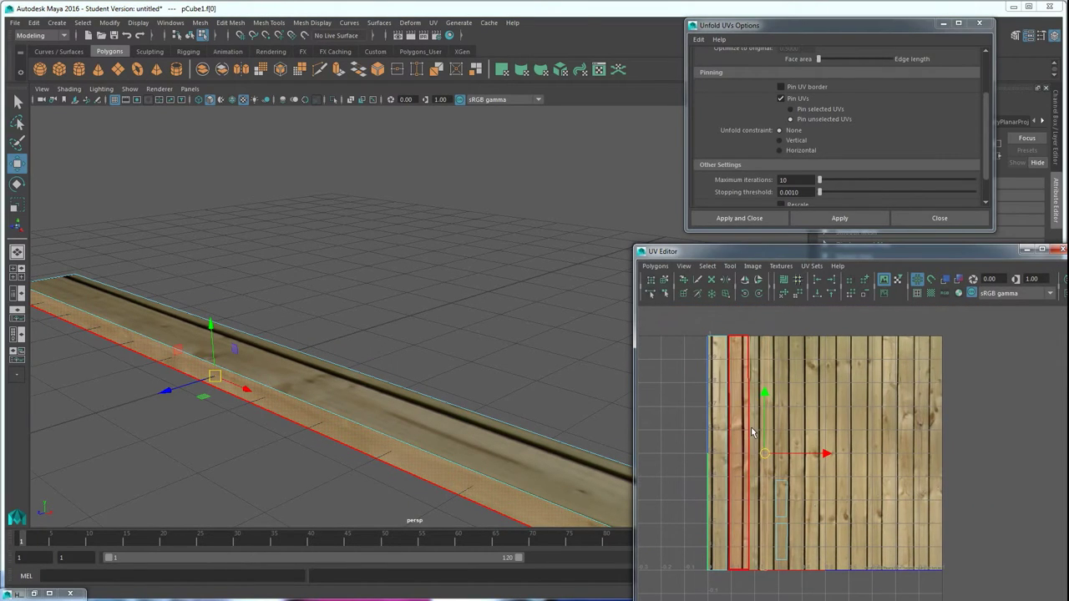
pyautogui.click(787, 455)
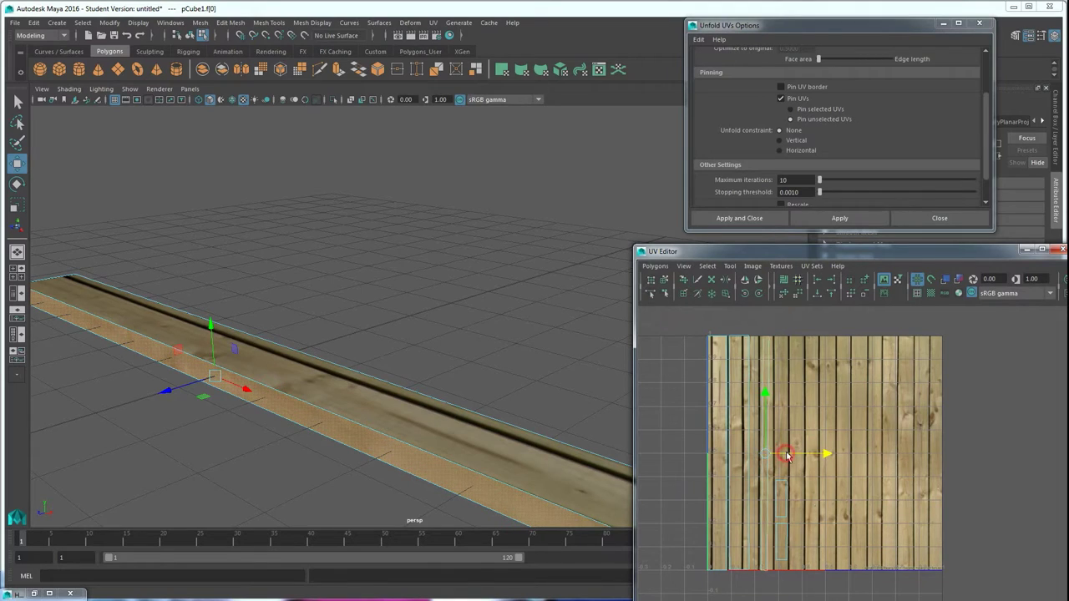
pyautogui.moveTo(794, 463); pyautogui.dragTo(770, 449)
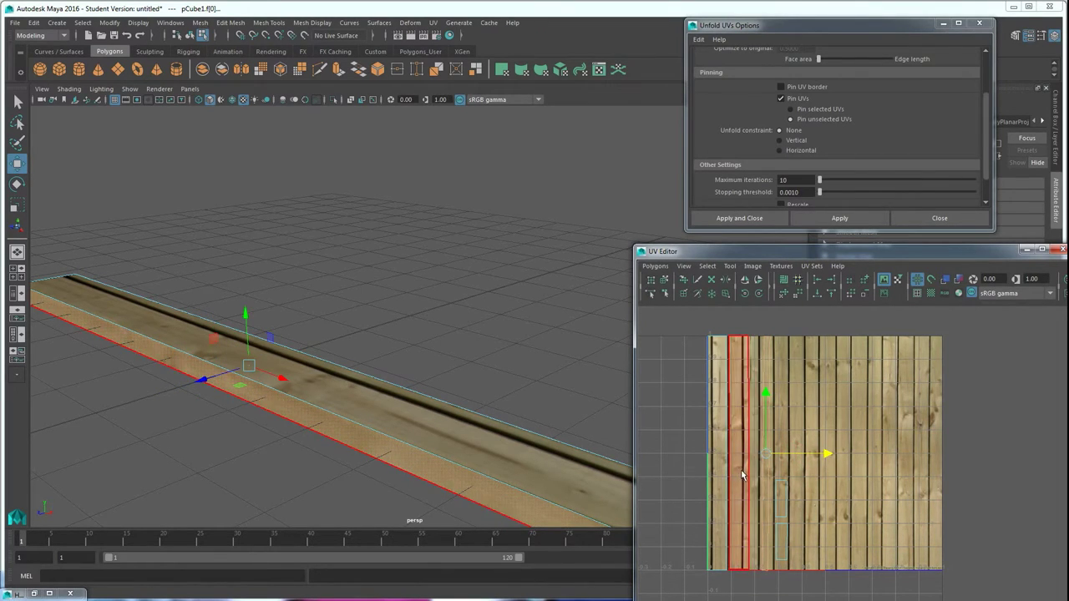
# Step: Narrow the underside's UV shell horizontally and fit it within a single board of the wood texture
pyautogui.click(752, 457)
pyautogui.press('r')
pyautogui.moveTo(797, 455); pyautogui.dragTo(781, 458)
pyautogui.press('w')
pyautogui.press('r')
pyautogui.keyDown('alt'); pyautogui.moveTo(435, 424); pyautogui.dragTo(421, 368); pyautogui.keyUp('alt')
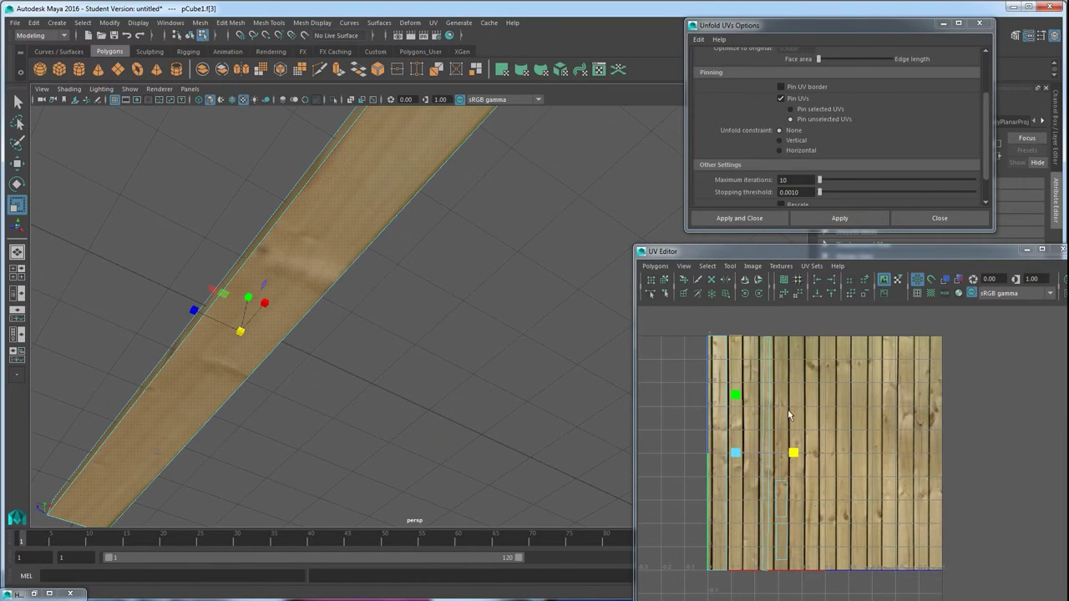
# Step: Narrow the top face's UV shell and shift it to fit within the first board of the texture
pyautogui.click(713, 425)
pyautogui.keyDown('alt'); pyautogui.moveTo(601, 397); pyautogui.dragTo(617, 430); pyautogui.keyUp('alt')
pyautogui.moveTo(775, 454); pyautogui.dragTo(760, 460)
pyautogui.press('w')
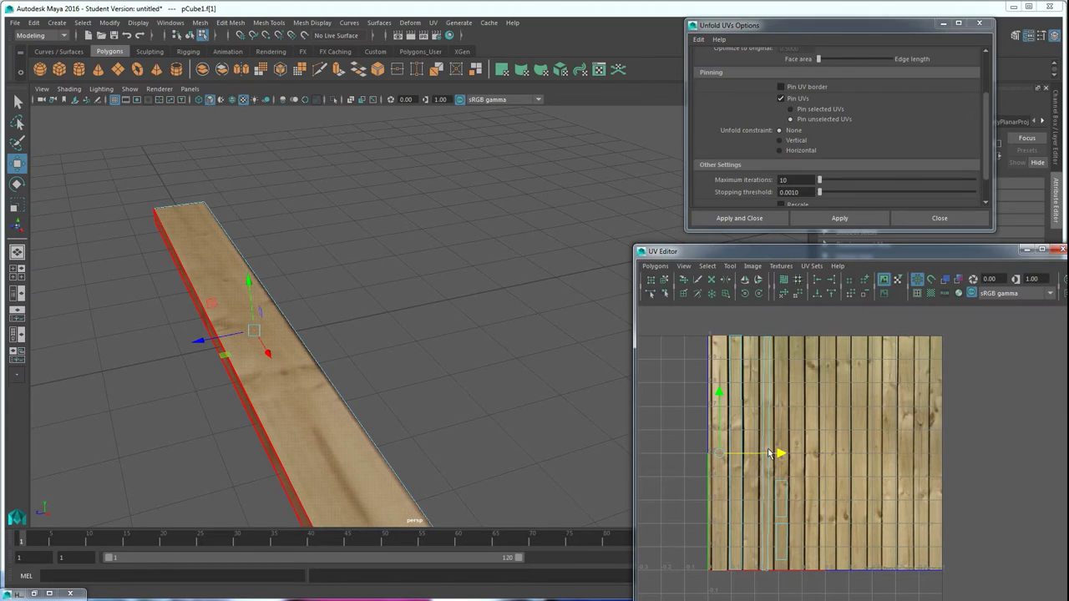
pyautogui.moveTo(778, 455); pyautogui.dragTo(782, 456)
# Step: Return to object selection and select the whole textured plank
pyautogui.scroll(-3, 530, 408)
pyautogui.keyDown('alt'); pyautogui.moveTo(527, 409); pyautogui.dragTo(410, 359); pyautogui.keyUp('alt')
pyautogui.scroll(-4, 484, 418)
pyautogui.rightClick(414, 348)
pyautogui.moveTo(413, 348); pyautogui.dragTo(446, 291, button='right')
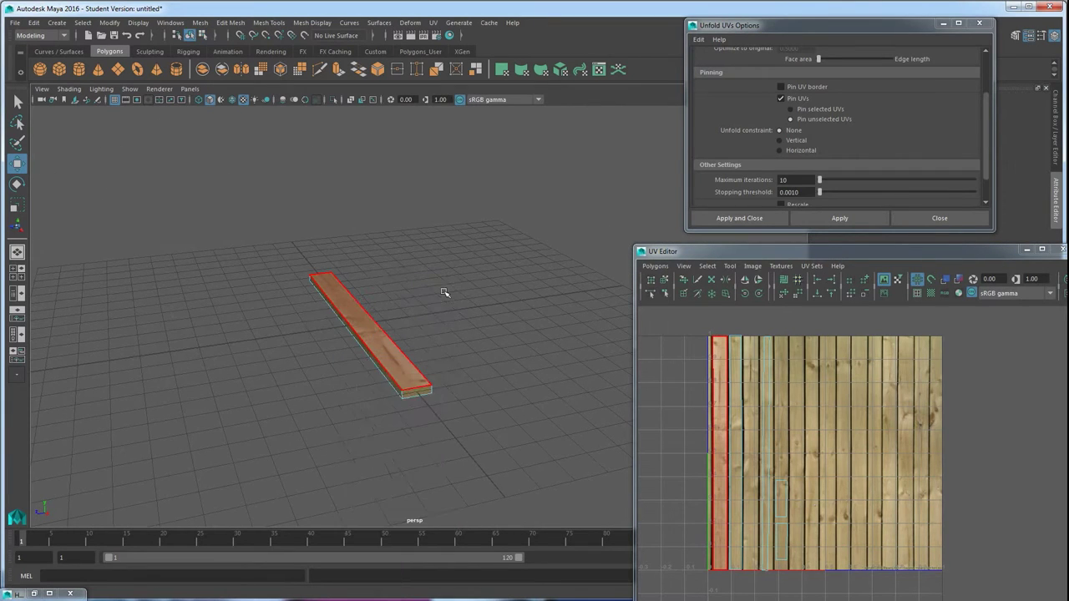
pyautogui.click(467, 334)
pyautogui.keyDown('alt'); pyautogui.moveTo(440, 391); pyautogui.dragTo(273, 366); pyautogui.keyUp('alt')
pyautogui.click(370, 341)
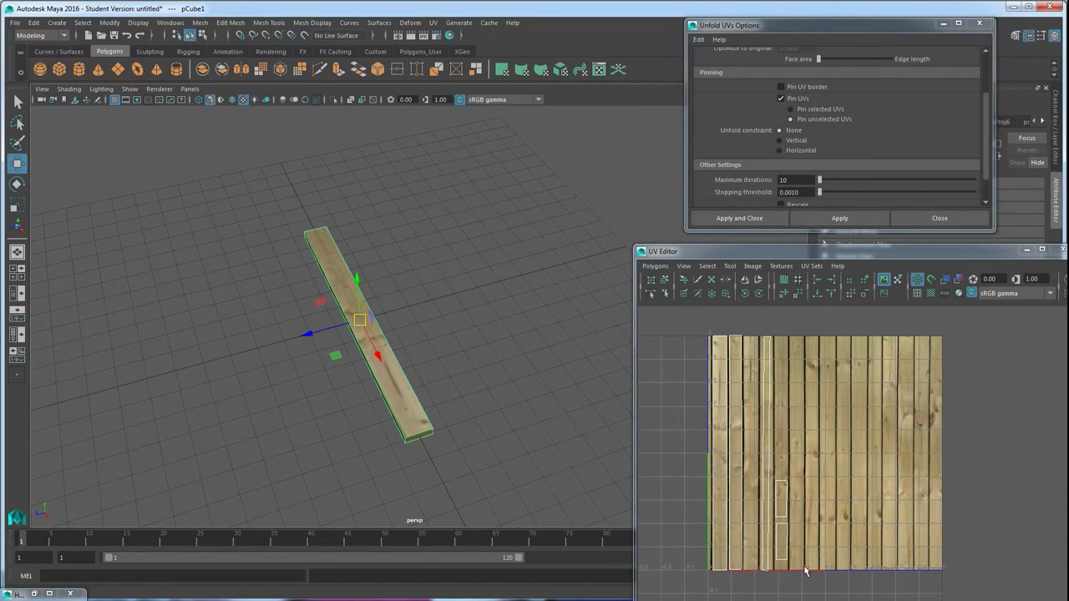
# Step: Shift the side- and end-face UV shells horizontally onto the neighbouring texture boards, closing up the gap to the other shells
pyautogui.moveTo(770, 485); pyautogui.dragTo(769, 514, button='right')
pyautogui.click(761, 492)
pyautogui.moveTo(836, 455); pyautogui.dragTo(820, 454)
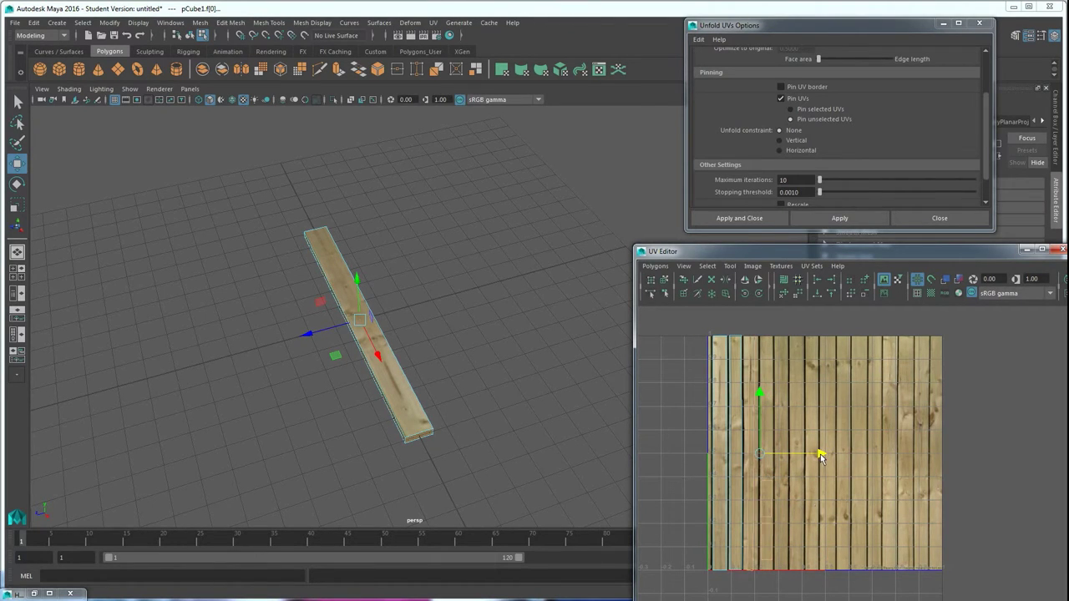
pyautogui.click(740, 457)
pyautogui.moveTo(741, 457); pyautogui.dragTo(789, 456, button='right')
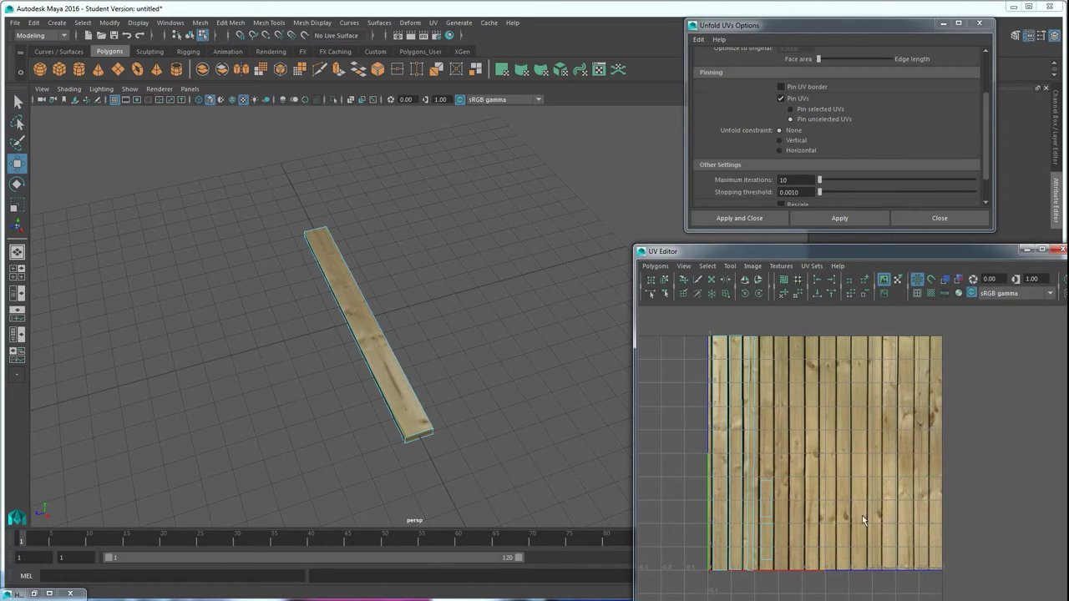
pyautogui.click(884, 281)
# Step: Return to object selection, duplicate the textured plank and place the copy beside it with a narrow gap
pyautogui.moveTo(374, 345); pyautogui.dragTo(429, 288, button='right')
pyautogui.keyDown('alt'); pyautogui.moveTo(455, 358); pyautogui.dragTo(232, 248); pyautogui.keyUp('alt')
pyautogui.click(375, 344)
pyautogui.keyDown('alt'); pyautogui.moveTo(372, 256); pyautogui.dragTo(387, 277); pyautogui.keyUp('alt')
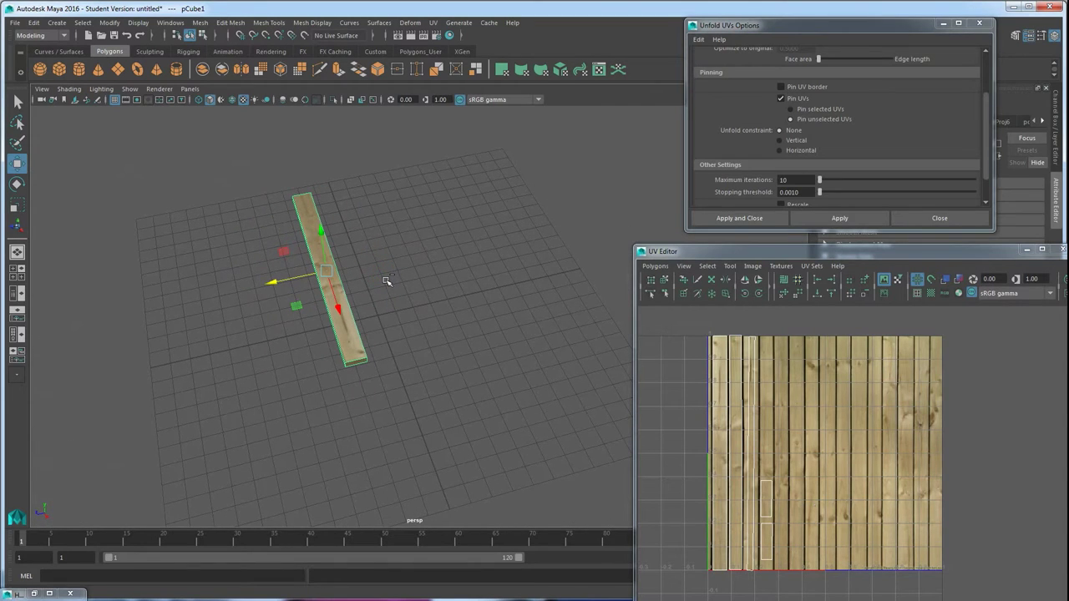
pyautogui.hotkey('ctrl', 'd')
pyautogui.moveTo(275, 287); pyautogui.dragTo(298, 276)
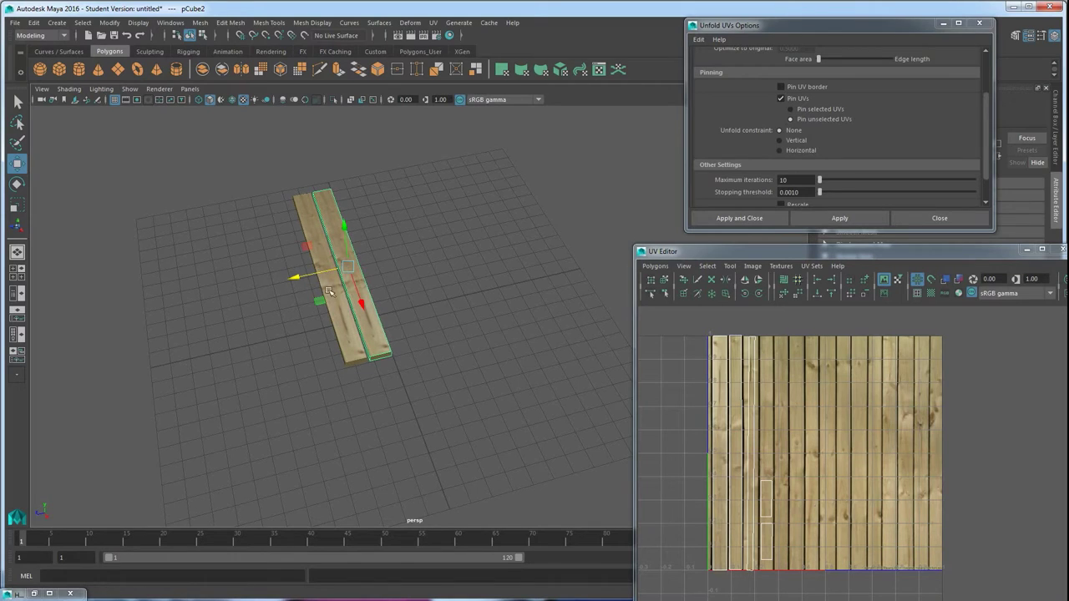
# Step: Duplicate the planks and offset the copies sideways to form a tabletop of six evenly spaced planks
pyautogui.hotkey('ctrl', 'd')
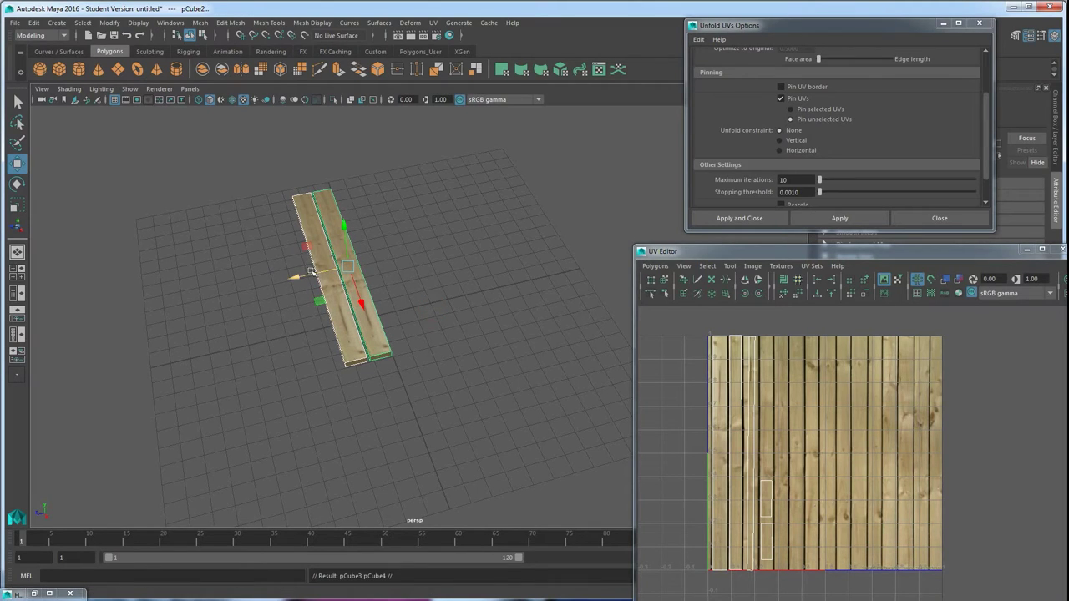
pyautogui.moveTo(298, 275); pyautogui.dragTo(339, 368)
pyautogui.hotkey('ctrl', 'd')
pyautogui.click(273, 312)
pyautogui.keyDown('alt'); pyautogui.moveTo(402, 321); pyautogui.dragTo(407, 320); pyautogui.keyUp('alt')
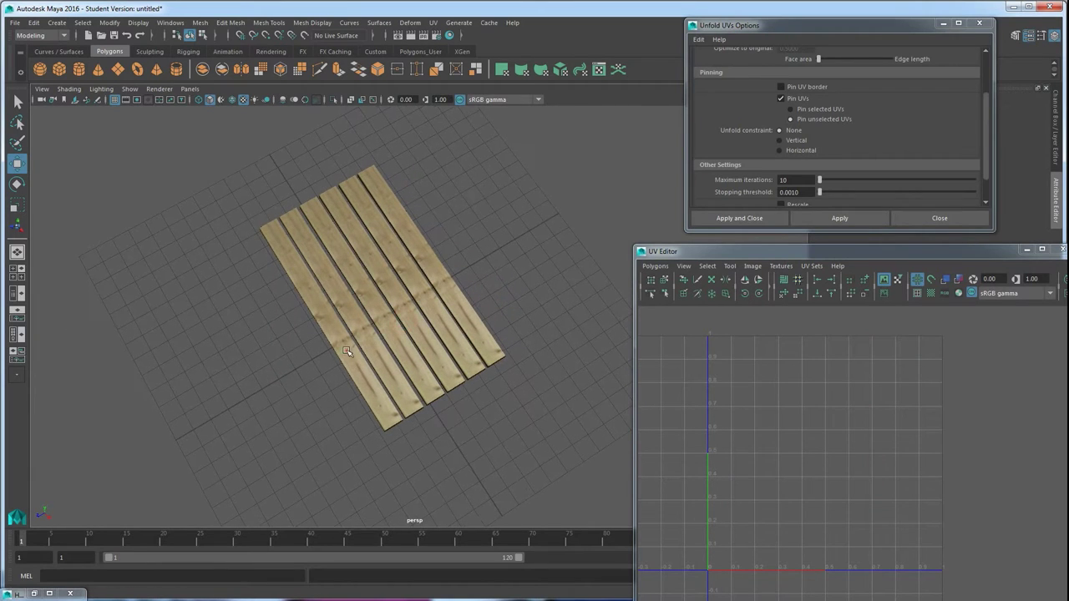
# Step: Examine the tabletop planks and their UV layouts for repeating wood grain across the boards
pyautogui.click(348, 349)
pyautogui.click(368, 340)
pyautogui.click(392, 335)
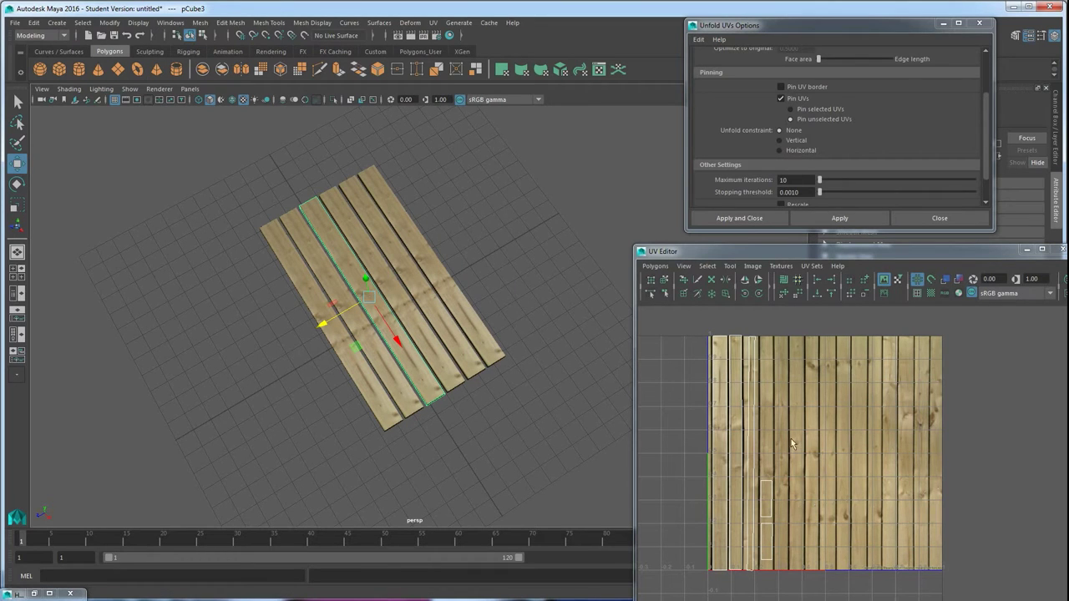
pyautogui.keyDown('alt'); pyautogui.moveTo(435, 428); pyautogui.dragTo(374, 404); pyautogui.keyUp('alt')
pyautogui.scroll(1, 485, 441)
pyautogui.click(479, 444)
pyautogui.scroll(2, 446, 442)
pyautogui.scroll(-4, 373, 403)
pyautogui.scroll(1, 373, 403)
pyautogui.click(373, 404)
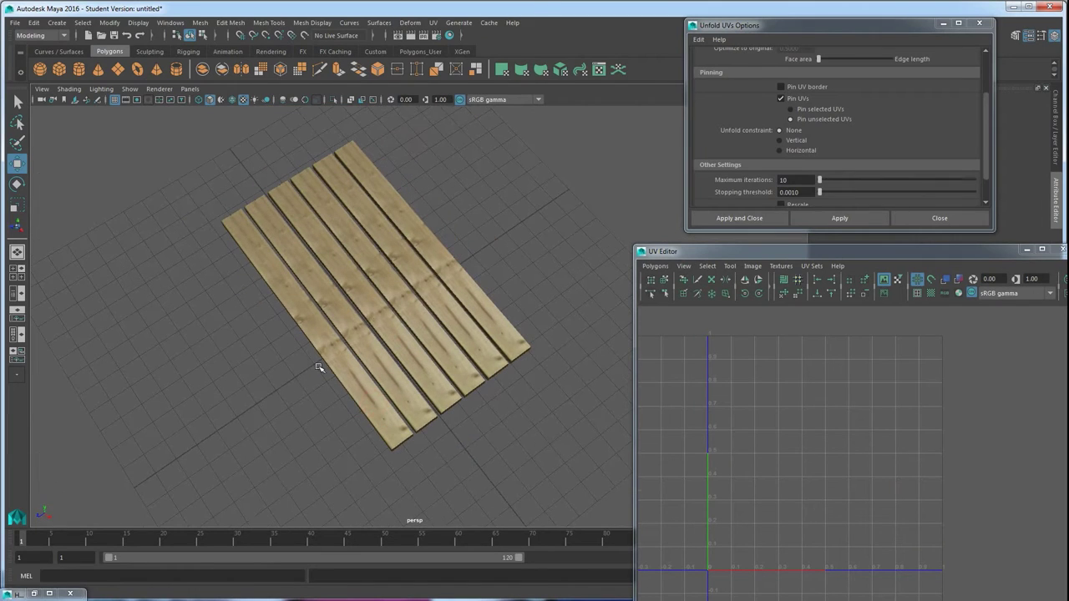
# Step: Select the second plank, minimise the Unfold UVs options and UV Editor windows, and show the Channel Box
pyautogui.doubleClick(365, 352)
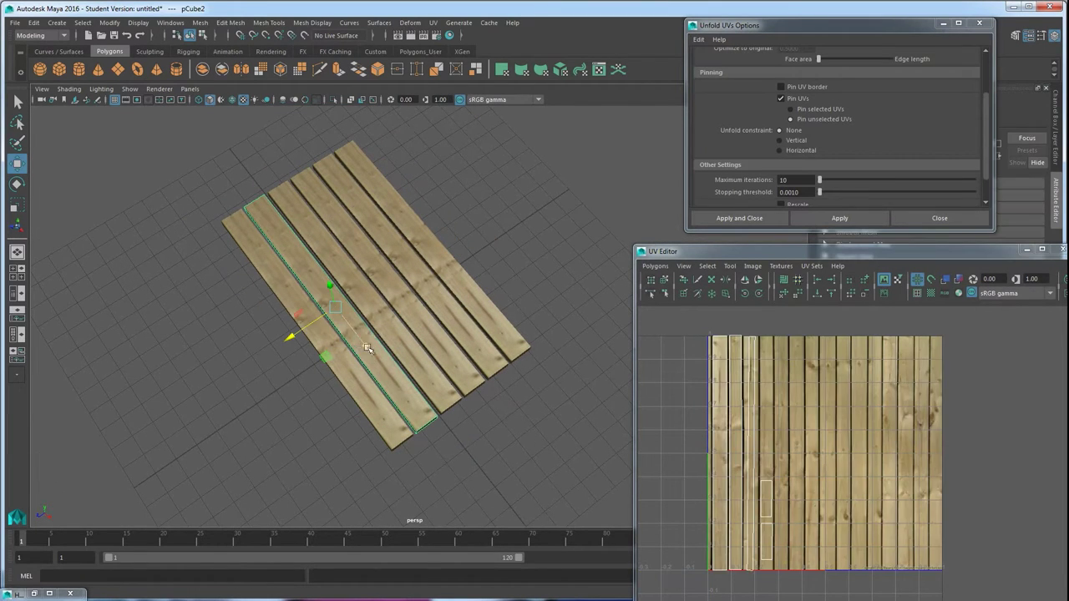
pyautogui.click(943, 24)
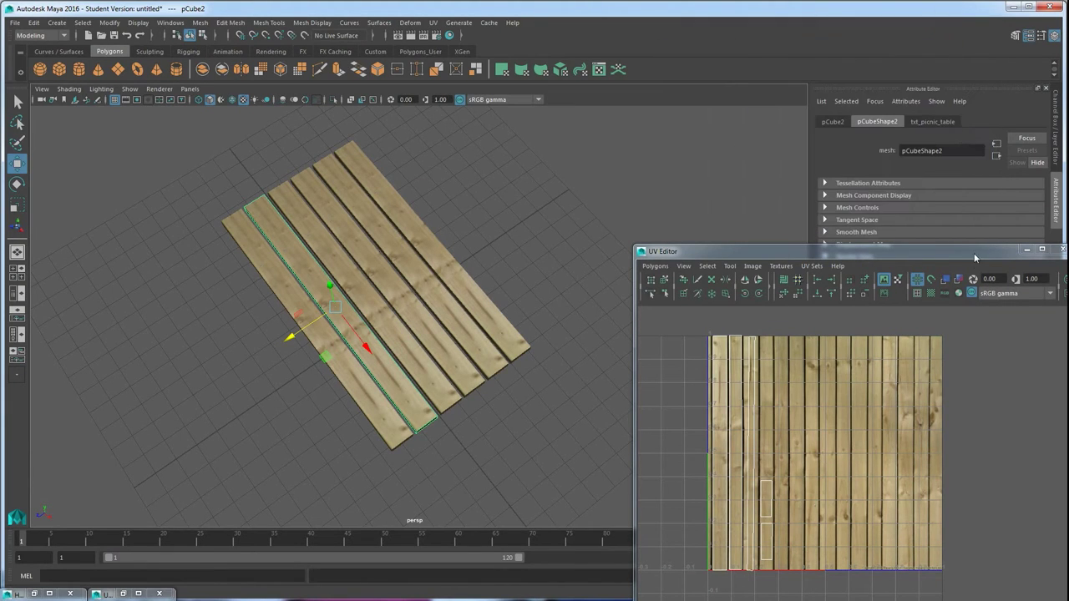
pyautogui.click(1029, 36)
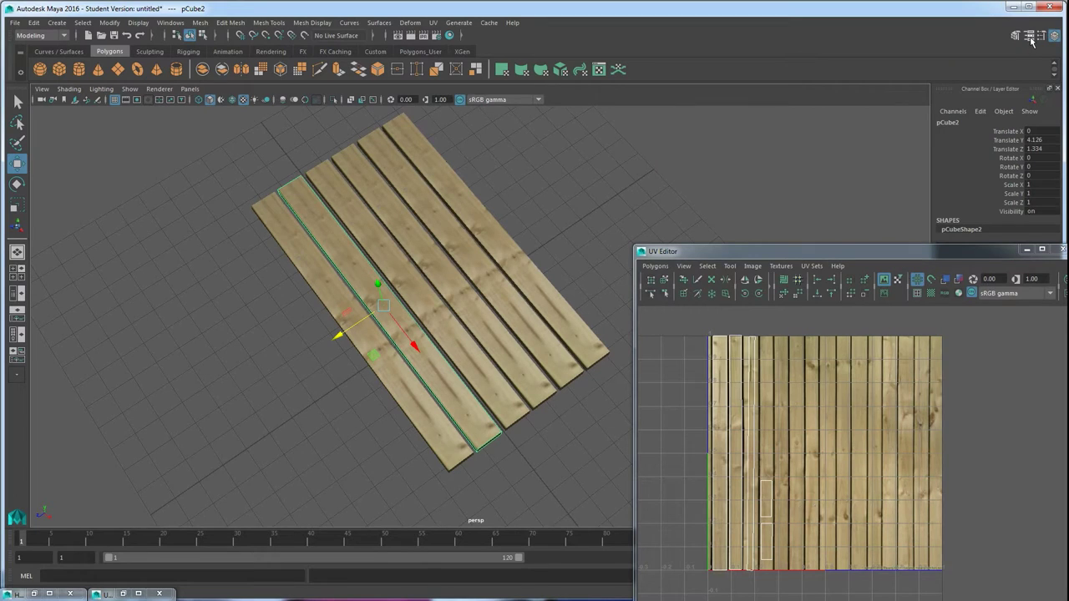
pyautogui.click(1026, 250)
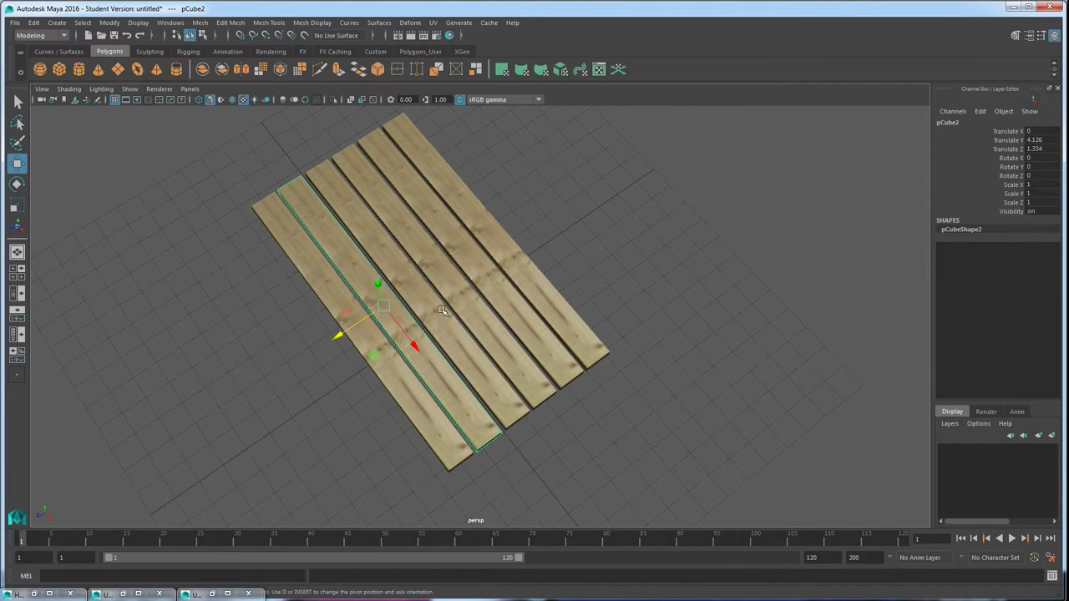
# Step: Rotate the second plank 180° about the Y axis to vary its wood grain
pyautogui.press('e')
pyautogui.moveTo(374, 353); pyautogui.dragTo(662, 210)
pyautogui.moveTo(368, 350); pyautogui.dragTo(461, 355)
pyautogui.click(1038, 168)
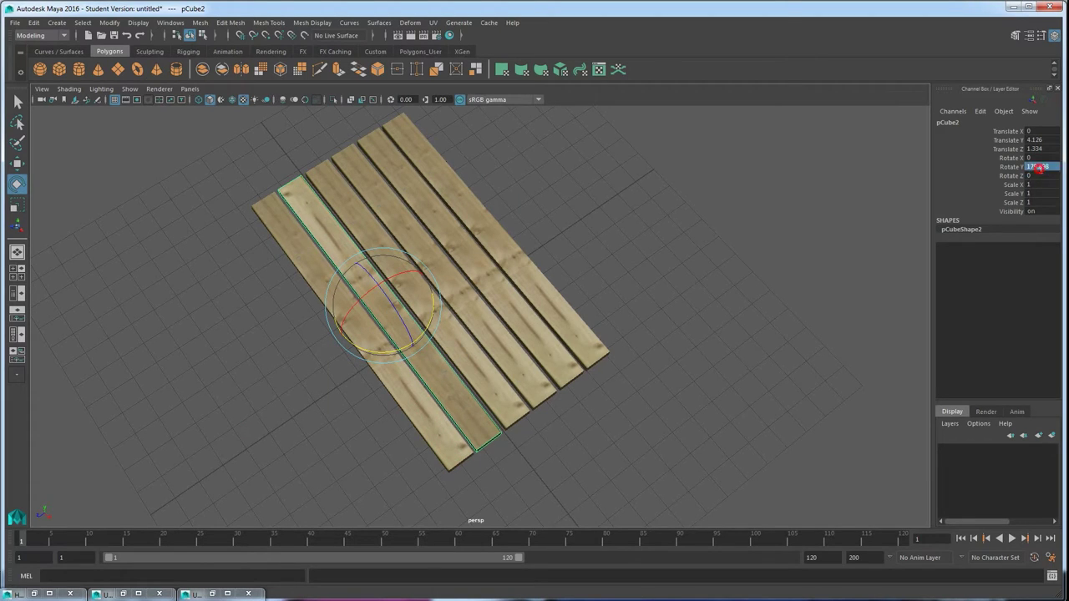
pyautogui.write('180')
pyautogui.press('Return')
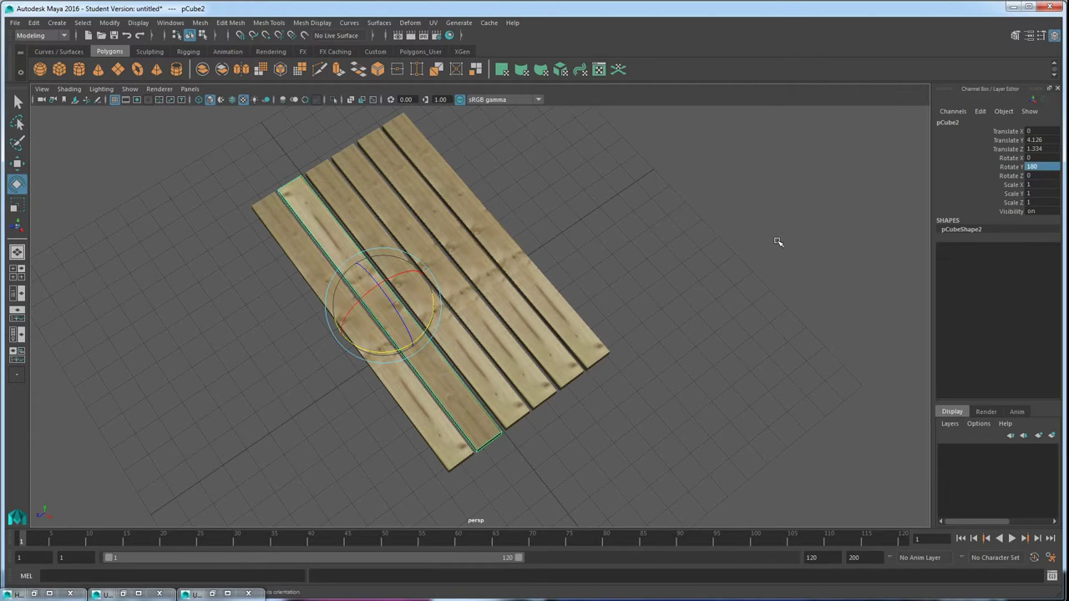
# Step: Flip the third plank by setting its X rotation to 180°
pyautogui.click(466, 347)
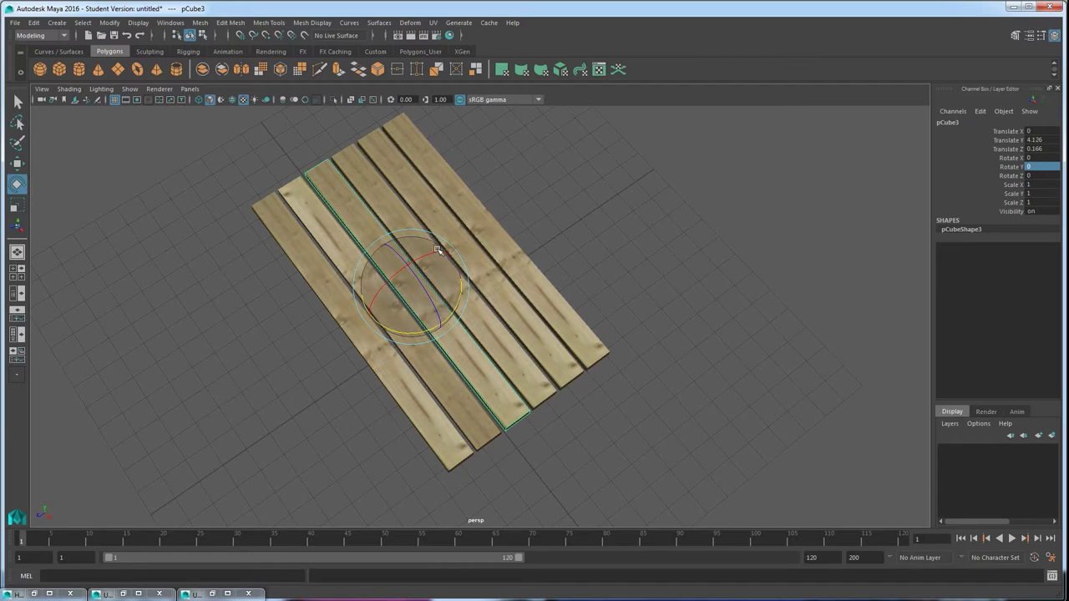
pyautogui.moveTo(440, 255); pyautogui.dragTo(321, 353)
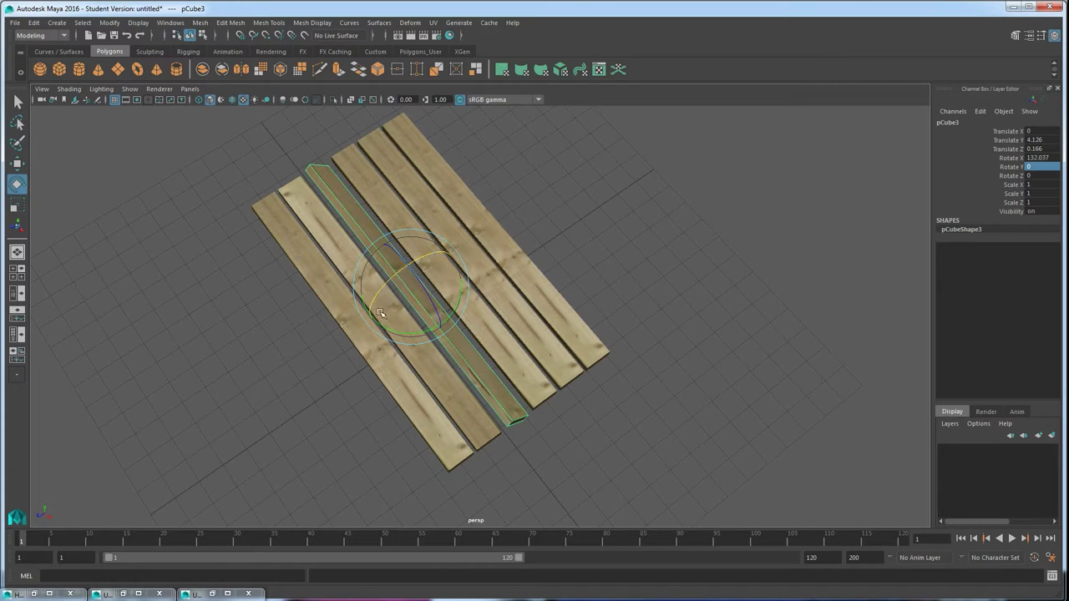
pyautogui.doubleClick(1043, 158)
pyautogui.write('180')
pyautogui.press('Return')
# Step: Set both the X and Y rotation of the fourth plank to 180°
pyautogui.click(486, 327)
pyautogui.press('1')
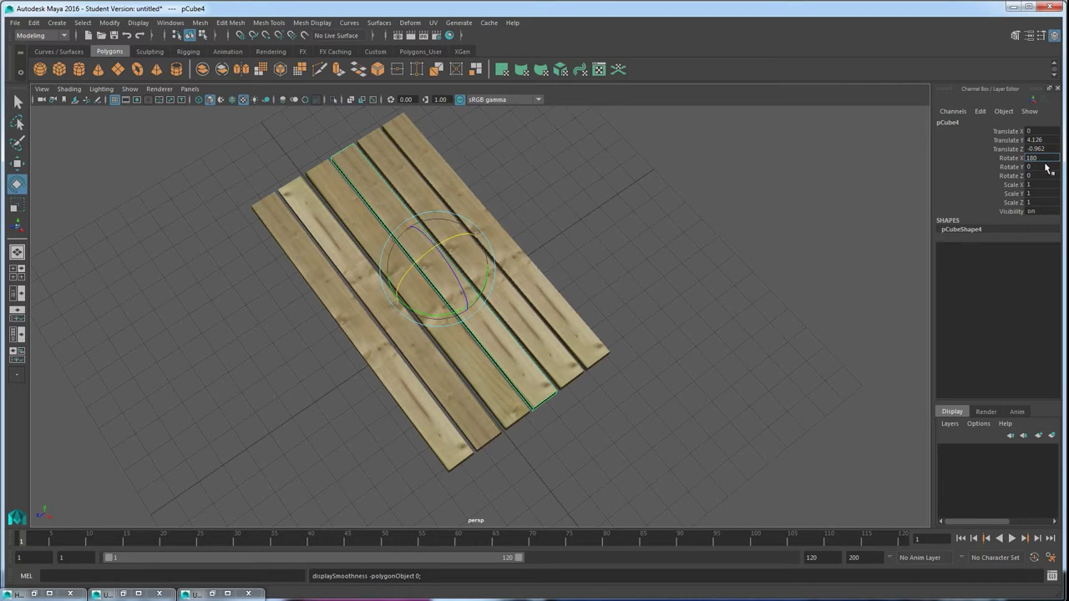
pyautogui.press('Return')
pyautogui.click(1041, 166)
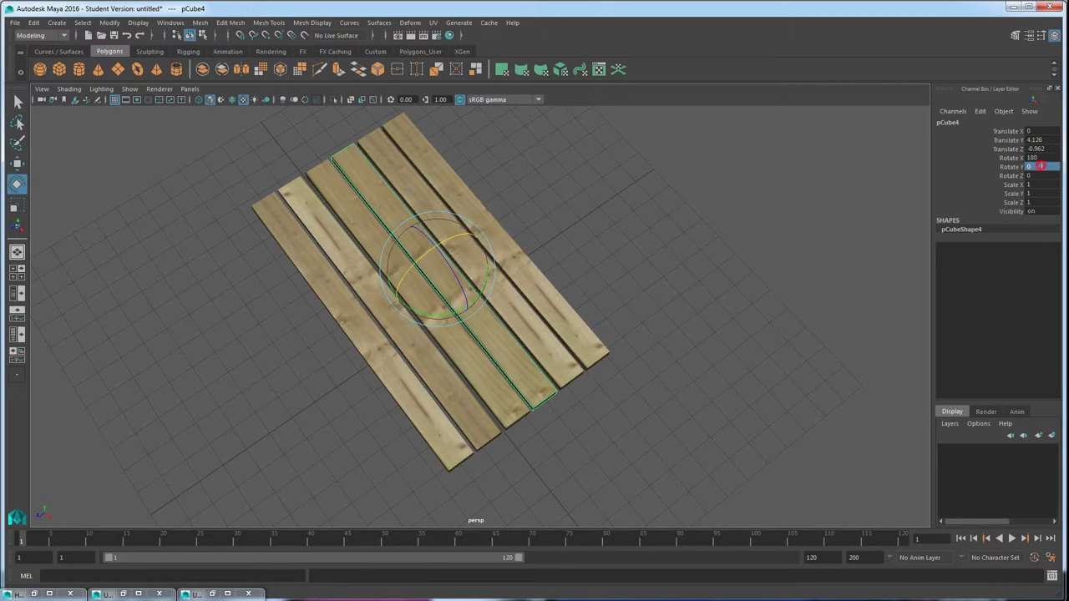
pyautogui.press('Return')
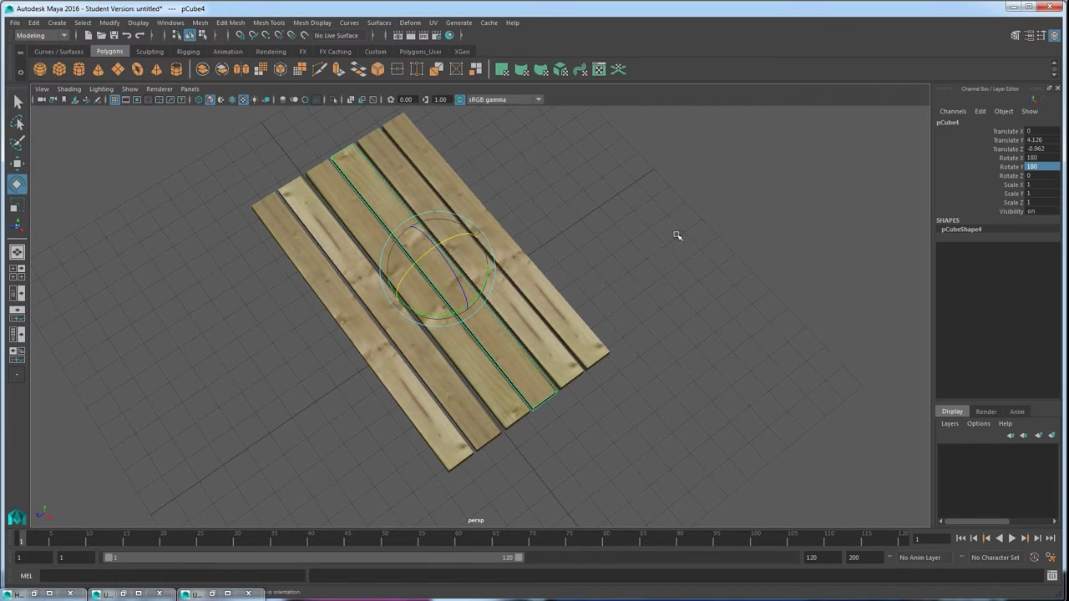
# Step: Try rotating the sixth plank 180° about the Y axis
pyautogui.keyDown('alt'); pyautogui.moveTo(453, 360); pyautogui.dragTo(379, 365); pyautogui.keyUp('alt')
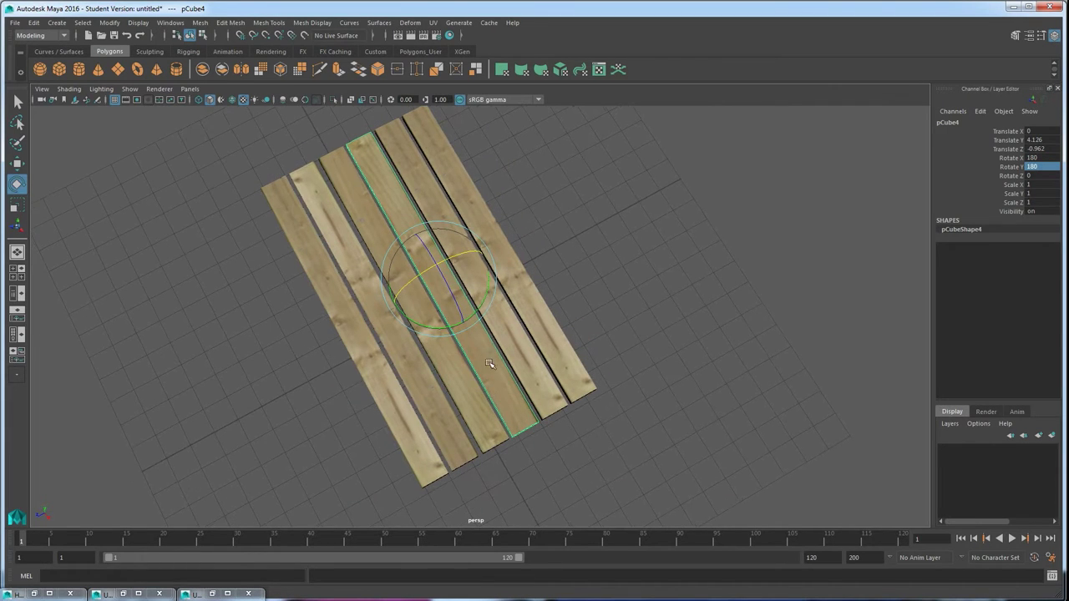
pyautogui.click(514, 347)
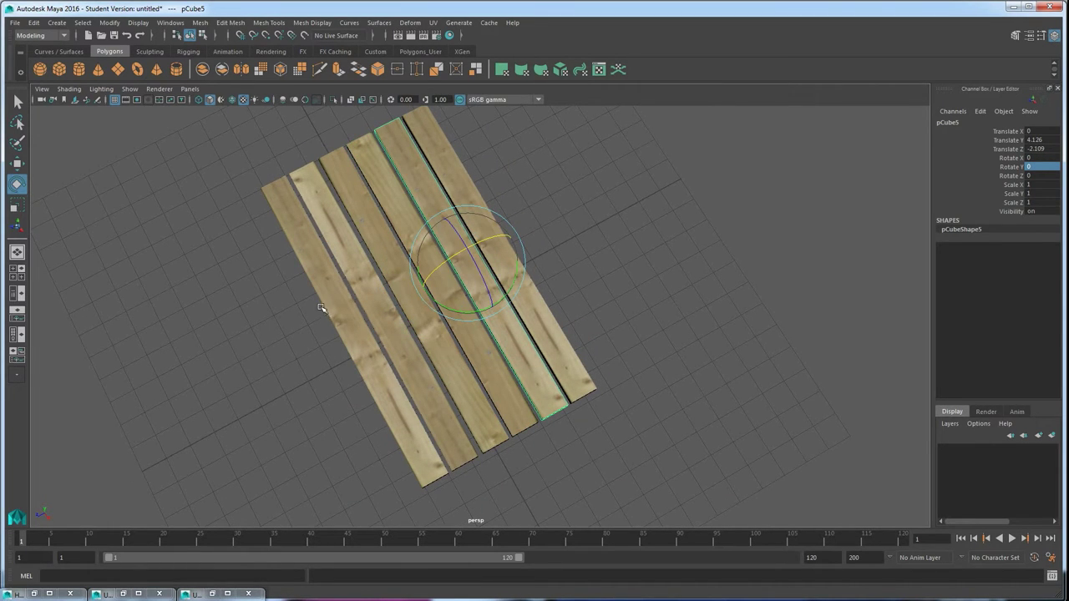
pyautogui.click(551, 324)
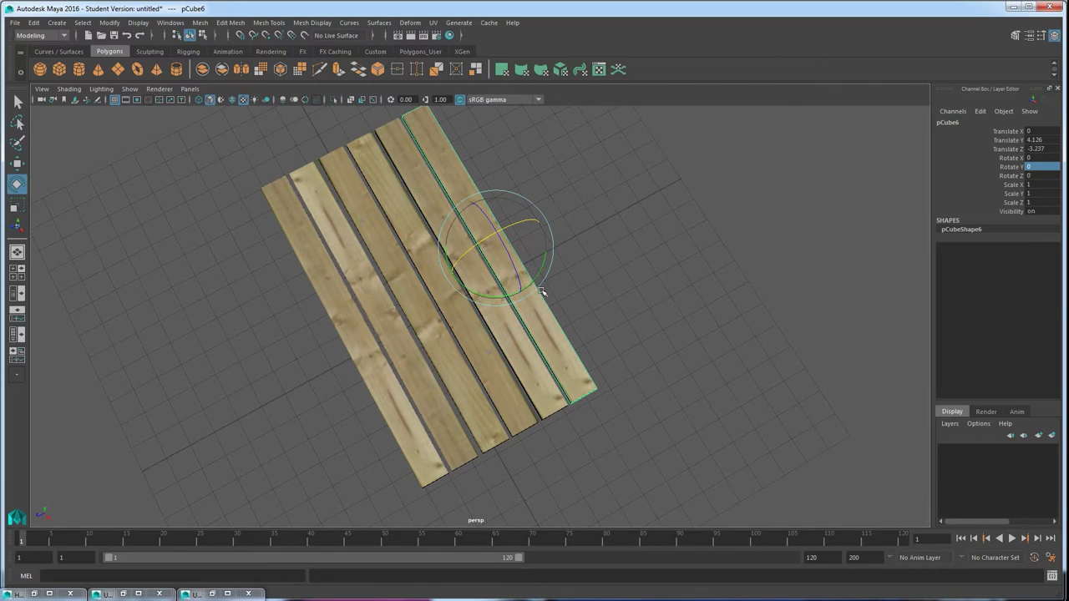
pyautogui.moveTo(484, 298); pyautogui.dragTo(777, 225)
pyautogui.click(1036, 170)
pyautogui.write('180')
pyautogui.press('Return')
pyautogui.click(618, 295)
pyautogui.keyDown('alt'); pyautogui.moveTo(549, 329); pyautogui.dragTo(500, 331); pyautogui.keyUp('alt')
pyautogui.click(526, 319)
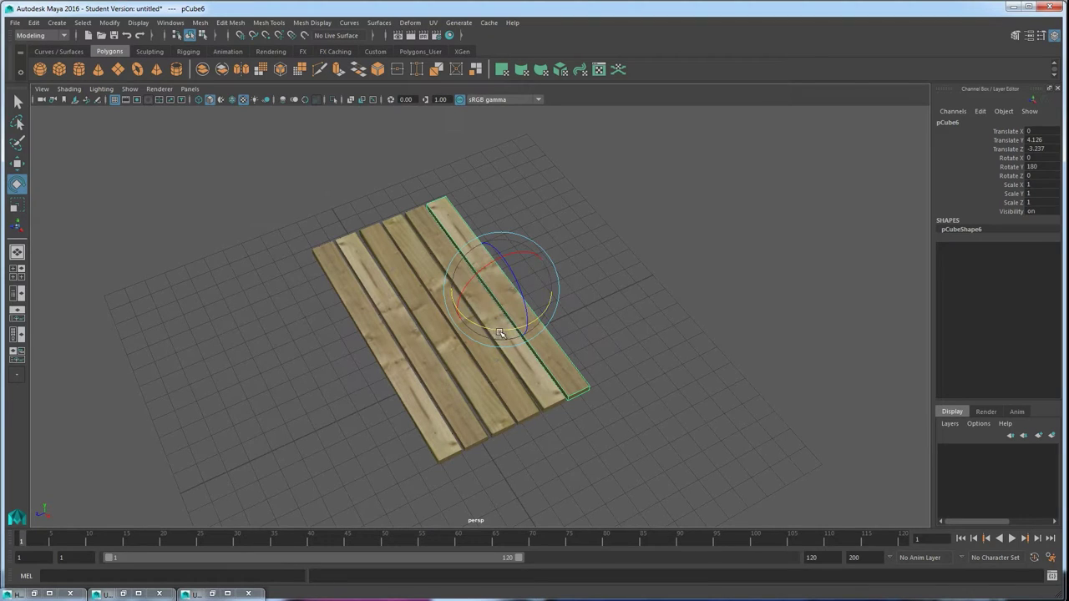
# Step: Set the sixth plank's Y rotation back to 0 and flip it about the X axis instead
pyautogui.write('0')
pyautogui.press('Return')
pyautogui.click(1044, 158)
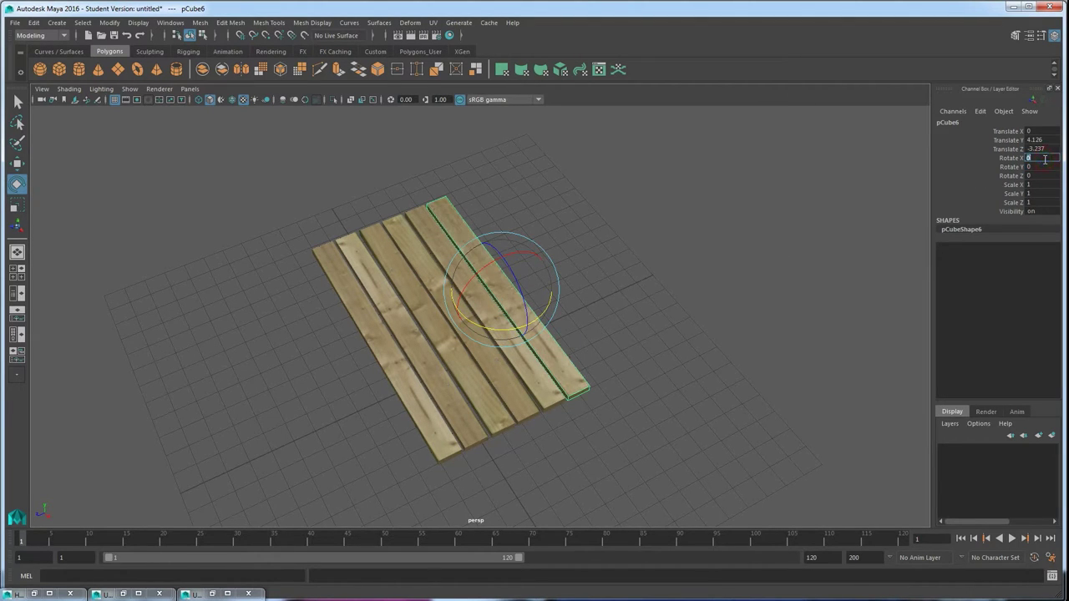
pyautogui.click(771, 248)
# Step: Duplicate the first two tabletop planks and move the copies outward and down to a height of about 2.06 as a bench seat
pyautogui.moveTo(610, 314)
pyautogui.keyDown('alt'); pyautogui.mouseDown()
pyautogui.moveTo(599, 315)
pyautogui.moveTo(618, 315)
pyautogui.mouseUp(); pyautogui.keyUp('alt')
pyautogui.keyDown('alt'); pyautogui.moveTo(513, 288); pyautogui.dragTo(411, 343); pyautogui.keyUp('alt')
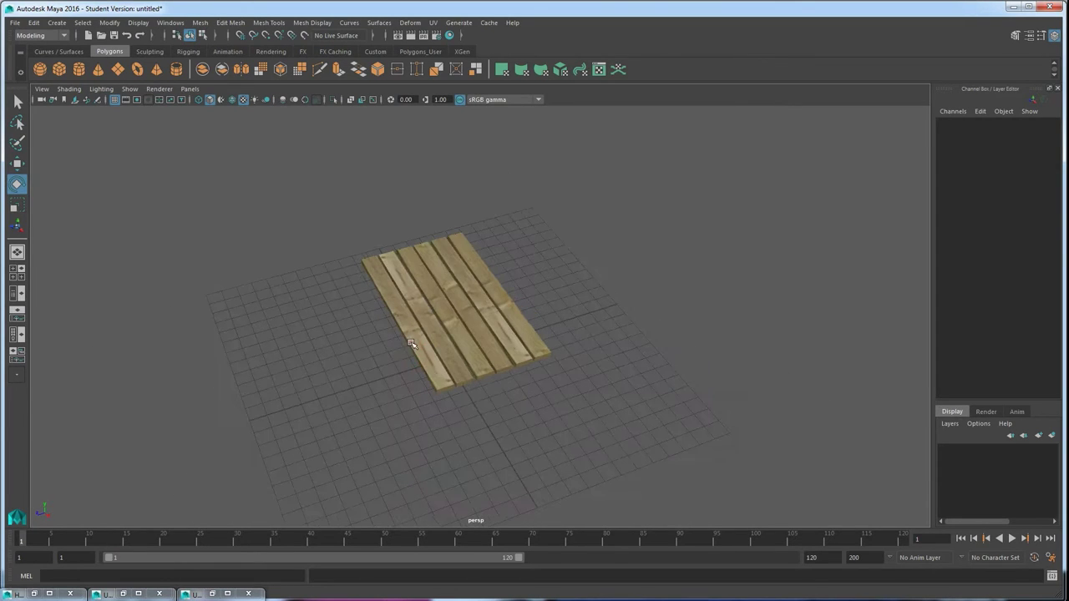
pyautogui.click(411, 343)
pyautogui.click(459, 368)
pyautogui.press('w')
pyautogui.keyDown('alt'); pyautogui.moveTo(477, 343); pyautogui.dragTo(428, 308); pyautogui.keyUp('alt')
pyautogui.hotkey('ctrl', 'd')
pyautogui.moveTo(415, 253); pyautogui.dragTo(415, 281)
pyautogui.keyDown('alt'); pyautogui.moveTo(415, 281); pyautogui.dragTo(308, 318); pyautogui.keyUp('alt')
pyautogui.moveTo(357, 270); pyautogui.dragTo(358, 285)
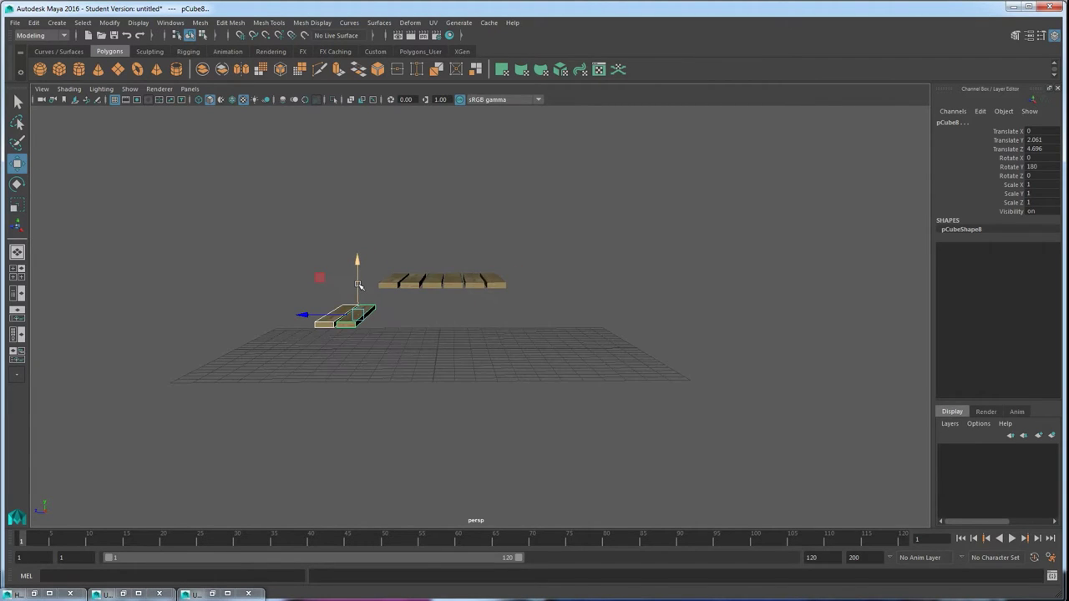
# Step: Duplicate the two bench planks and move the copies to the opposite side of the table, at about Z -7.05
pyautogui.hotkey('ctrl', 'd')
pyautogui.moveTo(306, 315); pyautogui.dragTo(429, 310)
pyautogui.moveTo(508, 313); pyautogui.dragTo(499, 314)
pyautogui.keyDown('alt'); pyautogui.moveTo(403, 301); pyautogui.dragTo(414, 302); pyautogui.keyUp('alt')
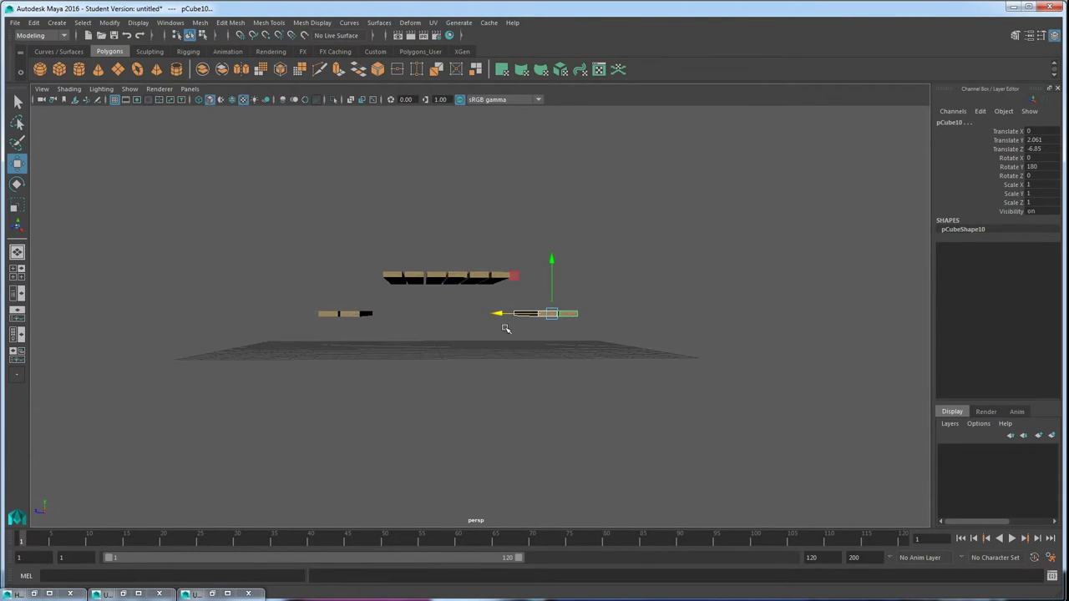
pyautogui.keyDown('alt'); pyautogui.moveTo(491, 311); pyautogui.dragTo(279, 331); pyautogui.keyUp('alt')
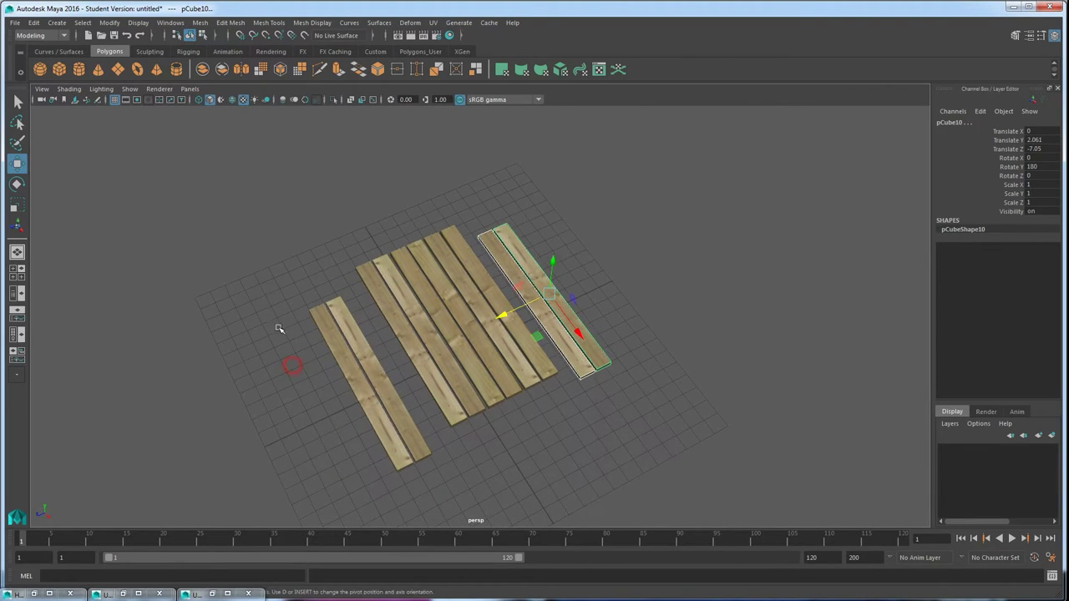
pyautogui.click(270, 298)
# Step: Duplicate the first bench's inner plank and set the copy's Y rotation to 90° so it runs across the table
pyautogui.keyDown('alt'); pyautogui.moveTo(395, 307); pyautogui.dragTo(422, 342); pyautogui.keyUp('alt')
pyautogui.click(340, 344)
pyautogui.moveTo(340, 344)
pyautogui.keyDown('alt'); pyautogui.mouseDown()
pyautogui.moveTo(353, 375)
pyautogui.moveTo(357, 347)
pyautogui.mouseUp(); pyautogui.keyUp('alt')
pyautogui.hotkey('ctrl', 'd')
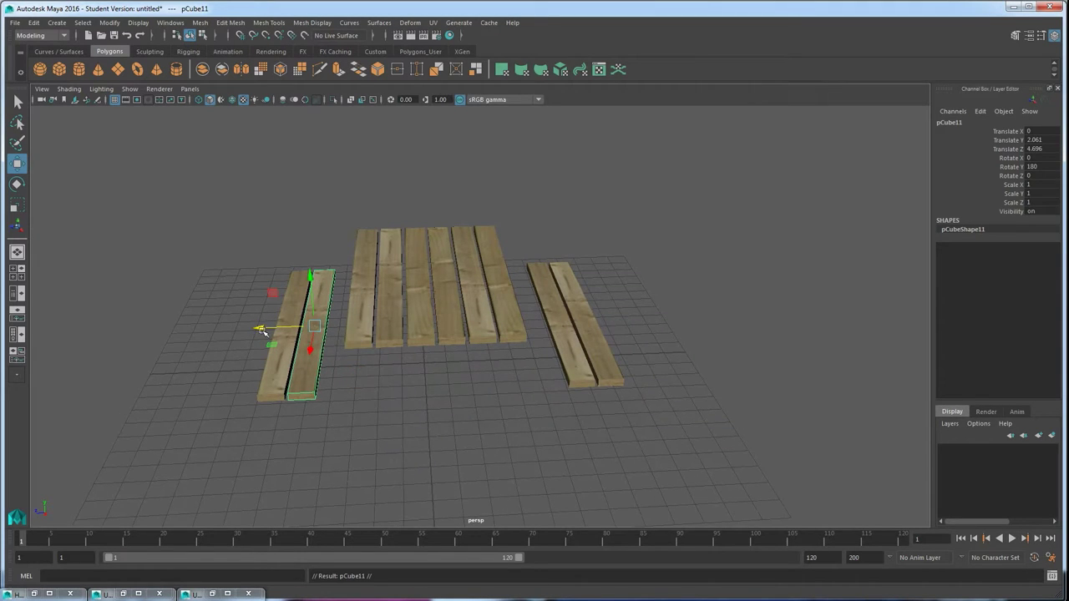
pyautogui.press('e')
pyautogui.moveTo(285, 351); pyautogui.dragTo(355, 366)
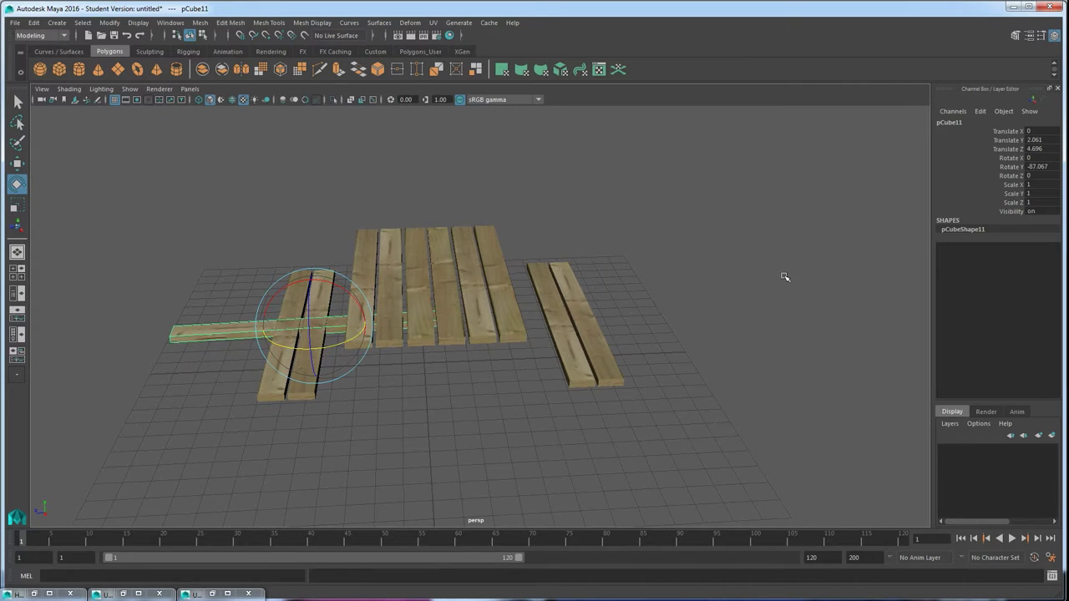
pyautogui.doubleClick(1035, 167)
pyautogui.write('90')
pyautogui.press('Return')
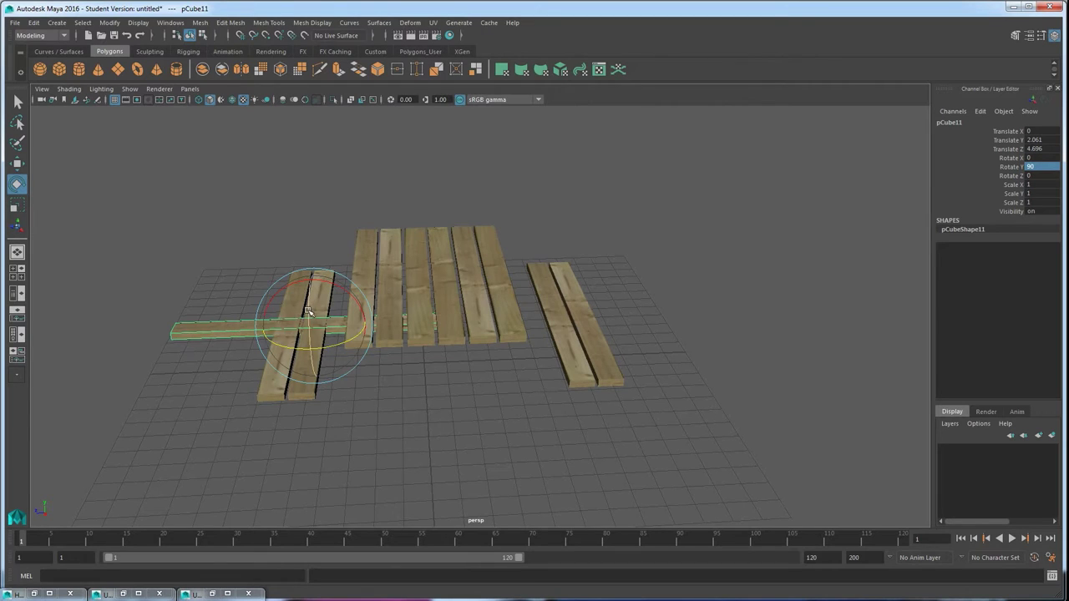
# Step: Stand the crosswise plank on its edge by setting its X rotation to 90°
pyautogui.moveTo(308, 379); pyautogui.dragTo(440, 400)
pyautogui.doubleClick(1042, 158)
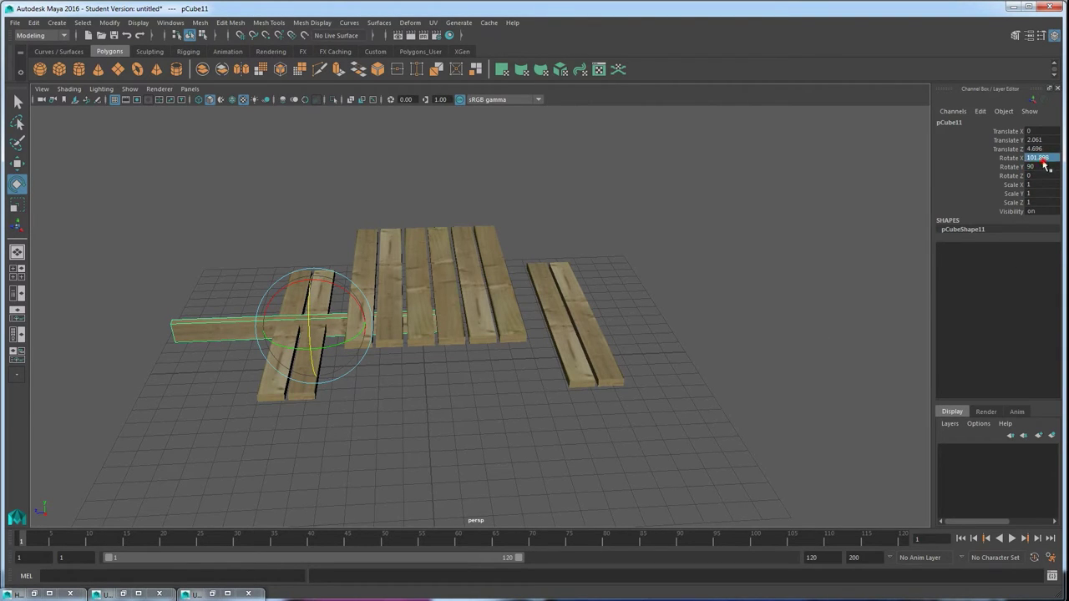
pyautogui.press('Return')
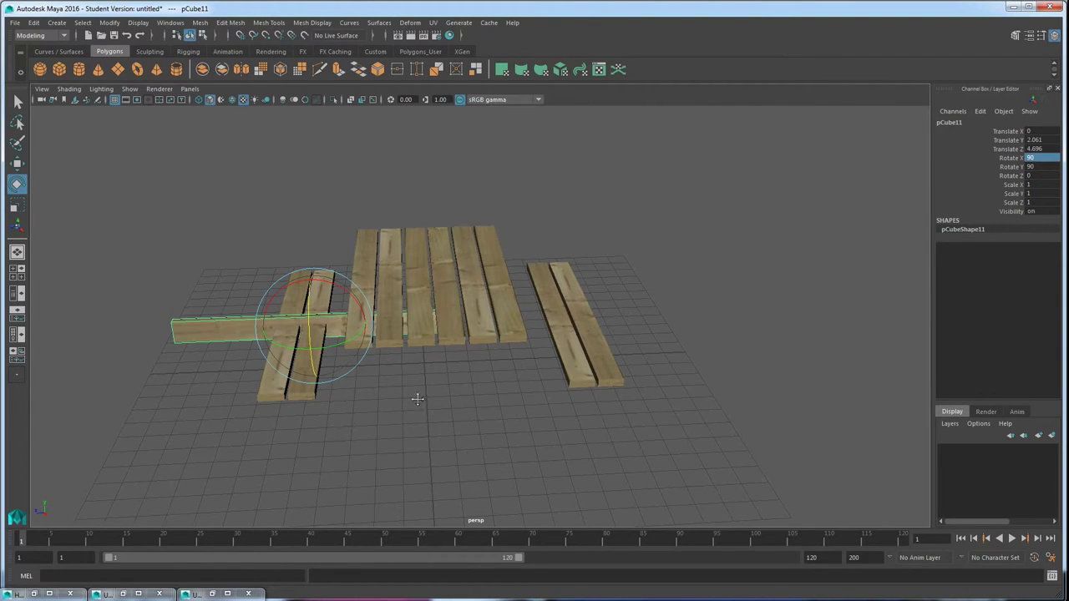
# Step: Move the crosswise plank near the table's end, spanning both benches, at about X 4.32 and Z -0.64
pyautogui.keyDown('alt'); pyautogui.moveTo(415, 398); pyautogui.dragTo(426, 400, button='middle'); pyautogui.keyUp('alt')
pyautogui.press('w')
pyautogui.keyDown('alt'); pyautogui.moveTo(408, 401); pyautogui.dragTo(407, 398); pyautogui.keyUp('alt')
pyautogui.moveTo(282, 363); pyautogui.dragTo(415, 440, button='middle')
pyautogui.keyDown('alt'); pyautogui.moveTo(415, 440); pyautogui.dragTo(430, 422); pyautogui.keyUp('alt')
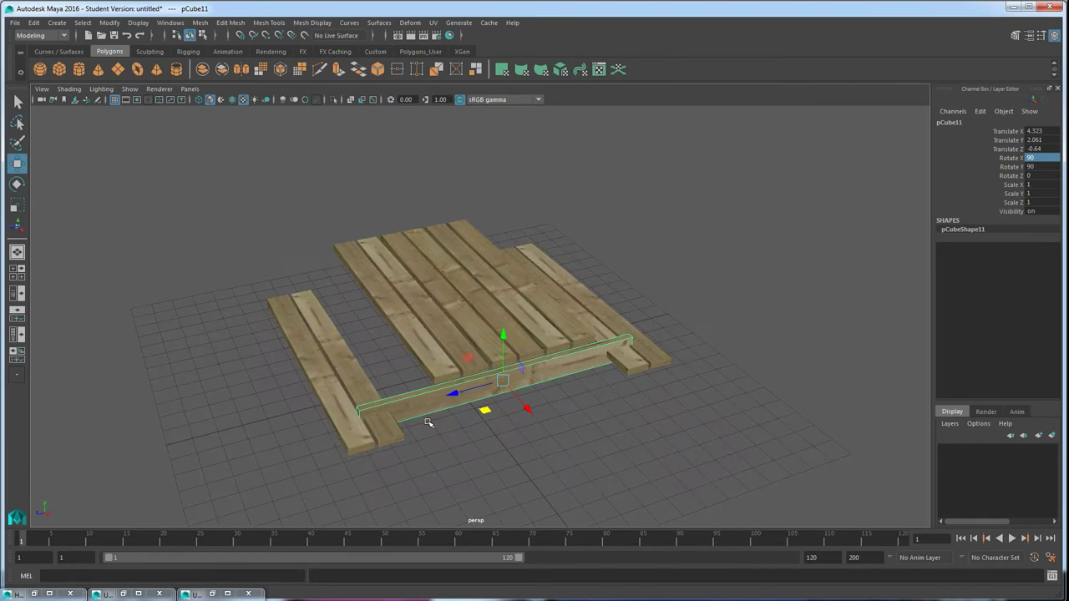
# Step: Lengthen the cross beam to an X scale of about 1.13 and lower it beneath the benches to about Y 1.46
pyautogui.press('r')
pyautogui.moveTo(546, 370); pyautogui.dragTo(545, 370, button='middle')
pyautogui.keyDown('alt'); pyautogui.moveTo(545, 370); pyautogui.dragTo(491, 342); pyautogui.keyUp('alt')
pyautogui.press('w')
pyautogui.moveTo(496, 247); pyautogui.dragTo(495, 260)
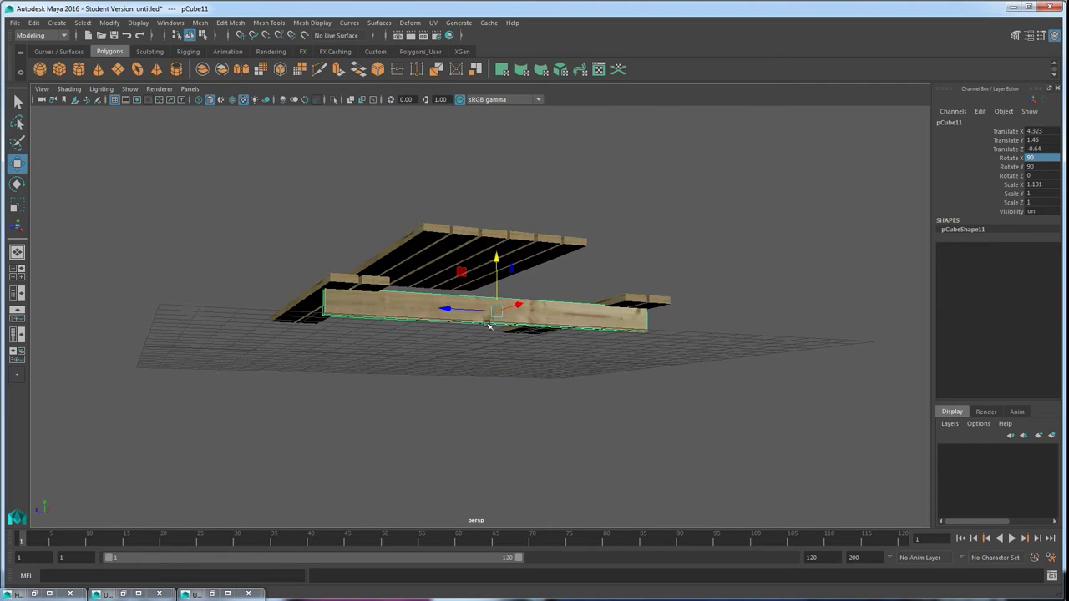
# Step: Narrow the cross beam to a Z scale of about 0.84 and check the picnic table reference photo
pyautogui.press('r')
pyautogui.moveTo(497, 364); pyautogui.dragTo(525, 386)
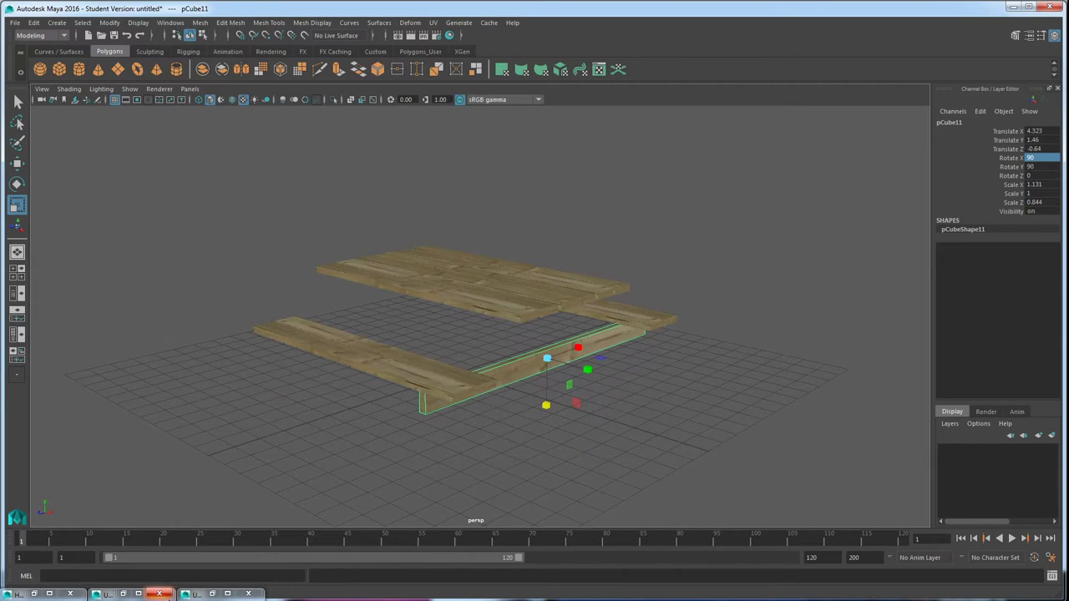
pyautogui.click(228, 594)
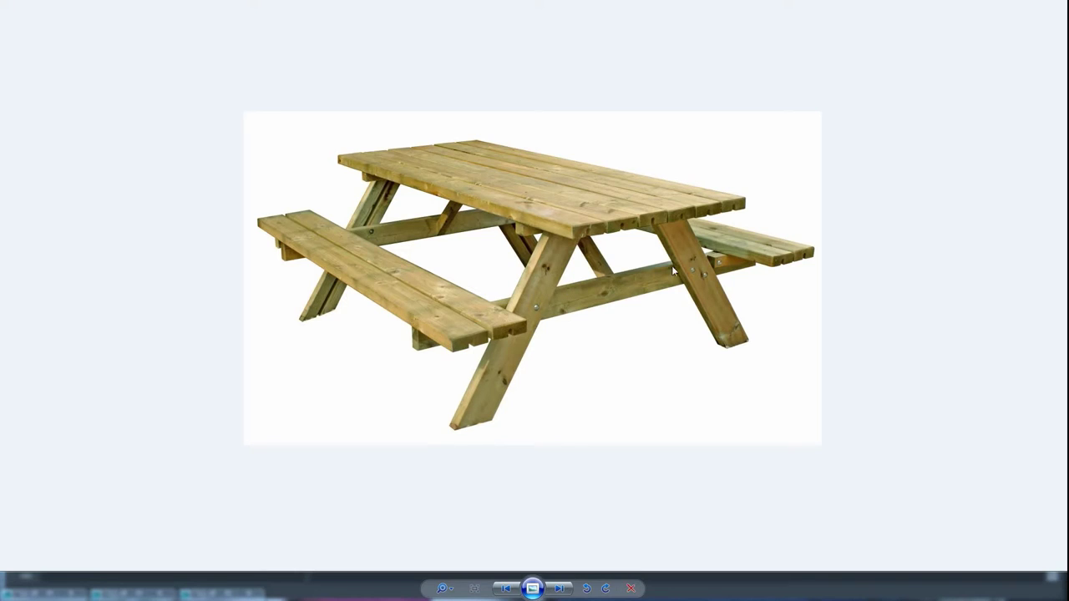
pyautogui.hotkey('alt', 'Tab')
# Step: Duplicate the cross beam and move the copy just outside the original, to about X 4.64
pyautogui.press('w')
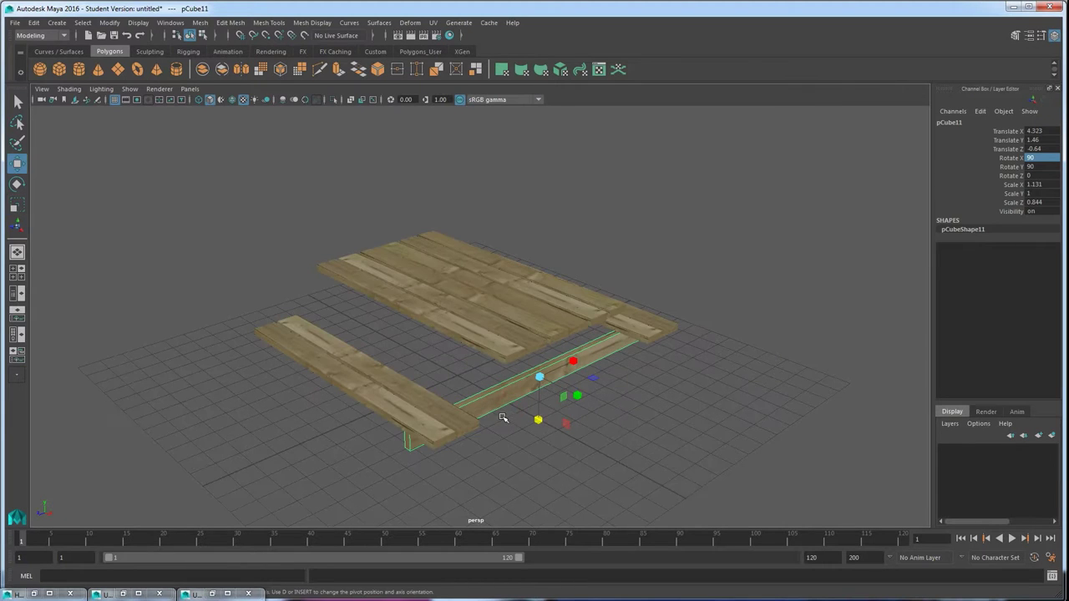
pyautogui.scroll(3, 478, 388)
pyautogui.scroll(-3, 478, 389)
pyautogui.hotkey('ctrl', 'd')
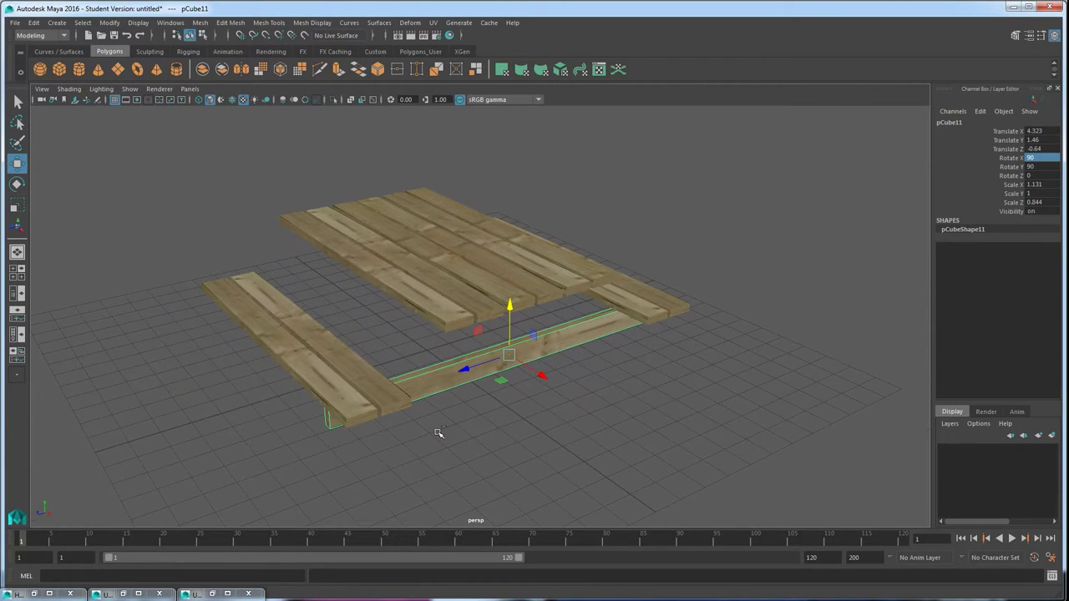
pyautogui.moveTo(535, 373); pyautogui.dragTo(545, 414)
pyautogui.scroll(4, 547, 413)
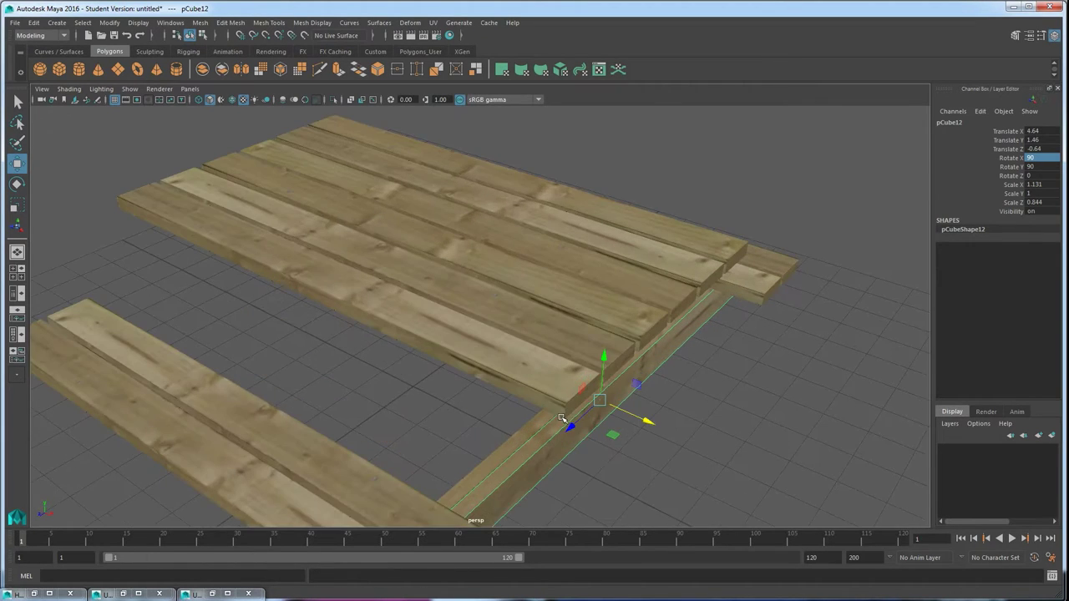
# Step: Rotate the copied beam into a slanted table leg, at X 180°, Y about 25.5° and Z 90°
pyautogui.press('e')
pyautogui.scroll(-4, 564, 377)
pyautogui.keyDown('alt'); pyautogui.moveTo(556, 395); pyautogui.dragTo(447, 314); pyautogui.keyUp('alt')
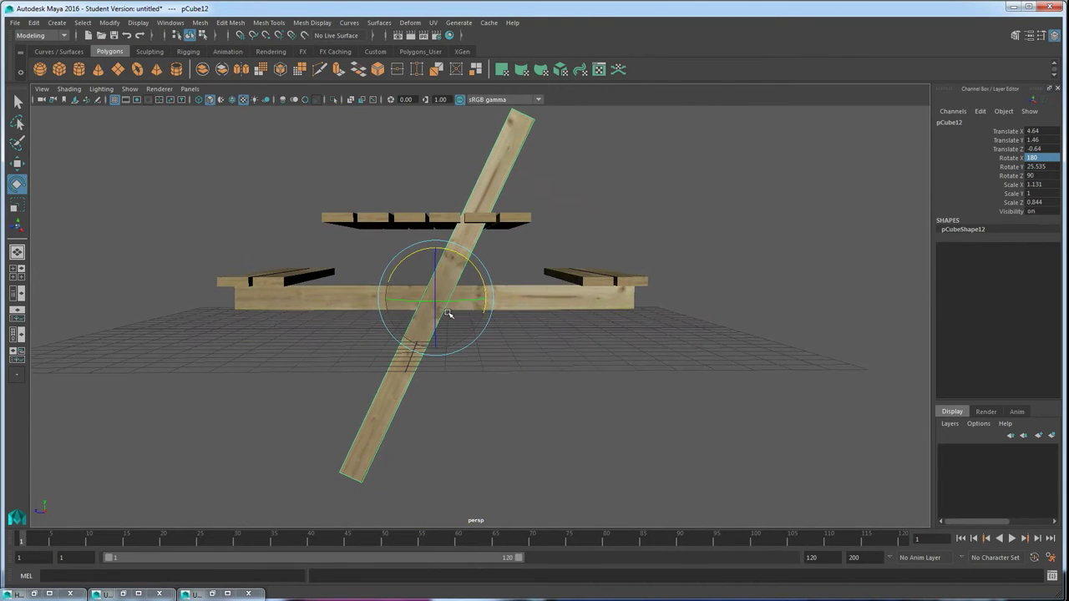
pyautogui.press('r')
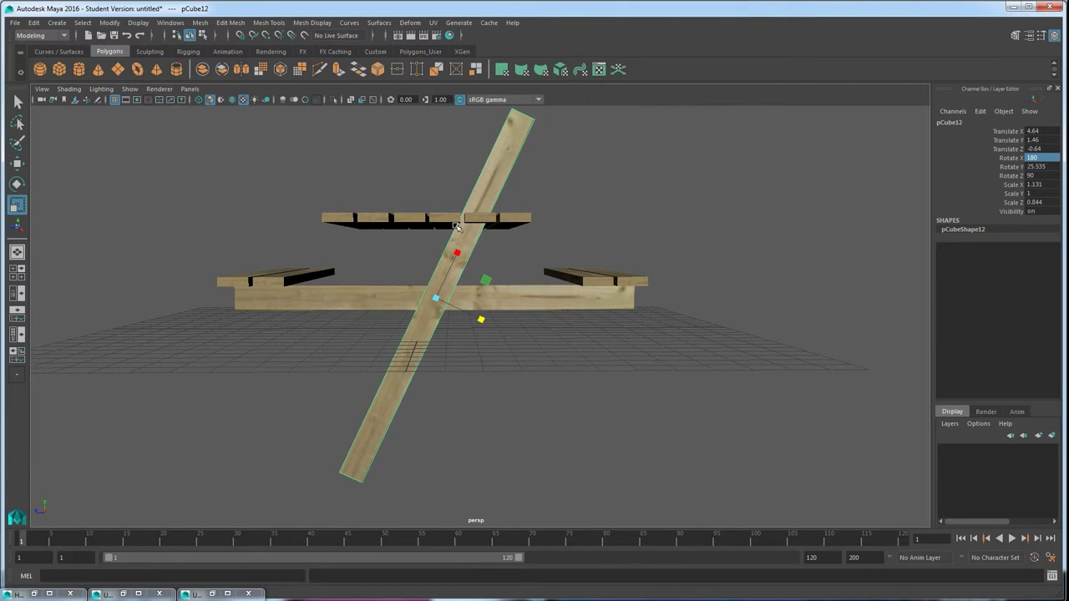
pyautogui.moveTo(455, 255)
pyautogui.mouseDown()
pyautogui.moveTo(442, 274)
pyautogui.moveTo(453, 266)
pyautogui.mouseUp()
pyautogui.hotkey('ctrl', 'z')
pyautogui.click(519, 255)
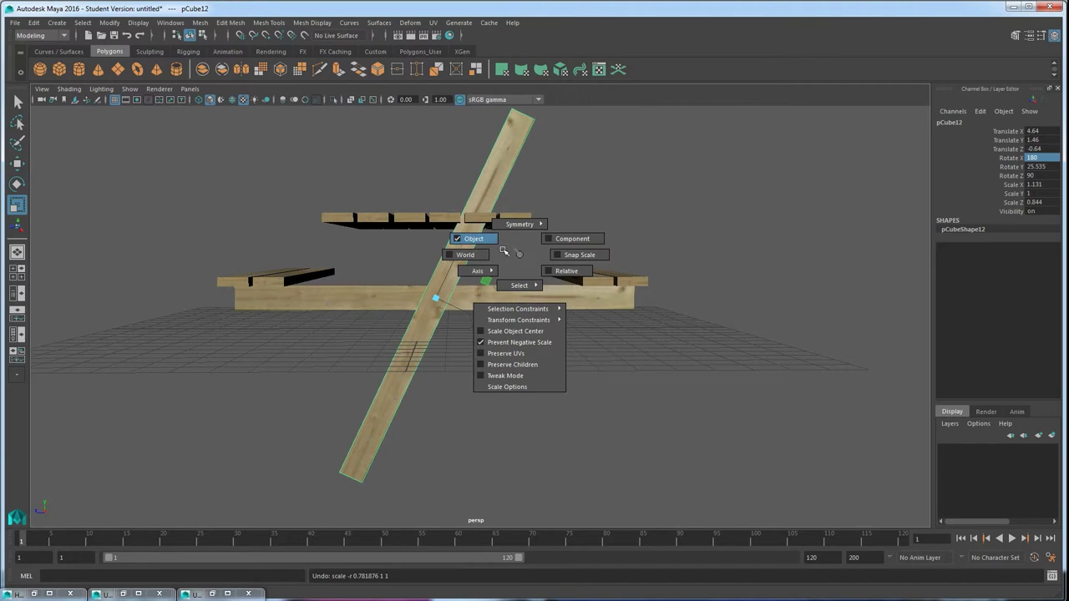
pyautogui.moveTo(473, 244); pyautogui.dragTo(434, 256)
pyautogui.hotkey('ctrl', 'z')
pyautogui.hotkey('ctrl', 'z')
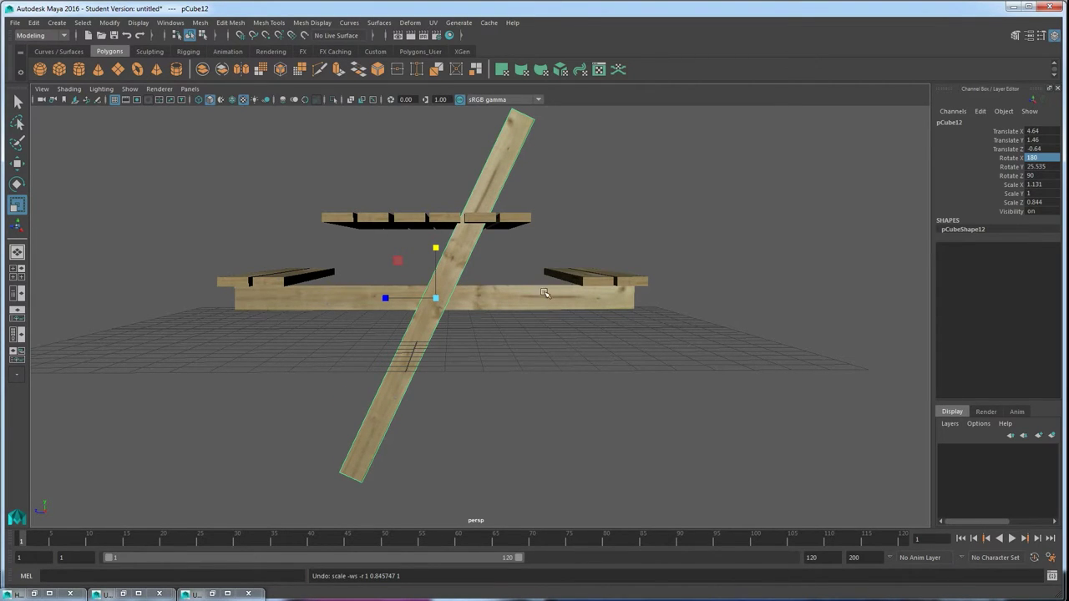
# Step: Switch scaling to the Object axes and shorten the slanted leg to an X scale of about 0.36
pyautogui.click(519, 259)
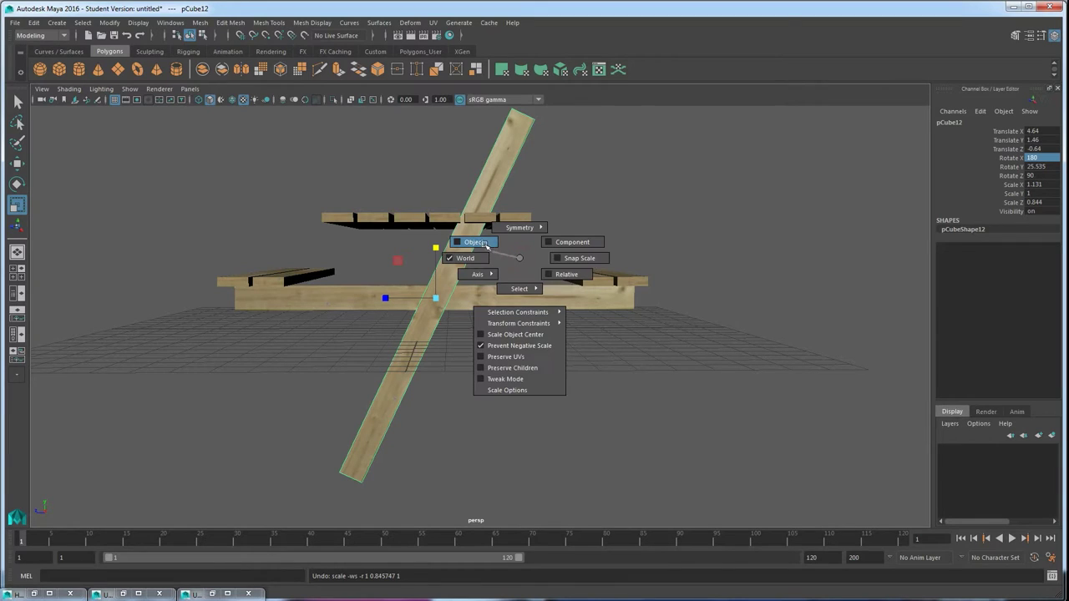
pyautogui.click(482, 241)
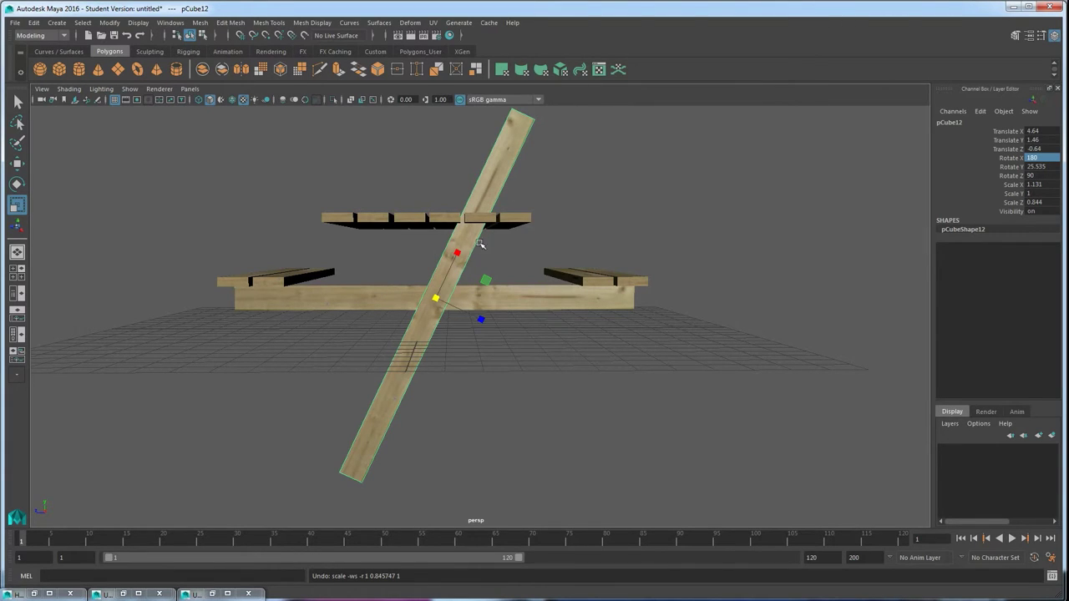
pyautogui.moveTo(460, 251); pyautogui.dragTo(469, 308)
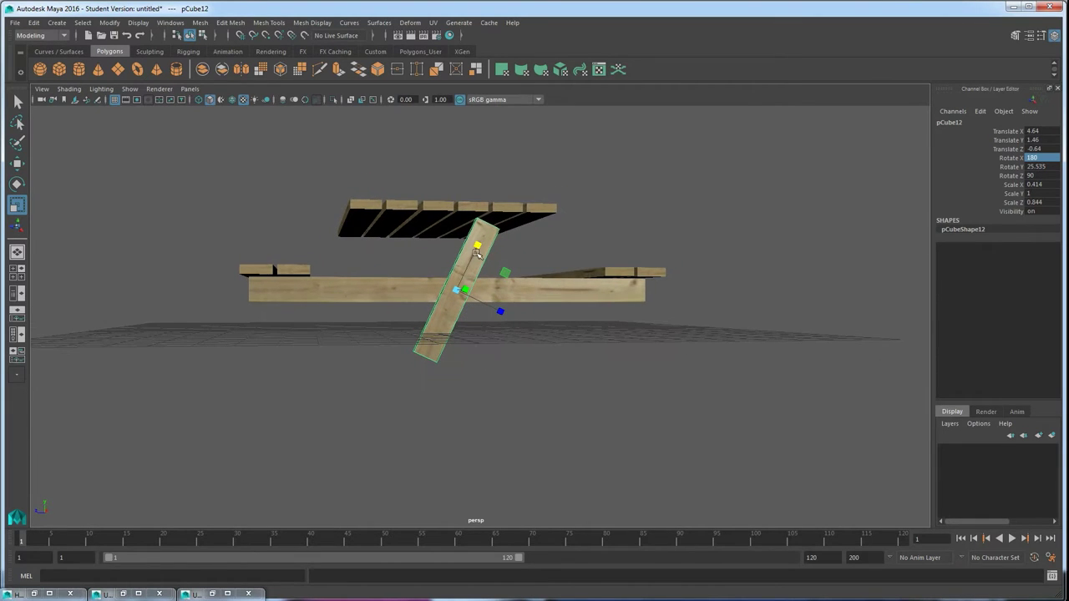
pyautogui.moveTo(476, 246); pyautogui.dragTo(476, 250)
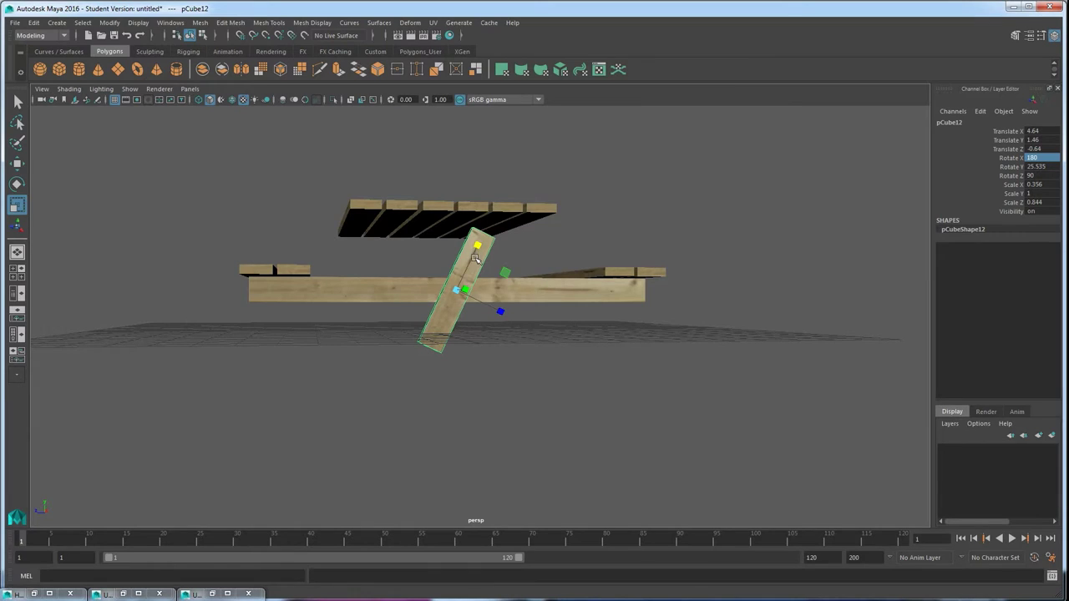
# Step: Raise the leg to about Y 1.82 and lengthen it to an X scale of about 0.37
pyautogui.press('w')
pyautogui.moveTo(455, 239); pyautogui.dragTo(402, 339)
pyautogui.moveTo(440, 237); pyautogui.dragTo(441, 235)
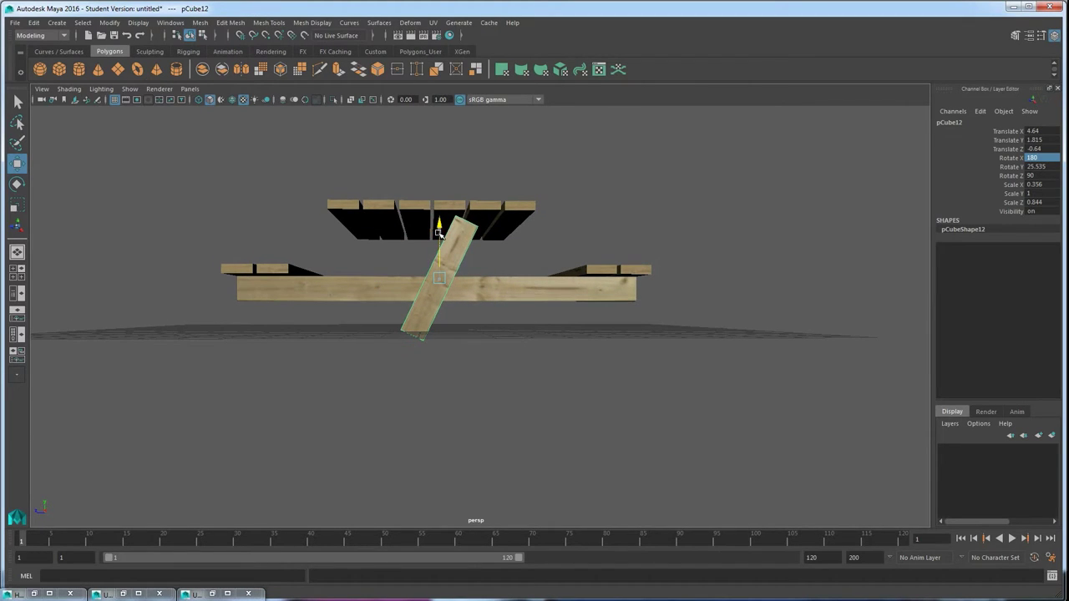
pyautogui.press('r')
pyautogui.moveTo(459, 232); pyautogui.dragTo(455, 253)
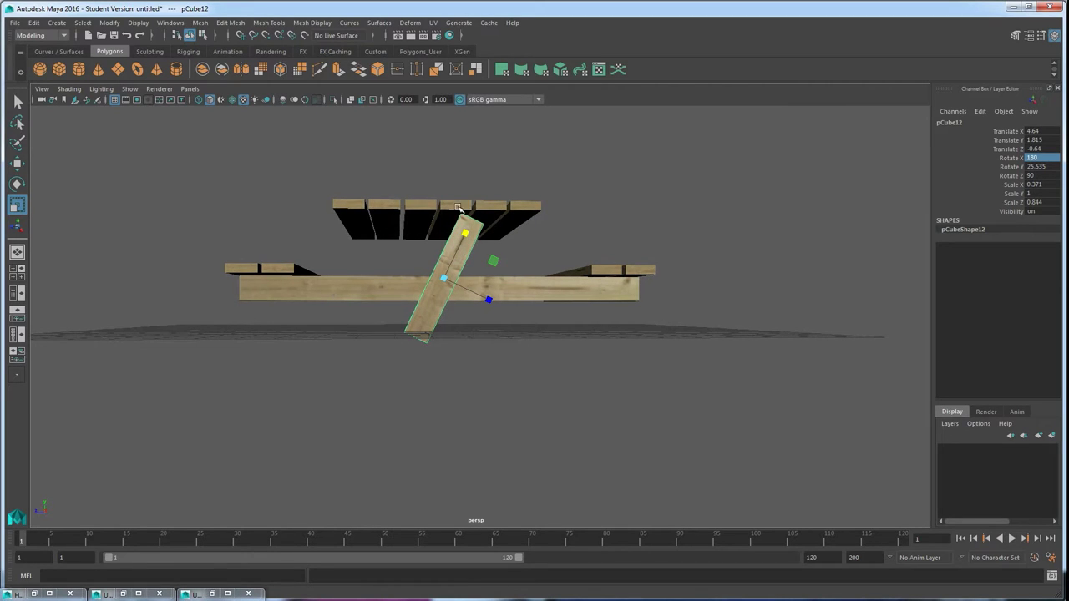
# Step: Move the leg sideways toward the first bench, to about Z 2.91
pyautogui.keyDown('alt'); pyautogui.moveTo(410, 318); pyautogui.dragTo(296, 288); pyautogui.keyUp('alt')
pyautogui.press('w')
pyautogui.keyDown('alt'); pyautogui.moveTo(315, 364); pyautogui.dragTo(317, 389); pyautogui.keyUp('alt')
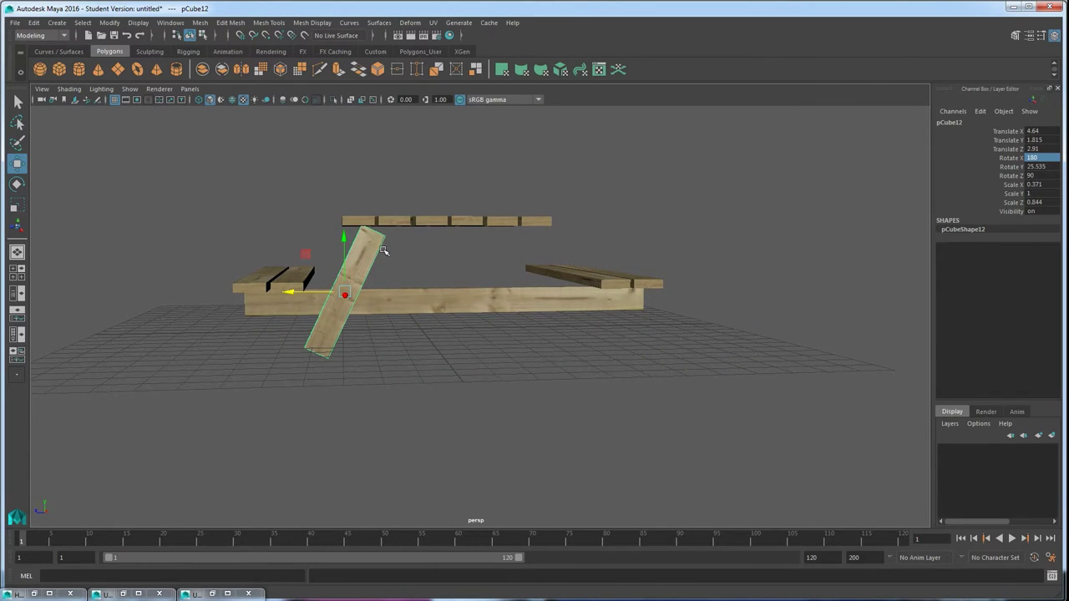
# Step: Move the leg's top vertices so its upper end is level and flush with the tabletop's underside
pyautogui.scroll(3, 384, 297)
pyautogui.keyDown('alt'); pyautogui.moveTo(387, 305); pyautogui.dragTo(437, 323, button='middle'); pyautogui.keyUp('alt')
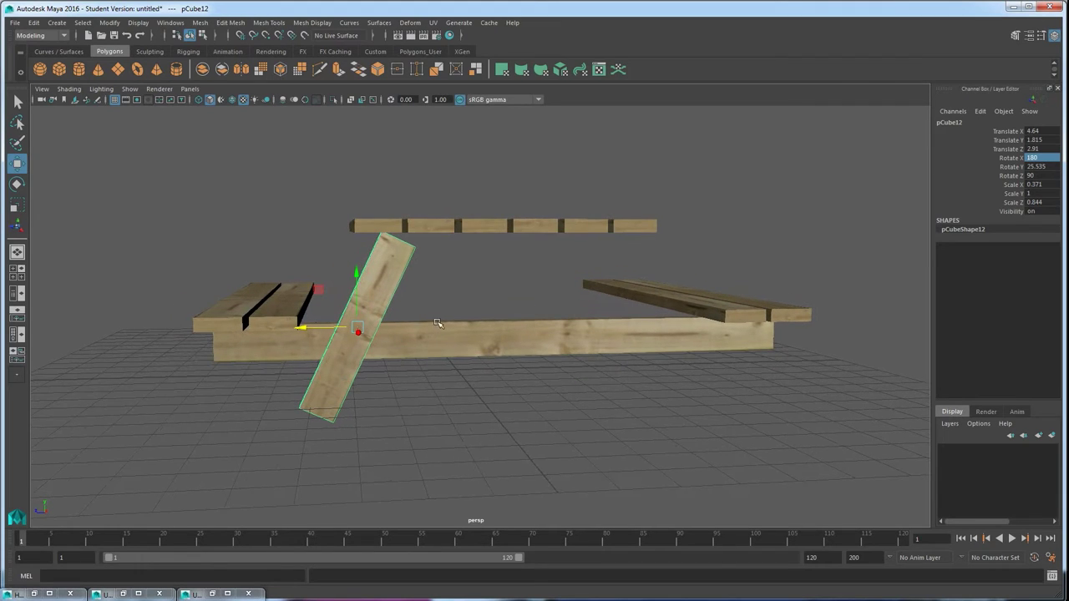
pyautogui.rightClick(400, 259)
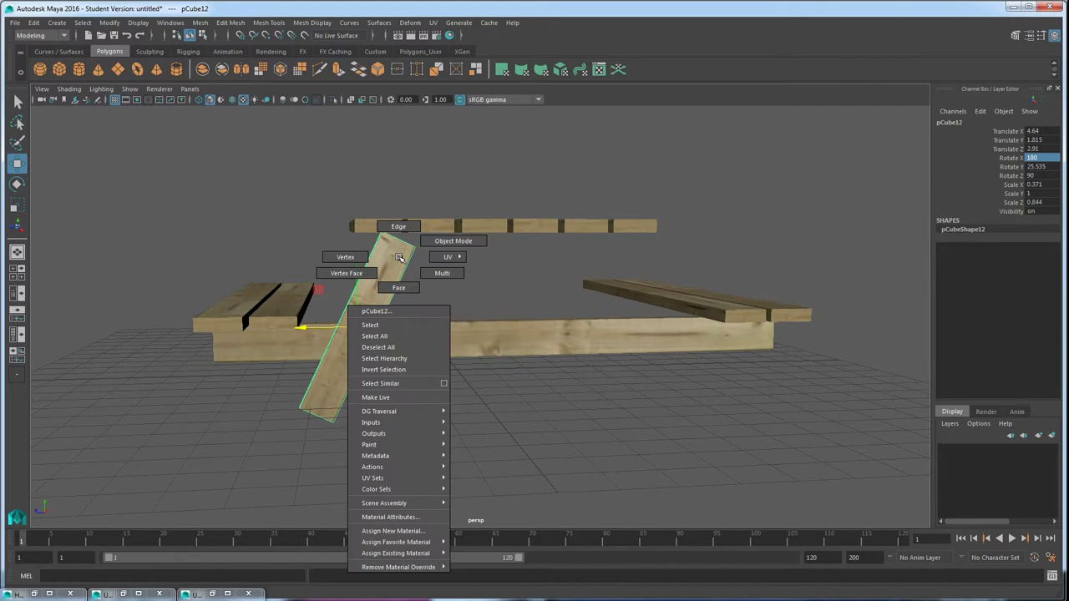
pyautogui.click(361, 258)
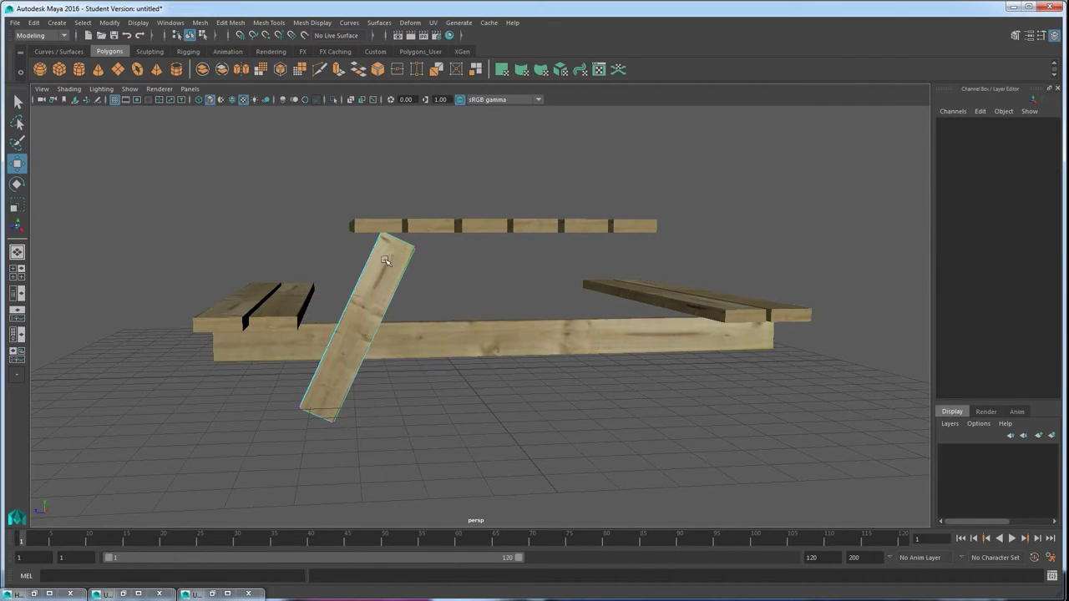
pyautogui.moveTo(443, 270)
pyautogui.mouseDown()
pyautogui.moveTo(391, 218)
pyautogui.moveTo(428, 264)
pyautogui.mouseUp()
pyautogui.moveTo(389, 222); pyautogui.dragTo(389, 224)
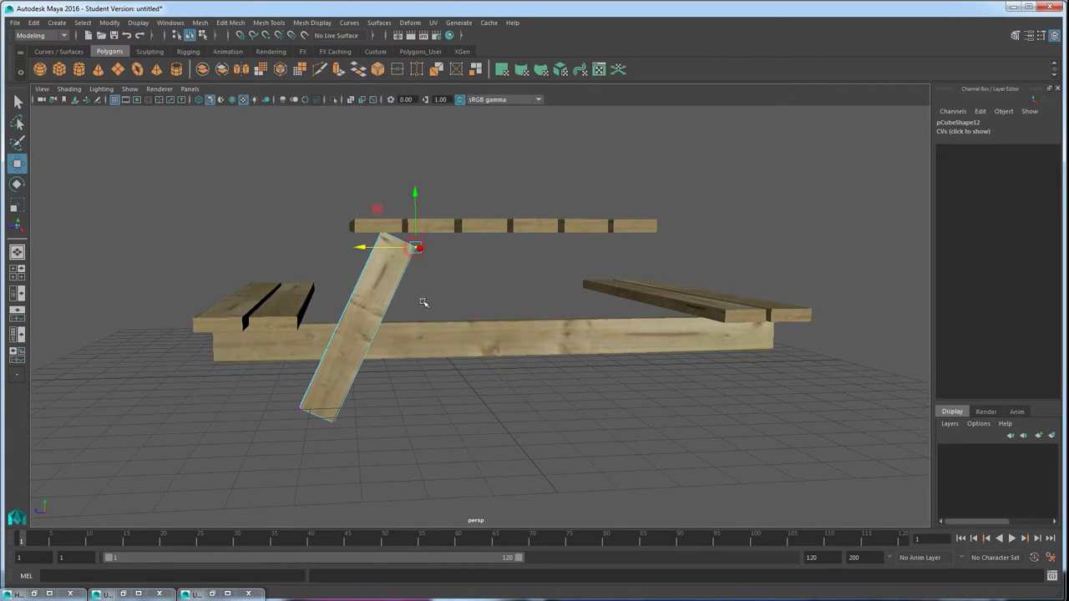
pyautogui.keyDown('alt'); pyautogui.moveTo(424, 291); pyautogui.dragTo(385, 302); pyautogui.keyUp('alt')
pyautogui.scroll(4, 273, 254)
pyautogui.keyDown('alt'); pyautogui.moveTo(266, 215); pyautogui.dragTo(355, 250); pyautogui.keyUp('alt')
pyautogui.moveTo(467, 289); pyautogui.dragTo(386, 235)
pyautogui.moveTo(365, 171); pyautogui.dragTo(364, 149)
pyautogui.moveTo(308, 202); pyautogui.dragTo(320, 204)
# Step: Raise the leg's lower inner corner vertices to level its foot with the ground
pyautogui.moveTo(240, 467); pyautogui.dragTo(241, 466)
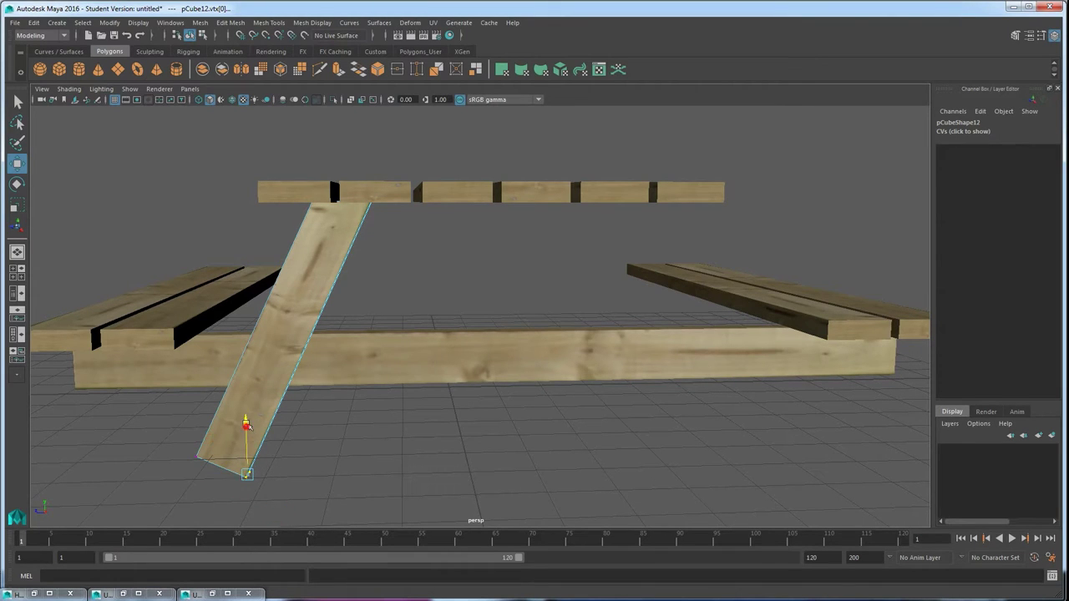
pyautogui.moveTo(247, 426); pyautogui.dragTo(246, 405)
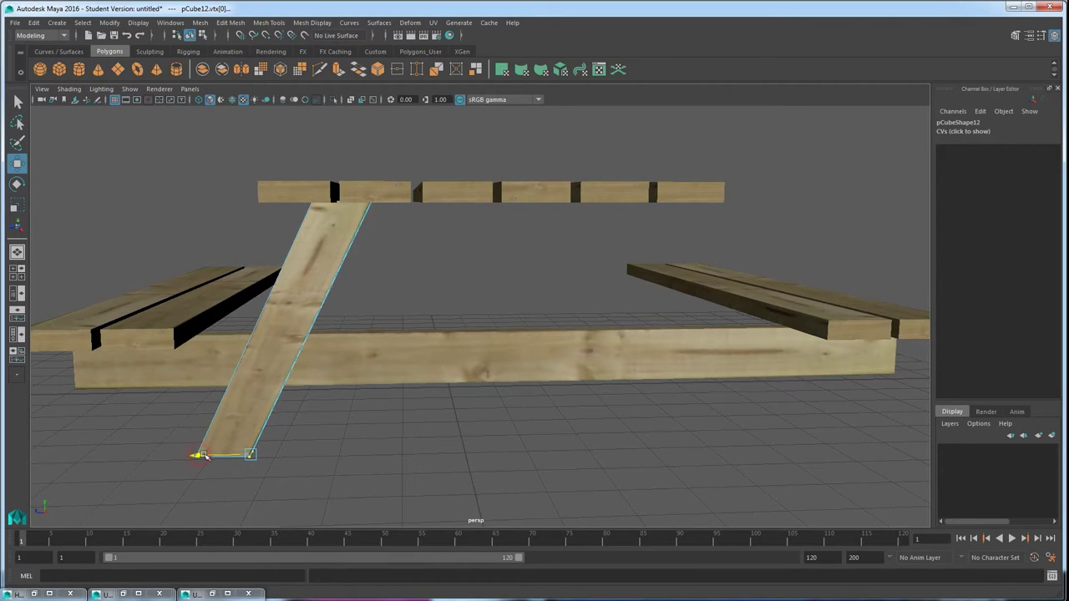
pyautogui.keyDown('alt'); pyautogui.moveTo(207, 457); pyautogui.dragTo(272, 459); pyautogui.keyUp('alt')
pyautogui.scroll(-2, 301, 456)
pyautogui.click(406, 465)
# Step: Shift all of the leg's foot vertices outward for a stronger slant and return to Object Mode
pyautogui.keyDown('alt'); pyautogui.moveTo(405, 465); pyautogui.dragTo(427, 446); pyautogui.keyUp('alt')
pyautogui.scroll(-3, 438, 451)
pyautogui.moveTo(387, 415); pyautogui.dragTo(289, 345)
pyautogui.moveTo(276, 384); pyautogui.dragTo(301, 397)
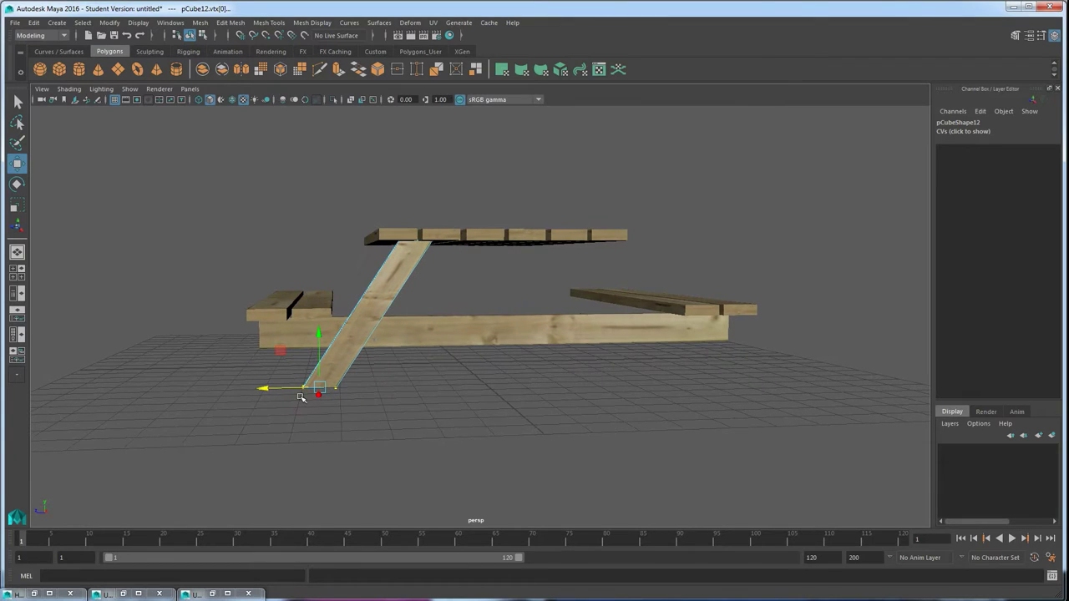
pyautogui.moveTo(386, 297); pyautogui.dragTo(412, 285, button='right')
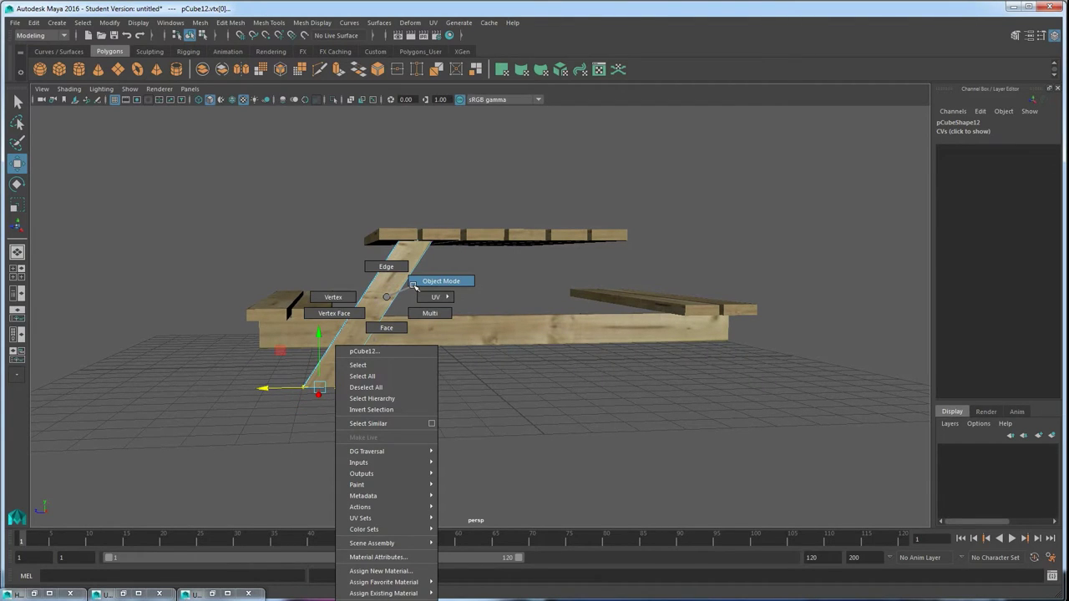
pyautogui.click(453, 278)
# Step: Duplicate the finished leg and move the copy toward the opposite bench, to about Z -2
pyautogui.keyDown('alt'); pyautogui.moveTo(434, 308); pyautogui.dragTo(388, 365); pyautogui.keyUp('alt')
pyautogui.click(387, 310)
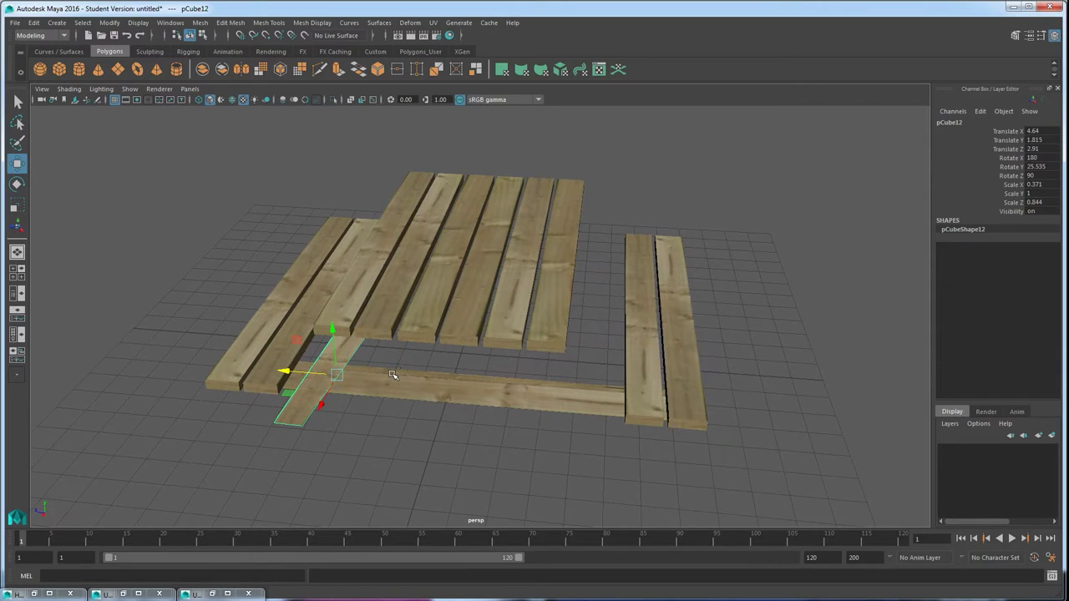
pyautogui.hotkey('ctrl', 'd')
pyautogui.moveTo(285, 373); pyautogui.dragTo(614, 420)
# Step: Set the copied leg's rotation to X 0, Y 0 and Z 90
pyautogui.press('e')
pyautogui.moveTo(481, 414); pyautogui.dragTo(539, 423)
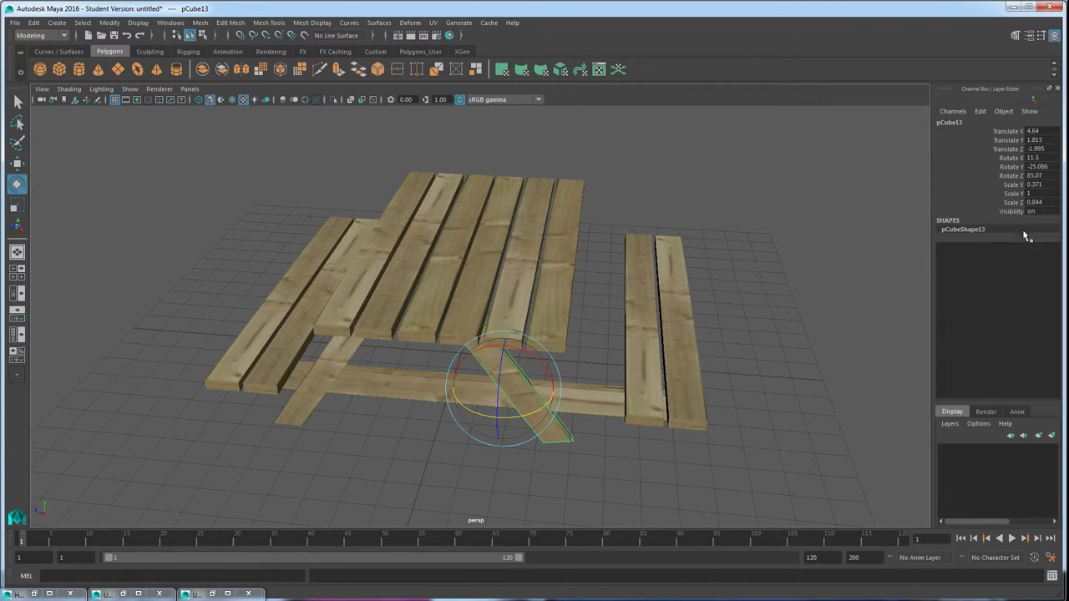
pyautogui.doubleClick(1034, 176)
pyautogui.press('Return')
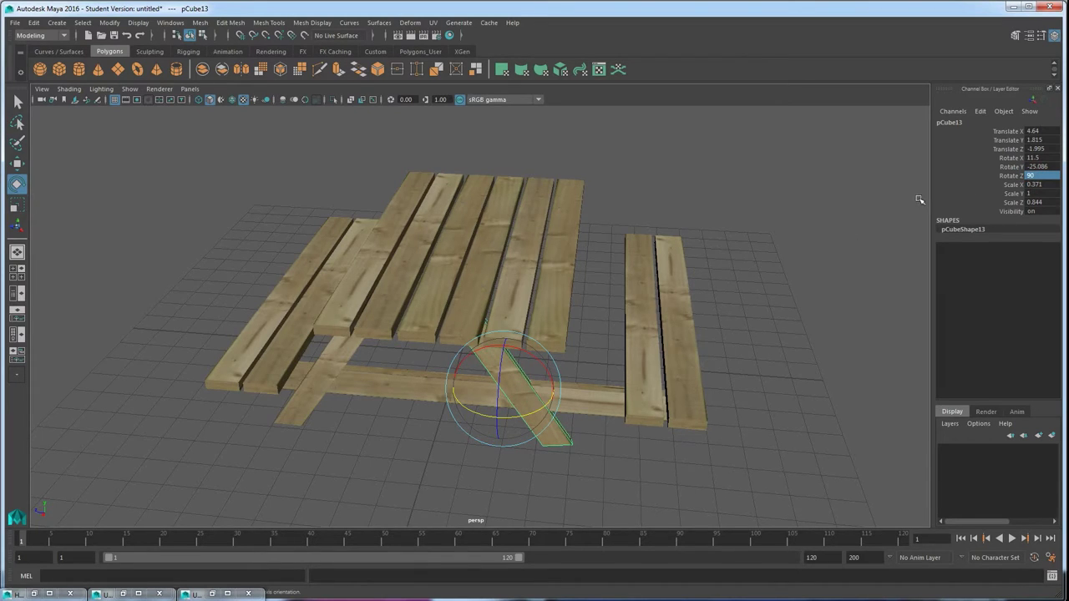
pyautogui.moveTo(1036, 158); pyautogui.dragTo(1041, 166)
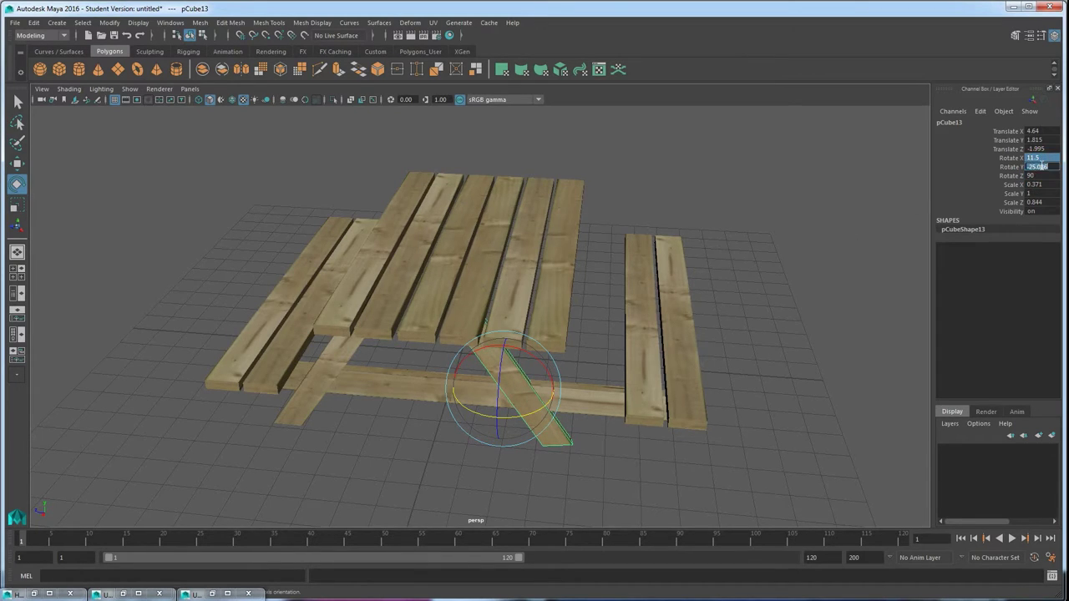
pyautogui.write('0')
pyautogui.press('Return')
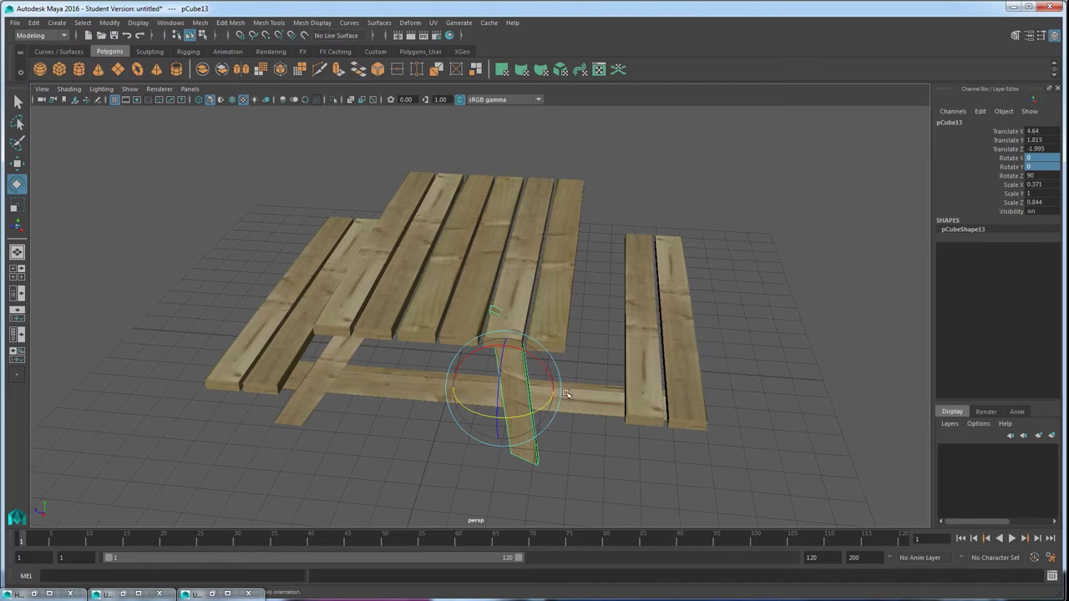
# Step: Tilt the copied leg to mirror the first, at about Y -25.65°, and move it to about Z -3.95
pyautogui.moveTo(543, 370); pyautogui.dragTo(515, 358)
pyautogui.keyDown('alt'); pyautogui.moveTo(530, 369); pyautogui.dragTo(526, 338); pyautogui.keyUp('alt')
pyautogui.moveTo(563, 293); pyautogui.dragTo(566, 354)
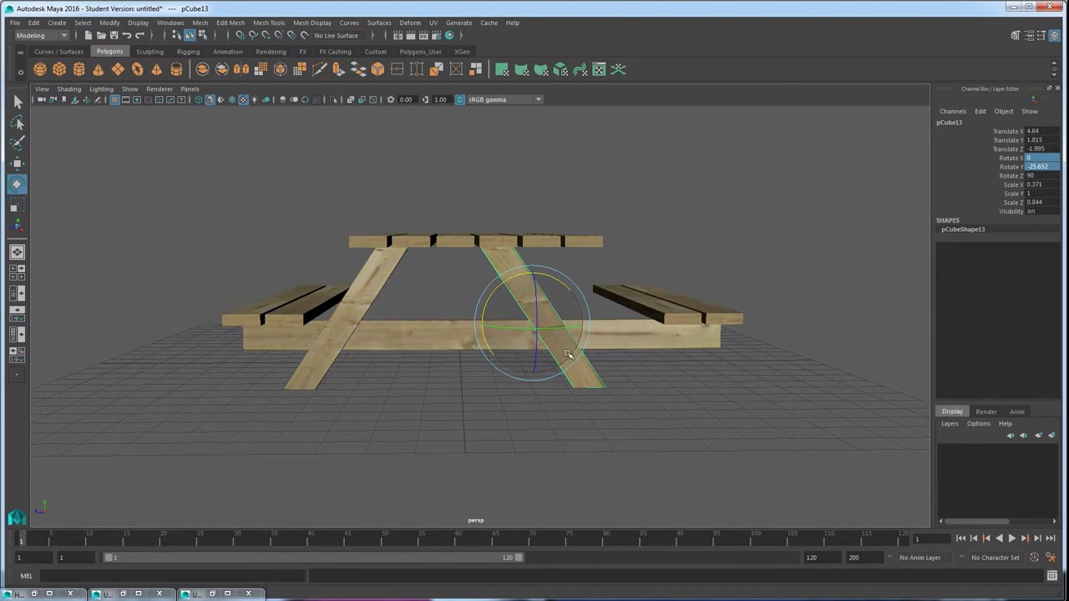
pyautogui.press('w')
pyautogui.moveTo(486, 324); pyautogui.dragTo(519, 357)
# Step: Duplicate the lower cross beam and raise the copy beneath the tabletop, to about Y 3.66
pyautogui.click(519, 357)
pyautogui.keyDown('alt'); pyautogui.moveTo(517, 409); pyautogui.dragTo(513, 389); pyautogui.keyUp('alt')
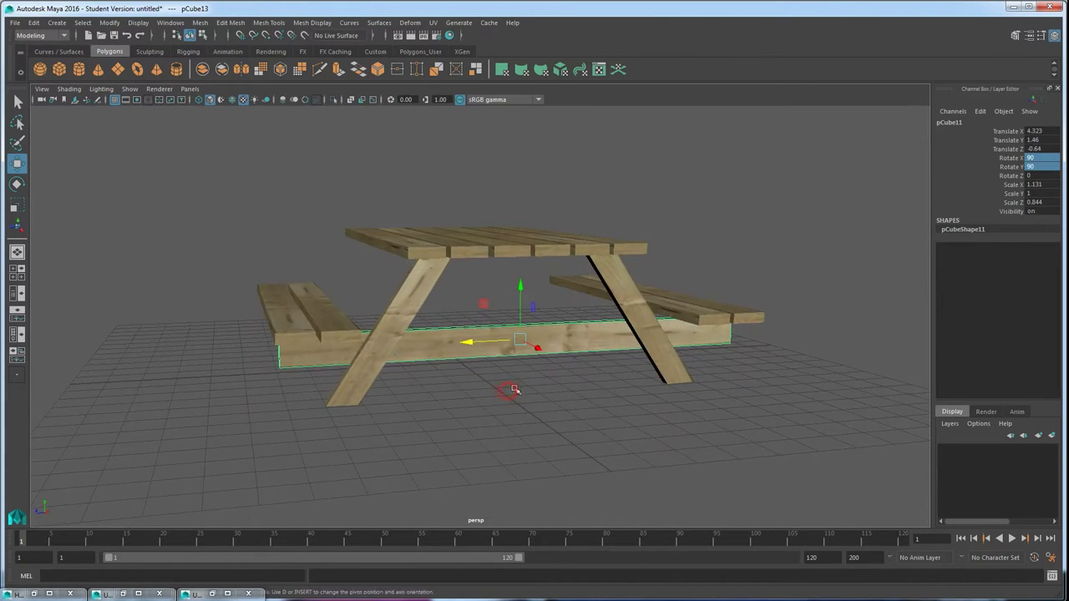
pyautogui.hotkey('ctrl', 'd')
pyautogui.moveTo(519, 289); pyautogui.dragTo(519, 213)
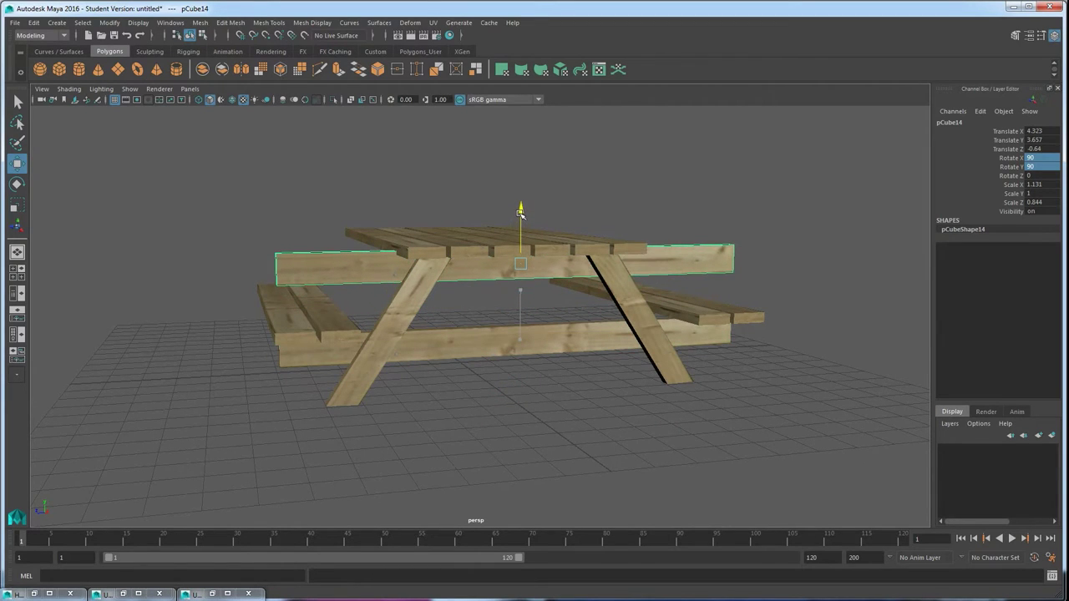
# Step: Scale the upper beam to fit under the tabletop, at about X 0.58, Y 0.78 and Z 0.66
pyautogui.press('r')
pyautogui.moveTo(521, 267); pyautogui.dragTo(470, 281)
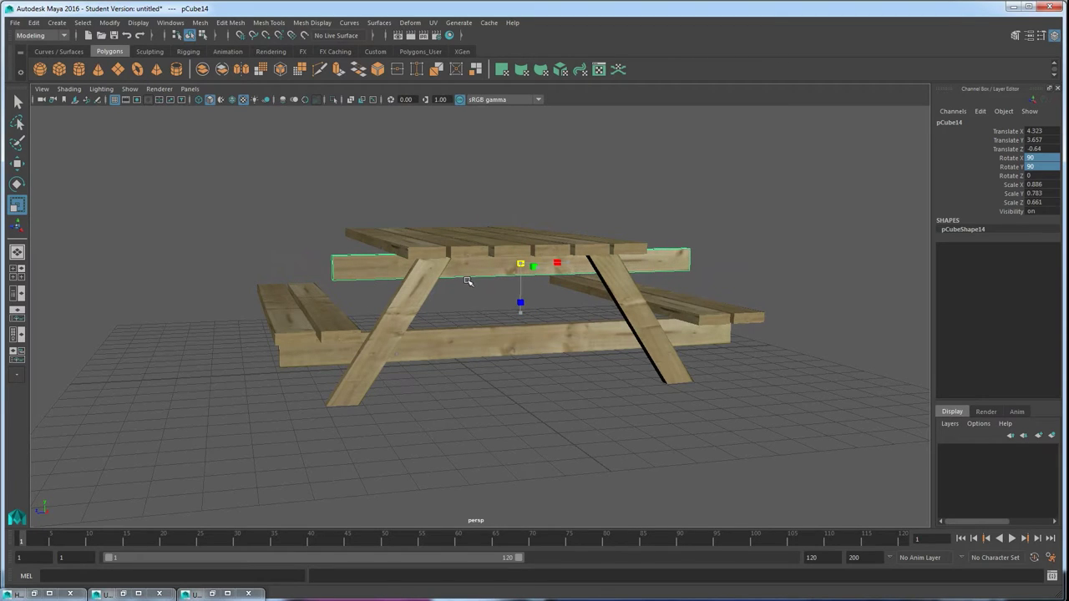
pyautogui.moveTo(567, 262); pyautogui.dragTo(545, 287)
pyautogui.click(699, 239)
pyautogui.keyDown('alt'); pyautogui.moveTo(652, 305); pyautogui.dragTo(507, 314); pyautogui.keyUp('alt')
# Step: Duplicate both legs and both cross beams together and move the copies along X to the table's opposite end, the leg at about X -4.35
pyautogui.click(476, 287)
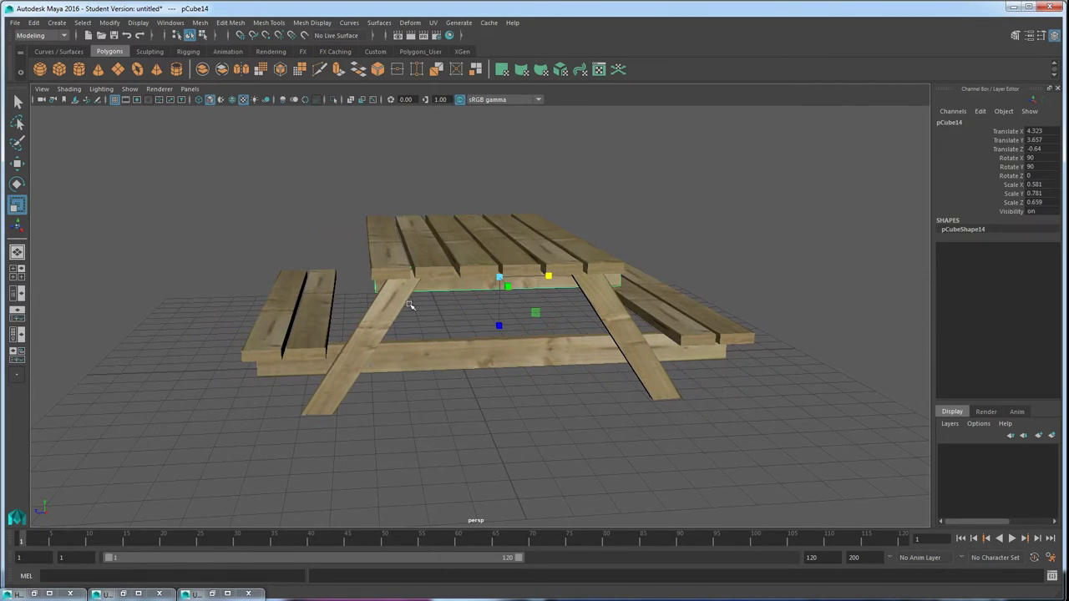
pyautogui.click(393, 303)
pyautogui.click(501, 351)
pyautogui.click(612, 320)
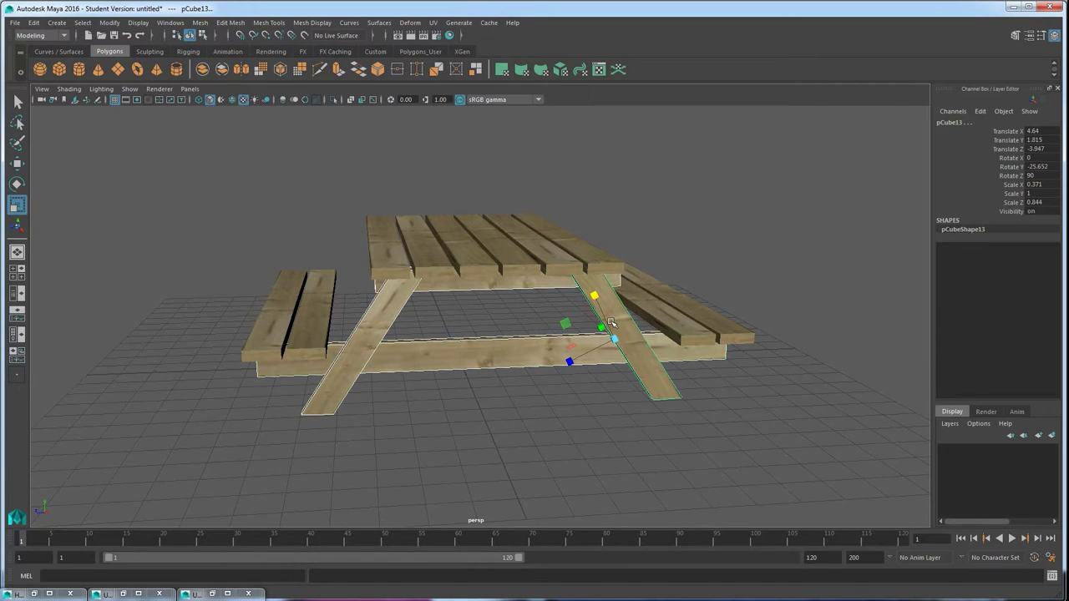
pyautogui.hotkey('ctrl', 'd')
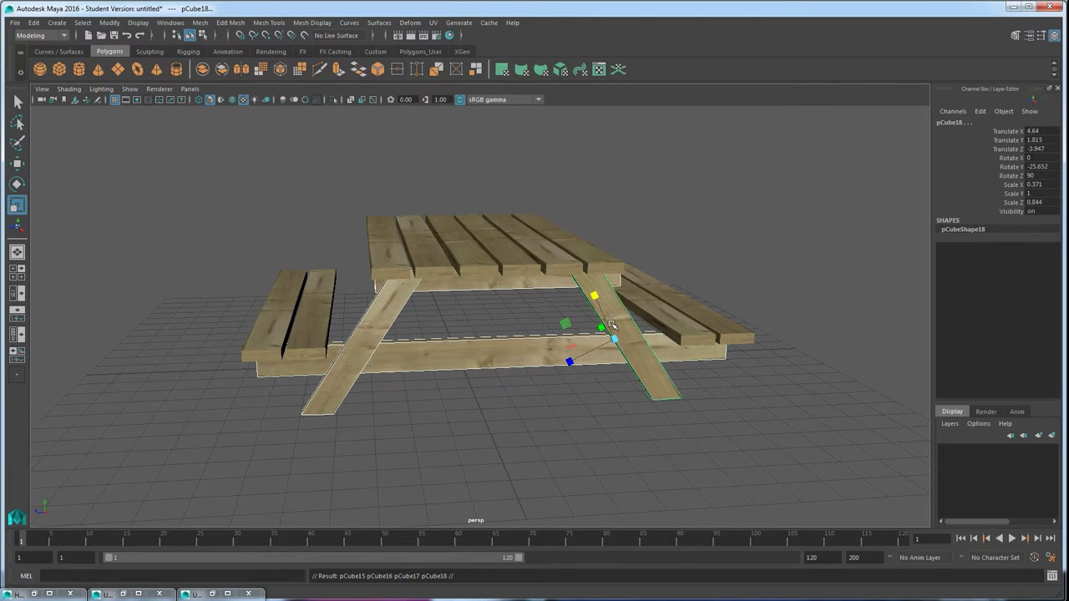
pyautogui.press('w')
pyautogui.keyDown('alt'); pyautogui.moveTo(585, 355); pyautogui.dragTo(628, 368); pyautogui.keyUp('alt')
pyautogui.moveTo(647, 302); pyautogui.dragTo(515, 298)
pyautogui.keyDown('alt'); pyautogui.moveTo(603, 325); pyautogui.dragTo(606, 325); pyautogui.keyUp('alt')
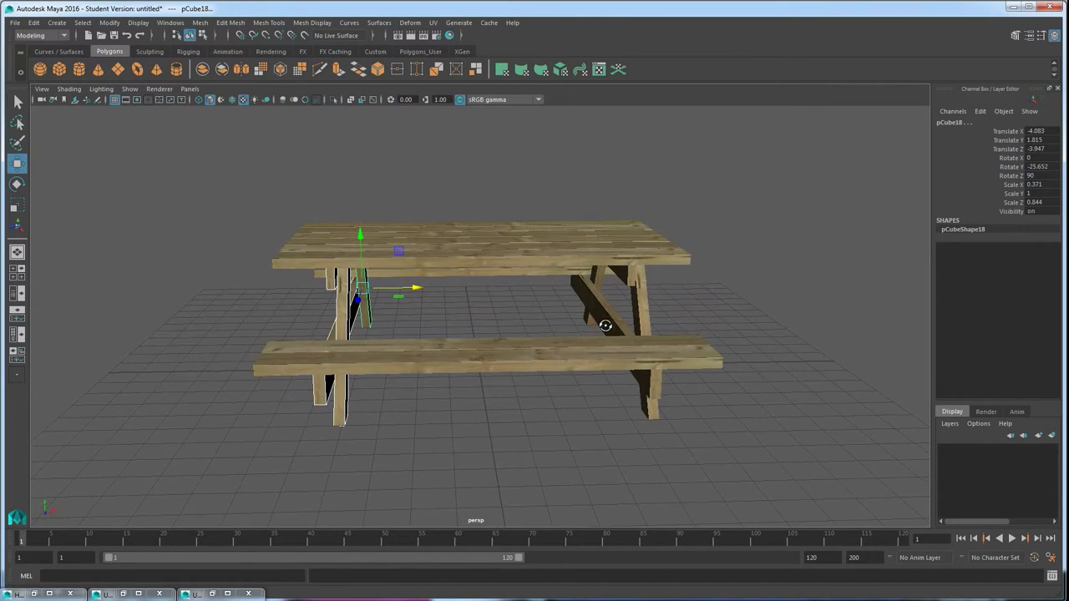
pyautogui.keyDown('alt'); pyautogui.moveTo(468, 328); pyautogui.dragTo(334, 291); pyautogui.keyUp('alt')
# Step: Move the copied upper and lower cross beams along X to the inner side of the copied legs
pyautogui.click(318, 279)
pyautogui.keyDown('shift'); pyautogui.click(303, 371); pyautogui.keyUp('shift')
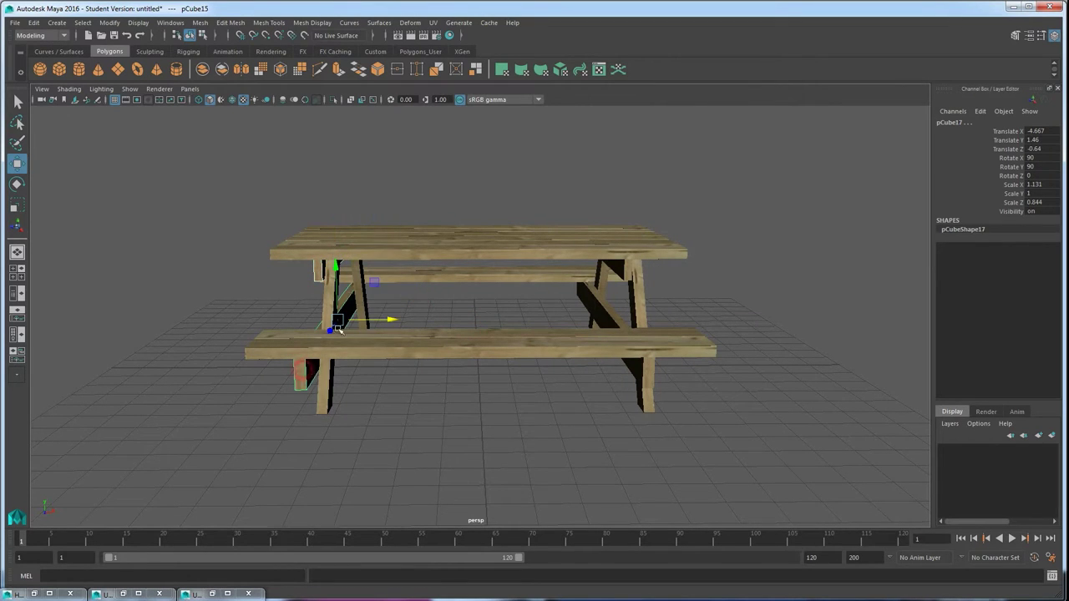
pyautogui.moveTo(387, 318)
pyautogui.mouseDown()
pyautogui.moveTo(437, 312)
pyautogui.moveTo(409, 310)
pyautogui.moveTo(405, 350)
pyautogui.moveTo(409, 371)
pyautogui.moveTo(430, 359)
pyautogui.moveTo(418, 365)
pyautogui.moveTo(438, 370)
pyautogui.moveTo(518, 312)
pyautogui.mouseUp()
pyautogui.click(410, 375)
# Step: Examine the assembled table from several sides, the lower cross beam's UV layout over the plank texture, and the tabletop edges
pyautogui.scroll(-4, 437, 371)
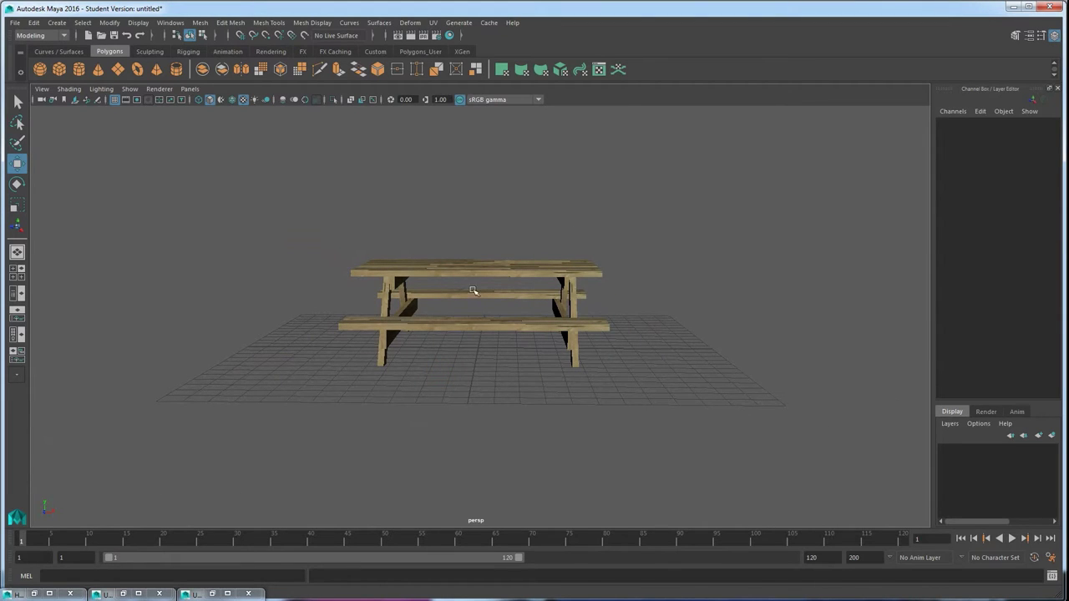
pyautogui.keyDown('alt'); pyautogui.moveTo(390, 298); pyautogui.dragTo(373, 349); pyautogui.keyUp('alt')
pyautogui.keyDown('alt'); pyautogui.moveTo(400, 353); pyautogui.dragTo(377, 381, button='middle'); pyautogui.keyUp('alt')
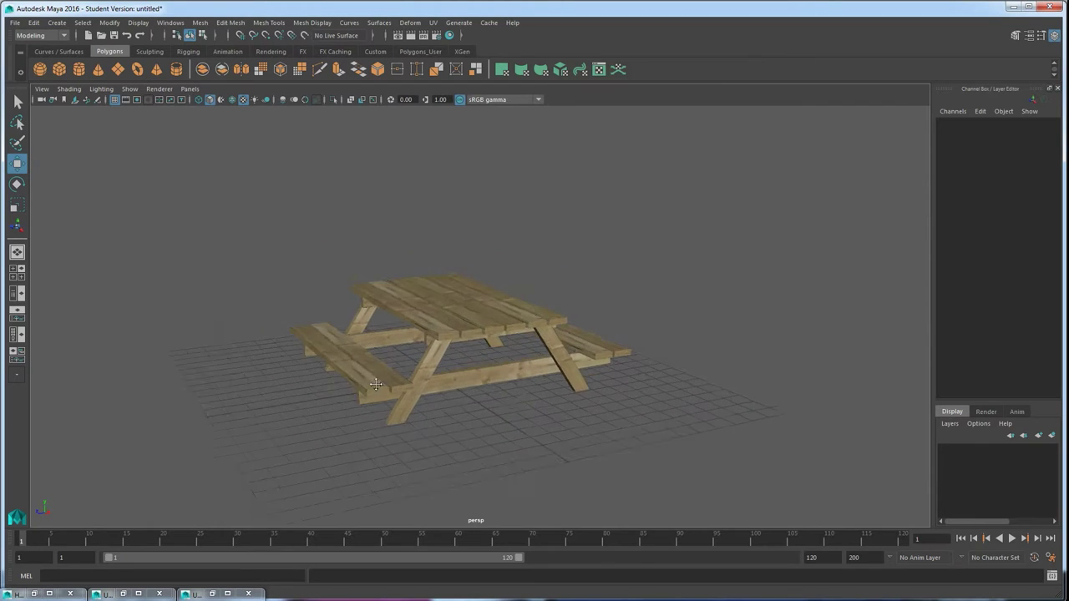
pyautogui.scroll(4, 374, 380)
pyautogui.keyDown('alt'); pyautogui.moveTo(362, 379); pyautogui.dragTo(467, 354); pyautogui.keyUp('alt')
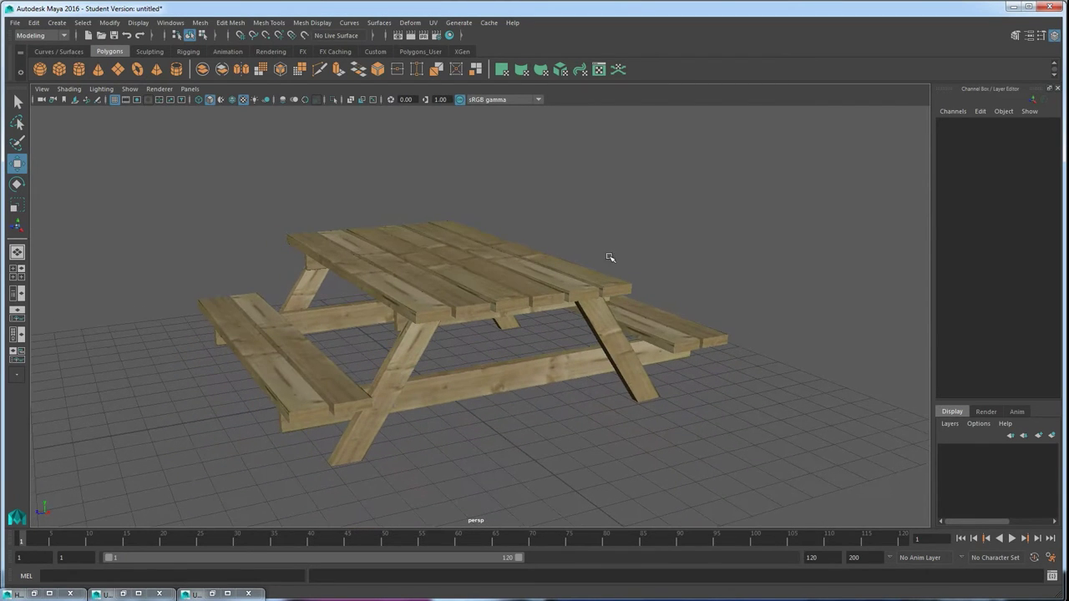
pyautogui.click(485, 384)
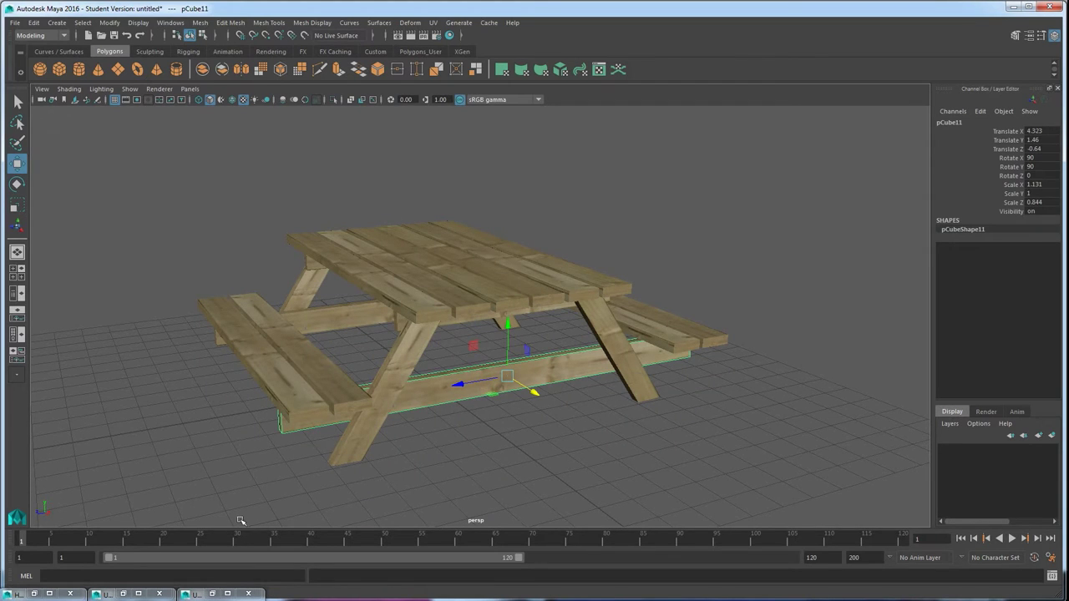
pyautogui.click(210, 594)
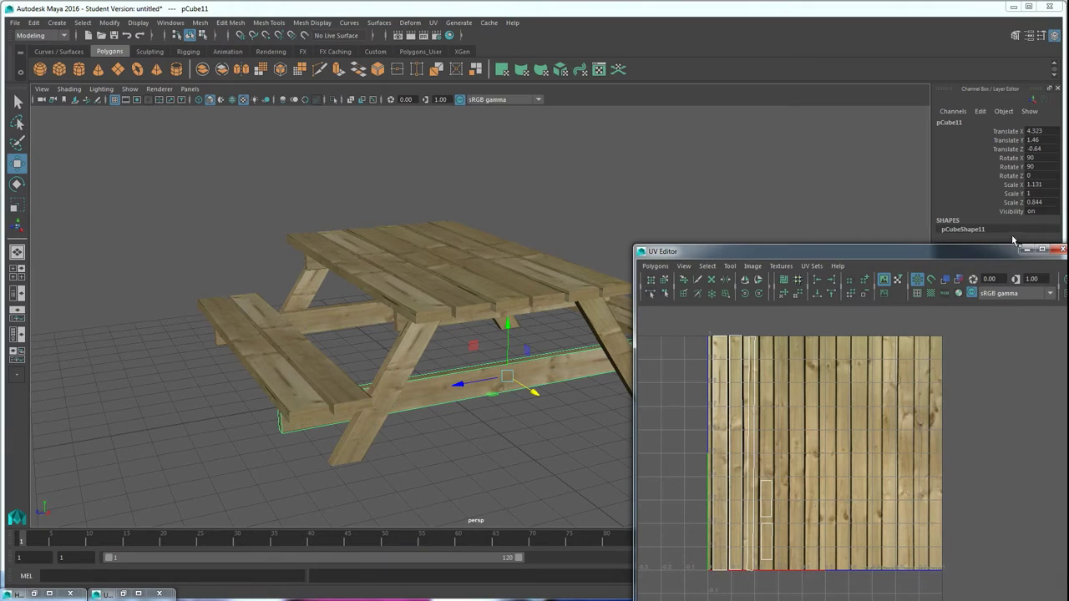
pyautogui.click(1054, 251)
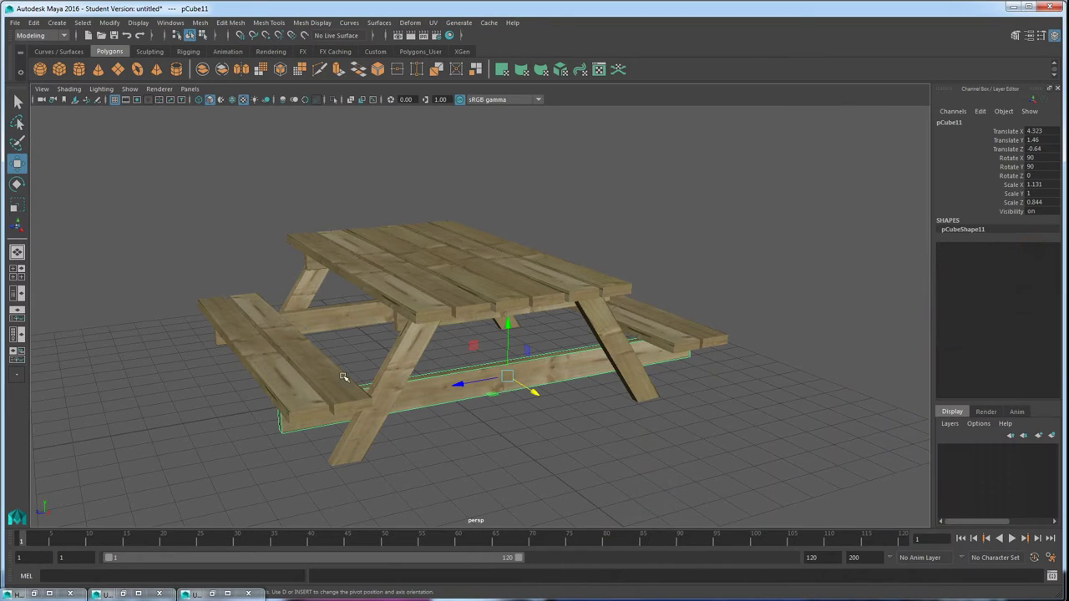
pyautogui.moveTo(520, 446)
pyautogui.keyDown('alt'); pyautogui.mouseDown()
pyautogui.moveTo(565, 465)
pyautogui.moveTo(529, 456)
pyautogui.mouseUp(); pyautogui.keyUp('alt')
pyautogui.click(558, 459)
pyautogui.scroll(5, 481, 413)
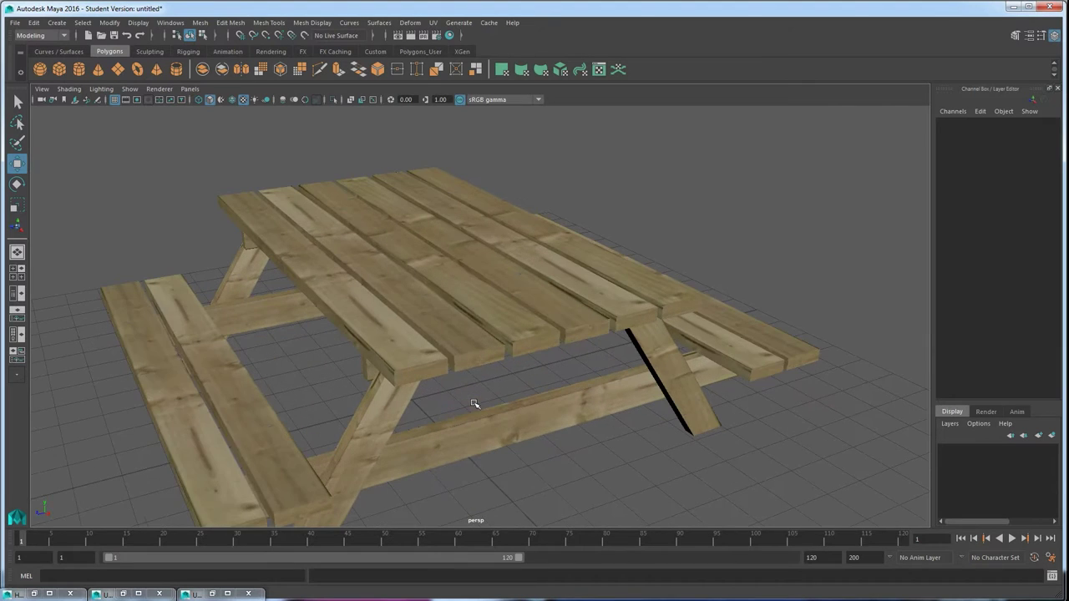
pyautogui.click(399, 362)
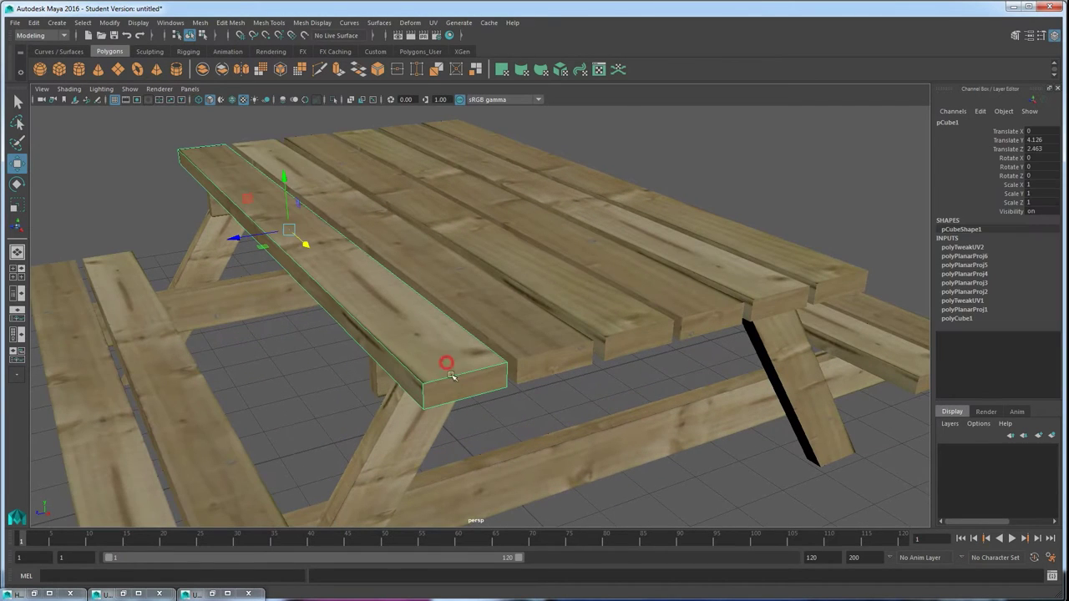
# Step: Bevel all the table's planks, legs and beams with a fractional width of 0.5 and 1 segment, and check the edges
pyautogui.scroll(-5, 446, 387)
pyautogui.moveTo(709, 478); pyautogui.dragTo(271, 196)
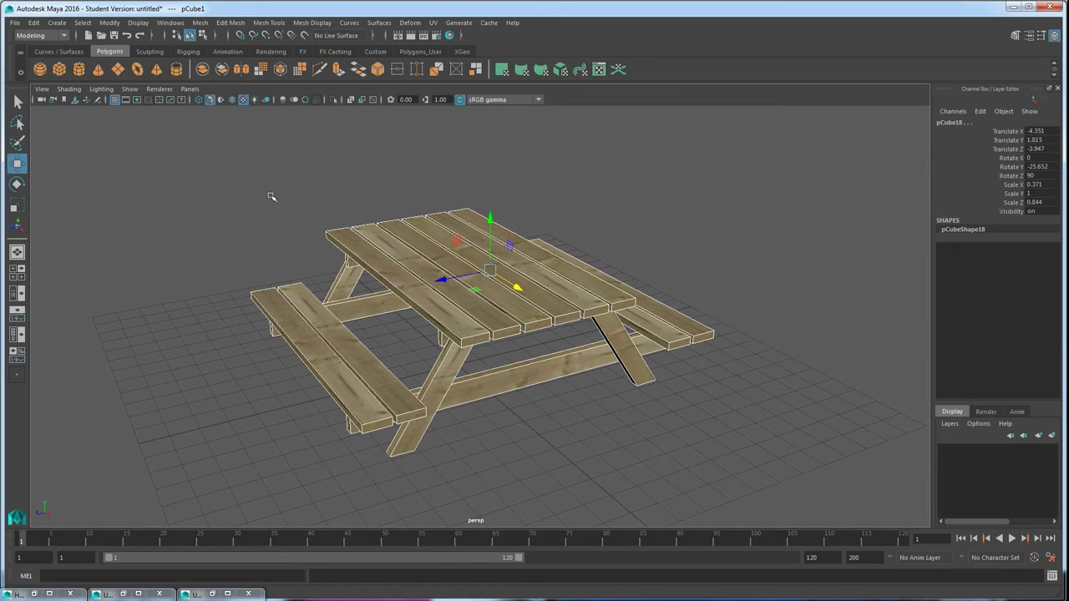
pyautogui.click(231, 23)
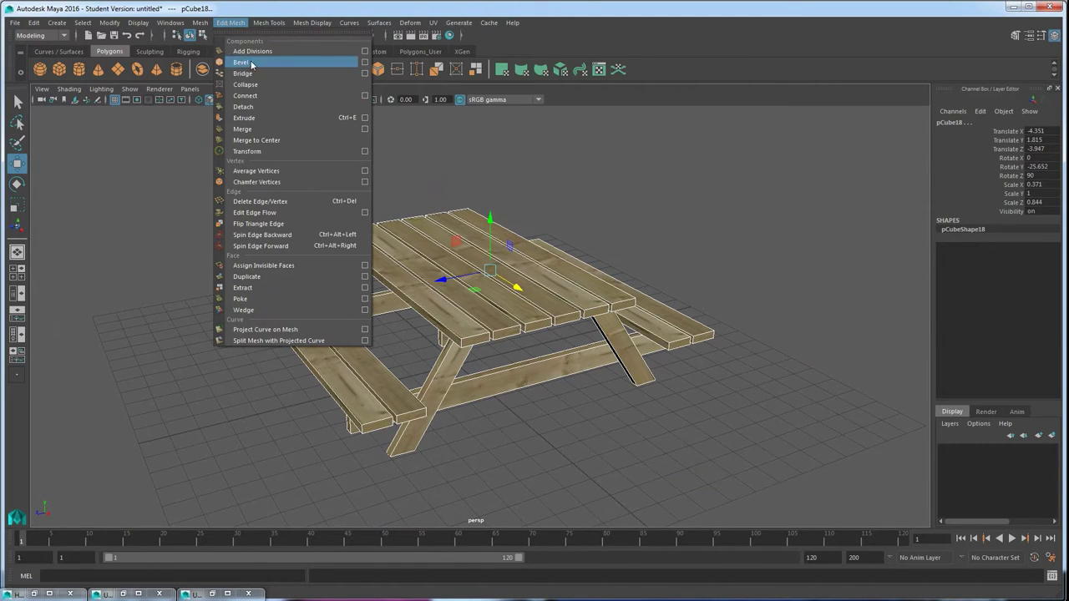
pyautogui.click(365, 64)
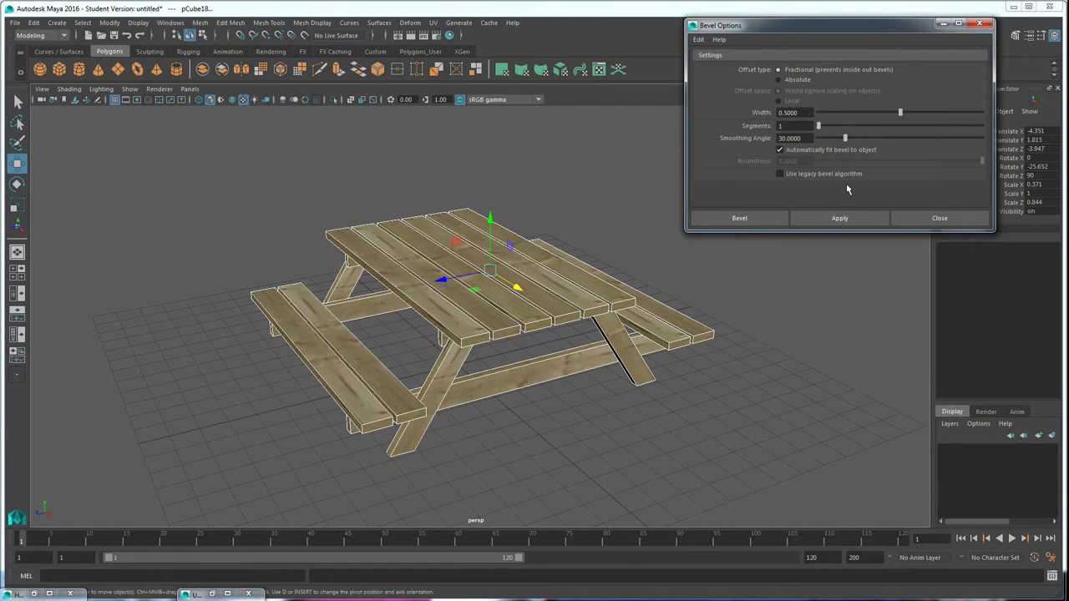
pyautogui.click(823, 220)
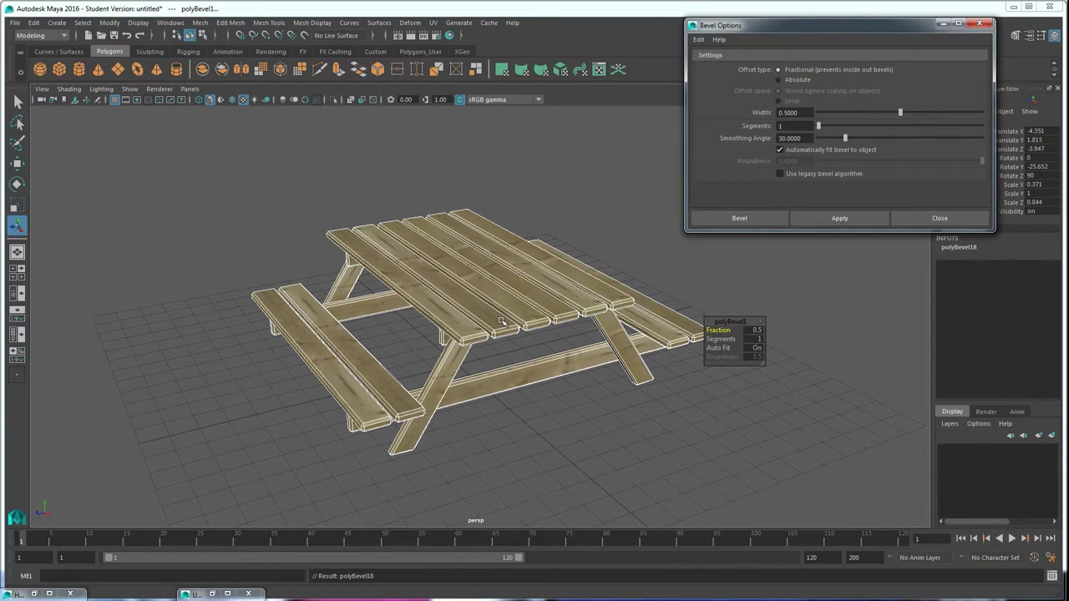
pyautogui.click(560, 435)
pyautogui.keyDown('alt'); pyautogui.moveTo(444, 411); pyautogui.dragTo(466, 402); pyautogui.keyUp('alt')
pyautogui.scroll(4, 429, 415)
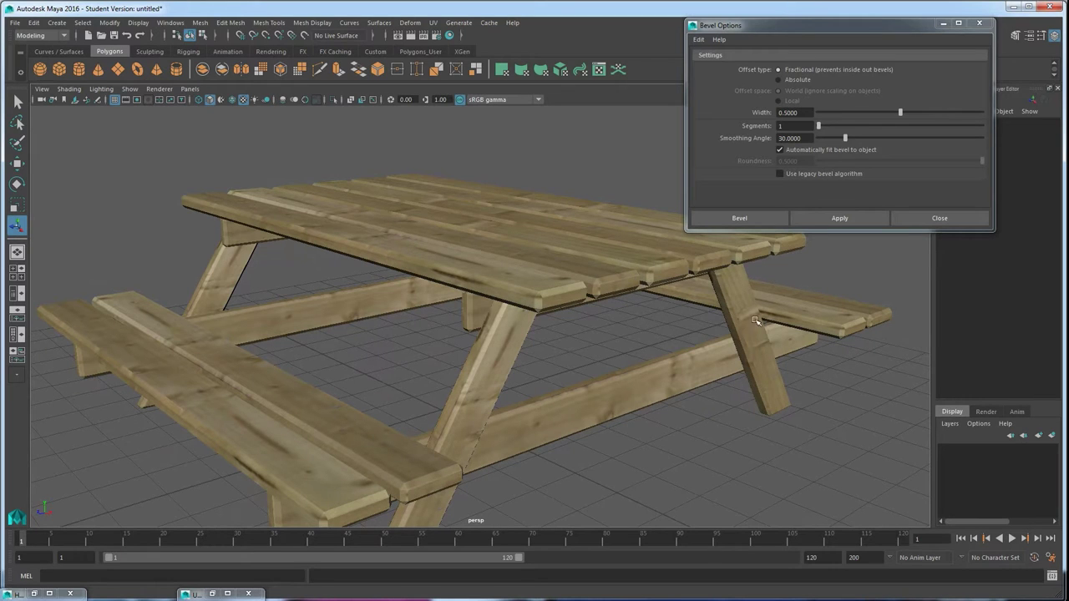
pyautogui.scroll(-2, 720, 350)
pyautogui.scroll(-2, 422, 377)
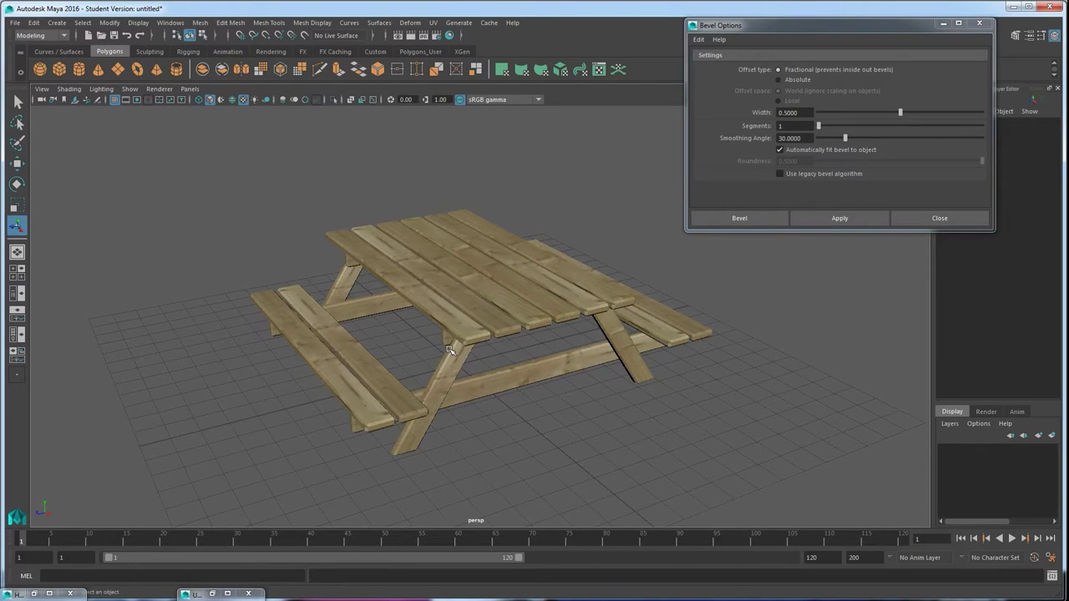
pyautogui.moveTo(448, 355)
pyautogui.keyDown('alt'); pyautogui.mouseDown()
pyautogui.moveTo(506, 368)
pyautogui.moveTo(481, 379)
pyautogui.moveTo(451, 430)
pyautogui.moveTo(465, 351)
pyautogui.mouseUp(); pyautogui.keyUp('alt')
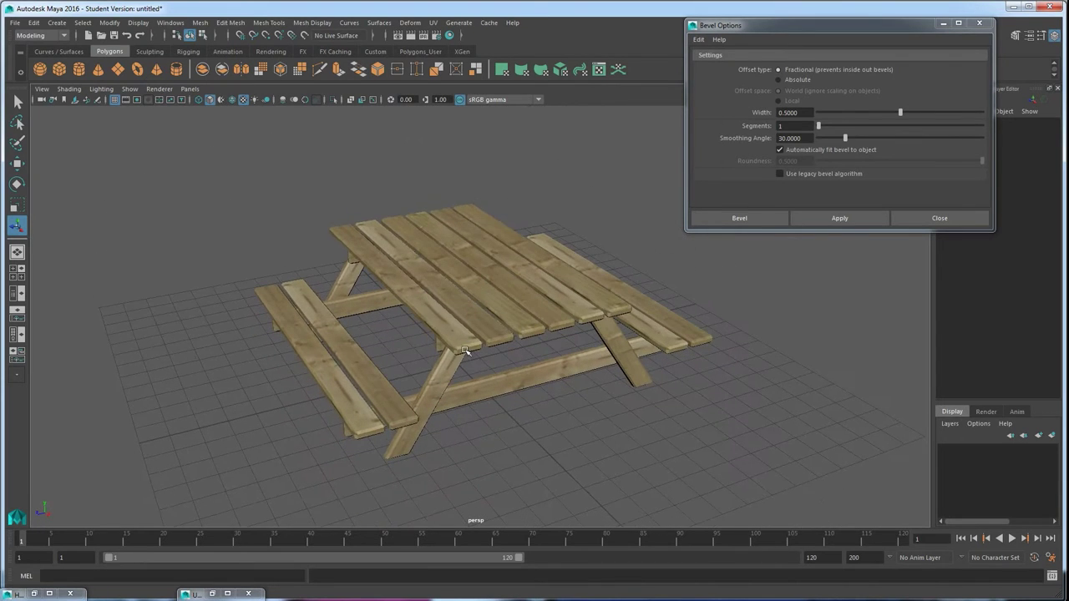
# Step: Create a polygon cylinder with radius 1 and height 2 and raise it above the tabletop to about Y 5.29
pyautogui.click(80, 70)
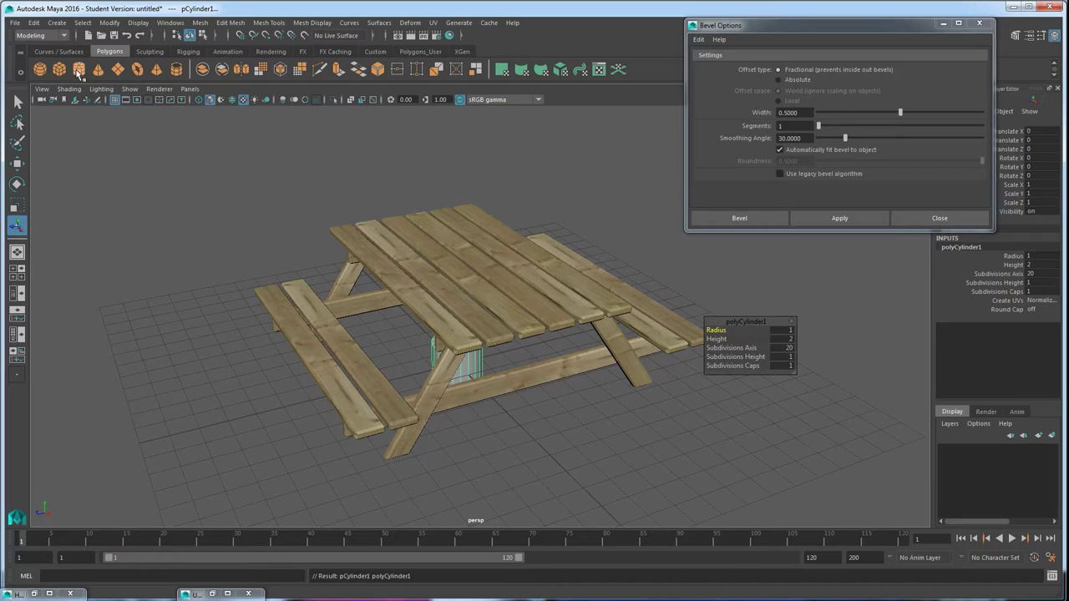
pyautogui.keyDown('alt'); pyautogui.moveTo(327, 267); pyautogui.dragTo(448, 188); pyautogui.keyUp('alt')
pyautogui.press('w')
pyautogui.keyDown('alt'); pyautogui.moveTo(448, 234); pyautogui.dragTo(449, 261); pyautogui.keyUp('alt')
pyautogui.scroll(7, 449, 277)
pyautogui.keyDown('alt'); pyautogui.moveTo(448, 276); pyautogui.dragTo(487, 404, button='middle'); pyautogui.keyUp('alt')
pyautogui.keyDown('alt'); pyautogui.moveTo(487, 403); pyautogui.dragTo(471, 357); pyautogui.keyUp('alt')
pyautogui.keyDown('alt'); pyautogui.moveTo(473, 356); pyautogui.dragTo(473, 342, button='right'); pyautogui.keyUp('alt')
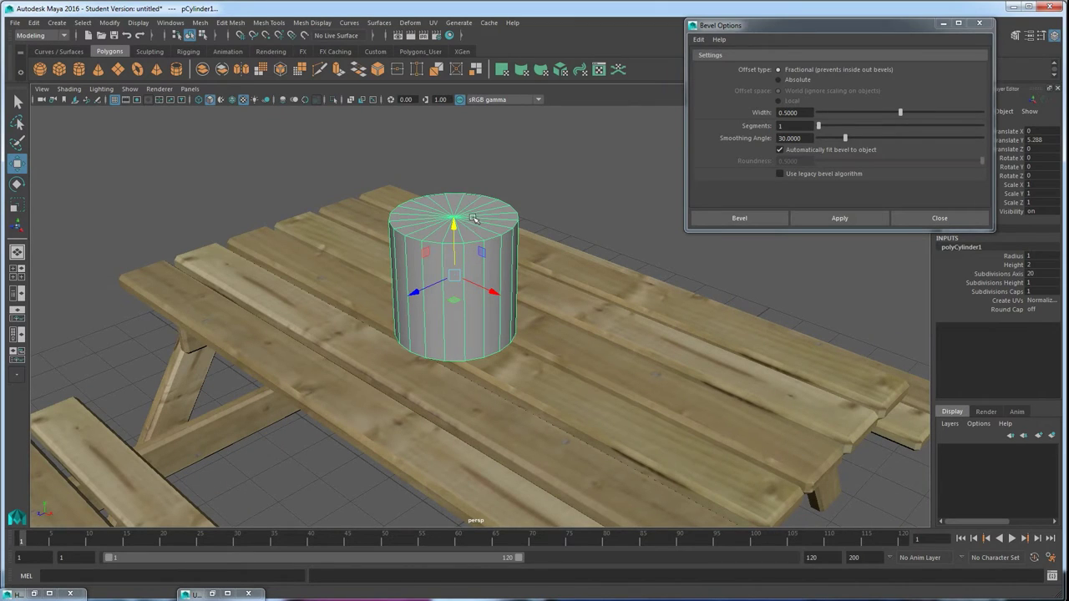
# Step: Set the cylinder's cap subdivisions to 3
pyautogui.click(1039, 293)
pyautogui.press('Return')
pyautogui.keyDown('alt'); pyautogui.moveTo(455, 267); pyautogui.dragTo(454, 183); pyautogui.keyUp('alt')
pyautogui.keyDown('alt'); pyautogui.moveTo(455, 241); pyautogui.dragTo(480, 345); pyautogui.keyUp('alt')
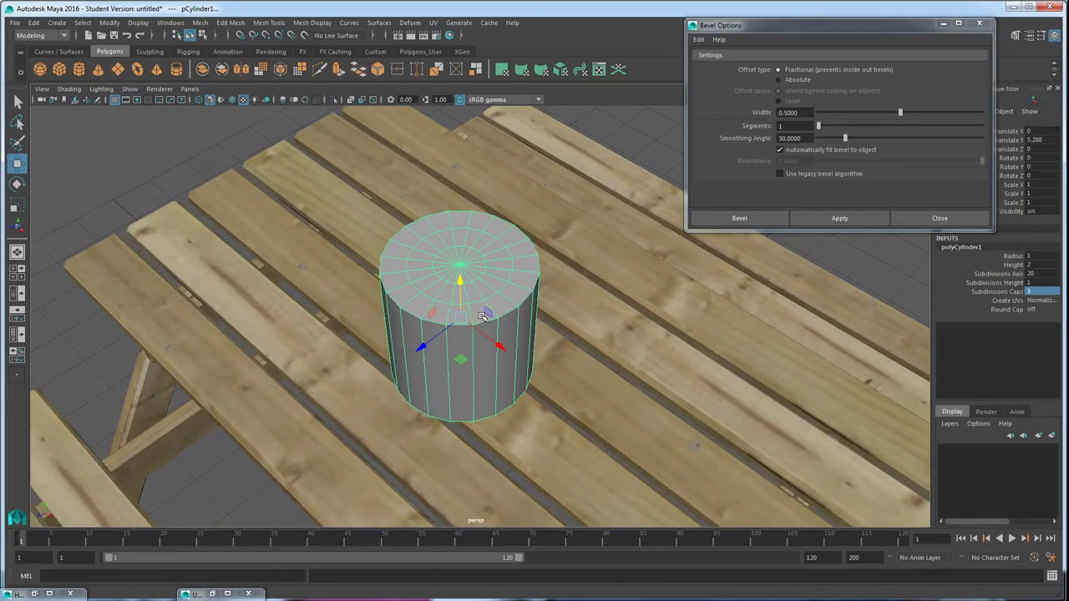
# Step: Select only the cylinder's top cap faces and lower them to flatten it into a thin disc
pyautogui.moveTo(499, 282); pyautogui.dragTo(491, 307, button='right')
pyautogui.keyDown('alt'); pyautogui.moveTo(491, 307); pyautogui.dragTo(460, 370); pyautogui.keyUp('alt')
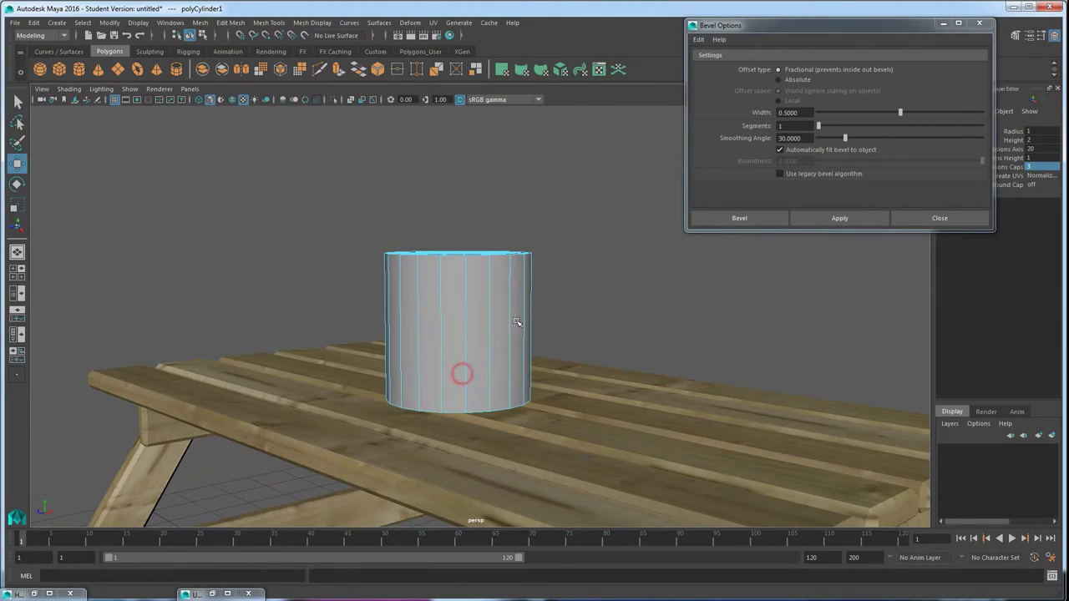
pyautogui.moveTo(574, 304); pyautogui.dragTo(298, 215)
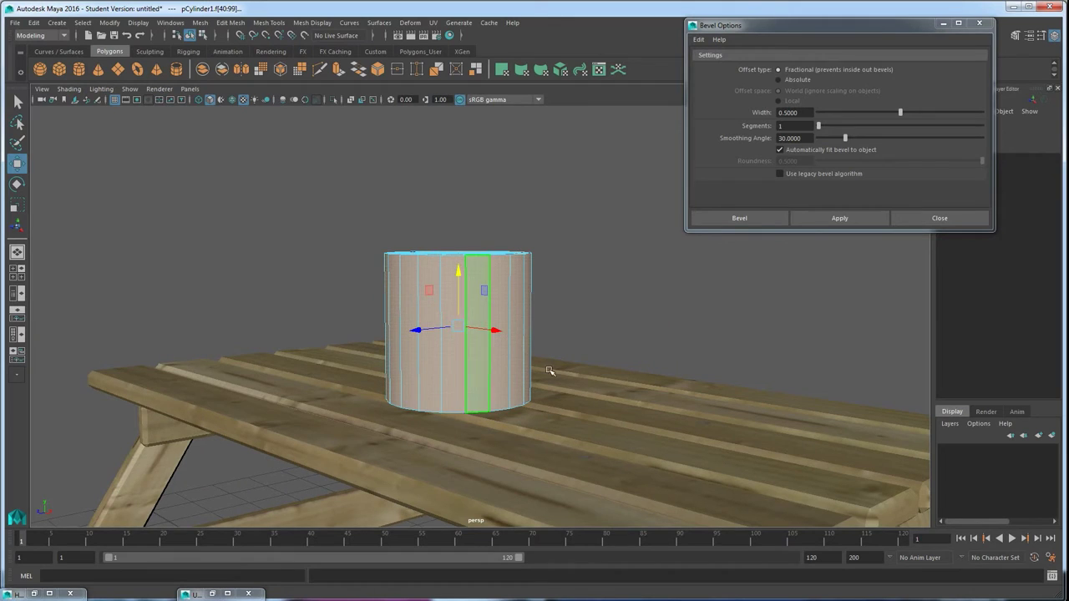
pyautogui.keyDown('alt'); pyautogui.moveTo(554, 341); pyautogui.dragTo(562, 365); pyautogui.keyUp('alt')
pyautogui.moveTo(716, 466); pyautogui.dragTo(212, 299)
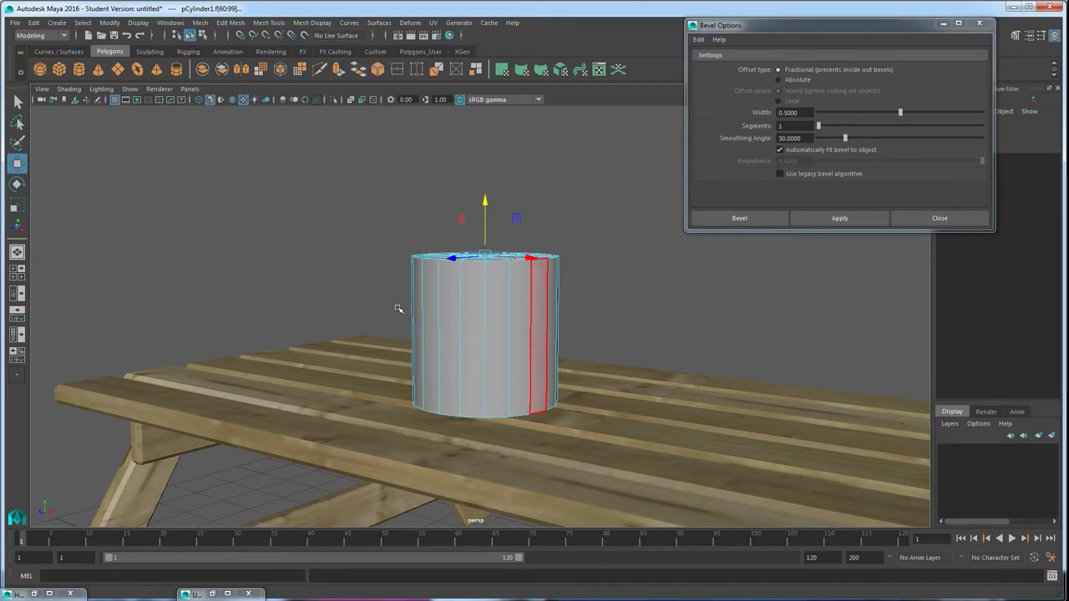
pyautogui.keyDown('alt'); pyautogui.moveTo(439, 332); pyautogui.dragTo(450, 358); pyautogui.keyUp('alt')
pyautogui.keyDown('alt'); pyautogui.moveTo(492, 386); pyautogui.dragTo(511, 348); pyautogui.keyUp('alt')
pyautogui.moveTo(486, 242); pyautogui.dragTo(485, 250)
pyautogui.keyDown('alt'); pyautogui.moveTo(506, 284); pyautogui.dragTo(505, 308); pyautogui.keyUp('alt')
pyautogui.keyDown('alt'); pyautogui.moveTo(506, 308); pyautogui.dragTo(517, 359, button='right'); pyautogui.keyUp('alt')
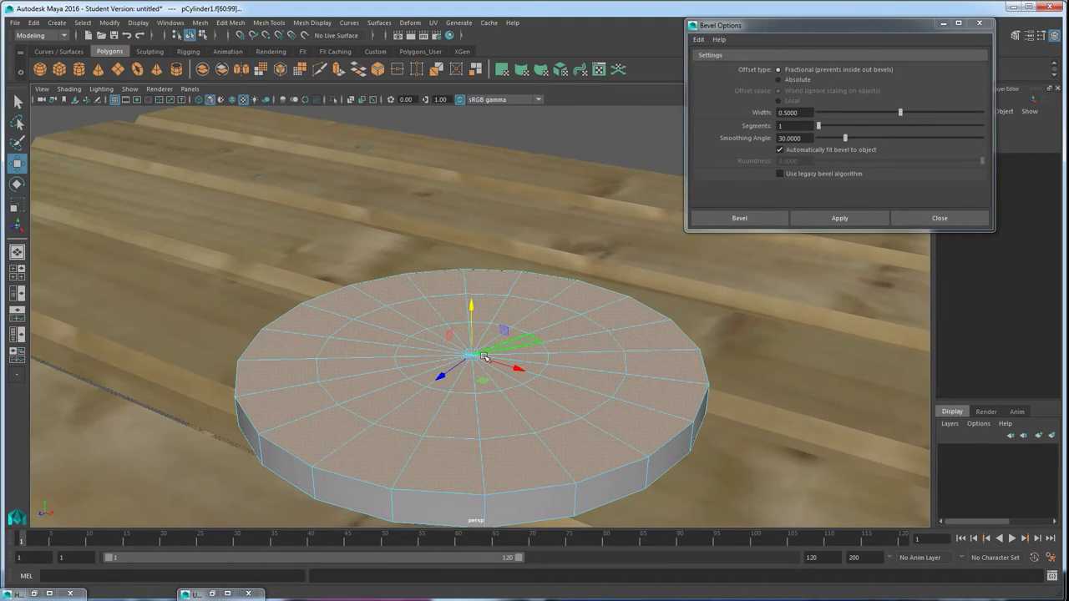
pyautogui.keyDown('alt'); pyautogui.moveTo(484, 358); pyautogui.dragTo(490, 363); pyautogui.keyUp('alt')
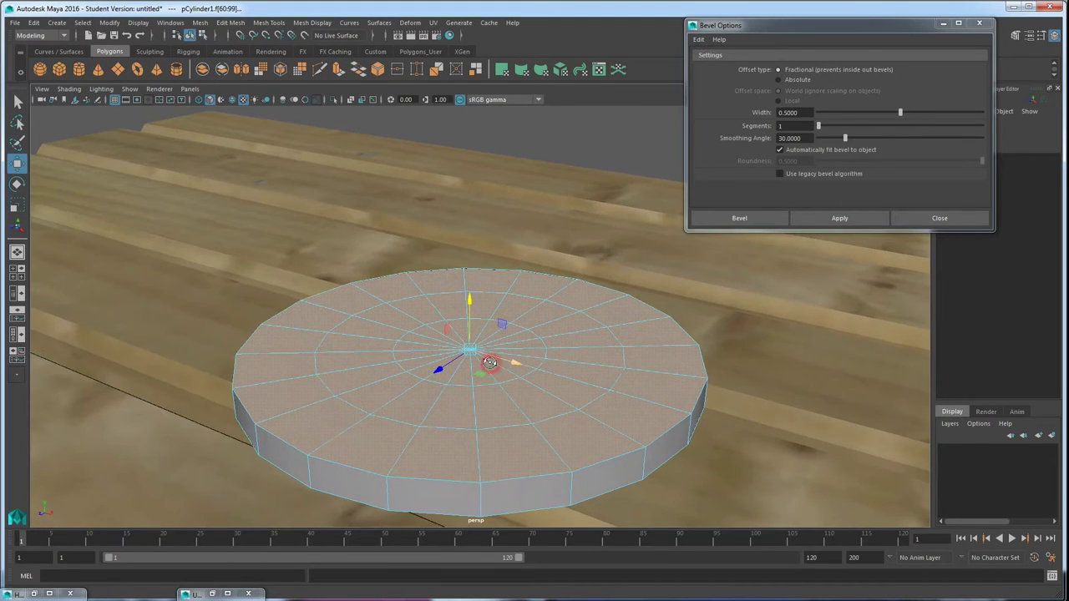
# Step: Scale the outer edge loop inside the disc's top cap out close to the rim and lower it slightly
pyautogui.moveTo(612, 380); pyautogui.dragTo(617, 281, button='right')
pyautogui.doubleClick(619, 377)
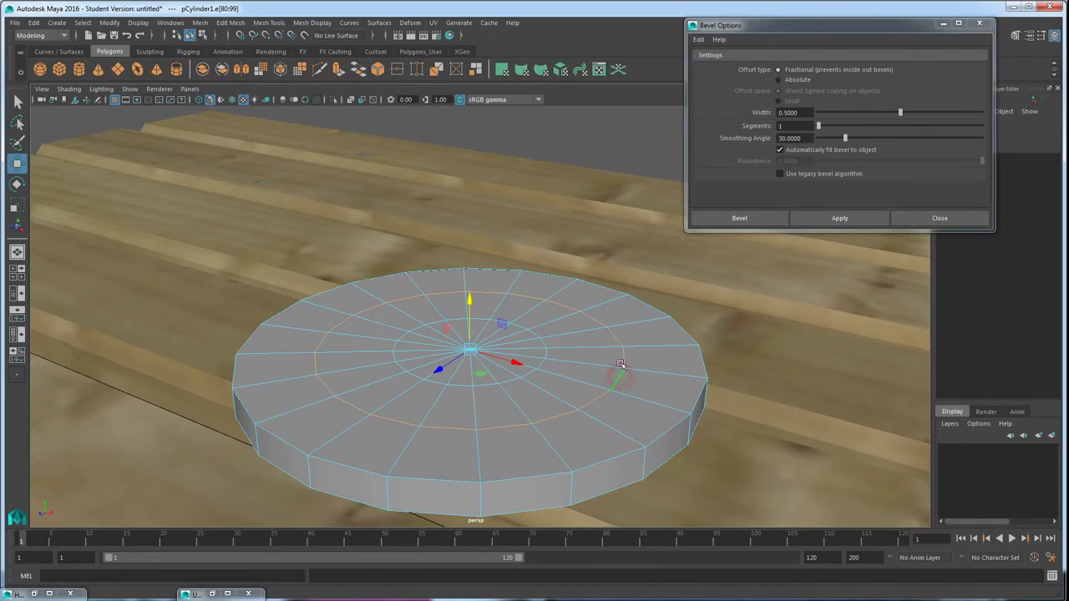
pyautogui.press('r')
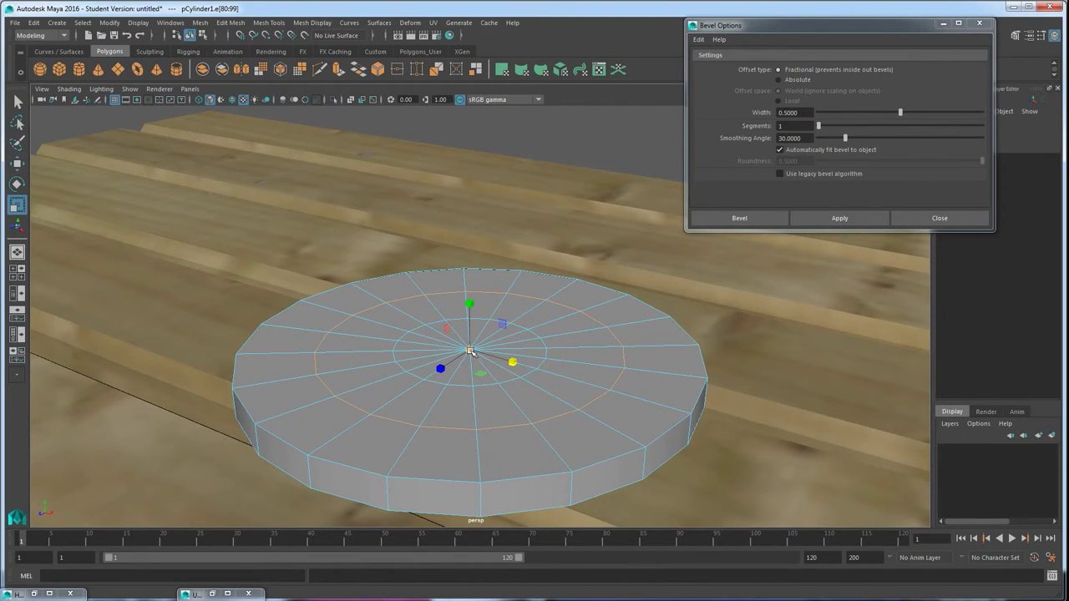
pyautogui.moveTo(470, 351); pyautogui.dragTo(534, 380)
pyautogui.press('w')
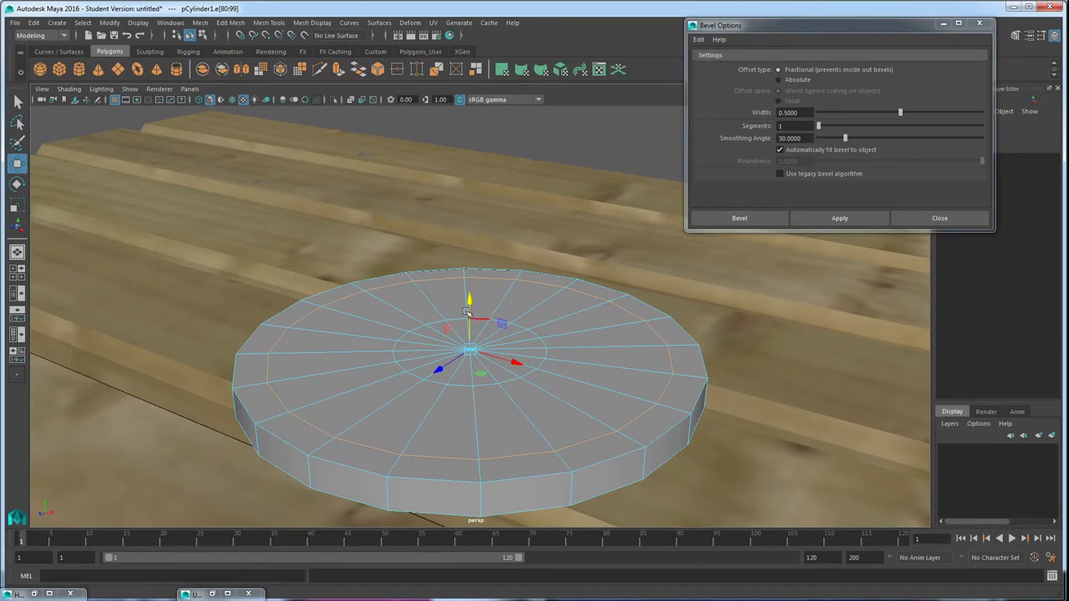
pyautogui.moveTo(468, 303); pyautogui.dragTo(469, 309)
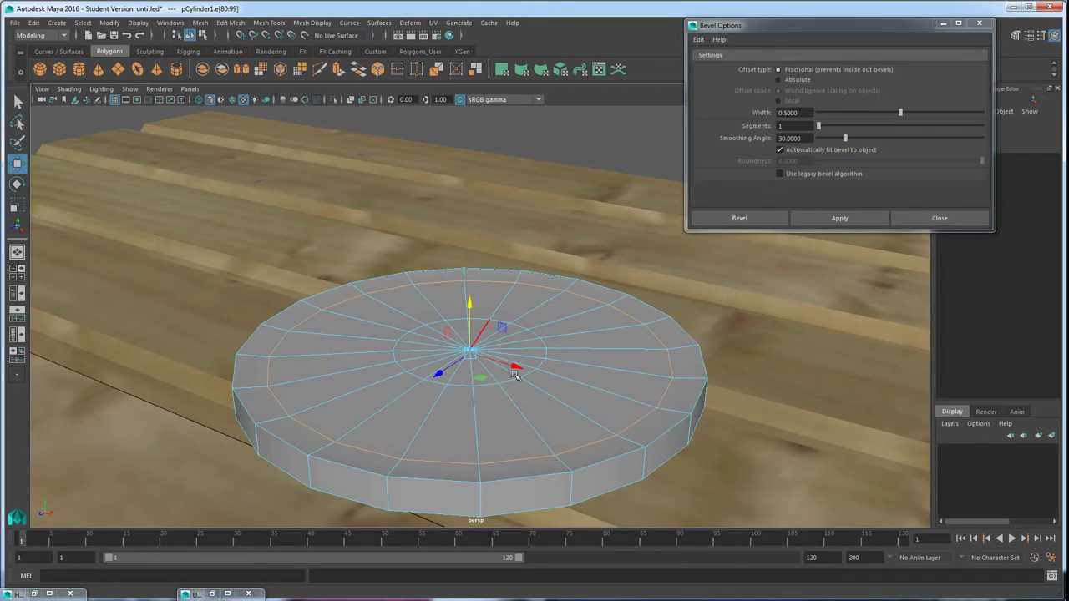
# Step: Scale the innermost edge loop of the disc's top cap outward and switch the disc to vertex selection
pyautogui.doubleClick(539, 364)
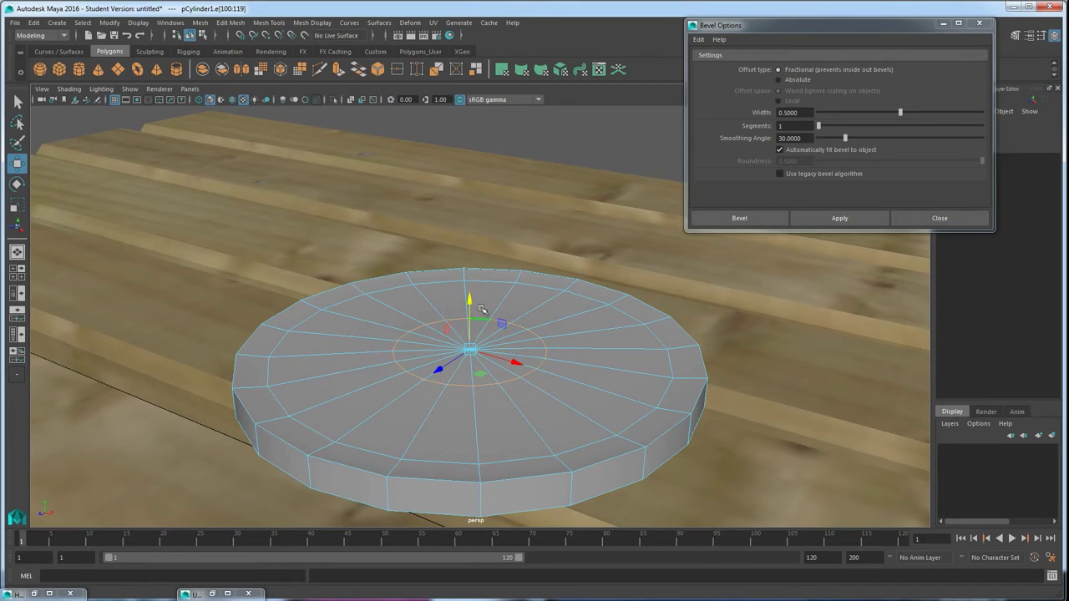
pyautogui.moveTo(470, 302); pyautogui.dragTo(470, 319)
pyautogui.hotkey('ctrl', 'z')
pyautogui.keyDown('alt'); pyautogui.moveTo(483, 357); pyautogui.dragTo(497, 336); pyautogui.keyUp('alt')
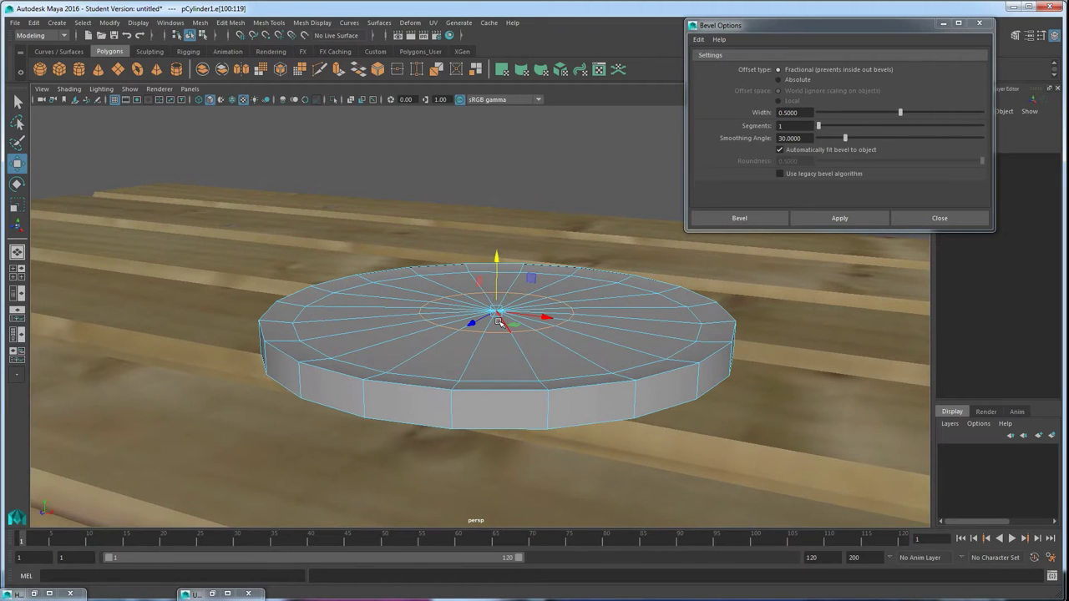
pyautogui.press('r')
pyautogui.moveTo(499, 309)
pyautogui.keyDown('alt'); pyautogui.mouseDown()
pyautogui.moveTo(504, 330)
pyautogui.moveTo(525, 307)
pyautogui.moveTo(499, 281)
pyautogui.moveTo(499, 294)
pyautogui.mouseUp(); pyautogui.keyUp('alt')
pyautogui.press('w')
pyautogui.scroll(3, 501, 305)
pyautogui.moveTo(519, 304); pyautogui.dragTo(485, 307, button='right')
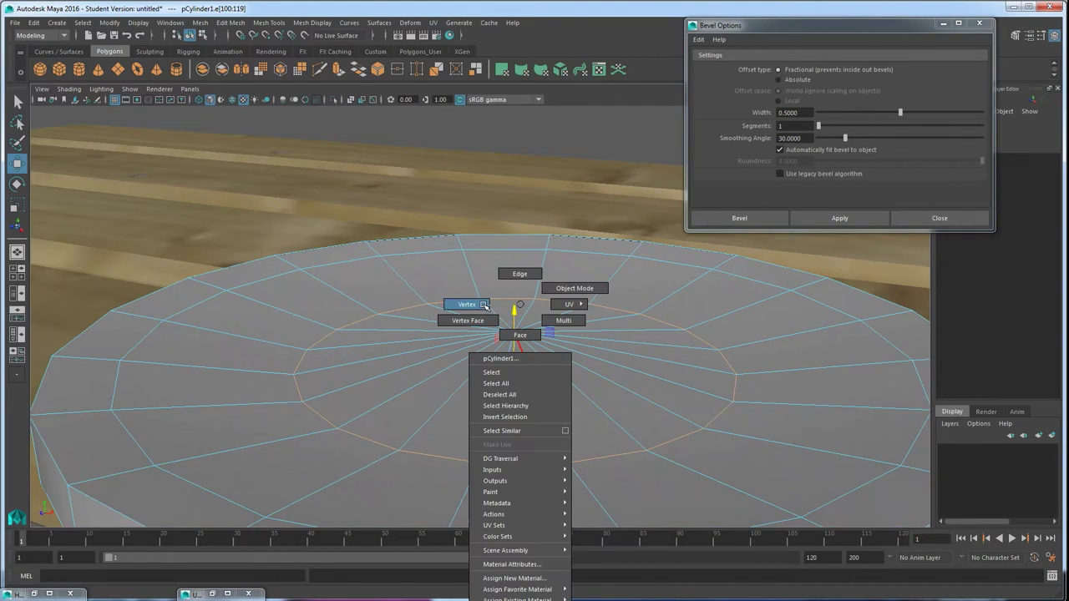
# Step: Select the centre vertex of the disc's top cap and lower it to the level of the inner edge loop
pyautogui.click(514, 353)
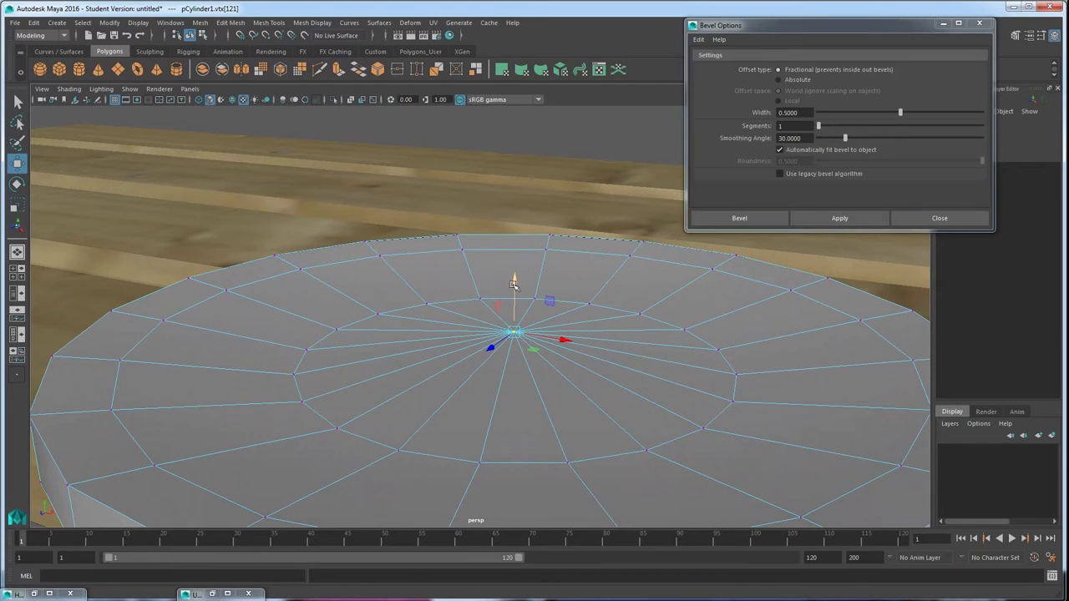
pyautogui.keyDown('alt'); pyautogui.moveTo(514, 314); pyautogui.dragTo(556, 254); pyautogui.keyUp('alt')
pyautogui.scroll(-5, 553, 306)
pyautogui.keyDown('alt'); pyautogui.moveTo(552, 305); pyautogui.dragTo(380, 390); pyautogui.keyUp('alt')
pyautogui.scroll(3, 483, 324)
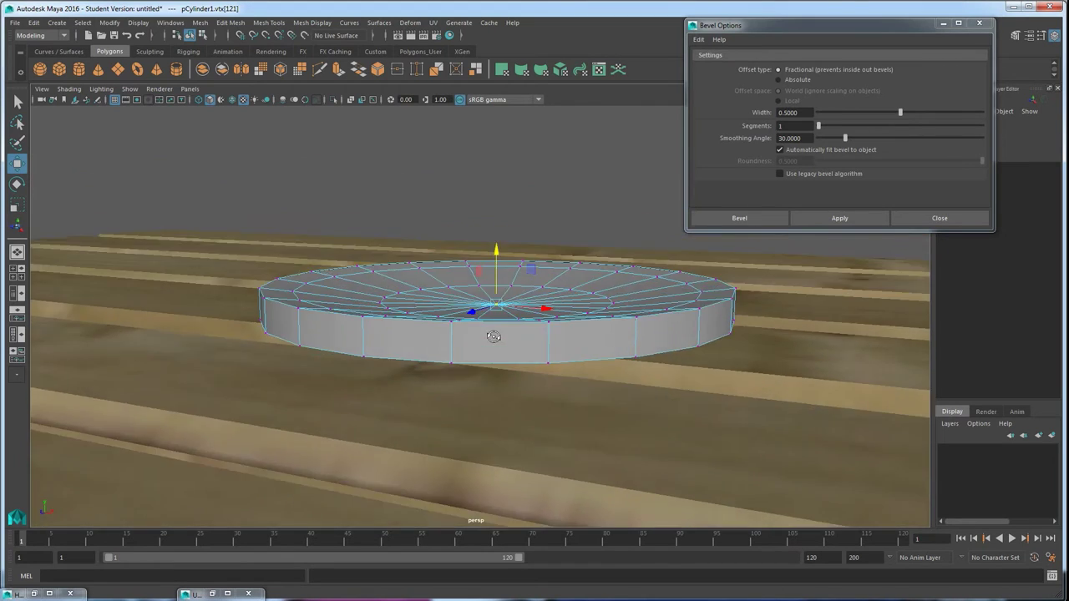
# Step: Raise the disc's outer bottom edge loop to thin the rim, and scale the neighbouring underside loop inward
pyautogui.moveTo(354, 394); pyautogui.dragTo(357, 275, button='right')
pyautogui.click(354, 408)
pyautogui.doubleClick(354, 408)
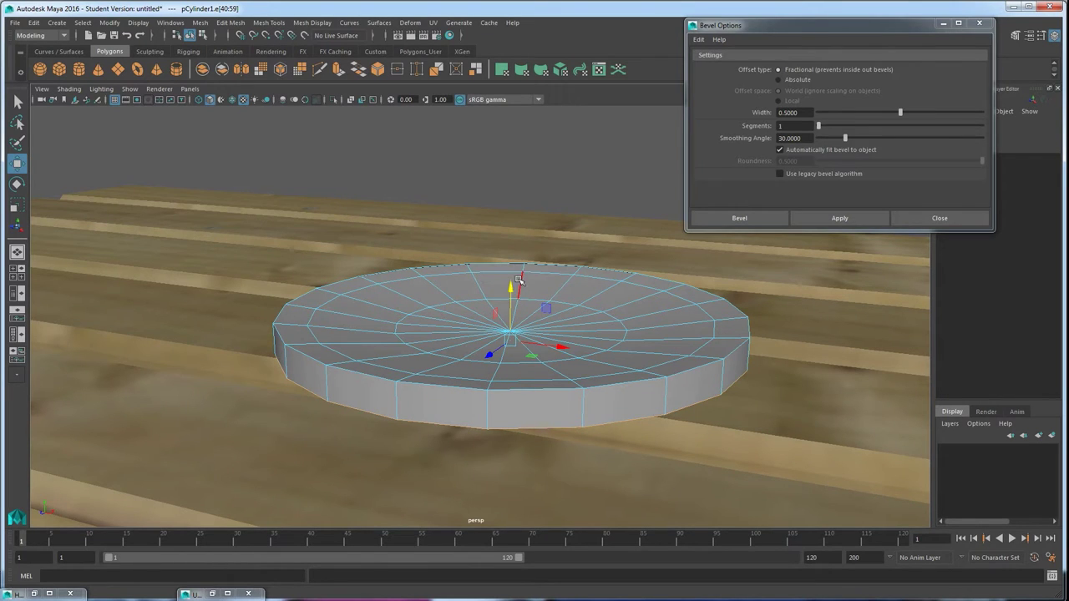
pyautogui.moveTo(511, 289); pyautogui.dragTo(468, 313)
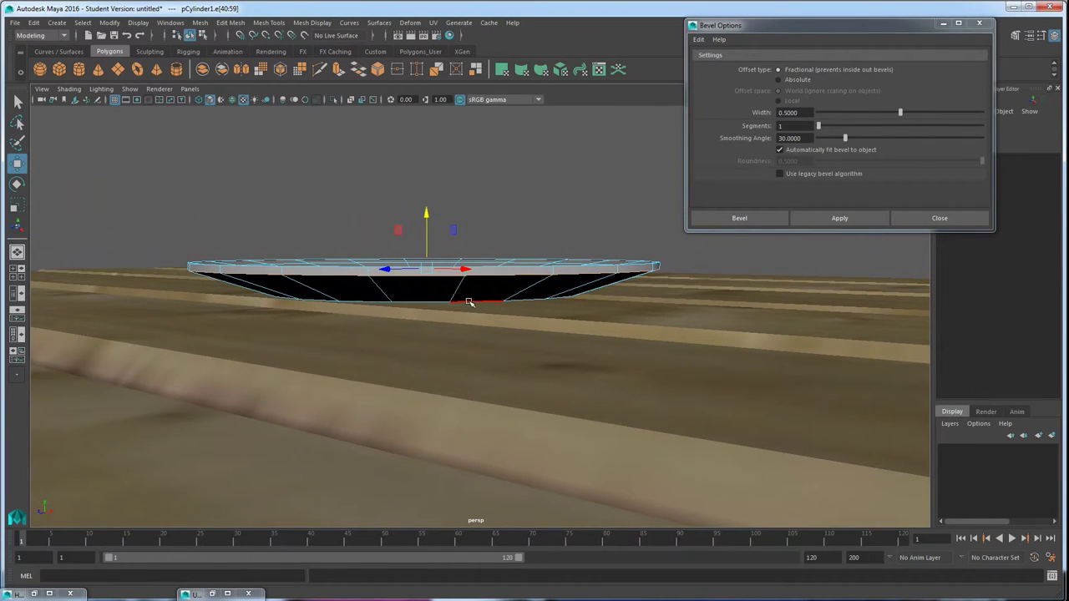
pyautogui.press('r')
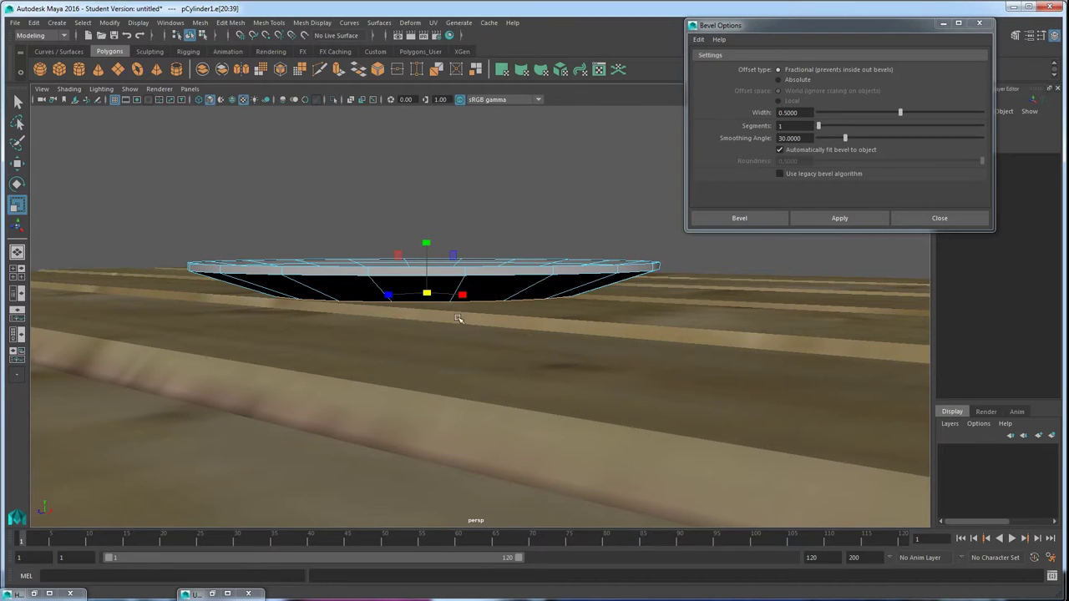
pyautogui.moveTo(426, 294); pyautogui.dragTo(395, 306)
# Step: Return the finished plate to object mode and centre its pivot
pyautogui.keyDown('alt'); pyautogui.moveTo(504, 215); pyautogui.dragTo(537, 292); pyautogui.keyUp('alt')
pyautogui.scroll(-5, 537, 291)
pyautogui.keyDown('alt'); pyautogui.moveTo(525, 354); pyautogui.dragTo(530, 303); pyautogui.keyUp('alt')
pyautogui.moveTo(530, 304); pyautogui.dragTo(585, 286, button='right')
pyautogui.click(541, 299)
pyautogui.keyDown('alt'); pyautogui.moveTo(541, 299); pyautogui.dragTo(470, 271); pyautogui.keyUp('alt')
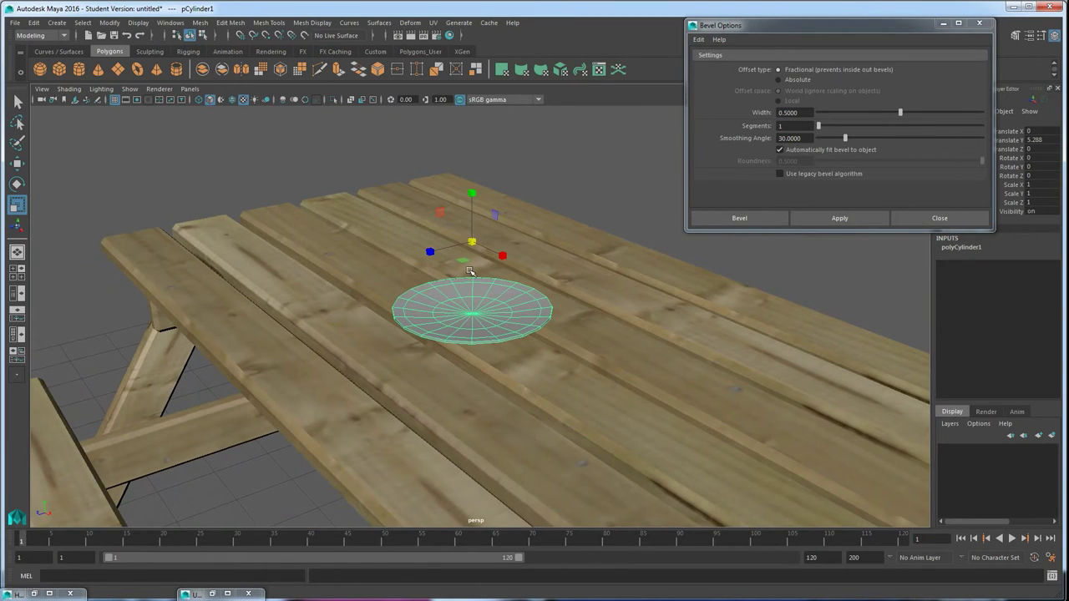
pyautogui.click(108, 23)
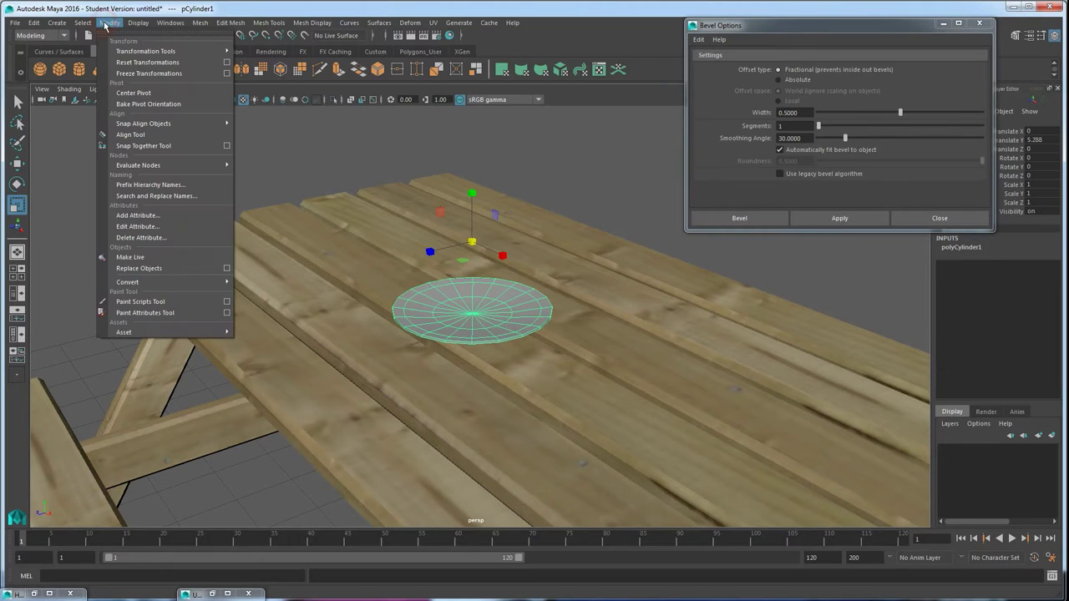
pyautogui.click(122, 94)
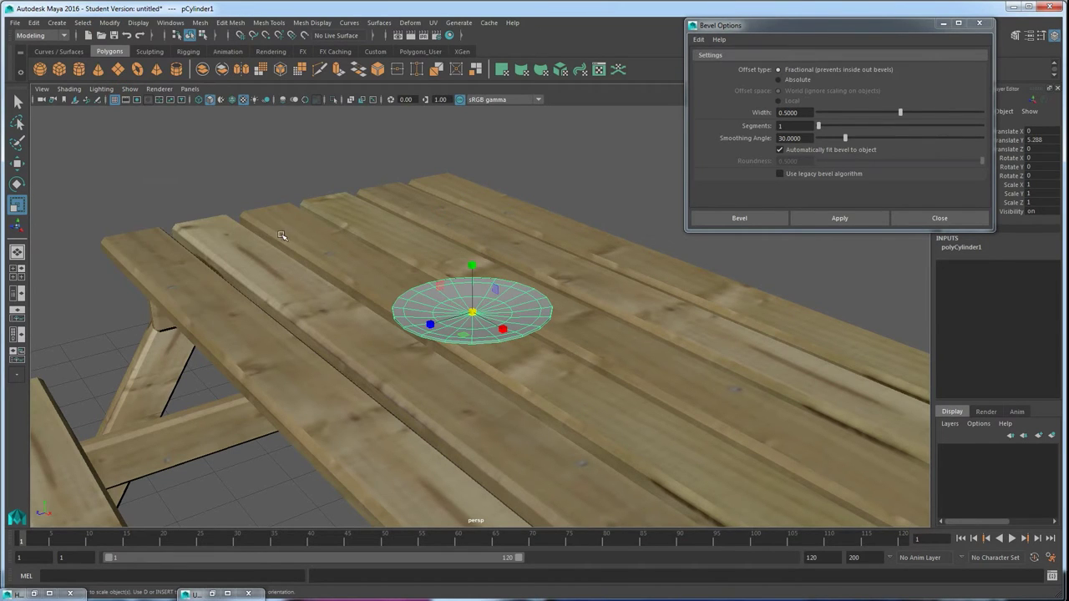
# Step: Create a second polygon cylinder, raise it above the tabletop and move it beside the plate to about X 2.372, Z 1.135
pyautogui.click(570, 199)
pyautogui.moveTo(492, 303)
pyautogui.keyDown('alt'); pyautogui.mouseDown()
pyautogui.moveTo(489, 277)
pyautogui.moveTo(491, 306)
pyautogui.mouseUp(); pyautogui.keyUp('alt')
pyautogui.keyDown('alt'); pyautogui.moveTo(357, 274); pyautogui.dragTo(371, 292); pyautogui.keyUp('alt')
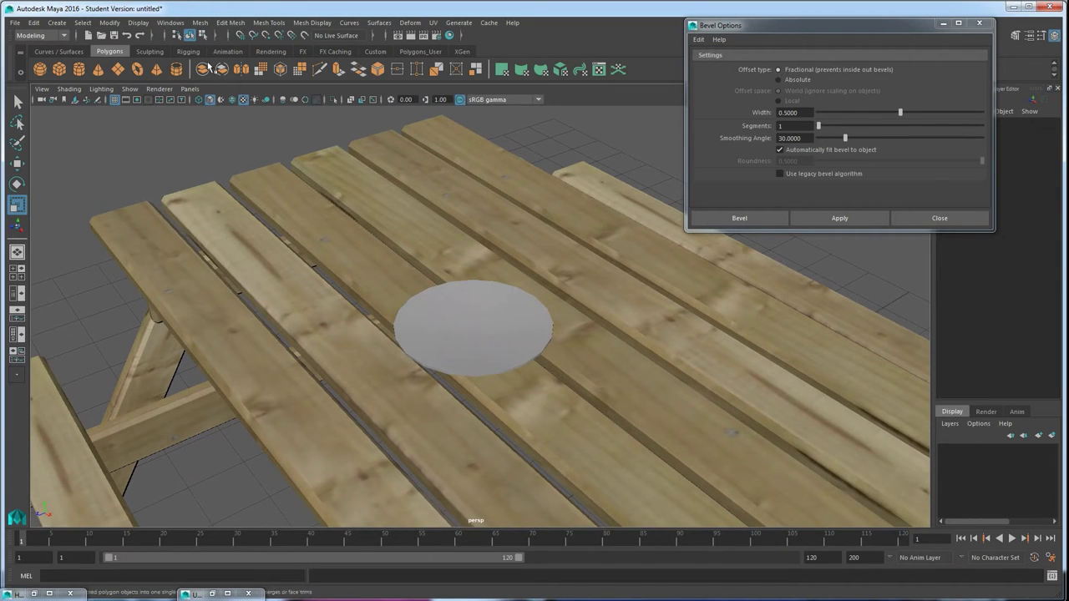
pyautogui.click(79, 70)
pyautogui.keyDown('alt'); pyautogui.moveTo(418, 317); pyautogui.dragTo(554, 387); pyautogui.keyUp('alt')
pyautogui.press('w')
pyautogui.moveTo(481, 406); pyautogui.dragTo(445, 167)
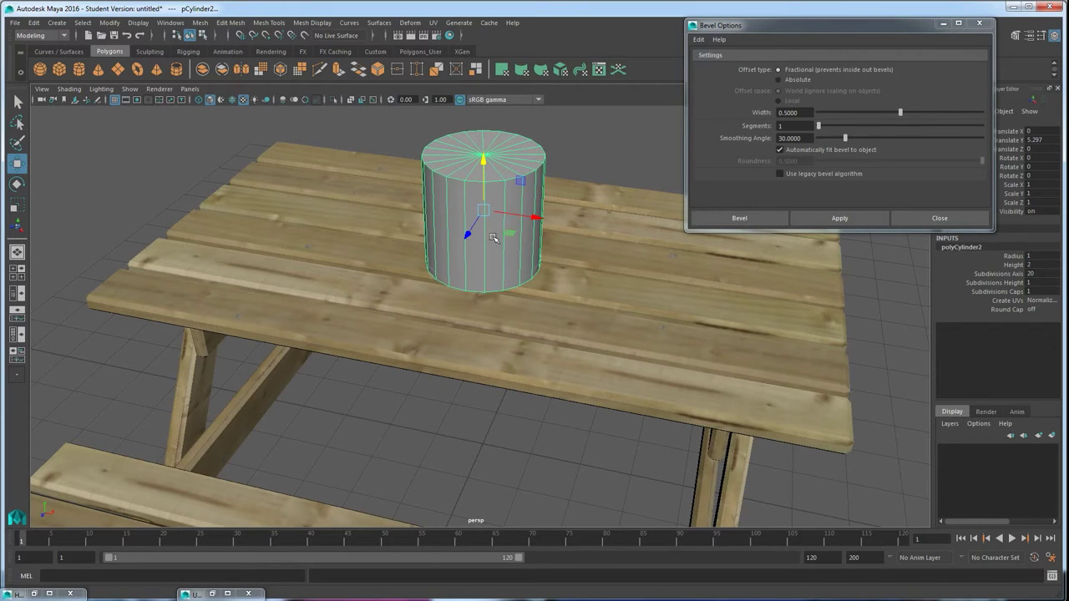
pyautogui.moveTo(508, 233); pyautogui.dragTo(642, 299)
pyautogui.keyDown('alt'); pyautogui.moveTo(690, 359); pyautogui.dragTo(610, 348, button='middle'); pyautogui.keyUp('alt')
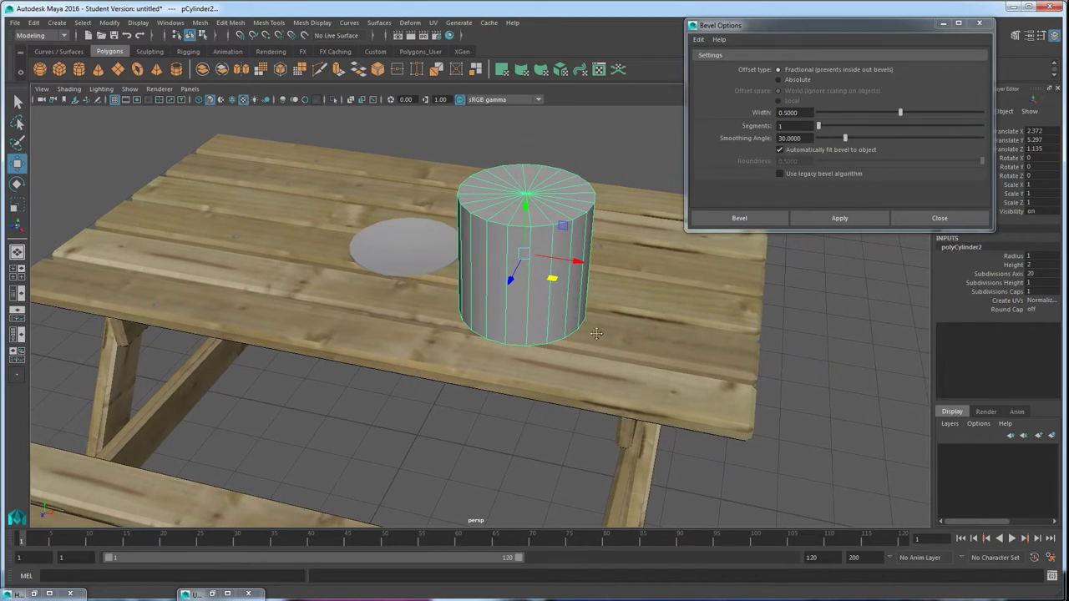
# Step: Set the new cylinder's cap subdivisions to 1
pyautogui.keyDown('alt'); pyautogui.moveTo(596, 334); pyautogui.dragTo(642, 340); pyautogui.keyUp('alt')
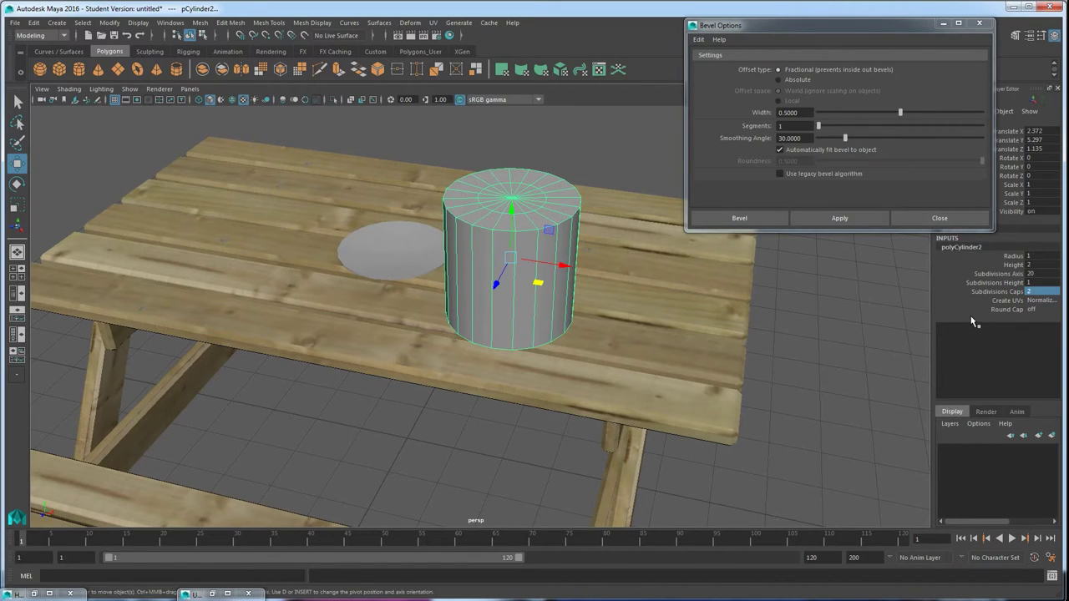
pyautogui.press('1')
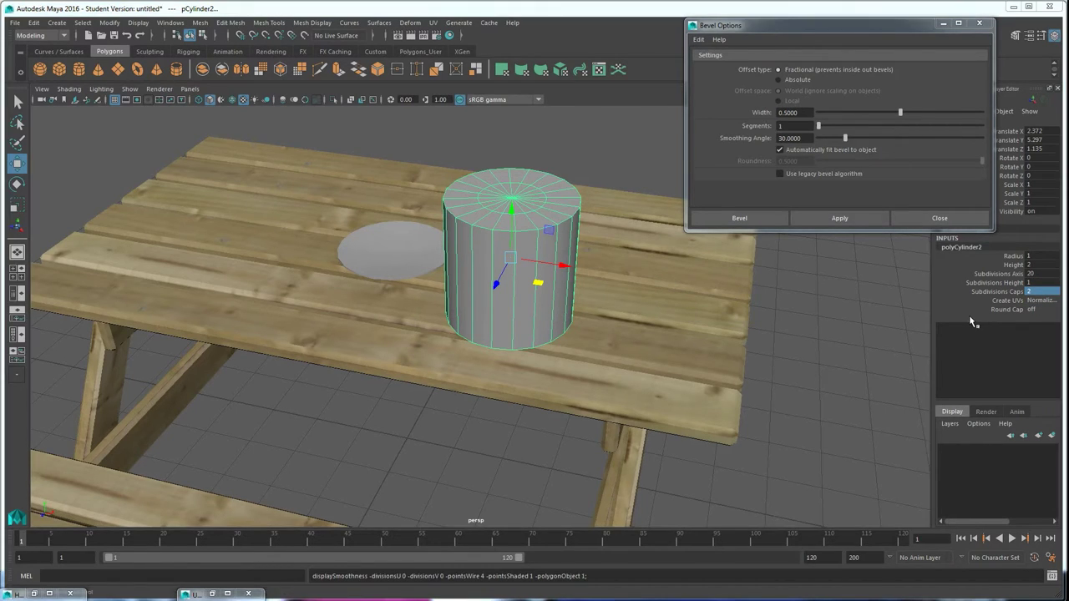
pyautogui.click(1033, 292)
pyautogui.write('1')
pyautogui.press('Return')
# Step: Scale the cylinder to cup size, about 0.358 × 0.445 × 0.358, and lower it onto the tabletop at about Y 4.722
pyautogui.keyDown('alt'); pyautogui.moveTo(531, 316); pyautogui.dragTo(458, 238); pyautogui.keyUp('alt')
pyautogui.press('r')
pyautogui.press('w')
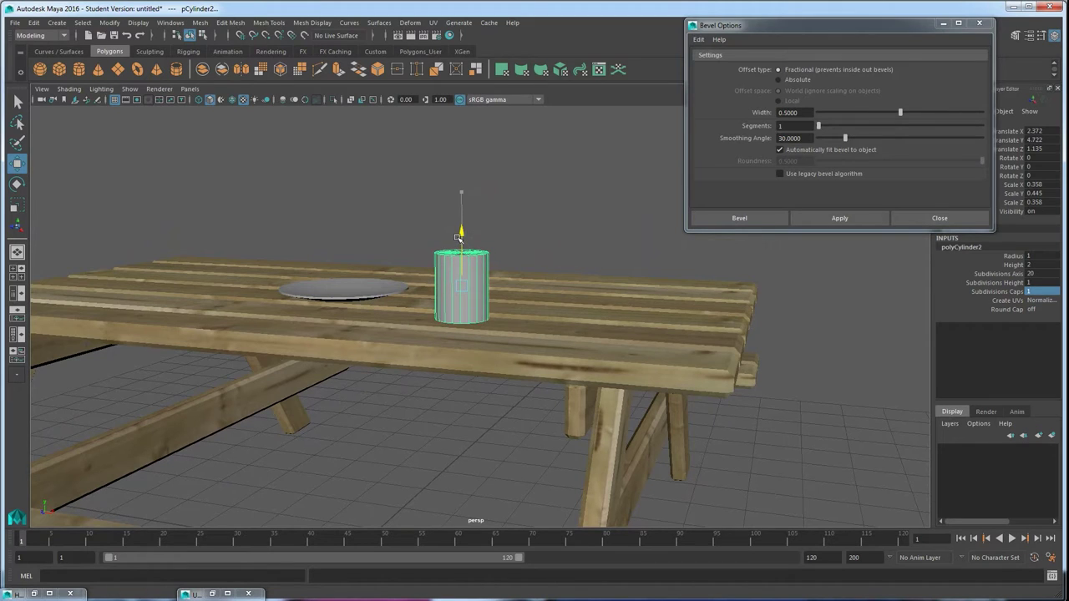
# Step: Select the cylinder's top edge loop and scale it outward so the cup tapers toward its base
pyautogui.rightClick(474, 309)
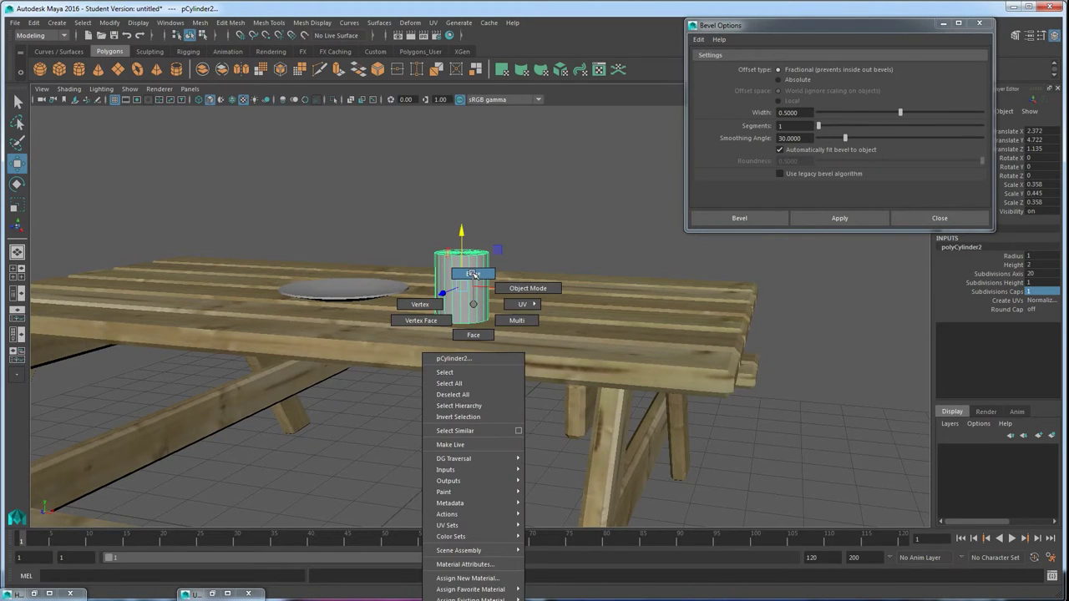
pyautogui.click(473, 274)
pyautogui.scroll(8, 476, 309)
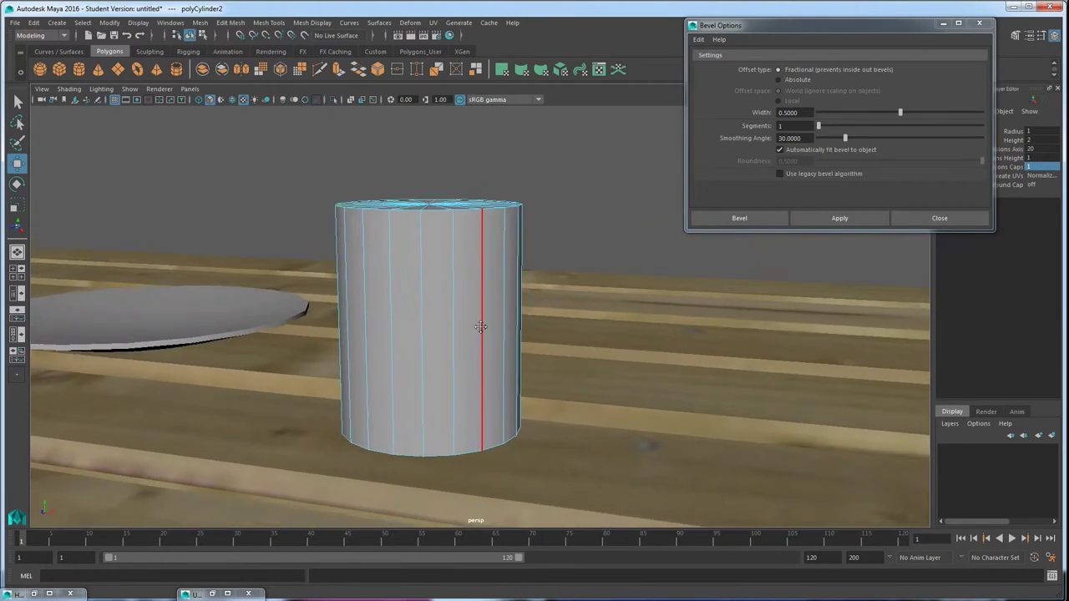
pyautogui.keyDown('alt'); pyautogui.moveTo(481, 327); pyautogui.dragTo(502, 395, button='middle'); pyautogui.keyUp('alt')
pyautogui.doubleClick(489, 284)
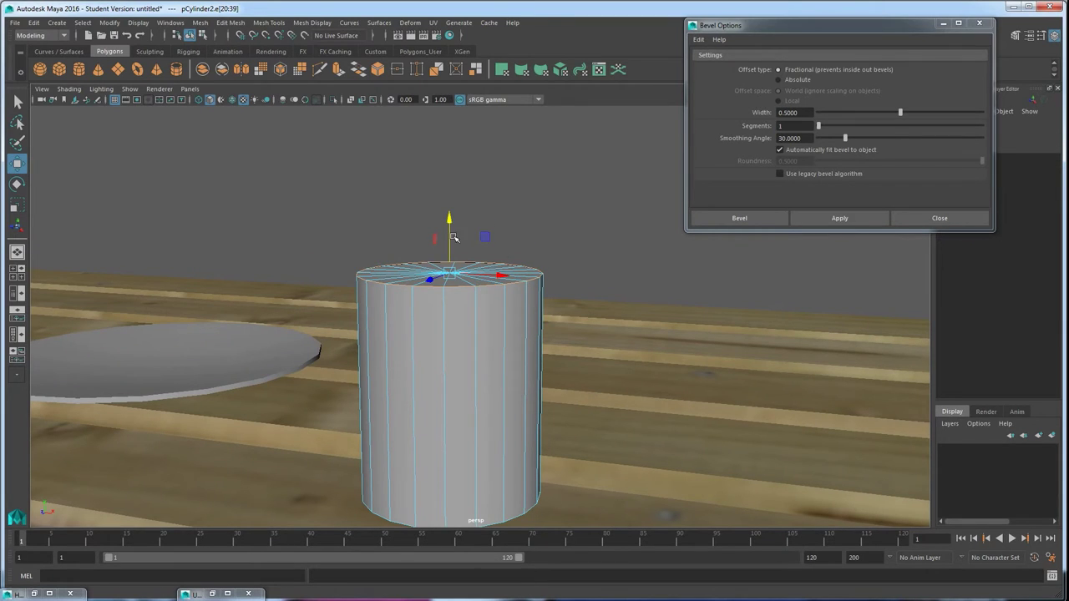
pyautogui.press('r')
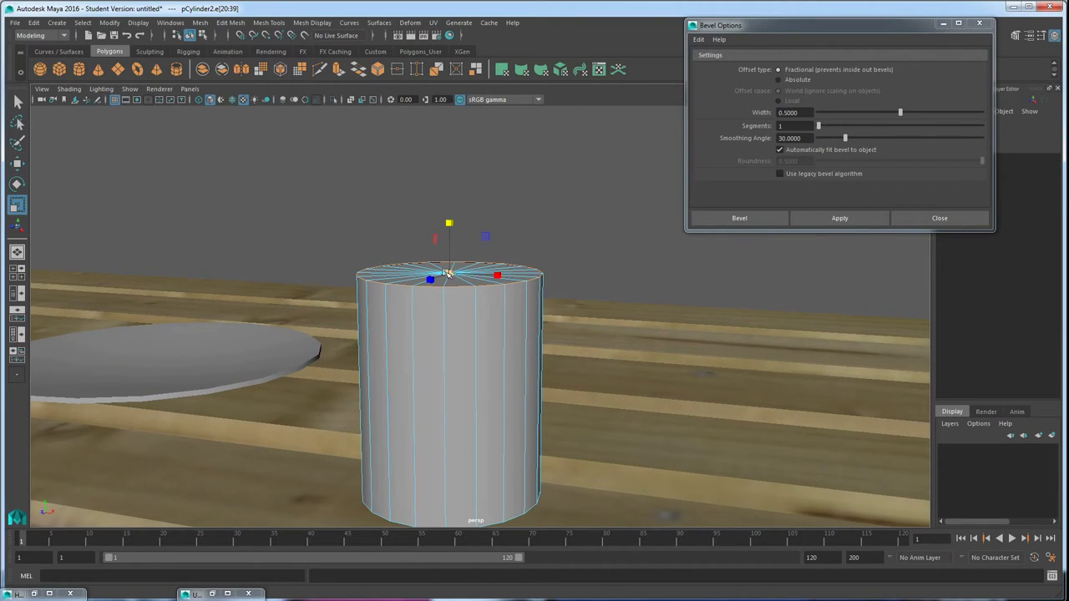
pyautogui.moveTo(450, 272); pyautogui.dragTo(503, 283)
pyautogui.scroll(-5, 503, 282)
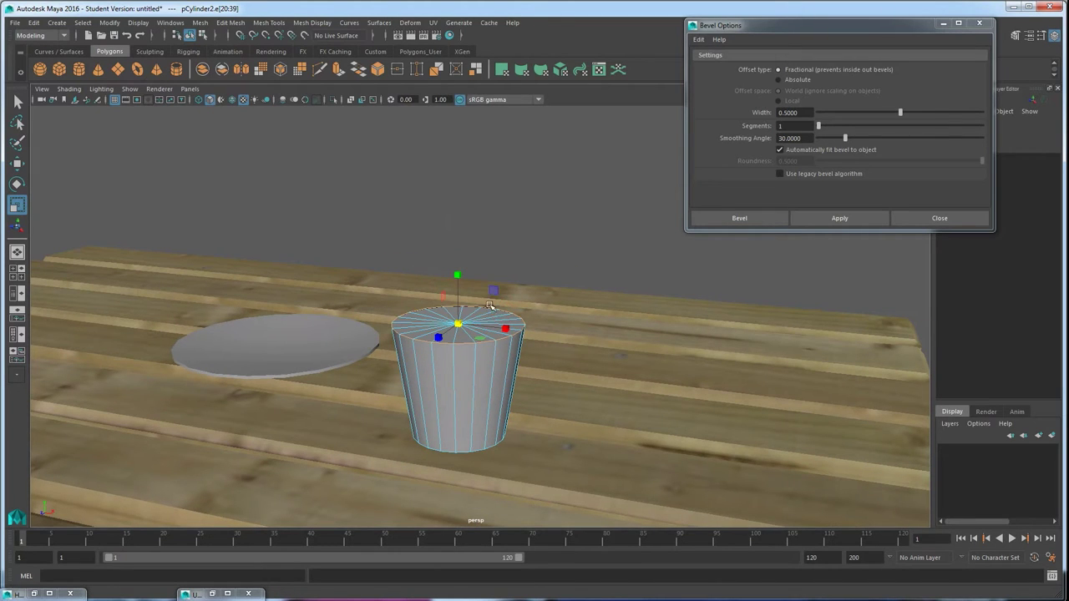
# Step: Extrude the cup's top cap faces and scale them inward to a local scale of about 0.483, leaving a rim
pyautogui.rightClick(484, 306)
pyautogui.moveTo(484, 305); pyautogui.dragTo(489, 337, button='right')
pyautogui.scroll(2, 495, 341)
pyautogui.keyDown('alt'); pyautogui.moveTo(495, 340); pyautogui.dragTo(579, 338); pyautogui.keyUp('alt')
pyautogui.moveTo(662, 296); pyautogui.dragTo(433, 212)
pyautogui.moveTo(662, 428); pyautogui.dragTo(420, 209)
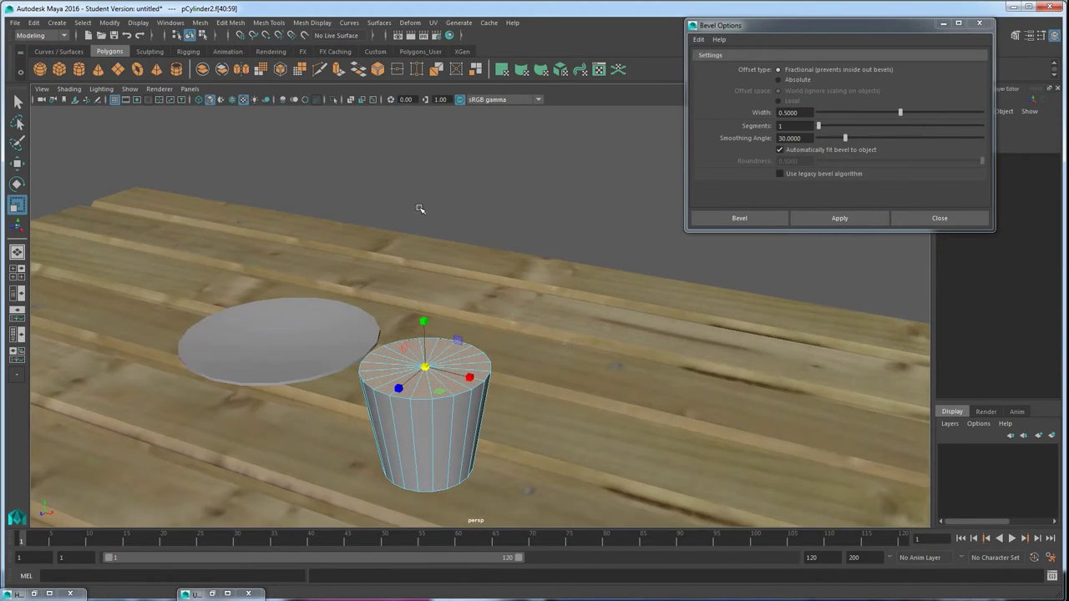
pyautogui.click(338, 70)
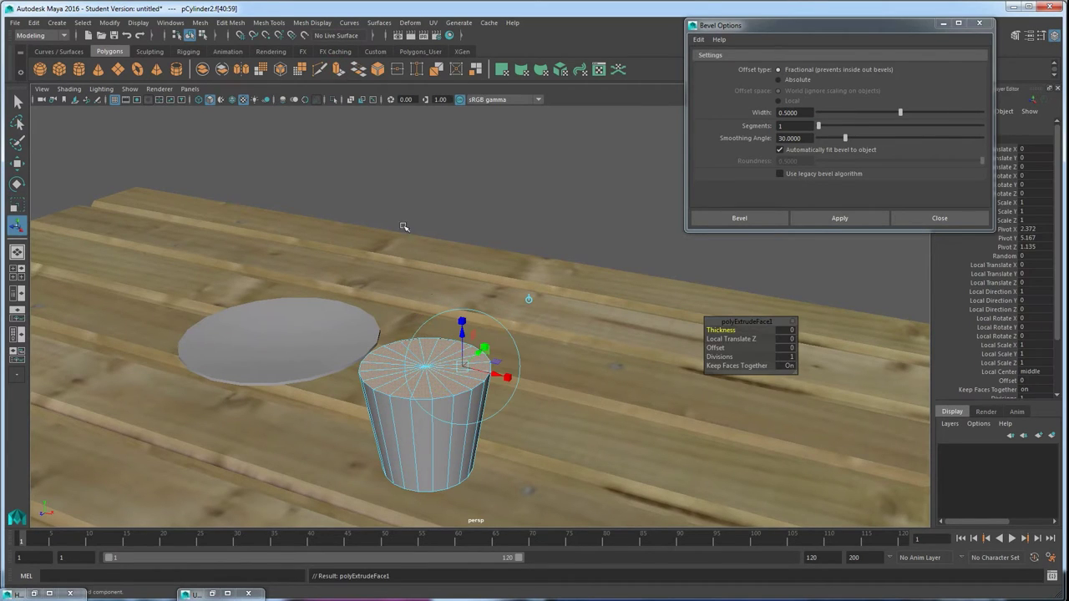
pyautogui.click(461, 320)
pyautogui.moveTo(464, 367); pyautogui.dragTo(444, 367)
pyautogui.keyDown('alt'); pyautogui.moveTo(475, 375); pyautogui.dragTo(557, 325, button='middle'); pyautogui.keyUp('alt')
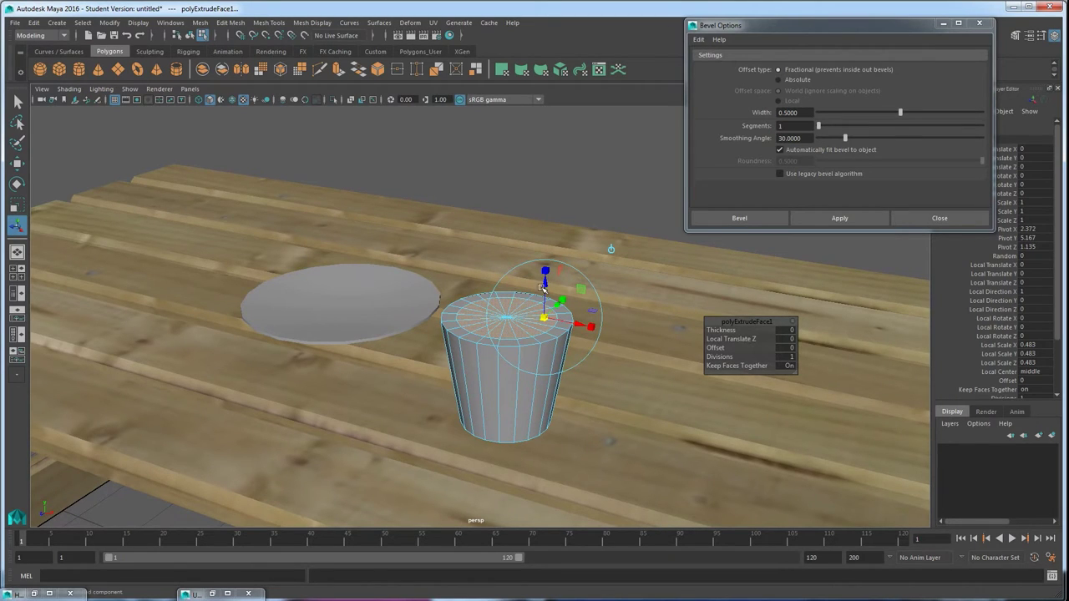
# Step: Extrude the inner cap faces again and push them down about 0.689 to hollow out the cup
pyautogui.hotkey('ctrl', 'e')
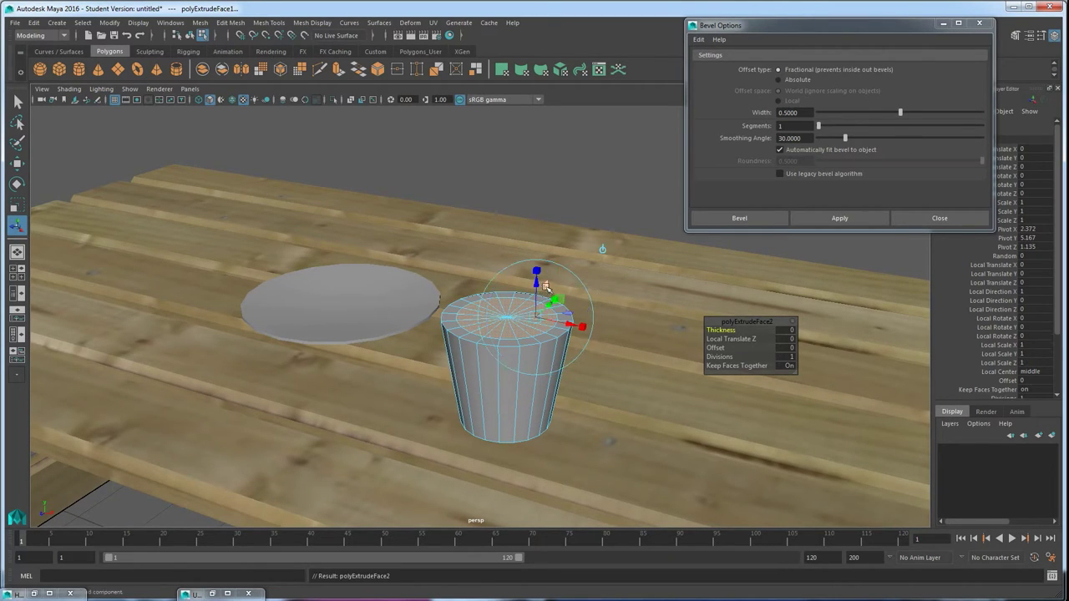
pyautogui.moveTo(536, 287); pyautogui.dragTo(541, 418)
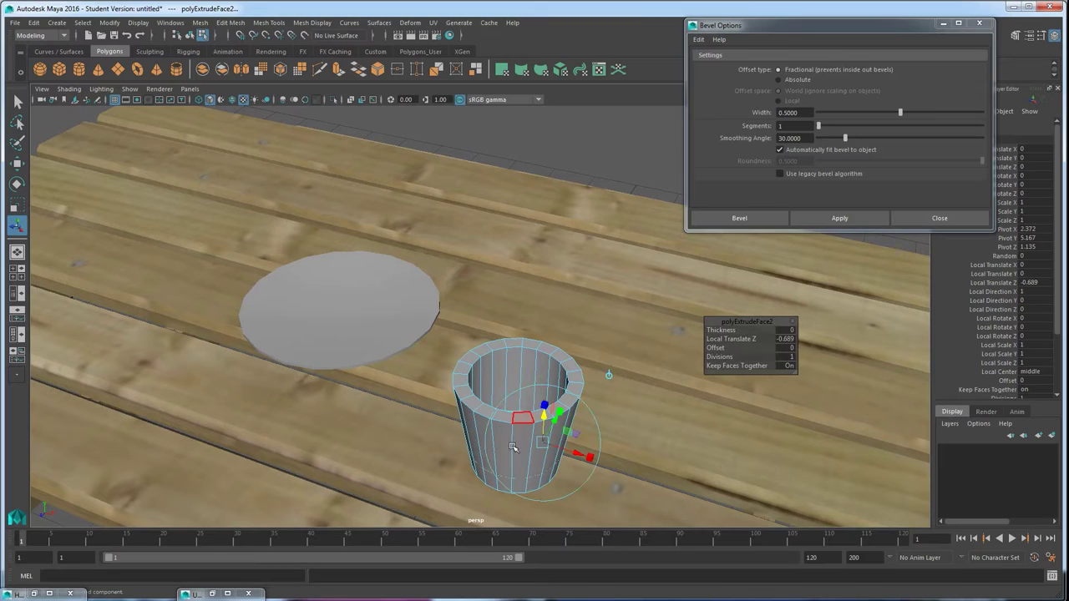
pyautogui.keyDown('alt'); pyautogui.moveTo(512, 485); pyautogui.dragTo(526, 395, button='middle'); pyautogui.keyUp('alt')
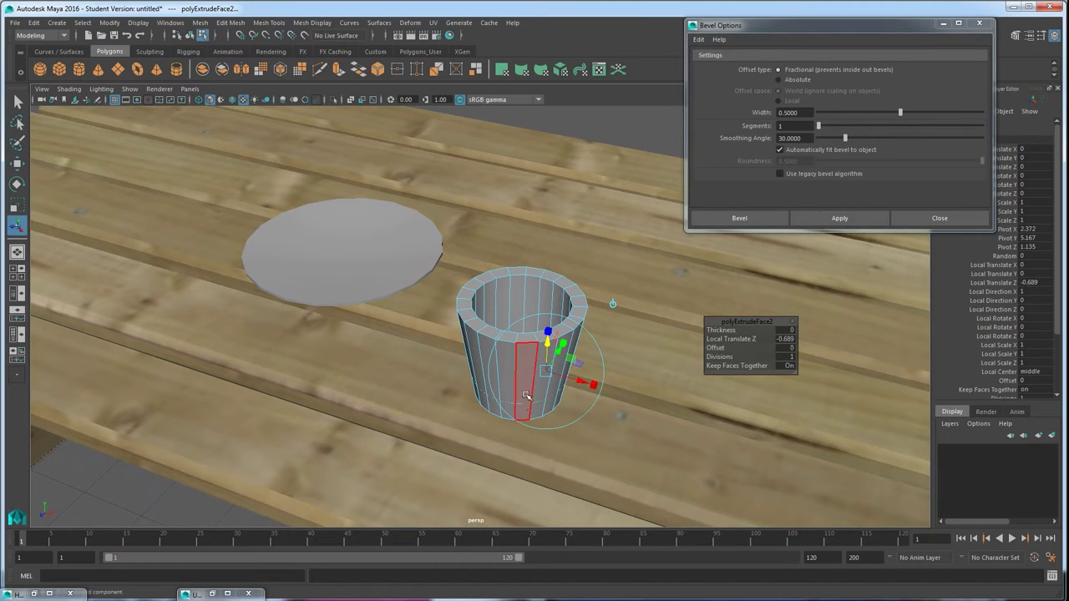
# Step: Shrink the cup's inner floor to a local scale of about 0.617 and return to object mode
pyautogui.click(594, 386)
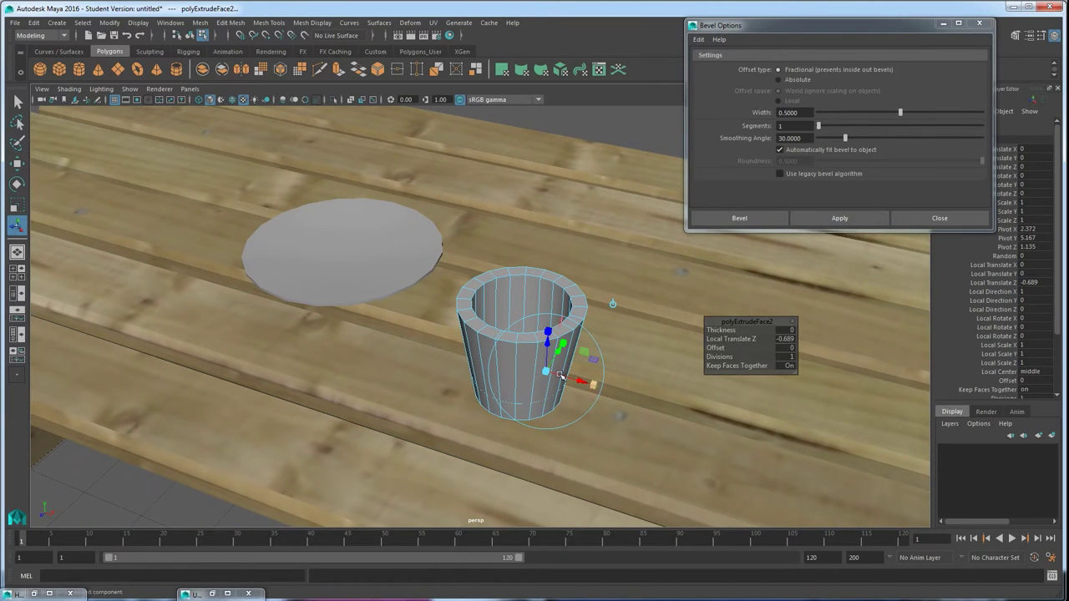
pyautogui.keyDown('alt'); pyautogui.moveTo(534, 373); pyautogui.dragTo(541, 334); pyautogui.keyUp('alt')
pyautogui.rightClick(542, 332)
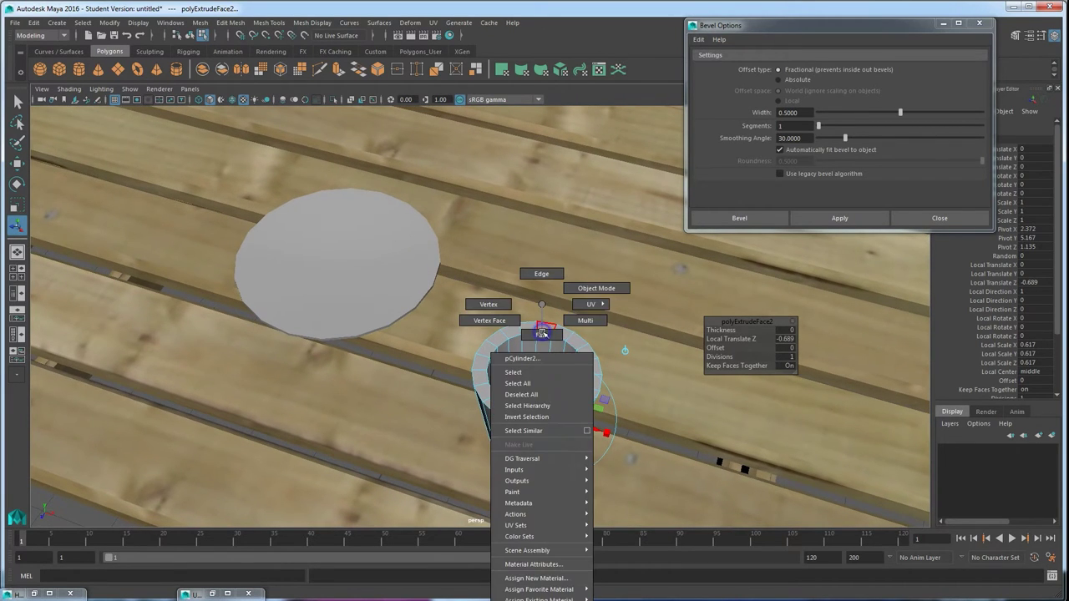
pyautogui.moveTo(573, 296); pyautogui.dragTo(584, 290, button='right')
# Step: Examine the hollow cup and the plate on the picnic table from several angles
pyautogui.scroll(-5, 553, 342)
pyautogui.keyDown('alt'); pyautogui.moveTo(553, 353); pyautogui.dragTo(456, 294); pyautogui.keyUp('alt')
pyautogui.click(568, 155)
pyautogui.click(455, 294)
pyautogui.click(525, 322)
pyautogui.keyDown('alt'); pyautogui.moveTo(525, 322); pyautogui.dragTo(475, 309); pyautogui.keyUp('alt')
pyautogui.scroll(-5, 470, 369)
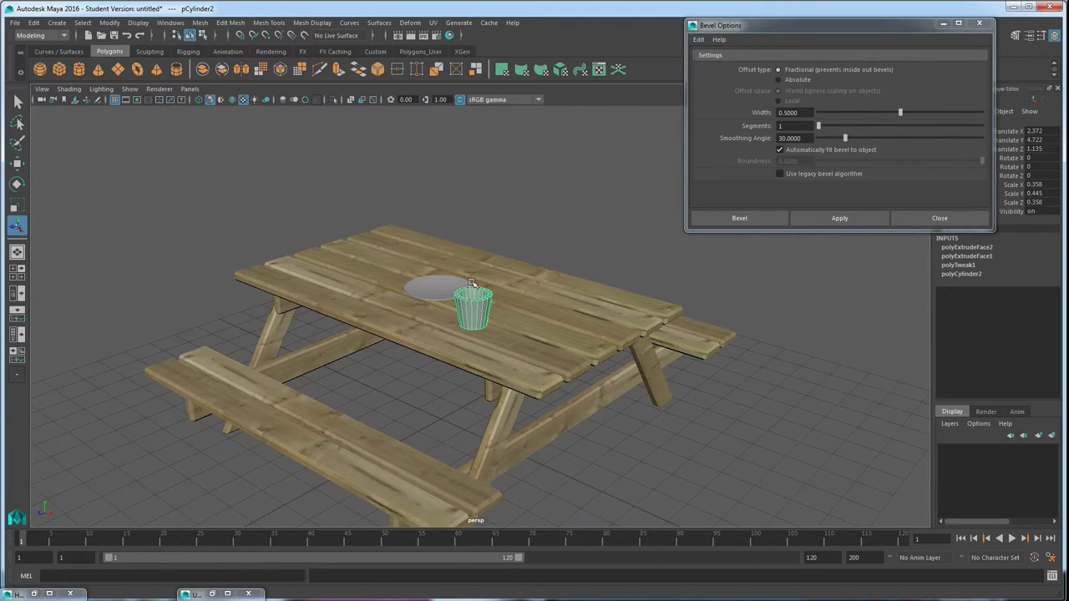
pyautogui.click(525, 217)
pyautogui.keyDown('alt'); pyautogui.moveTo(411, 280); pyautogui.dragTo(484, 318); pyautogui.keyUp('alt')
# Step: Select the cup, try moving it slightly upward and undo the move
pyautogui.click(464, 350)
pyautogui.press('w')
pyautogui.scroll(5, 485, 317)
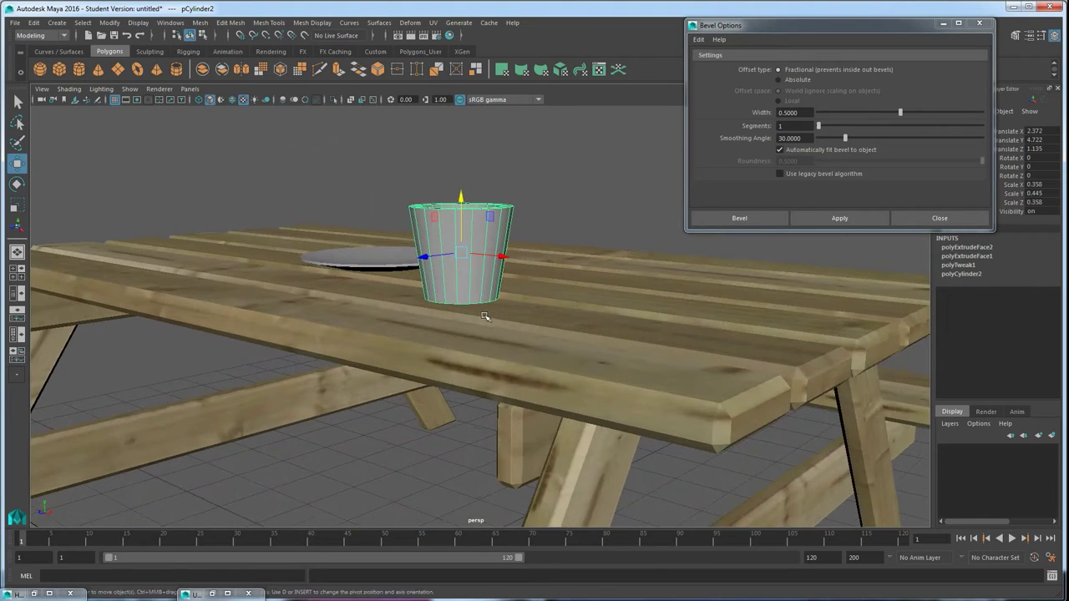
pyautogui.scroll(5, 493, 321)
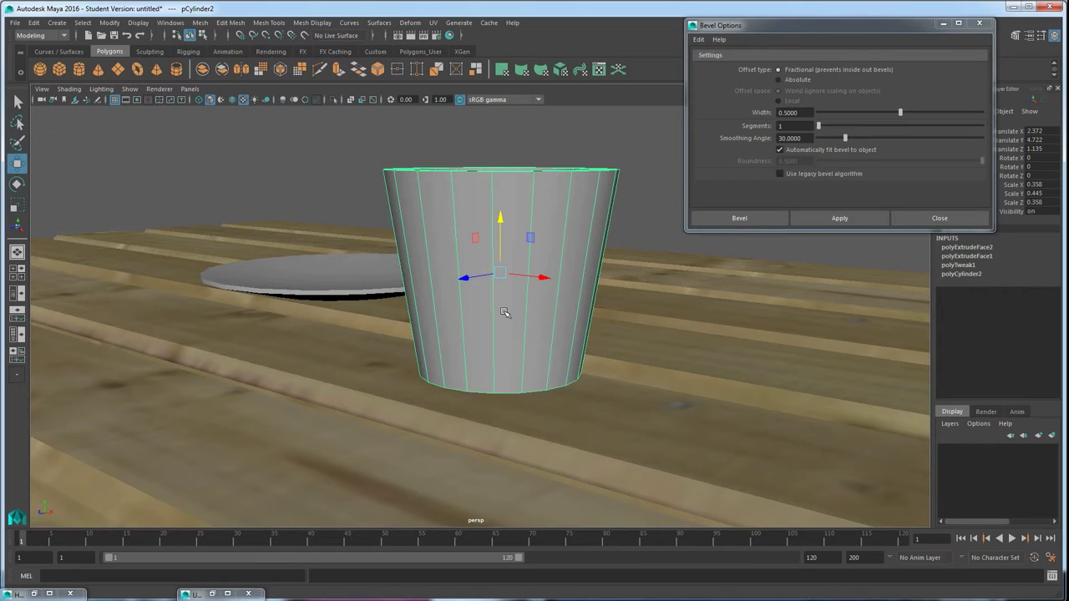
pyautogui.press('F11')
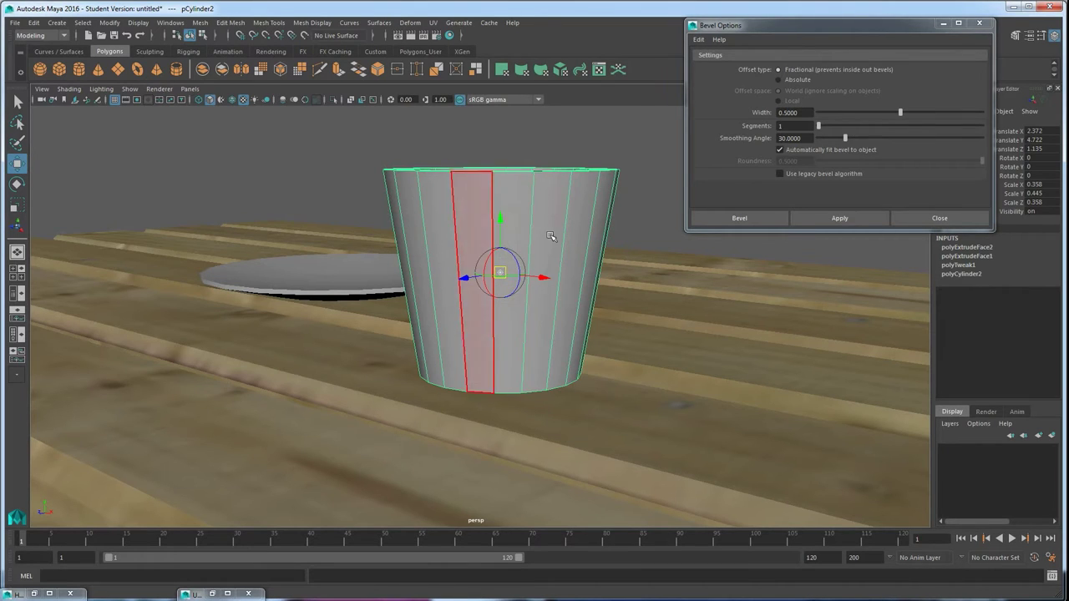
pyautogui.press('F10')
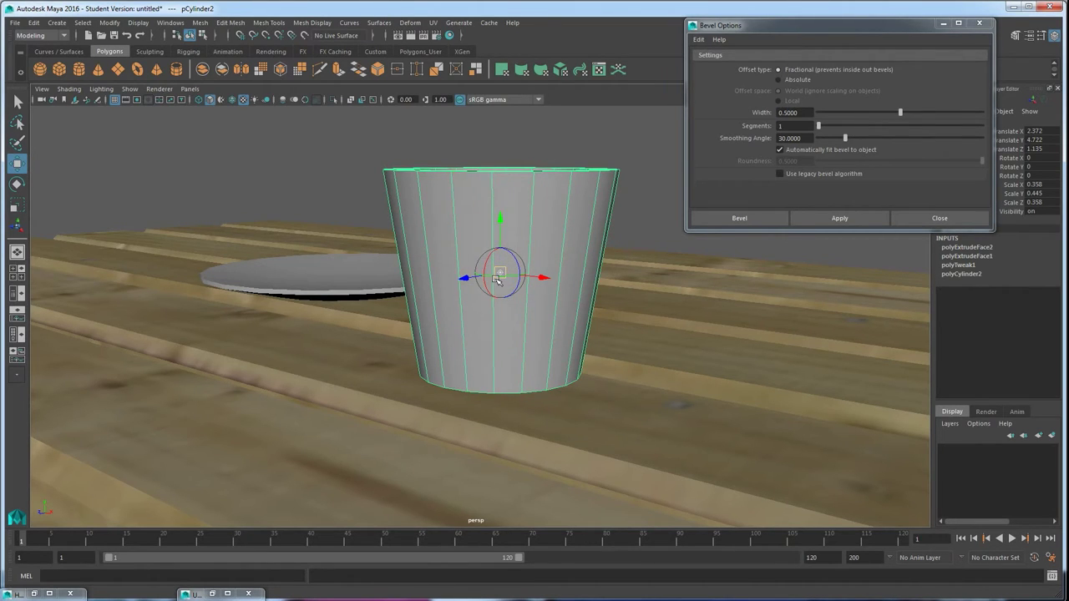
pyautogui.moveTo(497, 281); pyautogui.dragTo(505, 209)
pyautogui.hotkey('ctrl', 'z')
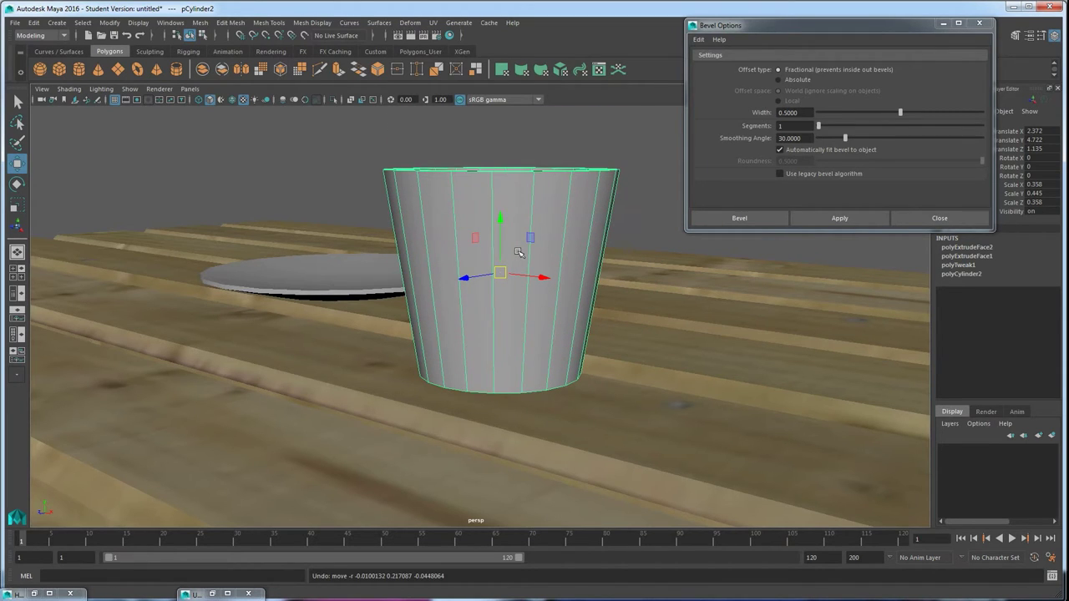
# Step: Try moving the cup's pivot over to the plate and undo the pivot change
pyautogui.press('d')
pyautogui.moveTo(501, 271); pyautogui.dragTo(400, 168)
pyautogui.click(334, 282)
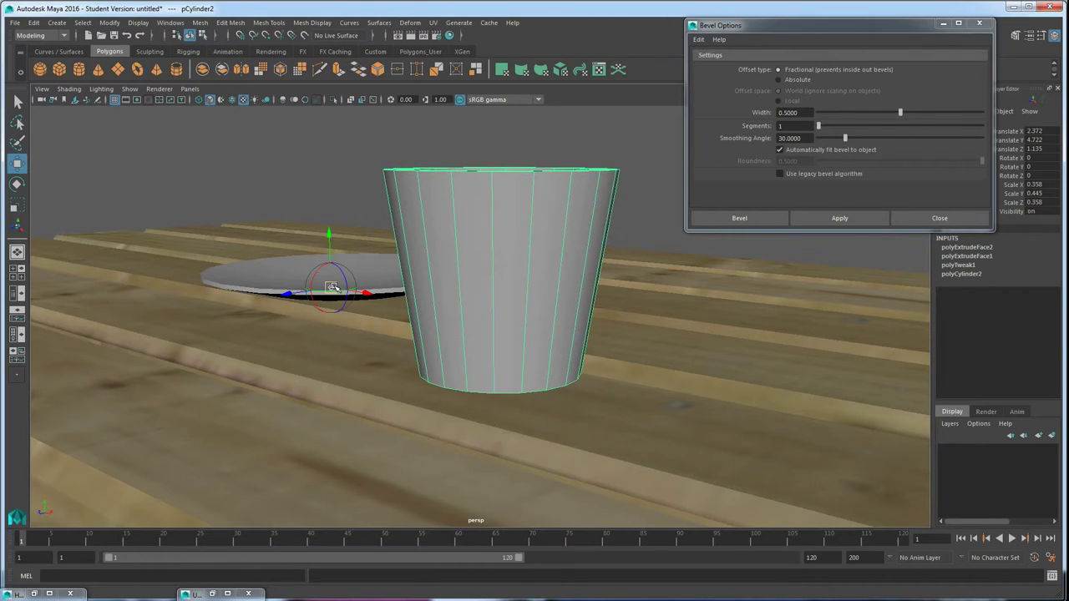
pyautogui.hotkey('ctrl', 'z')
pyautogui.hotkey('ctrl', 'z')
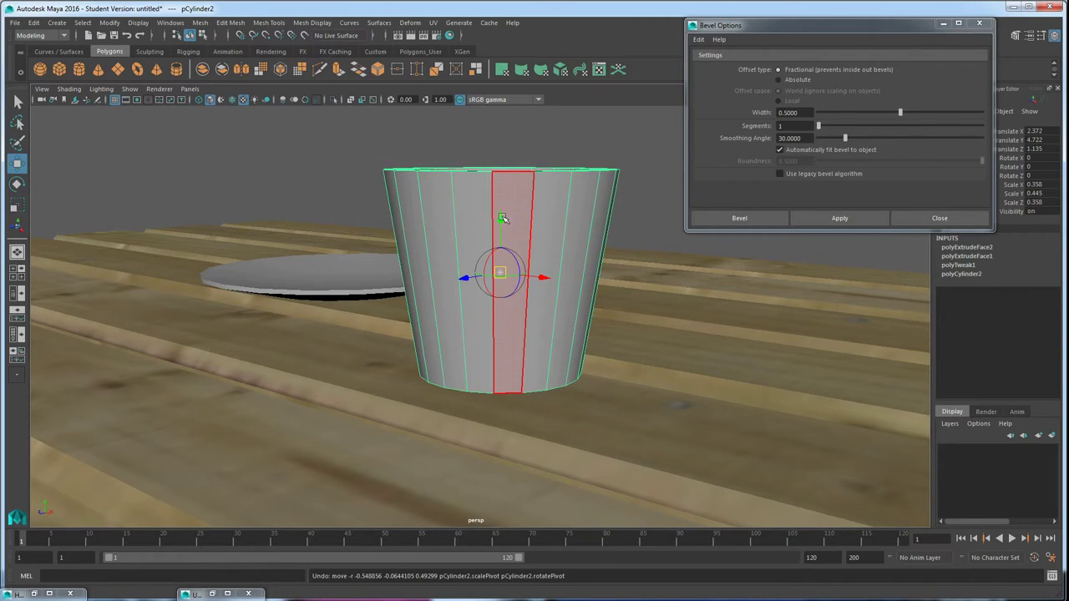
# Step: Move the cup's pivot down to the cup's base by snapping it to a bottom vertex
pyautogui.moveTo(501, 226)
pyautogui.mouseDown()
pyautogui.moveTo(504, 323)
pyautogui.moveTo(504, 240)
pyautogui.mouseUp()
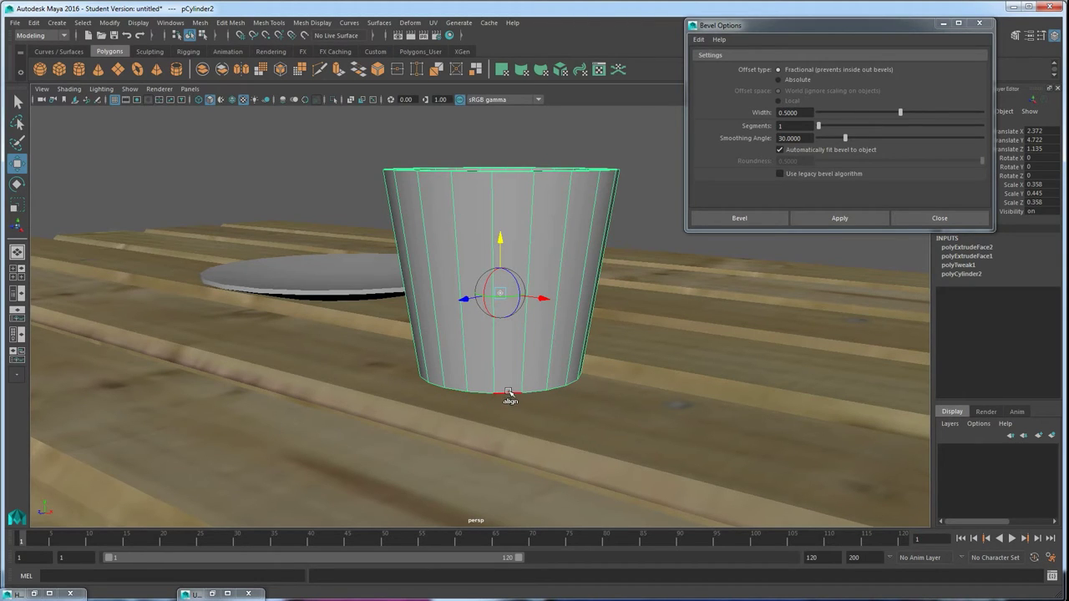
pyautogui.press('v')
pyautogui.moveTo(499, 240); pyautogui.dragTo(511, 395)
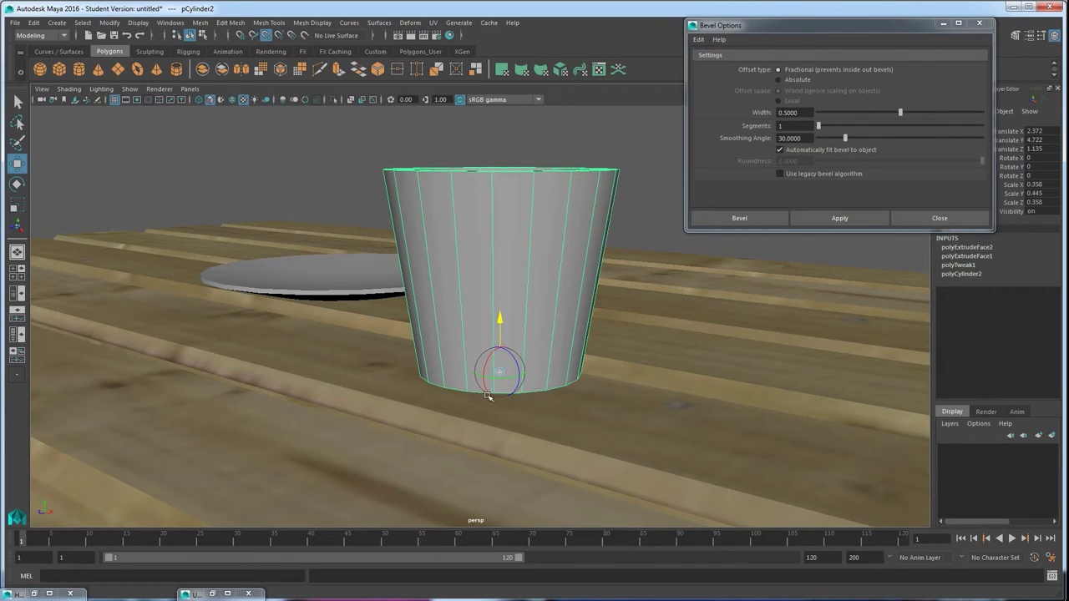
pyautogui.moveTo(495, 396); pyautogui.dragTo(494, 396)
pyautogui.press('d')
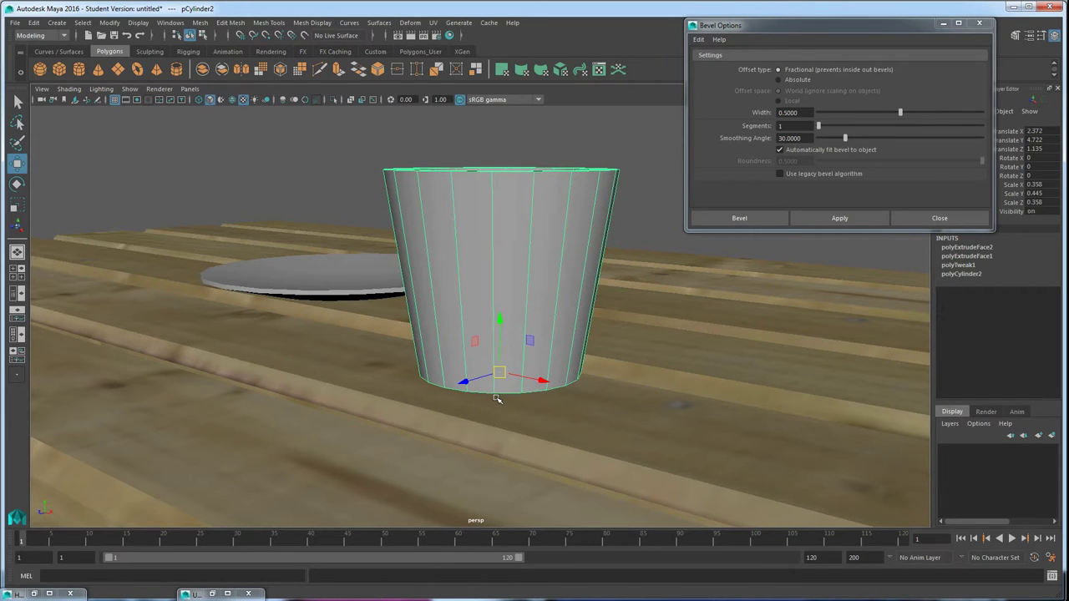
# Step: Select the plate and open the Planar Mapping options
pyautogui.keyDown('alt'); pyautogui.moveTo(494, 401); pyautogui.dragTo(473, 286); pyautogui.keyUp('alt')
pyautogui.scroll(-4, 473, 286)
pyautogui.keyDown('alt'); pyautogui.moveTo(487, 357); pyautogui.dragTo(488, 316, button='middle'); pyautogui.keyUp('alt')
pyautogui.keyDown('alt'); pyautogui.moveTo(487, 316); pyautogui.dragTo(449, 279); pyautogui.keyUp('alt')
pyautogui.click(447, 276)
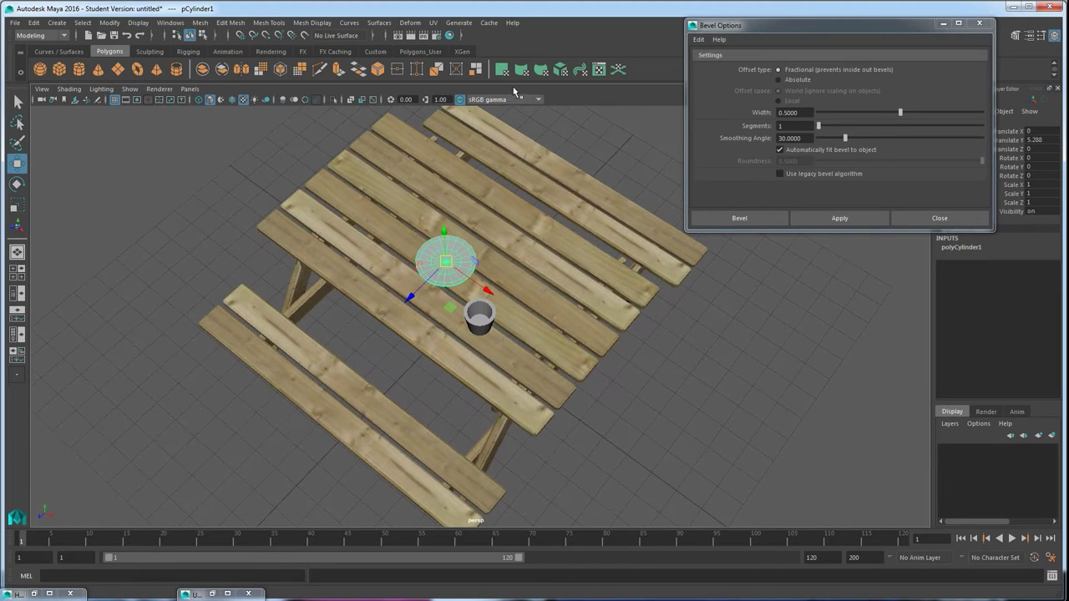
pyautogui.click(433, 22)
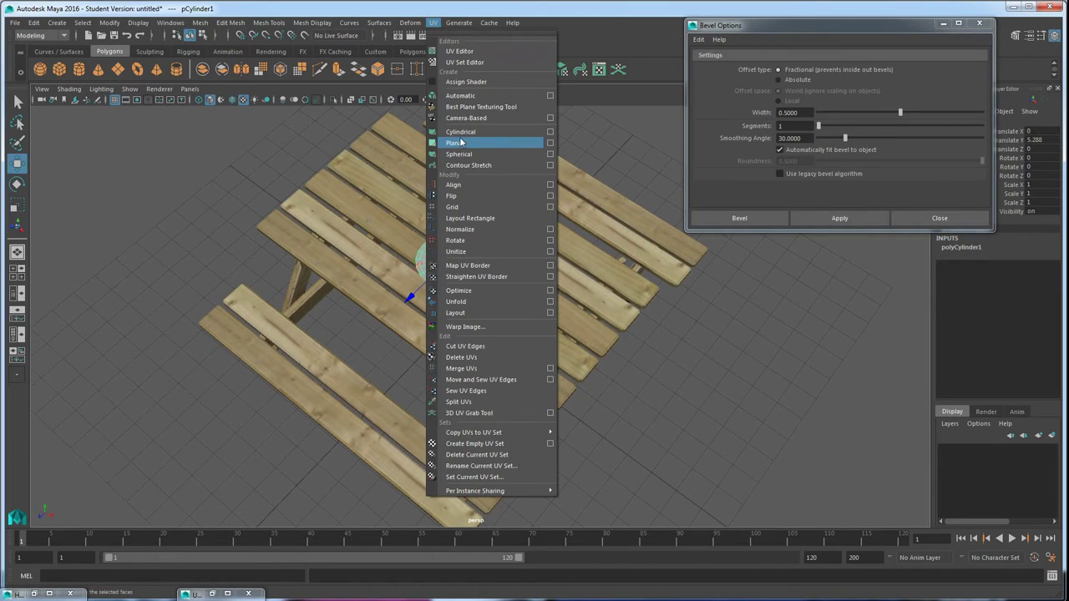
pyautogui.click(549, 143)
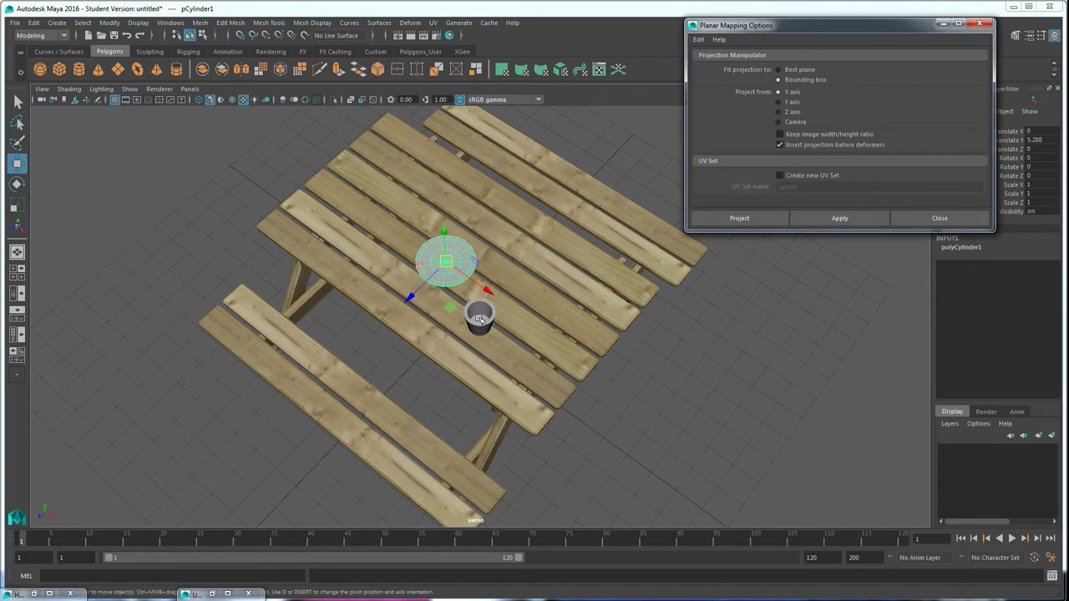
# Step: Examine the existing UV layouts of the plate and the cup in the UV Editor
pyautogui.click(212, 594)
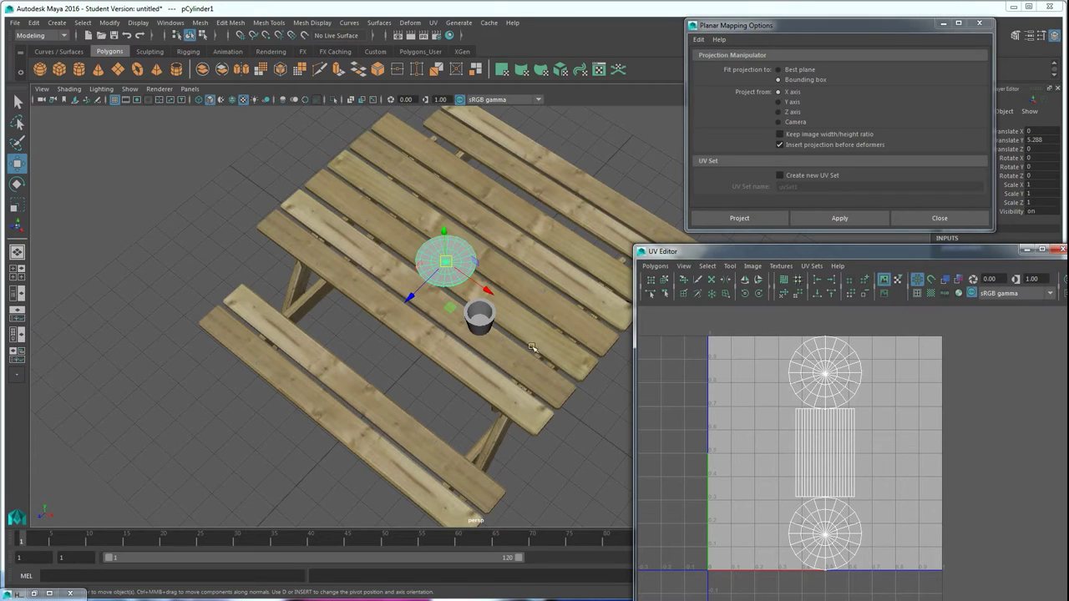
pyautogui.keyDown('alt'); pyautogui.moveTo(460, 363); pyautogui.dragTo(463, 330); pyautogui.keyUp('alt')
pyautogui.keyDown('alt'); pyautogui.moveTo(452, 356); pyautogui.dragTo(351, 387, button='middle'); pyautogui.keyUp('alt')
pyautogui.keyDown('alt'); pyautogui.moveTo(351, 386); pyautogui.dragTo(403, 363, button='right'); pyautogui.keyUp('alt')
pyautogui.click(372, 344)
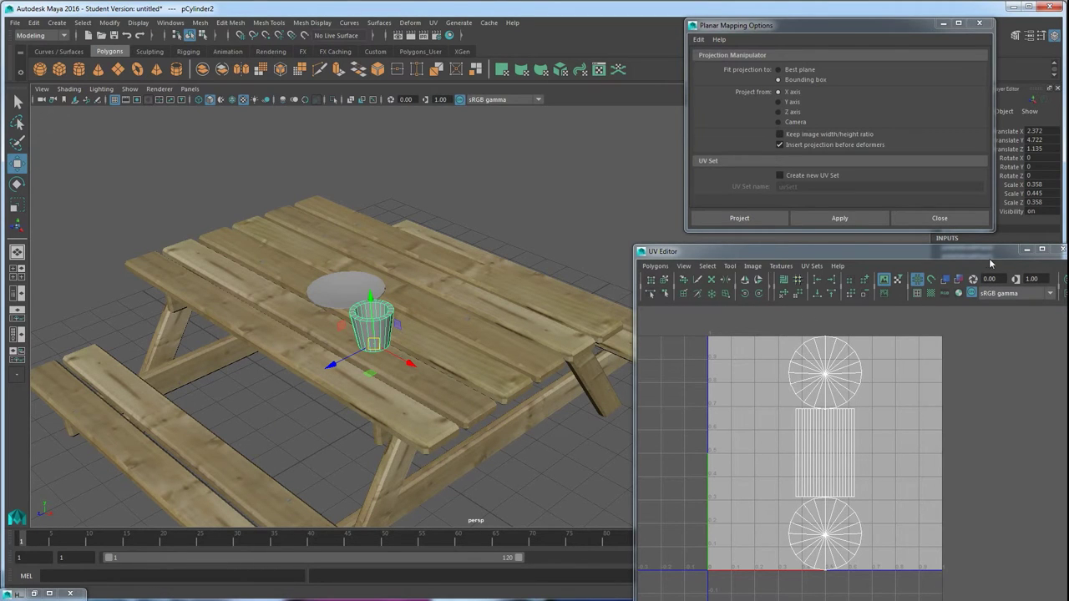
pyautogui.click(1026, 250)
# Step: Examine the table's separate planks by selecting several of them one after another
pyautogui.keyDown('alt'); pyautogui.moveTo(427, 352); pyautogui.dragTo(418, 386); pyautogui.keyUp('alt')
pyautogui.scroll(-3, 417, 386)
pyautogui.keyDown('alt'); pyautogui.moveTo(417, 386); pyautogui.dragTo(452, 375, button='middle'); pyautogui.keyUp('alt')
pyautogui.keyDown('alt'); pyautogui.moveTo(468, 405); pyautogui.dragTo(432, 393); pyautogui.keyUp('alt')
pyautogui.keyDown('alt'); pyautogui.moveTo(419, 349); pyautogui.dragTo(509, 351); pyautogui.keyUp('alt')
pyautogui.click(516, 350)
pyautogui.click(552, 348)
pyautogui.click(574, 349)
pyautogui.click(626, 364)
pyautogui.click(477, 362)
pyautogui.click(448, 370)
# Step: Select all the planks and supports of the picnic table without the plate and cup, and combine them into one mesh
pyautogui.keyDown('alt'); pyautogui.moveTo(490, 406); pyautogui.dragTo(450, 397); pyautogui.keyUp('alt')
pyautogui.keyDown('alt'); pyautogui.moveTo(428, 354); pyautogui.dragTo(489, 399); pyautogui.keyUp('alt')
pyautogui.moveTo(716, 489); pyautogui.dragTo(214, 332)
pyautogui.keyDown('alt'); pyautogui.moveTo(639, 351); pyautogui.dragTo(451, 380); pyautogui.keyUp('alt')
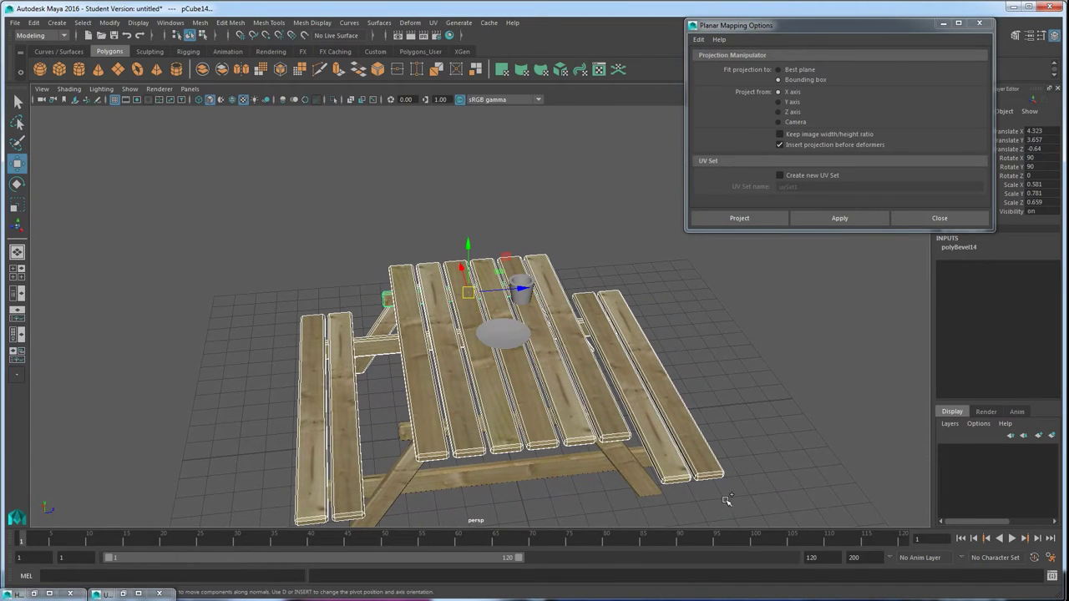
pyautogui.moveTo(733, 513); pyautogui.dragTo(382, 406)
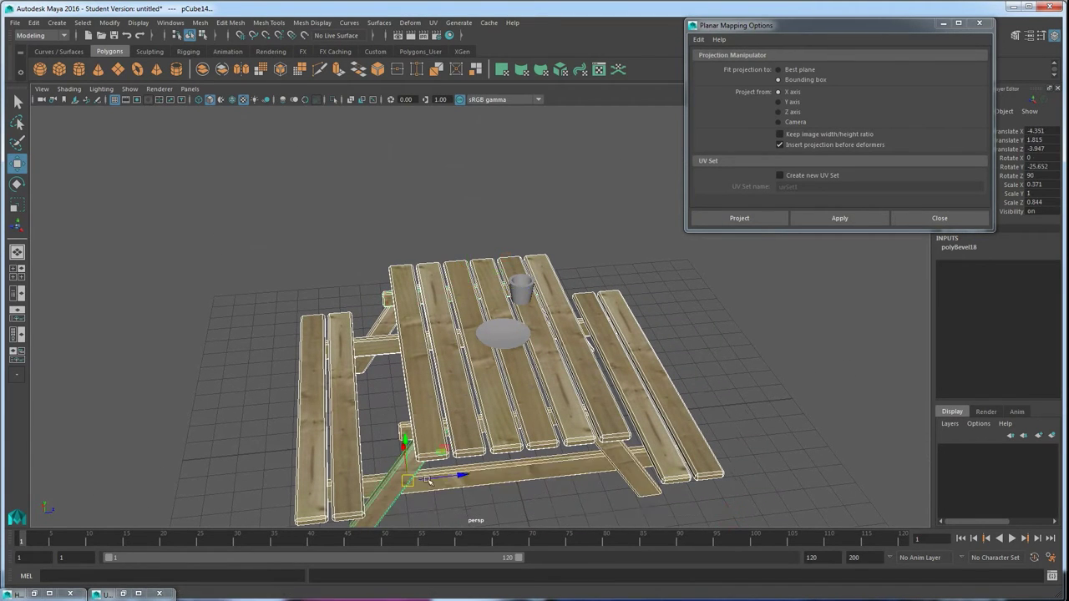
pyautogui.keyDown('alt'); pyautogui.moveTo(437, 448); pyautogui.dragTo(465, 415); pyautogui.keyUp('alt')
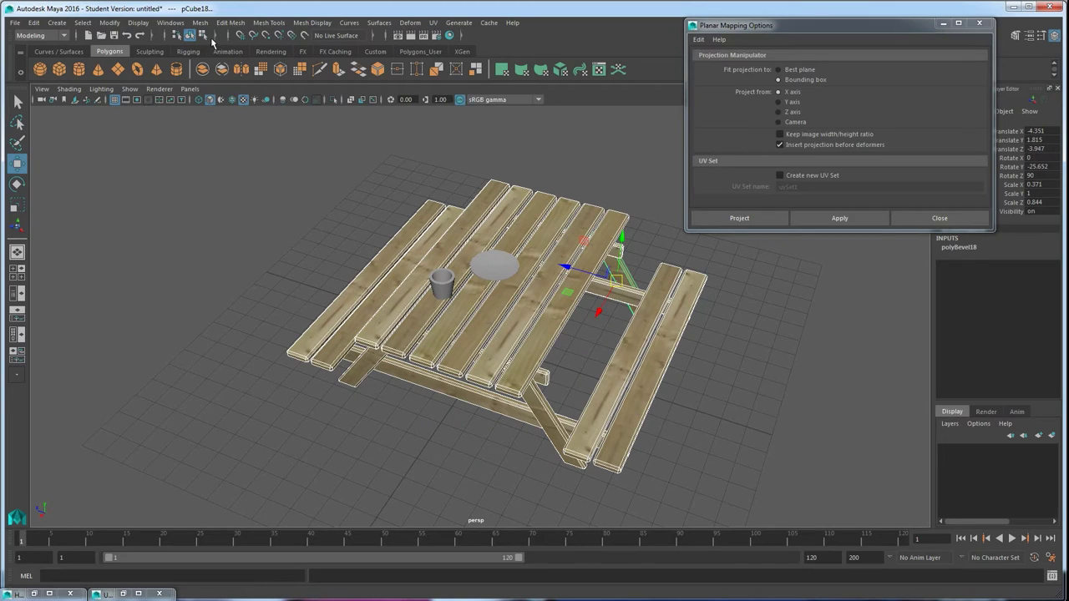
pyautogui.click(200, 22)
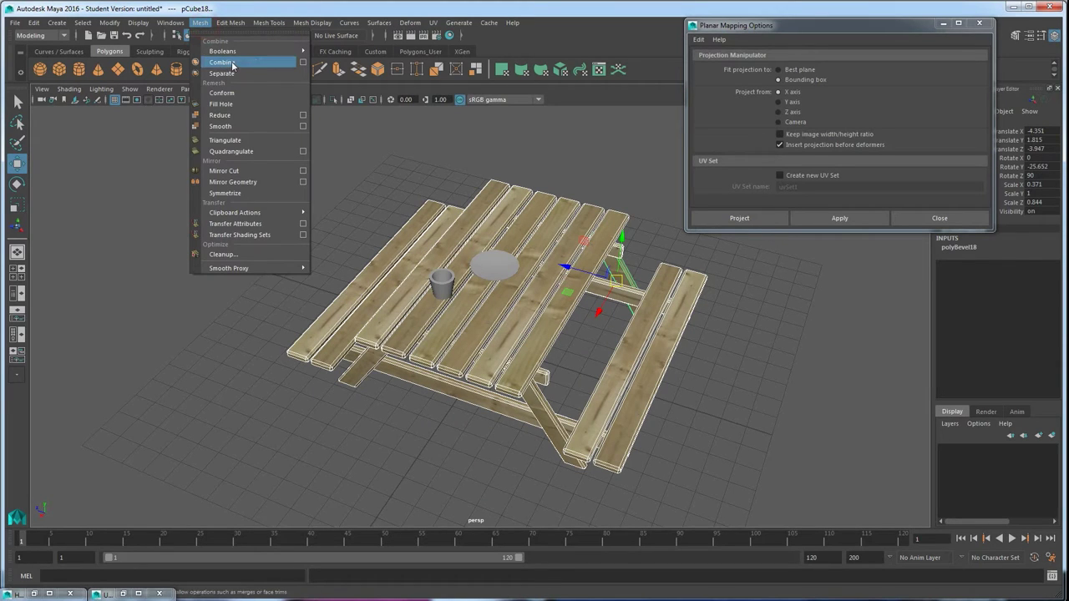
pyautogui.click(221, 62)
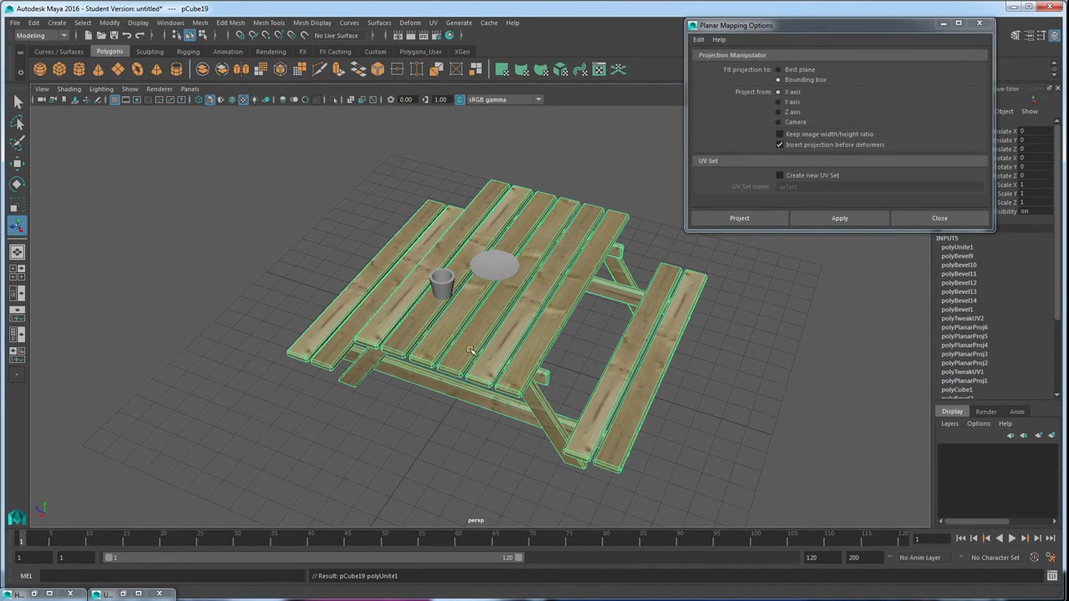
# Step: Reselect the combined picnic table with the Move tool active and close the Planar Mapping options
pyautogui.click(142, 334)
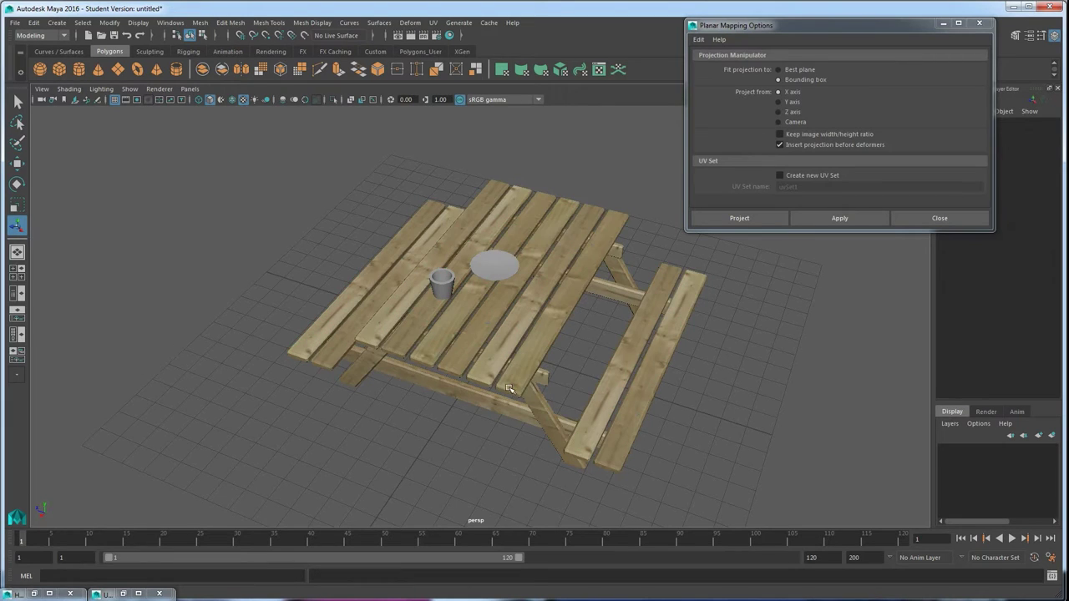
pyautogui.click(503, 341)
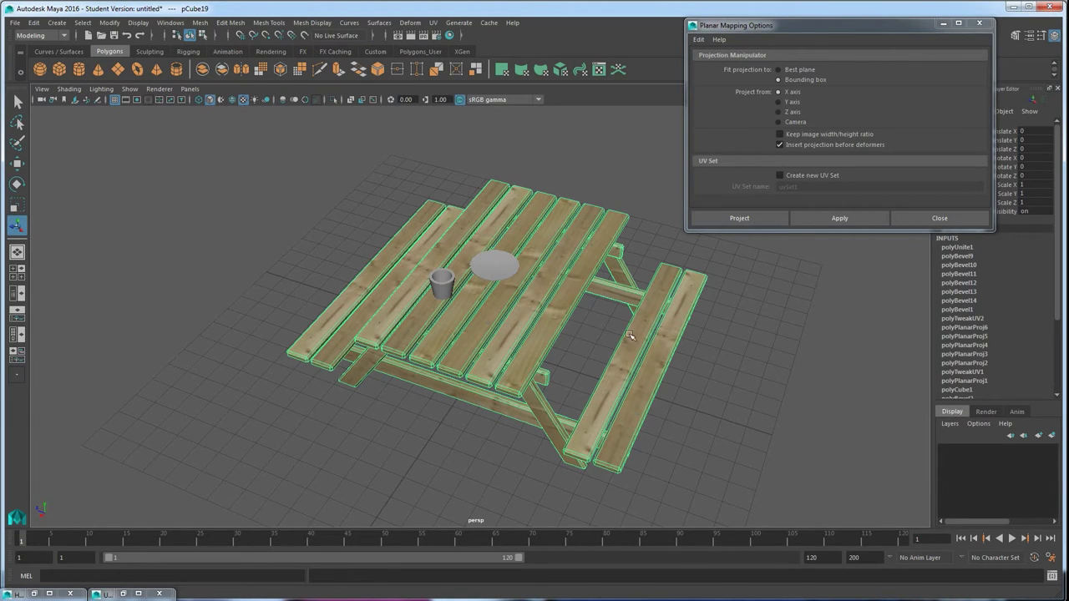
pyautogui.press('w')
pyautogui.moveTo(491, 351); pyautogui.dragTo(428, 399)
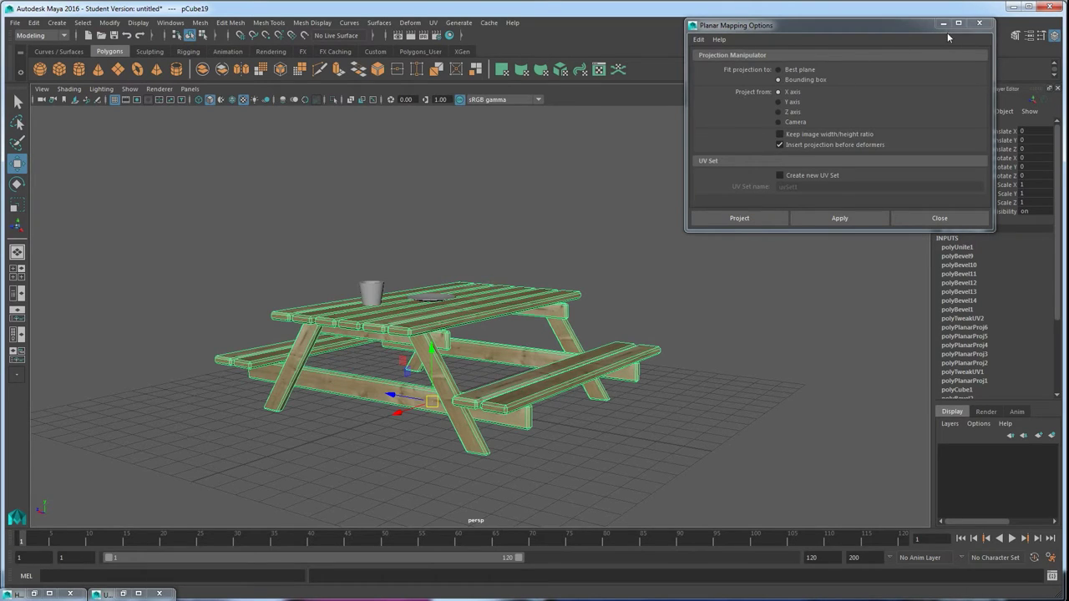
pyautogui.click(979, 23)
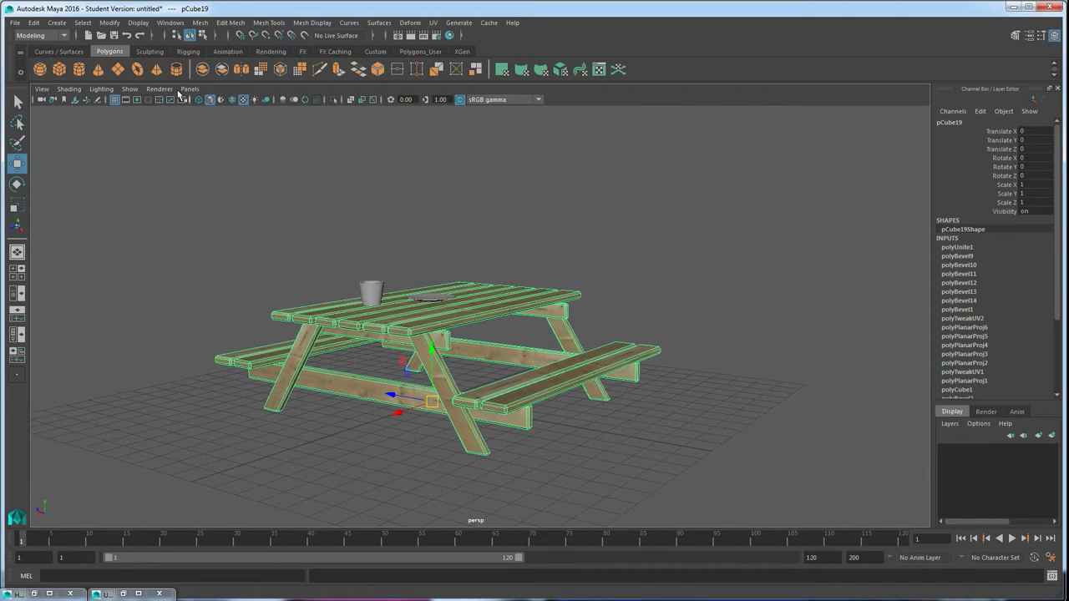
# Step: Delete the construction history of the combined picnic table
pyautogui.click(35, 23)
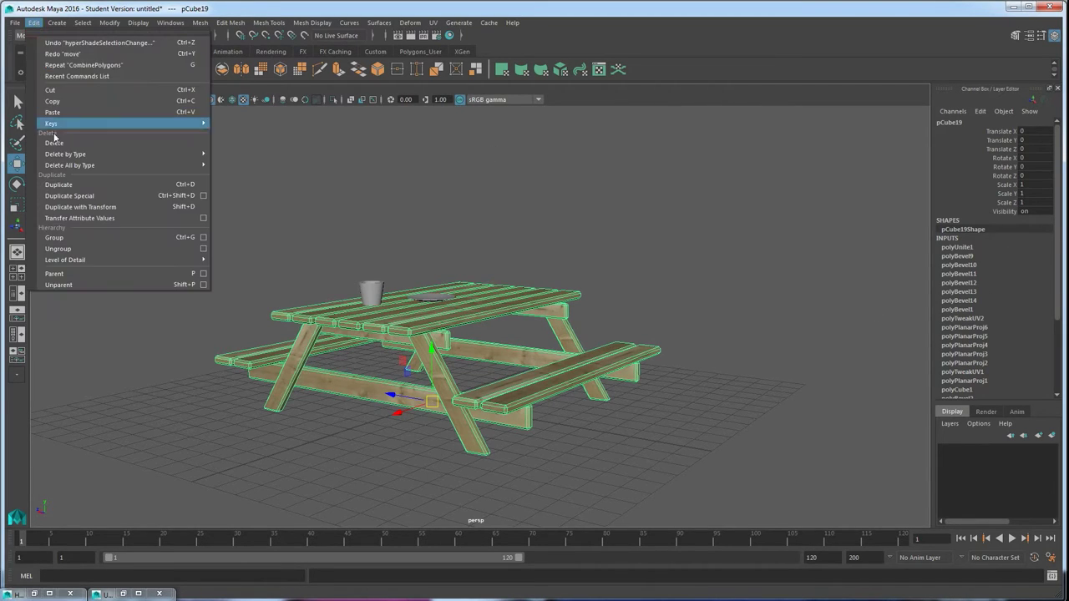
pyautogui.moveTo(59, 155)
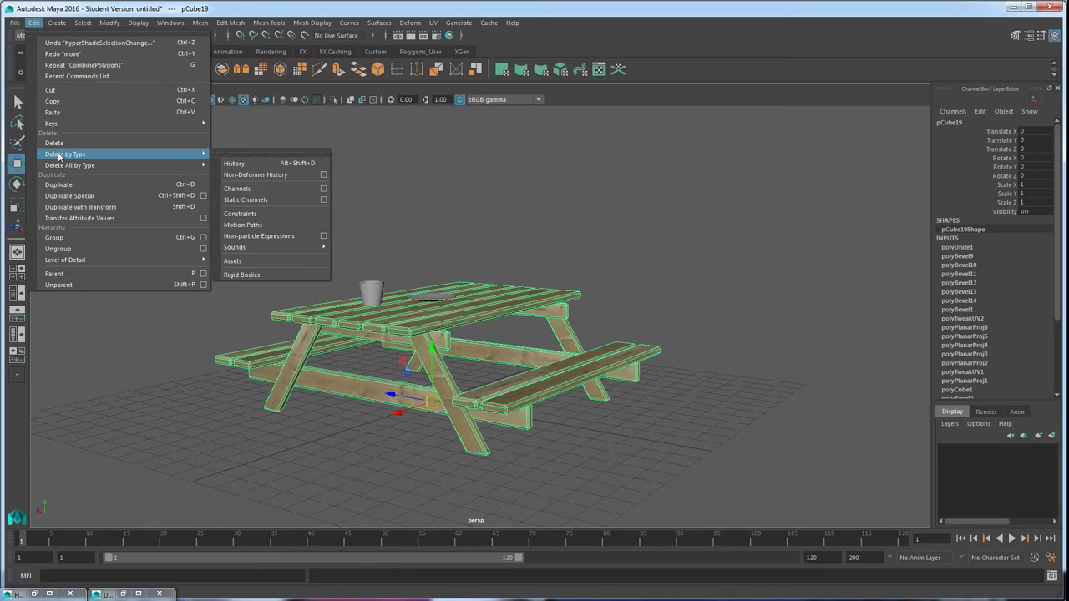
pyautogui.click(244, 165)
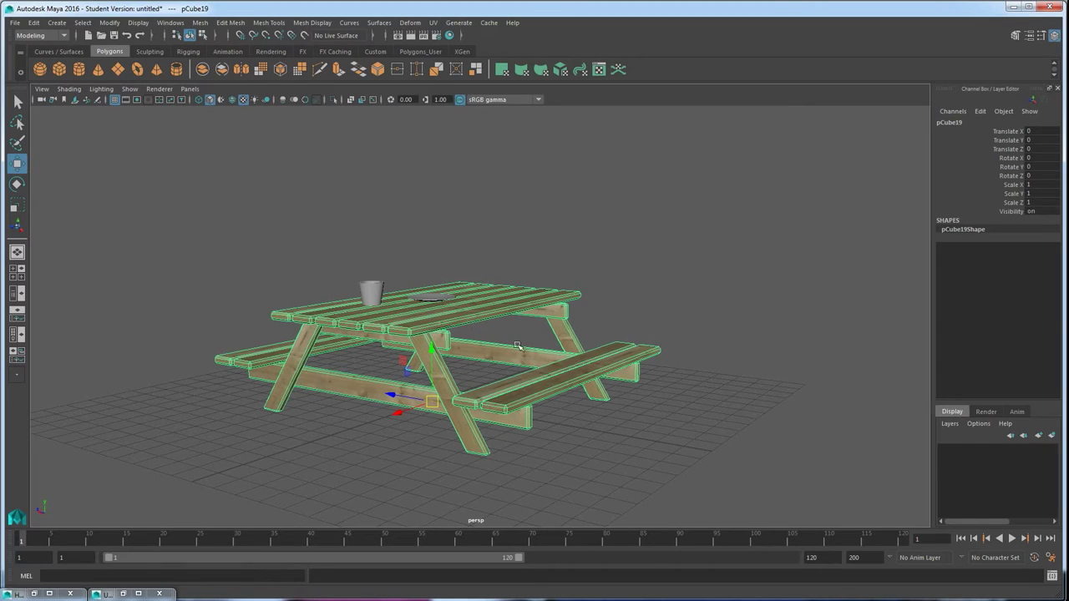
# Step: Rename the combined table object picnic_table
pyautogui.keyDown('alt'); pyautogui.moveTo(477, 383); pyautogui.dragTo(499, 392); pyautogui.keyUp('alt')
pyautogui.doubleClick(952, 122)
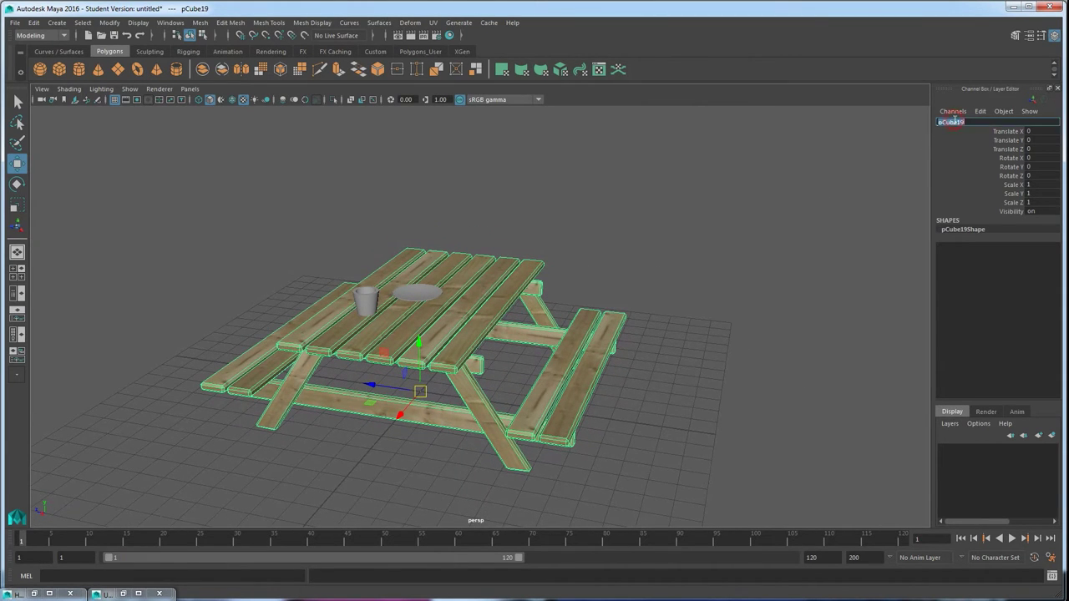
pyautogui.write('picnic_table')
pyautogui.press('Return')
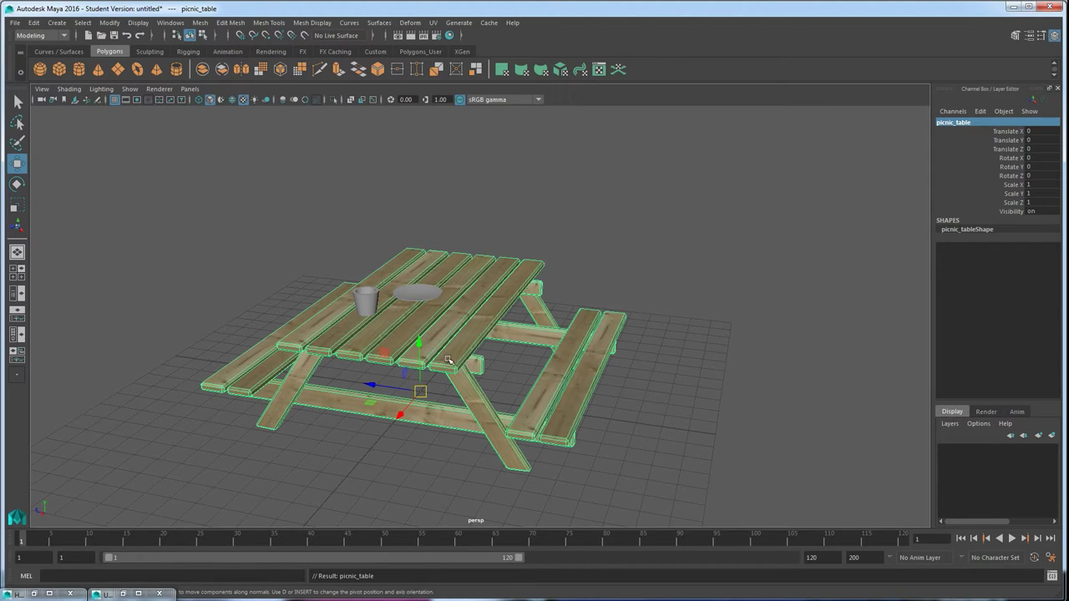
pyautogui.keyDown('alt'); pyautogui.moveTo(450, 357); pyautogui.dragTo(481, 334); pyautogui.keyUp('alt')
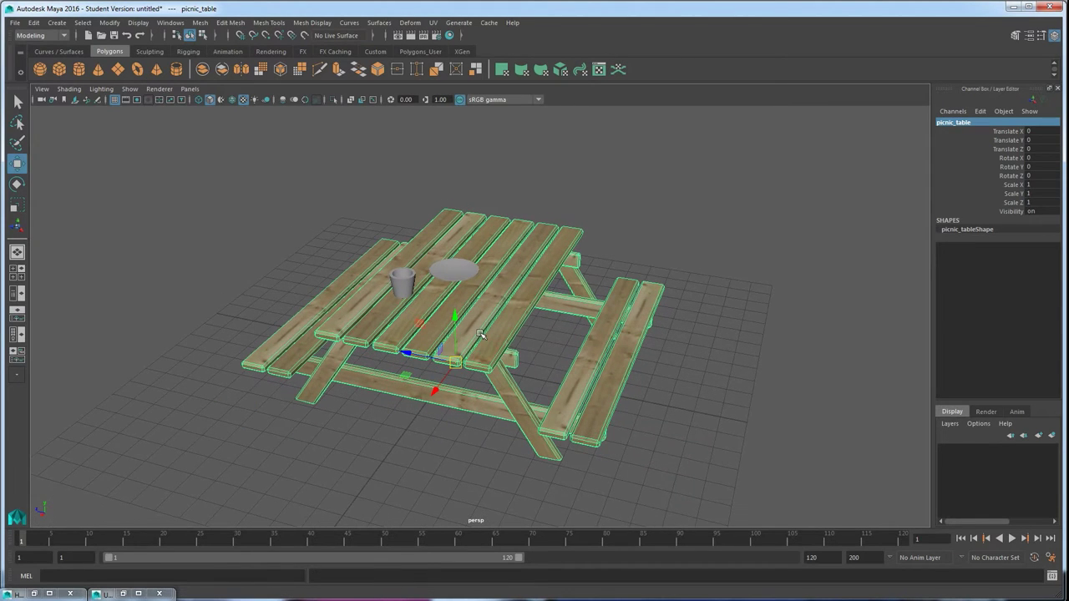
# Step: Select the cup and the plate together, delete their construction history and freeze their transformations
pyautogui.click(458, 273)
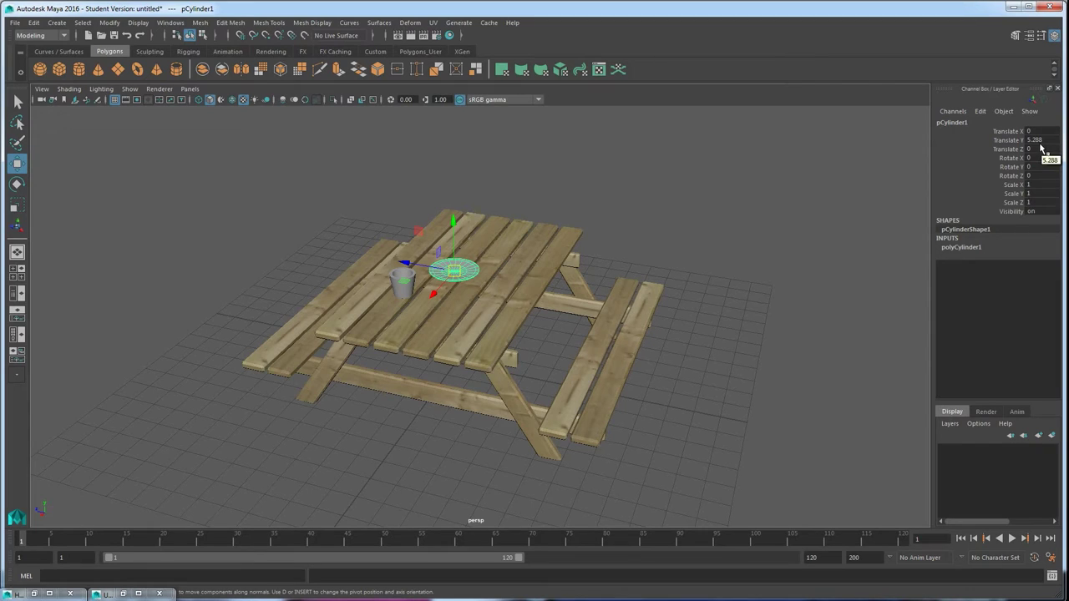
pyautogui.click(389, 276)
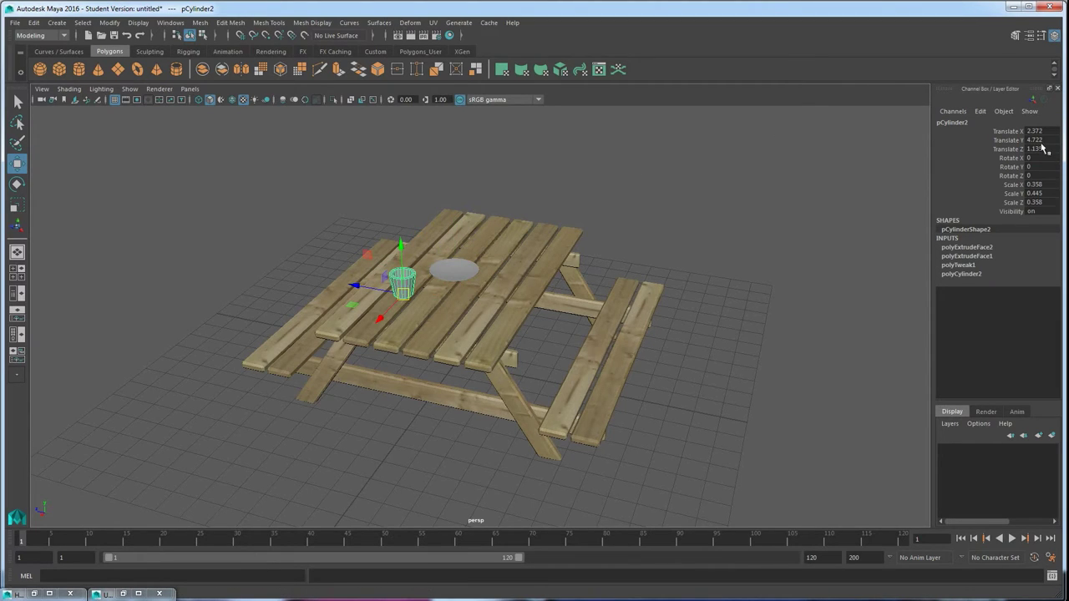
pyautogui.click(463, 265)
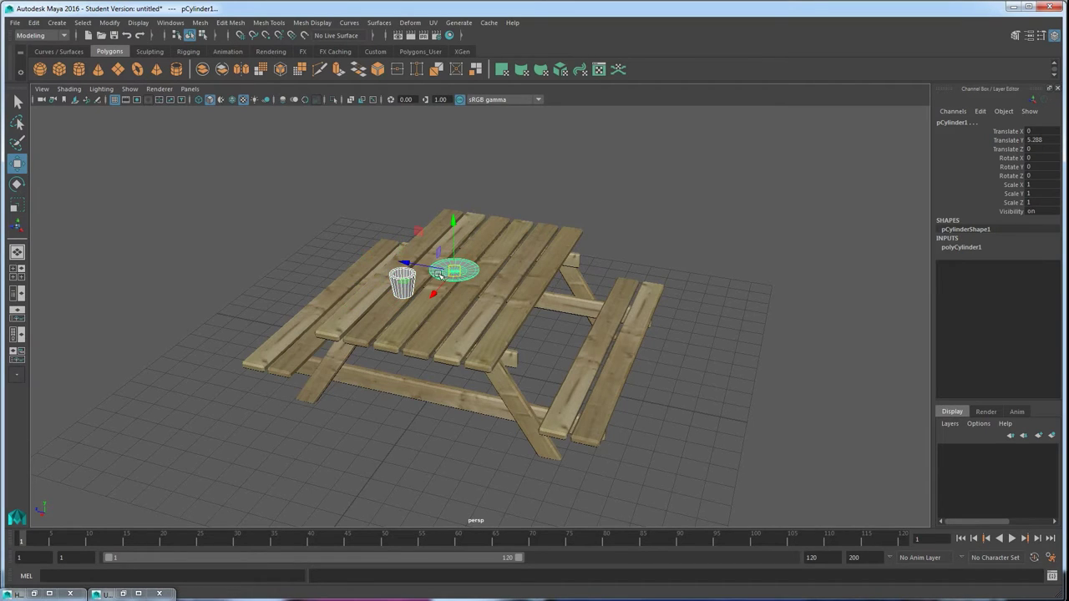
pyautogui.click(34, 22)
pyautogui.moveTo(93, 157)
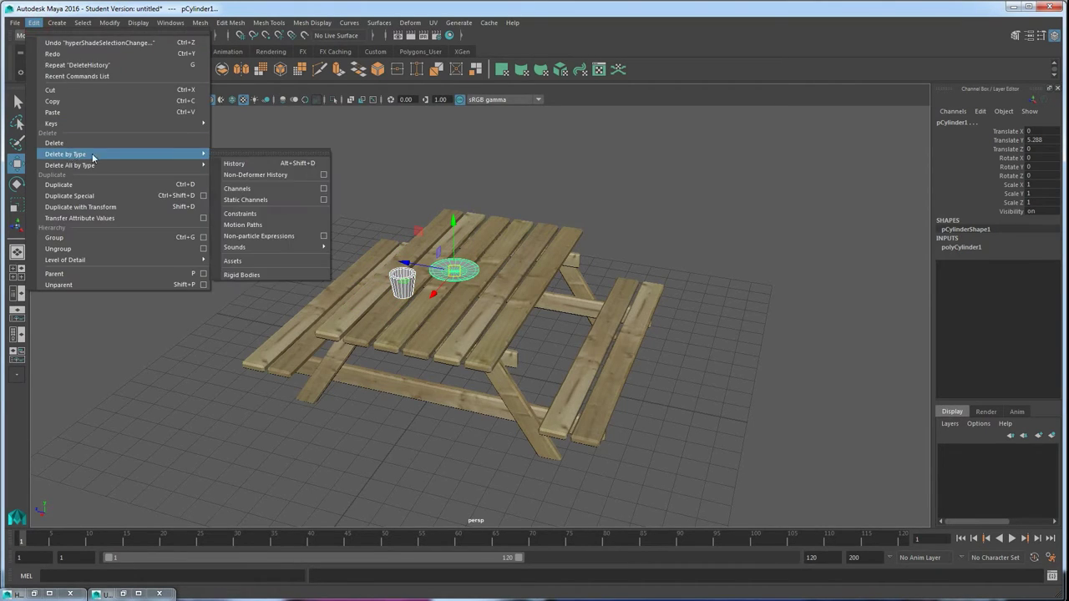
pyautogui.click(235, 164)
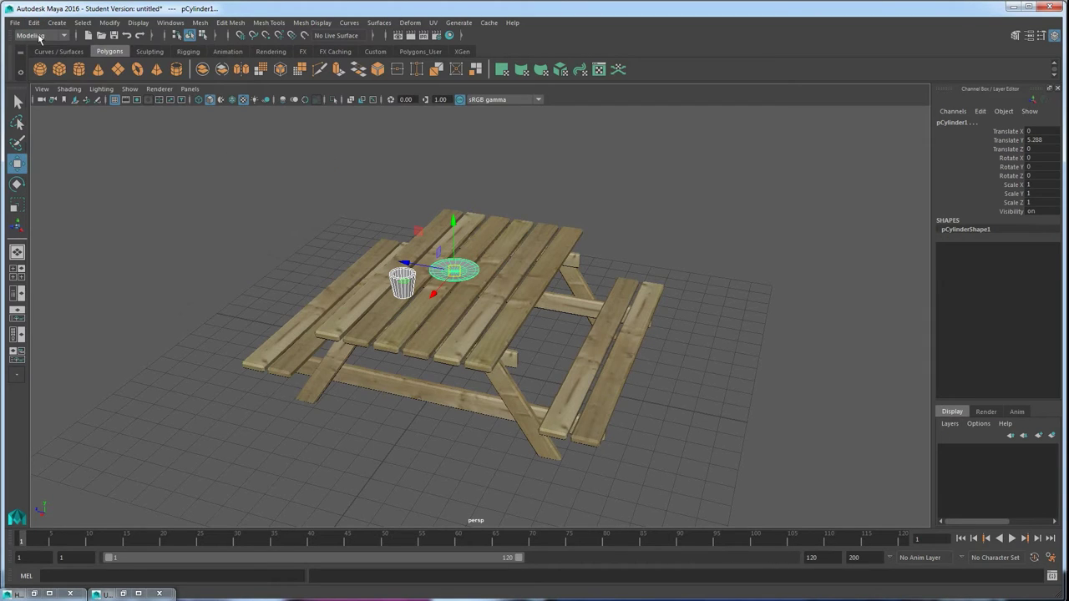
pyautogui.click(109, 22)
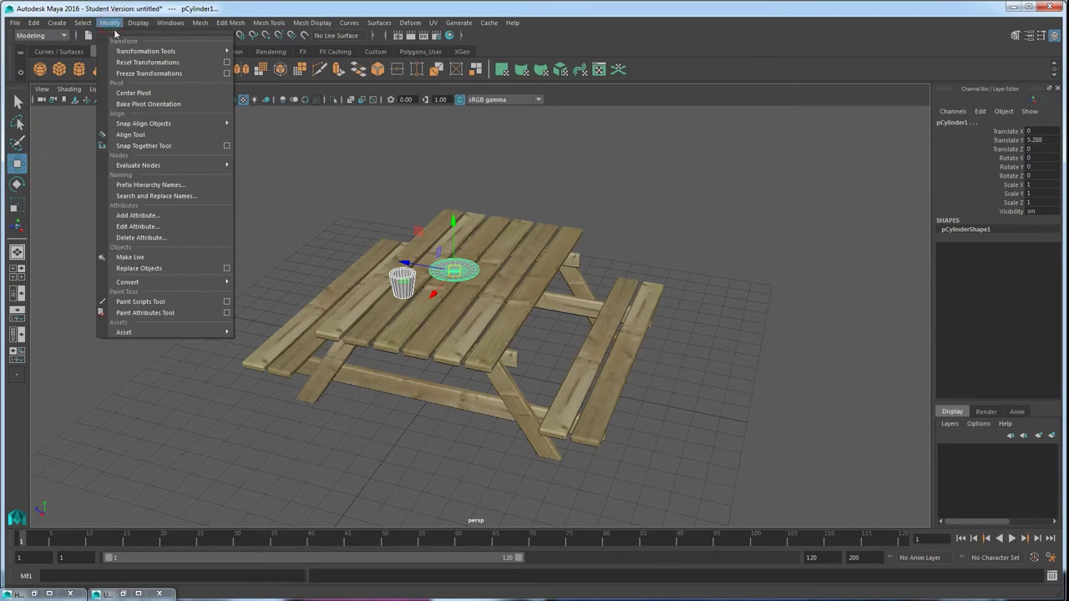
pyautogui.click(136, 74)
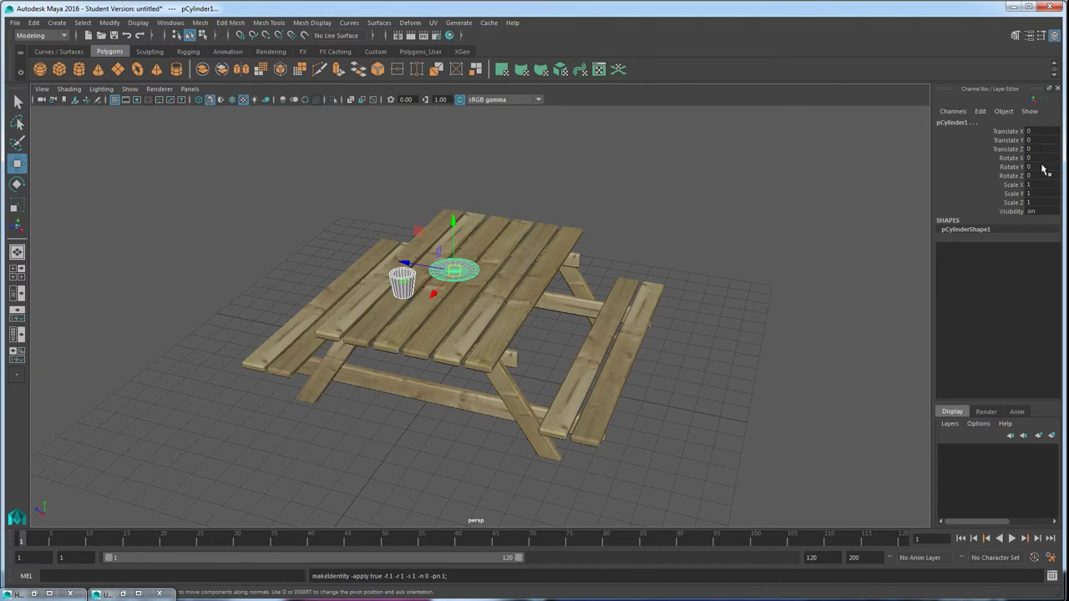
# Step: Move the cup off the table and return it by setting its Translate X, Y and Z to 0
pyautogui.click(277, 262)
pyautogui.click(401, 283)
pyautogui.moveTo(399, 287); pyautogui.dragTo(141, 224)
pyautogui.moveTo(1042, 131); pyautogui.dragTo(1042, 149)
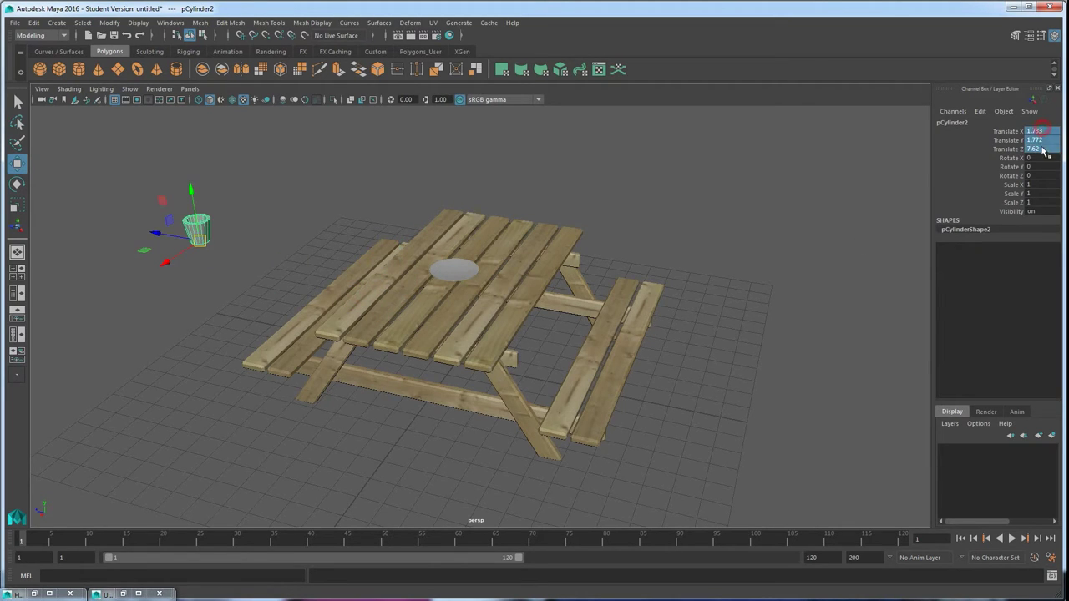
pyautogui.write('0')
pyautogui.press('Return')
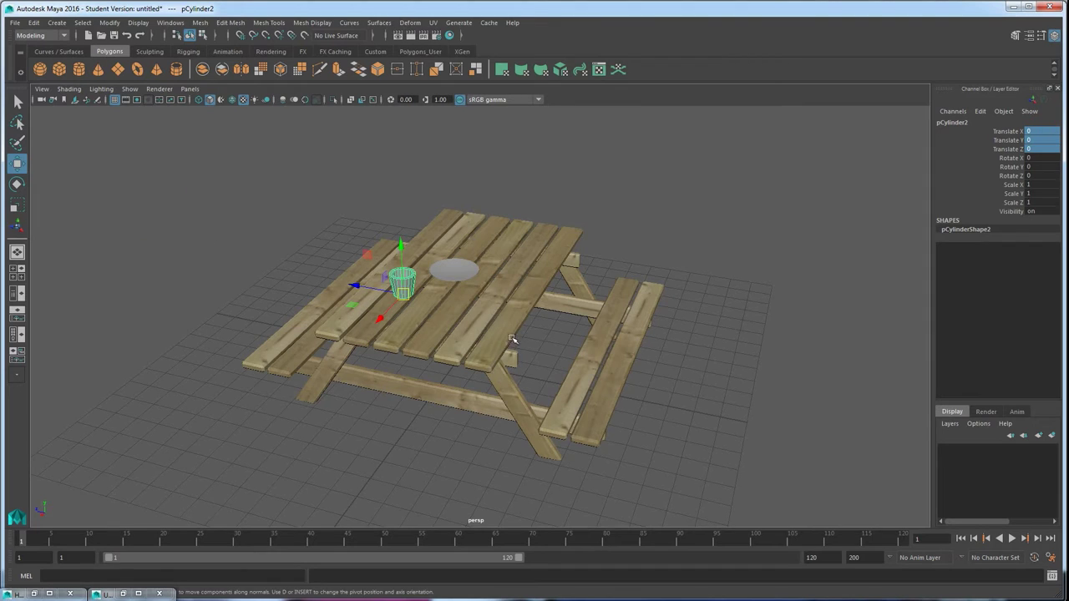
# Step: Select the cup, picnic table and plate in turn to check their transform values and placement
pyautogui.click(672, 243)
pyautogui.keyDown('alt'); pyautogui.moveTo(672, 243); pyautogui.dragTo(588, 292); pyautogui.keyUp('alt')
pyautogui.click(410, 275)
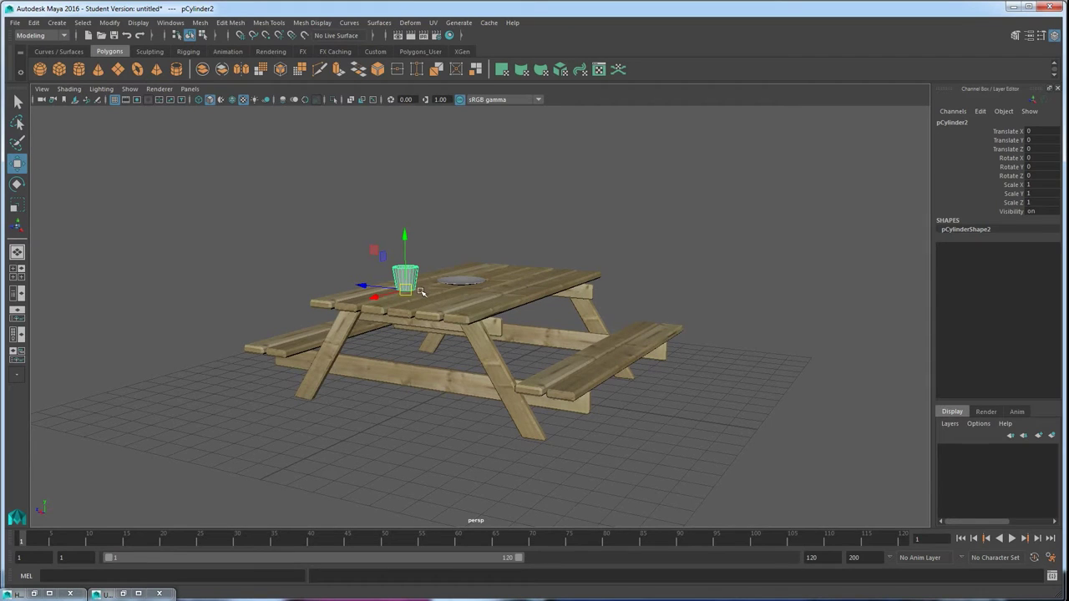
pyautogui.click(575, 189)
pyautogui.keyDown('alt'); pyautogui.moveTo(575, 189); pyautogui.dragTo(525, 285); pyautogui.keyUp('alt')
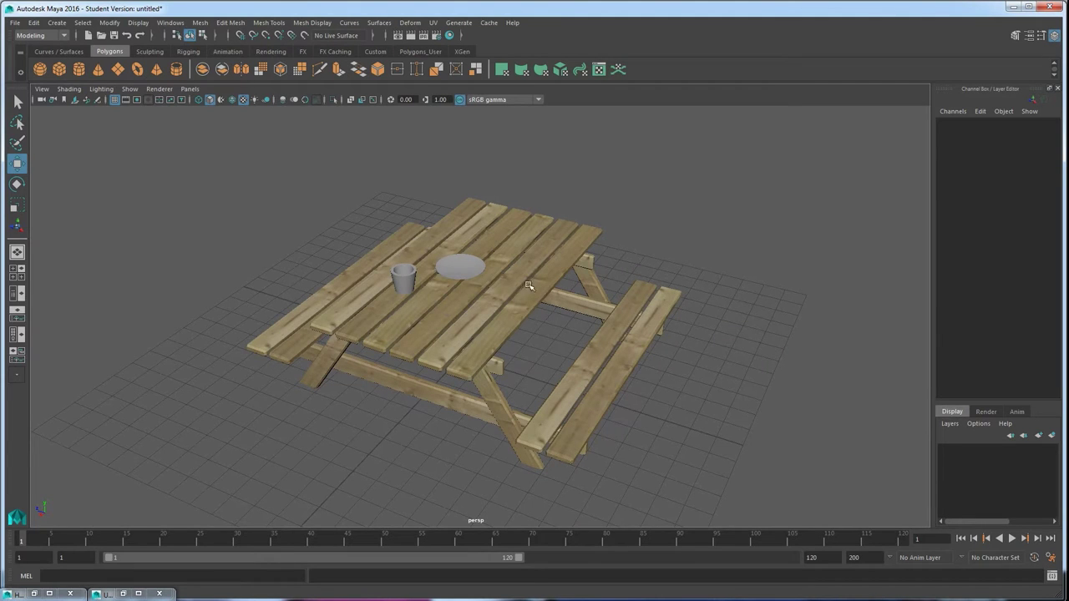
pyautogui.click(534, 265)
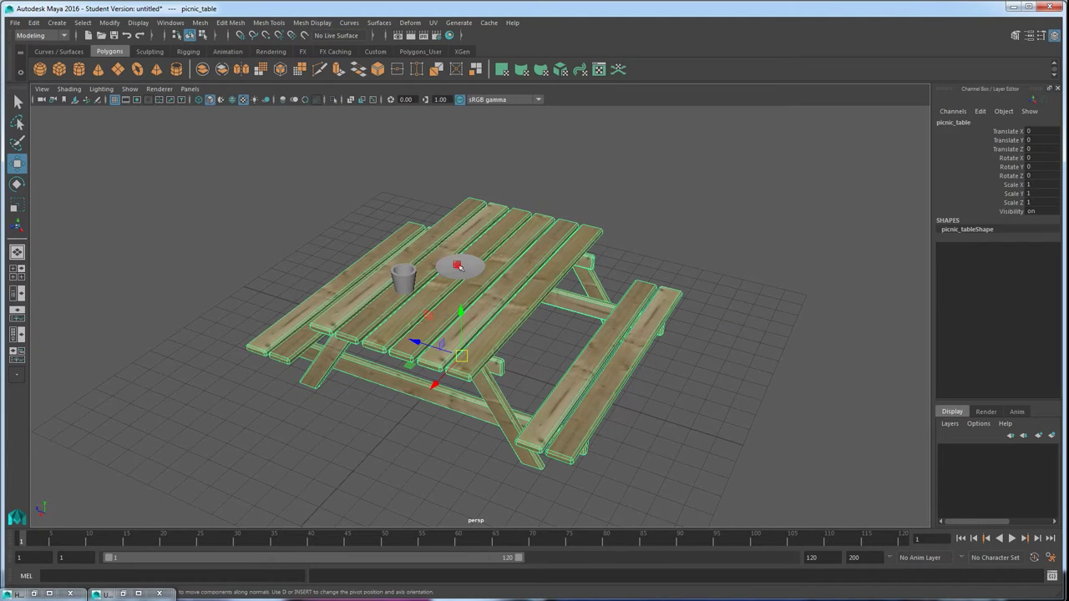
pyautogui.click(461, 266)
pyautogui.click(405, 284)
pyautogui.click(461, 271)
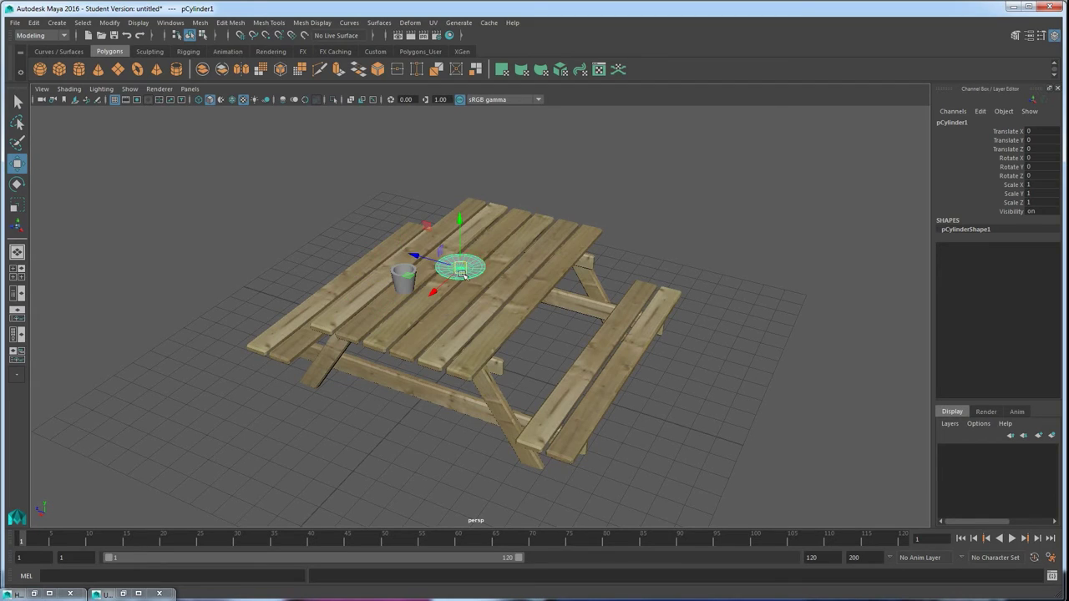
# Step: Move the plate across the tabletop and undo the move
pyautogui.moveTo(456, 273); pyautogui.dragTo(530, 268)
pyautogui.hotkey('ctrl', 'z')
pyautogui.click(668, 241)
pyautogui.keyDown('alt'); pyautogui.moveTo(668, 241); pyautogui.dragTo(577, 311); pyautogui.keyUp('alt')
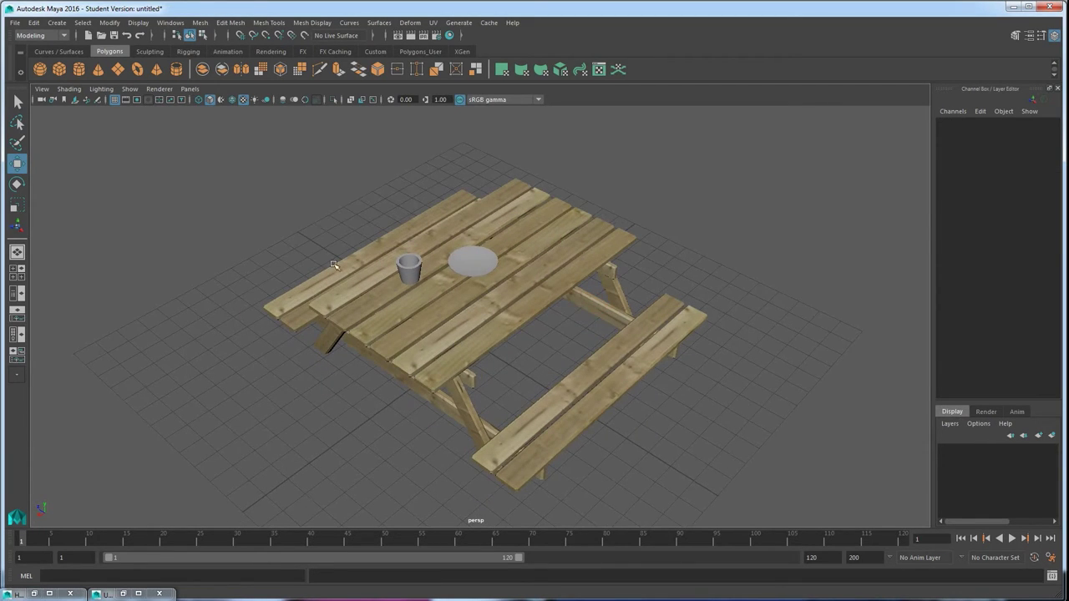
# Step: Select the table, cup and plate together, and check the table and plate as separate objects
pyautogui.moveTo(731, 441); pyautogui.dragTo(313, 198)
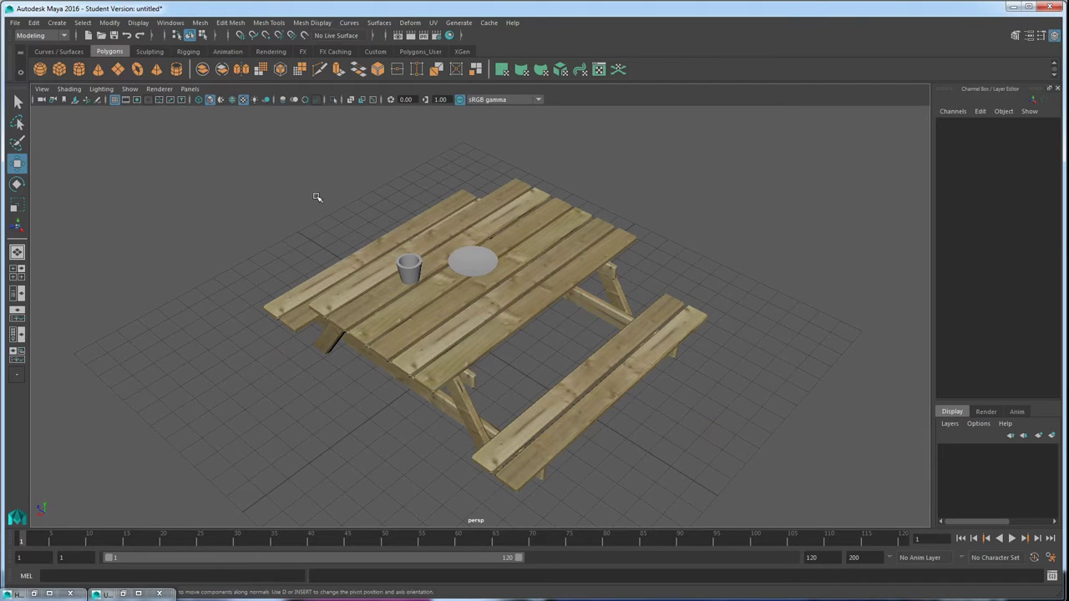
pyautogui.keyDown('alt'); pyautogui.moveTo(473, 289); pyautogui.dragTo(380, 209); pyautogui.keyUp('alt')
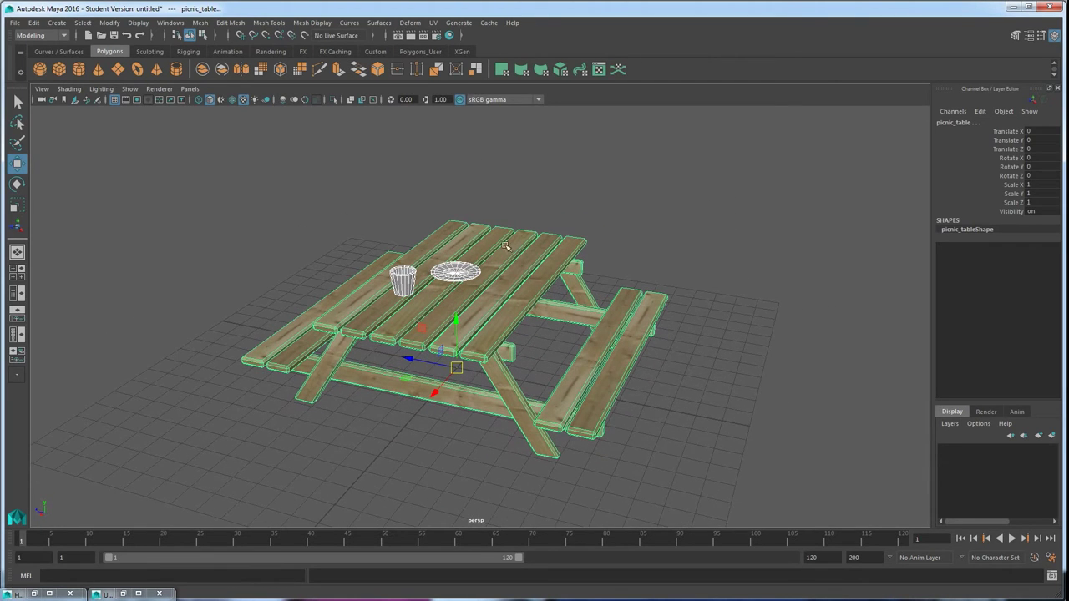
pyautogui.click(592, 345)
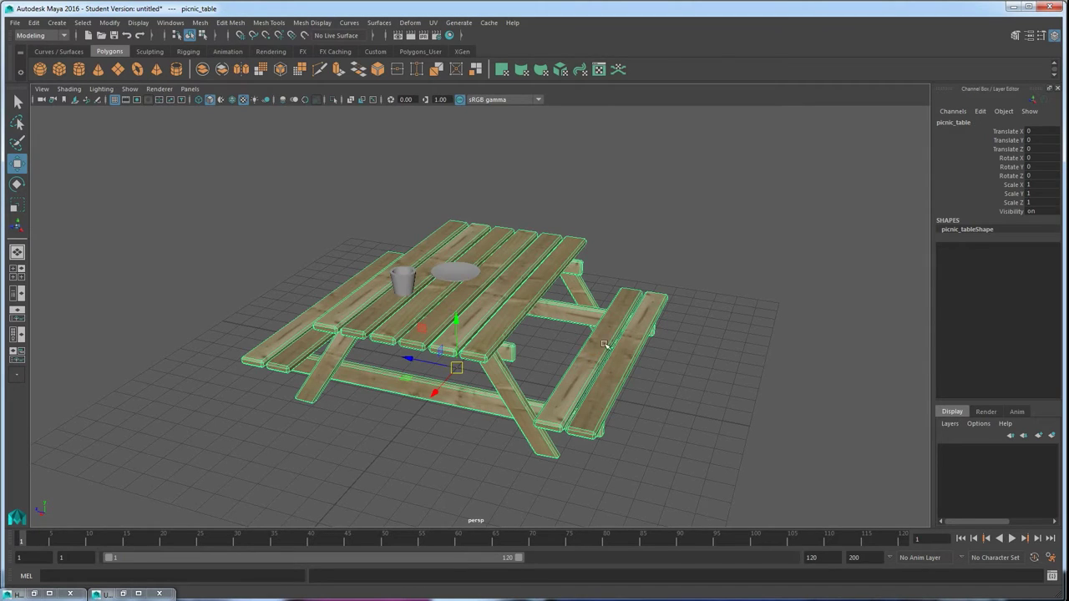
pyautogui.click(451, 280)
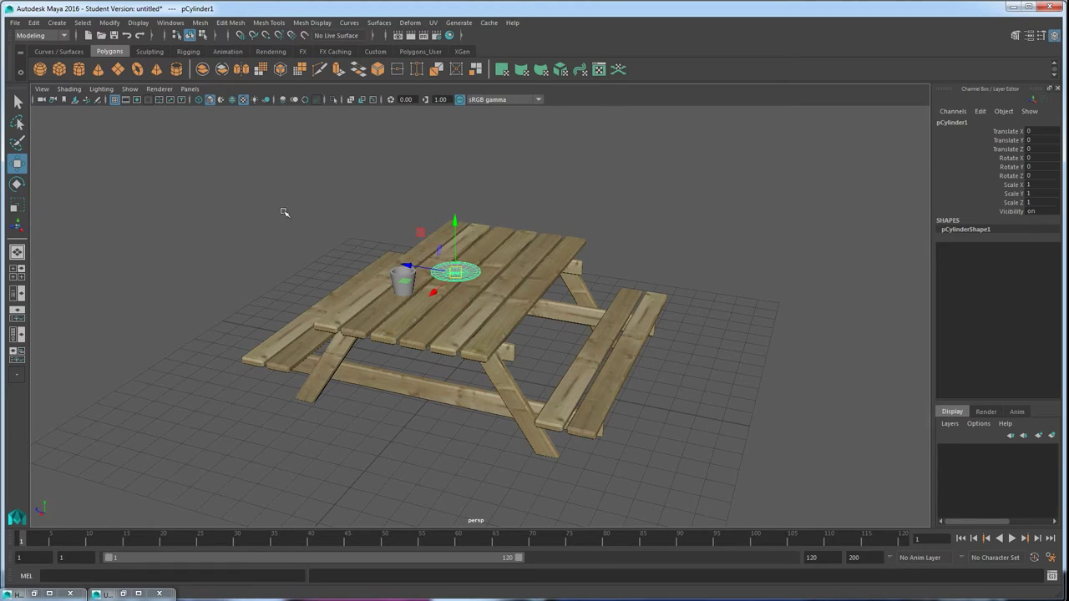
# Step: Export the selected table, cup and plate to the Desktop as an FBX file named "picnic table"
pyautogui.moveTo(288, 174); pyautogui.dragTo(686, 391)
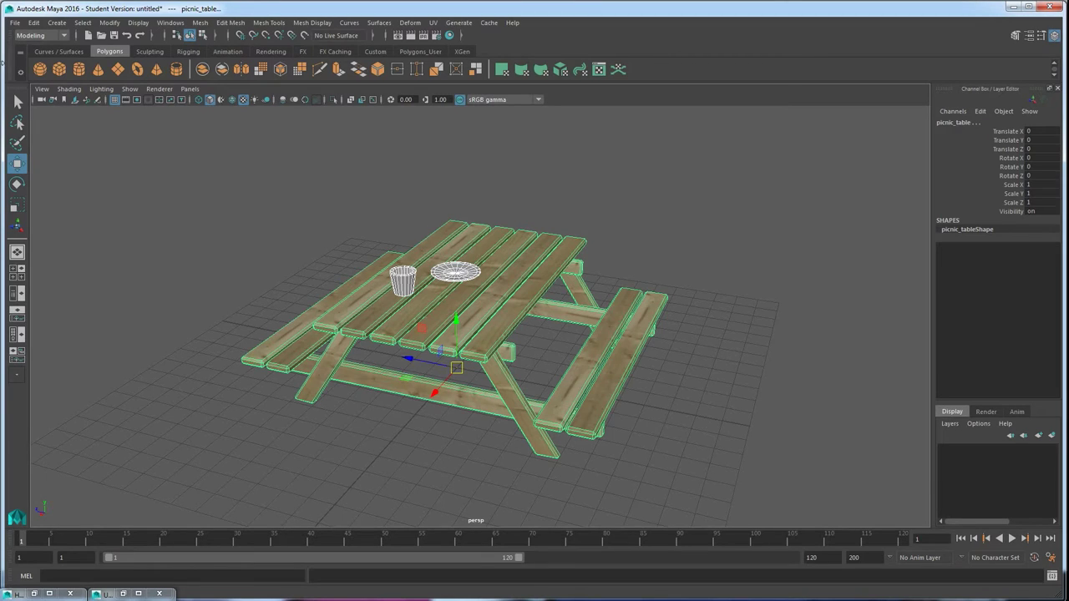
pyautogui.click(15, 22)
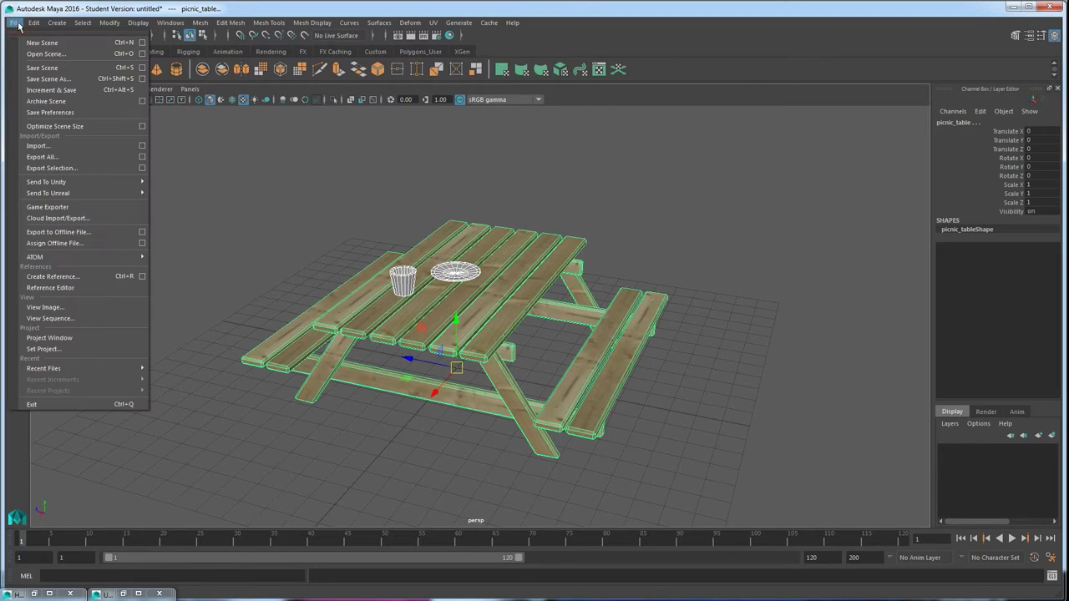
pyautogui.click(69, 169)
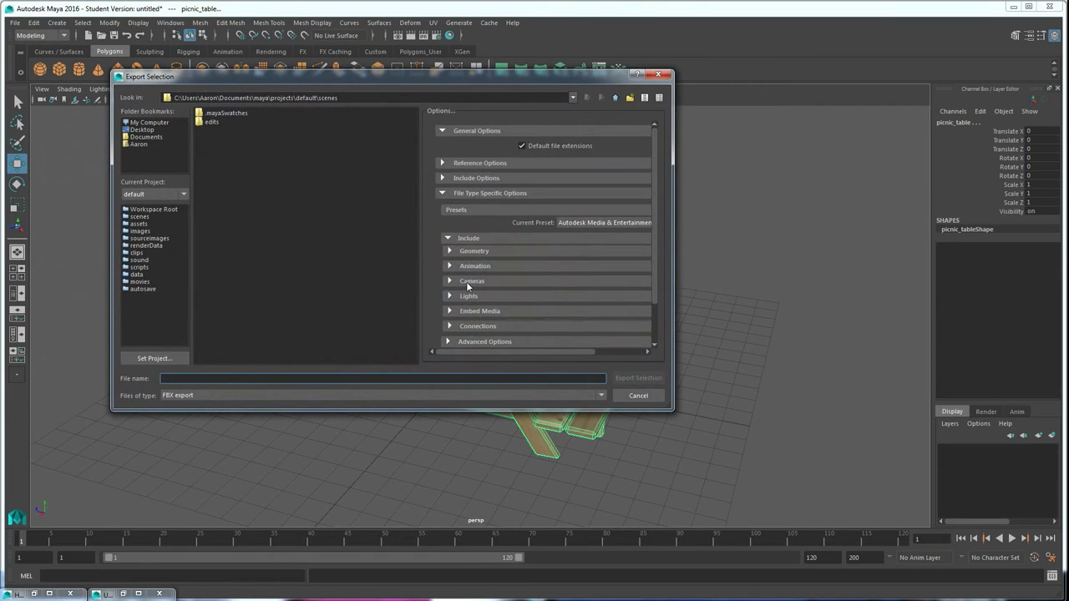
pyautogui.write('picnic table')
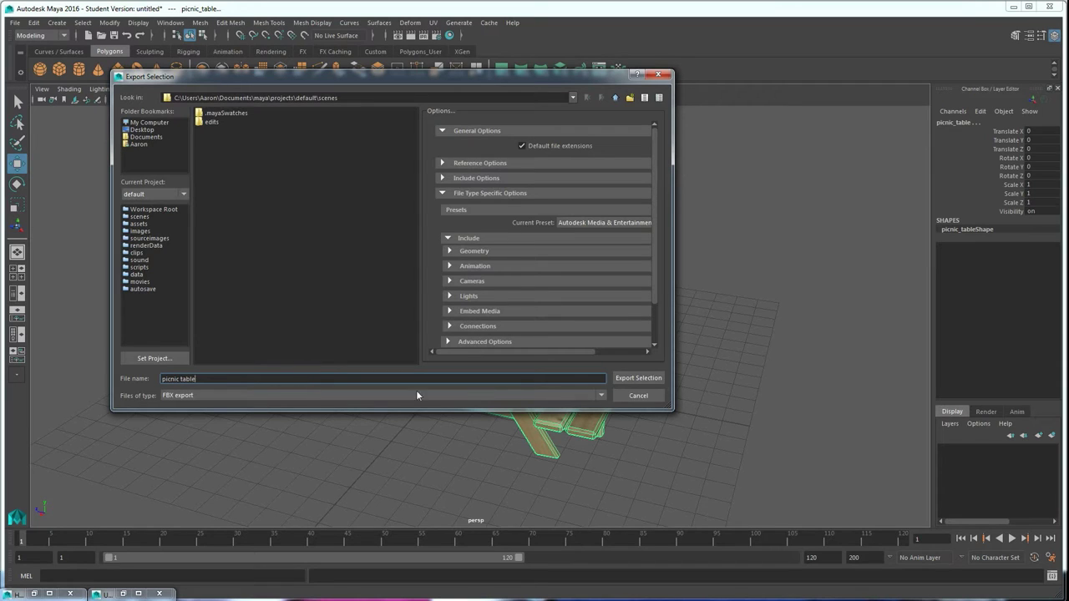
pyautogui.click(142, 130)
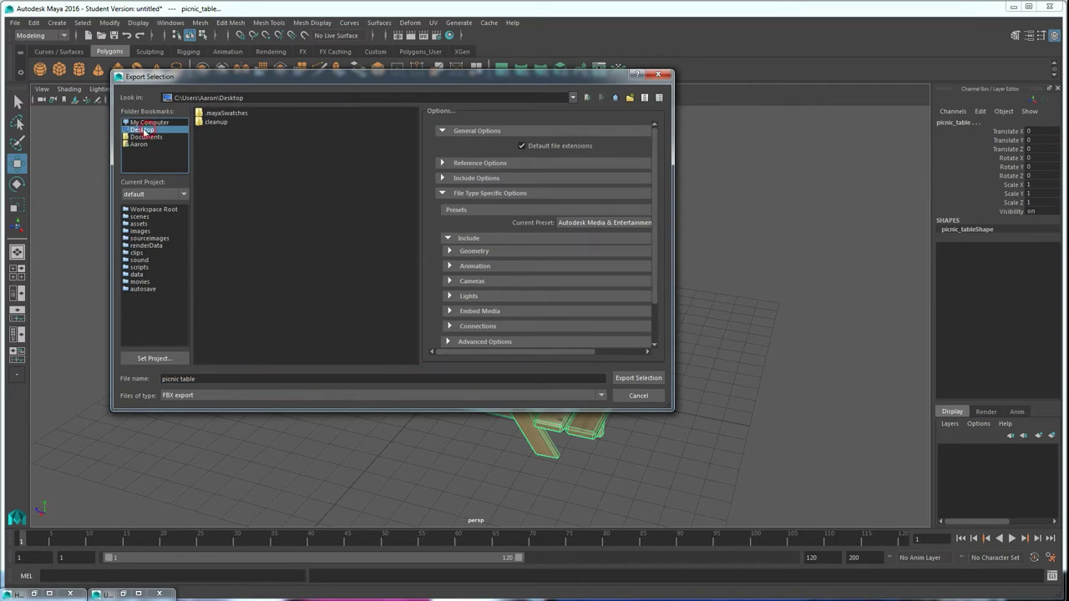
pyautogui.click(661, 377)
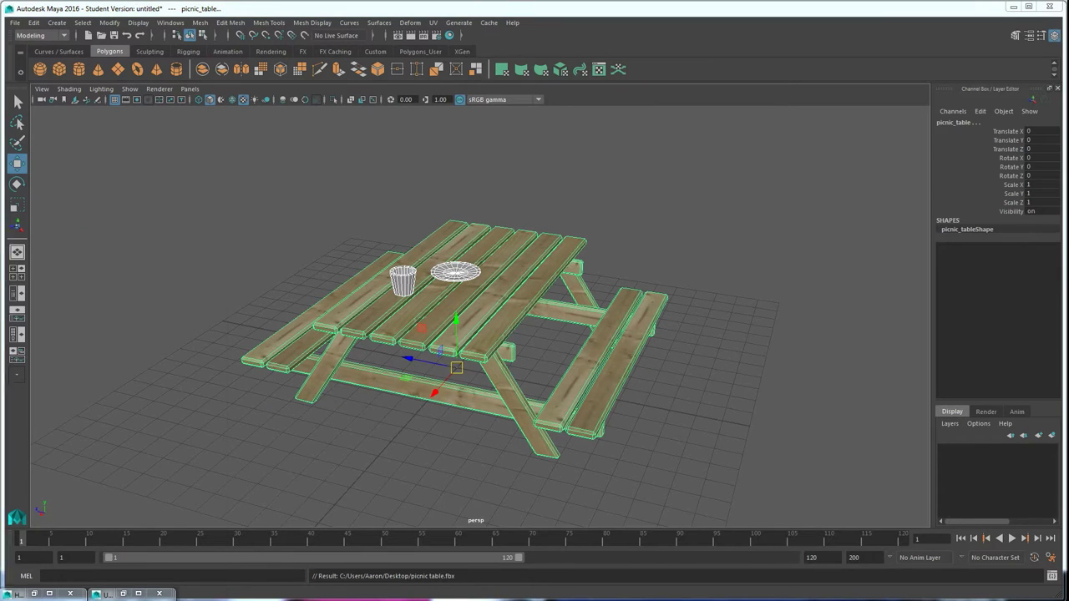
# Step: Launch Unity from the installed programs
pyautogui.press('super')
pyautogui.click(34, 564)
pyautogui.scroll(-9, 48, 518)
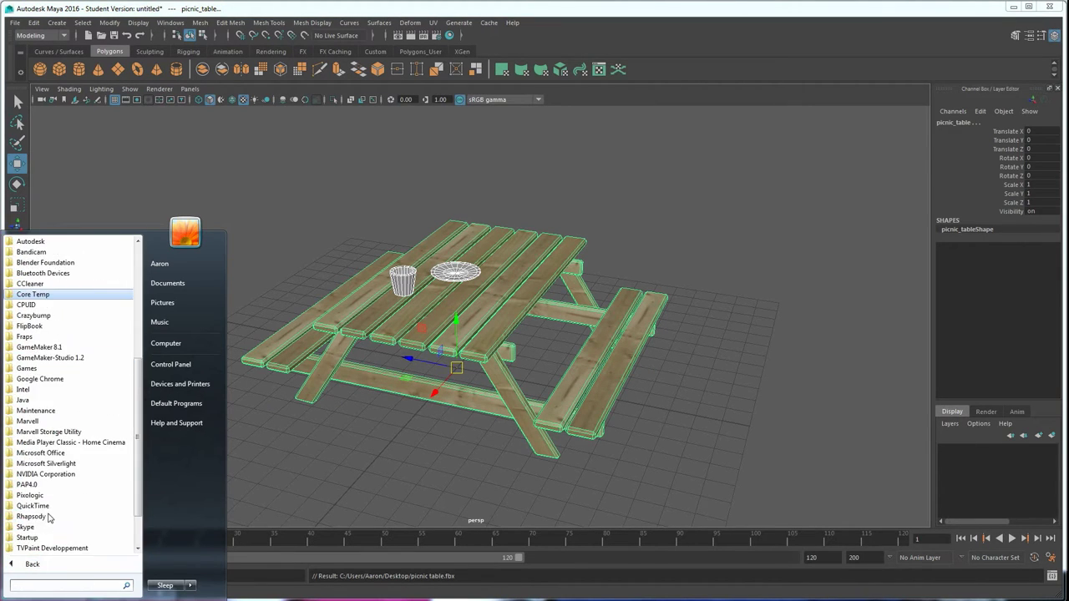
pyautogui.click(48, 518)
pyautogui.click(48, 547)
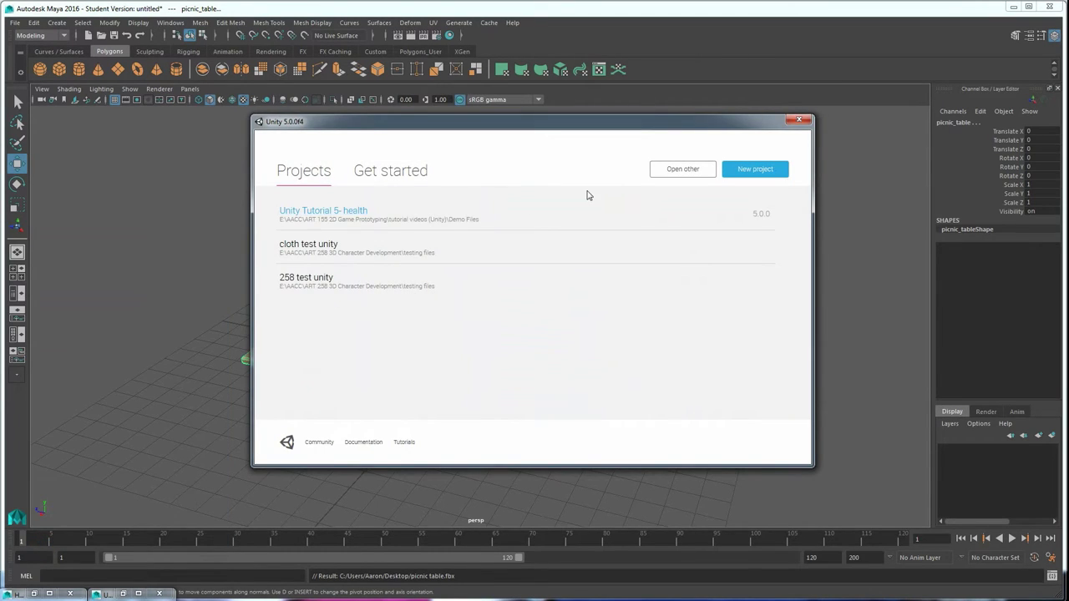
# Step: Create a new 3D project named "Picnic table project" on the Desktop
pyautogui.click(749, 170)
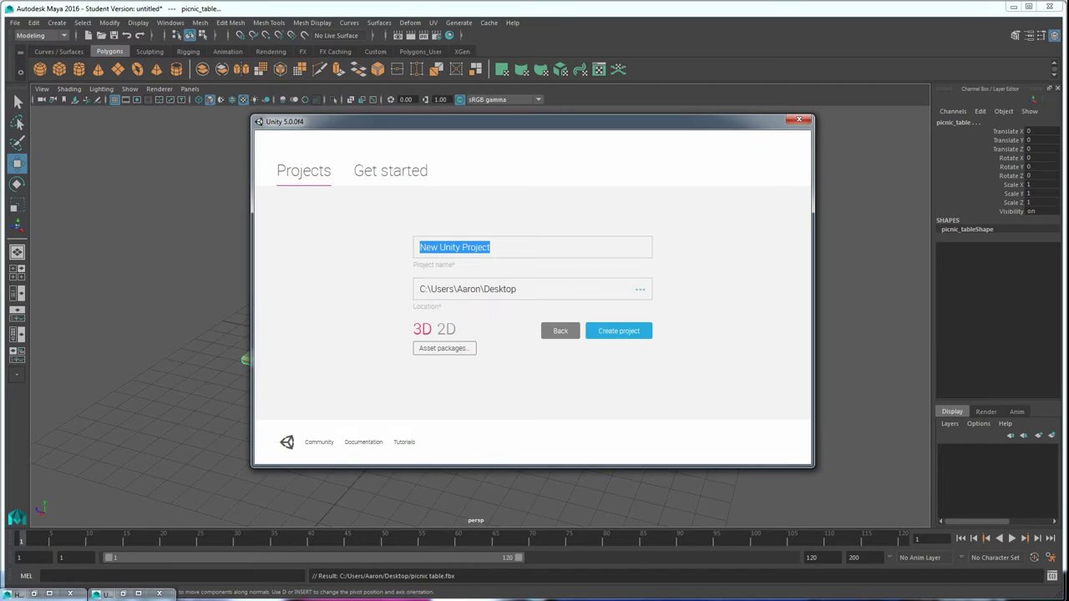
pyautogui.click(631, 334)
pyautogui.click(520, 248)
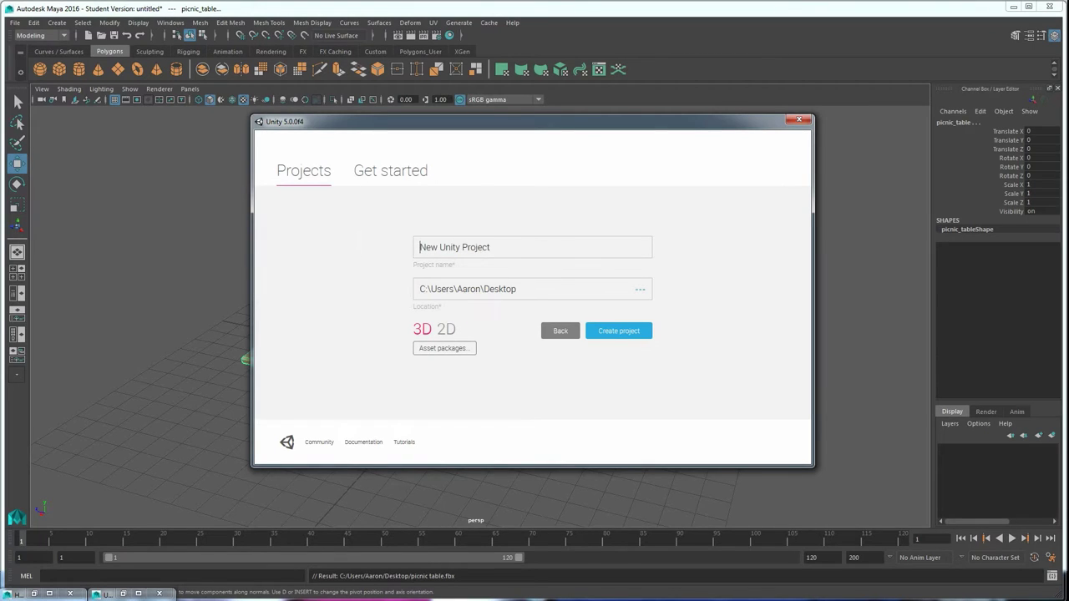
pyautogui.doubleClick(548, 242)
pyautogui.write('pic')
pyautogui.press('BackSpace')
pyautogui.press('BackSpace')
pyautogui.press('BackSpace')
pyautogui.write('Pi')
pyautogui.click(624, 332)
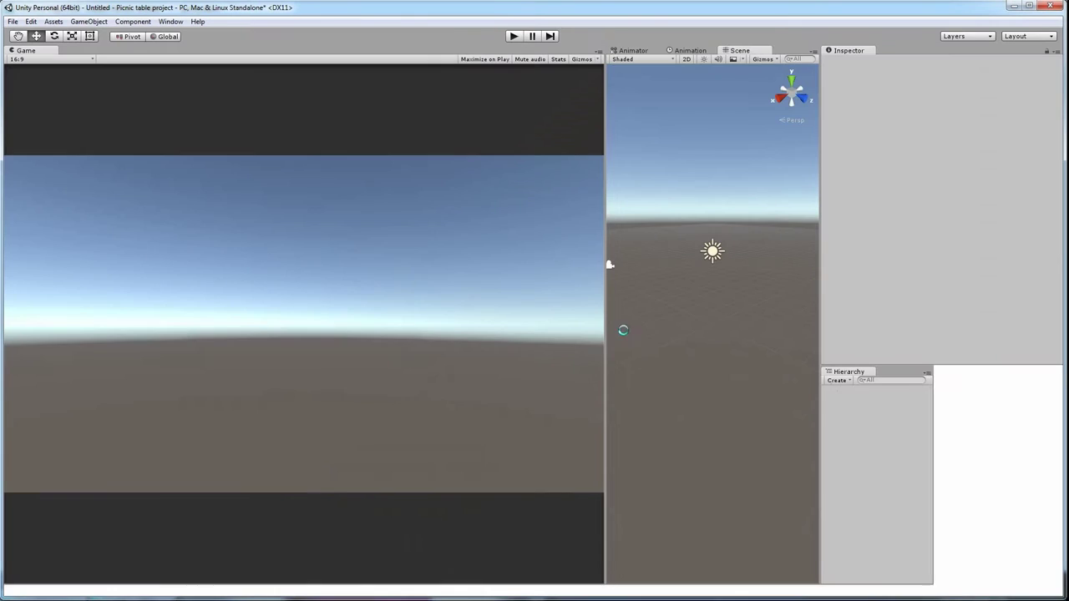
# Step: Widen the Scene view and import picnic table.fbx from the Desktop as a new asset
pyautogui.moveTo(605, 319); pyautogui.dragTo(117, 326)
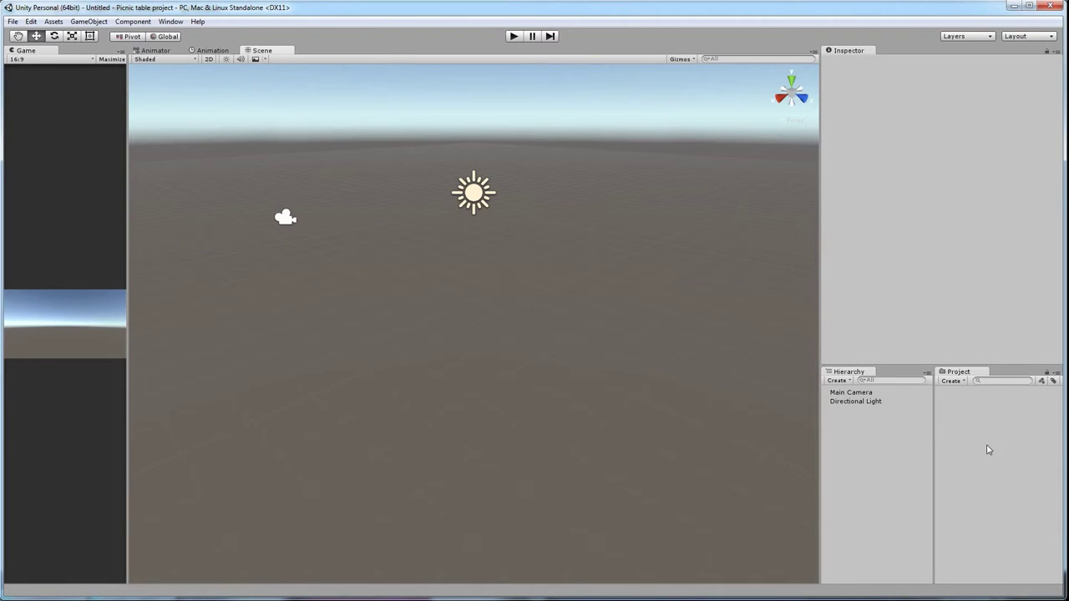
pyautogui.click(52, 21)
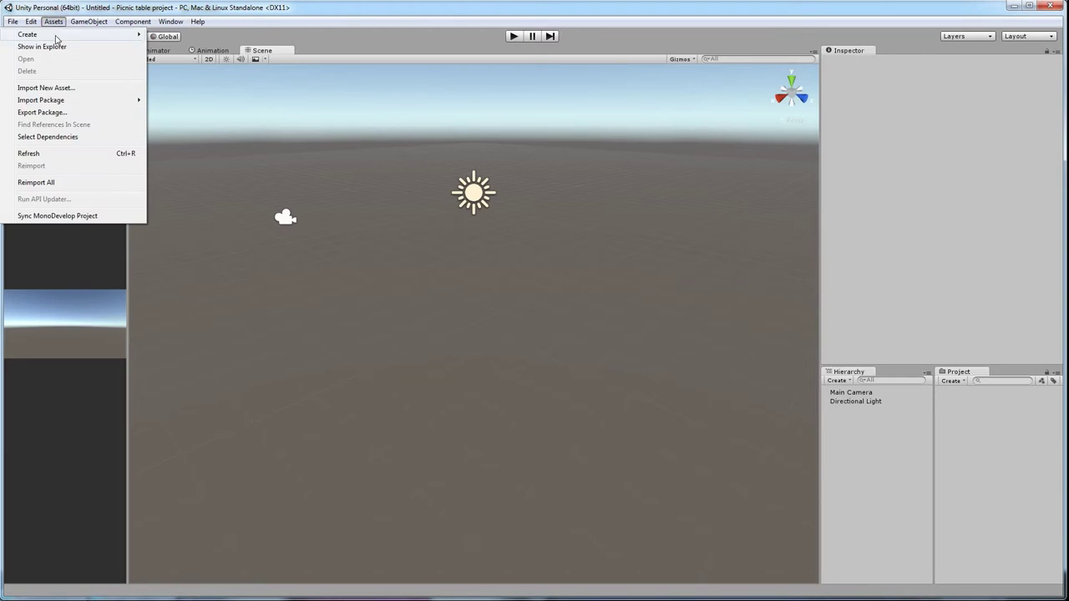
pyautogui.click(47, 88)
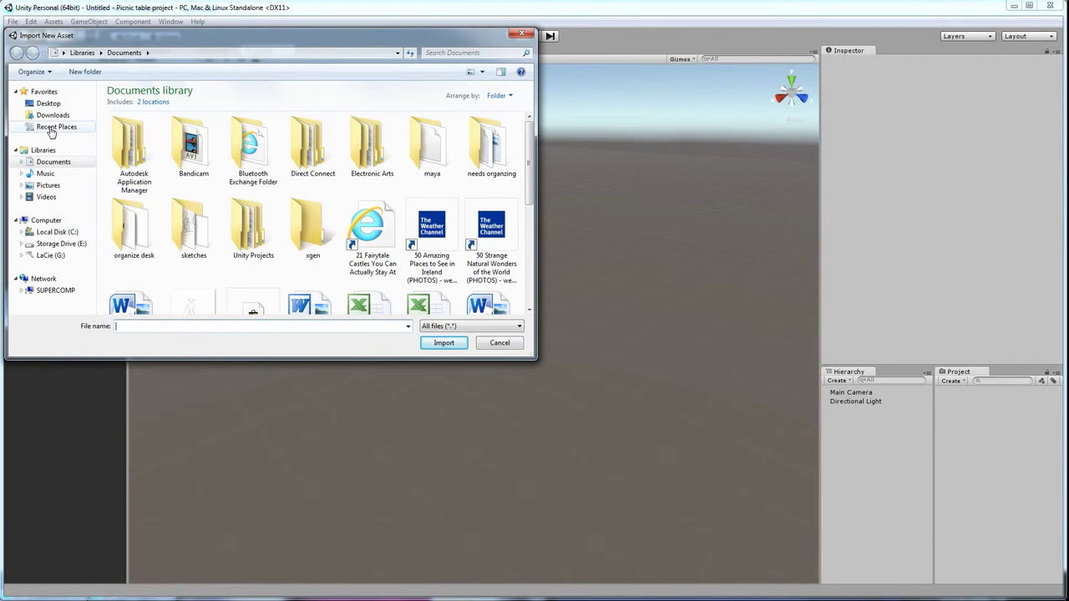
pyautogui.click(48, 103)
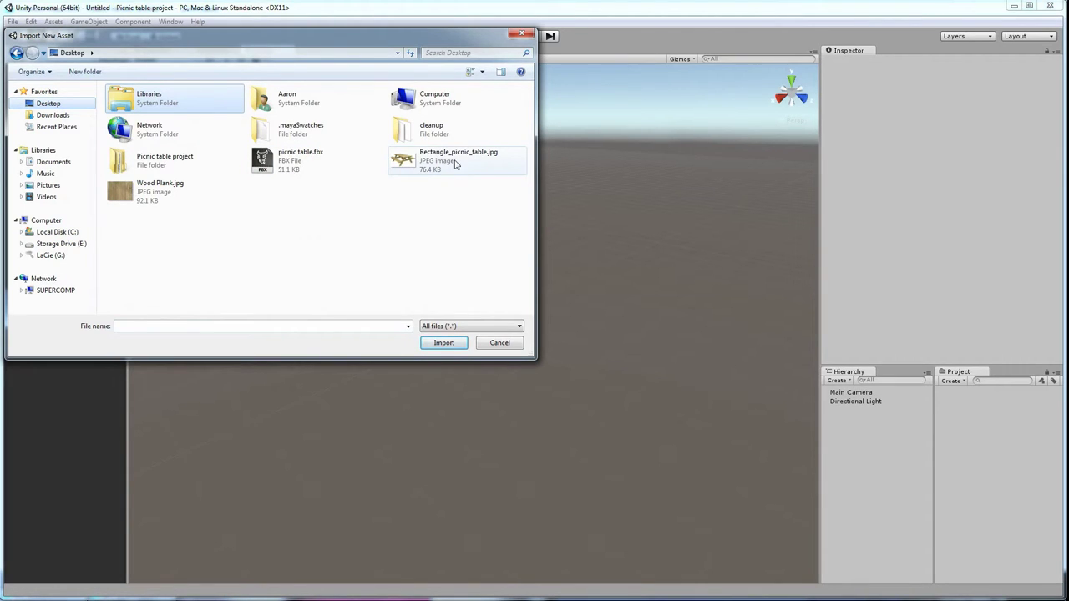
pyautogui.click(298, 157)
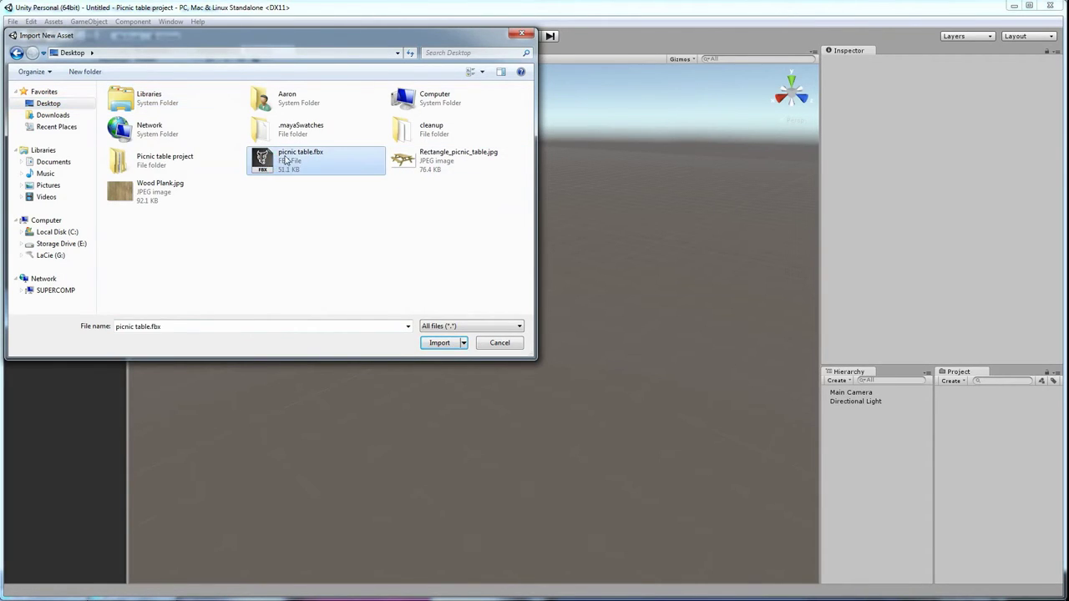
pyautogui.click(440, 343)
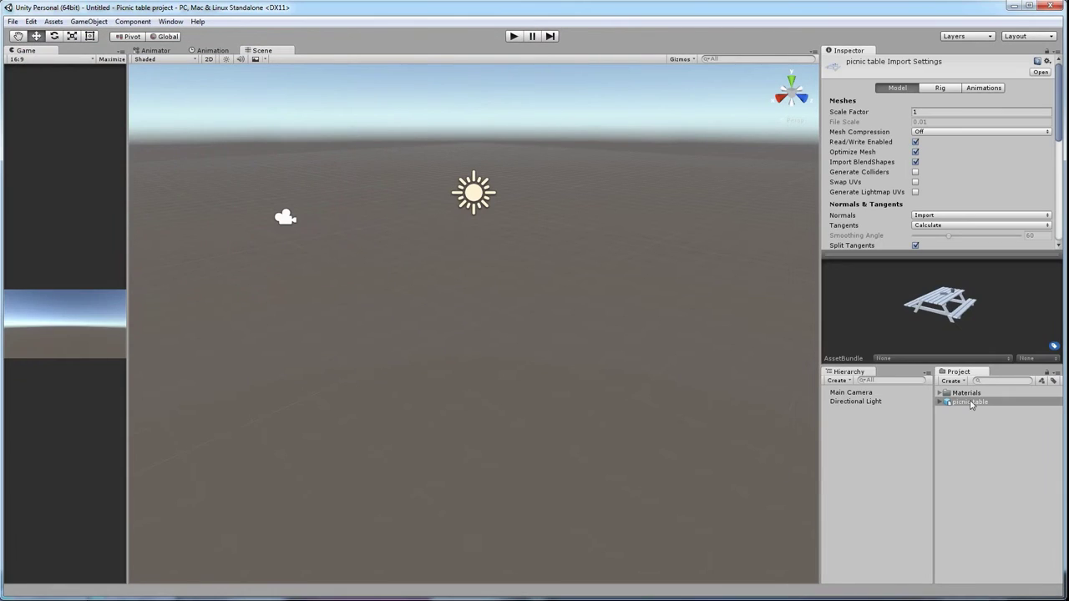
# Step: Import the Wood Plank.jpg texture from the Desktop as a new asset
pyautogui.click(12, 22)
pyautogui.click(74, 23)
pyautogui.click(31, 21)
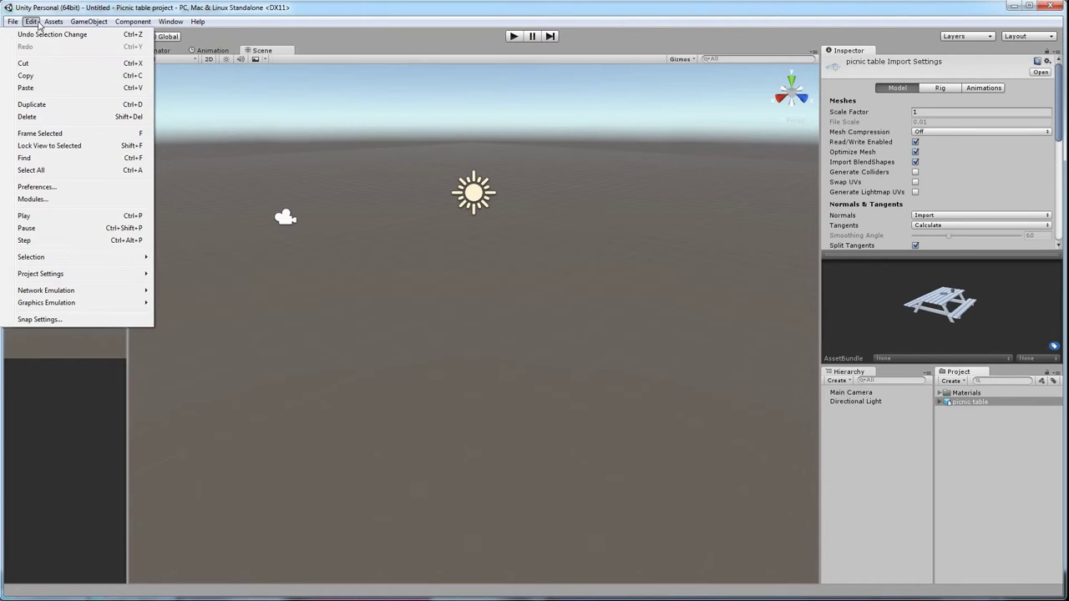
pyautogui.click(53, 22)
pyautogui.click(52, 22)
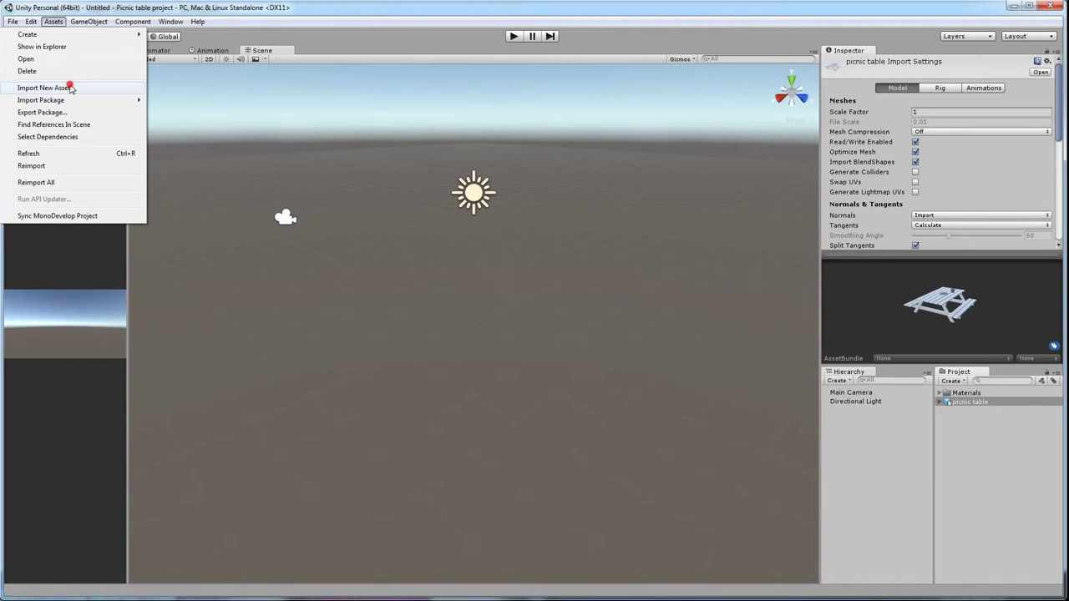
pyautogui.click(68, 81)
pyautogui.click(125, 194)
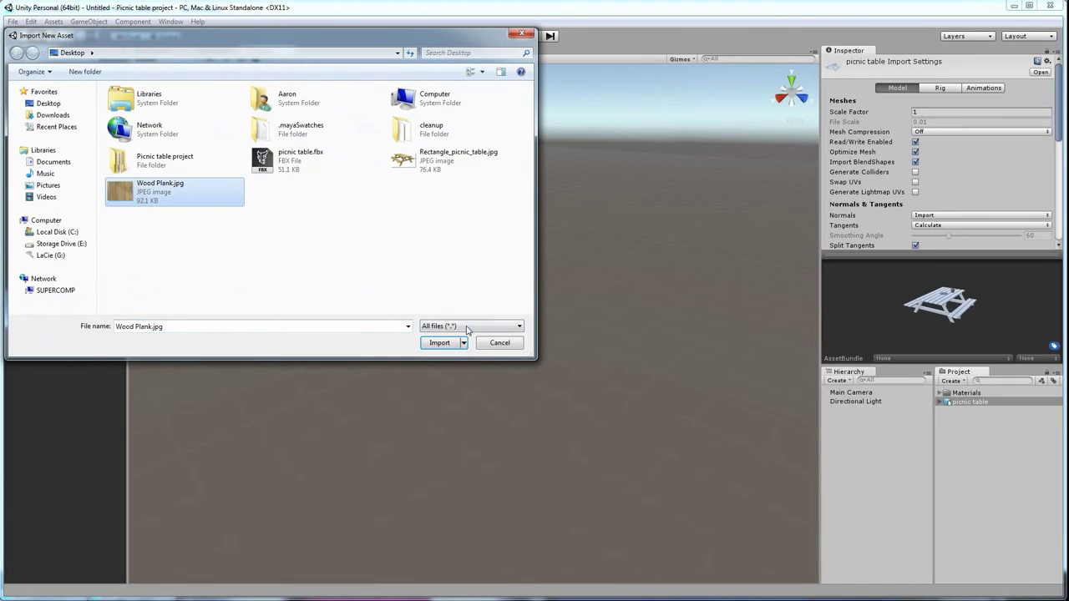
pyautogui.click(435, 348)
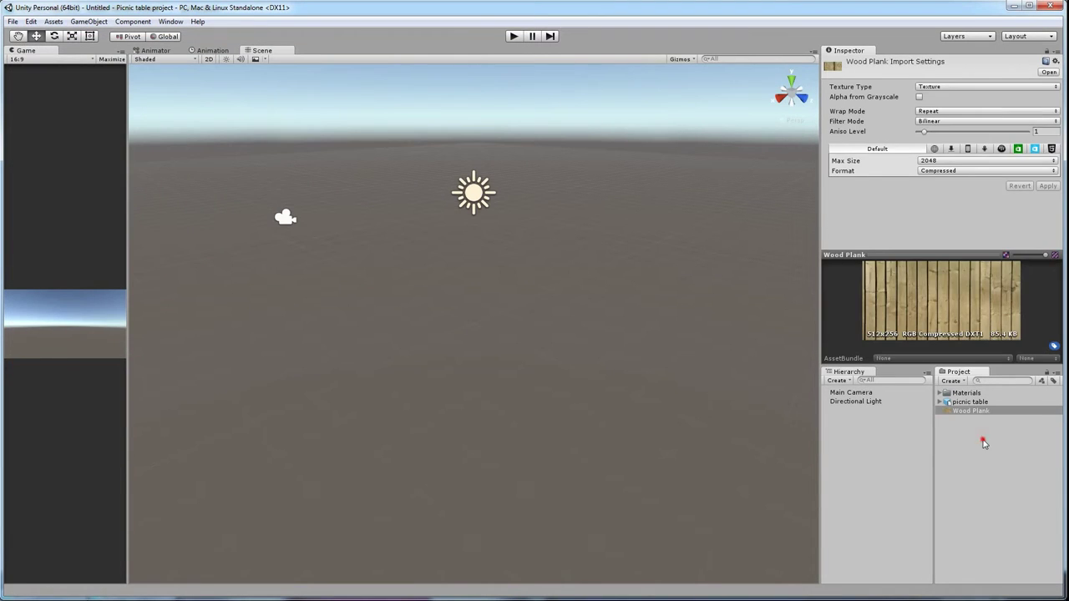
# Step: Create a folder named "models" at the top level of the project assets
pyautogui.click(983, 437)
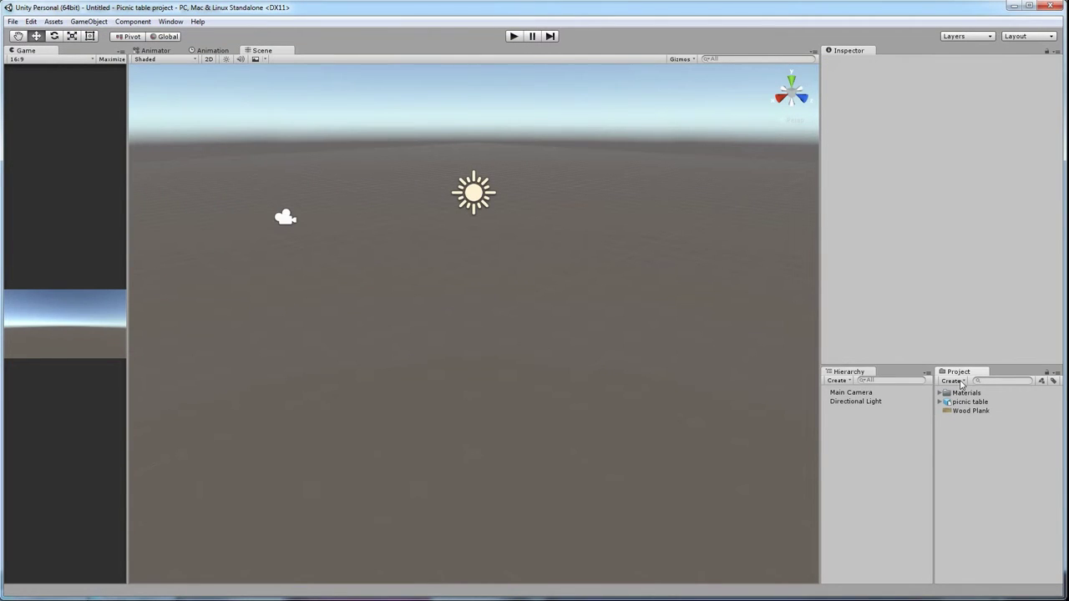
pyautogui.click(957, 381)
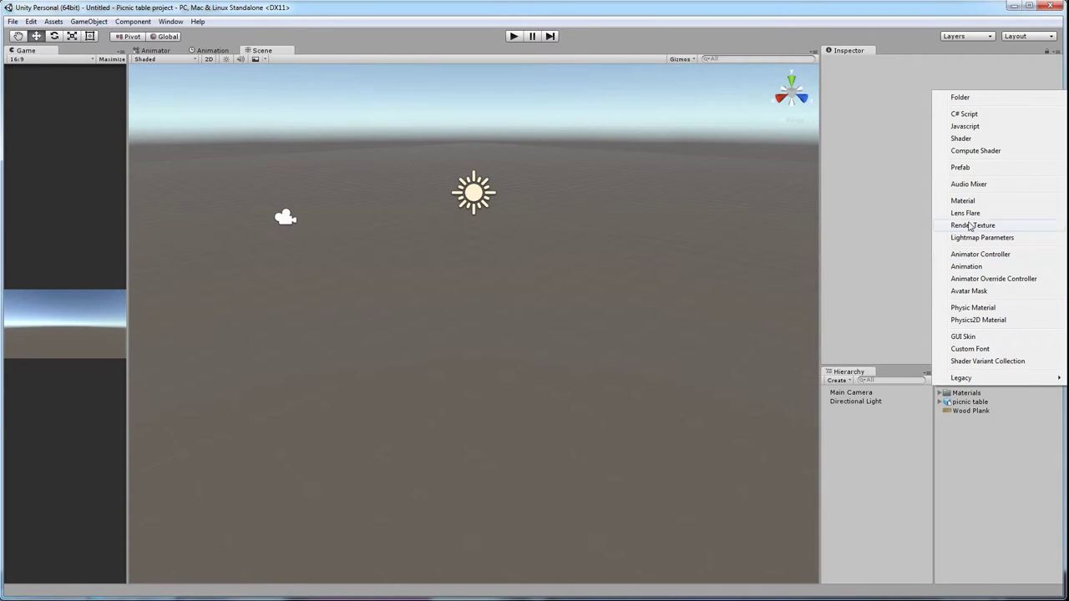
pyautogui.click(960, 97)
pyautogui.write('models')
pyautogui.press('Return')
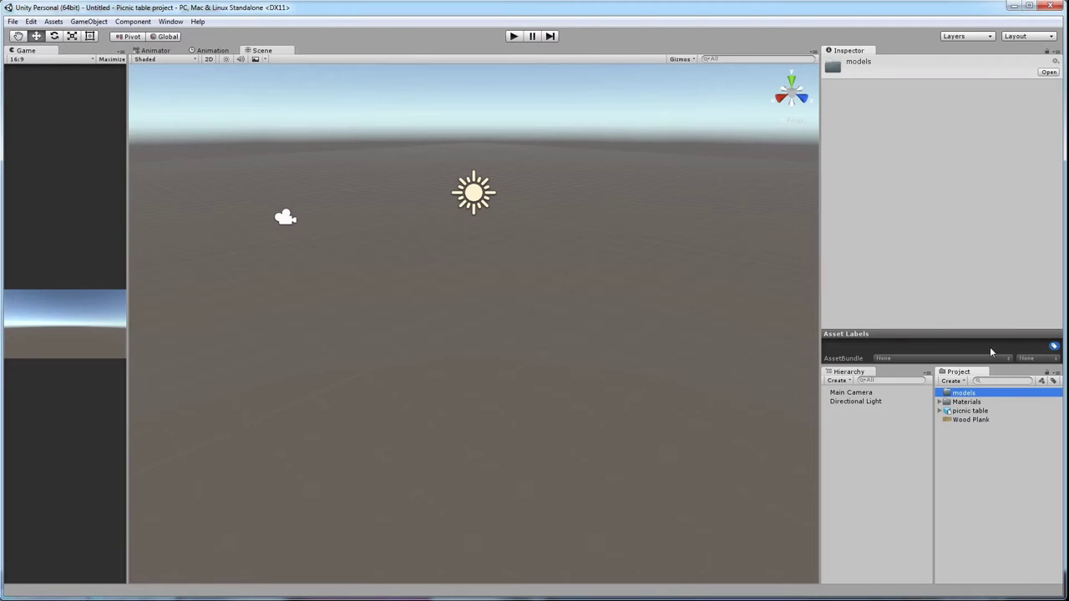
# Step: Create a folder named "textures" and move it out of the models folder to the top level of the assets
pyautogui.click(951, 380)
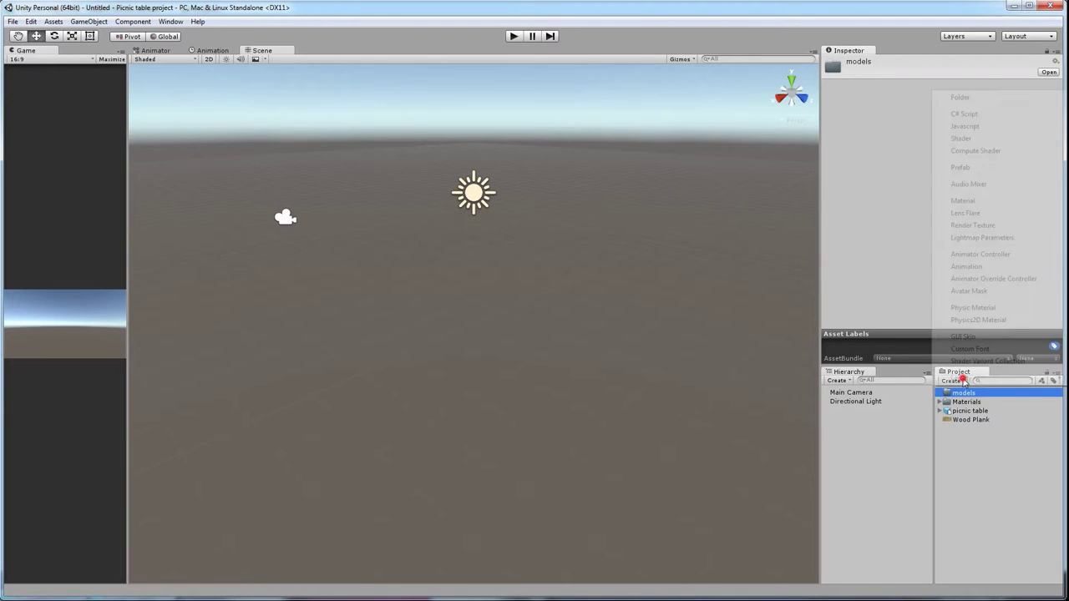
pyautogui.click(969, 99)
pyautogui.write('te')
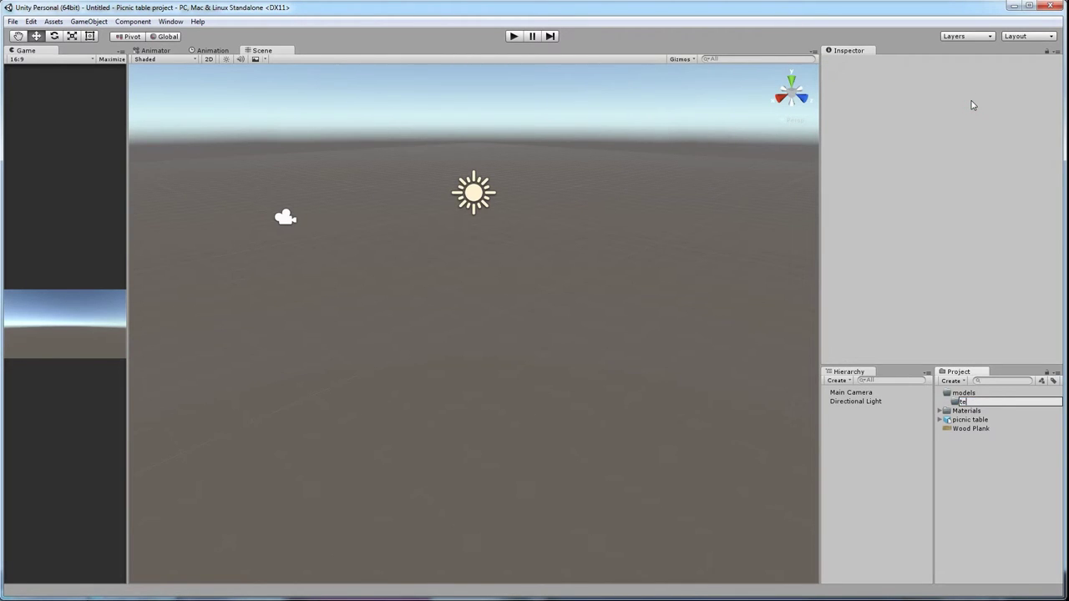
pyautogui.write('xtures')
pyautogui.press('Return')
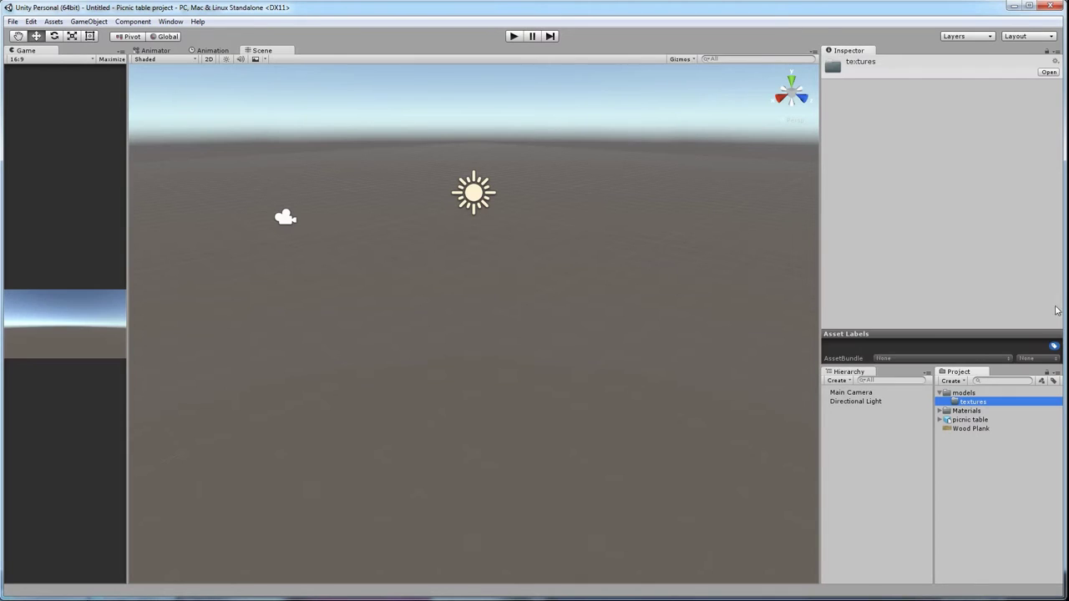
pyautogui.moveTo(957, 406); pyautogui.dragTo(959, 471)
# Step: Move the picnic table model into the models folder and the Wood Plank image into textures, and expand the Materials and textures folders
pyautogui.moveTo(956, 432); pyautogui.dragTo(965, 392)
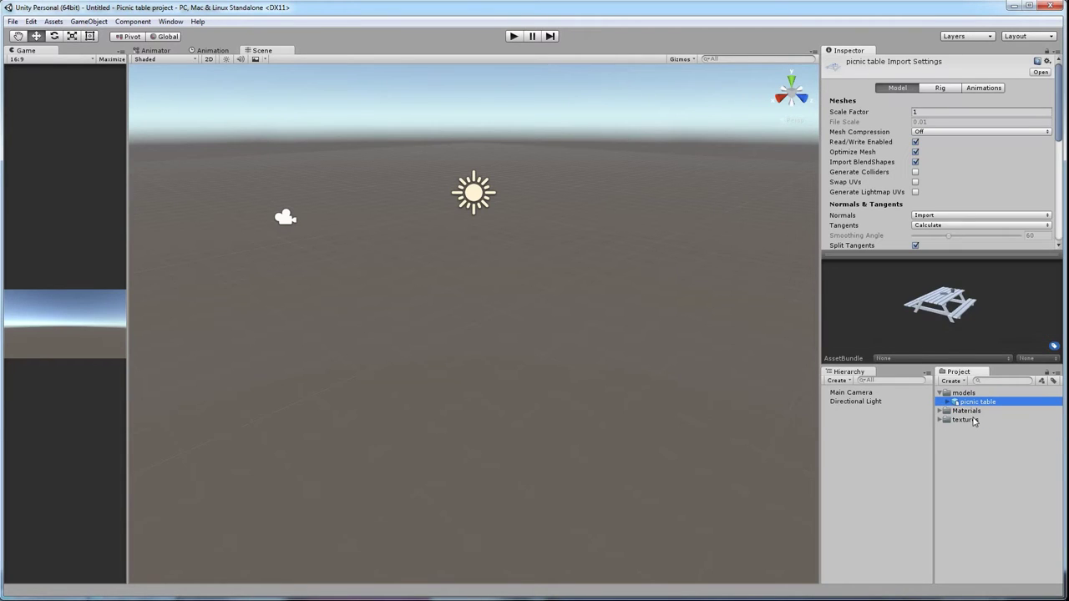
pyautogui.click(940, 411)
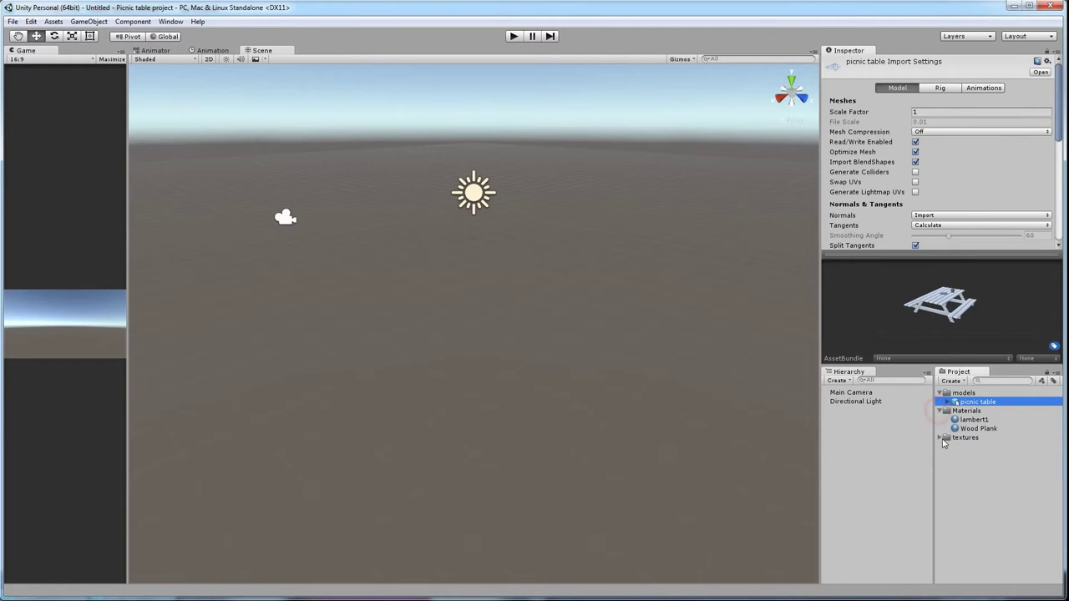
pyautogui.click(940, 437)
# Step: Place the picnic table model in the scene and apply an import scale factor of 10 to it
pyautogui.moveTo(967, 407); pyautogui.dragTo(463, 333)
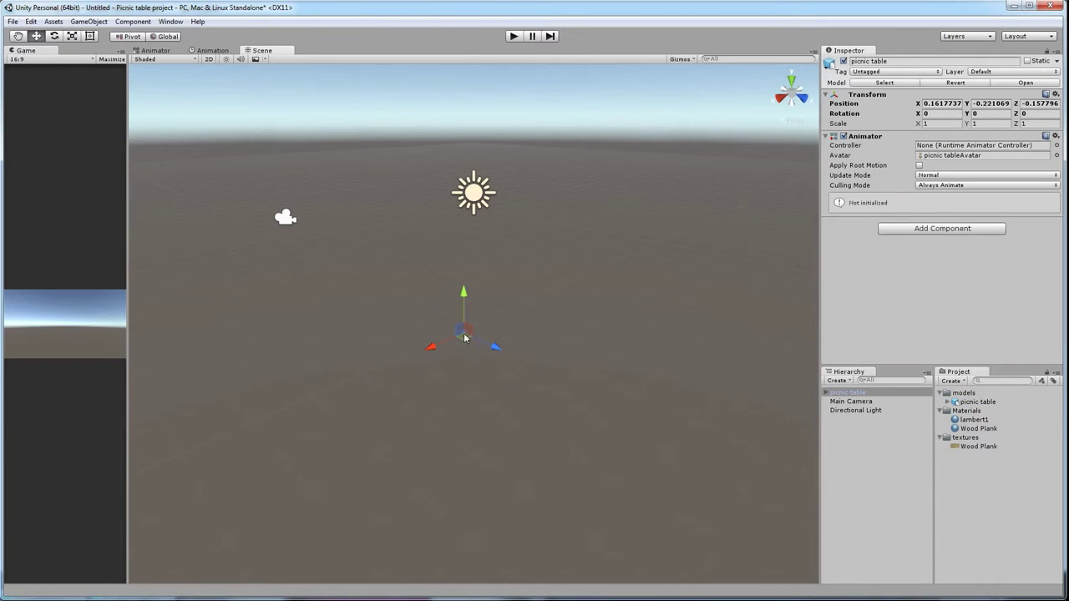
pyautogui.click(985, 402)
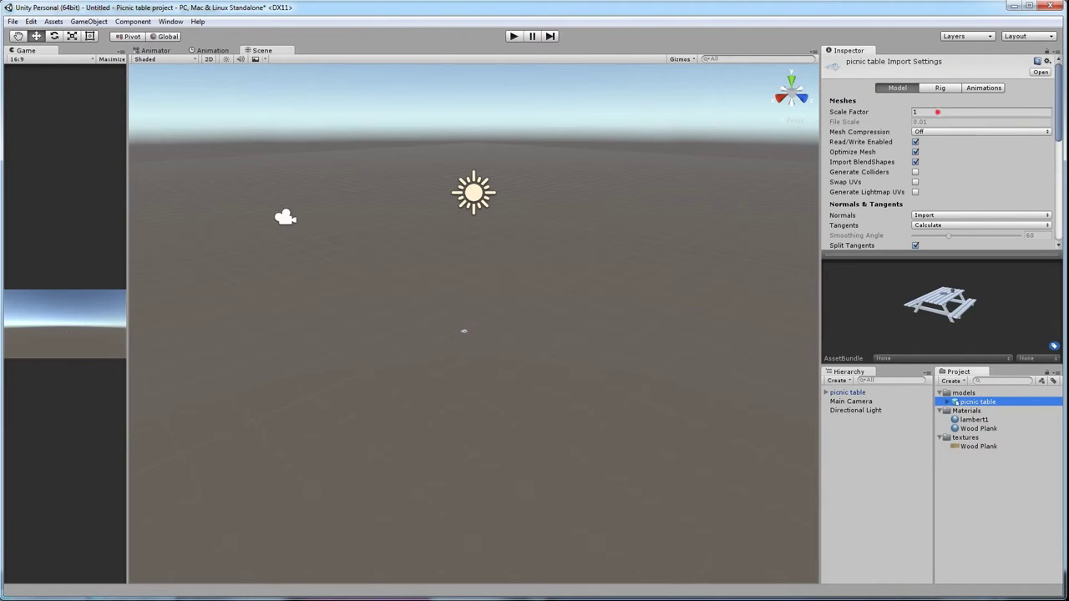
pyautogui.click(939, 112)
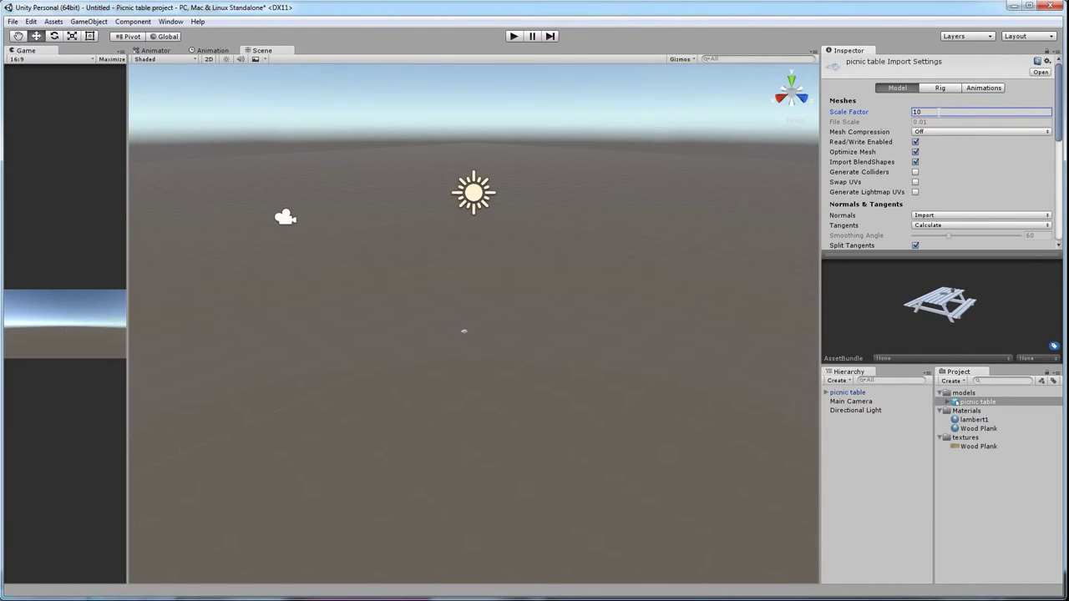
pyautogui.scroll(-4, 991, 153)
pyautogui.click(1039, 219)
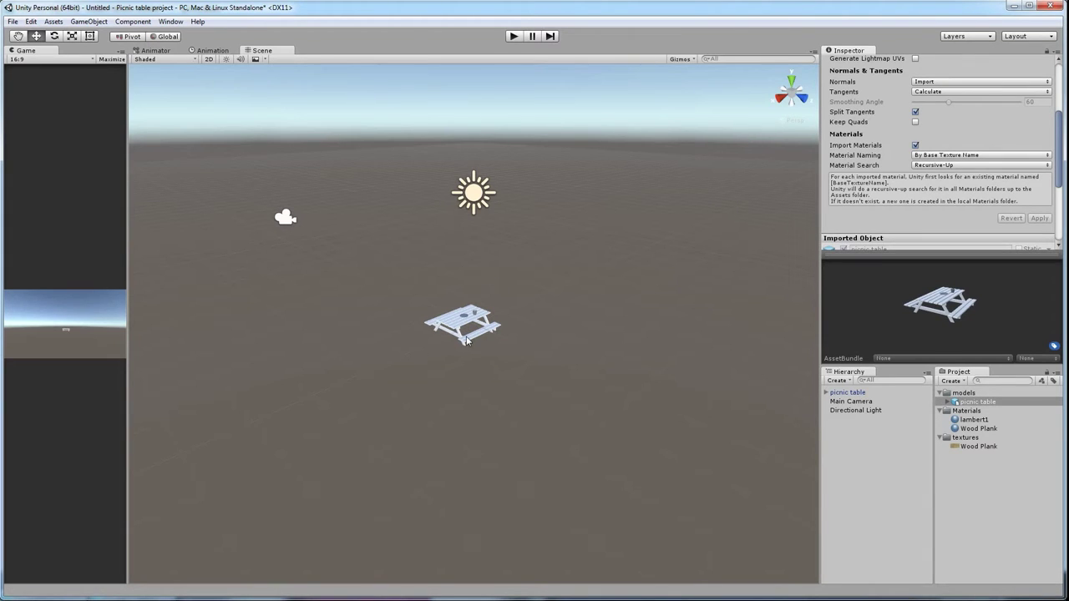
# Step: Assign the Wood Plank texture as the Albedo map of the Wood Plank material
pyautogui.click(981, 428)
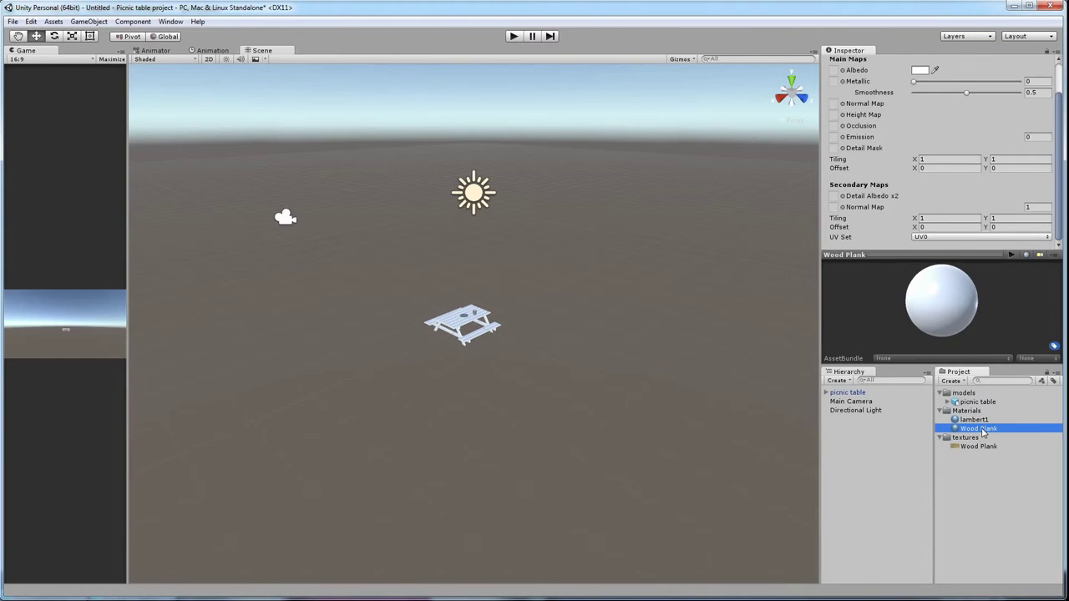
pyautogui.moveTo(981, 429); pyautogui.dragTo(452, 326)
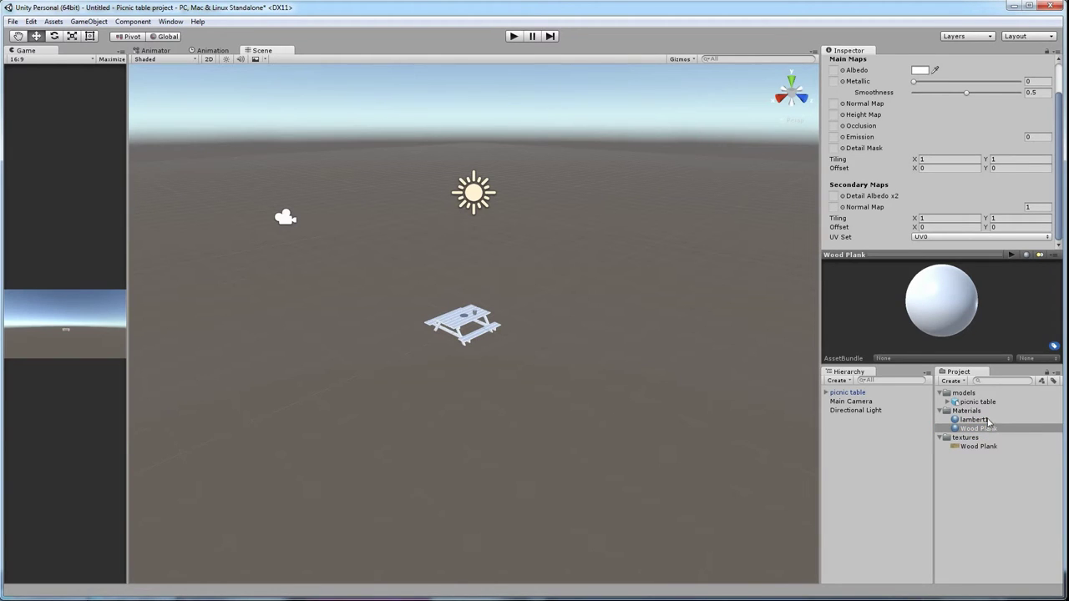
pyautogui.moveTo(973, 453); pyautogui.dragTo(835, 73)
pyautogui.scroll(10, 463, 364)
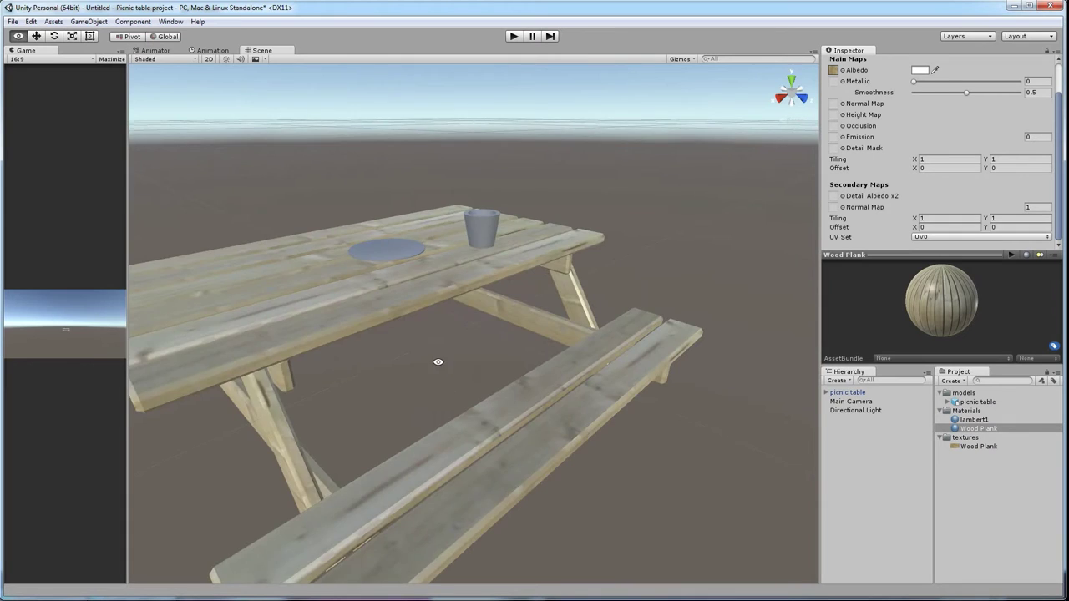
pyautogui.scroll(-5, 438, 362)
pyautogui.keyDown('alt'); pyautogui.moveTo(506, 399); pyautogui.dragTo(519, 364); pyautogui.keyUp('alt')
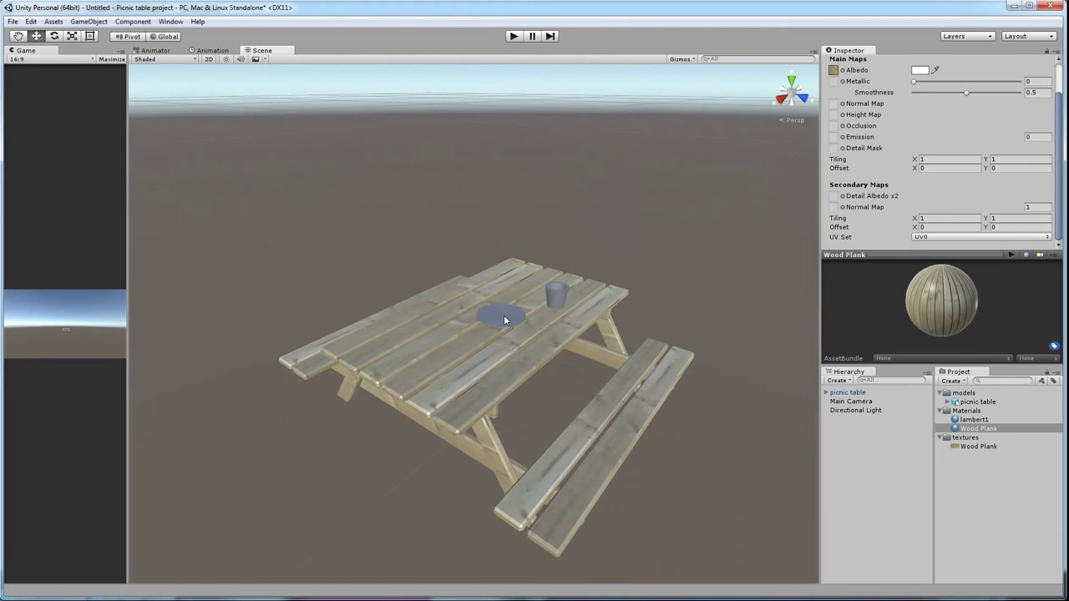
pyautogui.click(504, 320)
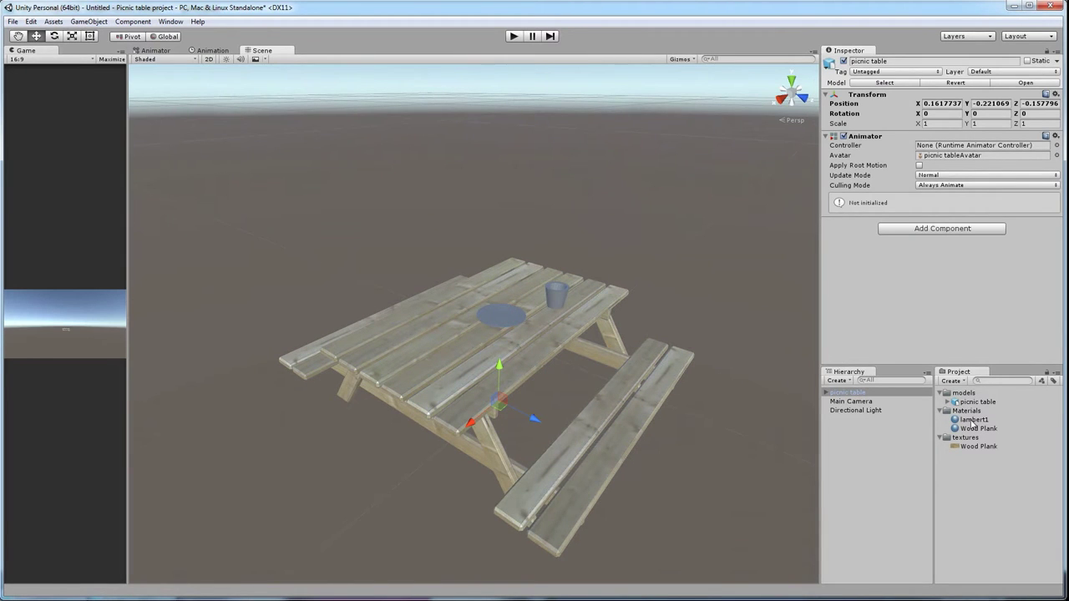
pyautogui.keyDown('alt'); pyautogui.moveTo(576, 480); pyautogui.dragTo(217, 159); pyautogui.keyUp('alt')
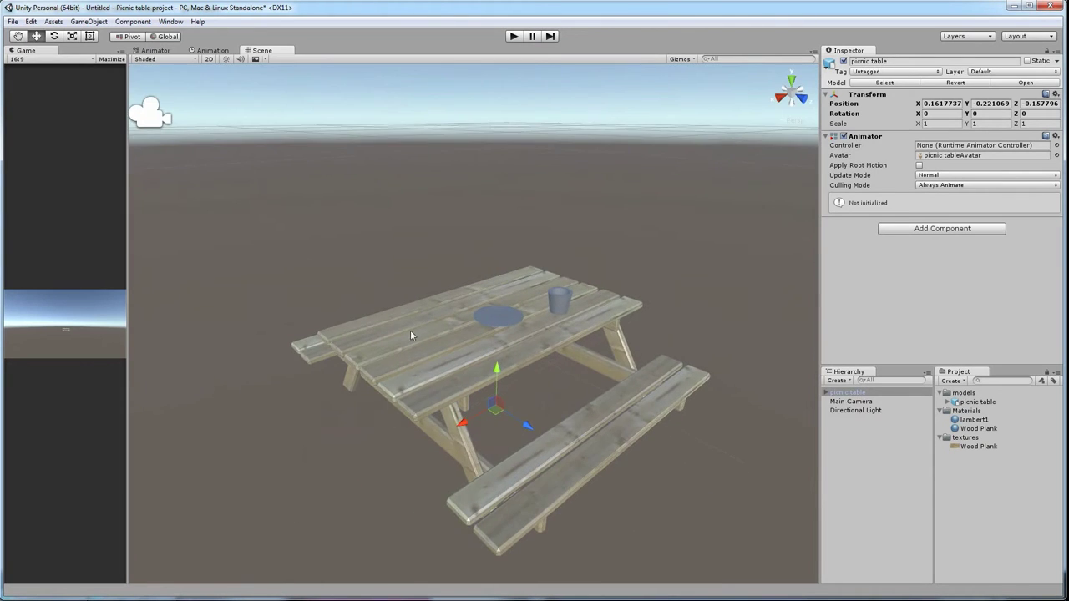
# Step: Add a 3D Plane object to the scene as a ground for the picnic table
pyautogui.click(88, 21)
pyautogui.moveTo(69, 60)
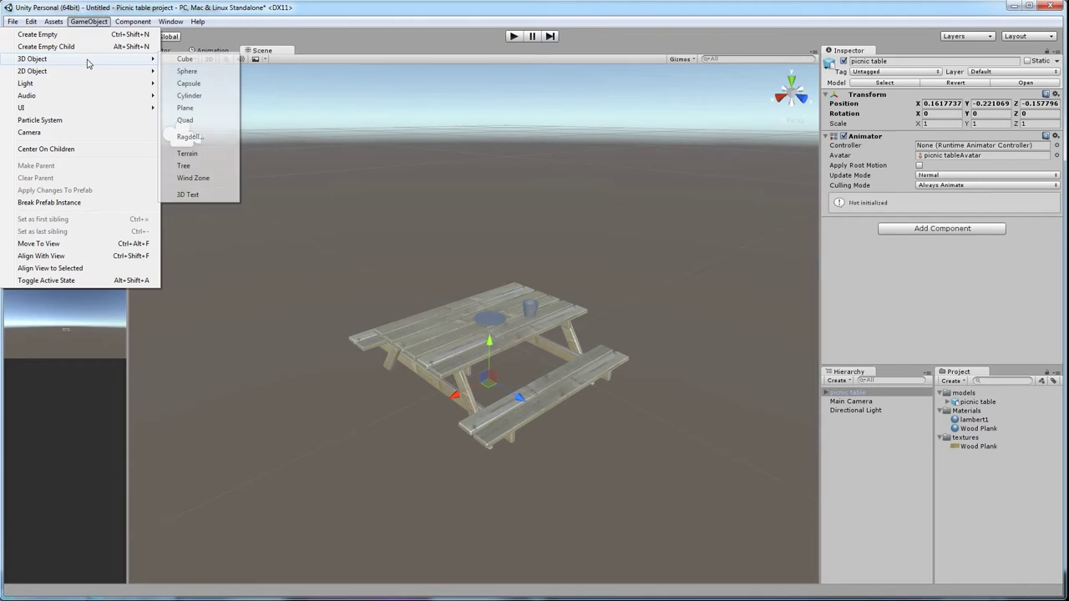
pyautogui.click(185, 110)
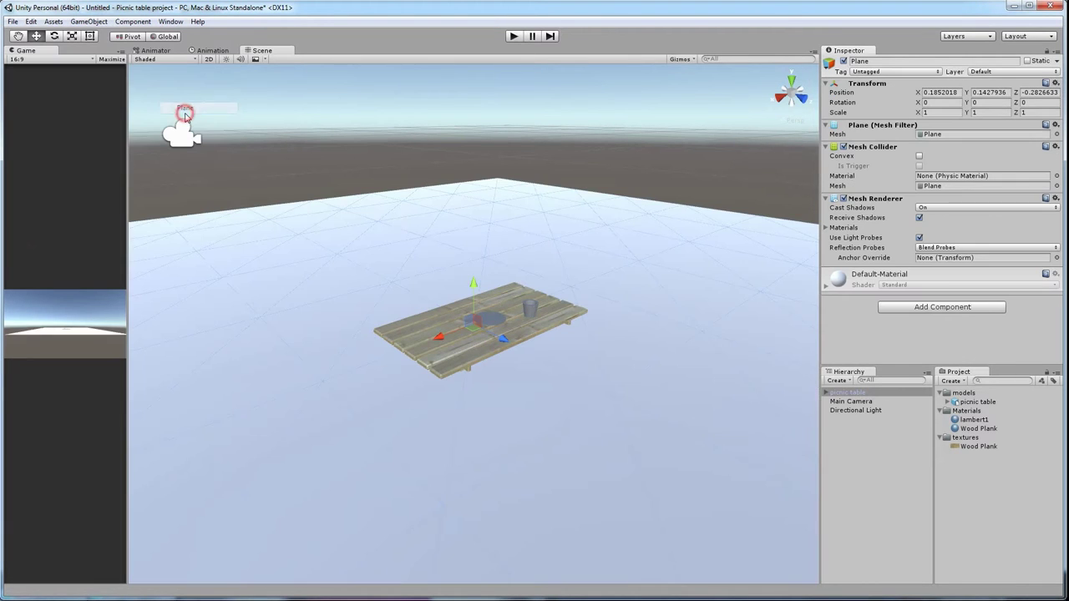
pyautogui.keyDown('alt'); pyautogui.moveTo(477, 364); pyautogui.dragTo(422, 447); pyautogui.keyUp('alt')
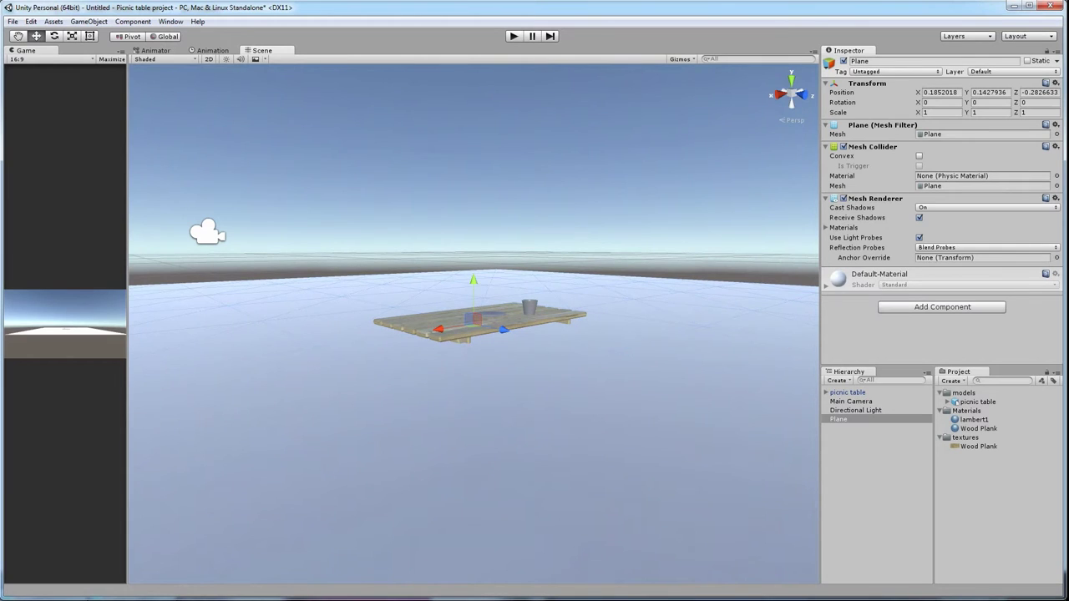
# Step: Switch to Maya to examine the picnic table's origin and its height relative to the grid, and return to Unity
pyautogui.click(327, 568)
pyautogui.keyDown('alt'); pyautogui.moveTo(386, 416); pyautogui.dragTo(470, 439); pyautogui.keyUp('alt')
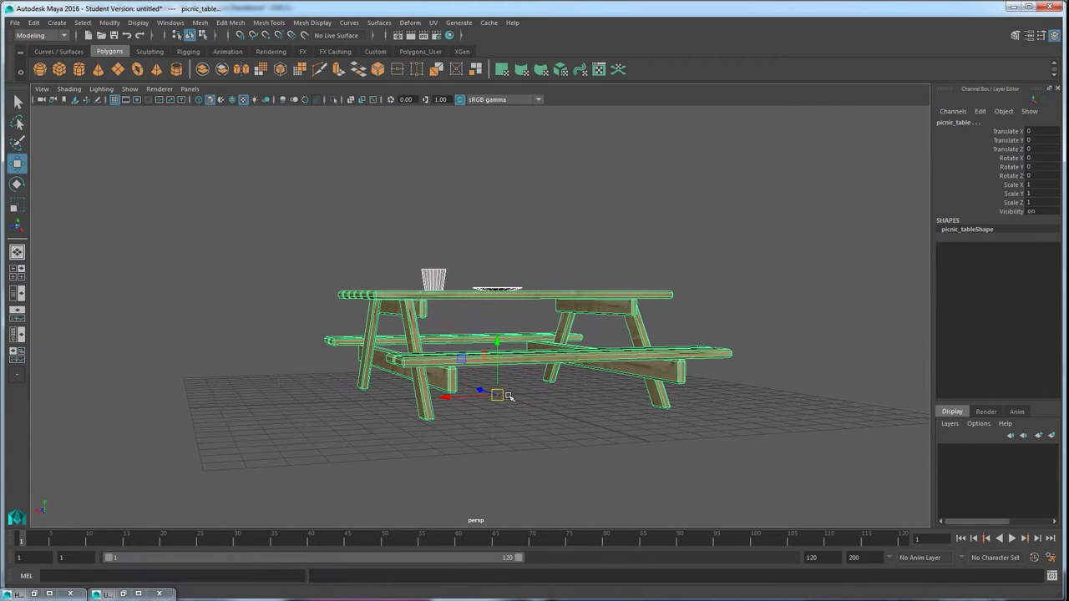
pyautogui.hotkey('alt', 'Tab')
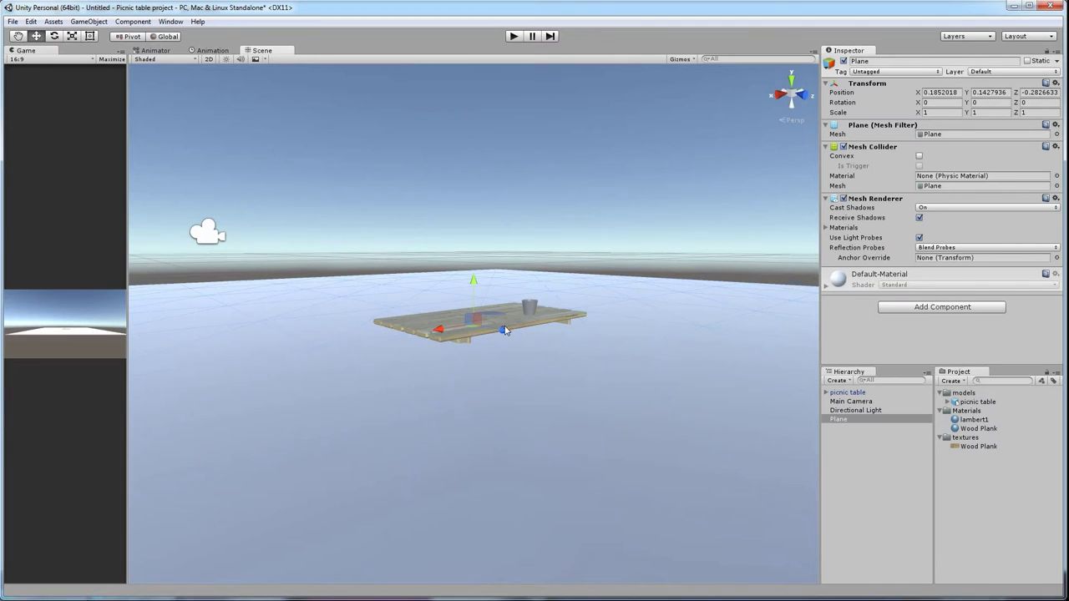
# Step: Set the plane's position to 0, 0, 0
pyautogui.click(939, 92)
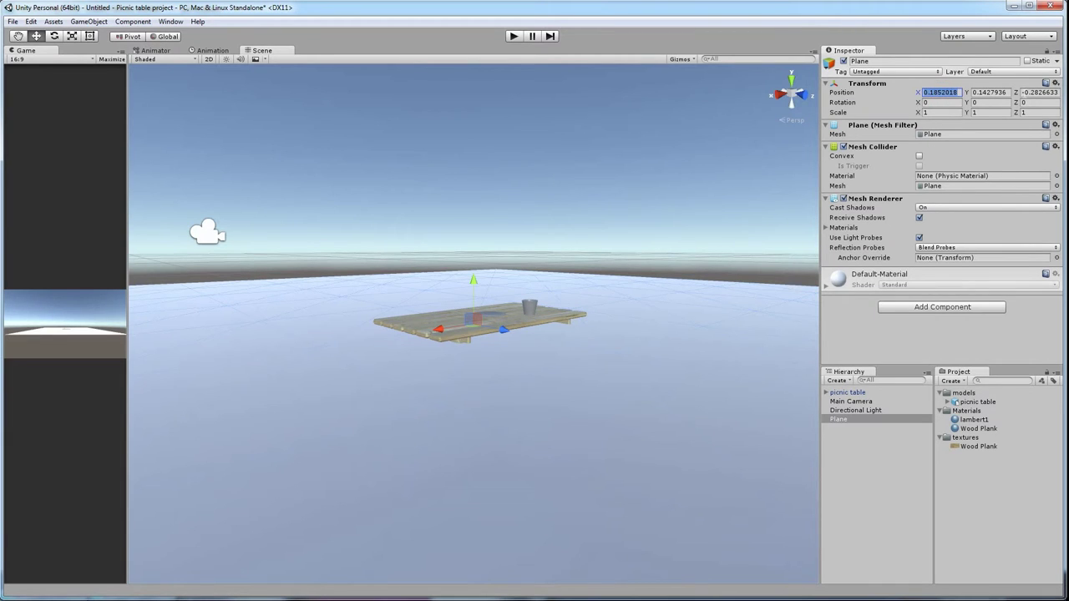
pyautogui.write('0')
pyautogui.press('Tab')
pyautogui.write('0')
pyautogui.press('Tab')
pyautogui.write('0')
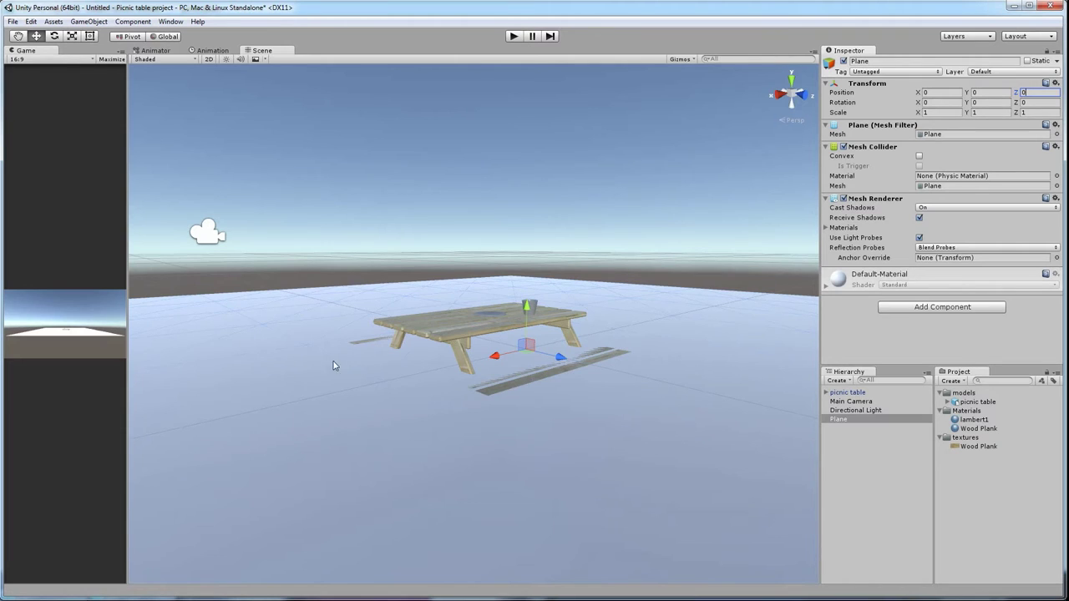
# Step: Set the picnic table object's position to X 0, Y 0, Z 0
pyautogui.click(445, 324)
pyautogui.click(942, 104)
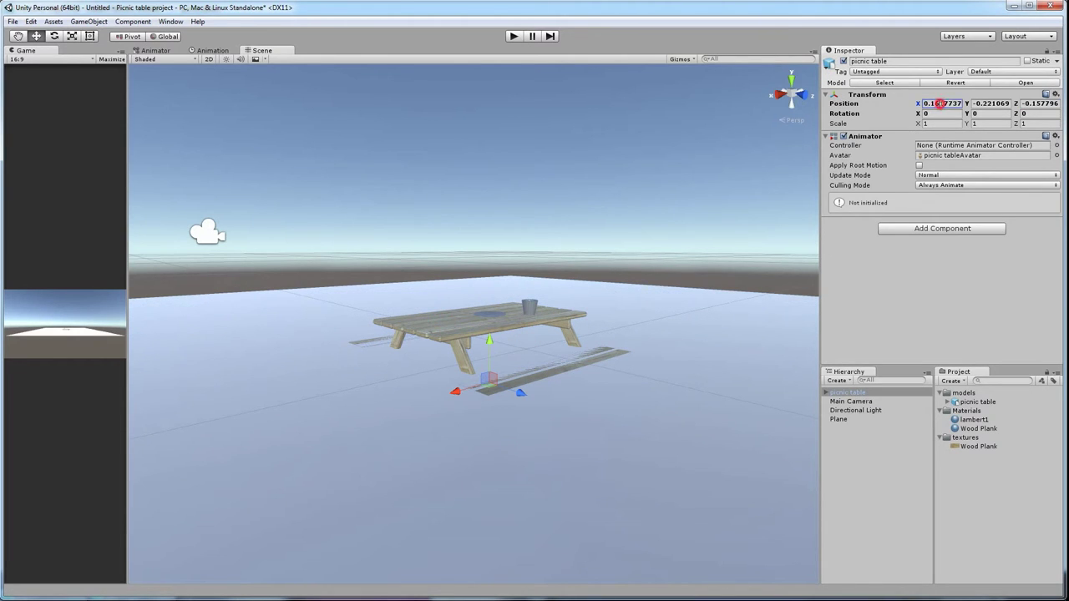
pyautogui.write('0')
pyautogui.press('Tab')
pyautogui.write('0')
pyautogui.press('Tab')
pyautogui.write('0')
pyautogui.press('Tab')
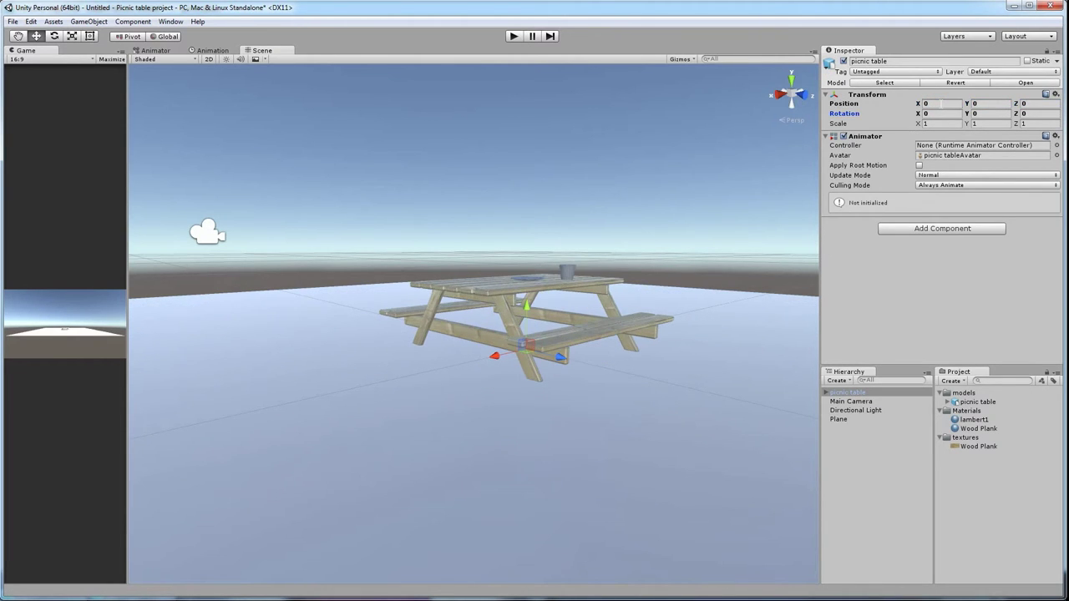
# Step: Examine from several angles and distances how the picnic table stands on the plane
pyautogui.moveTo(492, 360)
pyautogui.keyDown('alt'); pyautogui.mouseDown()
pyautogui.moveTo(370, 351)
pyautogui.moveTo(493, 358)
pyautogui.mouseUp(); pyautogui.keyUp('alt')
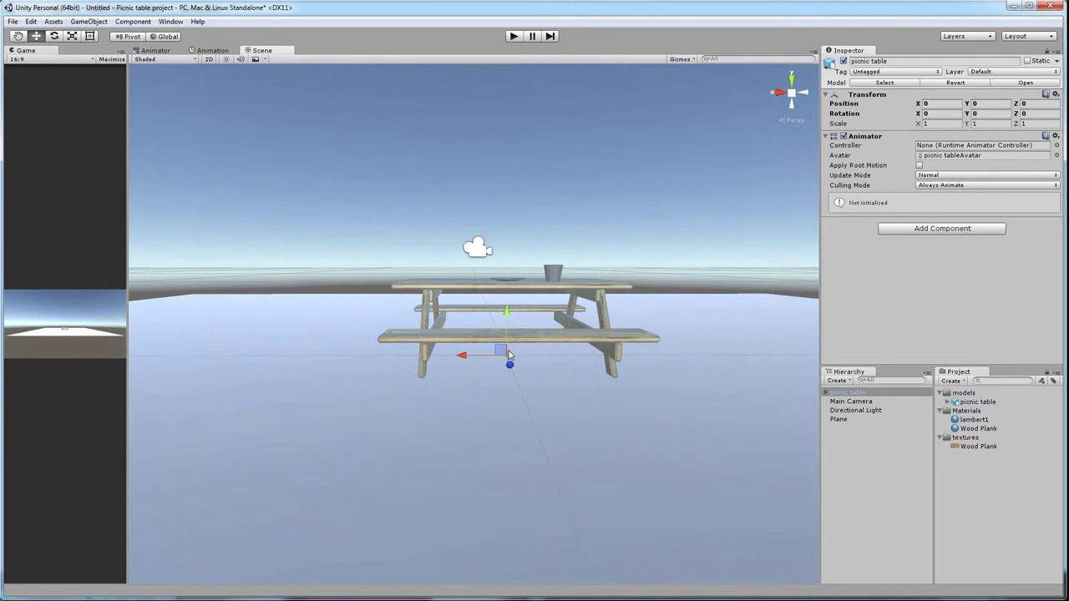
pyautogui.keyDown('alt'); pyautogui.moveTo(511, 361); pyautogui.dragTo(621, 236); pyautogui.keyUp('alt')
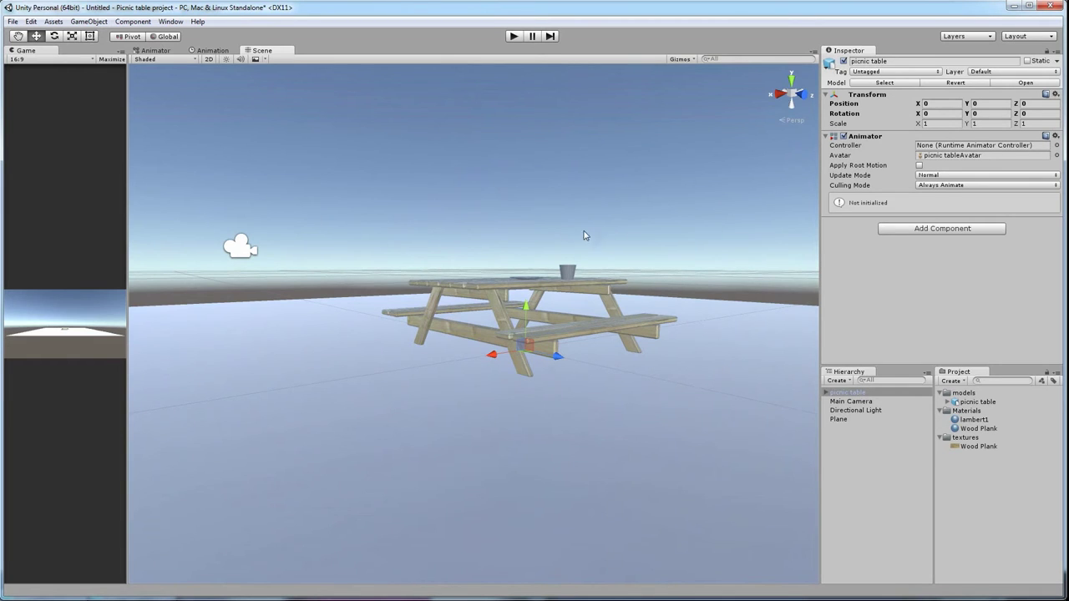
pyautogui.keyDown('alt'); pyautogui.moveTo(539, 237); pyautogui.dragTo(511, 333); pyautogui.keyUp('alt')
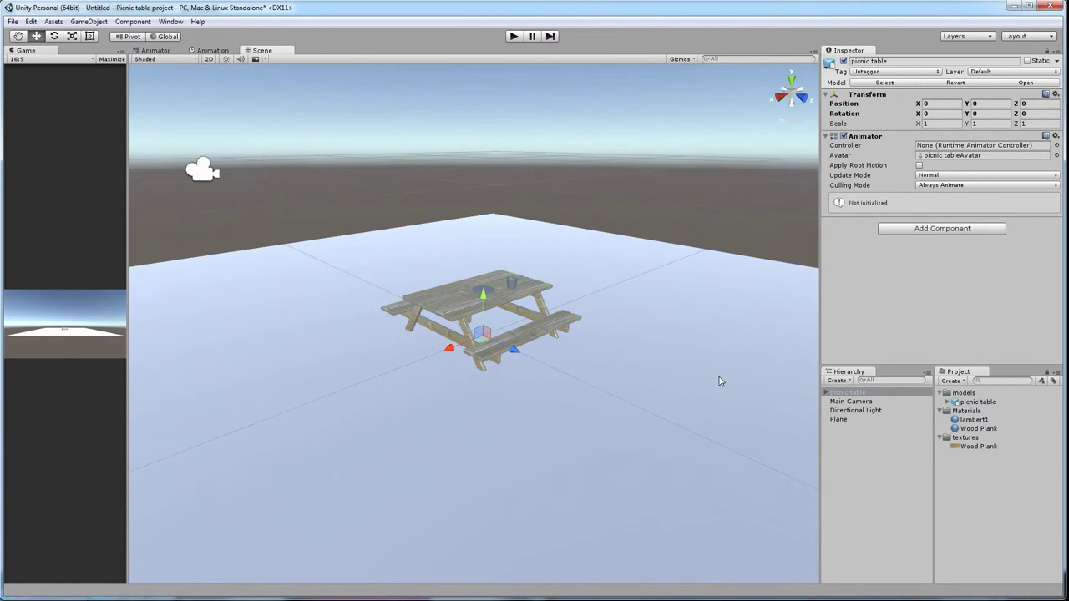
pyautogui.keyDown('alt'); pyautogui.moveTo(514, 334); pyautogui.dragTo(484, 302); pyautogui.keyUp('alt')
pyautogui.scroll(15, 503, 283)
pyautogui.scroll(-10, 495, 301)
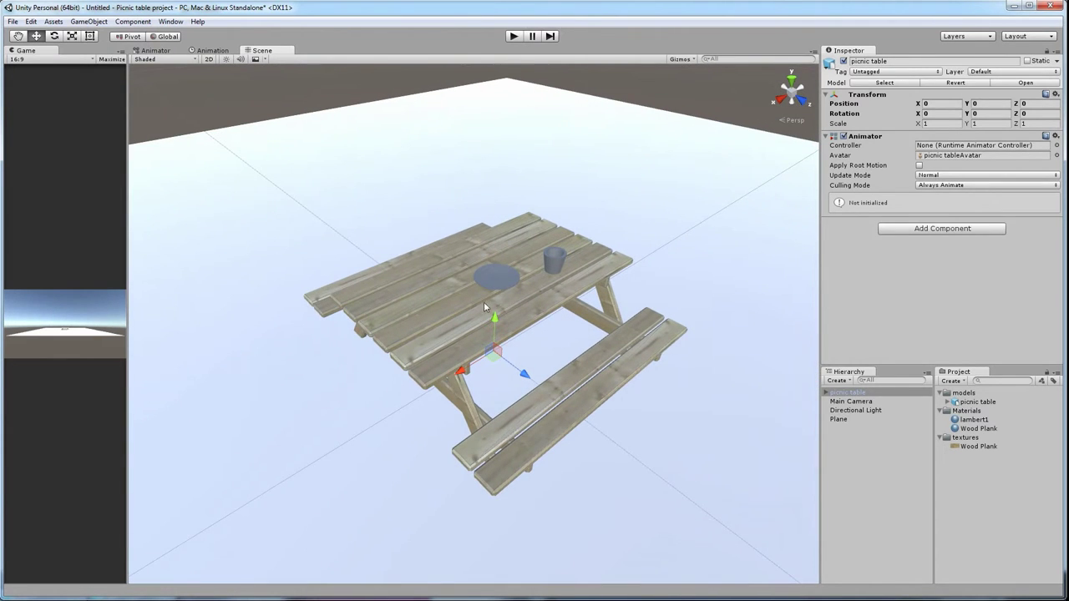
pyautogui.scroll(-5, 626, 179)
# Step: Try moving the whole picnic table object across the plane, and undo the move
pyautogui.click(647, 171)
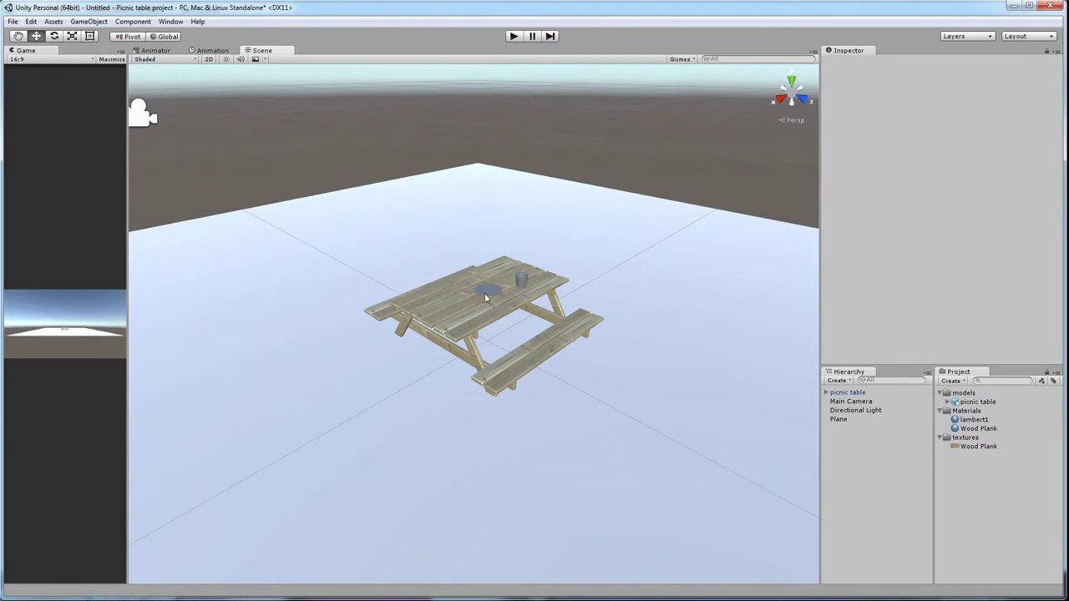
pyautogui.click(457, 313)
pyautogui.moveTo(490, 345); pyautogui.dragTo(429, 336)
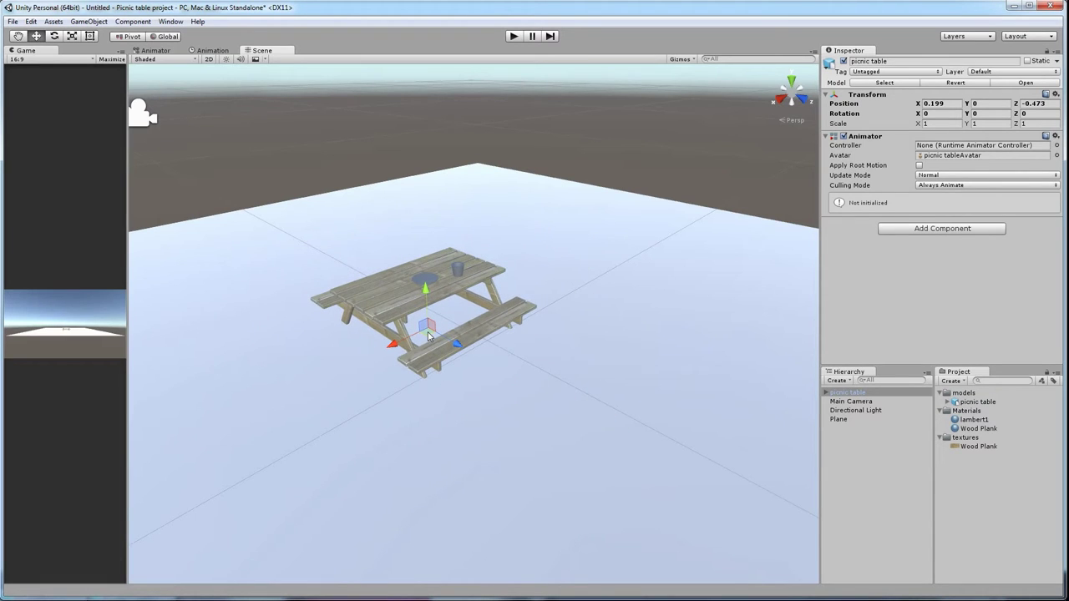
pyautogui.hotkey('ctrl', 'z')
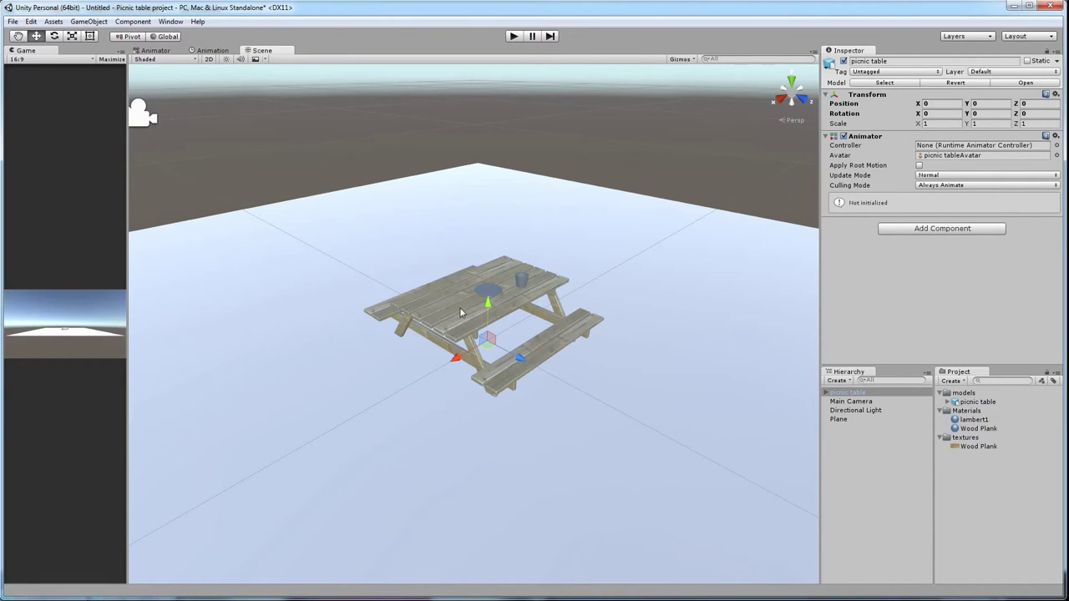
# Step: Try moving only the picnic_table mesh without the cup and plate, and undo the move
pyautogui.click(456, 312)
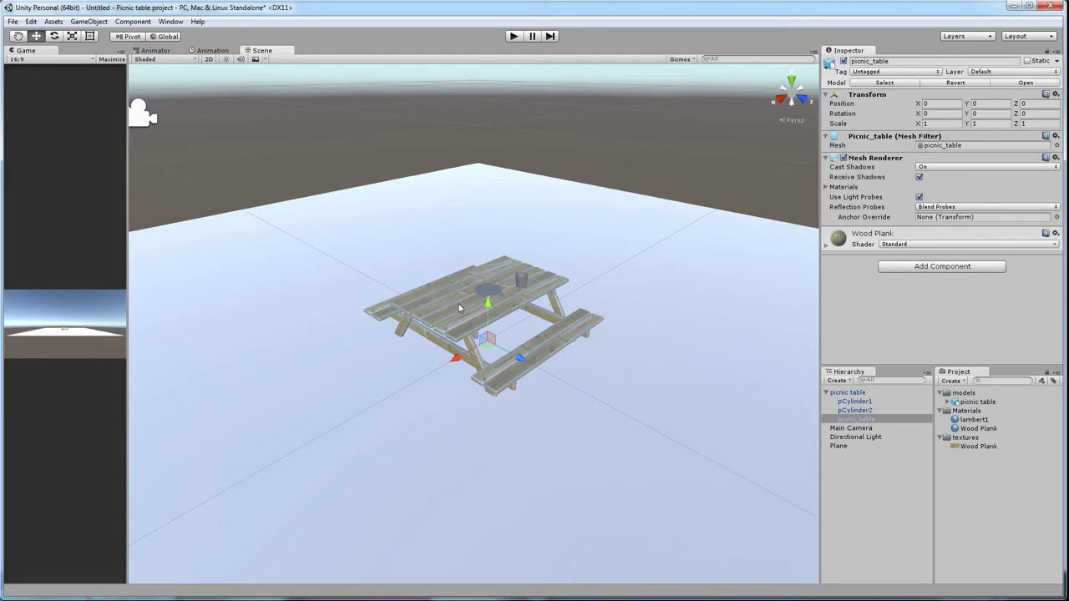
pyautogui.moveTo(490, 350); pyautogui.dragTo(363, 342)
pyautogui.hotkey('ctrl', 'z')
# Step: Check the picnic table's child objects and move the plate, pCylinder1, across the tabletop to about X 0.296, Y 0.436, Z -0.174
pyautogui.click(853, 394)
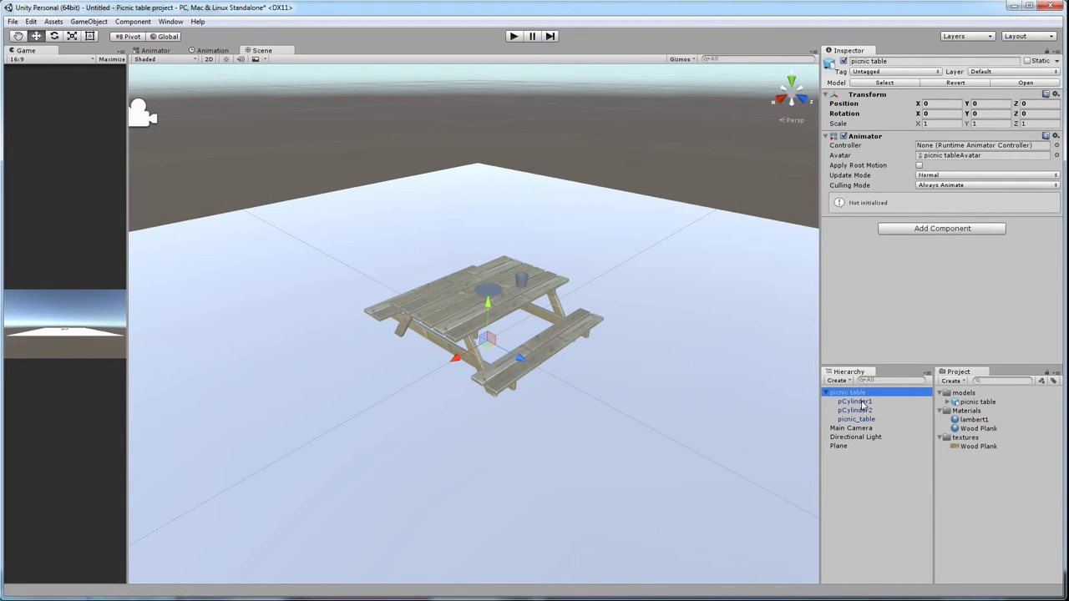
pyautogui.click(863, 403)
pyautogui.click(860, 410)
pyautogui.click(860, 419)
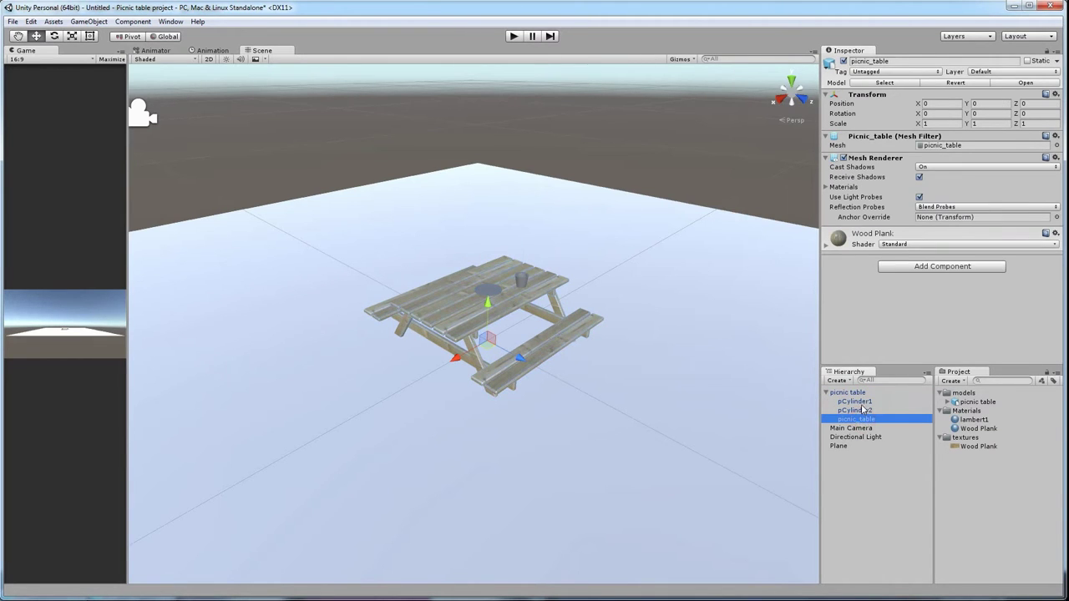
pyautogui.click(854, 401)
pyautogui.moveTo(443, 302); pyautogui.dragTo(446, 306)
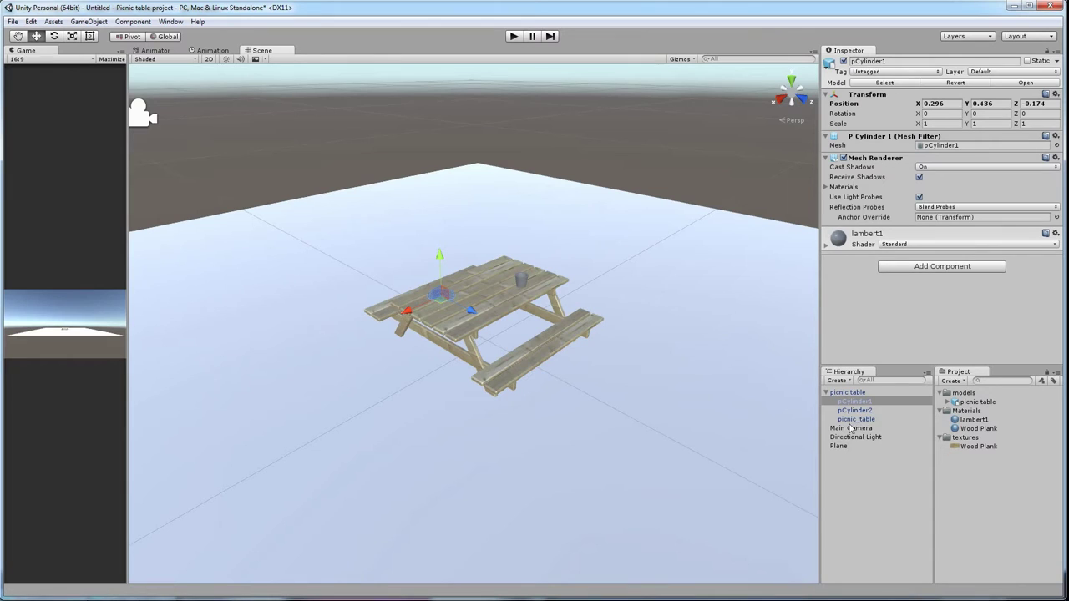
# Step: Check each of the picnic table's child objects: picnic_table, pCylinder2 and pCylinder1
pyautogui.click(853, 419)
pyautogui.click(855, 410)
pyautogui.click(855, 401)
pyautogui.click(858, 419)
pyautogui.click(855, 410)
pyautogui.click(855, 402)
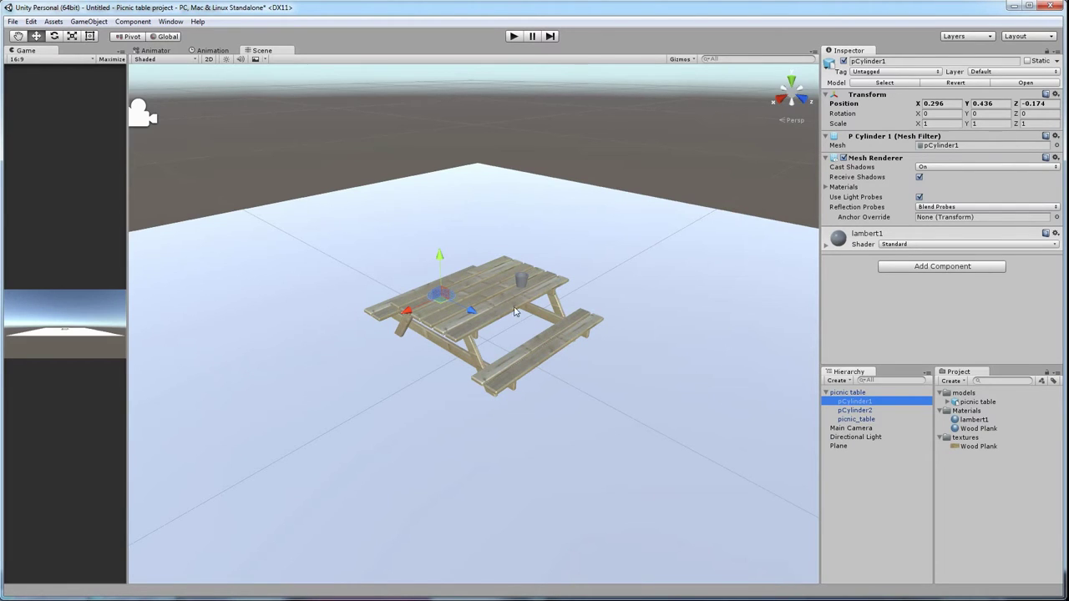
# Step: Move the cup pCylinder2 to about X -0.3, Y 0.428, Z -0.109, duplicate it and place the copy nearer the tabletop's front edge
pyautogui.click(523, 284)
pyautogui.moveTo(525, 292); pyautogui.dragTo(508, 283)
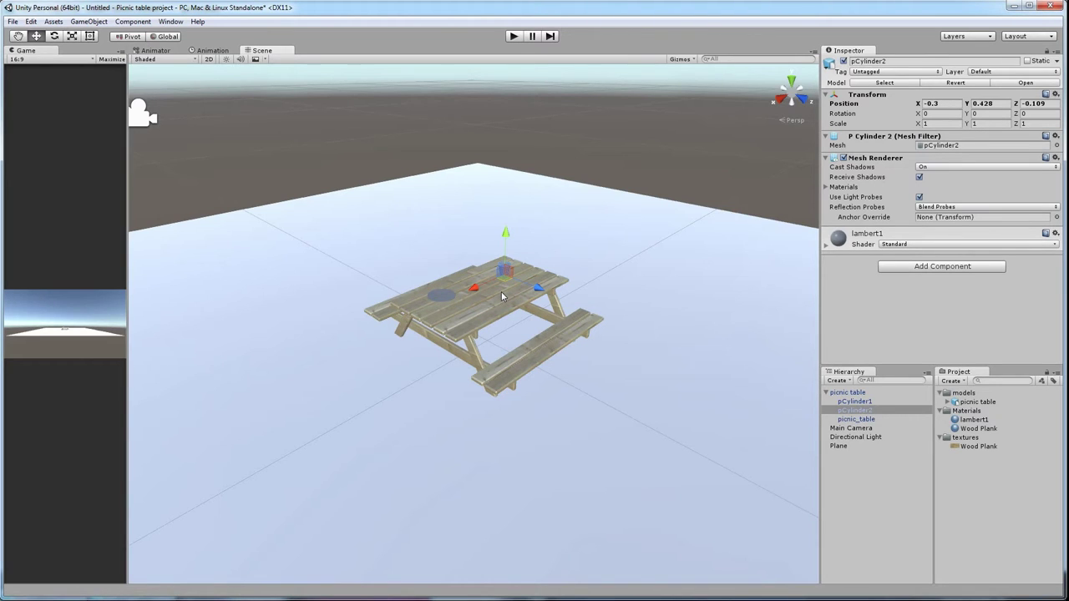
pyautogui.hotkey('ctrl', 'd')
pyautogui.moveTo(506, 284); pyautogui.dragTo(465, 311)
# Step: Try duplicating the whole picnic table and moving the copy to about X -1.725, Z 0.804, and undo both actions
pyautogui.click(451, 306)
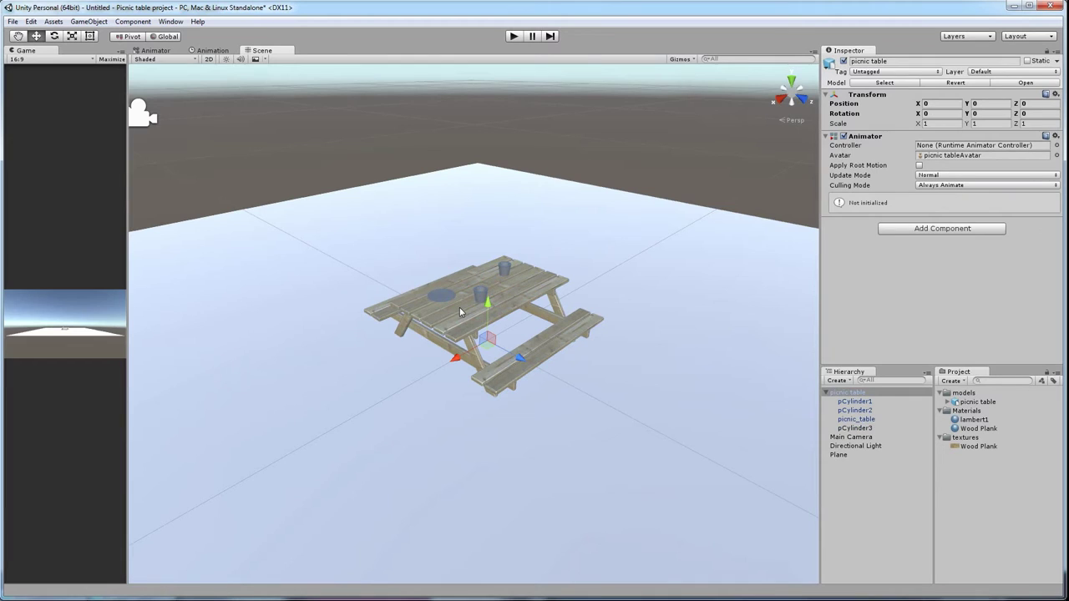
pyautogui.hotkey('ctrl', 'd')
pyautogui.moveTo(489, 348); pyautogui.dragTo(685, 309)
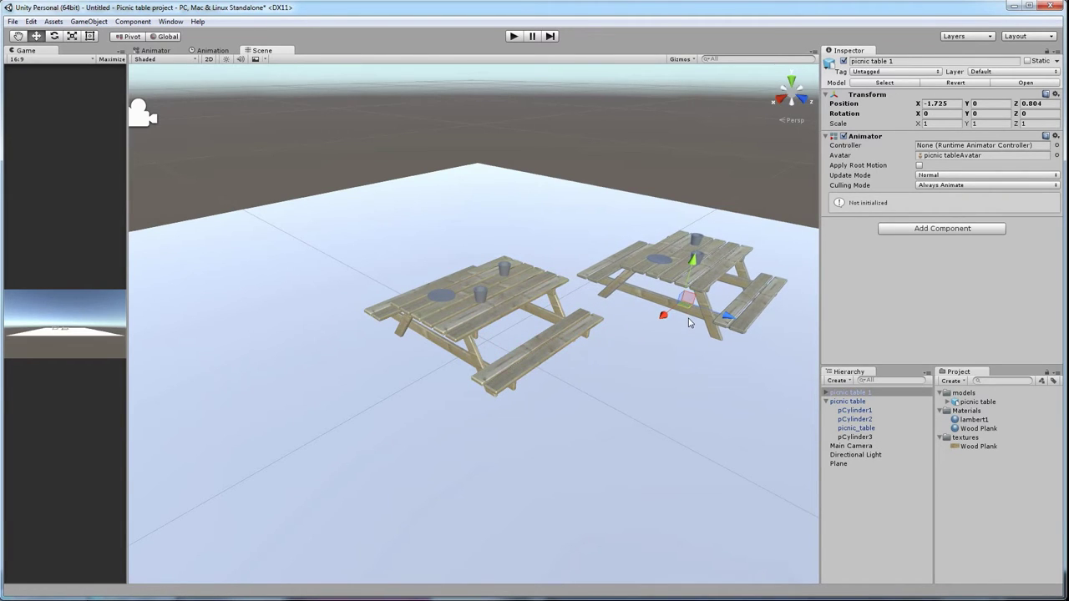
pyautogui.hotkey('ctrl', 'z')
pyautogui.hotkey('ctrl', 'z')
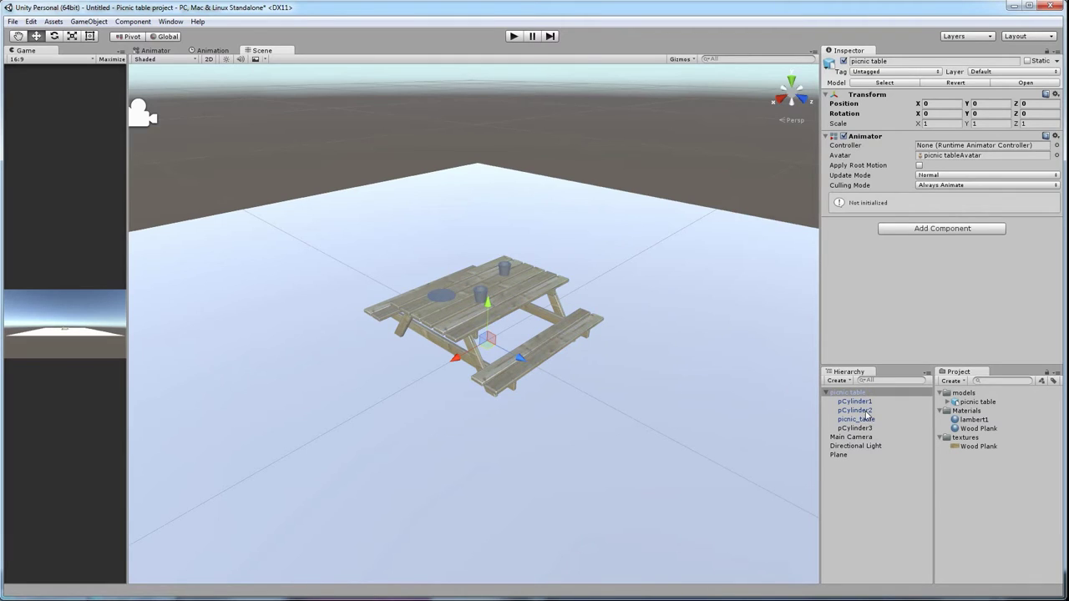
# Step: Duplicate the plate pCylinder1 and place the copy at a second spot on the tabletop
pyautogui.click(854, 410)
pyautogui.click(865, 403)
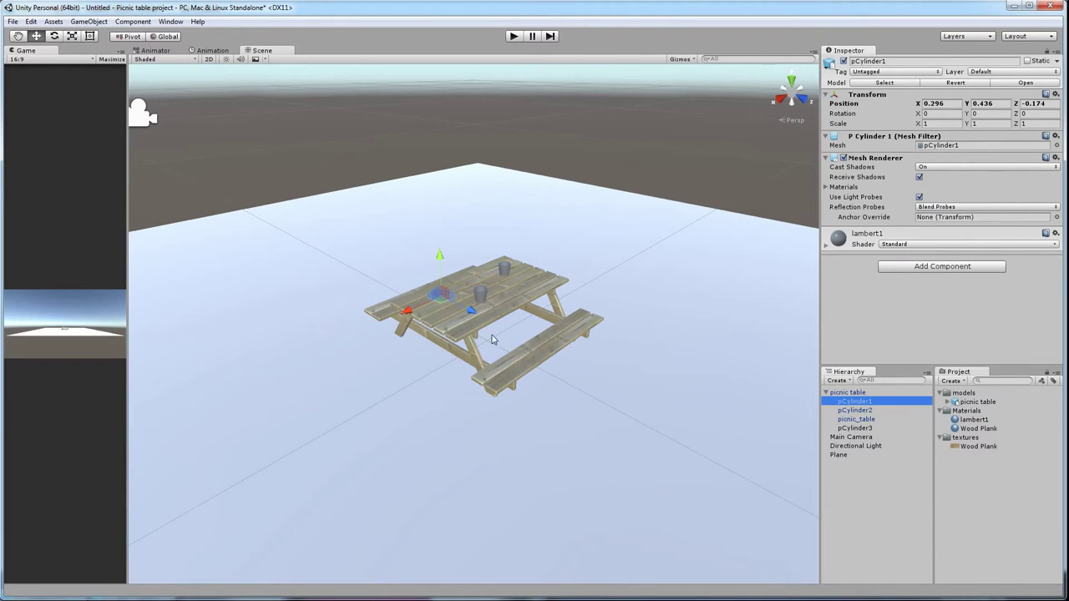
pyautogui.hotkey('ctrl', 'd')
pyautogui.moveTo(442, 306); pyautogui.dragTo(467, 375)
# Step: Move the whole picnic table with its cups and plates across the plane to about X -0.595, Y 0, Z -0.682
pyautogui.click(644, 175)
pyautogui.scroll(4, 468, 372)
pyautogui.keyDown('alt'); pyautogui.moveTo(481, 329); pyautogui.dragTo(458, 338); pyautogui.keyUp('alt')
pyautogui.click(518, 356)
pyautogui.moveTo(485, 406); pyautogui.dragTo(455, 305)
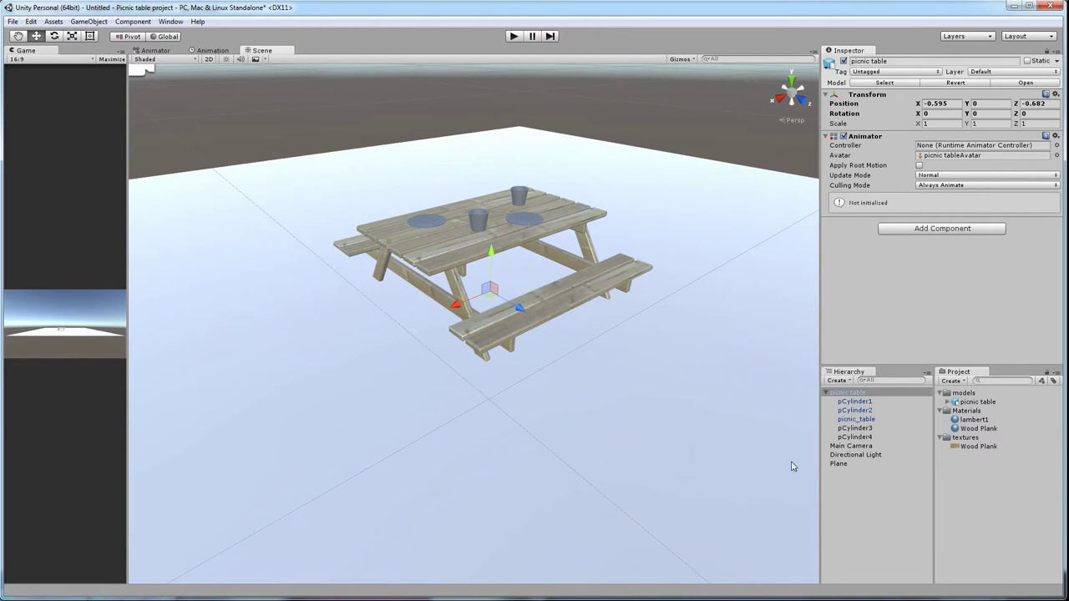
# Step: Save the picnic table with its cups and plates as a prefab in the project
pyautogui.click(826, 392)
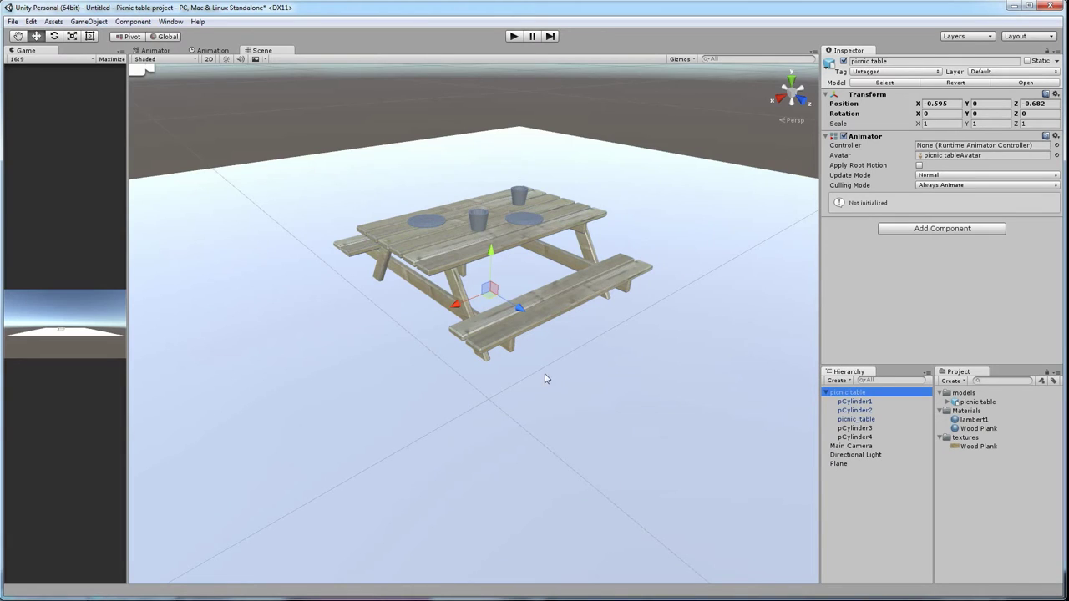
pyautogui.scroll(-5, 542, 389)
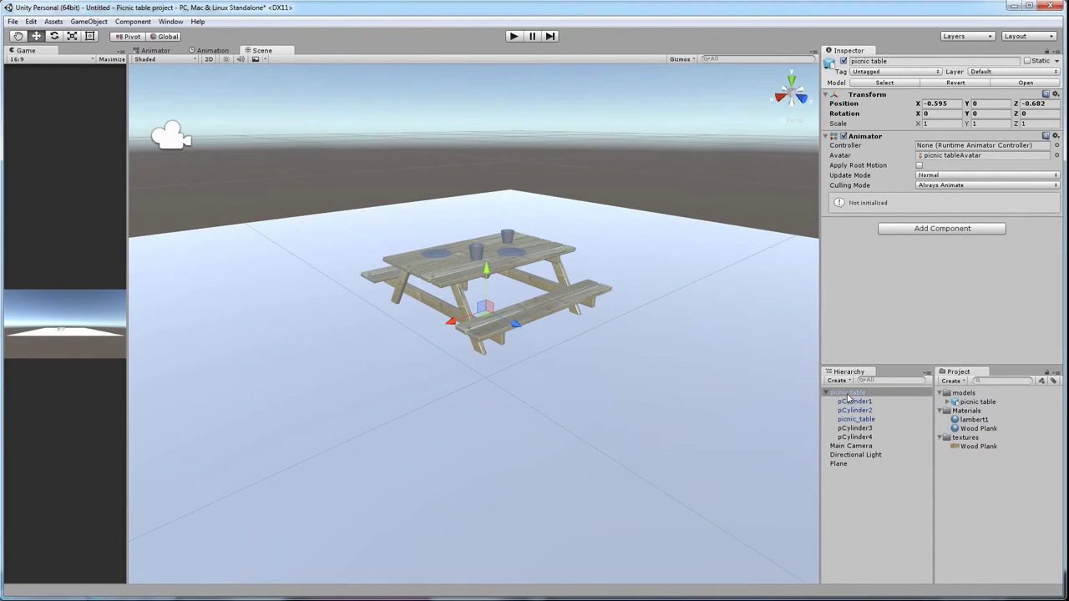
pyautogui.moveTo(847, 394); pyautogui.dragTo(992, 488)
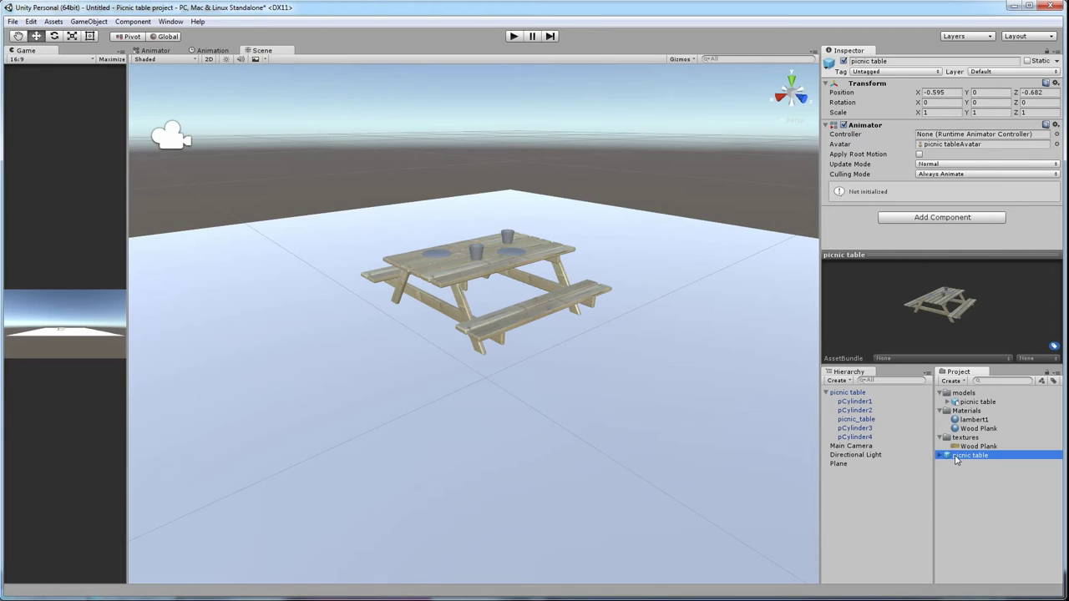
# Step: Add a second instance of the picnic table prefab to the scene at about X -0.699, Y 0, Z 1.579
pyautogui.moveTo(957, 456); pyautogui.dragTo(656, 491)
pyautogui.scroll(-3, 476, 267)
pyautogui.keyDown('alt'); pyautogui.moveTo(473, 264); pyautogui.dragTo(473, 308); pyautogui.keyUp('alt')
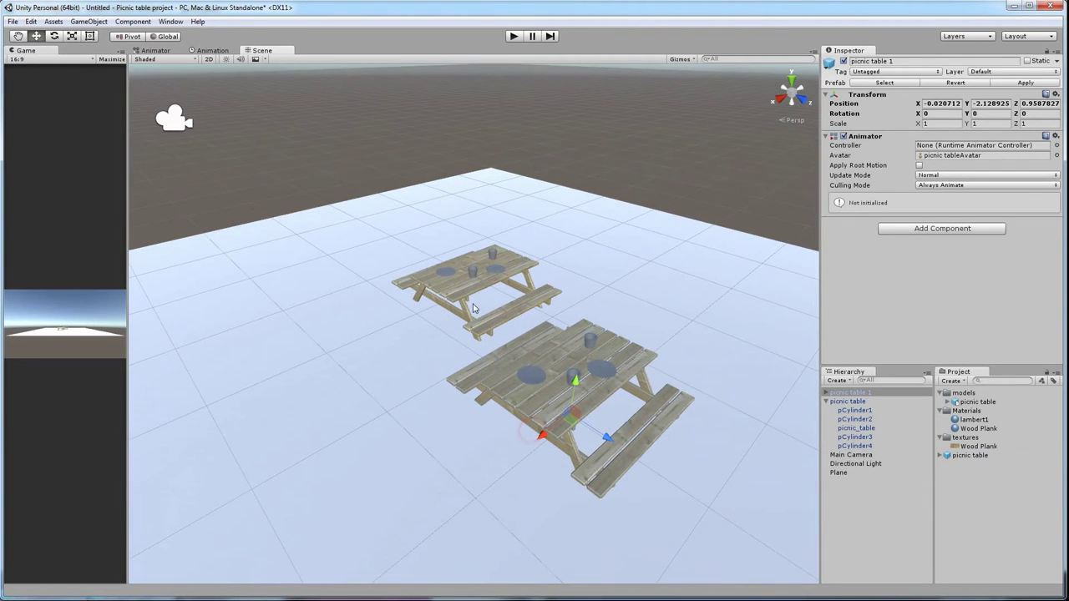
pyautogui.moveTo(568, 433); pyautogui.dragTo(692, 434)
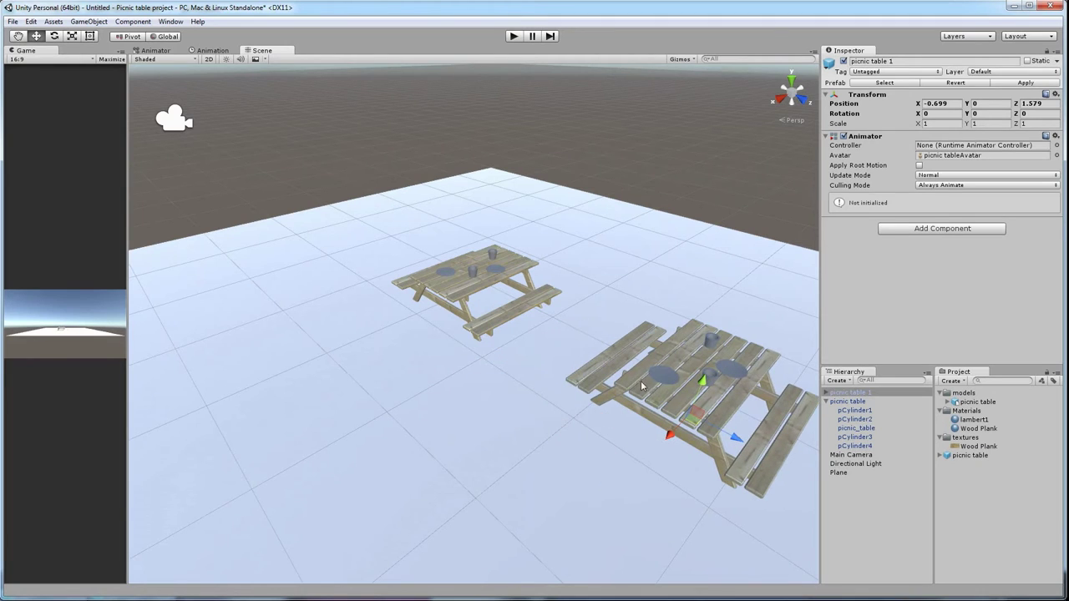
# Step: Rearrange the second picnic table by moving one plate and one cup to different spots on its tabletop
pyautogui.click(664, 378)
pyautogui.click(708, 380)
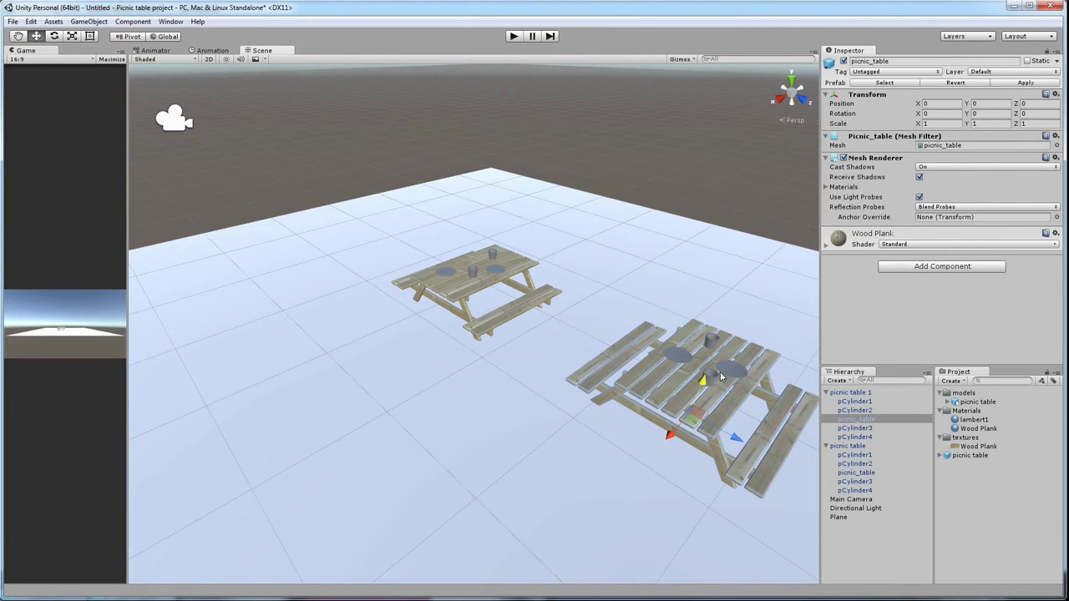
pyautogui.click(734, 189)
pyautogui.click(714, 382)
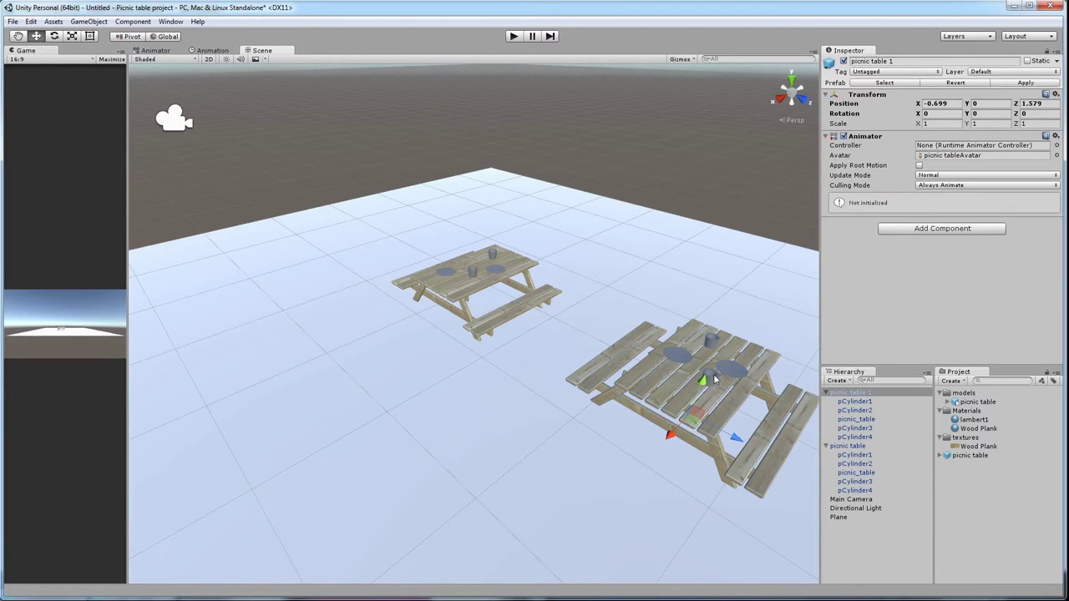
pyautogui.click(715, 384)
pyautogui.moveTo(716, 399); pyautogui.dragTo(712, 417)
pyautogui.click(670, 171)
pyautogui.moveTo(683, 368)
pyautogui.keyDown('alt'); pyautogui.mouseDown()
pyautogui.moveTo(684, 451)
pyautogui.moveTo(714, 406)
pyautogui.moveTo(686, 383)
pyautogui.mouseUp(); pyautogui.keyUp('alt')
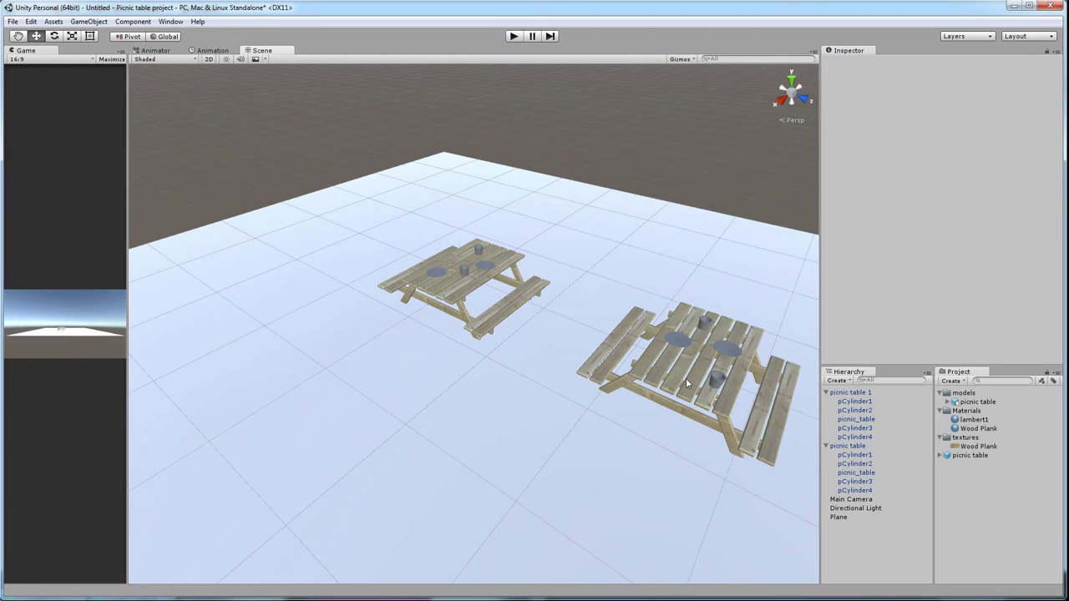
# Step: Set the picnic table prefab's scale to 2.5 on X, Y and Z
pyautogui.click(685, 377)
pyautogui.click(409, 271)
pyautogui.click(431, 290)
pyautogui.keyDown('alt'); pyautogui.moveTo(469, 316); pyautogui.dragTo(458, 370); pyautogui.keyUp('alt')
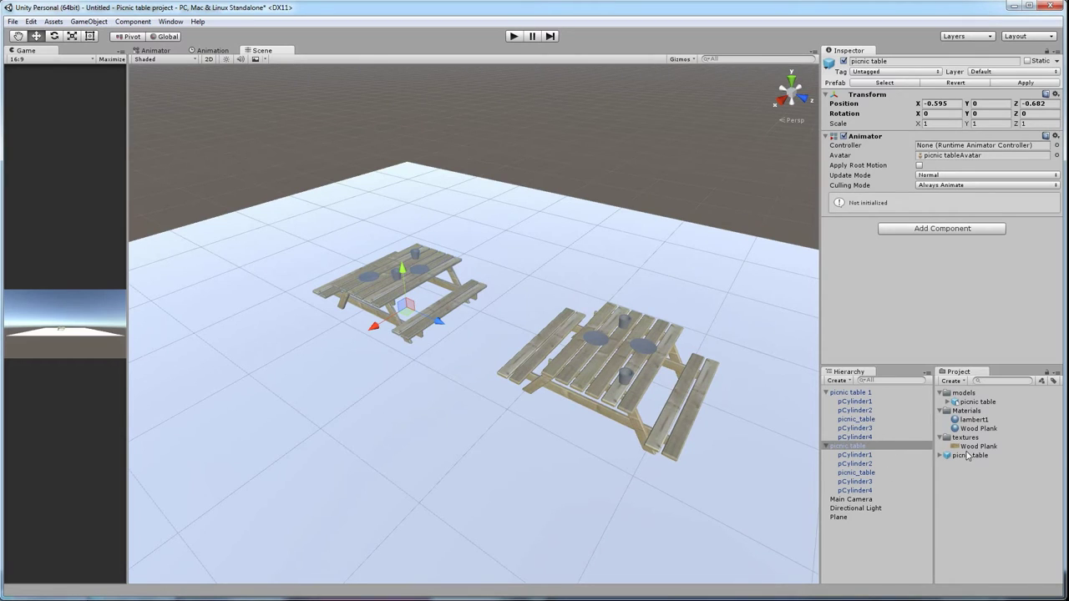
pyautogui.click(962, 455)
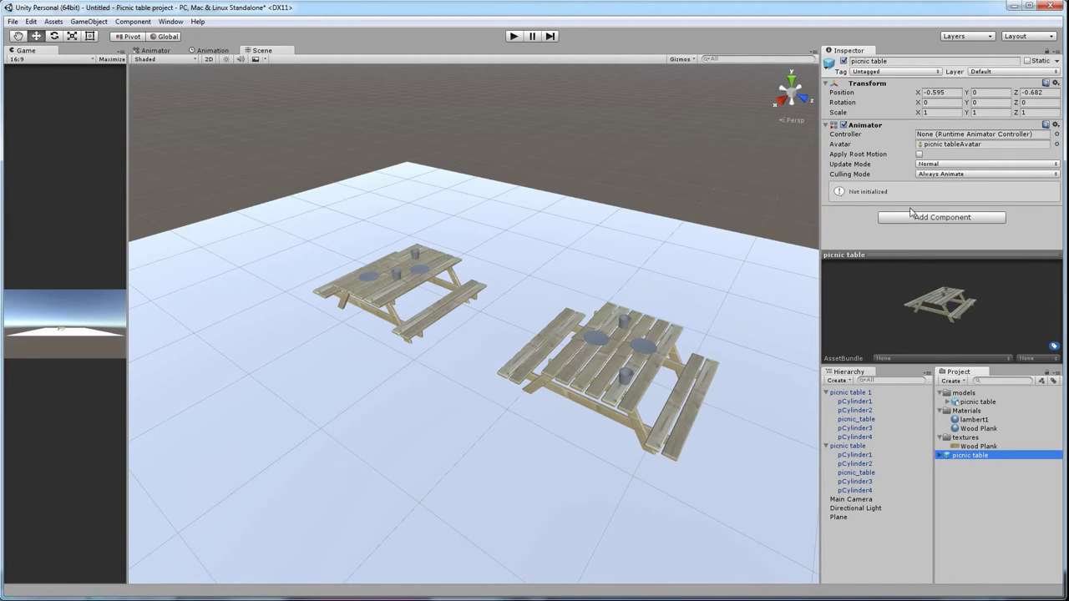
pyautogui.click(928, 112)
pyautogui.write('2')
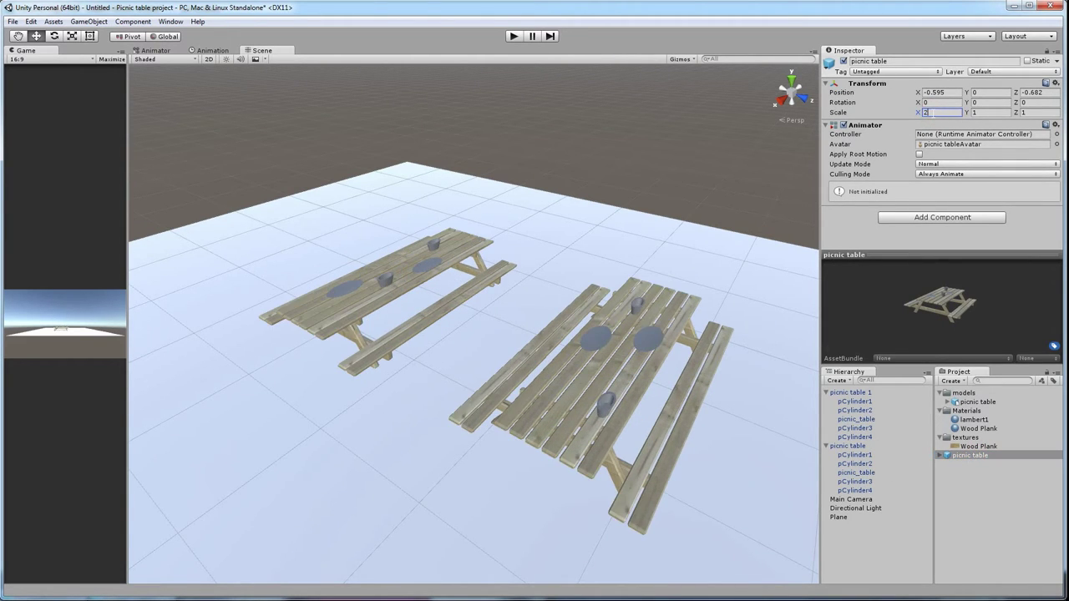
pyautogui.write('.5')
pyautogui.press('Tab')
pyautogui.write('2.5')
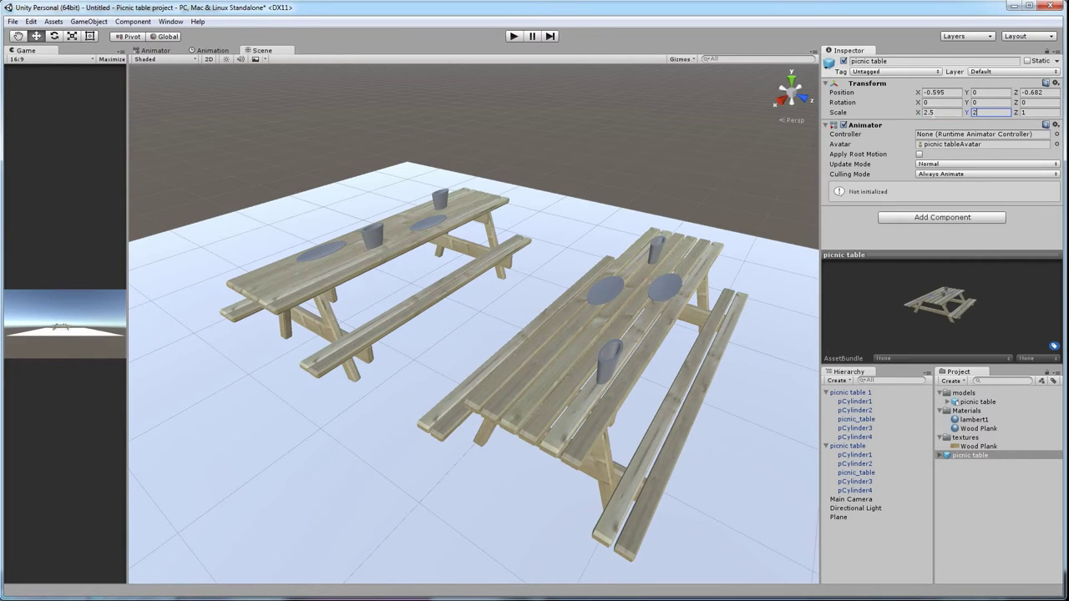
pyautogui.press('Tab')
pyautogui.write('2.5')
pyautogui.press('Return')
# Step: Move picnic table 1 away from the first table to about X -0.288, Y 0, Z 3.465
pyautogui.scroll(-5, 515, 358)
pyautogui.keyDown('alt'); pyautogui.moveTo(513, 396); pyautogui.dragTo(565, 361); pyautogui.keyUp('alt')
pyautogui.click(563, 407)
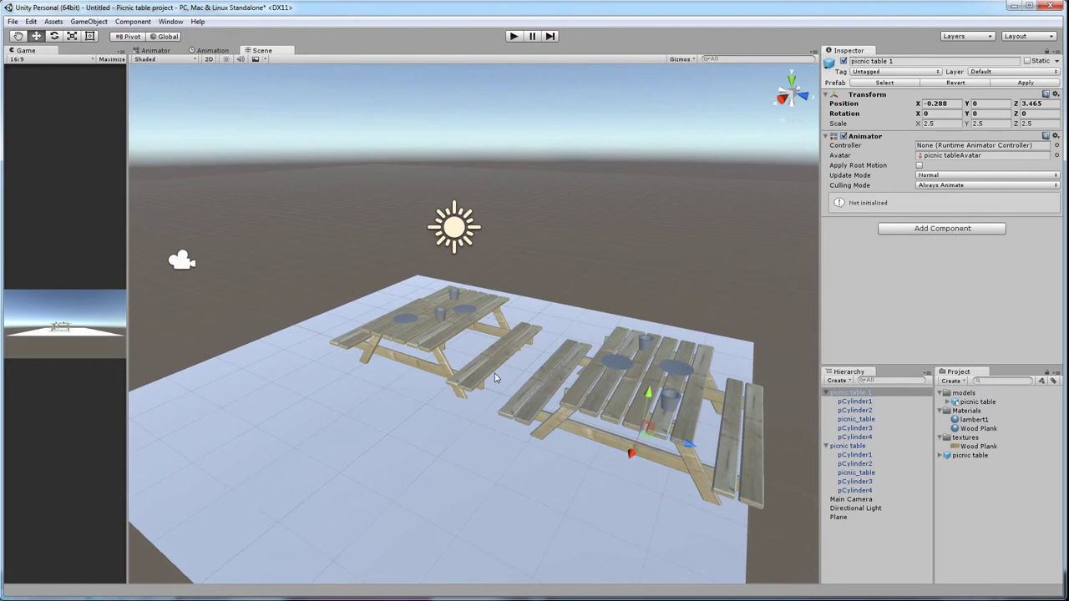
# Step: Import the Characters asset package into the project
pyautogui.click(89, 21)
pyautogui.moveTo(55, 22)
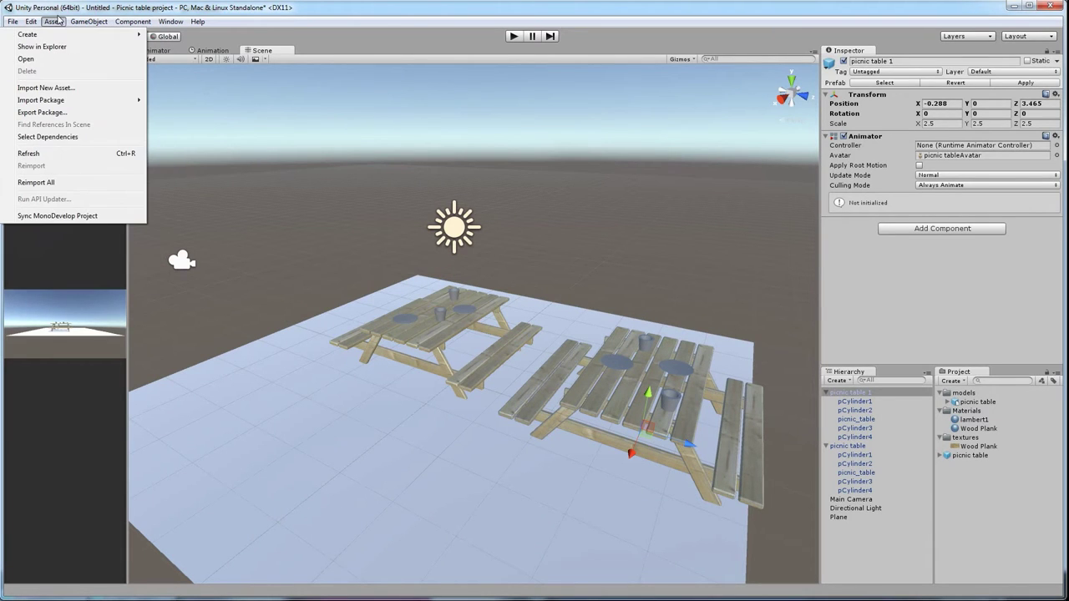
pyautogui.moveTo(67, 100)
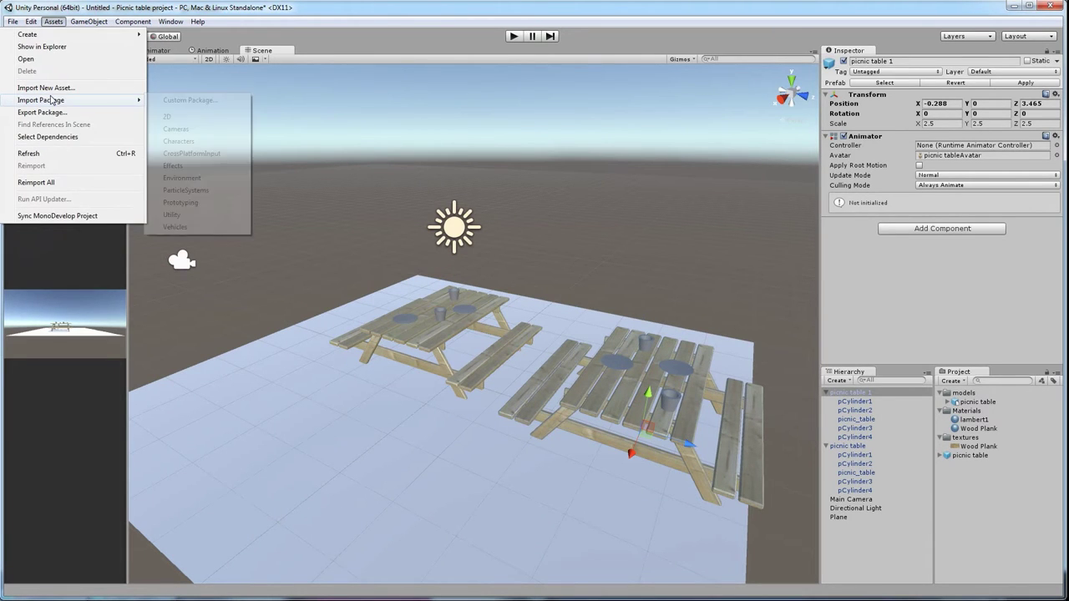
pyautogui.click(192, 142)
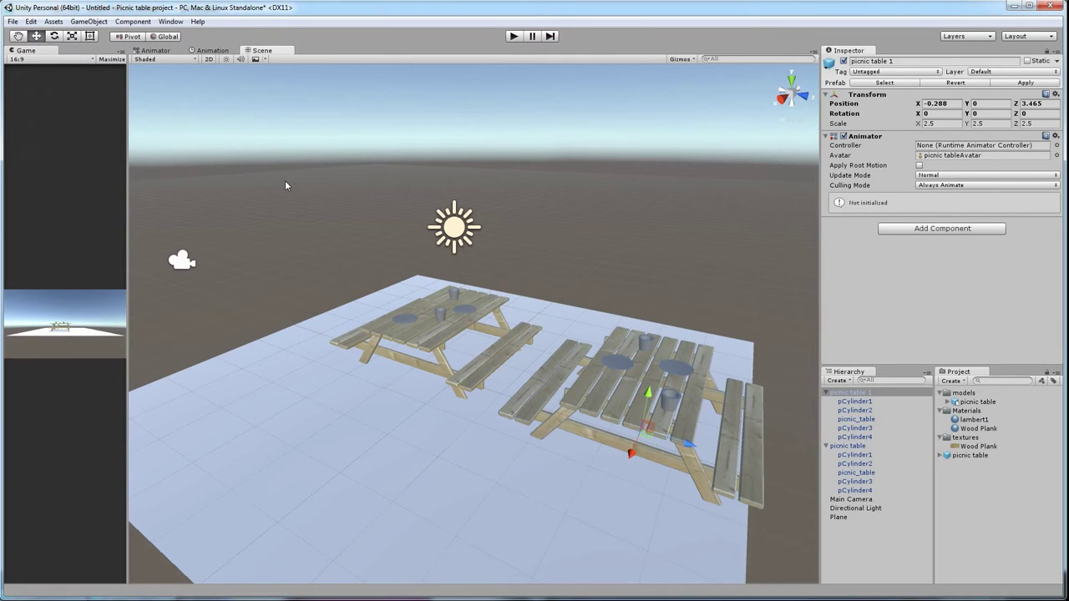
pyautogui.click(217, 244)
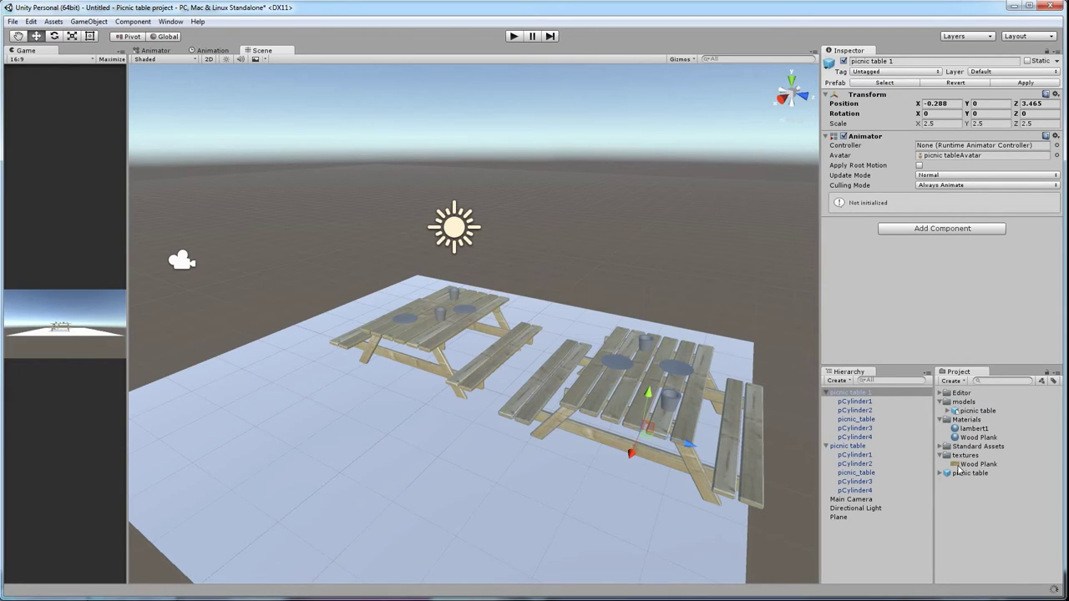
# Step: Collapse the open asset folders, create a project folder named Prefabs and move the picnic table prefab into it
pyautogui.click(939, 402)
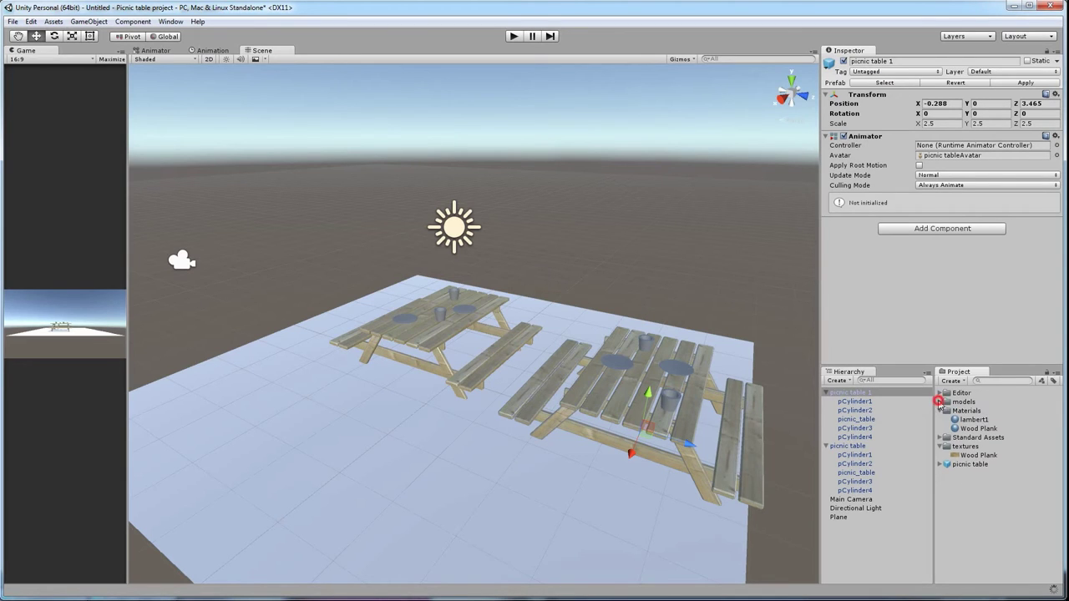
pyautogui.click(940, 411)
pyautogui.click(939, 428)
pyautogui.click(950, 381)
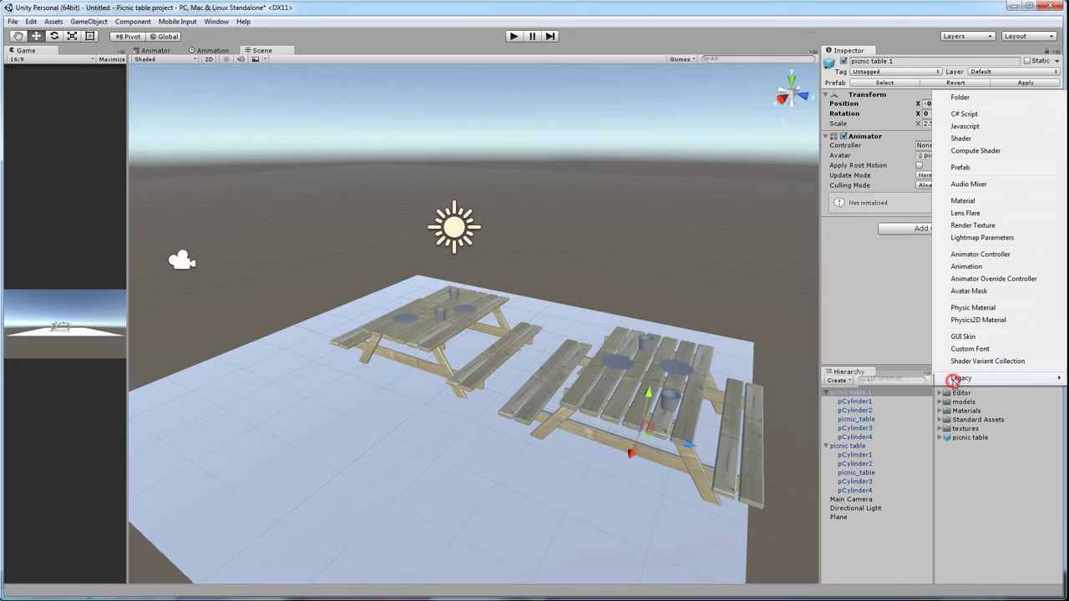
pyautogui.click(969, 96)
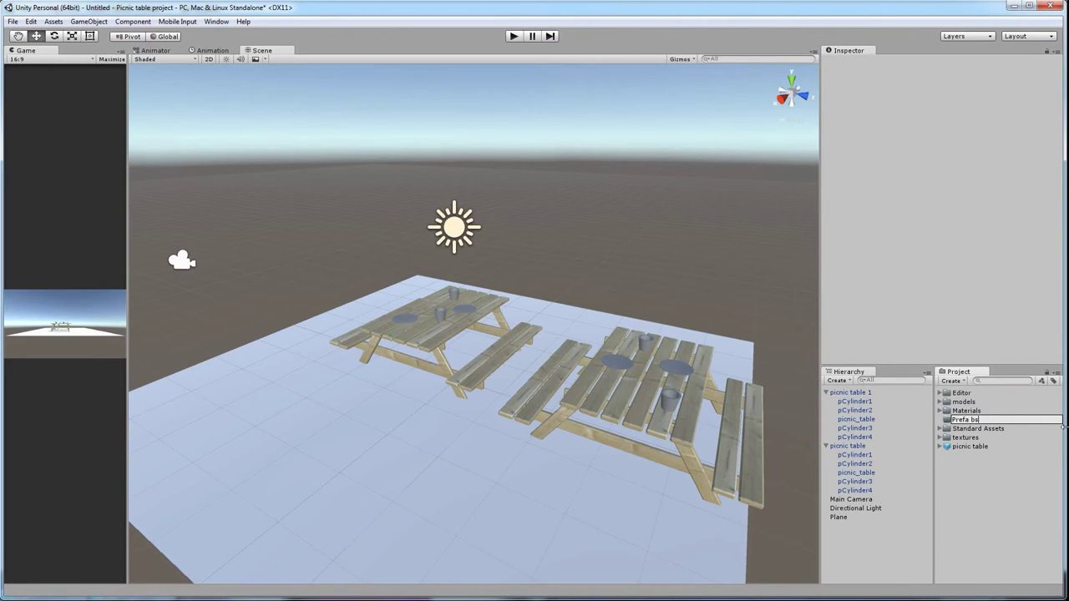
pyautogui.write('Prefabs')
pyautogui.press('Return')
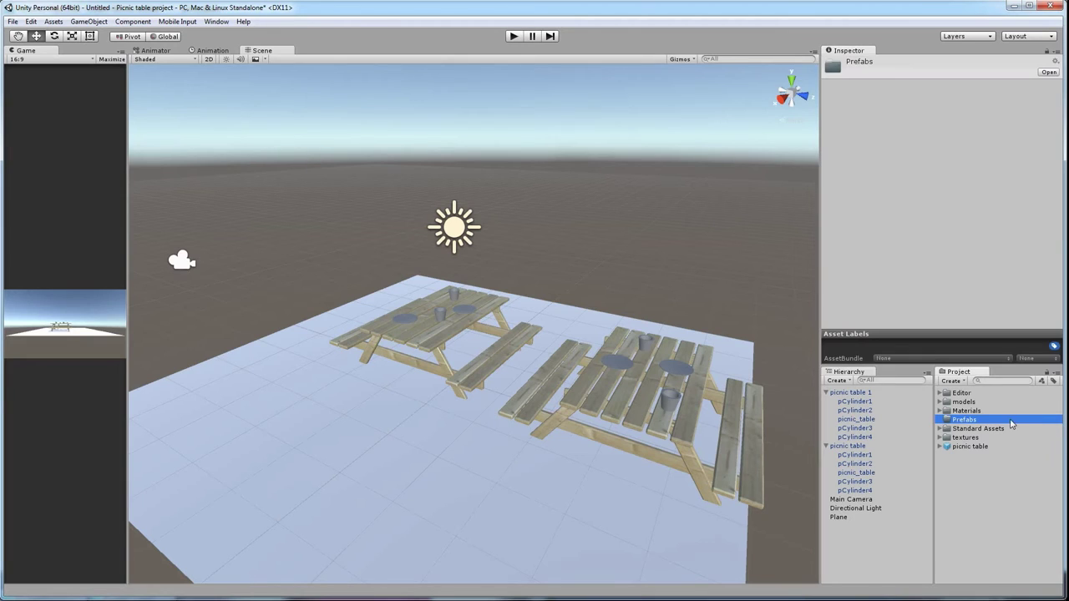
pyautogui.moveTo(970, 454); pyautogui.dragTo(967, 422)
# Step: Place the FPSController prefab from the FirstPersonCharacter assets on the plane beside the tables, at about X 2.86, Y 0.906, Z 0.438
pyautogui.click(939, 429)
pyautogui.click(946, 438)
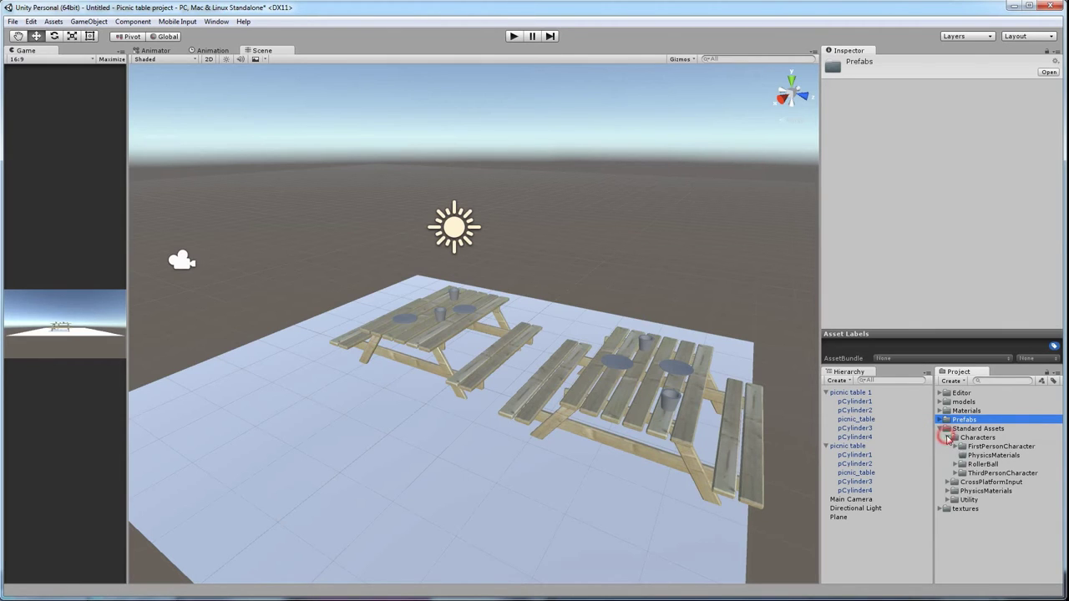
pyautogui.click(955, 447)
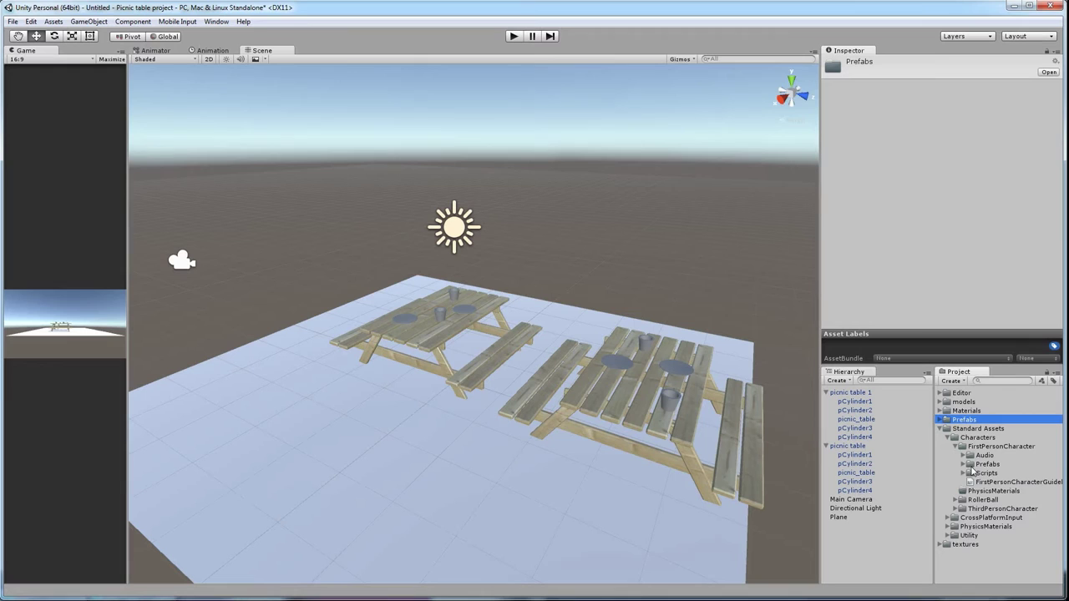
pyautogui.click(964, 464)
pyautogui.click(994, 473)
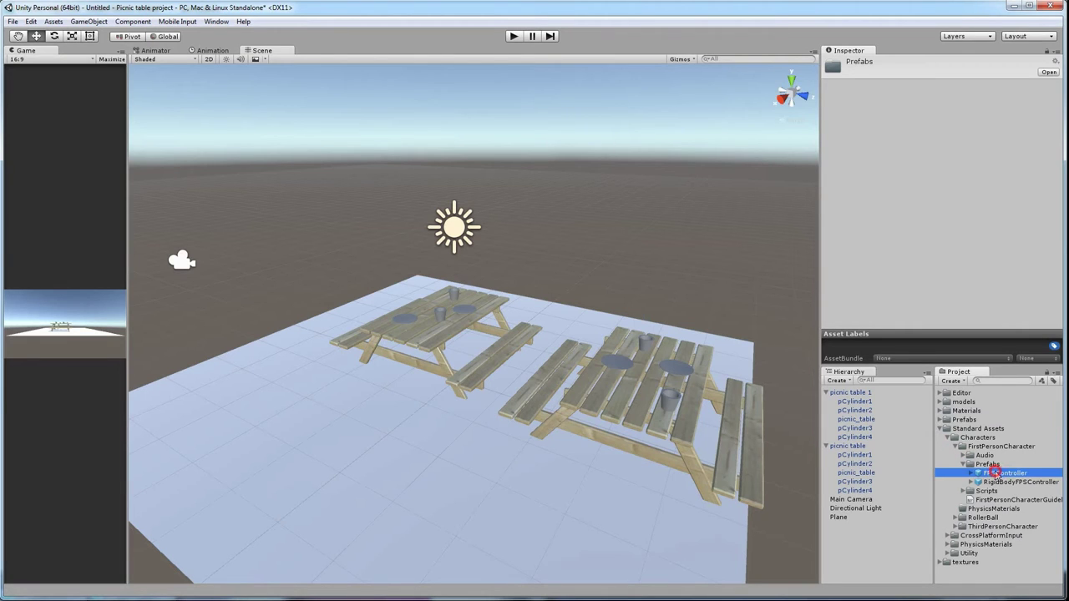
pyautogui.moveTo(992, 474); pyautogui.dragTo(358, 398)
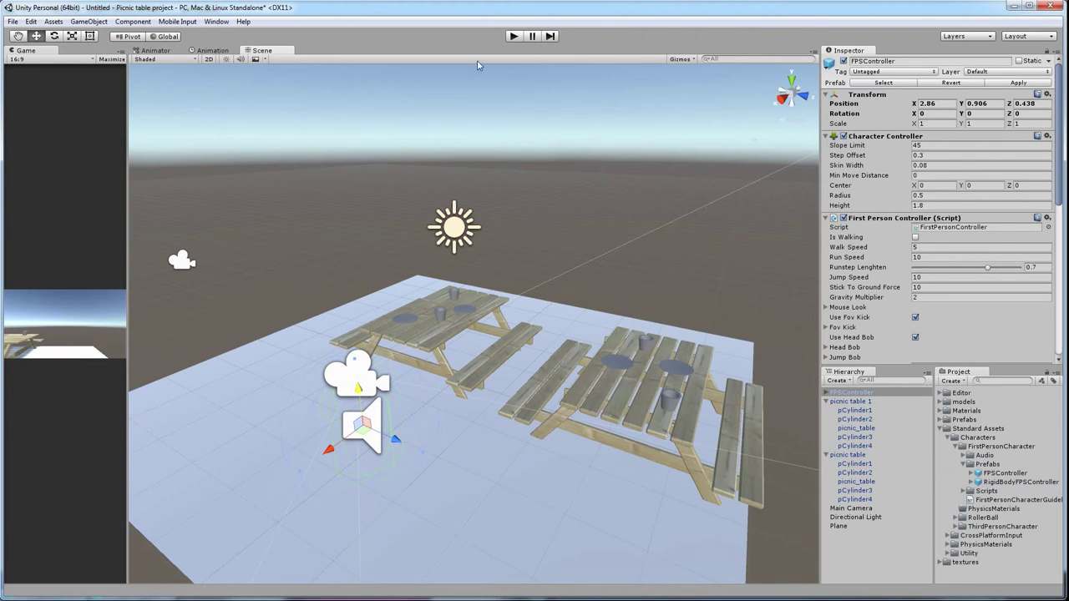
# Step: Run the scene with an enlarged Game view and turn the first-person camera toward the picnic tables
pyautogui.click(512, 36)
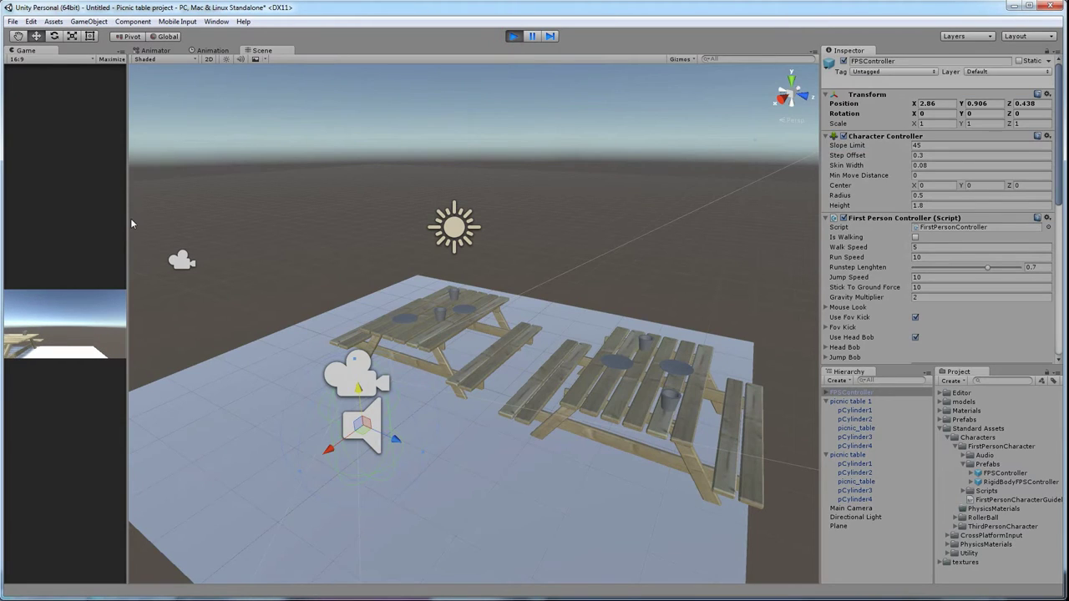
pyautogui.moveTo(128, 219); pyautogui.dragTo(527, 230)
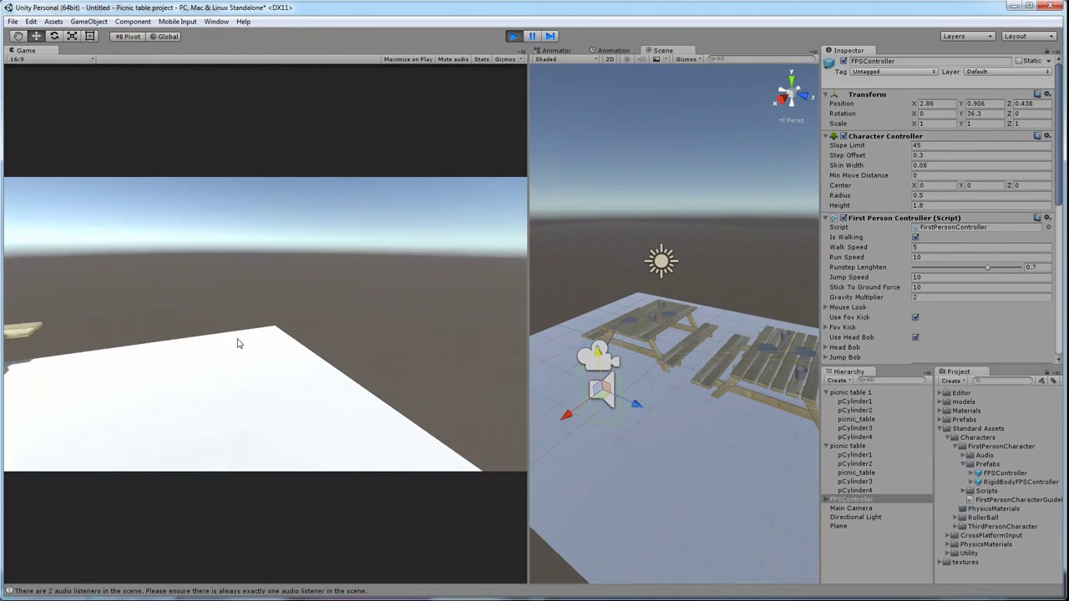
pyautogui.moveTo(209, 342)
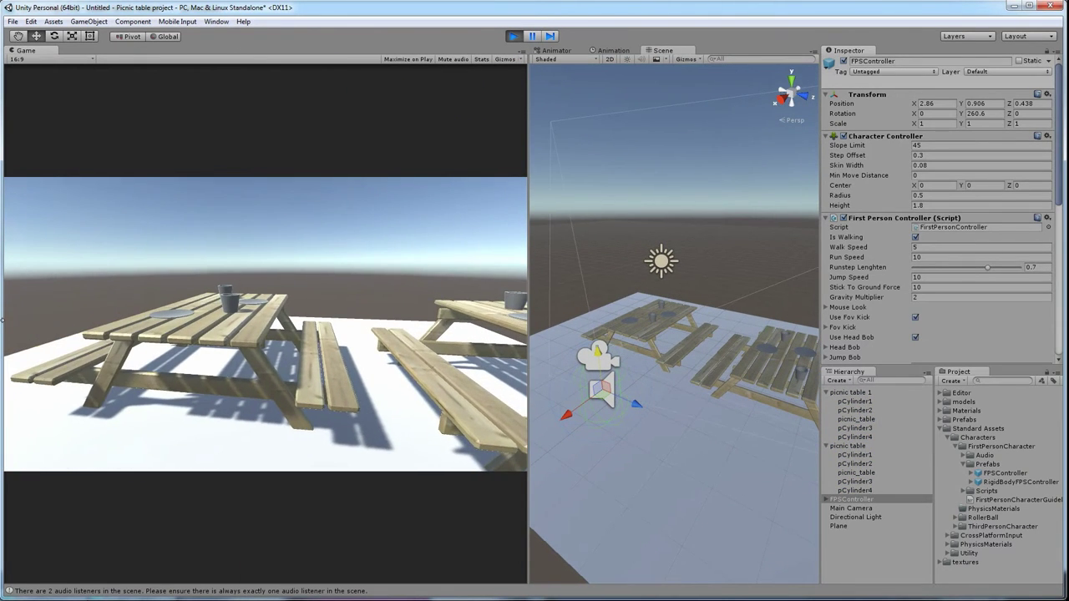
# Step: Walk the first-person controller across the plane and past both picnic tables to check how they respond to the character
pyautogui.press('w')
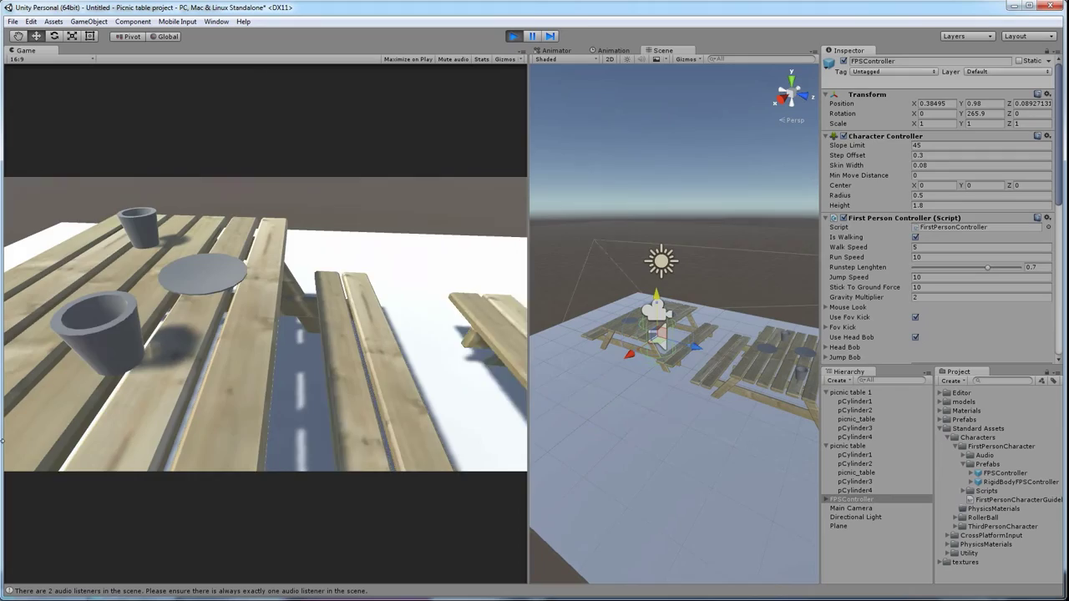
pyautogui.press('d')
pyautogui.press('w')
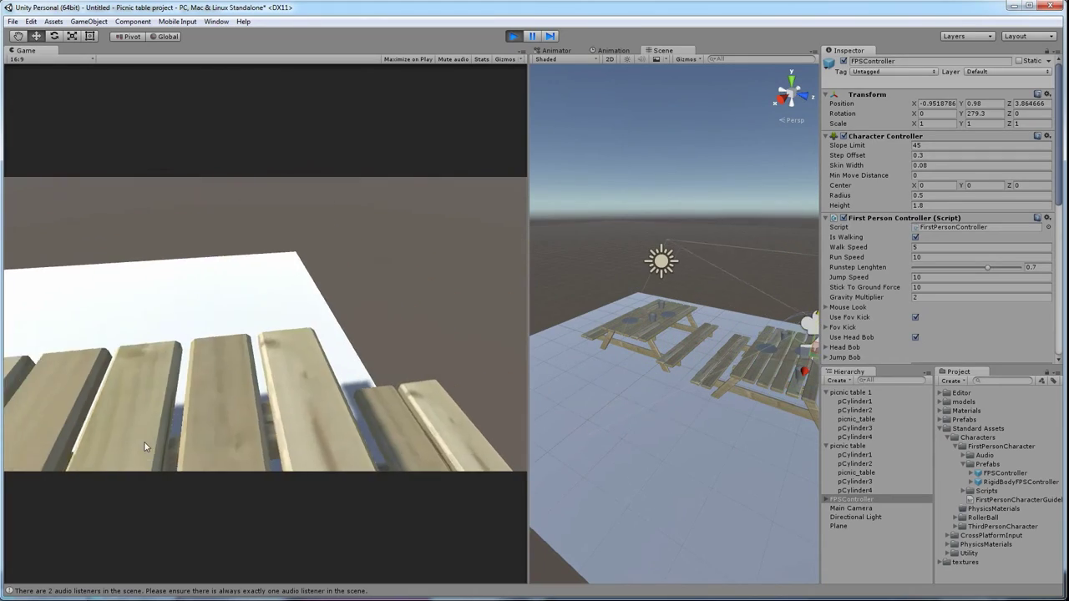
pyautogui.press('s')
pyautogui.press('w')
pyautogui.press('a')
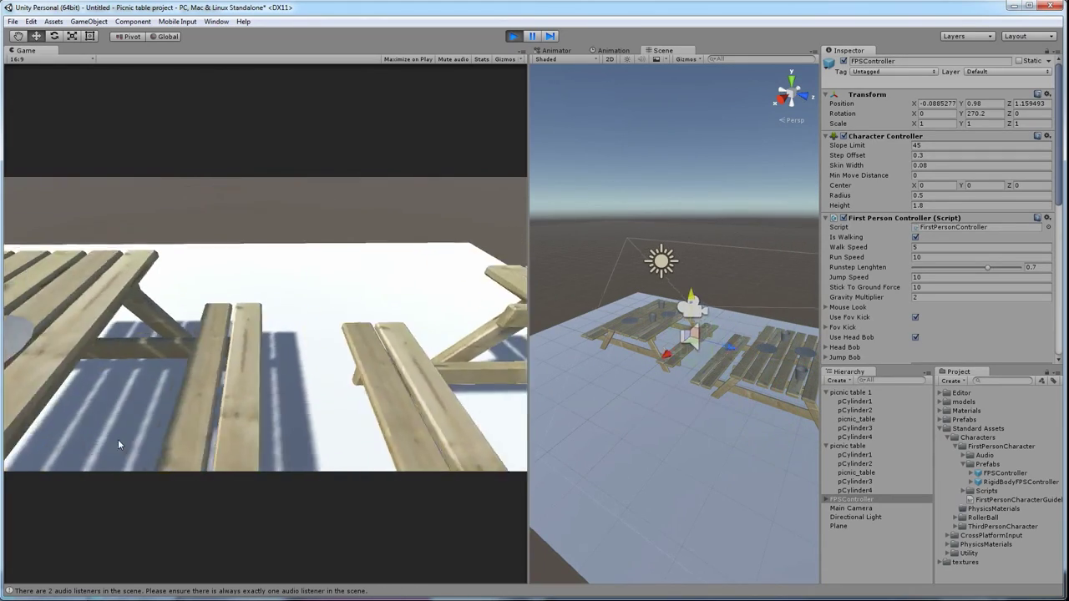
pyautogui.press('w')
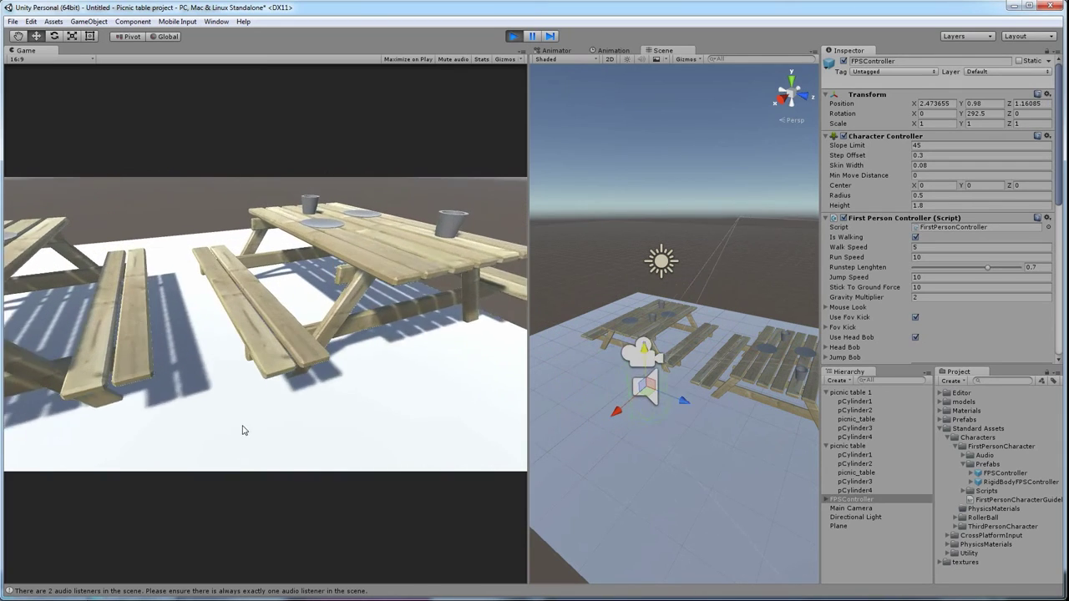
# Step: Stop the running scene and enlarge the Scene view with both picnic tables in sight
pyautogui.click(513, 36)
pyautogui.moveTo(526, 319); pyautogui.dragTo(141, 314)
pyautogui.keyDown('alt'); pyautogui.moveTo(275, 299); pyautogui.dragTo(614, 344); pyautogui.keyUp('alt')
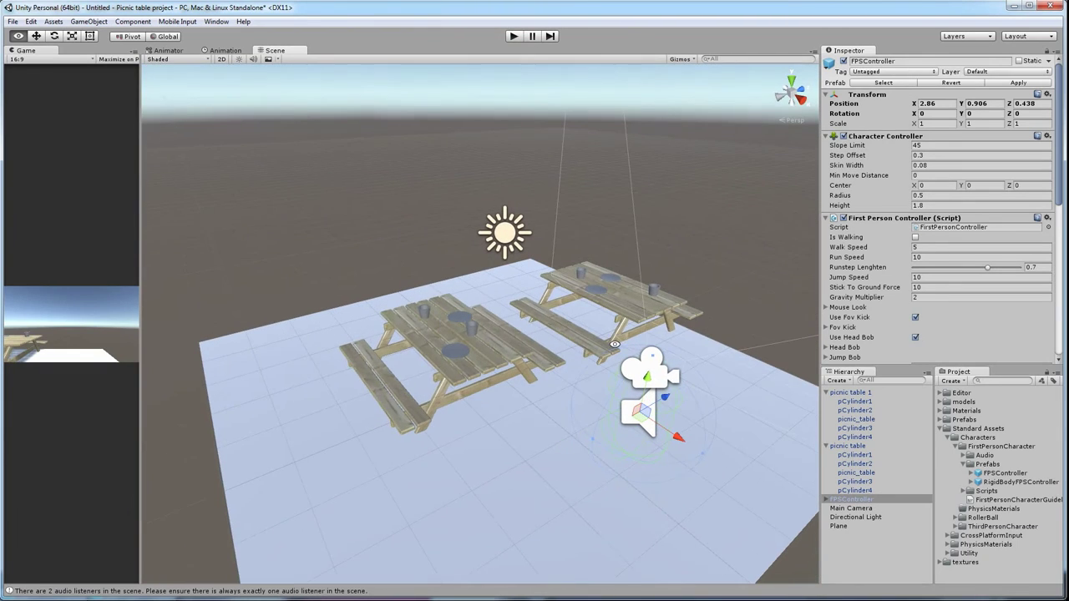
# Step: Try a Box Collider on the picnic table object, inspect its fit and remove the component
pyautogui.click(495, 355)
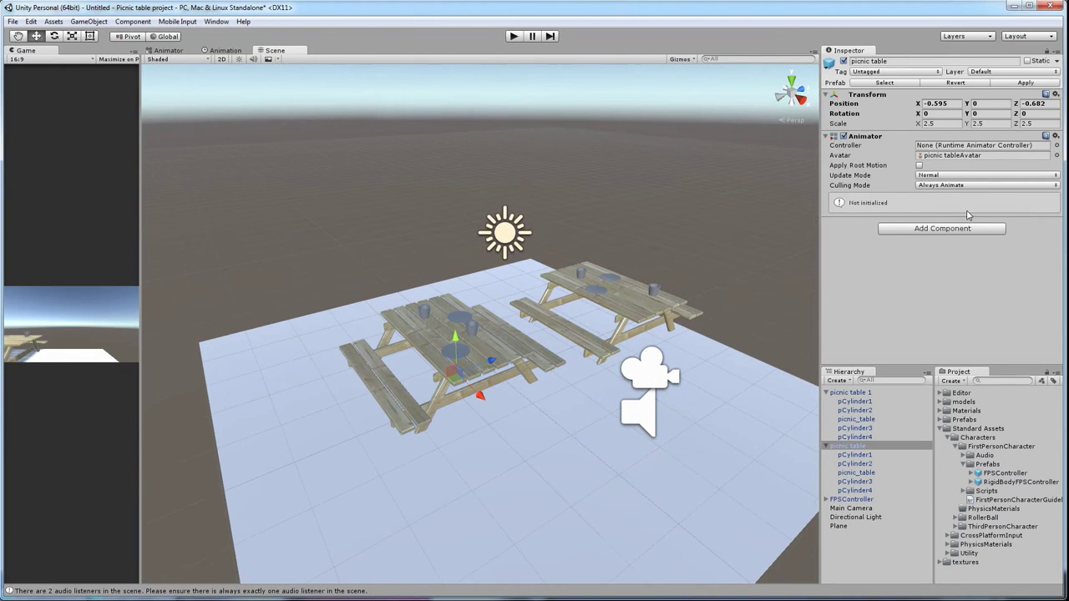
pyautogui.click(940, 229)
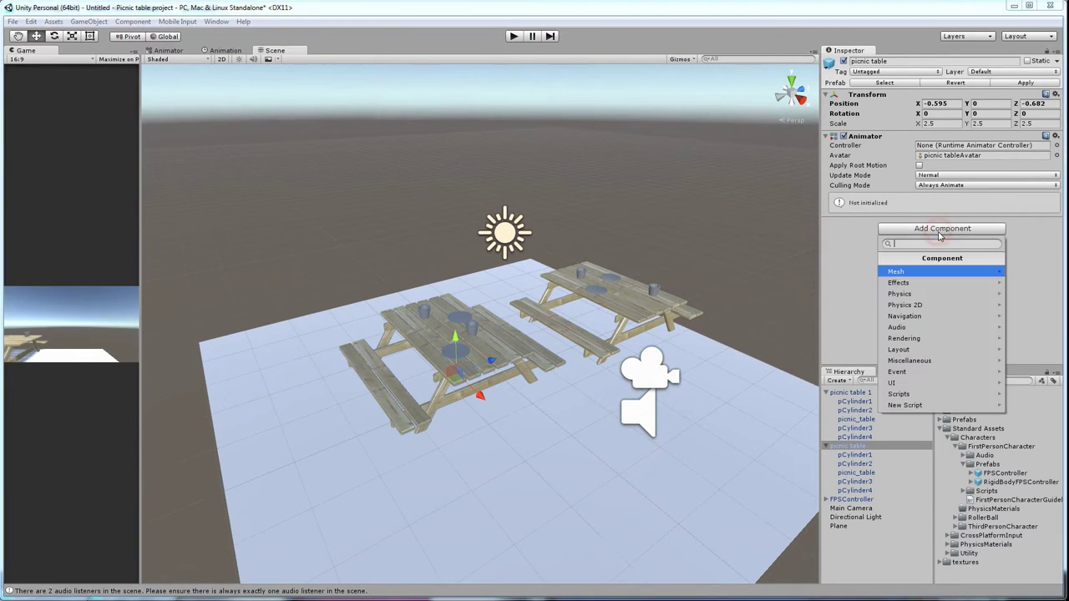
pyautogui.click(912, 293)
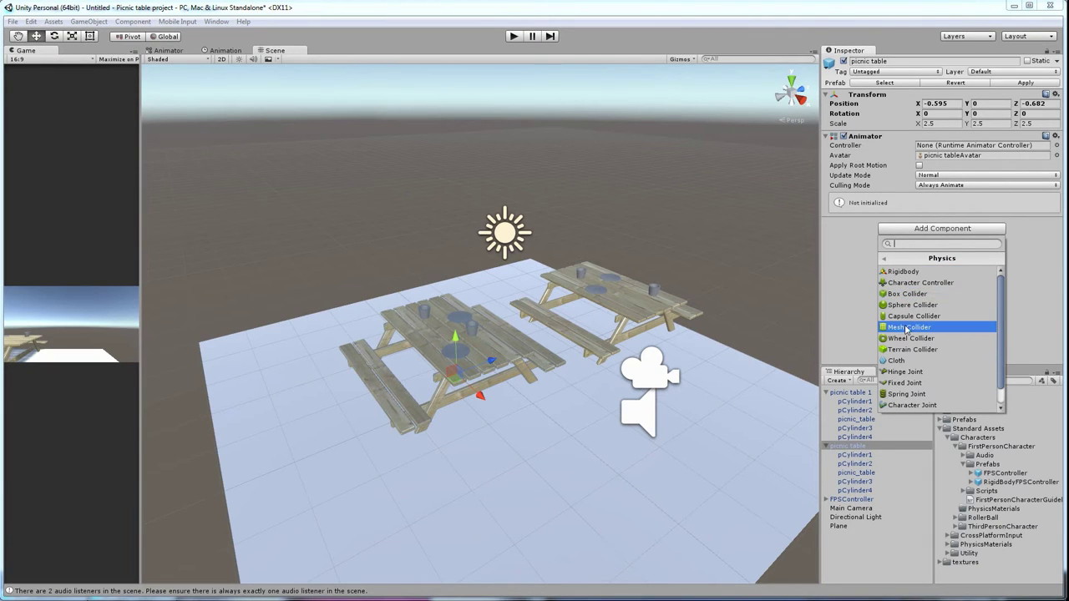
pyautogui.click(905, 294)
pyautogui.keyDown('alt'); pyautogui.moveTo(348, 370); pyautogui.dragTo(552, 342); pyautogui.keyUp('alt')
pyautogui.rightClick(885, 223)
pyautogui.click(912, 244)
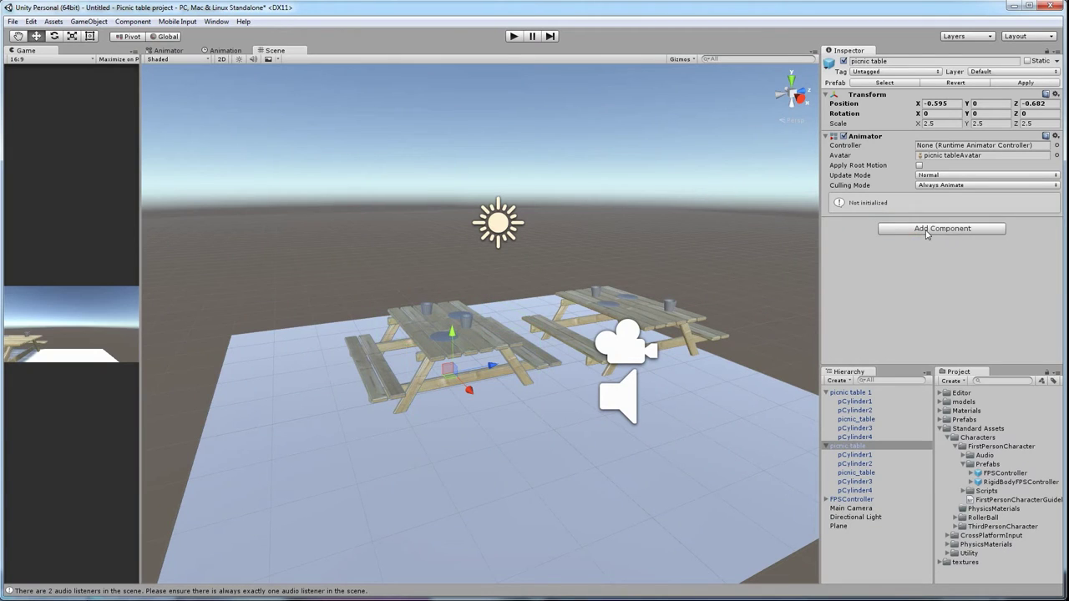
# Step: Add a Mesh Collider component to the picnic table object
pyautogui.click(925, 230)
pyautogui.click(918, 290)
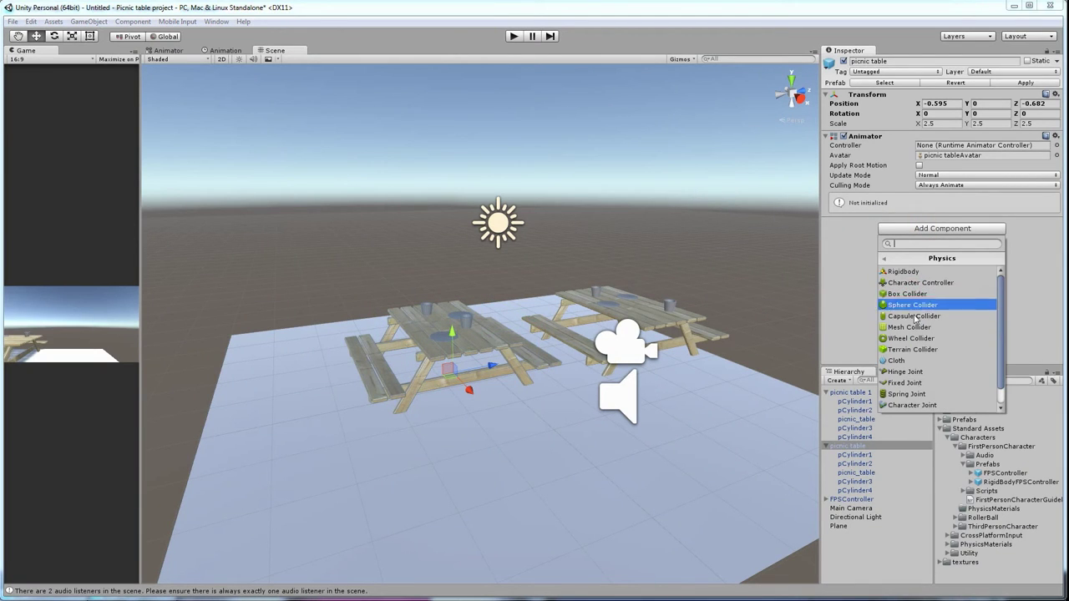
pyautogui.click(910, 328)
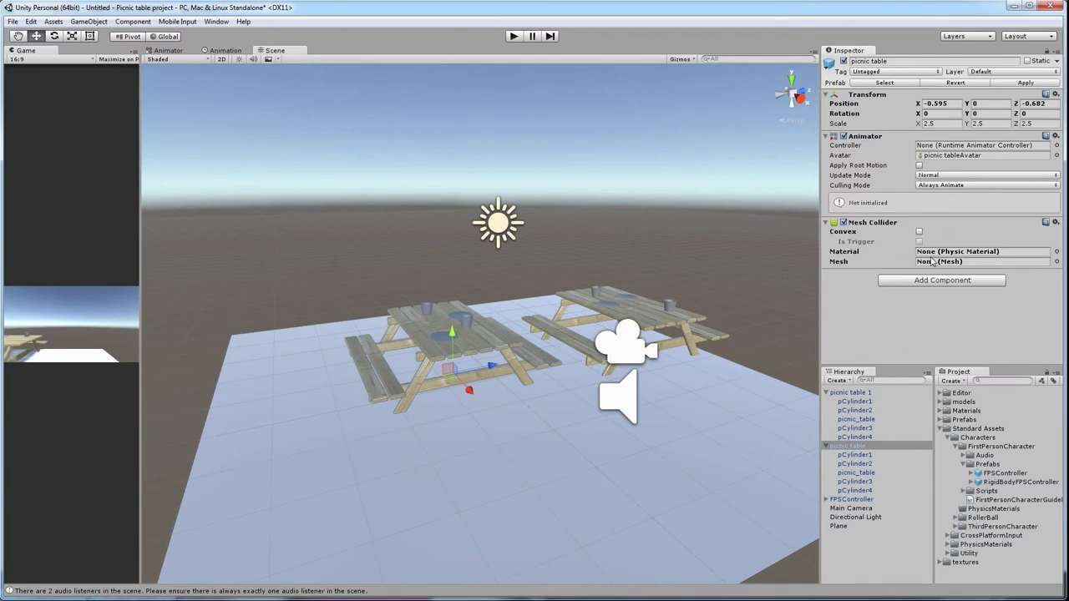
# Step: Examine the picnic table's top, benches and legs from several angles to judge what collision shape it needs
pyautogui.keyDown('alt'); pyautogui.moveTo(615, 353); pyautogui.dragTo(653, 403); pyautogui.keyUp('alt')
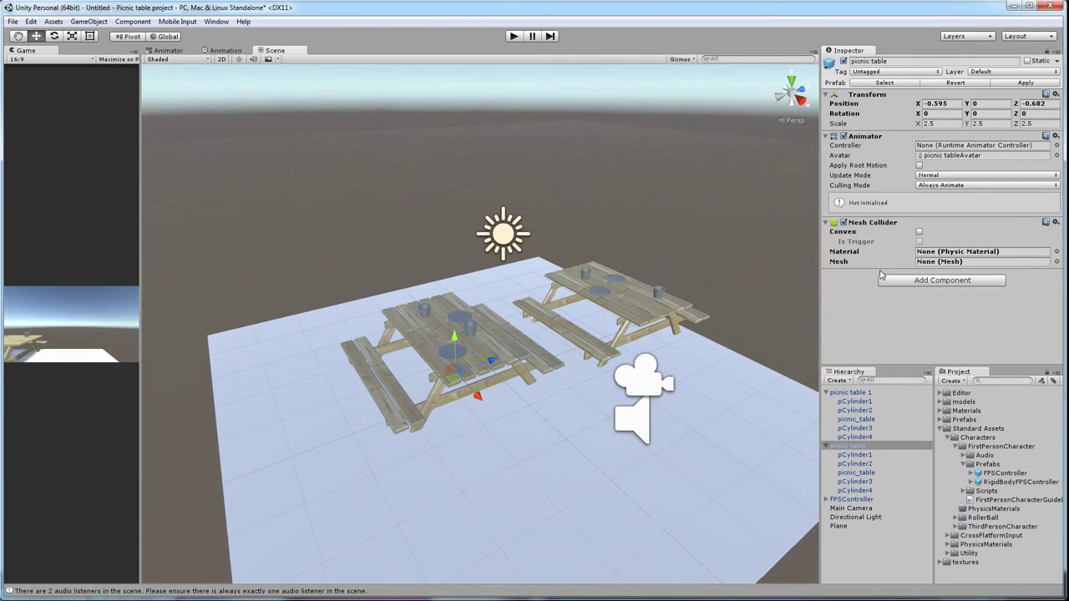
pyautogui.keyDown('alt'); pyautogui.moveTo(536, 384); pyautogui.dragTo(425, 356); pyautogui.keyUp('alt')
pyautogui.keyDown('alt'); pyautogui.scroll(7, 468, 371); pyautogui.keyUp('alt')
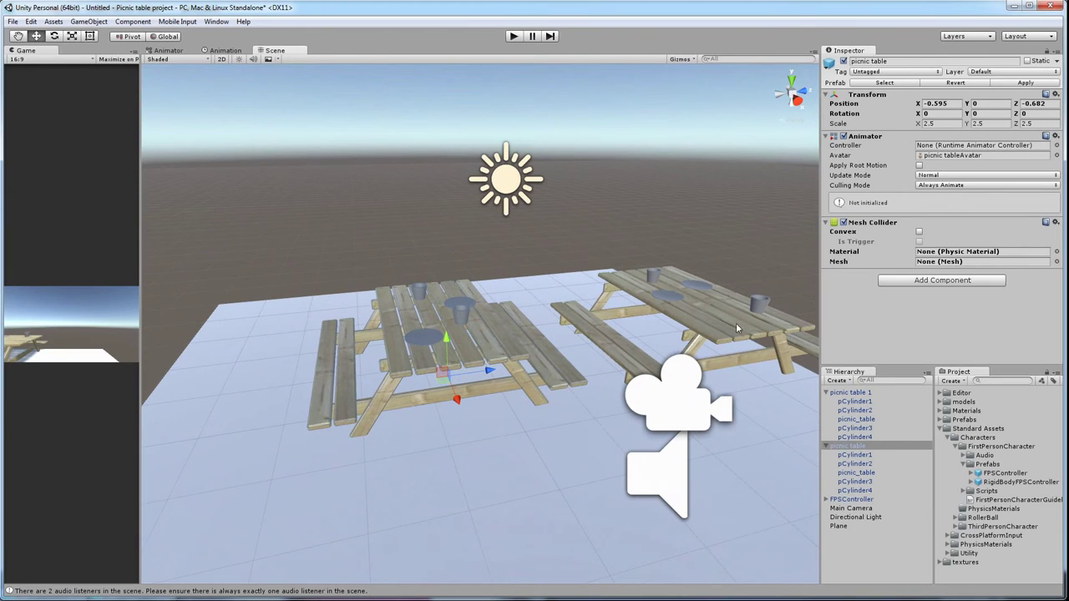
pyautogui.keyDown('alt'); pyautogui.moveTo(499, 398); pyautogui.dragTo(501, 376); pyautogui.keyUp('alt')
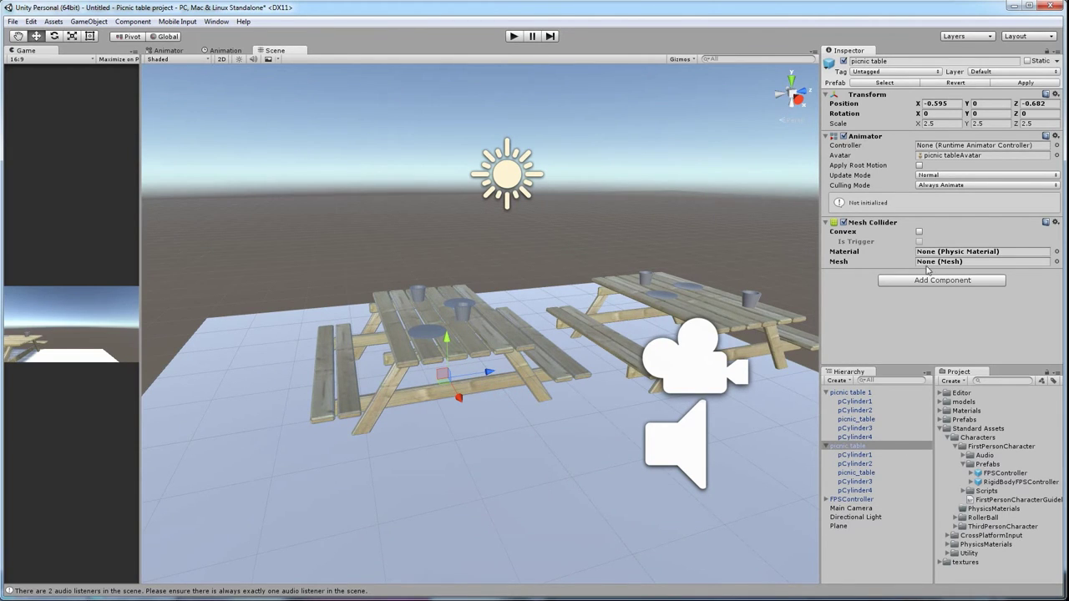
pyautogui.scroll(6, 384, 369)
pyautogui.keyDown('alt'); pyautogui.moveTo(390, 372); pyautogui.dragTo(517, 349); pyautogui.keyUp('alt')
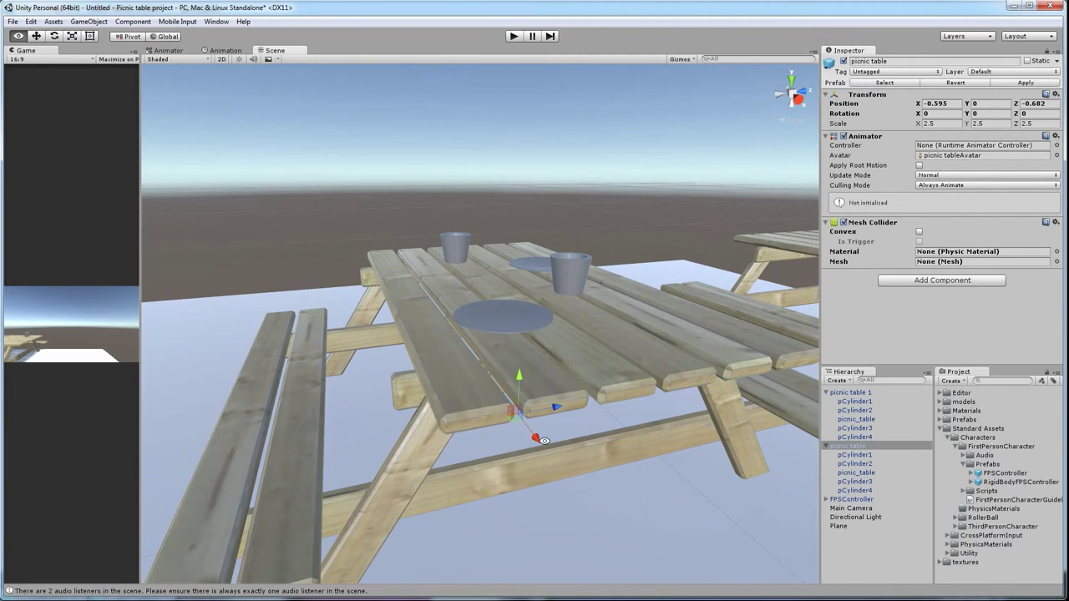
pyautogui.keyDown('alt'); pyautogui.moveTo(397, 433); pyautogui.dragTo(466, 480); pyautogui.keyUp('alt')
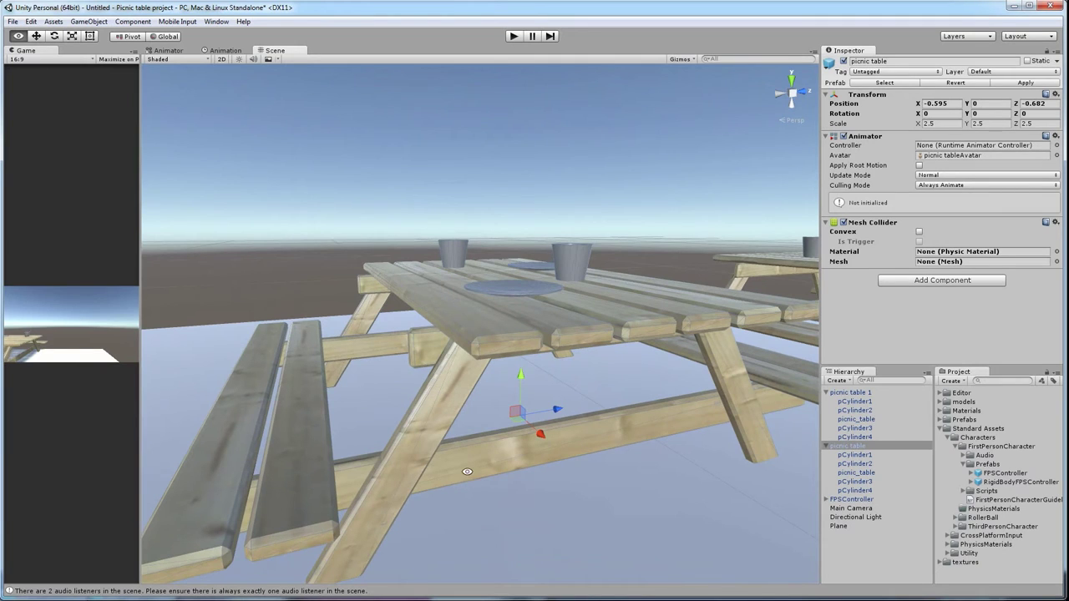
pyautogui.keyDown('alt'); pyautogui.moveTo(405, 376); pyautogui.dragTo(413, 418); pyautogui.keyUp('alt')
pyautogui.scroll(-5, 443, 398)
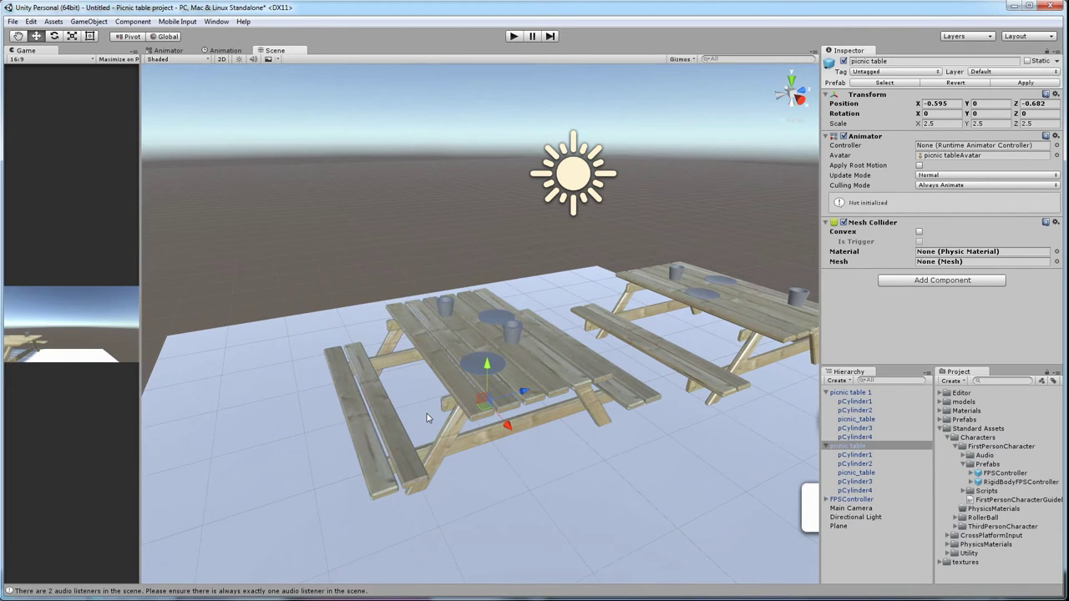
pyautogui.keyDown('alt'); pyautogui.moveTo(411, 415); pyautogui.dragTo(478, 457); pyautogui.keyUp('alt')
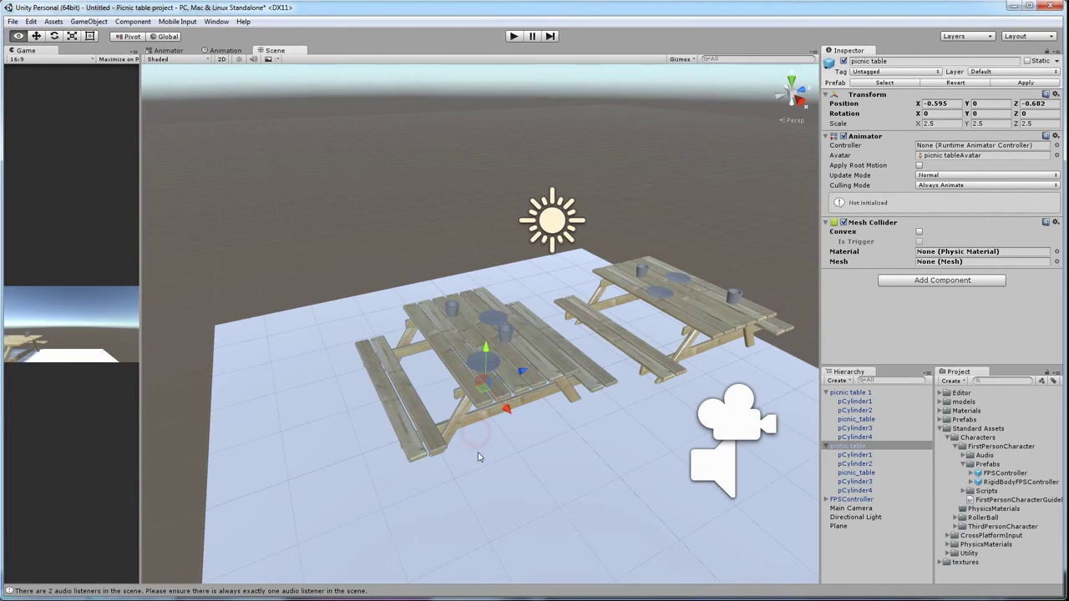
pyautogui.keyDown('alt'); pyautogui.moveTo(558, 387); pyautogui.dragTo(457, 346, button='middle'); pyautogui.keyUp('alt')
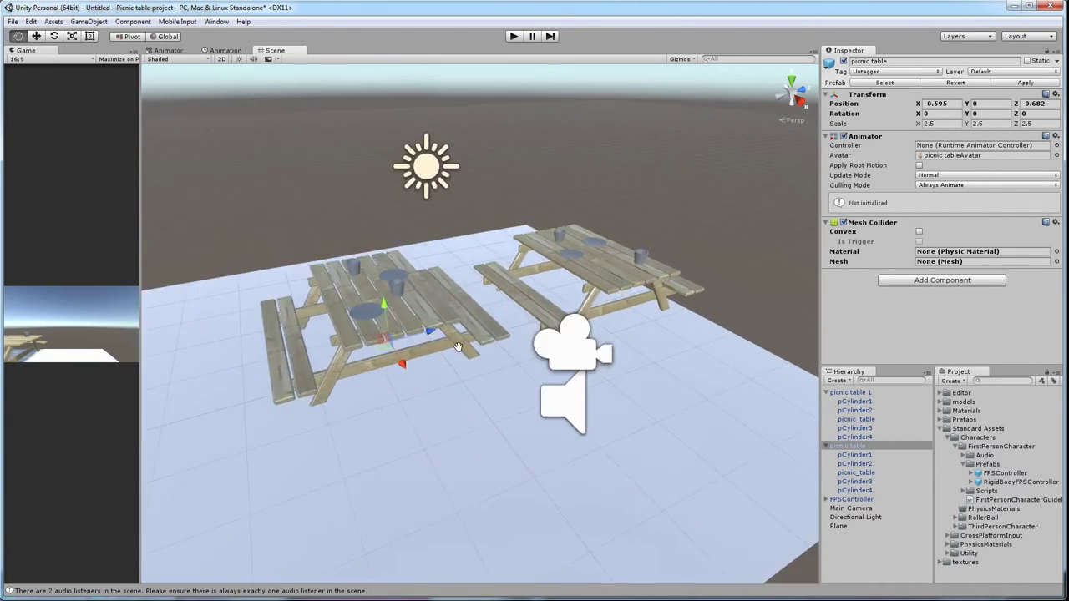
pyautogui.keyDown('alt'); pyautogui.moveTo(458, 346); pyautogui.dragTo(486, 376); pyautogui.keyUp('alt')
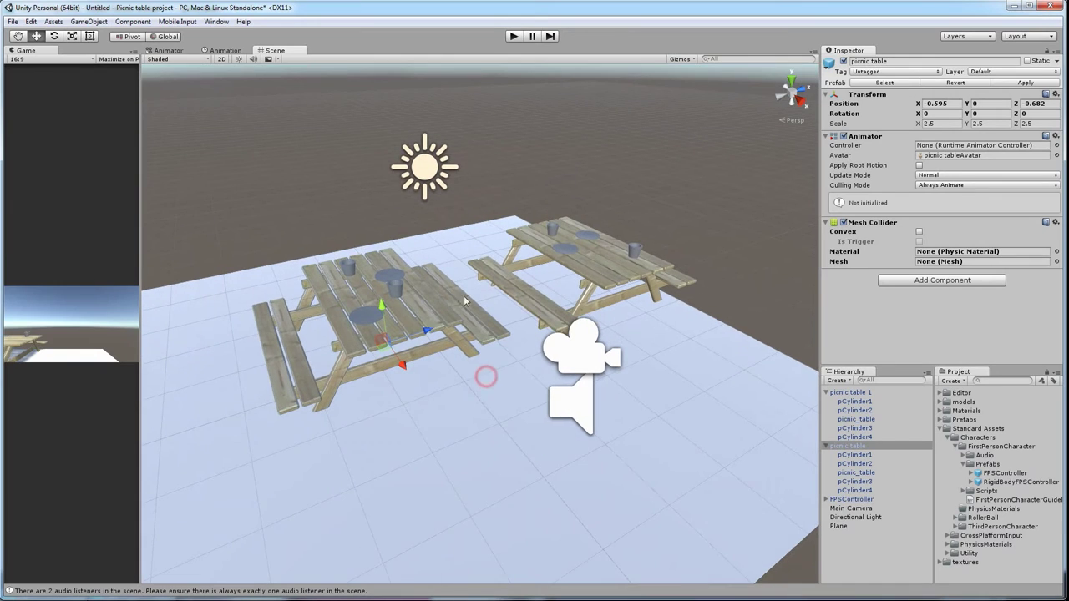
# Step: Switch to Maya and create a polygon cube in the picnic table scene
pyautogui.moveTo(255, 598)
pyautogui.click(313, 561)
pyautogui.keyDown('alt'); pyautogui.moveTo(393, 452); pyautogui.dragTo(429, 484); pyautogui.keyUp('alt')
pyautogui.keyDown('alt'); pyautogui.moveTo(429, 485); pyautogui.dragTo(396, 465, button='right'); pyautogui.keyUp('alt')
pyautogui.keyDown('alt'); pyautogui.moveTo(395, 465); pyautogui.dragTo(461, 456); pyautogui.keyUp('alt')
pyautogui.click(426, 430)
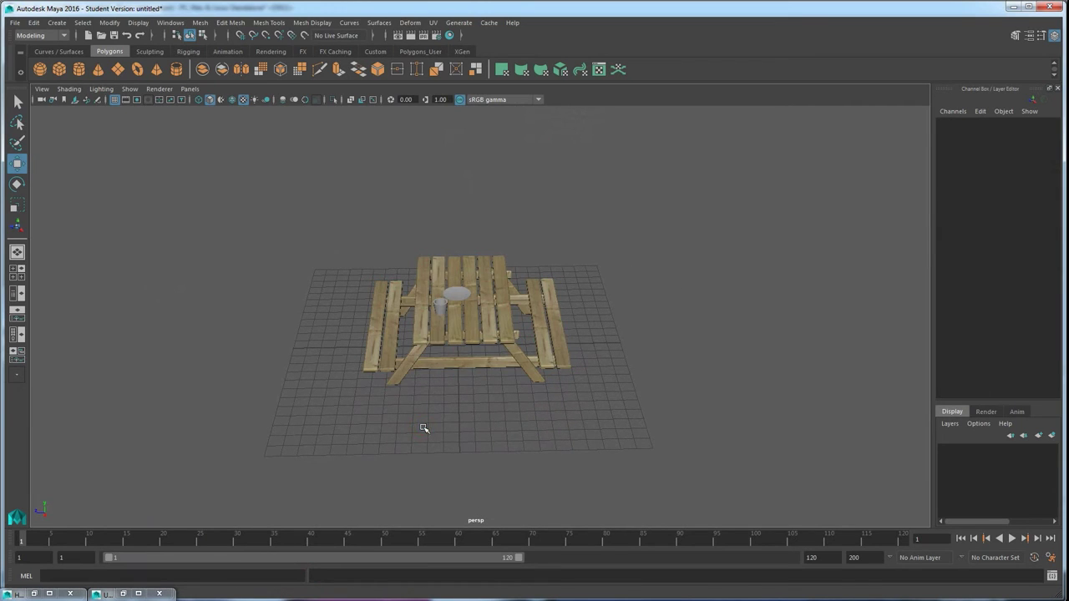
pyautogui.click(59, 70)
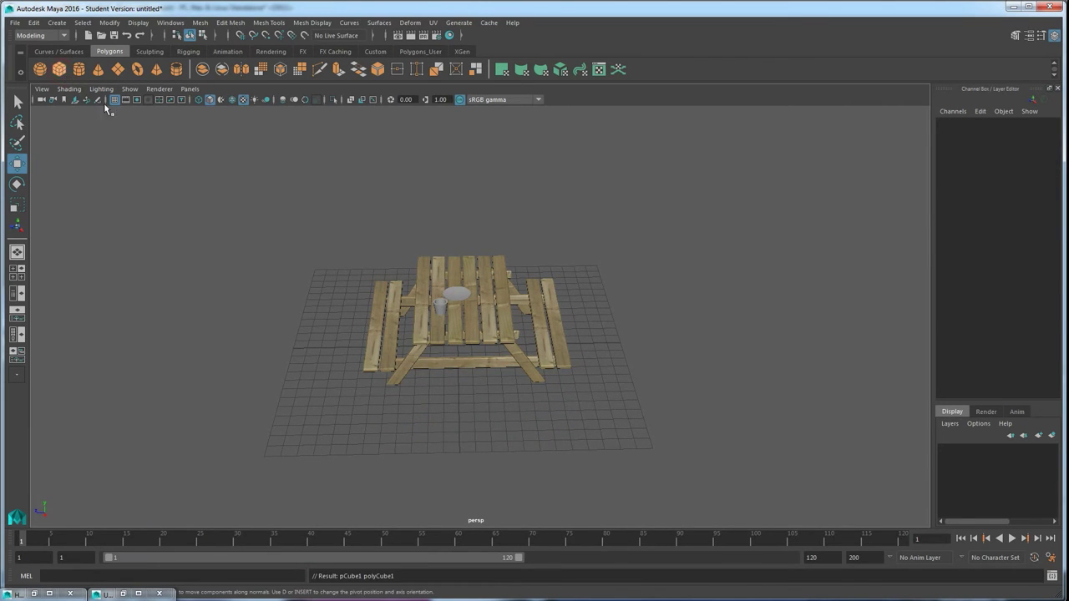
# Step: Scale the cube up uniformly to about 8.577 over the picnic table
pyautogui.keyDown('alt'); pyautogui.moveTo(471, 383); pyautogui.dragTo(477, 414); pyautogui.keyUp('alt')
pyautogui.scroll(5, 438, 371)
pyautogui.press('r')
pyautogui.moveTo(443, 369); pyautogui.dragTo(620, 400)
pyautogui.keyDown('alt'); pyautogui.moveTo(621, 400); pyautogui.dragTo(468, 405, button='right'); pyautogui.keyUp('alt')
pyautogui.keyDown('alt'); pyautogui.moveTo(468, 405); pyautogui.dragTo(513, 379, button='middle'); pyautogui.keyUp('alt')
pyautogui.keyDown('alt'); pyautogui.moveTo(512, 379); pyautogui.dragTo(505, 370); pyautogui.keyUp('alt')
# Step: Fit the cube to the tabletop with Scale X about 11.93, Scale Z about 6.805 and Translate Z about -0.423
pyautogui.moveTo(452, 318); pyautogui.dragTo(491, 279)
pyautogui.press('w')
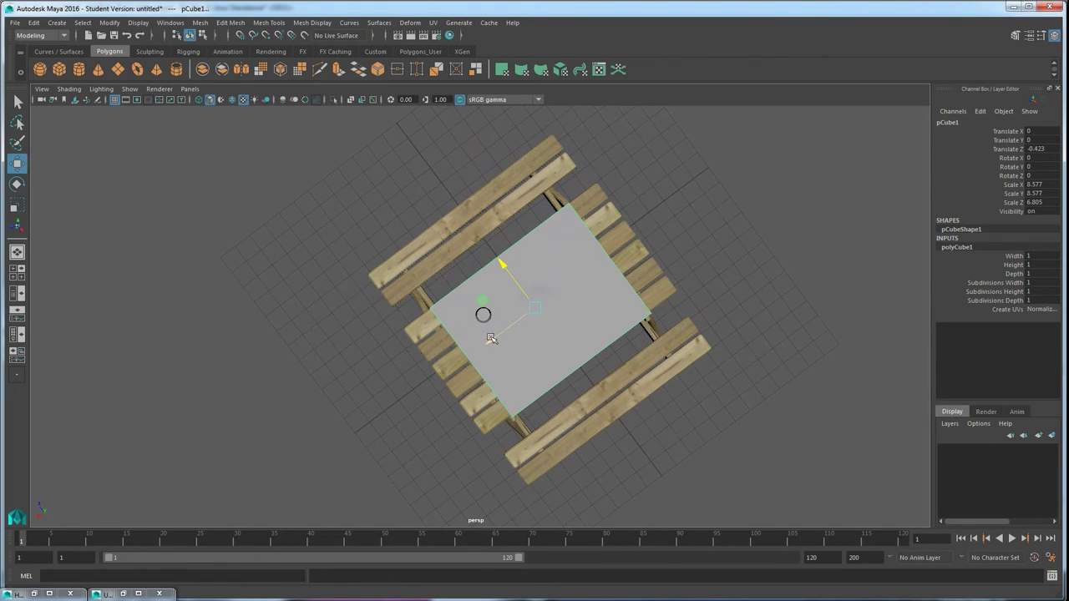
pyautogui.press('r')
pyautogui.moveTo(491, 338); pyautogui.dragTo(557, 318)
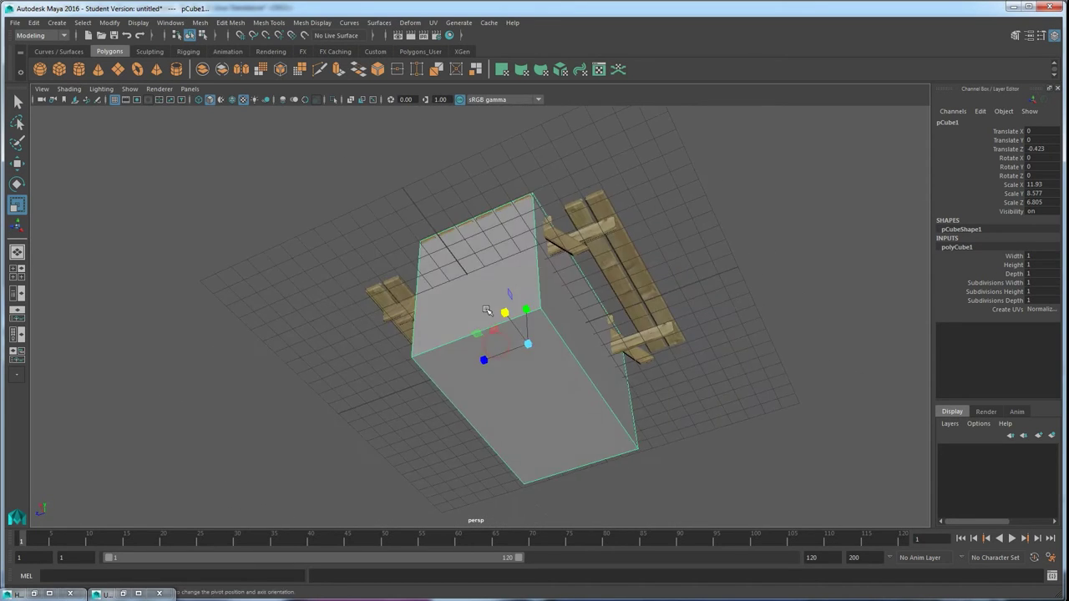
# Step: Raise the cube's bottom face to the level of the table's feet and return to object mode
pyautogui.moveTo(558, 304); pyautogui.dragTo(558, 335, button='right')
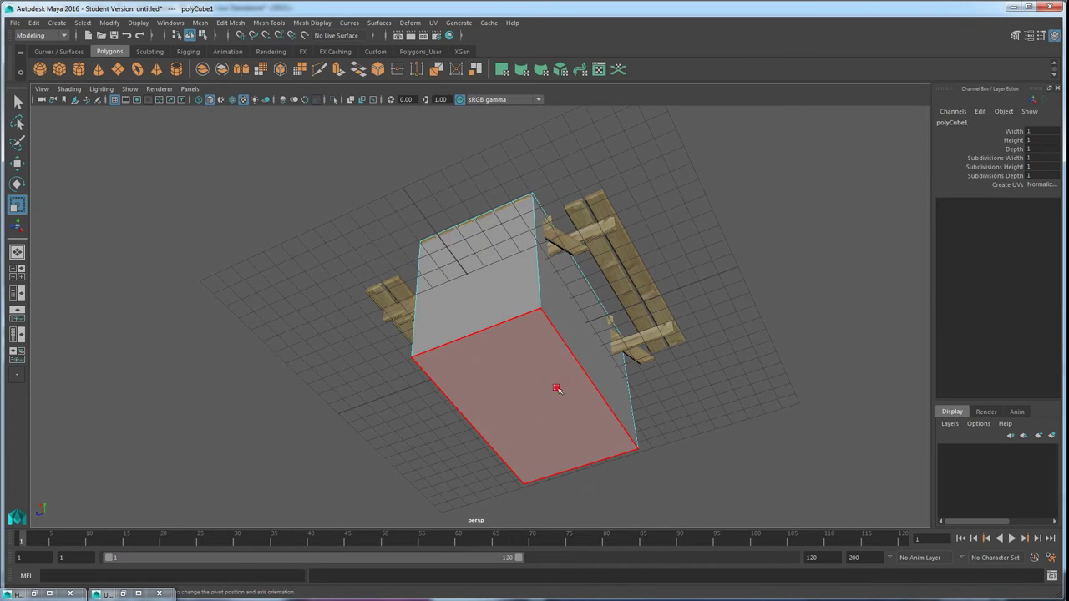
pyautogui.click(556, 389)
pyautogui.press('w')
pyautogui.moveTo(529, 372); pyautogui.dragTo(571, 362)
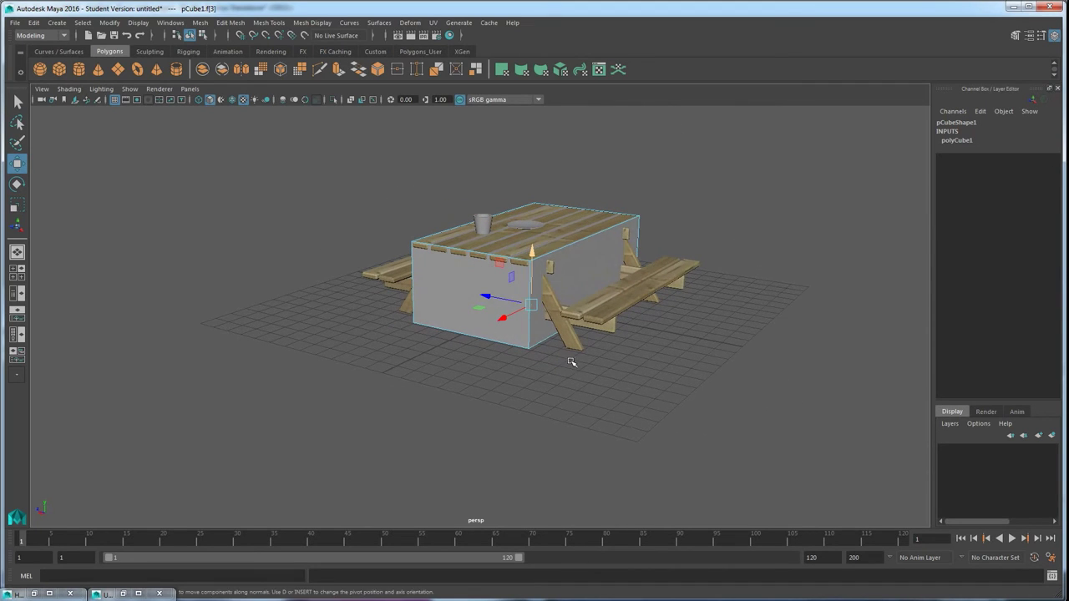
pyautogui.click(587, 270)
pyautogui.keyDown('alt'); pyautogui.moveTo(460, 320); pyautogui.dragTo(490, 318); pyautogui.keyUp('alt')
pyautogui.moveTo(490, 318); pyautogui.dragTo(526, 294, button='right')
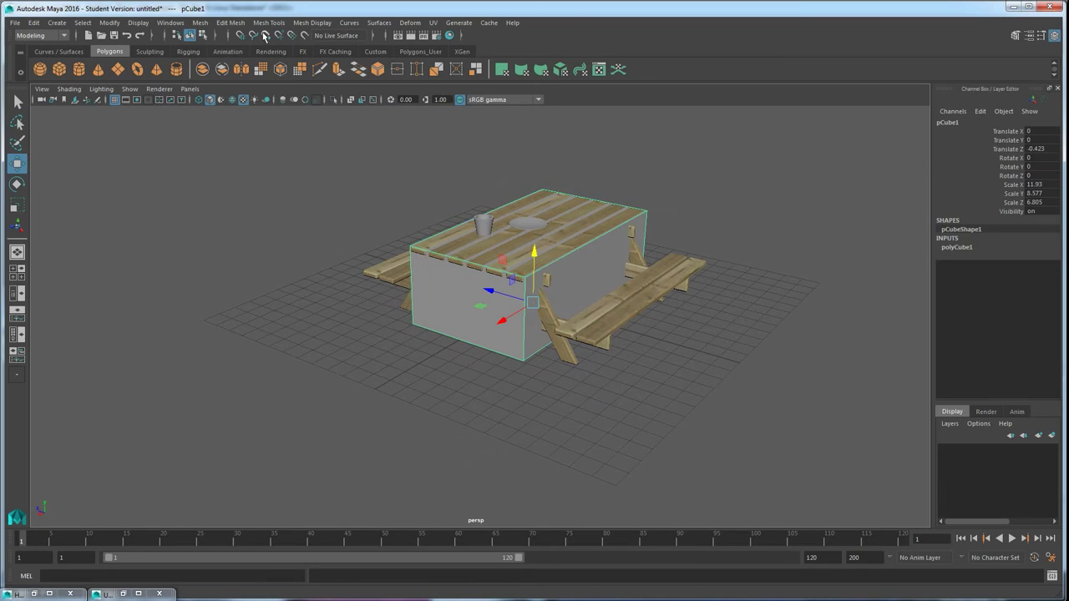
# Step: Insert a horizontal edge loop around the cube at bench-seat height
pyautogui.click(261, 24)
pyautogui.moveTo(234, 22)
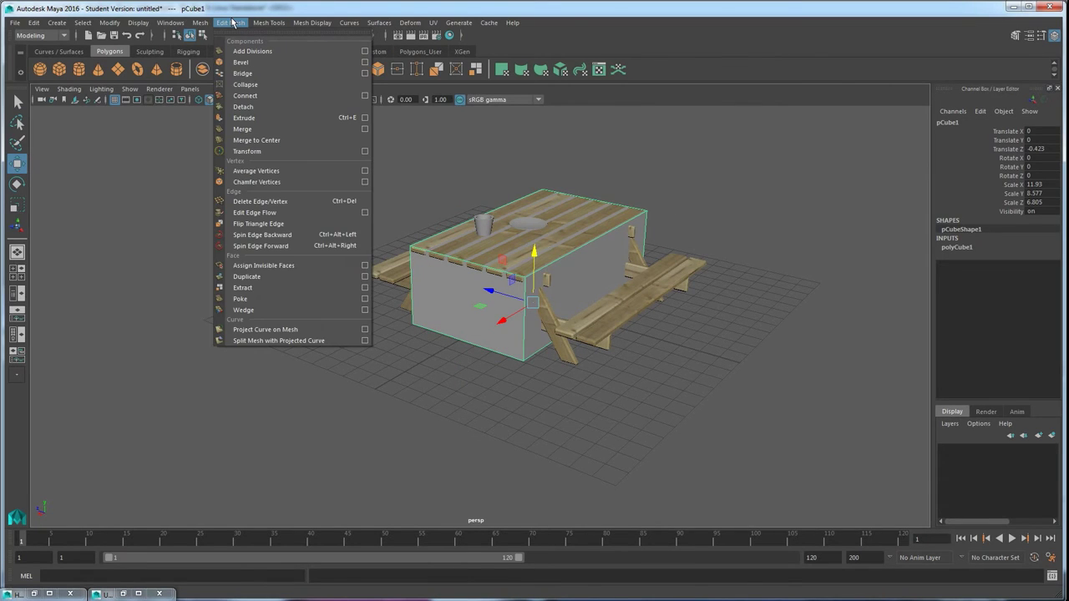
pyautogui.moveTo(272, 22)
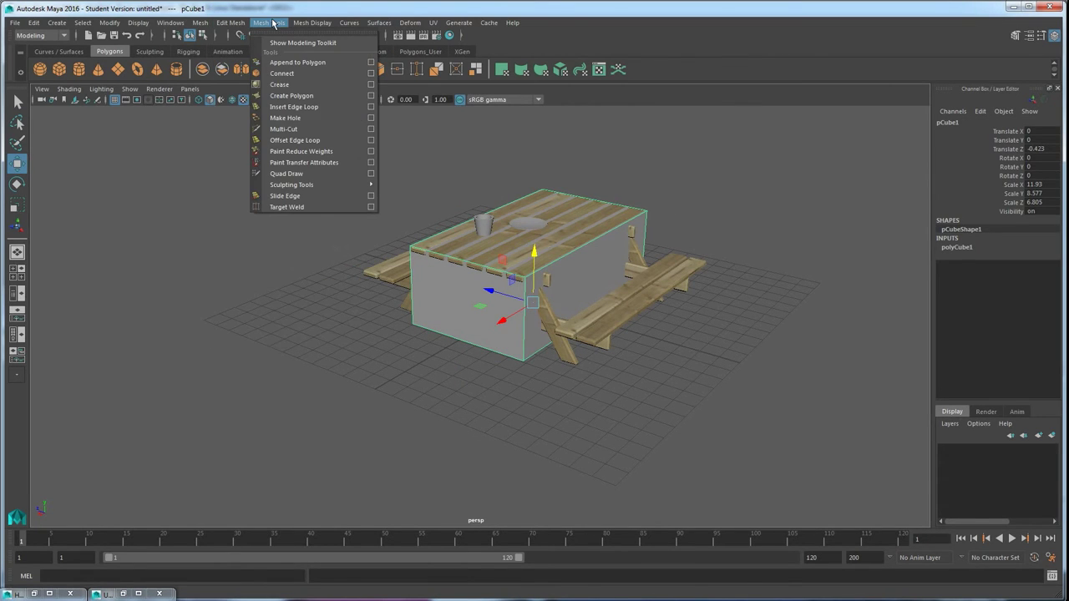
pyautogui.click(291, 109)
pyautogui.moveTo(526, 319); pyautogui.dragTo(526, 321)
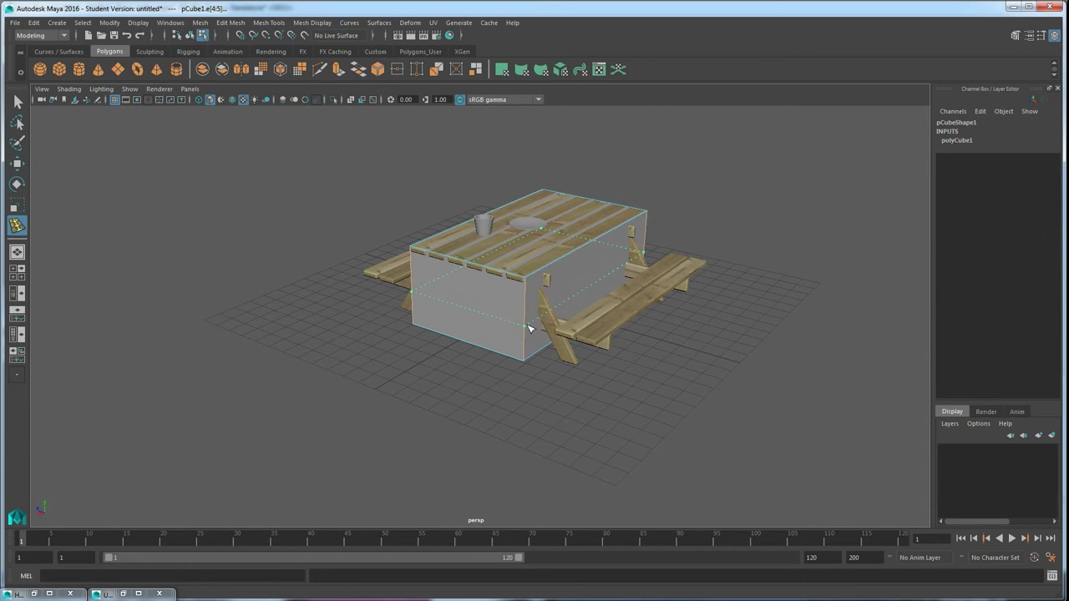
pyautogui.moveTo(529, 326); pyautogui.dragTo(527, 327)
pyautogui.keyDown('alt'); pyautogui.moveTo(477, 370); pyautogui.dragTo(501, 359); pyautogui.keyUp('alt')
pyautogui.press('w')
# Step: Extrude the cube's lower faces on both bench sides outward by about 3.792 to enclose the benches
pyautogui.moveTo(503, 306); pyautogui.dragTo(504, 336, button='right')
pyautogui.keyDown('alt'); pyautogui.moveTo(451, 334); pyautogui.dragTo(423, 337); pyautogui.keyUp('alt')
pyautogui.click(487, 323)
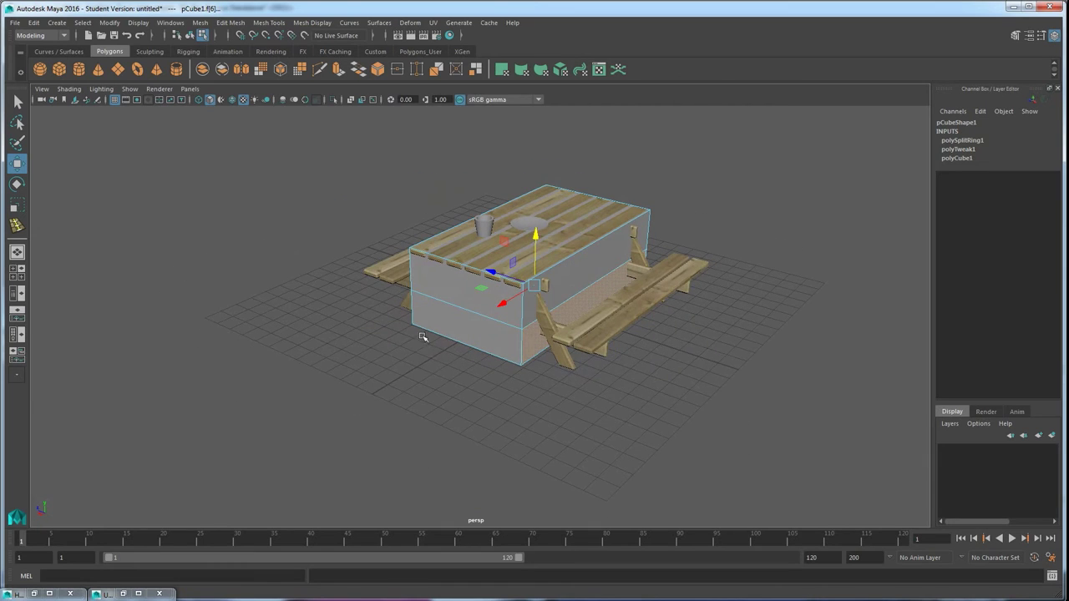
pyautogui.click(338, 70)
pyautogui.moveTo(622, 313); pyautogui.dragTo(689, 343)
pyautogui.keyDown('alt'); pyautogui.moveTo(534, 308); pyautogui.dragTo(573, 306); pyautogui.keyUp('alt')
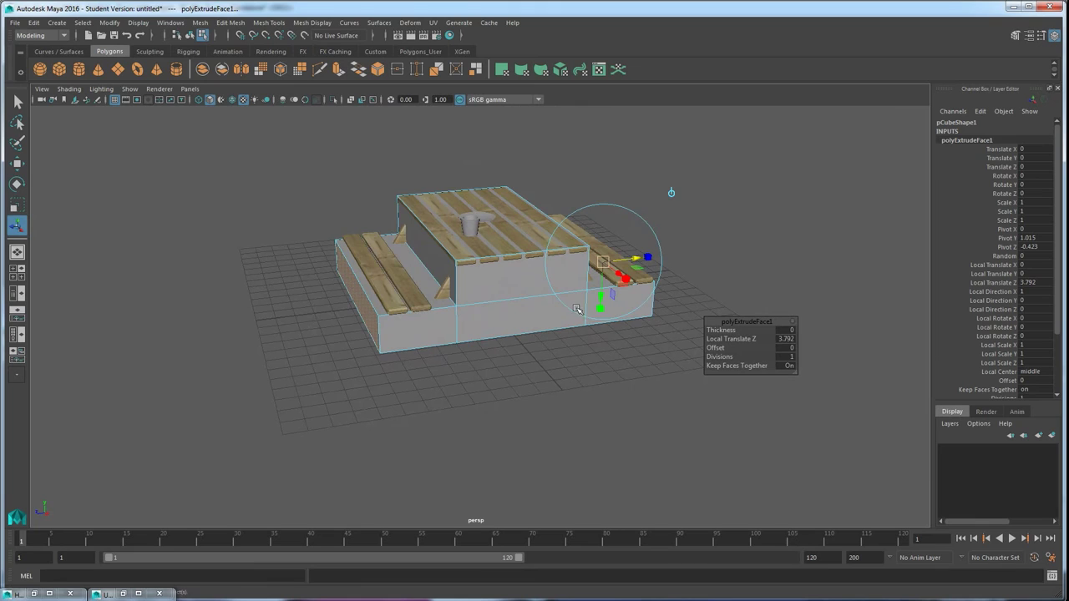
# Step: Raise the block's tabletop and bench-seat faces slightly so they cover the planks, and return to object mode with nothing selected
pyautogui.keyDown('alt'); pyautogui.moveTo(347, 316); pyautogui.dragTo(367, 326); pyautogui.keyUp('alt')
pyautogui.click(359, 329)
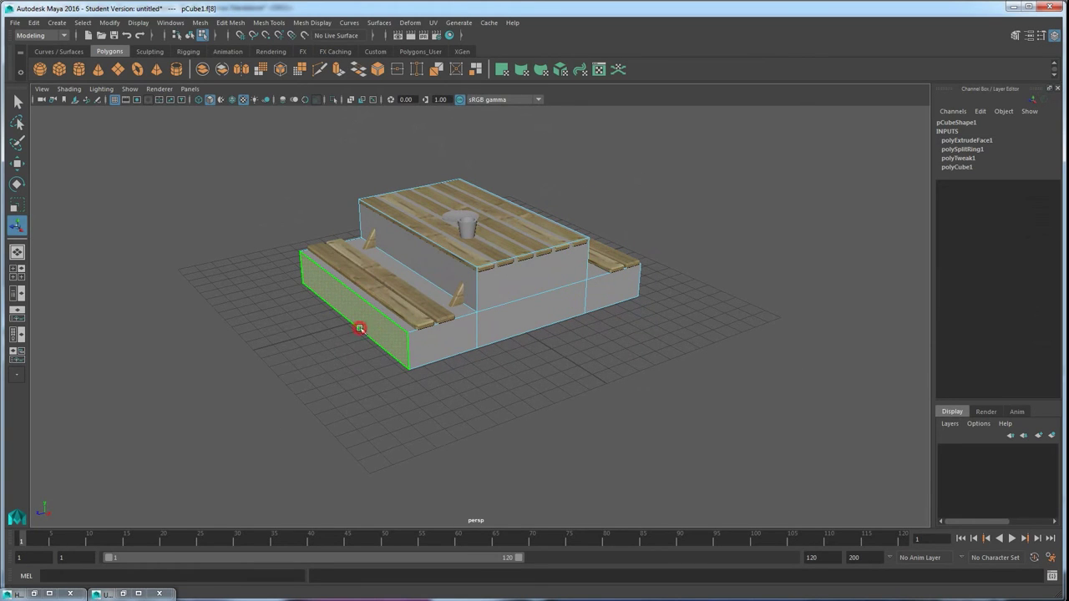
pyautogui.press('w')
pyautogui.keyDown('alt'); pyautogui.moveTo(359, 329); pyautogui.dragTo(388, 311); pyautogui.keyUp('alt')
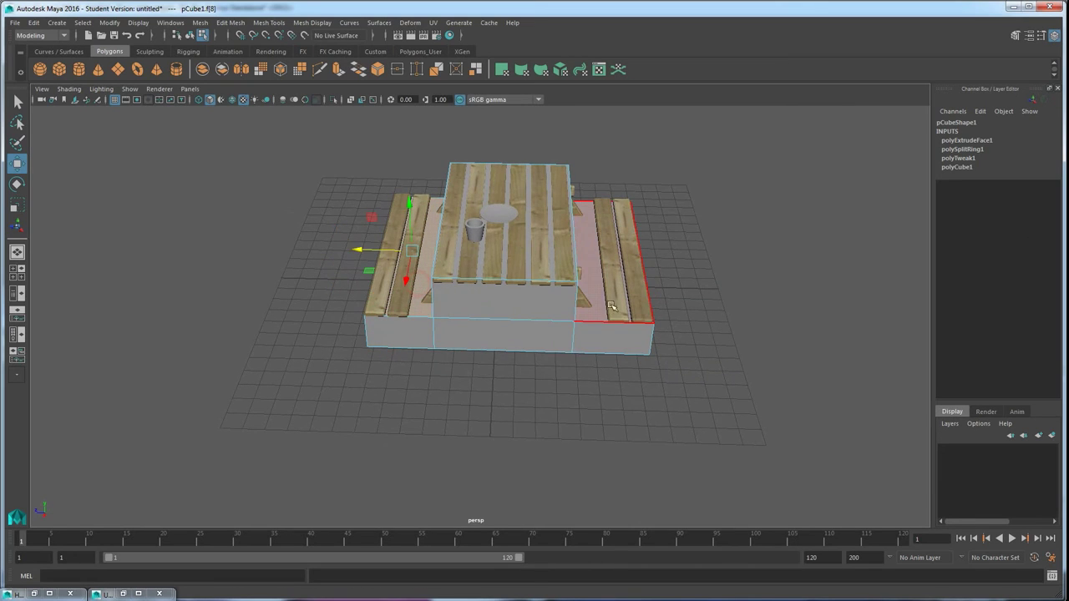
pyautogui.click(510, 226)
pyautogui.moveTo(512, 207); pyautogui.dragTo(511, 202)
pyautogui.keyDown('alt'); pyautogui.moveTo(533, 323); pyautogui.dragTo(452, 359); pyautogui.keyUp('alt')
pyautogui.click(357, 331)
pyautogui.moveTo(451, 350); pyautogui.dragTo(494, 289, button='right')
pyautogui.click(308, 377)
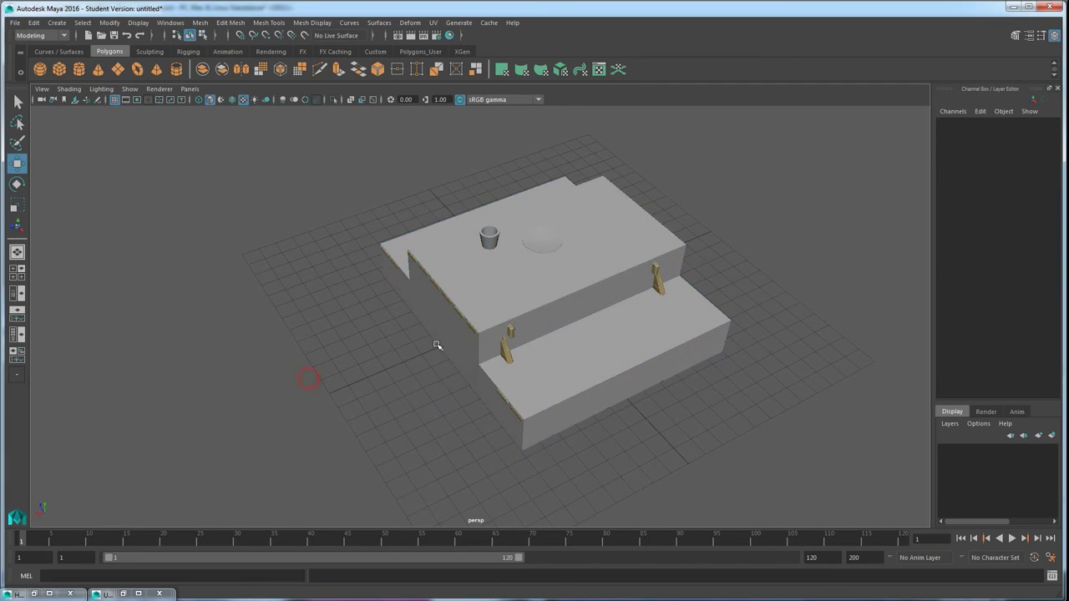
# Step: Delete the collision block's construction history and freeze its transformations
pyautogui.click(442, 342)
pyautogui.keyDown('alt'); pyautogui.moveTo(371, 370); pyautogui.dragTo(486, 373); pyautogui.keyUp('alt')
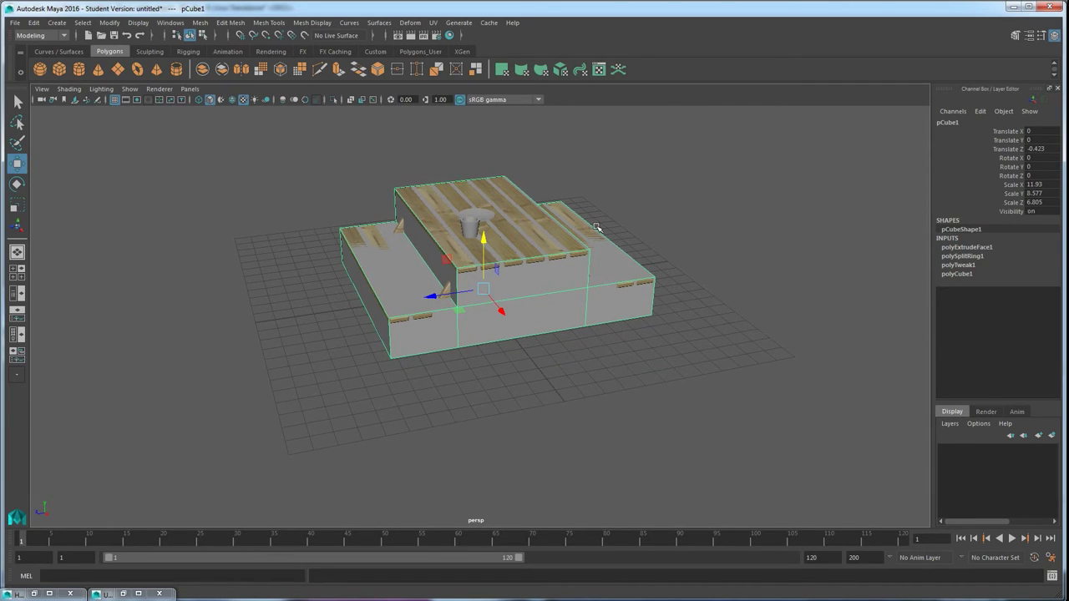
pyautogui.keyDown('alt'); pyautogui.moveTo(659, 267); pyautogui.dragTo(530, 250); pyautogui.keyUp('alt')
pyautogui.keyDown('alt'); pyautogui.moveTo(589, 329); pyautogui.dragTo(576, 373); pyautogui.keyUp('alt')
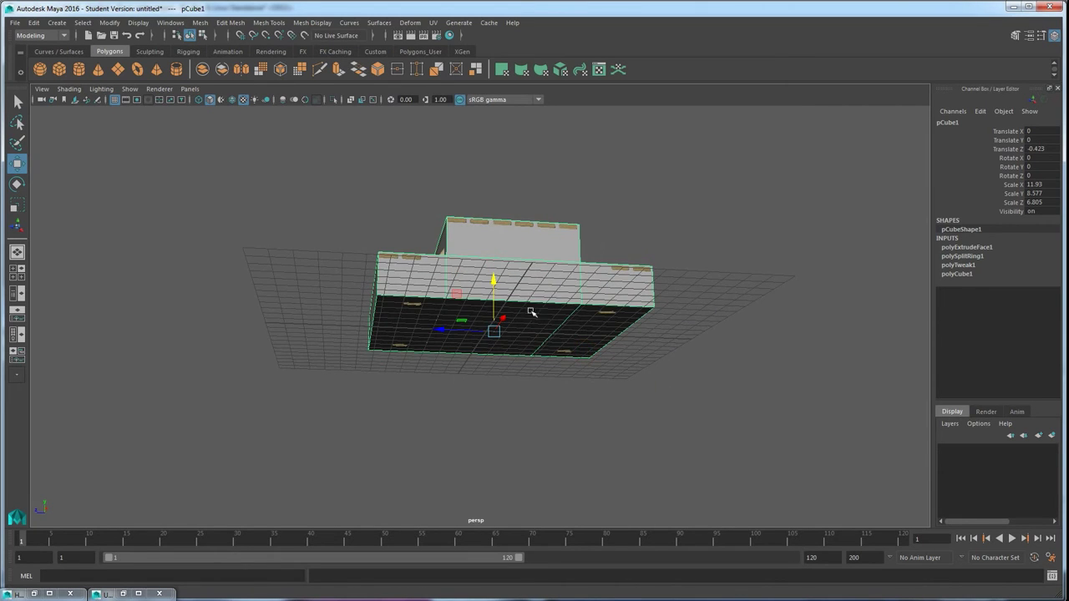
pyautogui.keyDown('alt'); pyautogui.moveTo(493, 308); pyautogui.dragTo(499, 377); pyautogui.keyUp('alt')
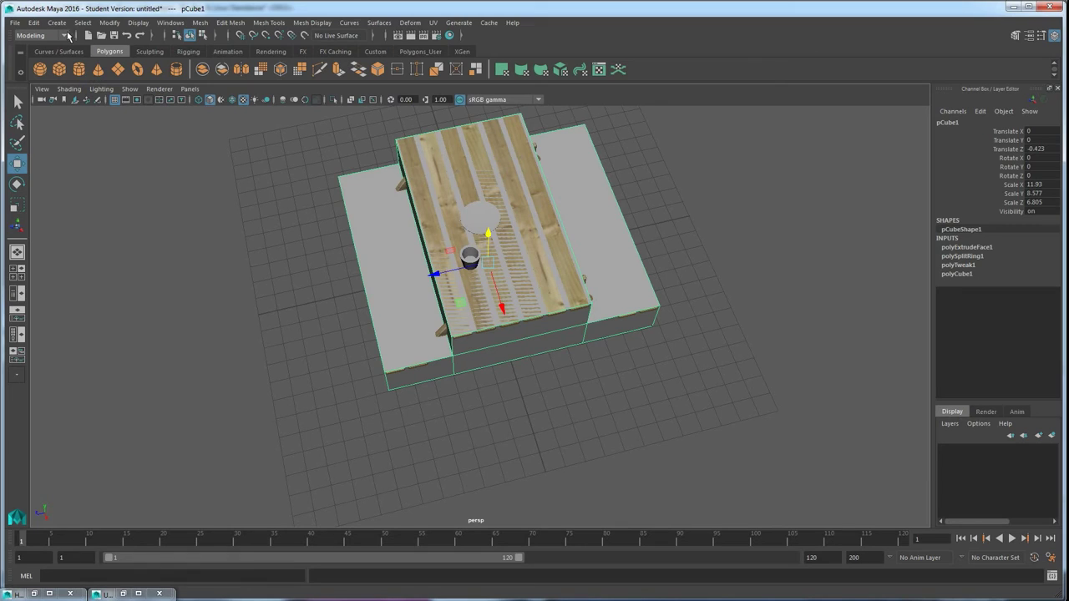
pyautogui.click(34, 22)
pyautogui.moveTo(147, 157)
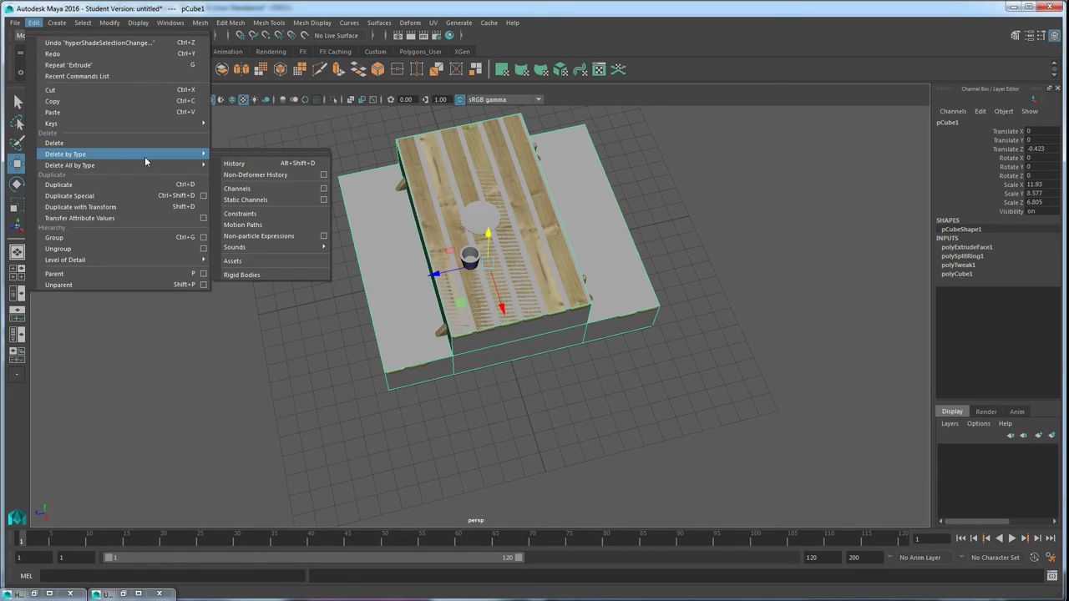
pyautogui.click(234, 163)
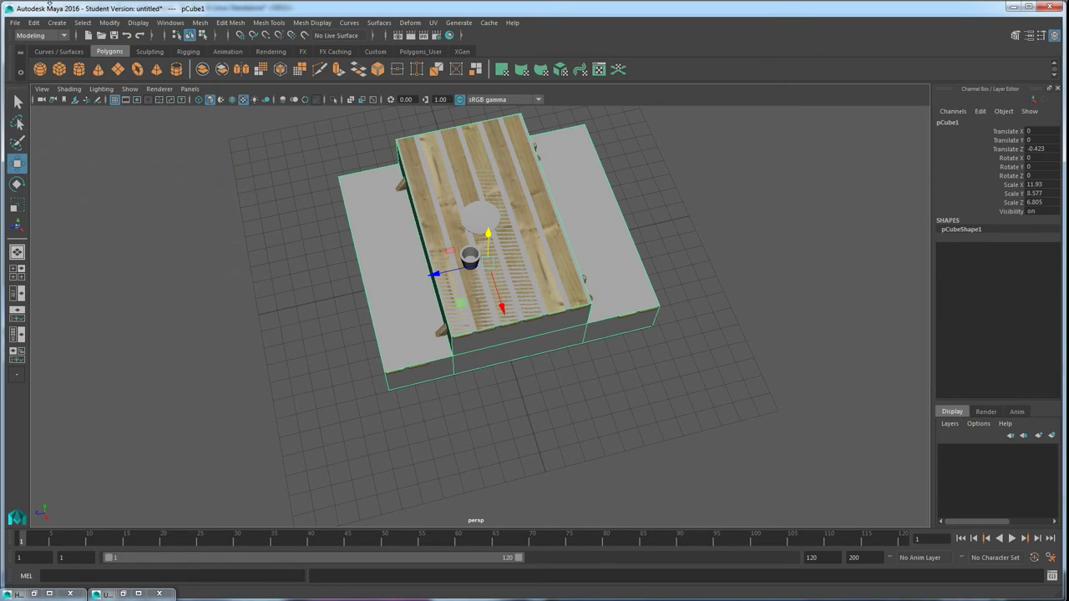
pyautogui.click(108, 22)
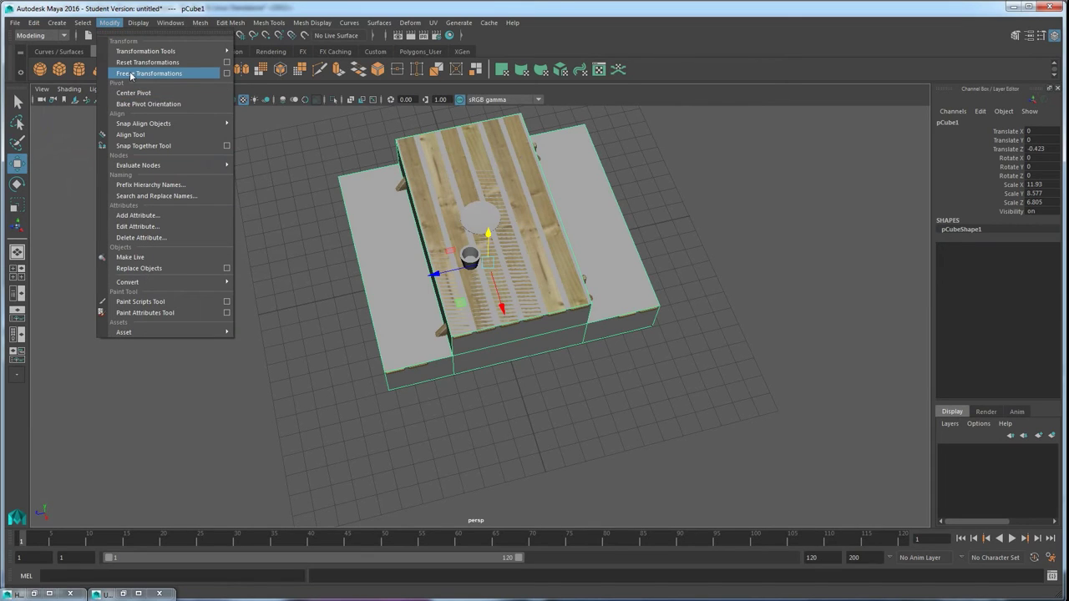
pyautogui.click(131, 74)
# Step: Show the scene in wireframe and snap the collision block's pivot to the grid's center point
pyautogui.scroll(5, 550, 359)
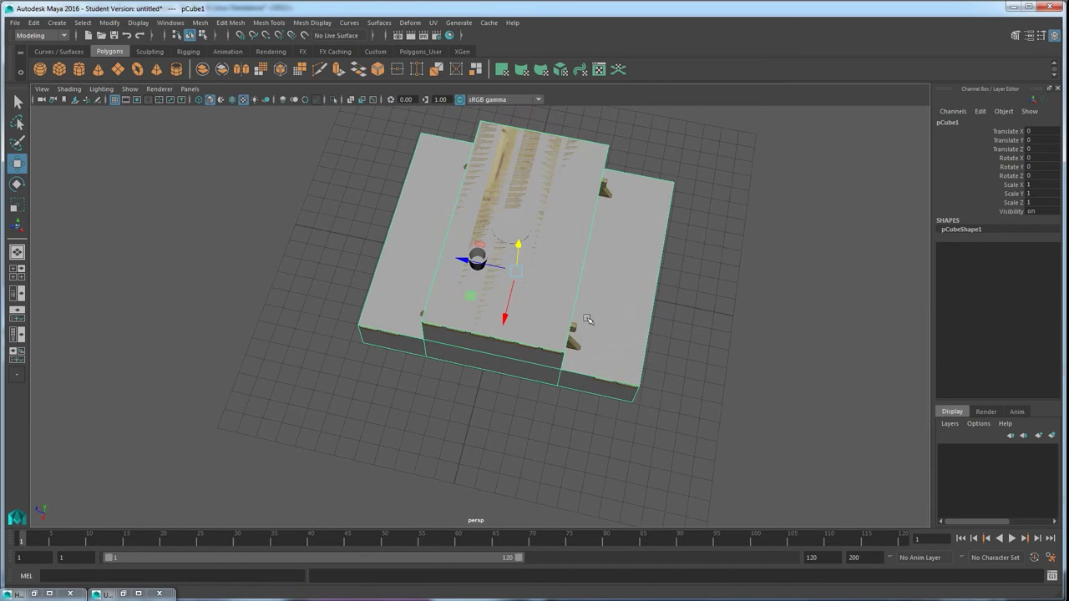
pyautogui.keyDown('alt'); pyautogui.moveTo(550, 359); pyautogui.dragTo(532, 385, button='middle'); pyautogui.keyUp('alt')
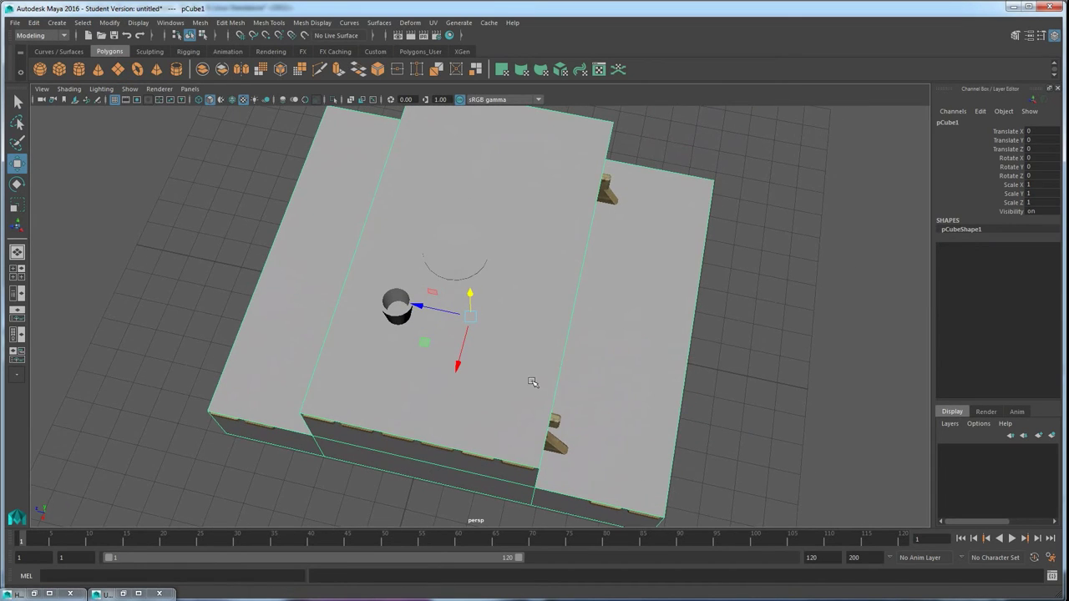
pyautogui.press('4')
pyautogui.keyDown('alt'); pyautogui.moveTo(525, 281); pyautogui.dragTo(443, 312); pyautogui.keyUp('alt')
pyautogui.scroll(5, 470, 355)
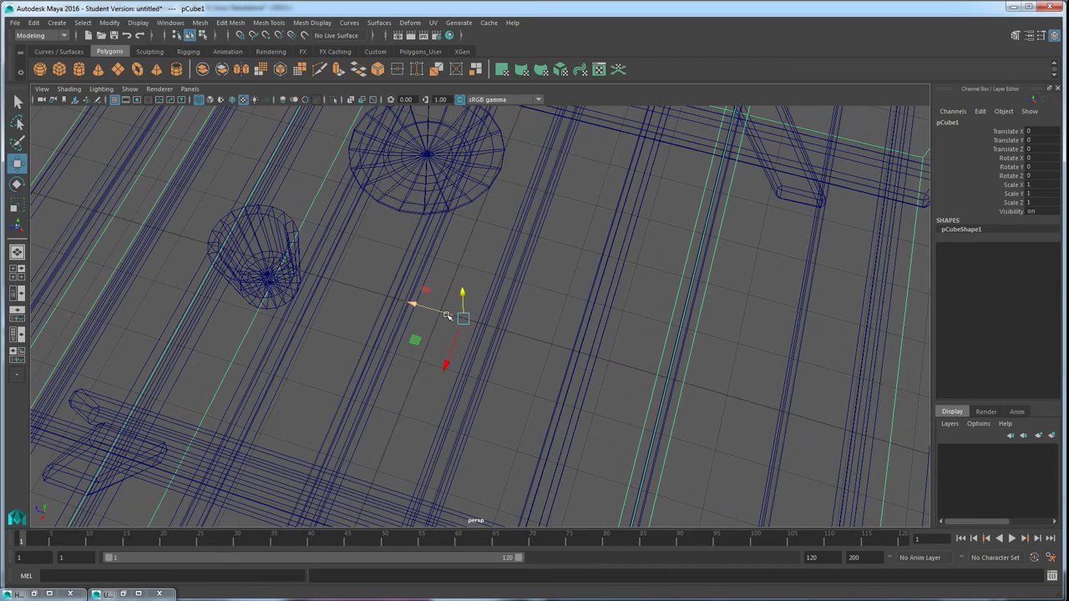
pyautogui.press('d')
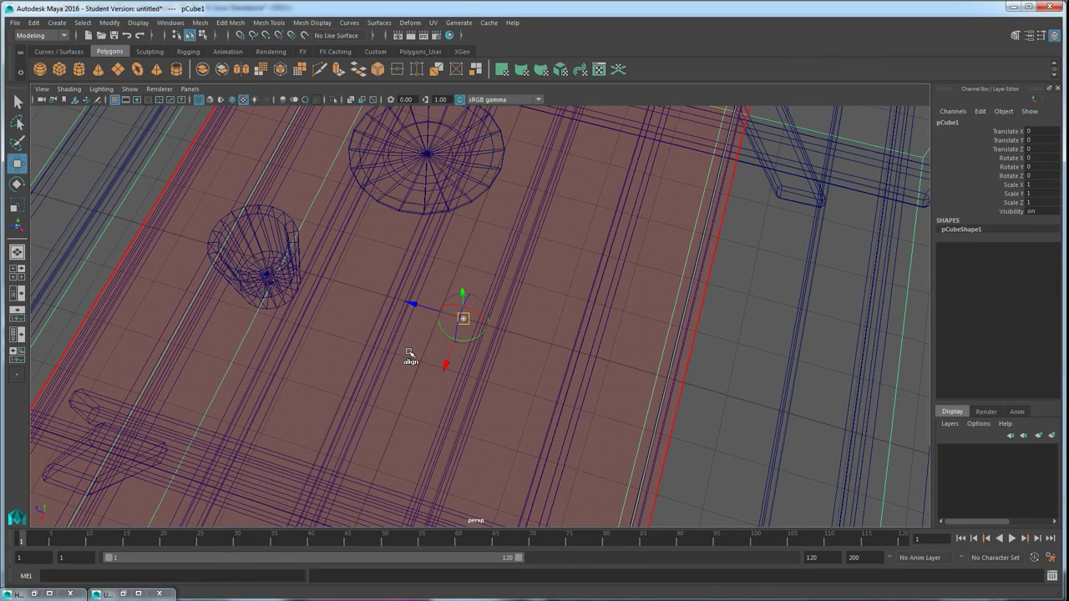
pyautogui.press('x')
pyautogui.moveTo(404, 345); pyautogui.dragTo(440, 311, button='middle')
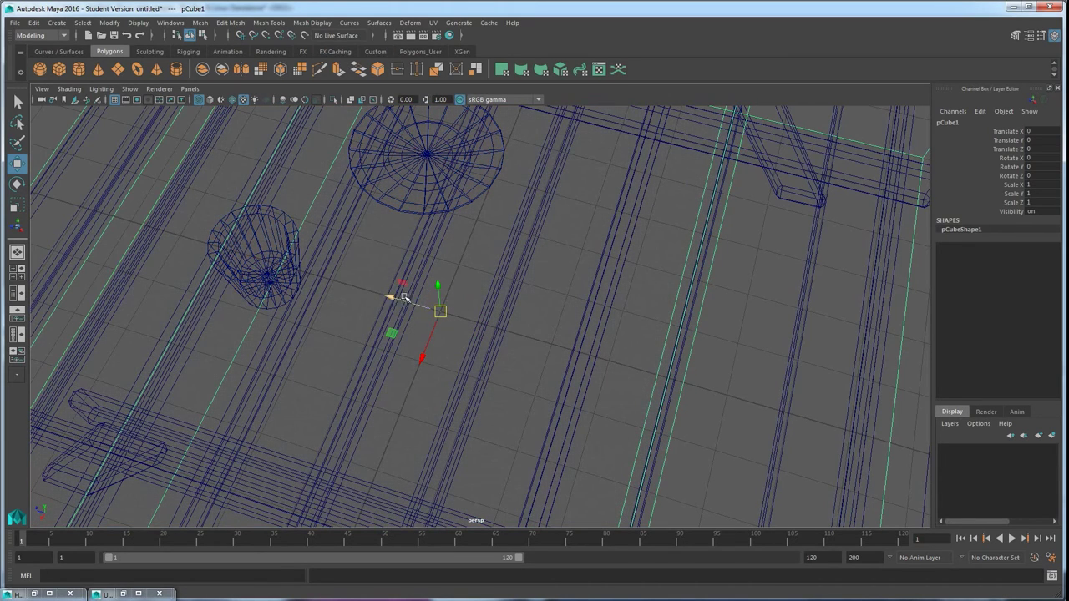
# Step: Rename the block enclosing the picnic table as collision
pyautogui.keyDown('alt'); pyautogui.moveTo(457, 324); pyautogui.dragTo(496, 306); pyautogui.keyUp('alt')
pyautogui.scroll(-4, 460, 359)
pyautogui.keyDown('alt'); pyautogui.moveTo(488, 380); pyautogui.dragTo(526, 401); pyautogui.keyUp('alt')
pyautogui.scroll(-4, 497, 362)
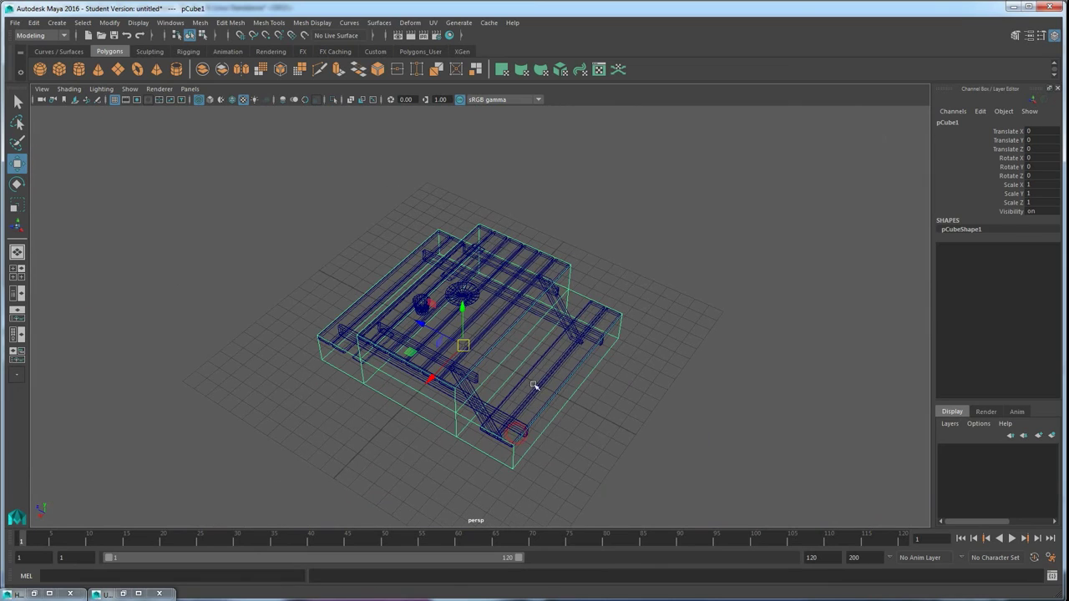
pyautogui.click(947, 131)
pyautogui.click(952, 124)
pyautogui.write('collision')
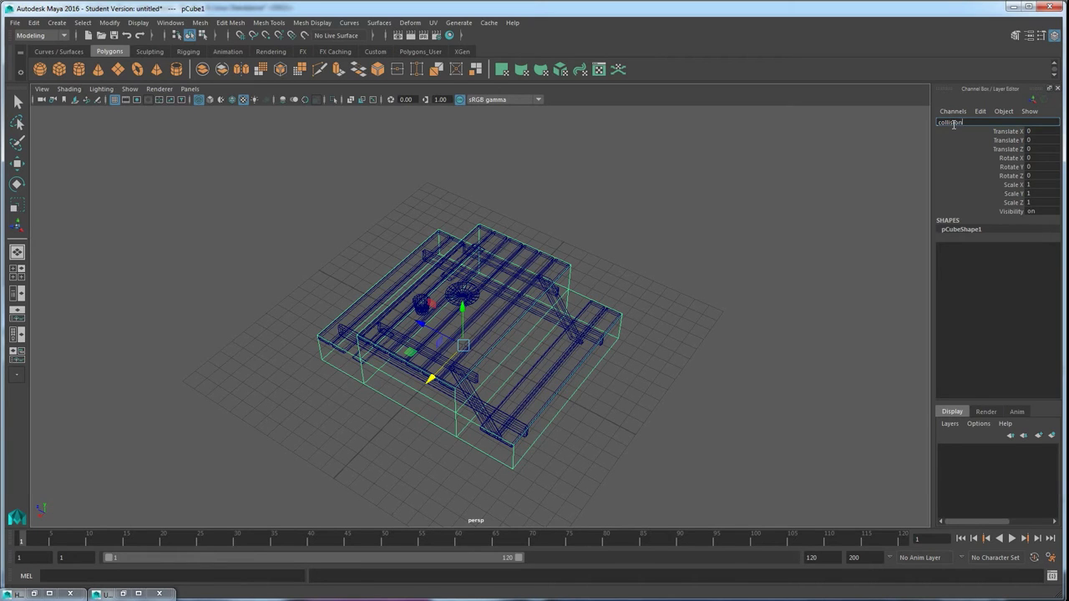
pyautogui.press('Return')
# Step: Rename the round dish on the tabletop as plate
pyautogui.scroll(5, 506, 377)
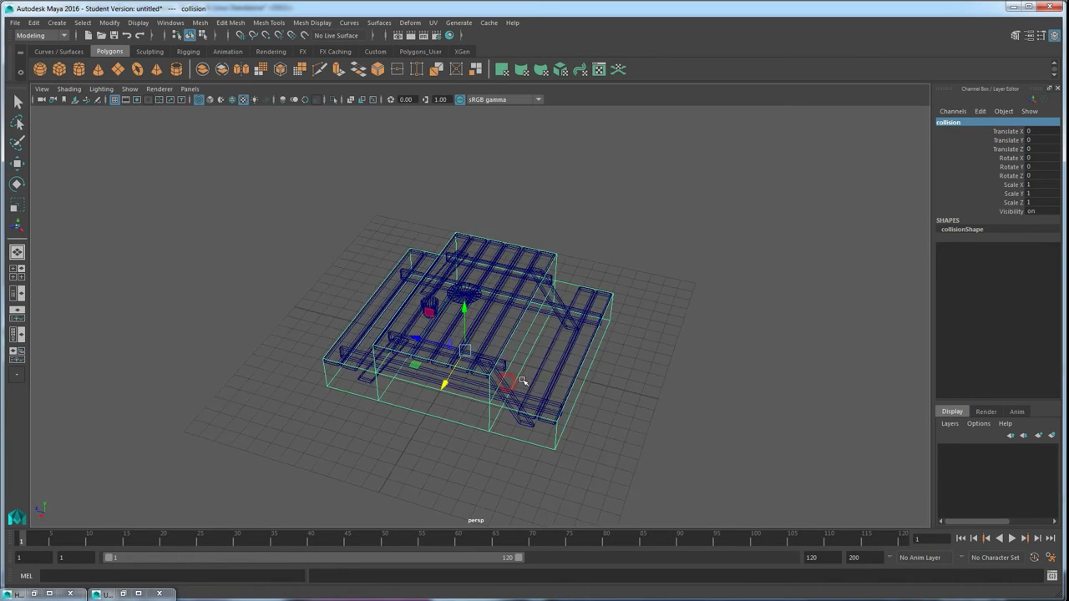
pyautogui.keyDown('alt'); pyautogui.moveTo(503, 390); pyautogui.dragTo(459, 313); pyautogui.keyUp('alt')
pyautogui.click(456, 275)
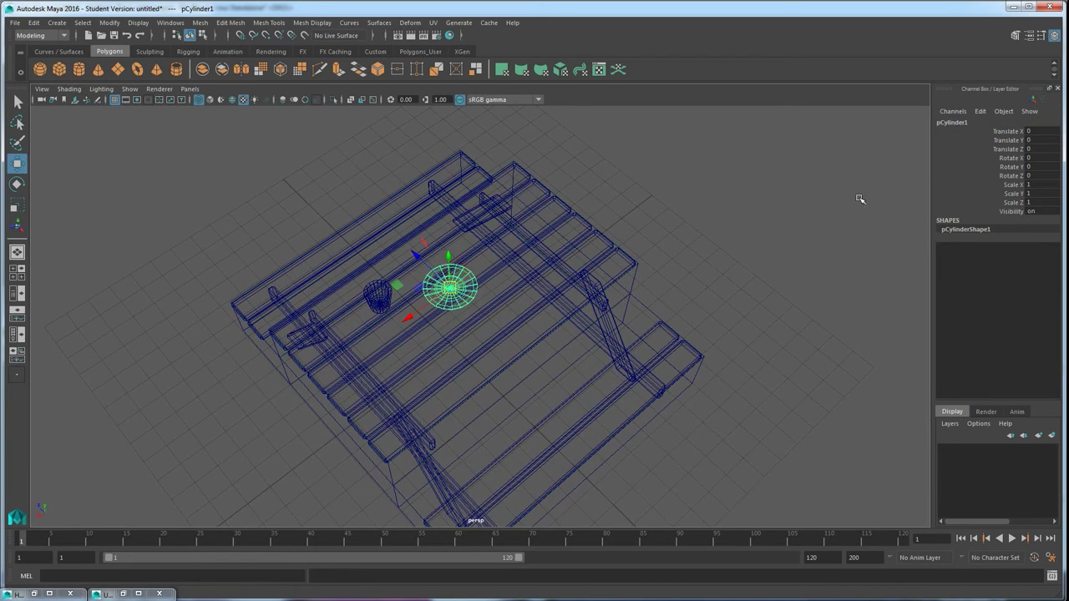
pyautogui.doubleClick(954, 122)
pyautogui.write('c')
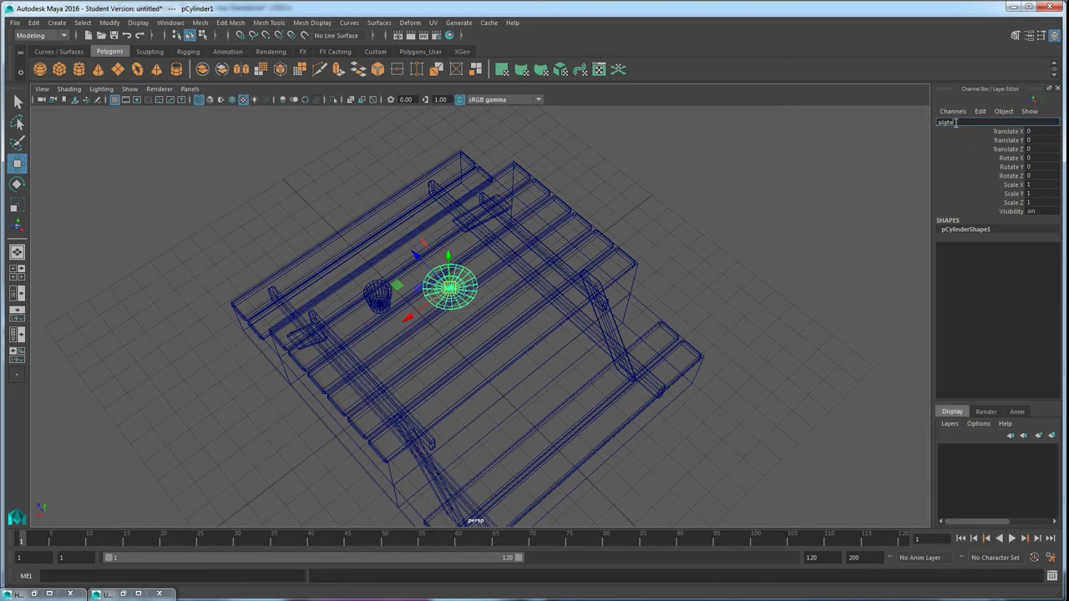
pyautogui.write('late')
pyautogui.press('Return')
# Step: Rename the drinking vessel on the tabletop as cup, and check the names of both tabletop objects
pyautogui.click(376, 297)
pyautogui.doubleClick(951, 122)
pyautogui.write('cup')
pyautogui.press('Return')
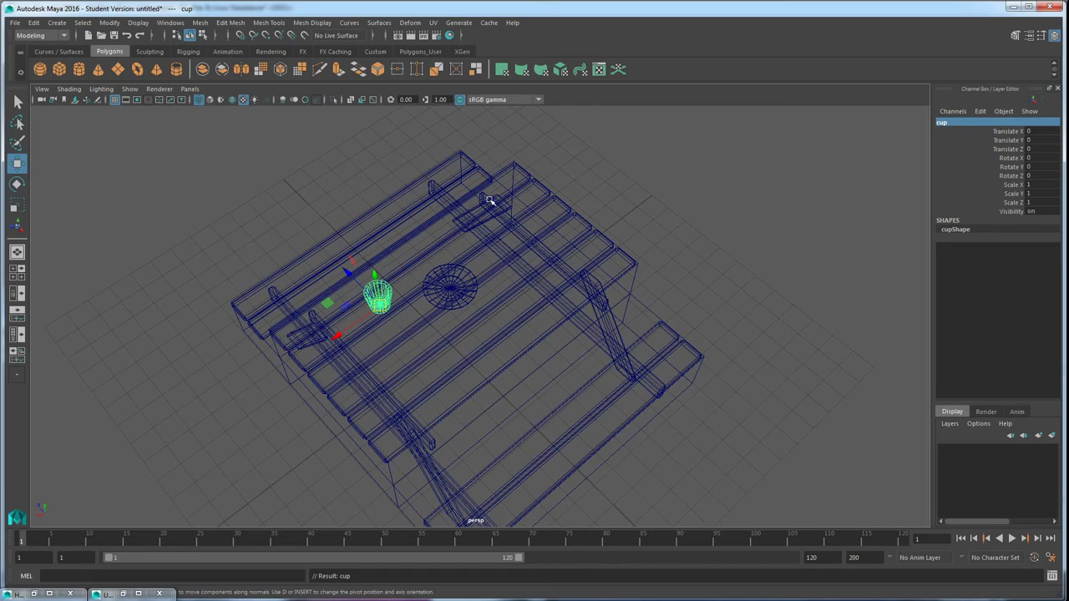
pyautogui.click(458, 286)
pyautogui.click(375, 301)
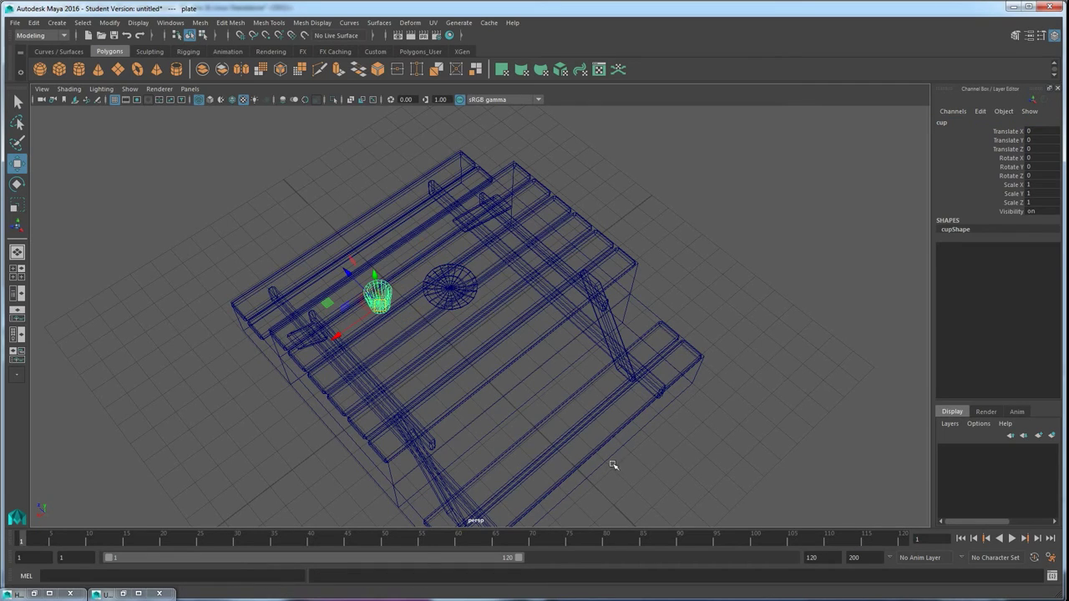
# Step: Return the viewport to textured shaded display with the collision mesh selected
pyautogui.click(627, 284)
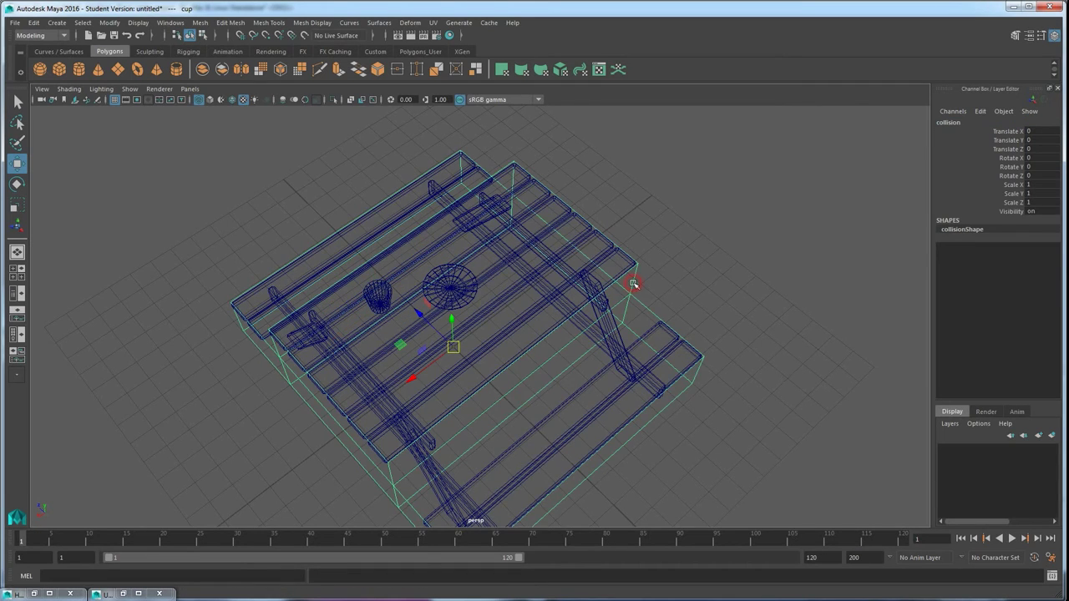
pyautogui.click(598, 253)
pyautogui.keyDown('alt'); pyautogui.moveTo(574, 265); pyautogui.dragTo(518, 334, button='right'); pyautogui.keyUp('alt')
pyautogui.keyDown('alt'); pyautogui.moveTo(518, 334); pyautogui.dragTo(553, 326); pyautogui.keyUp('alt')
pyautogui.press('5')
pyautogui.click(467, 391)
pyautogui.press('6')
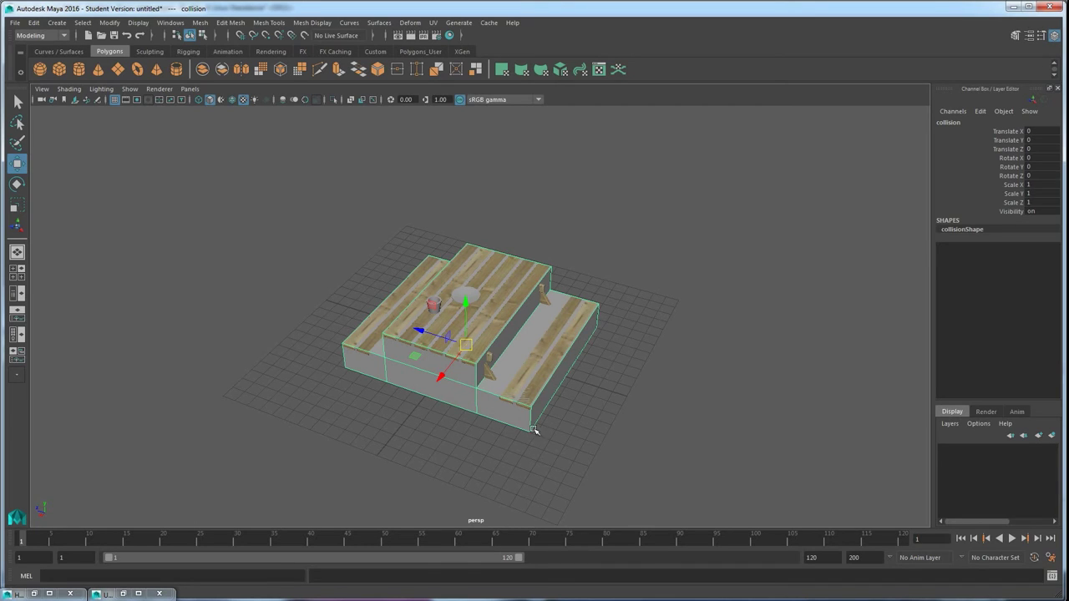
# Step: Export the whole table set with its collision mesh as FBX to the Desktop, replacing picnic table.fbx
pyautogui.moveTo(709, 454); pyautogui.dragTo(265, 210)
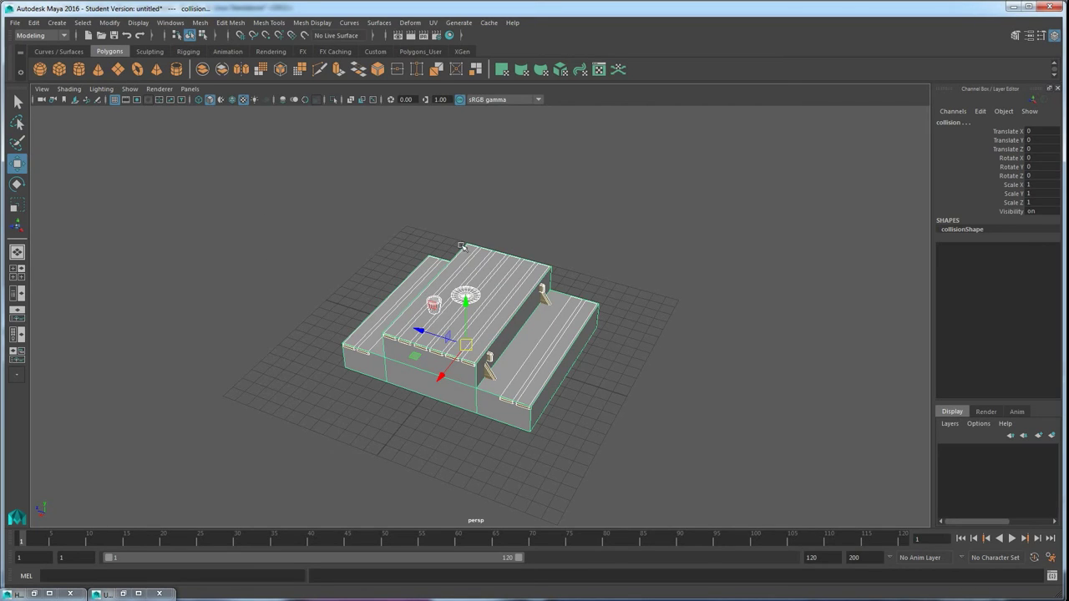
pyautogui.click(15, 22)
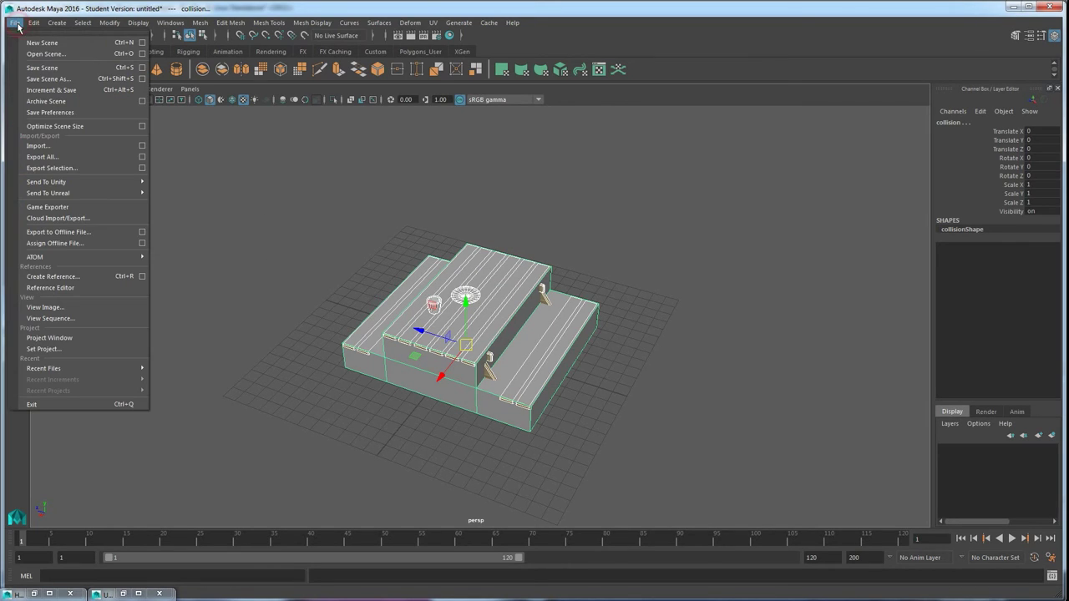
pyautogui.click(52, 168)
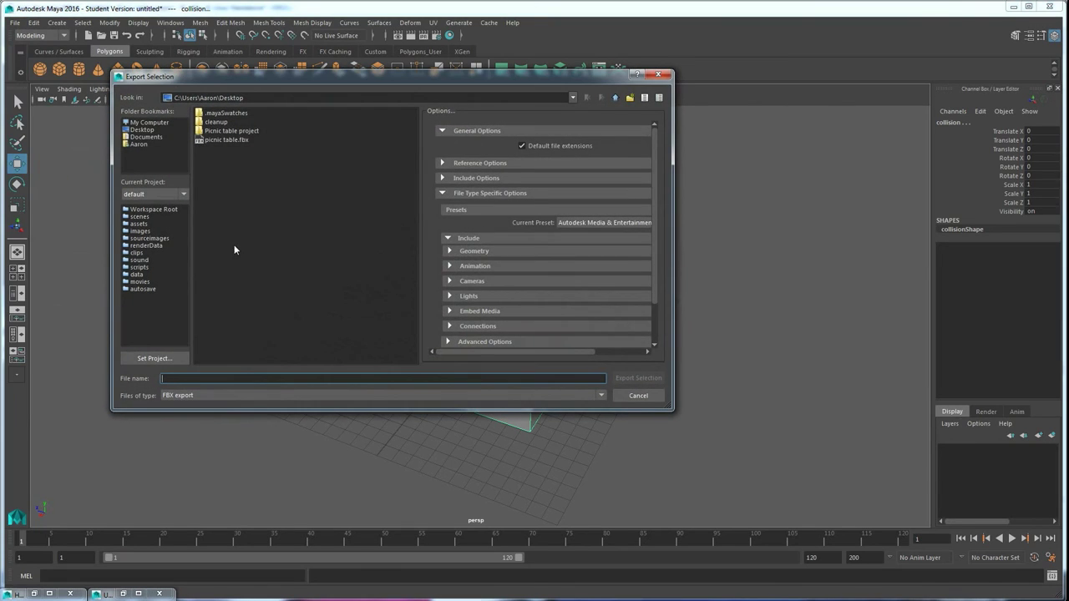
pyautogui.click(219, 140)
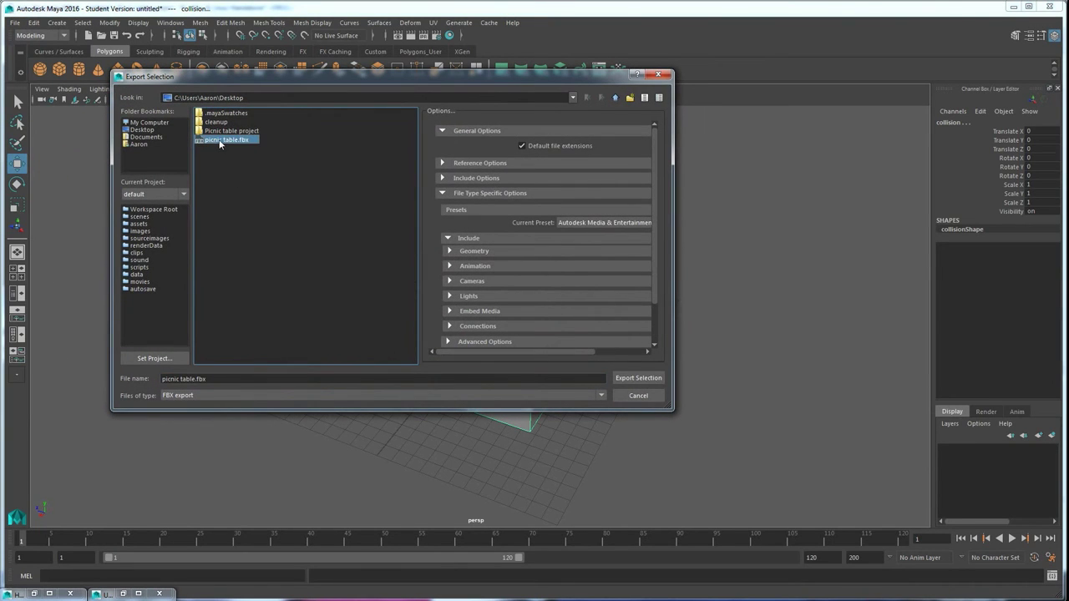
pyautogui.click(637, 378)
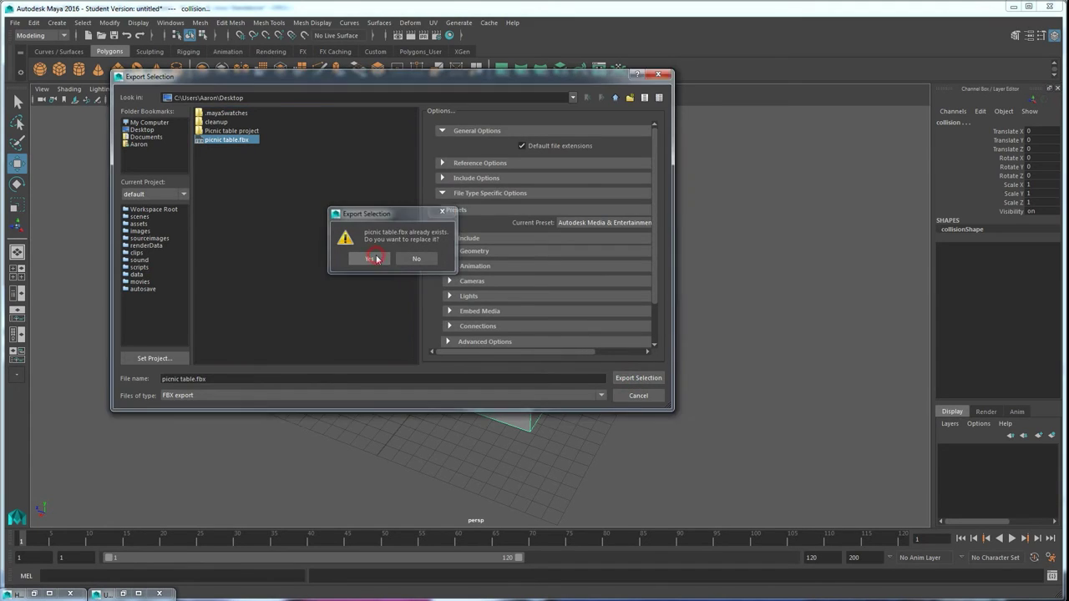
pyautogui.click(374, 259)
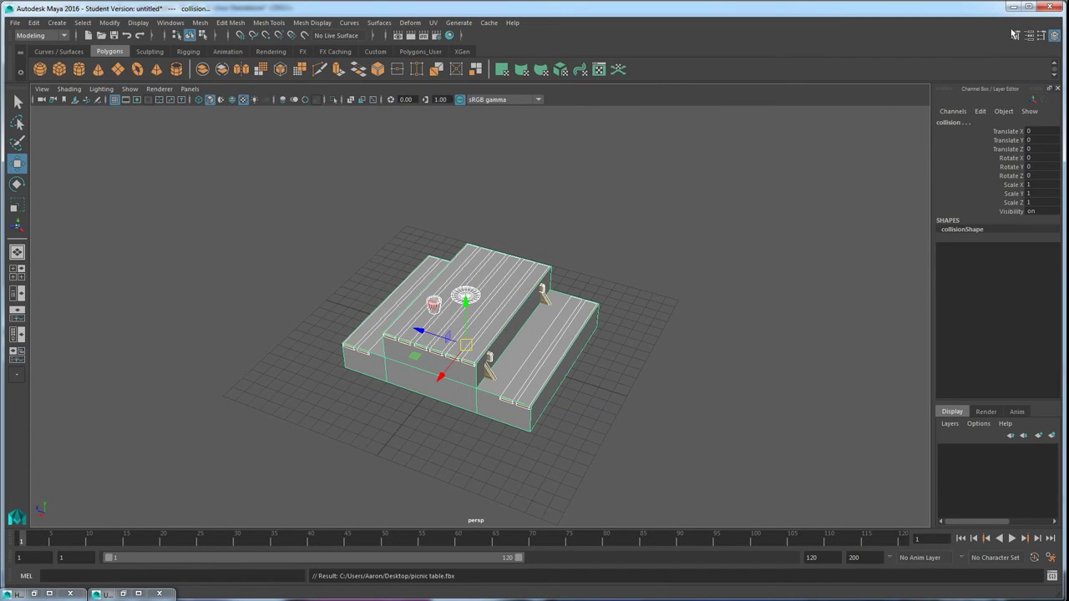
# Step: Switch to the Desktop folder in Windows Explorer and locate picnic table.fbx and the Picnic table project folder
pyautogui.click(79, 599)
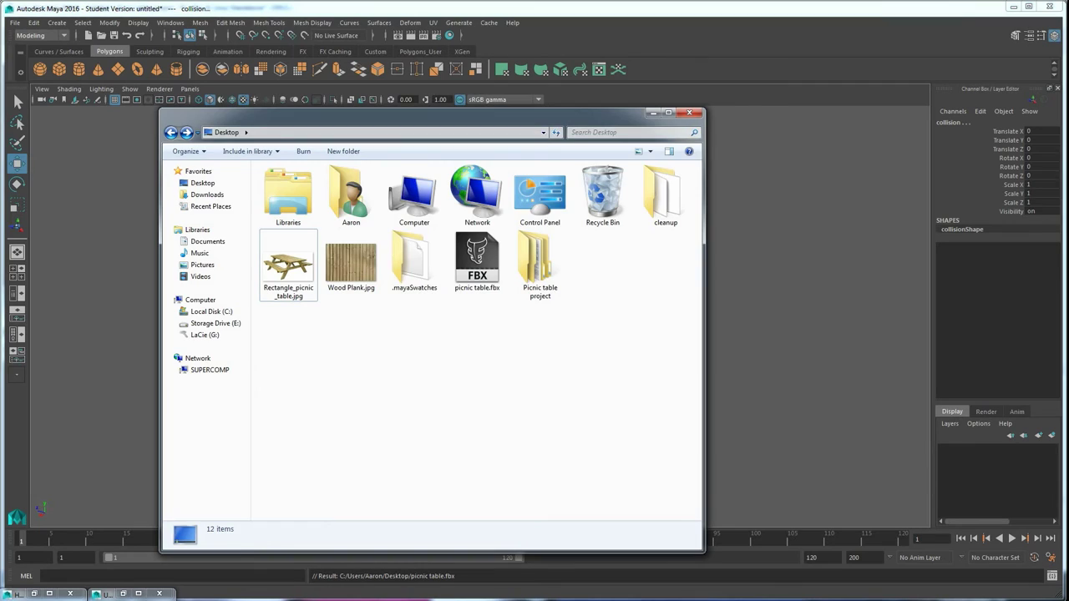
pyautogui.click(489, 265)
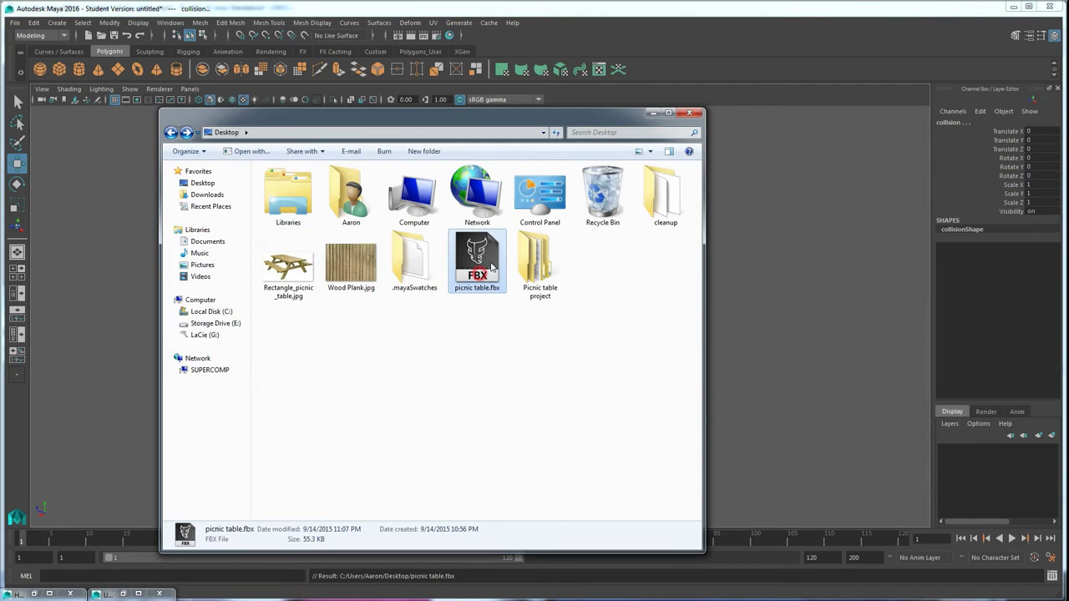
pyautogui.click(542, 275)
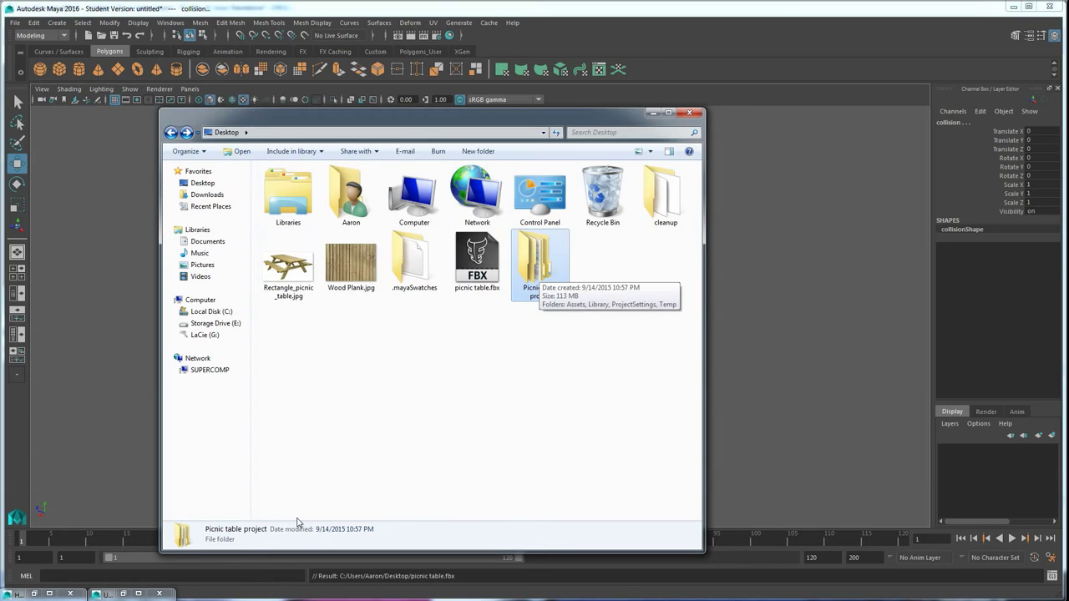
# Step: Open the Picnic table project's Assets\models folder in a second Explorer window and place it clear of the Desktop files
pyautogui.click(10, 594)
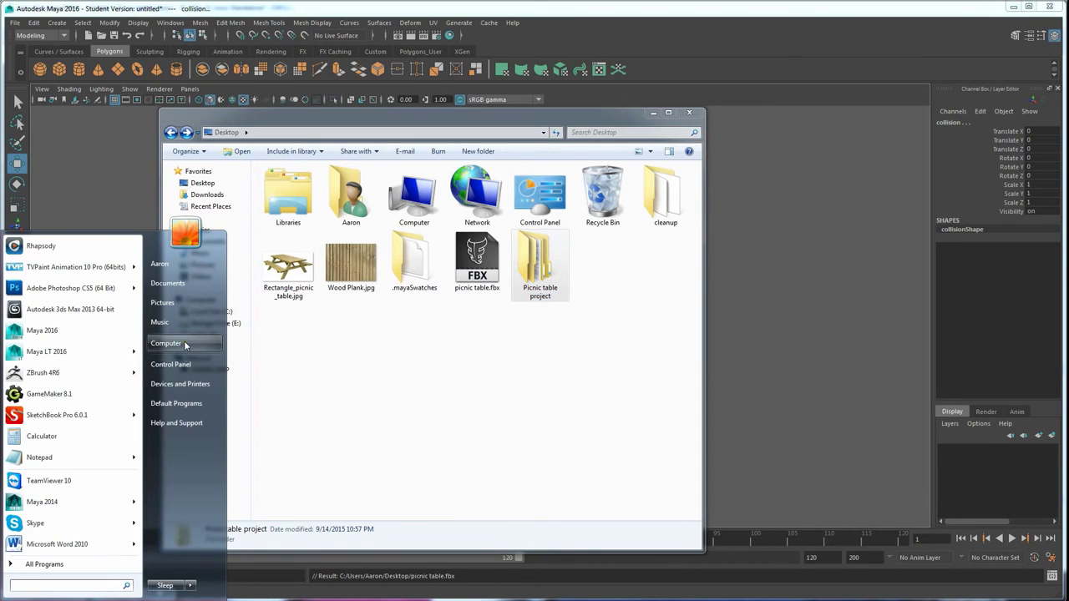
pyautogui.click(166, 343)
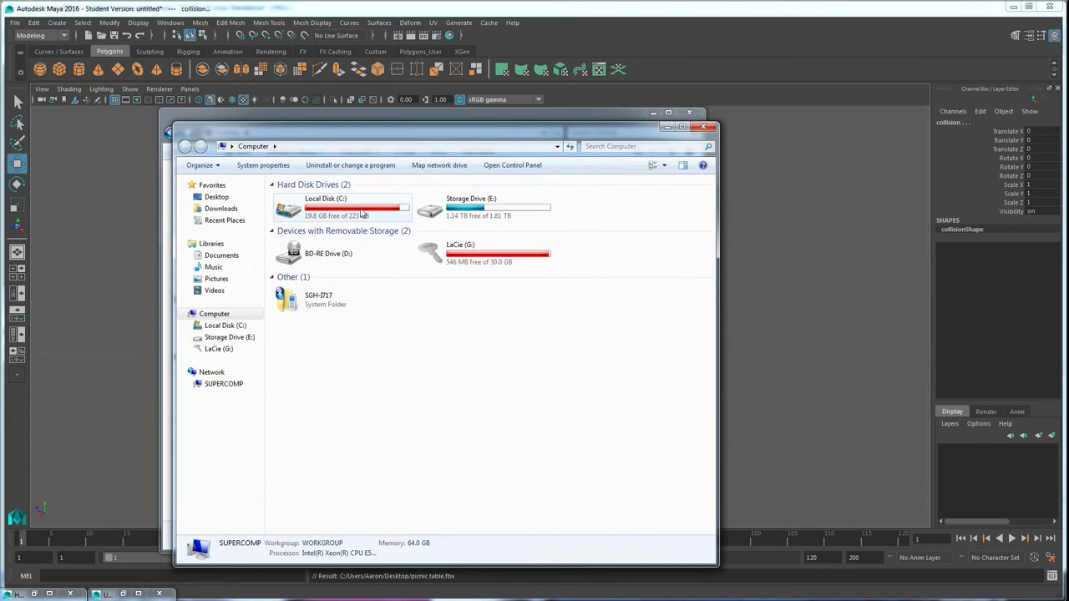
pyautogui.click(361, 215)
pyautogui.click(216, 197)
pyautogui.moveTo(377, 134); pyautogui.dragTo(561, 210)
pyautogui.doubleClick(516, 349)
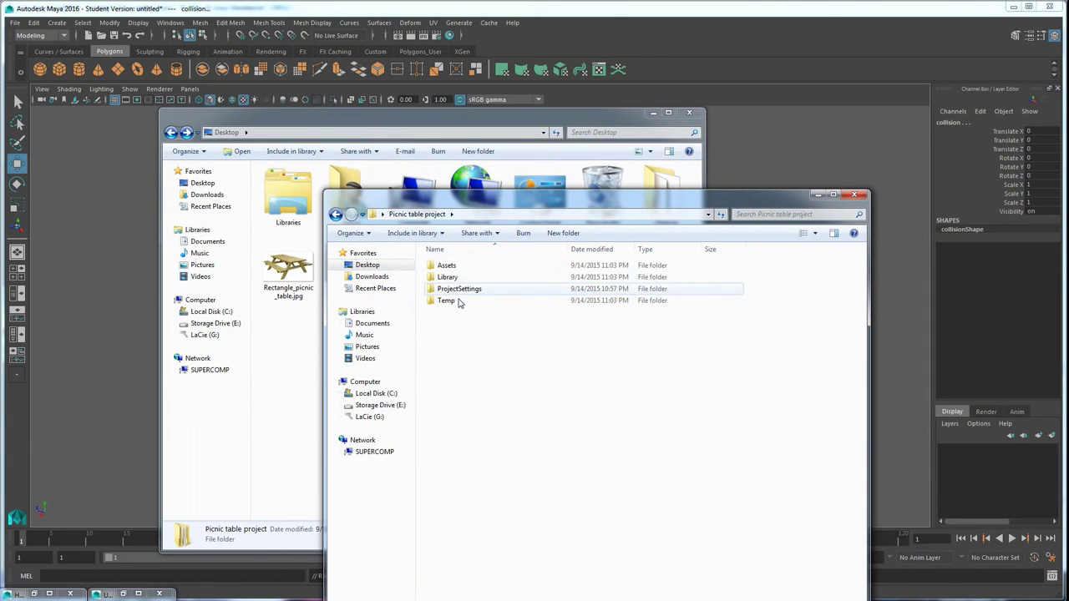
pyautogui.doubleClick(446, 265)
pyautogui.moveTo(522, 215); pyautogui.dragTo(752, 216)
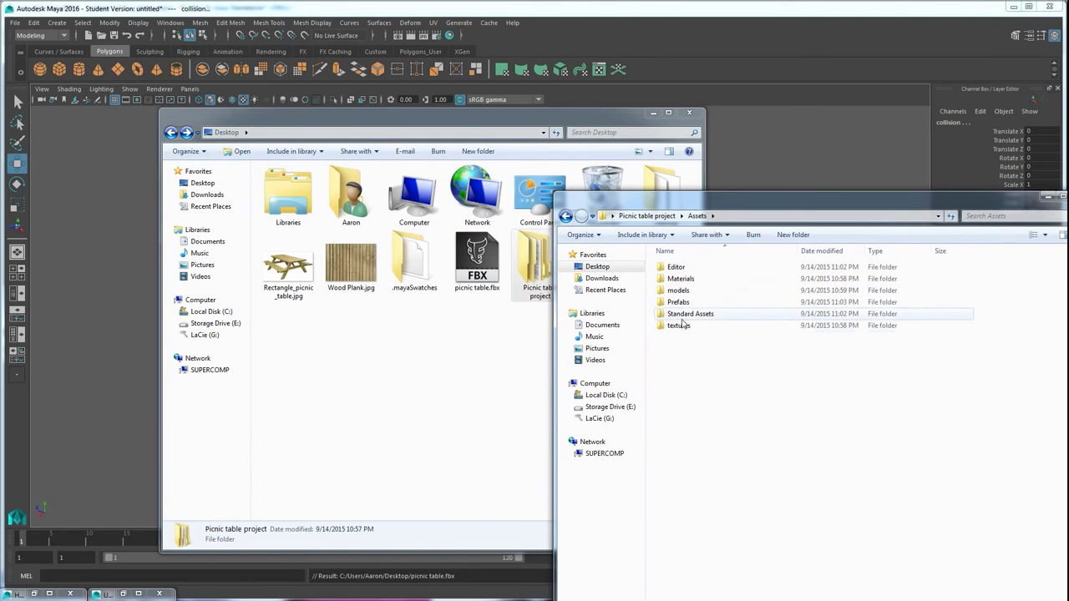
pyautogui.doubleClick(678, 292)
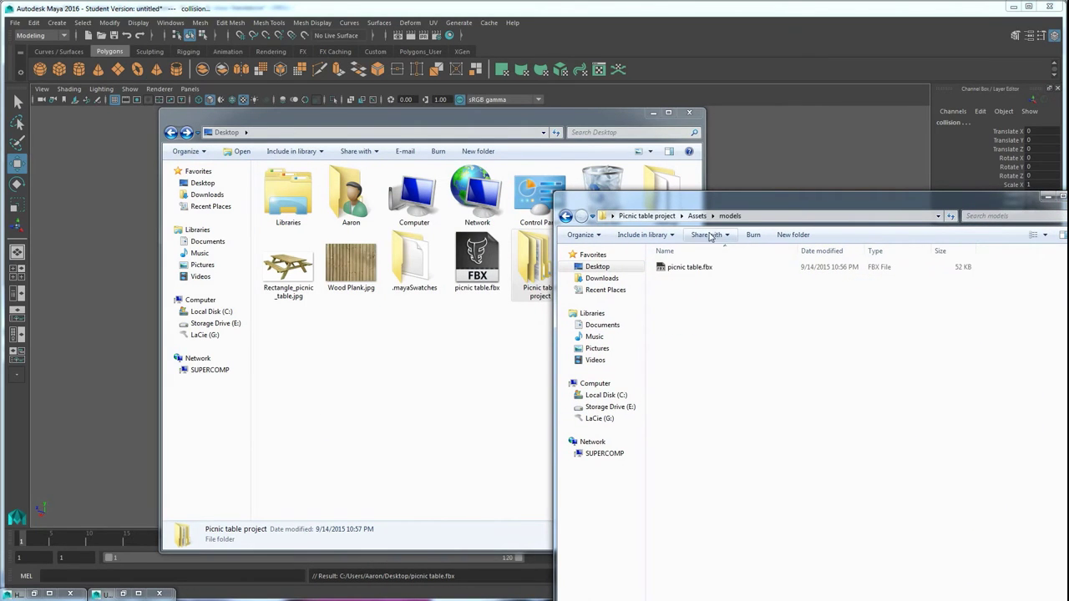
pyautogui.moveTo(711, 208); pyautogui.dragTo(691, 356)
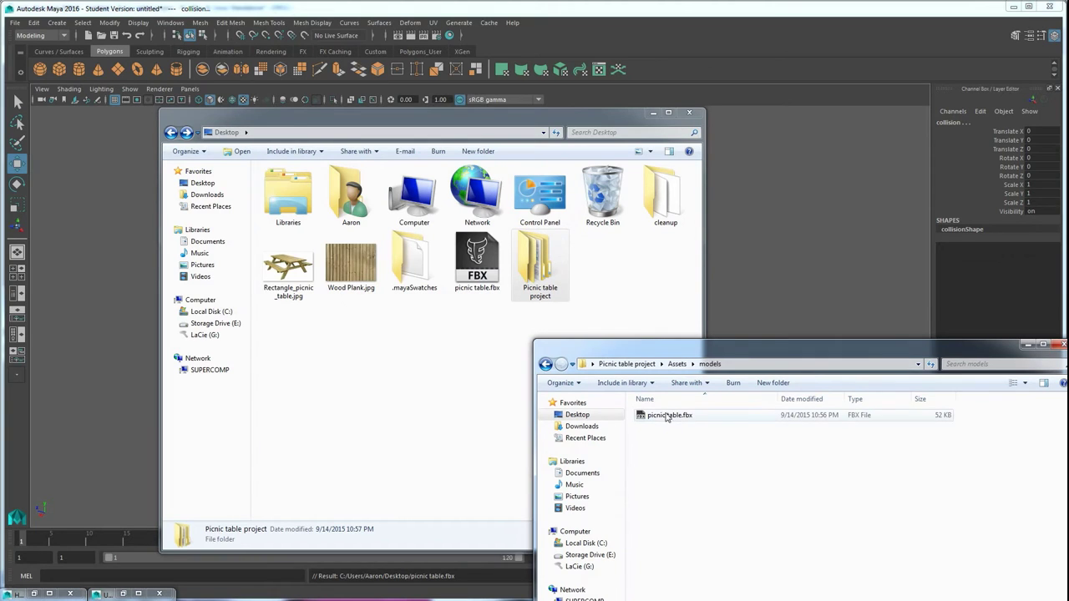
# Step: Move the exported picnic table.fbx from the Desktop into the project's models folder, replacing the existing file
pyautogui.moveTo(477, 261); pyautogui.dragTo(726, 477)
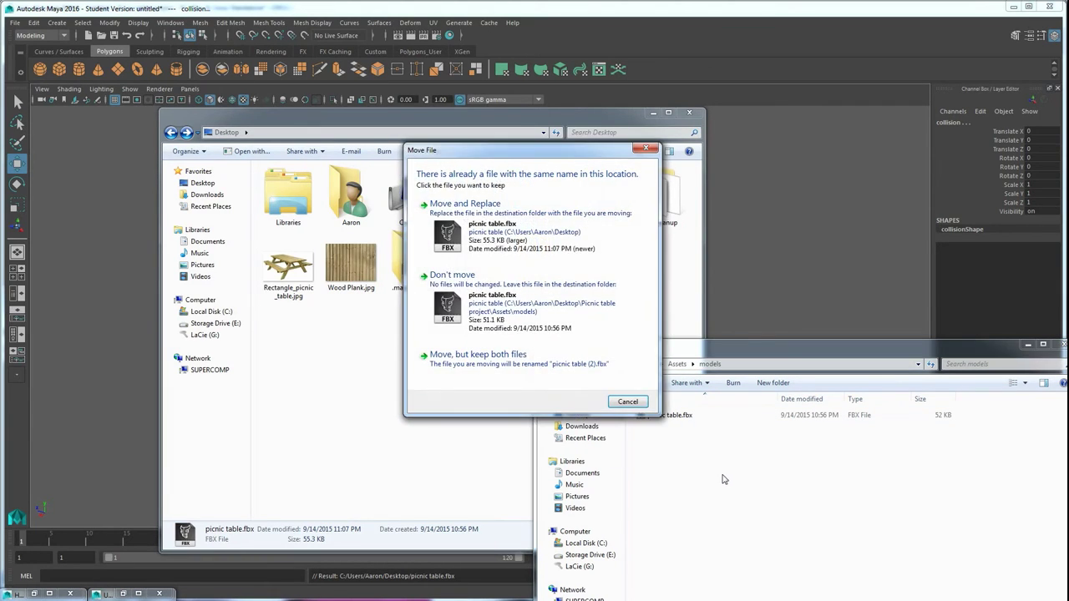
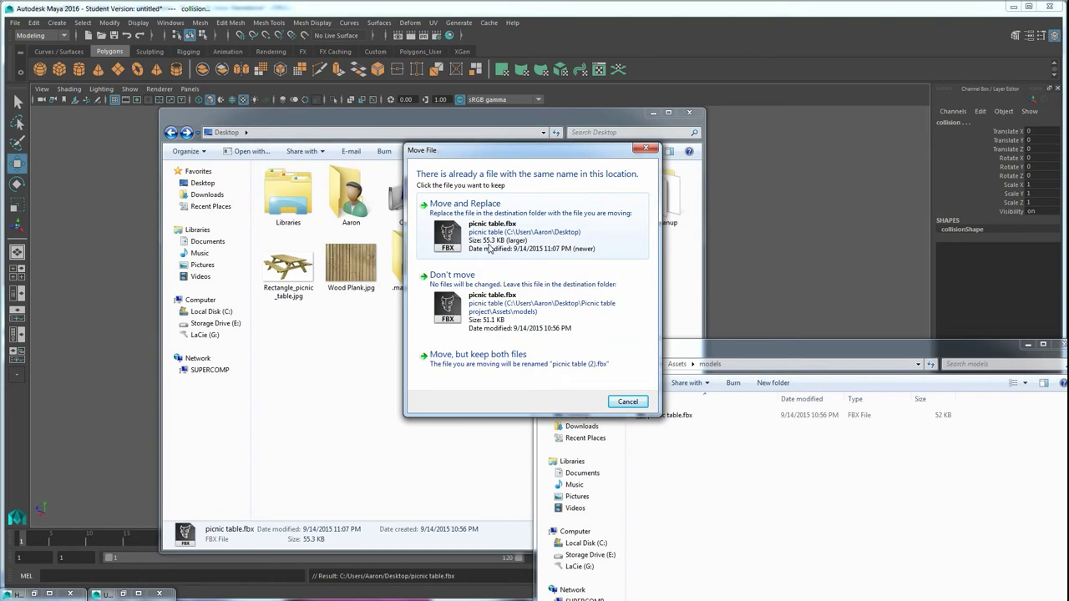
pyautogui.click(452, 238)
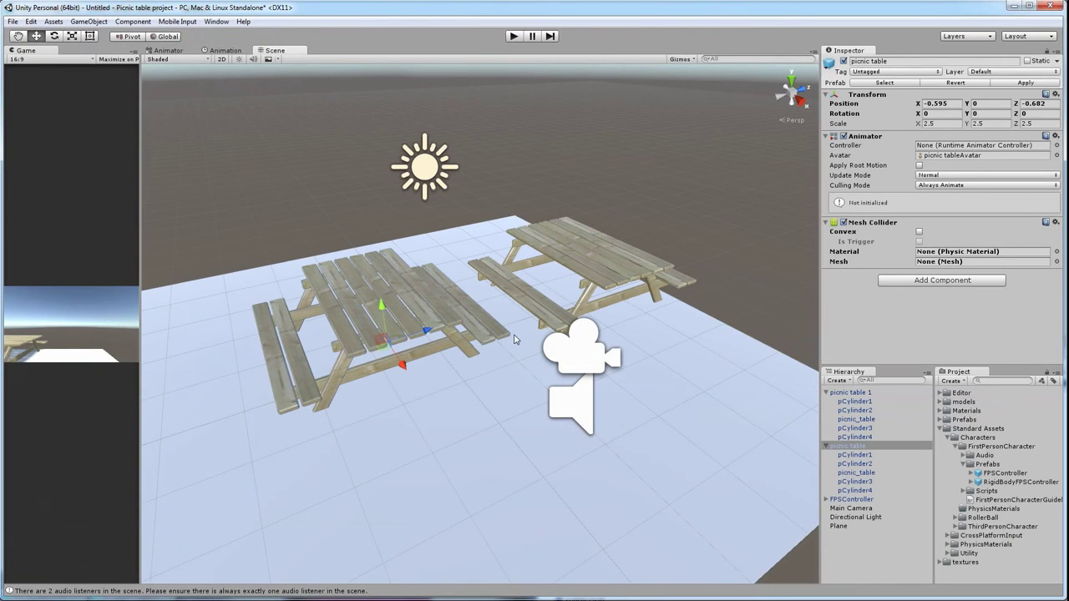
# Step: In Unity, rename picnic table 1's children pCylinder1 to cup and pCylinder2 to plate
pyautogui.keyDown('alt'); pyautogui.moveTo(514, 338); pyautogui.dragTo(305, 416); pyautogui.keyUp('alt')
pyautogui.keyDown('alt'); pyautogui.moveTo(454, 276); pyautogui.dragTo(422, 353); pyautogui.keyUp('alt')
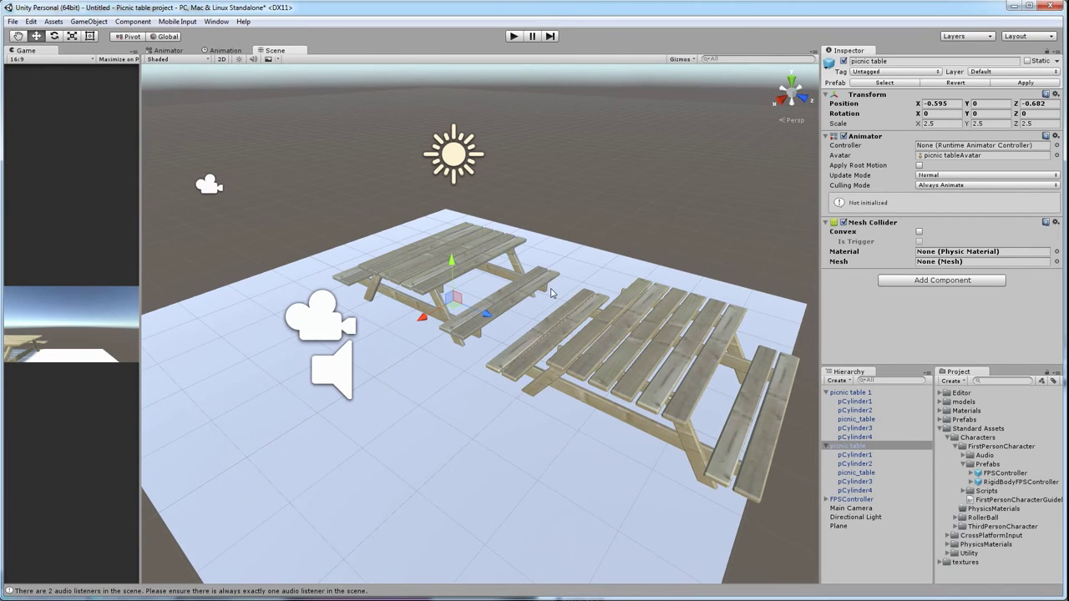
pyautogui.click(867, 402)
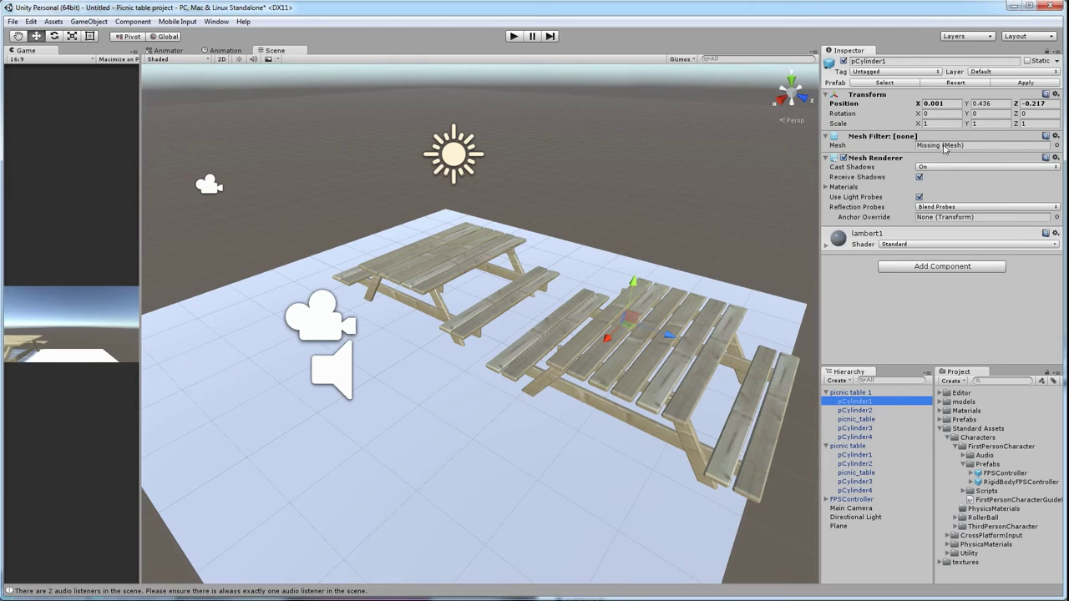
pyautogui.moveTo(625, 329); pyautogui.dragTo(634, 328, button='right')
pyautogui.press('d')
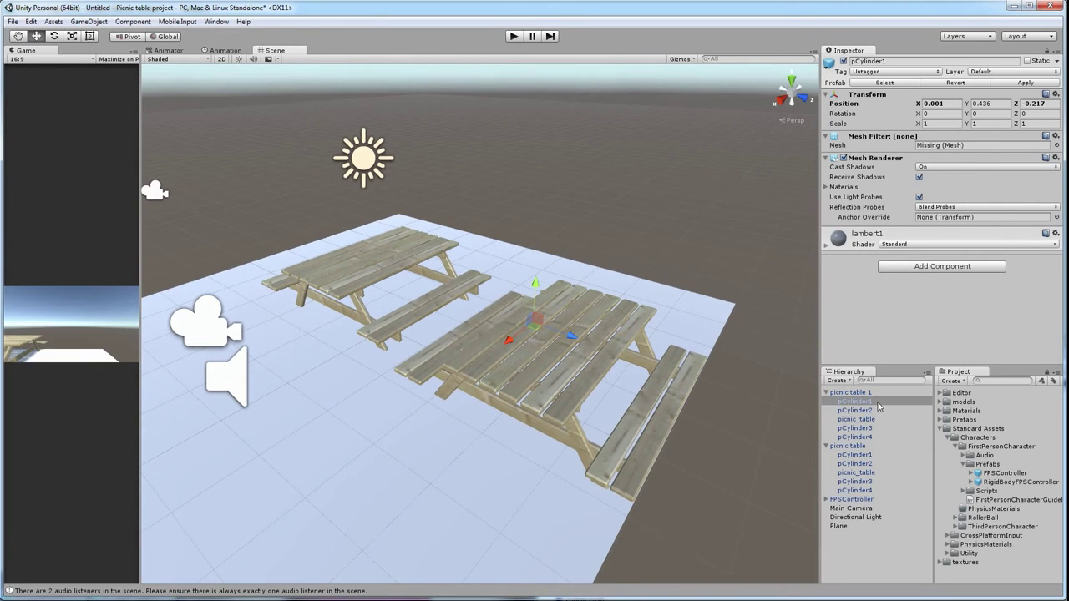
pyautogui.click(898, 60)
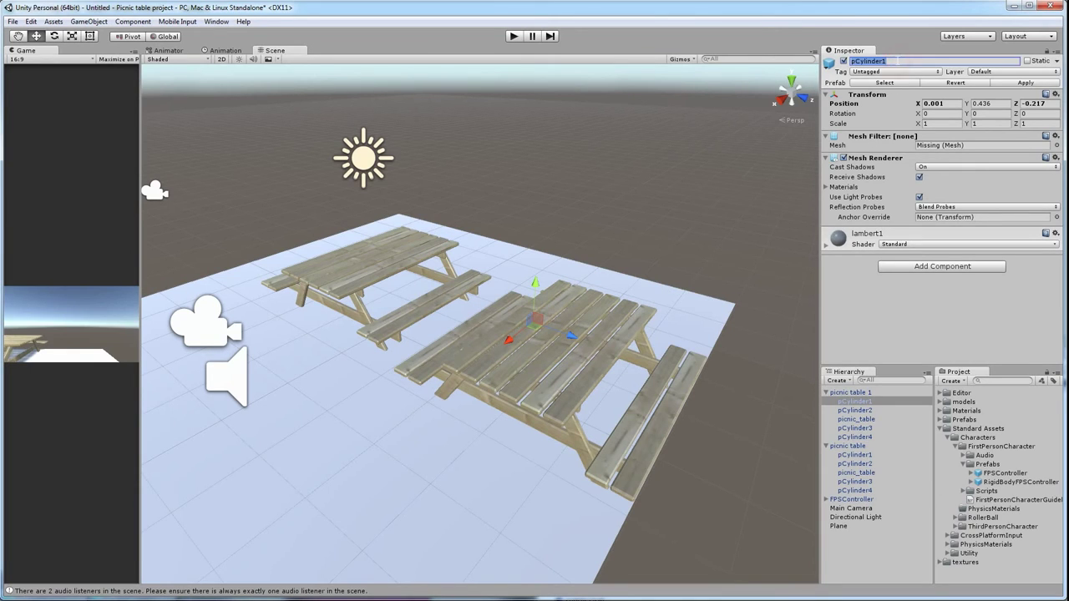
pyautogui.write('cup')
pyautogui.click(865, 412)
pyautogui.click(891, 62)
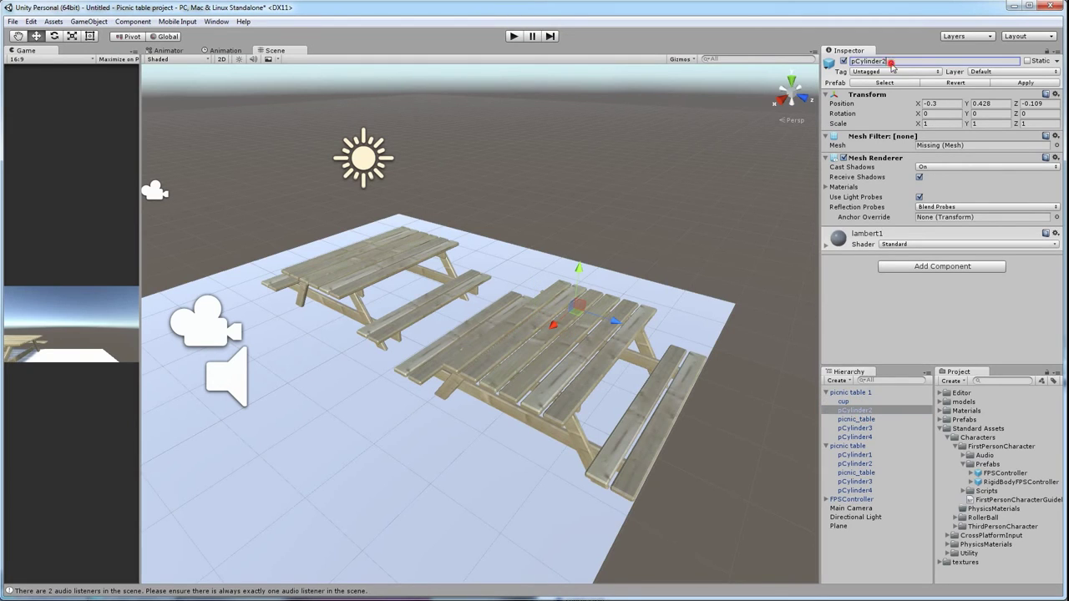
pyautogui.write('plate')
# Step: Expand the updated picnic table model in the models folder and examine its collision, cup, picnic_table and plate parts
pyautogui.click(848, 403)
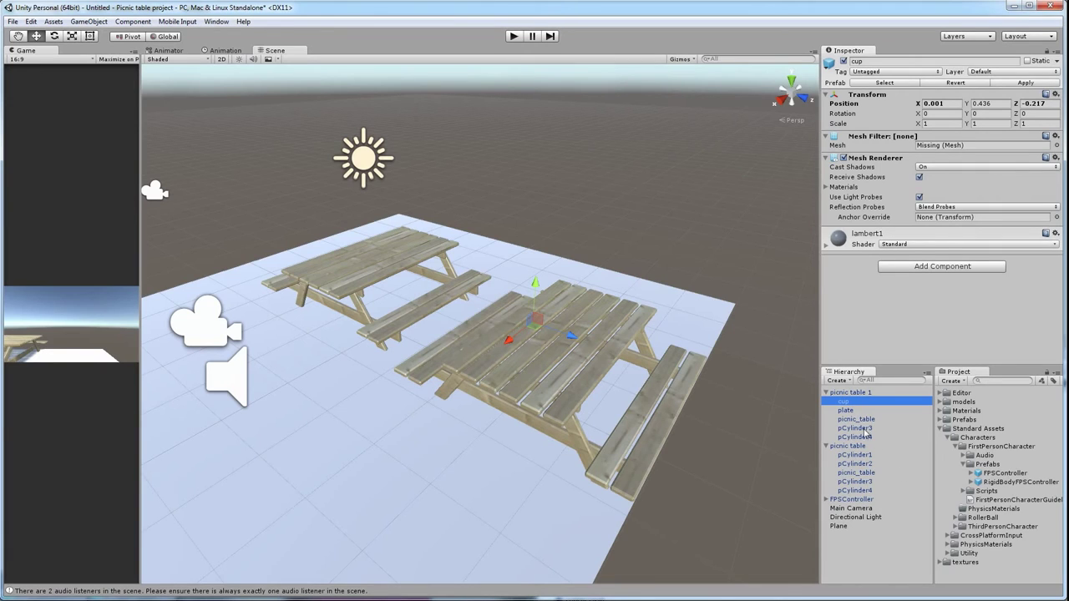
pyautogui.click(941, 428)
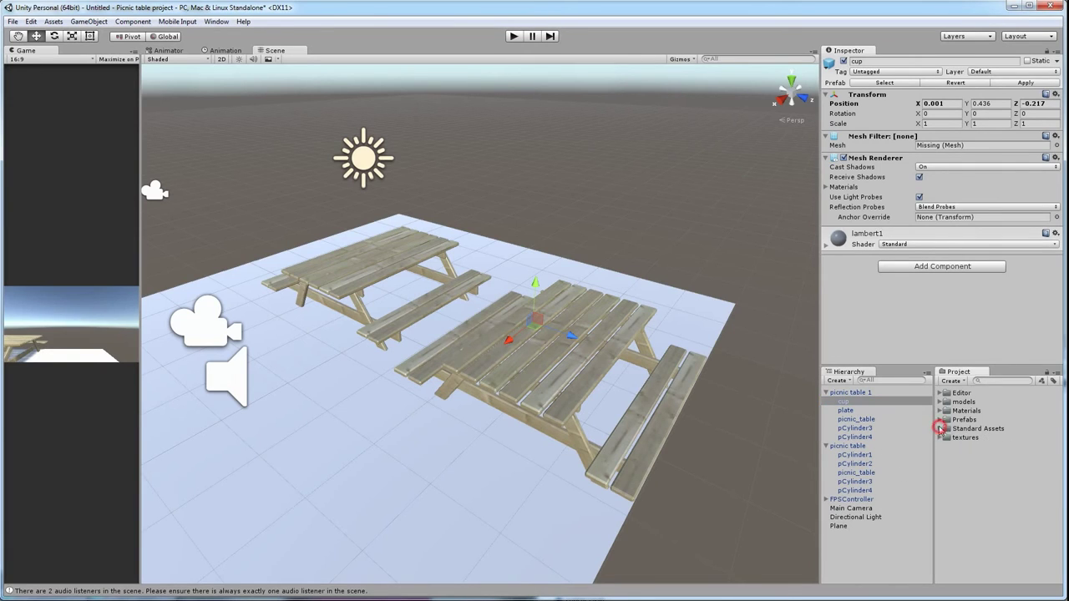
pyautogui.click(940, 402)
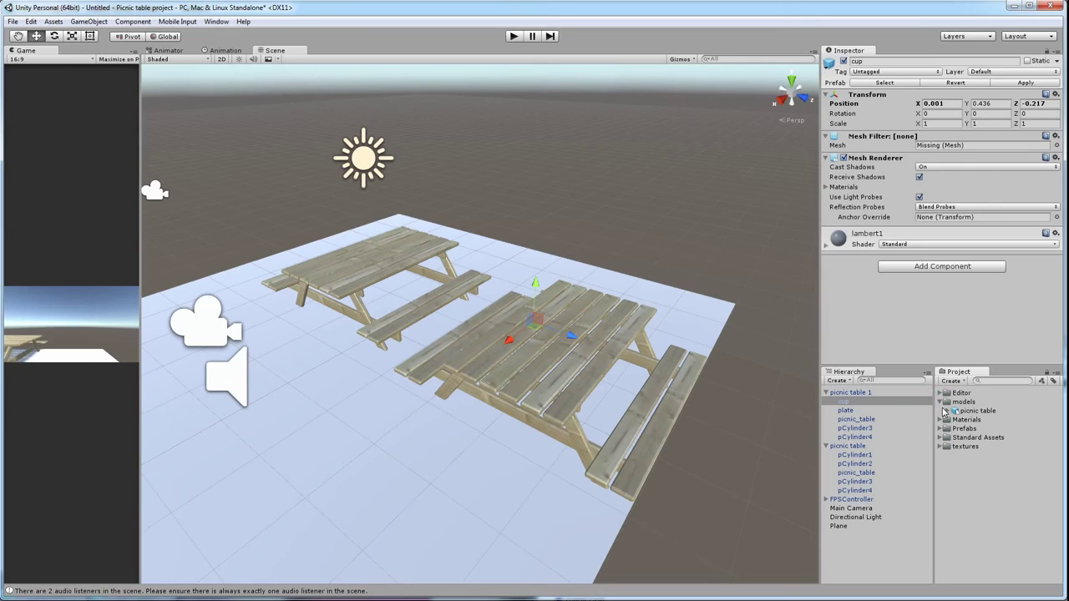
pyautogui.click(948, 411)
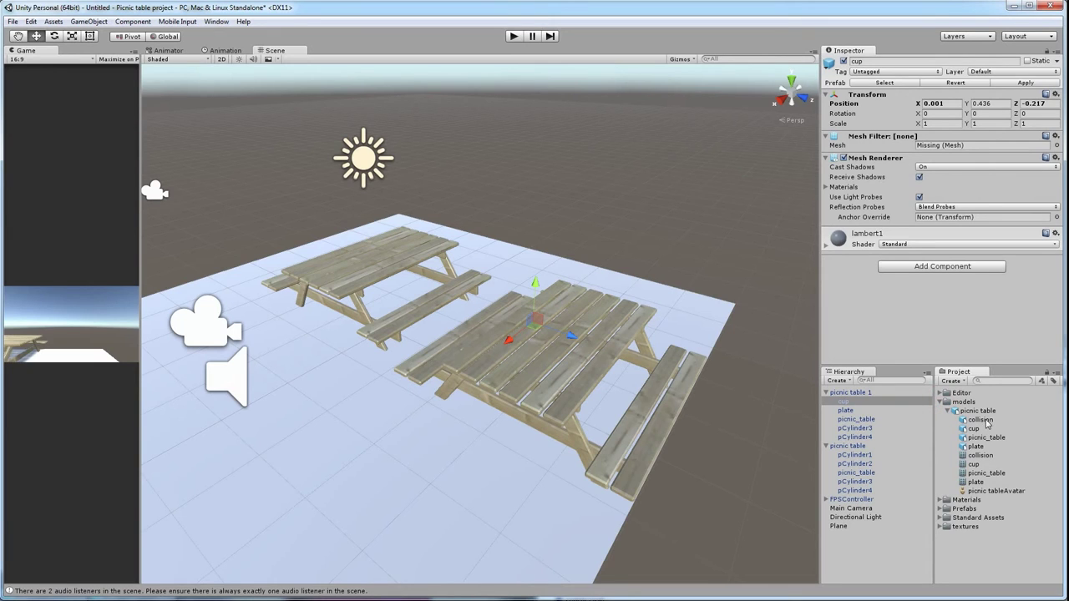
pyautogui.click(983, 420)
pyautogui.click(975, 428)
pyautogui.click(985, 438)
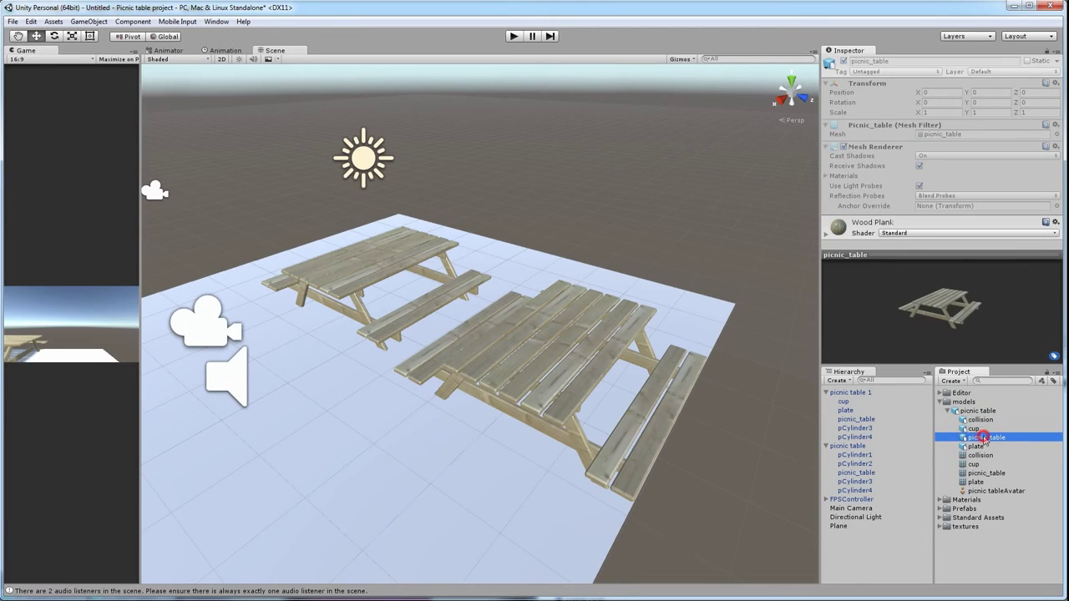
pyautogui.click(978, 446)
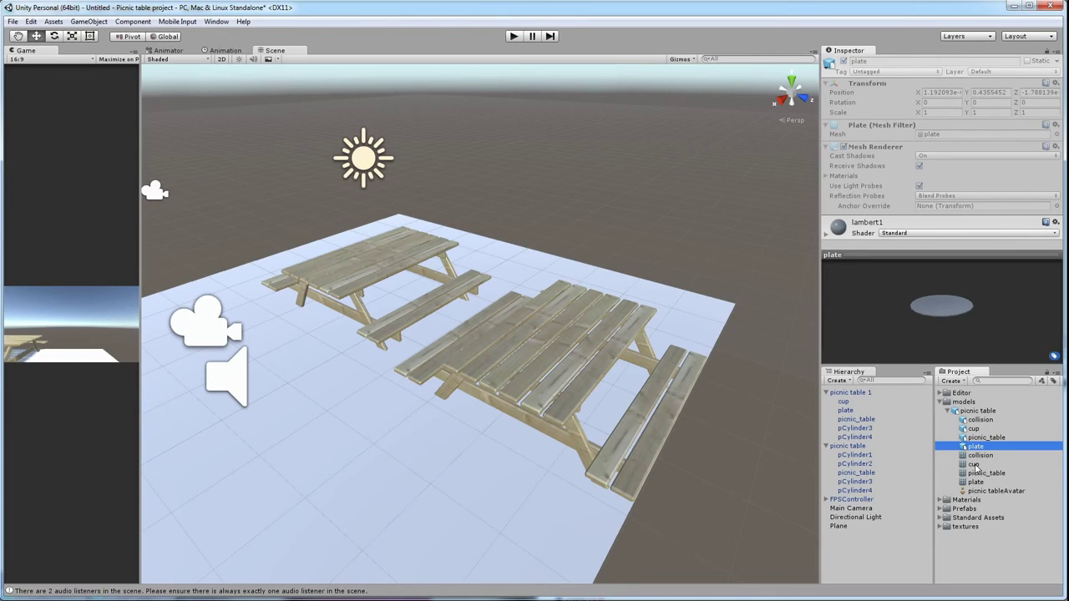
pyautogui.click(974, 465)
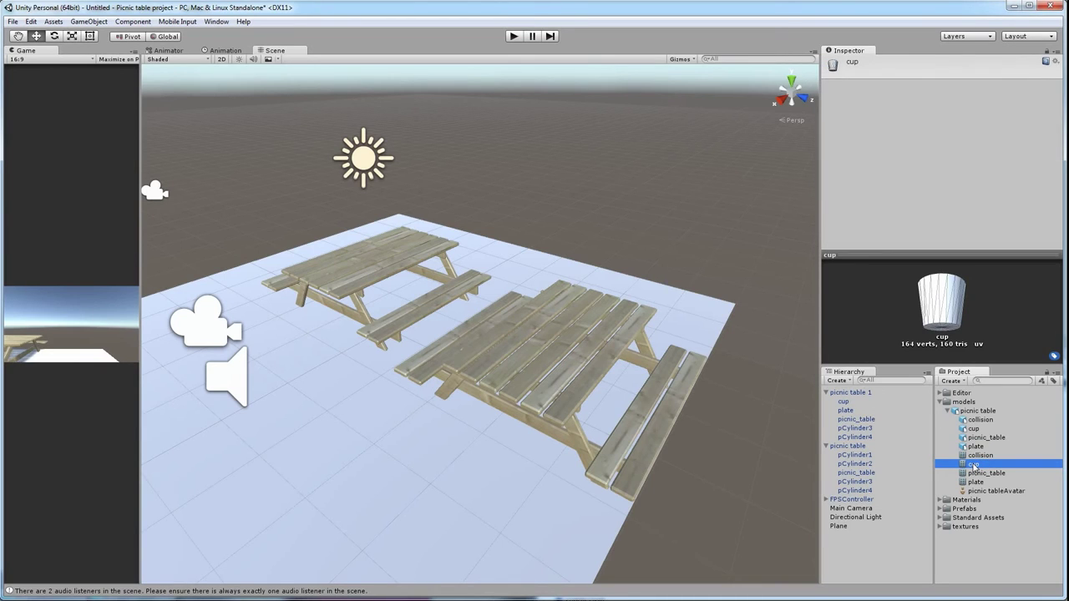
# Step: Assign the model's cup and plate meshes to the Mesh Filters of picnic table 1's cup and plate
pyautogui.click(845, 402)
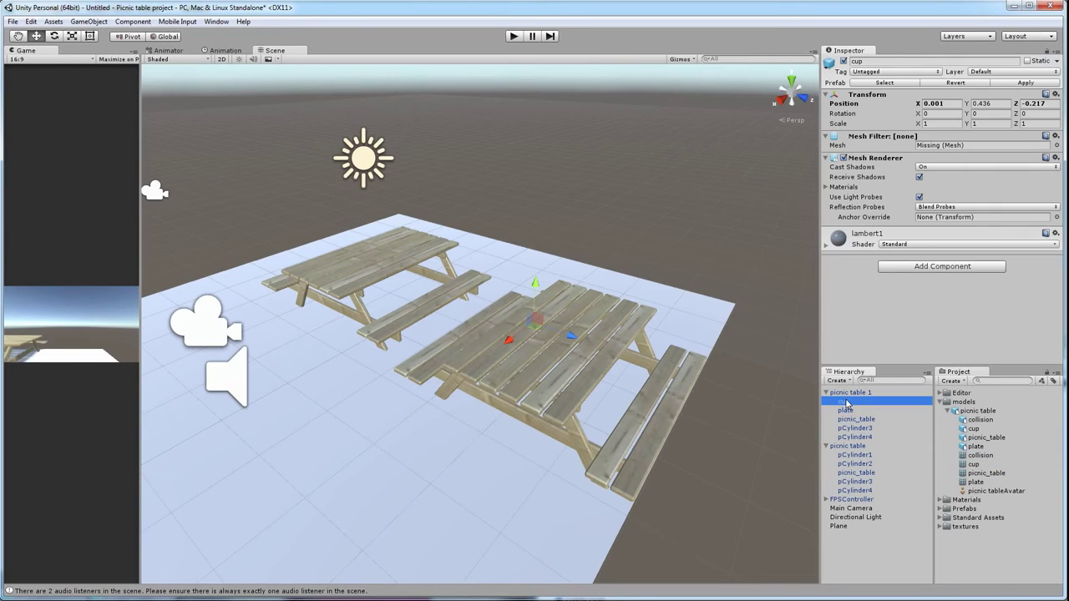
pyautogui.moveTo(970, 466); pyautogui.dragTo(962, 149)
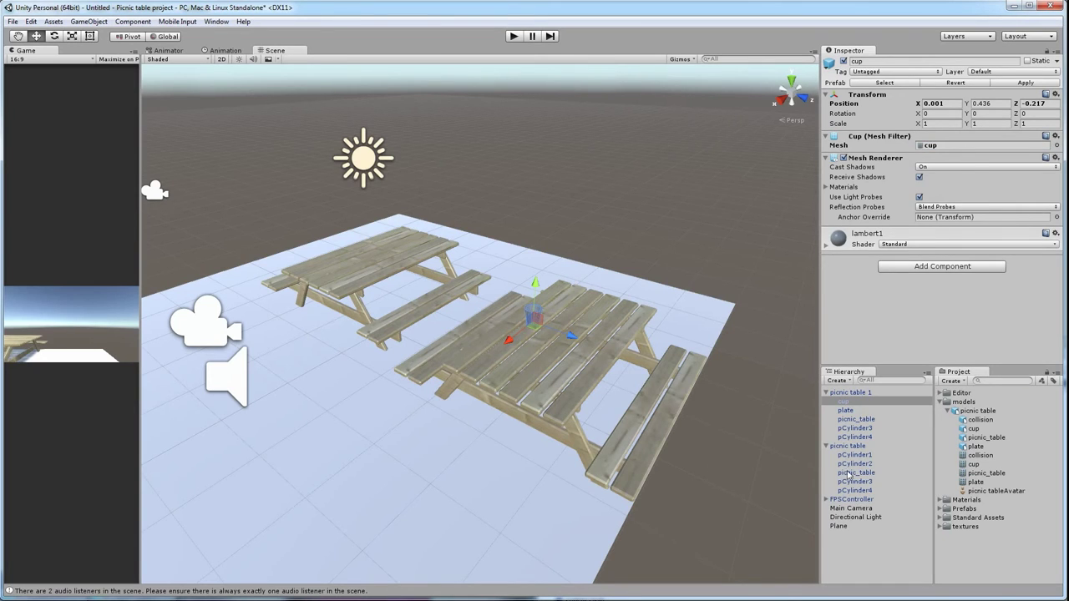
pyautogui.click(845, 411)
pyautogui.moveTo(975, 482); pyautogui.dragTo(958, 149)
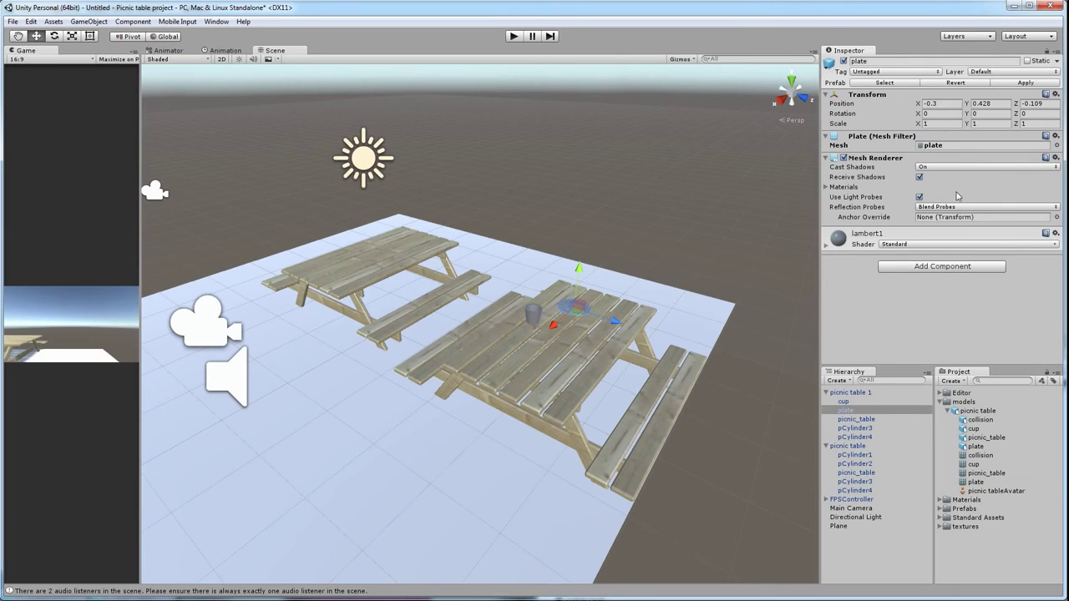
# Step: Adjust the heights of picnic table 1's cup and plate on the tabletop to Y about 0.431 and 0.44
pyautogui.click(856, 428)
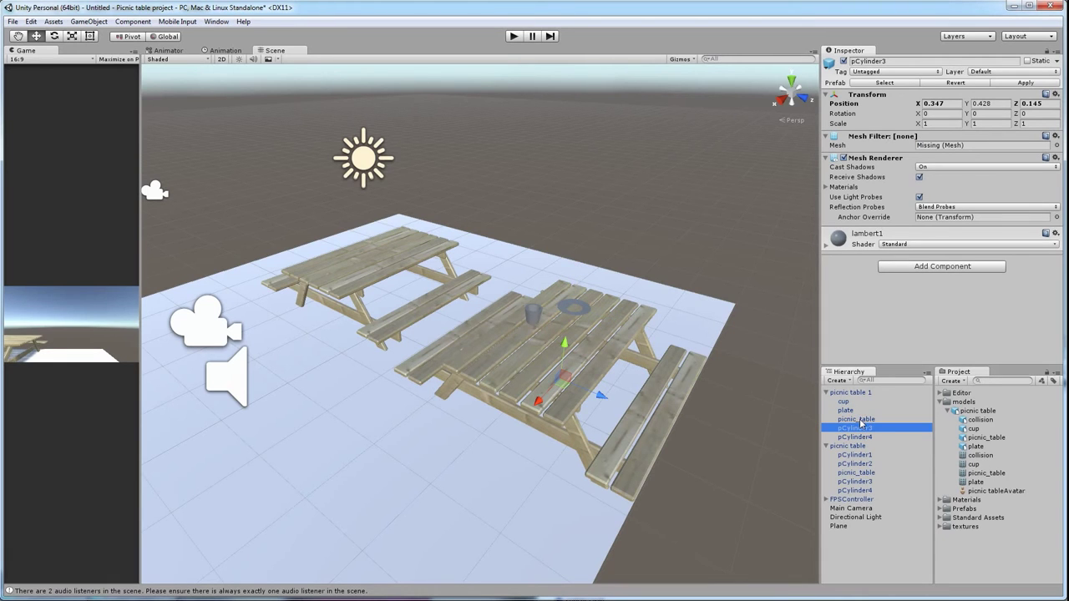
pyautogui.keyDown('alt'); pyautogui.moveTo(551, 331); pyautogui.dragTo(561, 251); pyautogui.keyUp('alt')
pyautogui.keyDown('alt'); pyautogui.scroll(6, 562, 256); pyautogui.keyUp('alt')
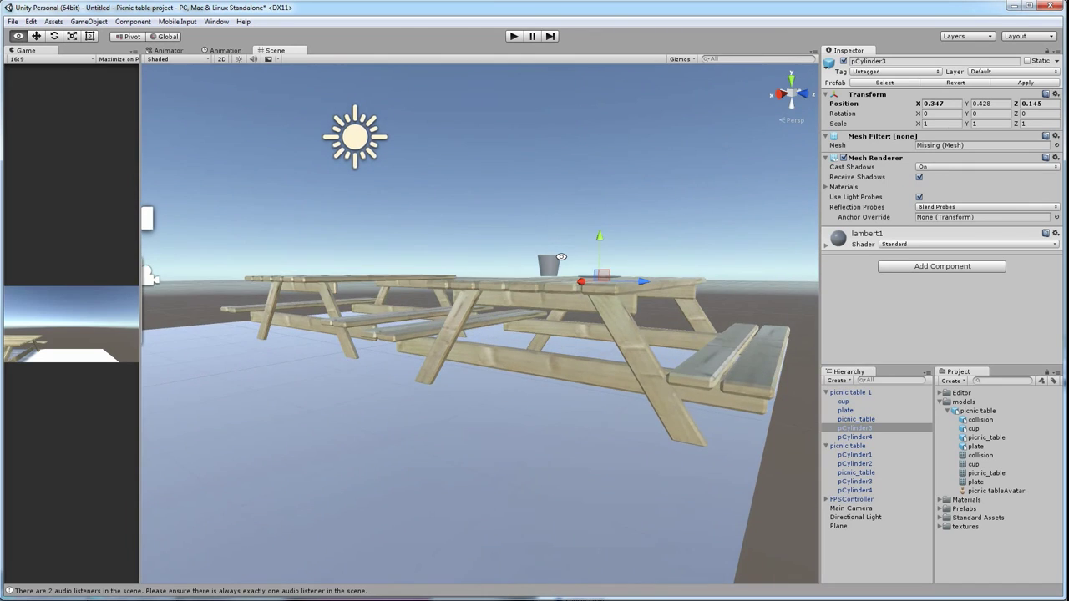
pyautogui.keyDown('alt'); pyautogui.moveTo(559, 292); pyautogui.dragTo(549, 300); pyautogui.keyUp('alt')
pyautogui.click(541, 271)
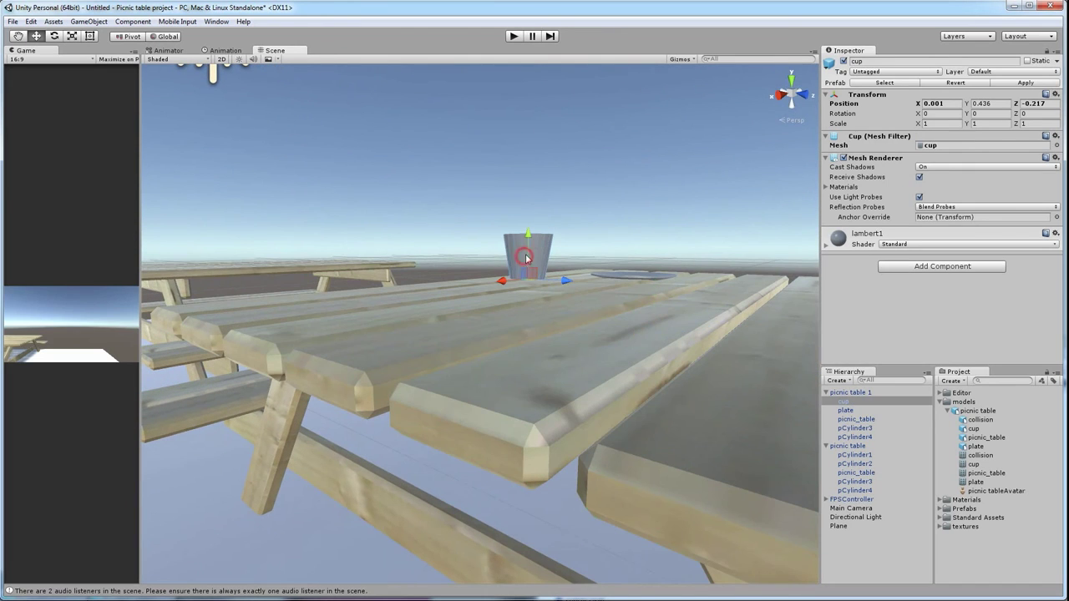
pyautogui.moveTo(529, 248); pyautogui.dragTo(528, 240)
pyautogui.click(616, 270)
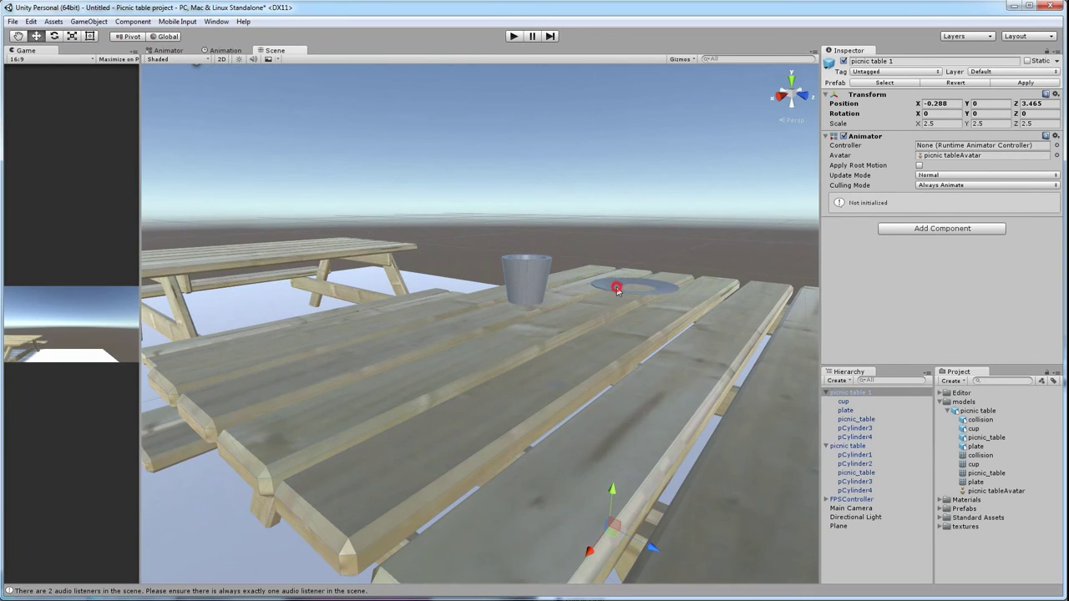
pyautogui.click(615, 286)
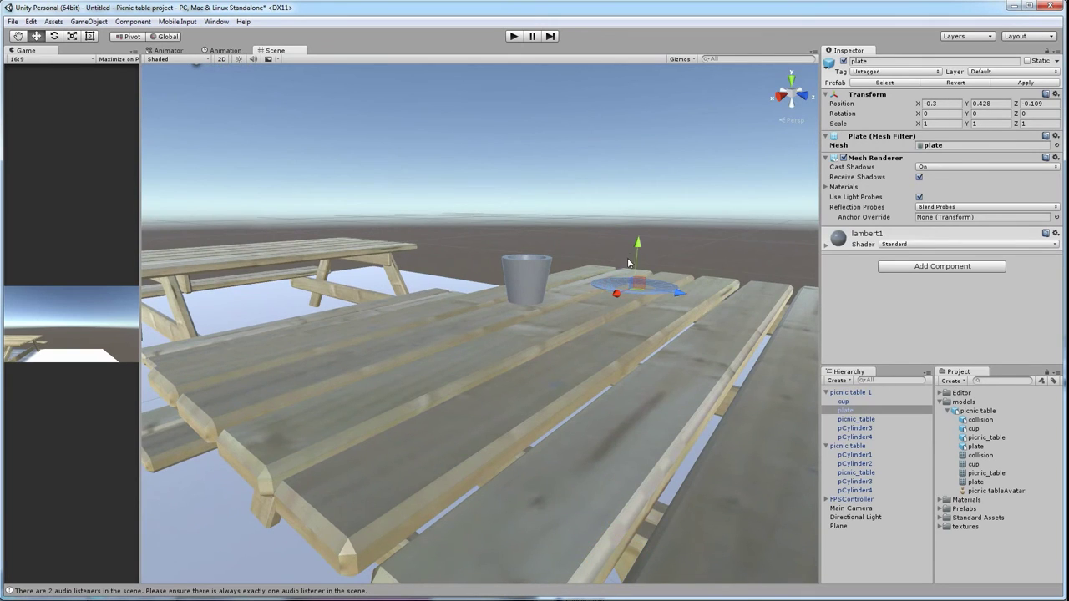
pyautogui.moveTo(636, 243); pyautogui.dragTo(625, 334)
pyautogui.click(678, 253)
pyautogui.scroll(-3, 625, 333)
pyautogui.keyDown('alt'); pyautogui.moveTo(610, 377); pyautogui.dragTo(609, 393); pyautogui.keyUp('alt')
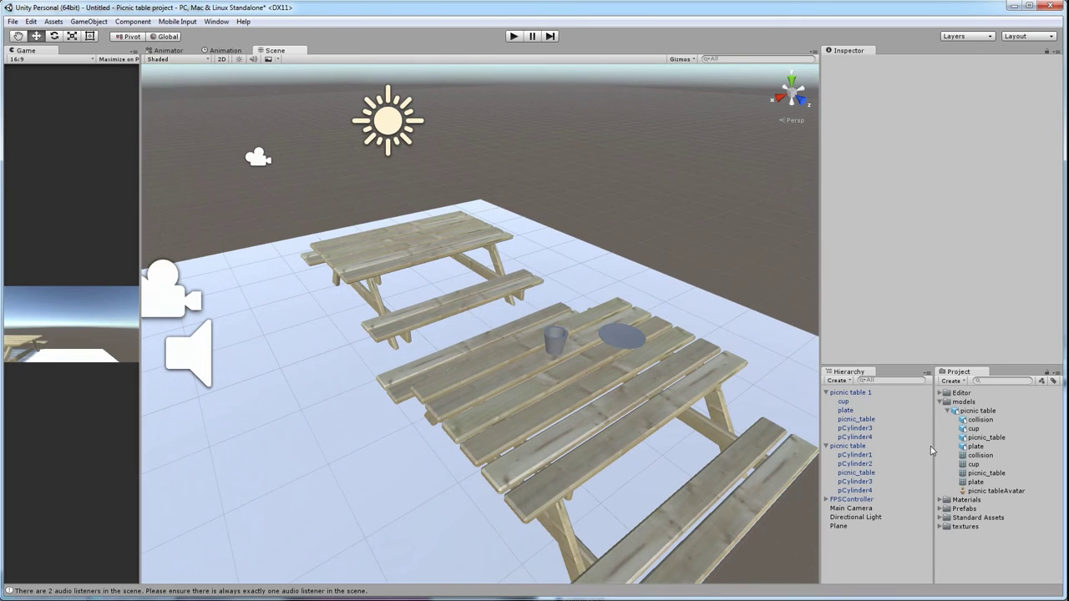
# Step: Delete pCylinder3 and pCylinder4 from picnic table 1, accepting the loss of the prefab connection
pyautogui.click(869, 428)
pyautogui.keyDown('shift'); pyautogui.click(865, 436); pyautogui.keyUp('shift')
pyautogui.press('Delete')
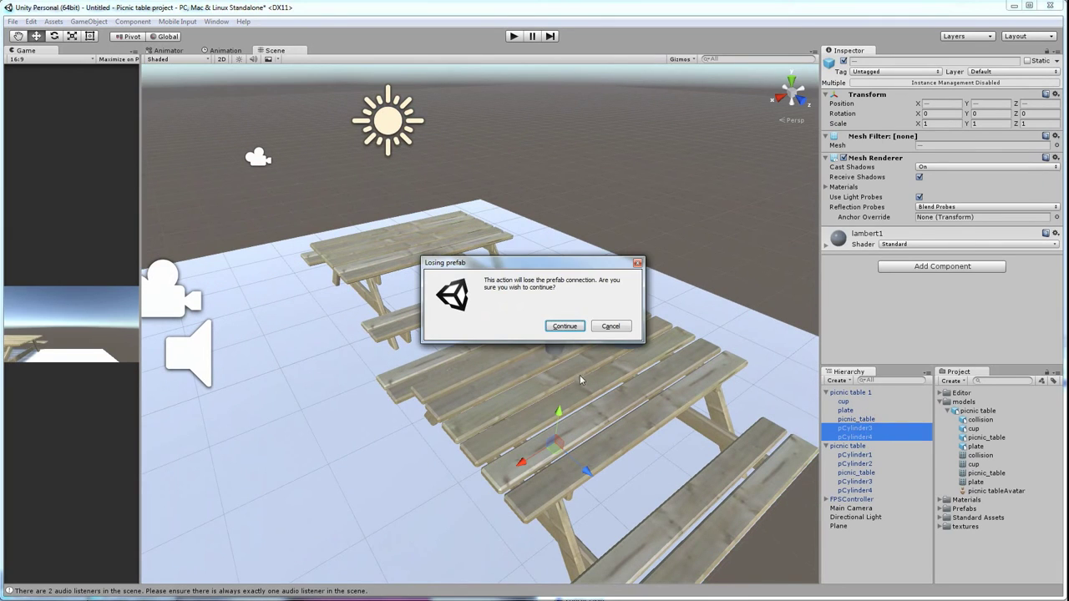
pyautogui.click(565, 325)
# Step: Duplicate picnic table 1's cup and plate and place the copies on the opposite side of the tabletop
pyautogui.click(557, 341)
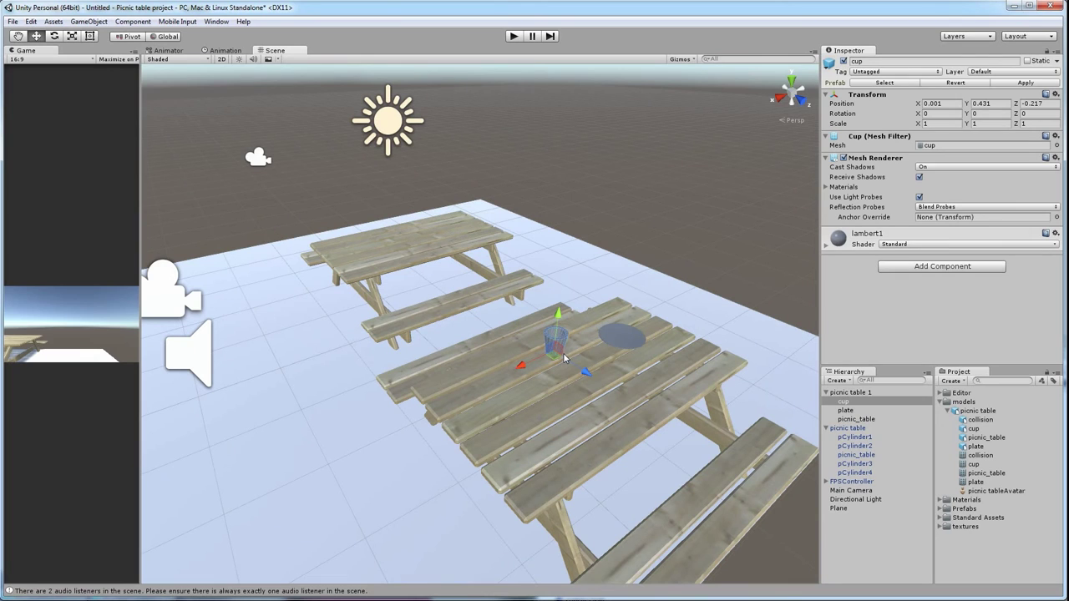
pyautogui.hotkey('ctrl', 'd')
pyautogui.moveTo(563, 353); pyautogui.dragTo(537, 402)
pyautogui.click(624, 342)
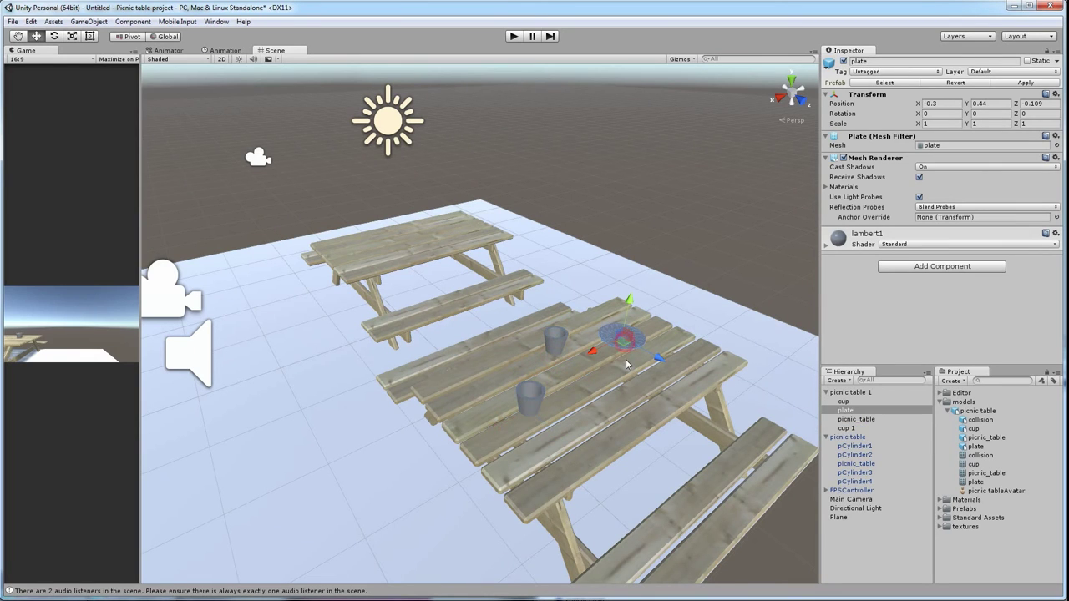
pyautogui.hotkey('ctrl', 'd')
pyautogui.moveTo(625, 350); pyautogui.dragTo(617, 415)
pyautogui.click(703, 285)
pyautogui.moveTo(690, 339)
pyautogui.keyDown('alt'); pyautogui.mouseDown()
pyautogui.moveTo(647, 379)
pyautogui.moveTo(678, 343)
pyautogui.mouseUp(); pyautogui.keyUp('alt')
pyautogui.click(682, 367)
pyautogui.scroll(-4, 642, 386)
pyautogui.keyDown('alt'); pyautogui.moveTo(643, 386); pyautogui.dragTo(797, 414); pyautogui.keyUp('alt')
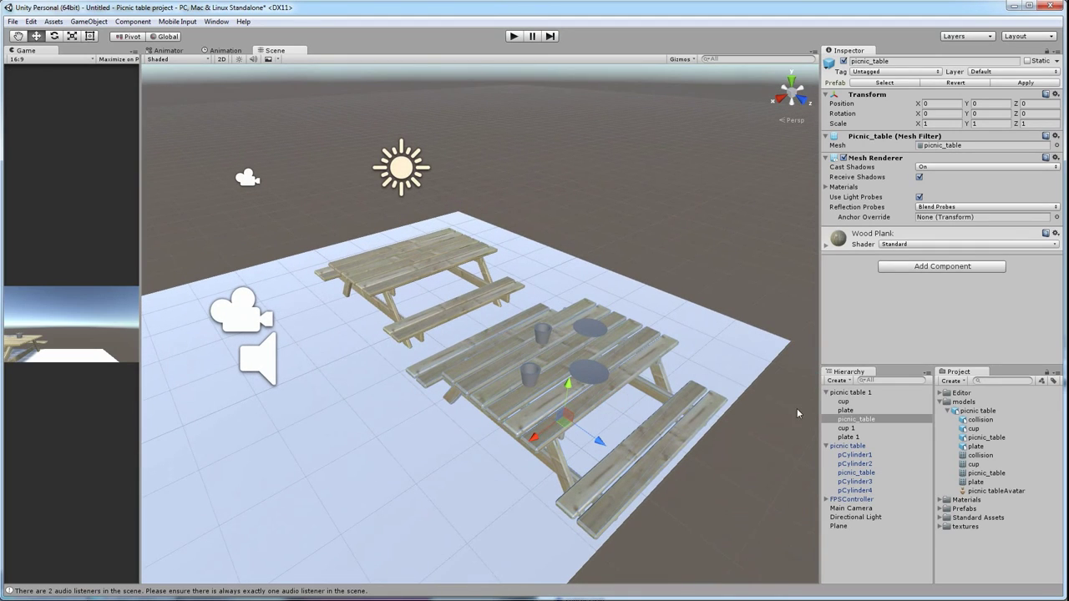
# Step: Overwrite the picnic table prefab in the Prefabs folder with the edited picnic table 1 so both scene tables update
pyautogui.click(854, 395)
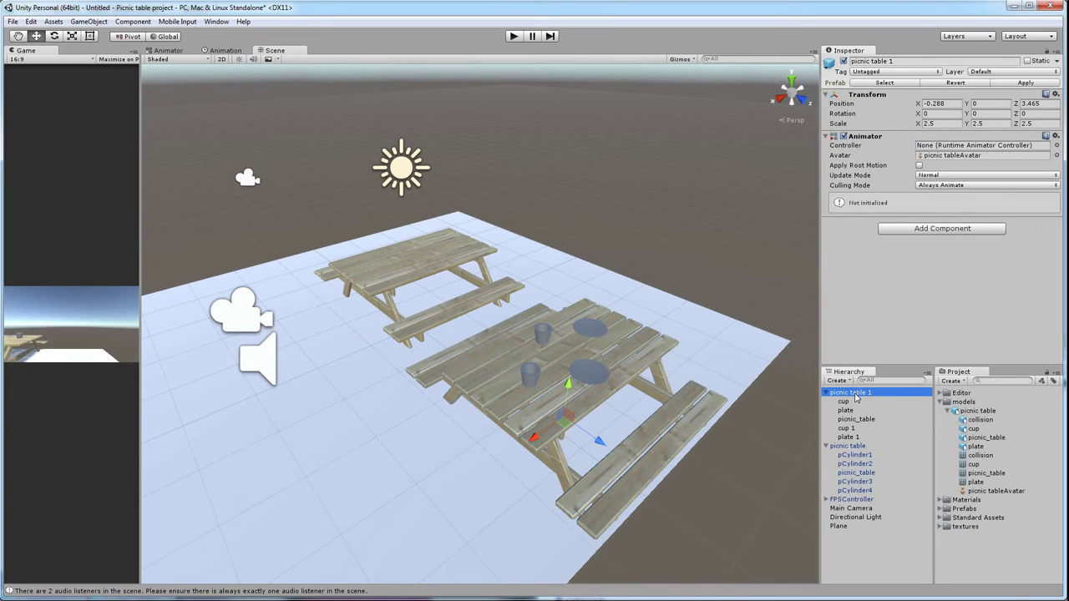
pyautogui.moveTo(941, 516); pyautogui.dragTo(938, 509)
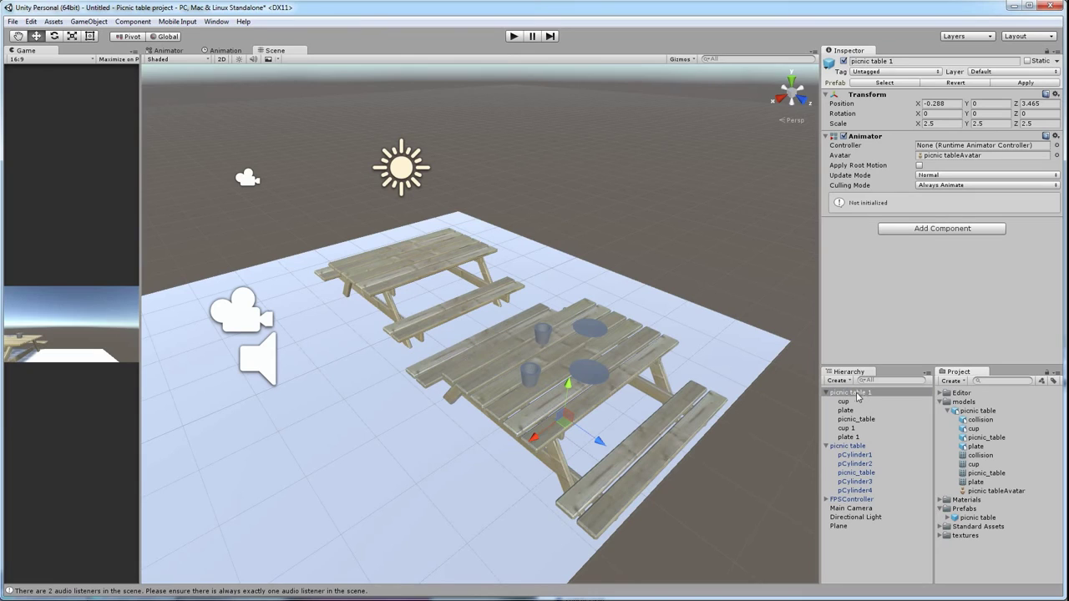
pyautogui.moveTo(852, 395); pyautogui.dragTo(974, 519)
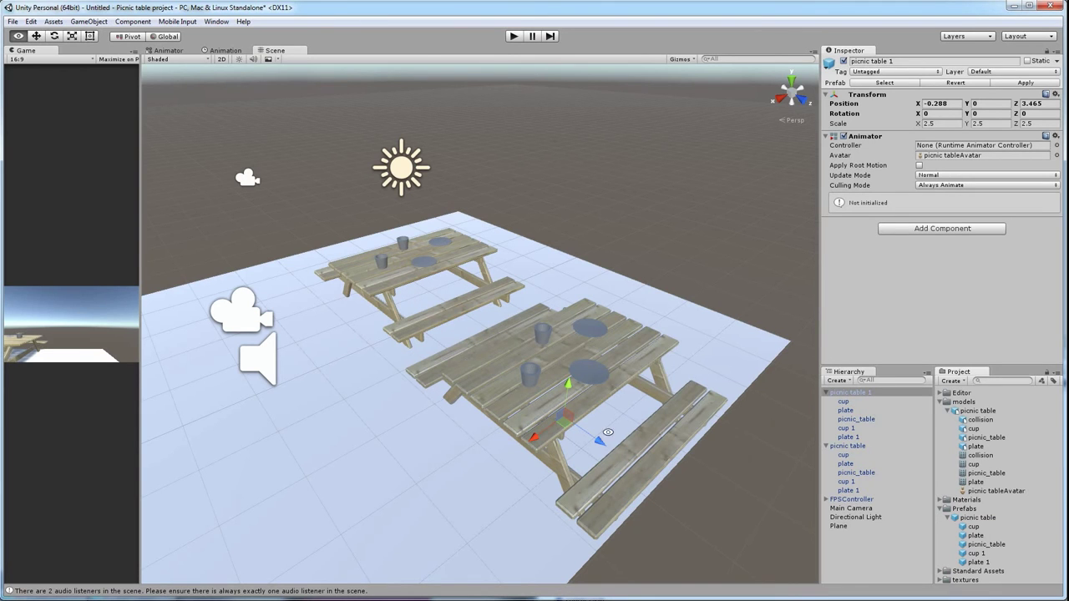
pyautogui.keyDown('alt'); pyautogui.moveTo(634, 427); pyautogui.dragTo(660, 339); pyautogui.keyUp('alt')
pyautogui.scroll(-1, 642, 431)
pyautogui.click(632, 349)
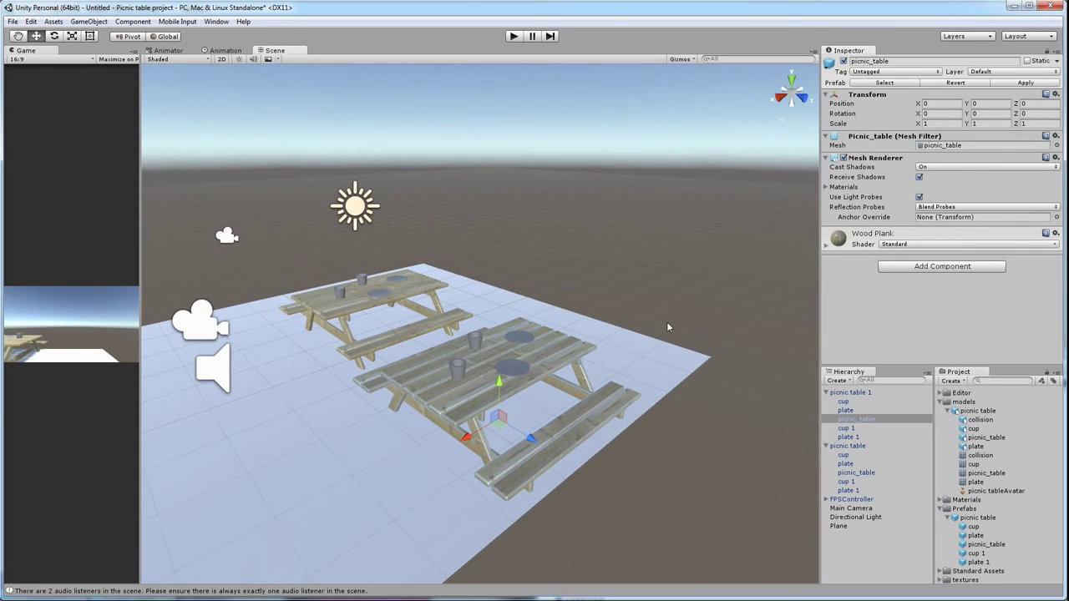
pyautogui.click(682, 297)
# Step: Place the picnic table model on the plane in front of the existing tables and select its collision child
pyautogui.click(968, 412)
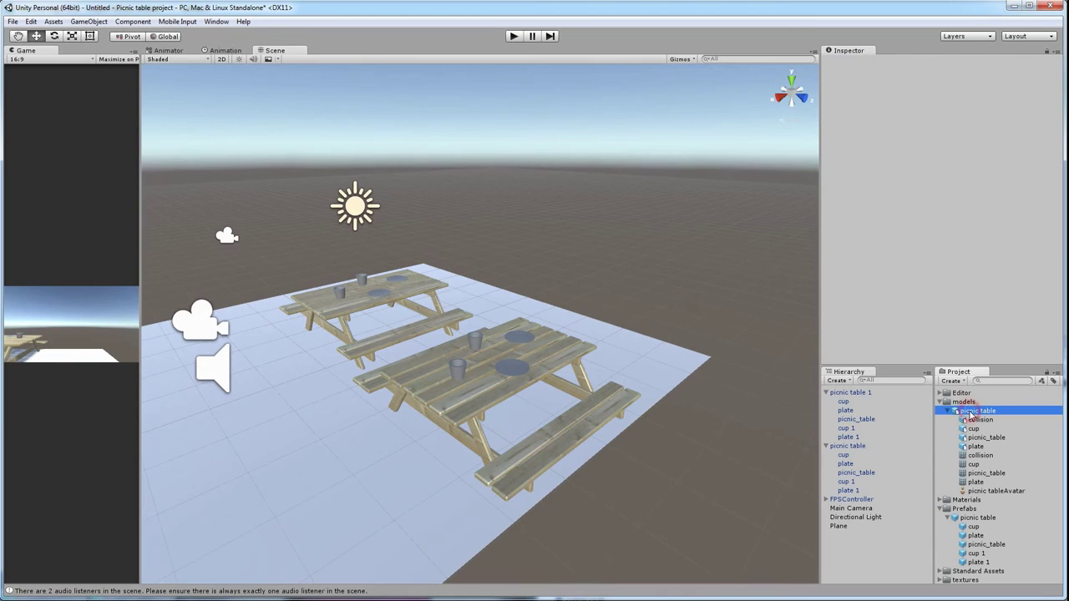
pyautogui.moveTo(985, 482); pyautogui.dragTo(425, 486)
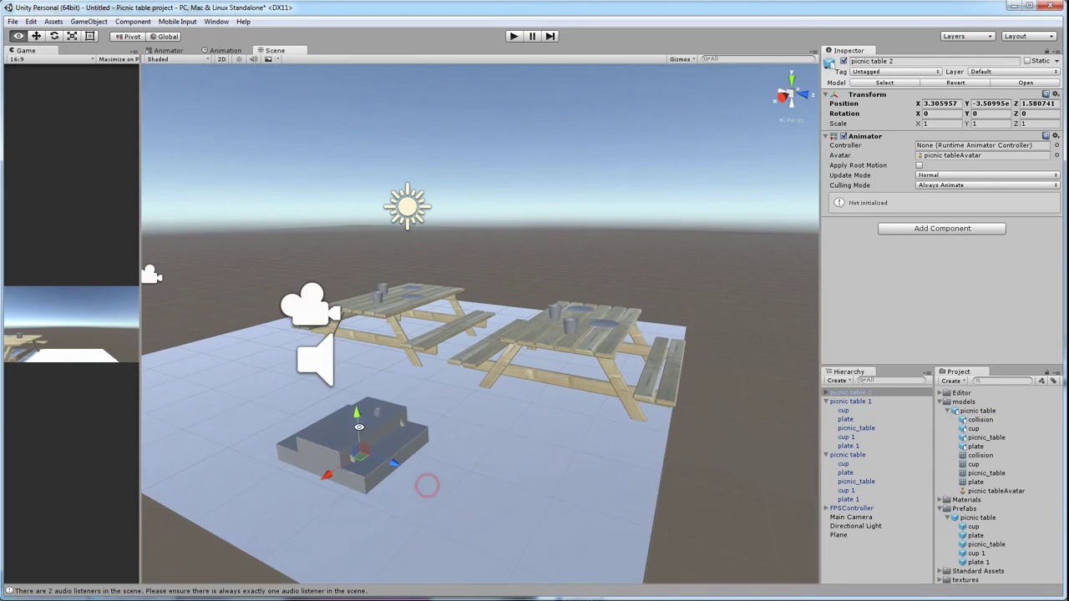
pyautogui.click(827, 393)
pyautogui.click(850, 401)
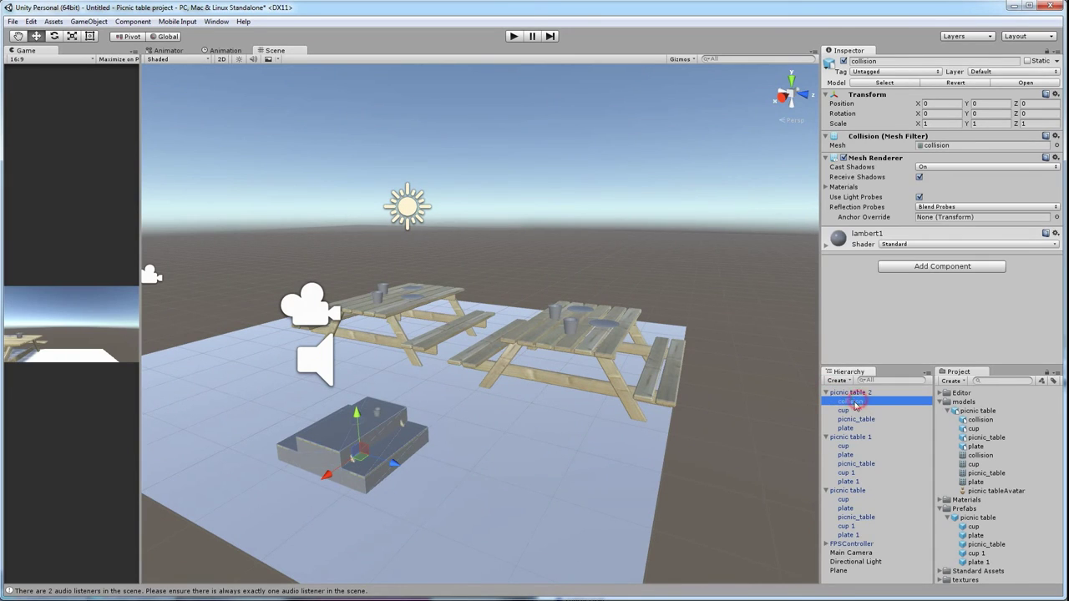
# Step: Delete the collision child from picnic table 2, accepting the loss of the prefab connection, and inspect the collision mesh asset in the models folder
pyautogui.press('Delete')
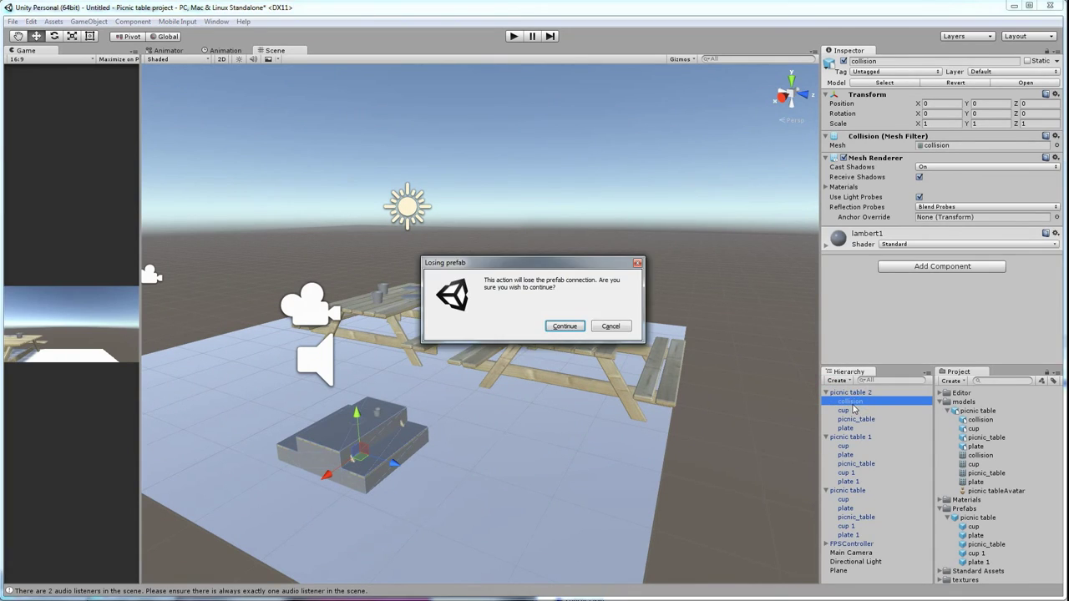
pyautogui.click(565, 326)
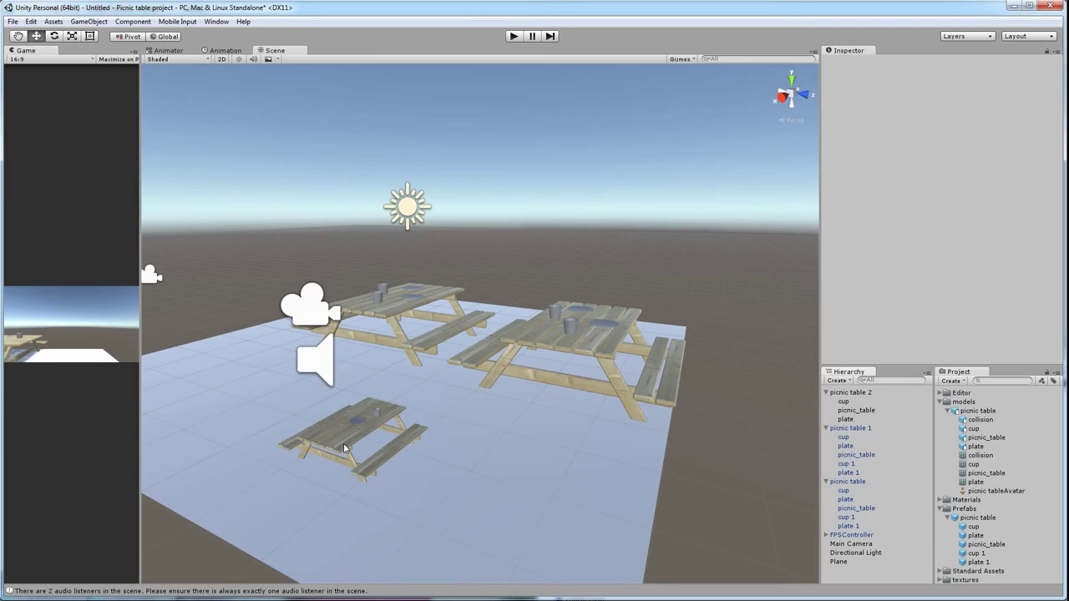
pyautogui.click(981, 456)
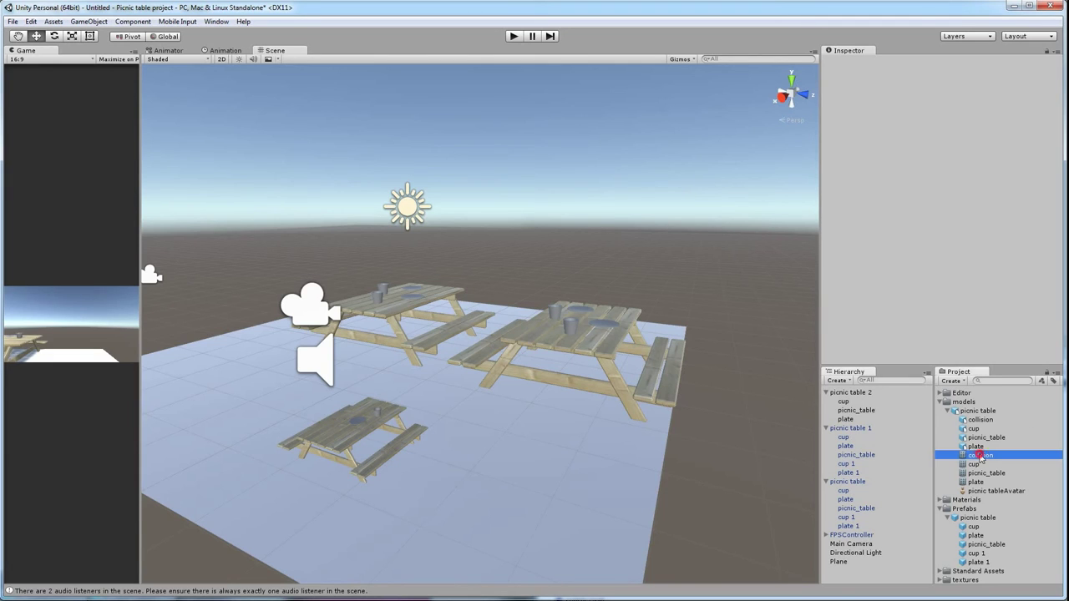
pyautogui.click(976, 420)
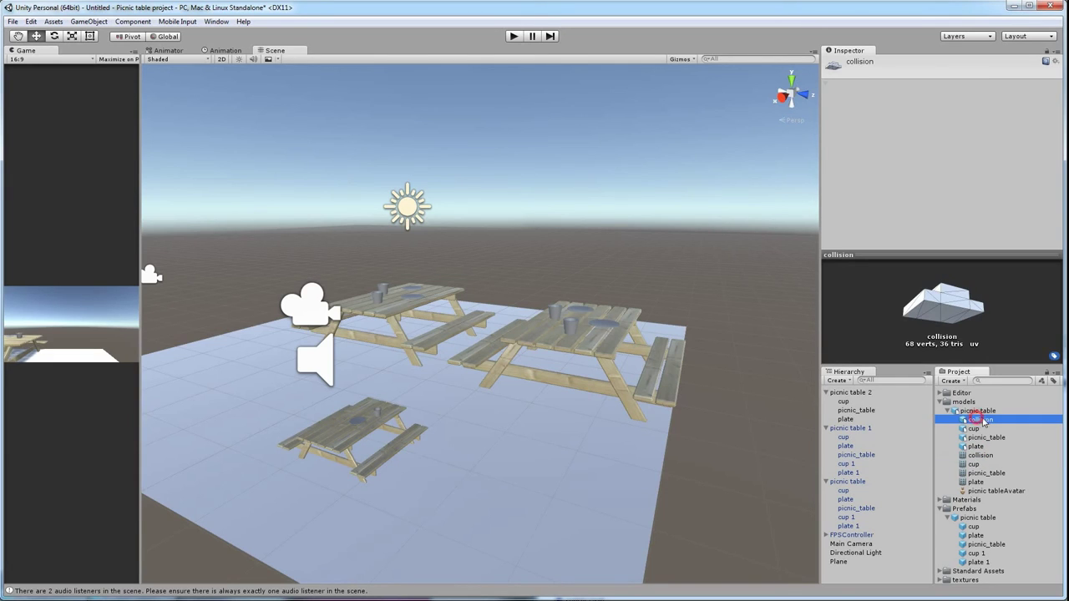
pyautogui.click(978, 455)
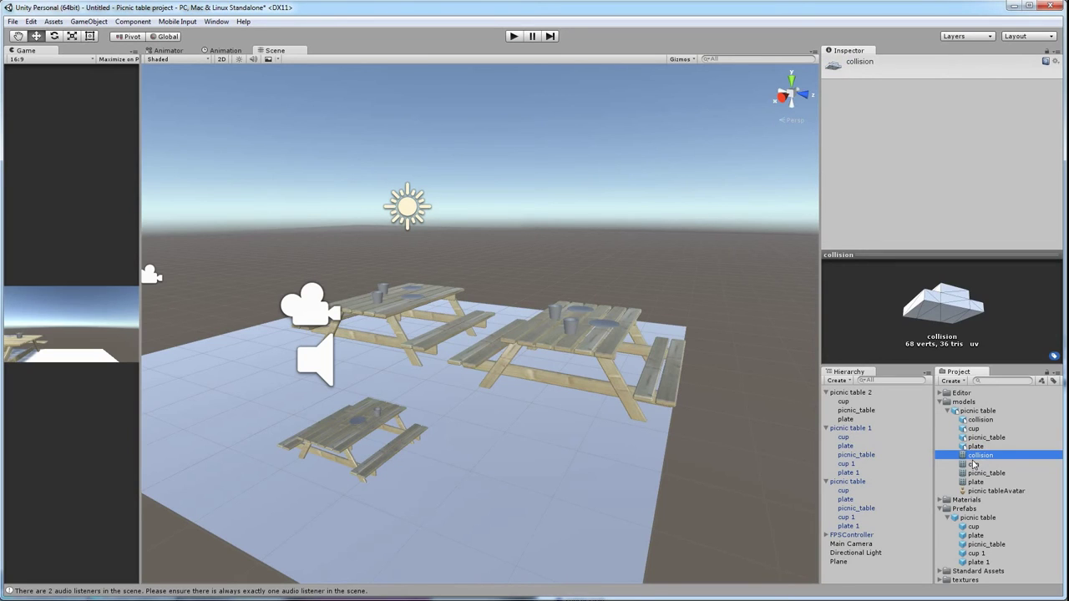
# Step: Delete the whole picnic table 2 object from the scene
pyautogui.click(334, 449)
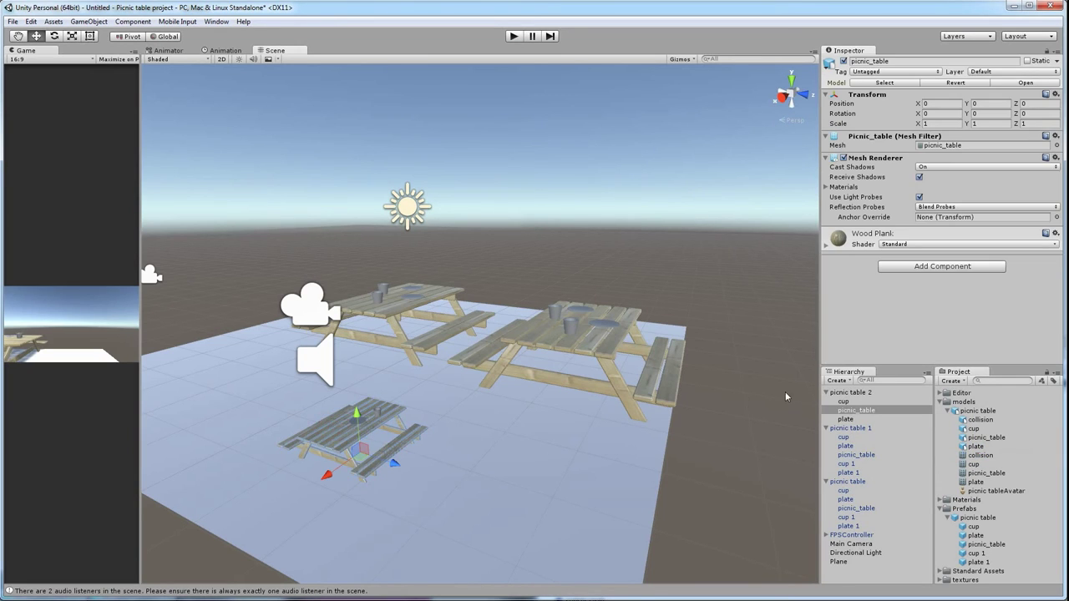
pyautogui.click(852, 393)
pyautogui.press('Delete')
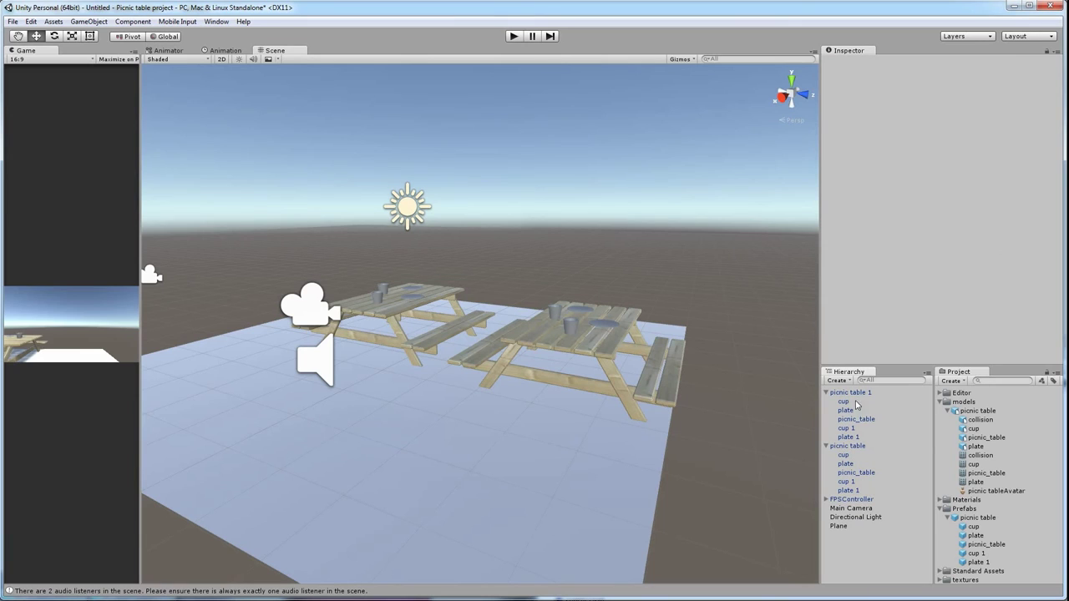
# Step: Add a Mesh Collider to picnic table 1 and assign the picnic table model's collision mesh to it
pyautogui.click(851, 393)
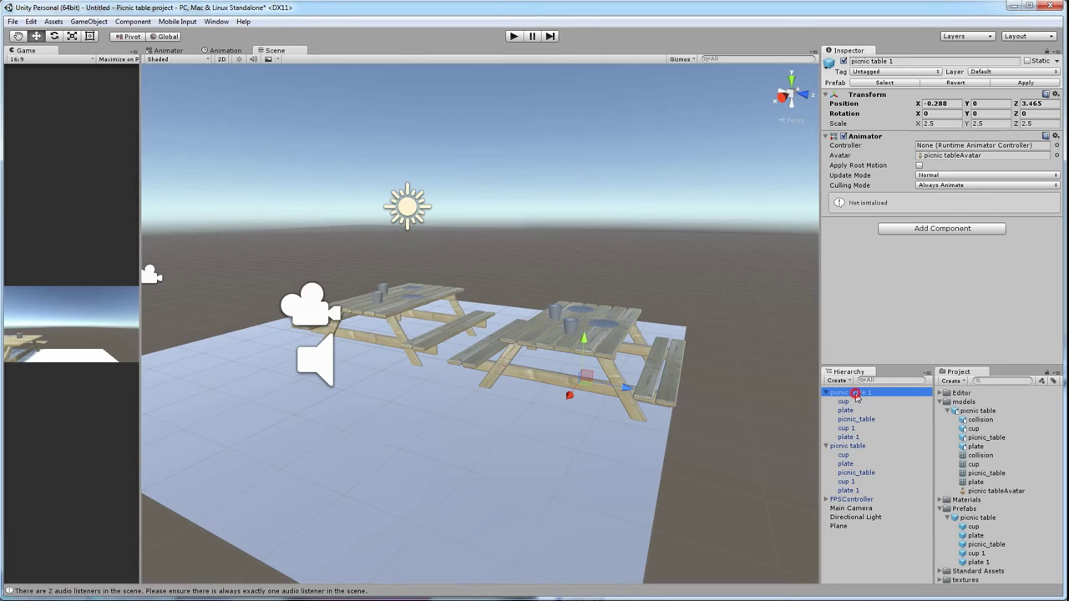
pyautogui.click(908, 228)
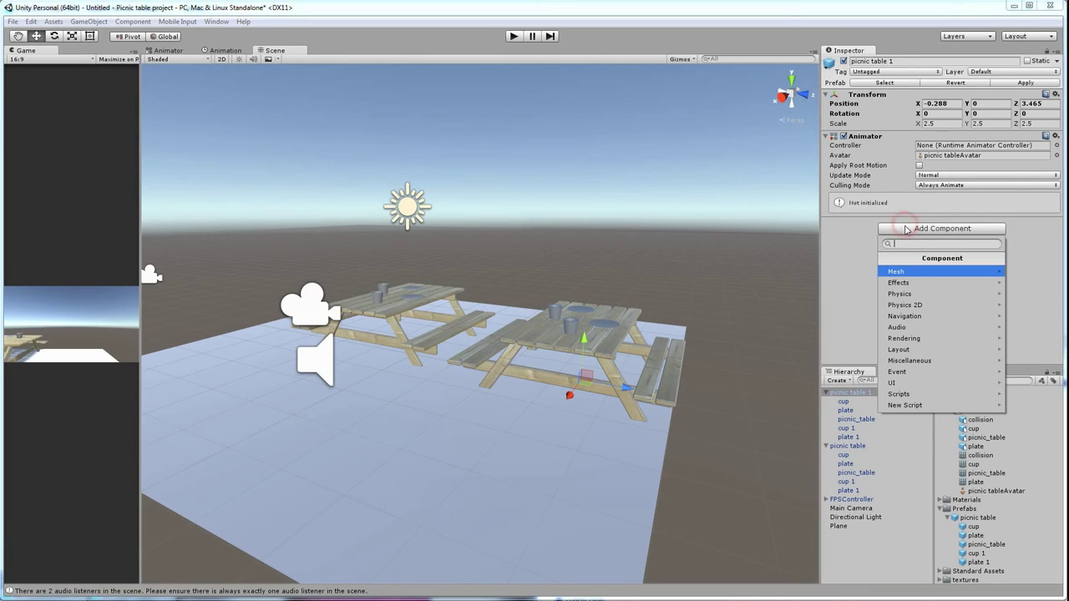
pyautogui.click(910, 295)
pyautogui.click(912, 328)
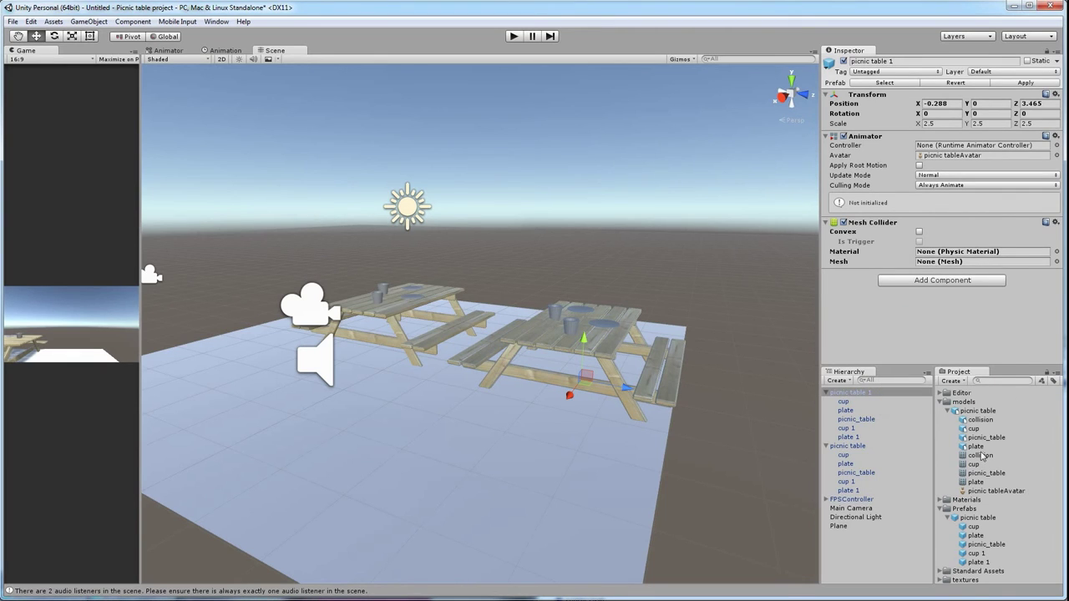
pyautogui.moveTo(977, 458); pyautogui.dragTo(958, 264)
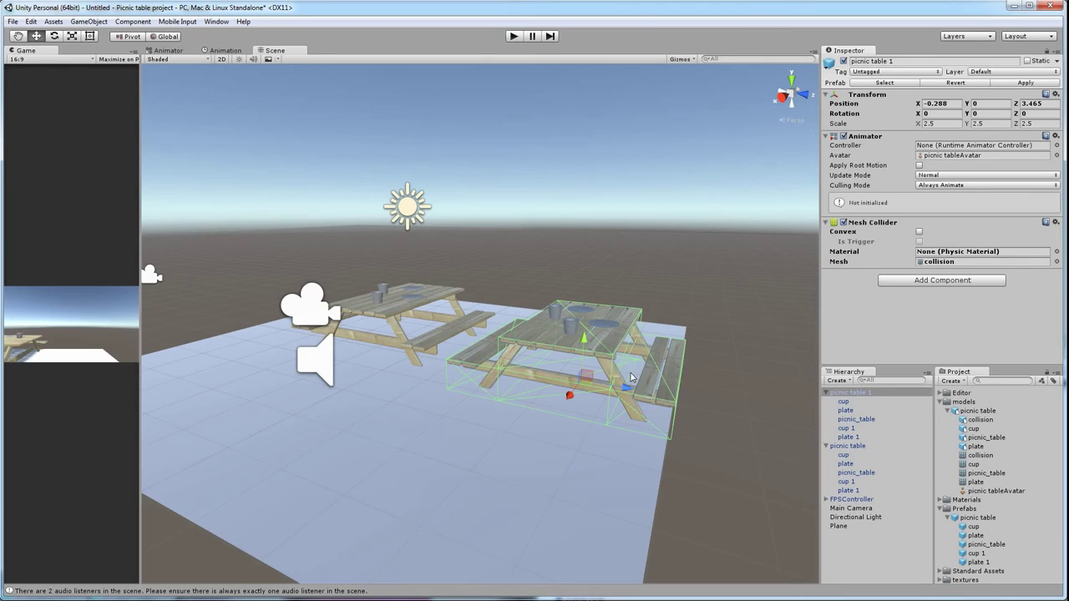
# Step: Examine how the collider wireframe fits around picnic table 1 and compare its Mesh Collider with the other table's
pyautogui.keyDown('alt'); pyautogui.moveTo(636, 320); pyautogui.dragTo(530, 323); pyautogui.keyUp('alt')
pyautogui.keyDown('alt'); pyautogui.moveTo(600, 374); pyautogui.dragTo(516, 412); pyautogui.keyUp('alt')
pyautogui.keyDown('alt'); pyautogui.moveTo(516, 412); pyautogui.dragTo(718, 438, button='right'); pyautogui.keyUp('alt')
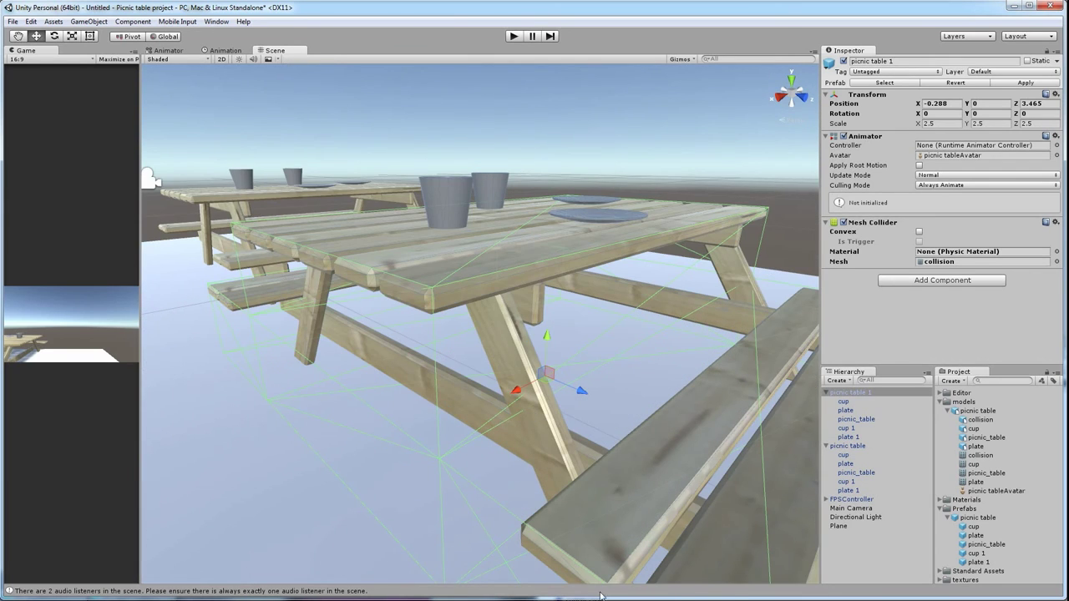
pyautogui.scroll(-5, 511, 252)
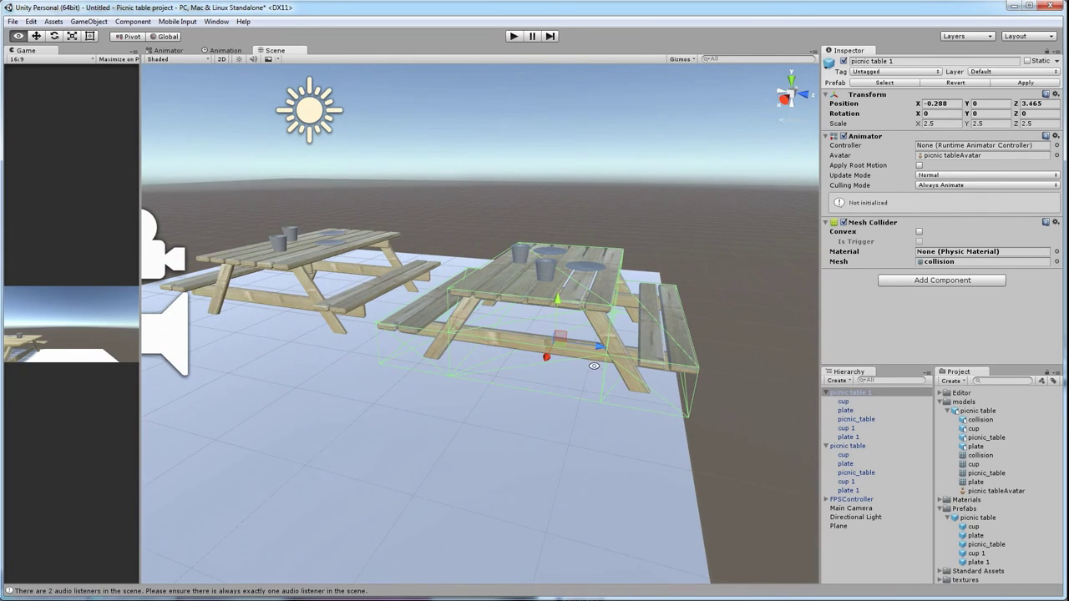
pyautogui.keyDown('alt'); pyautogui.moveTo(551, 402); pyautogui.dragTo(648, 319); pyautogui.keyUp('alt')
pyautogui.keyDown('alt'); pyautogui.moveTo(622, 361); pyautogui.dragTo(815, 400); pyautogui.keyUp('alt')
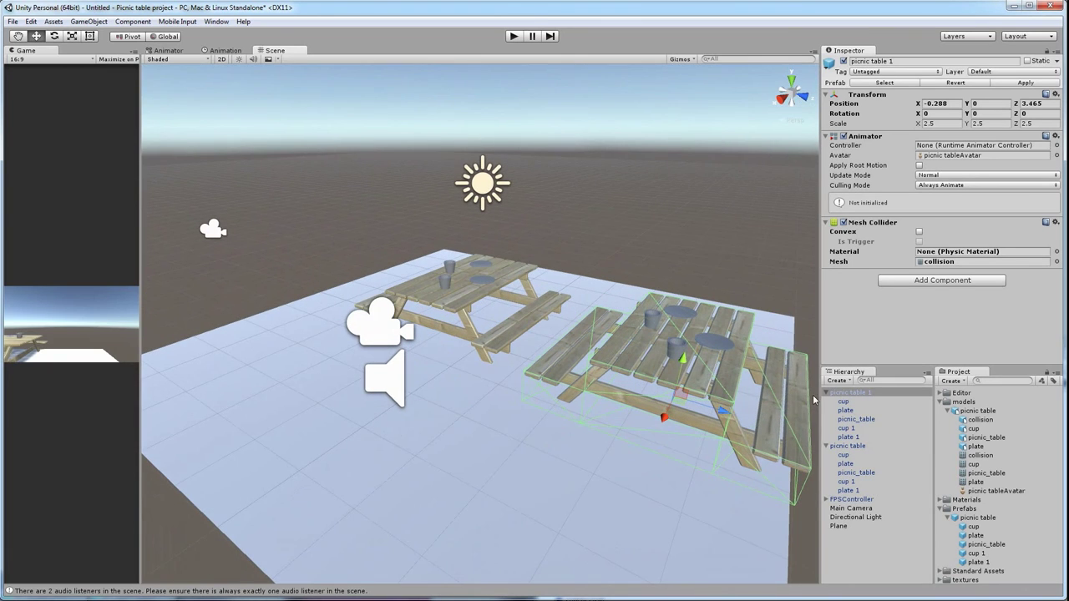
pyautogui.click(461, 296)
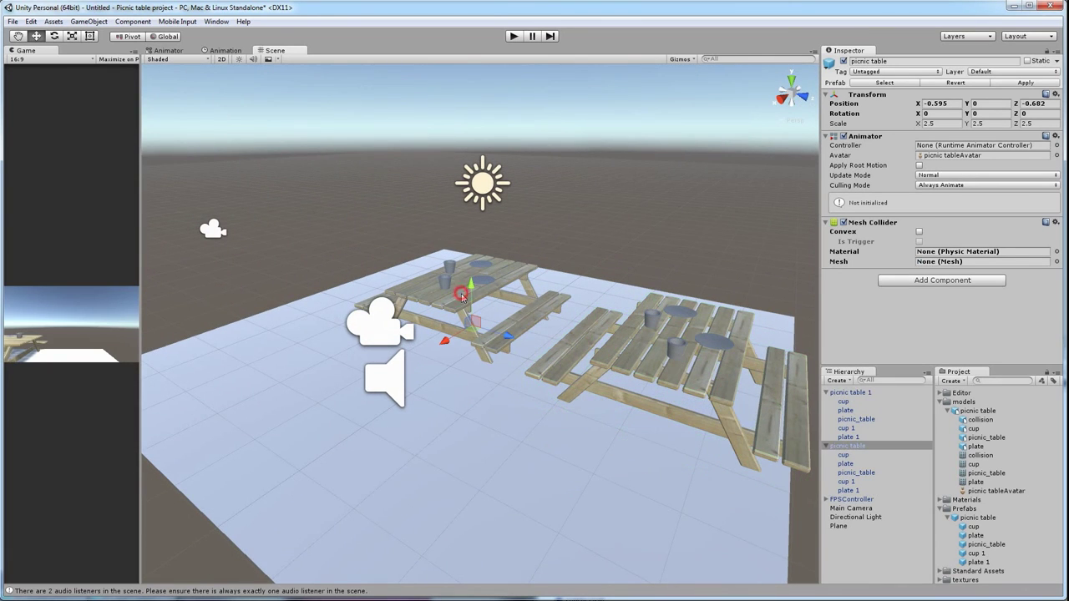
pyautogui.click(642, 345)
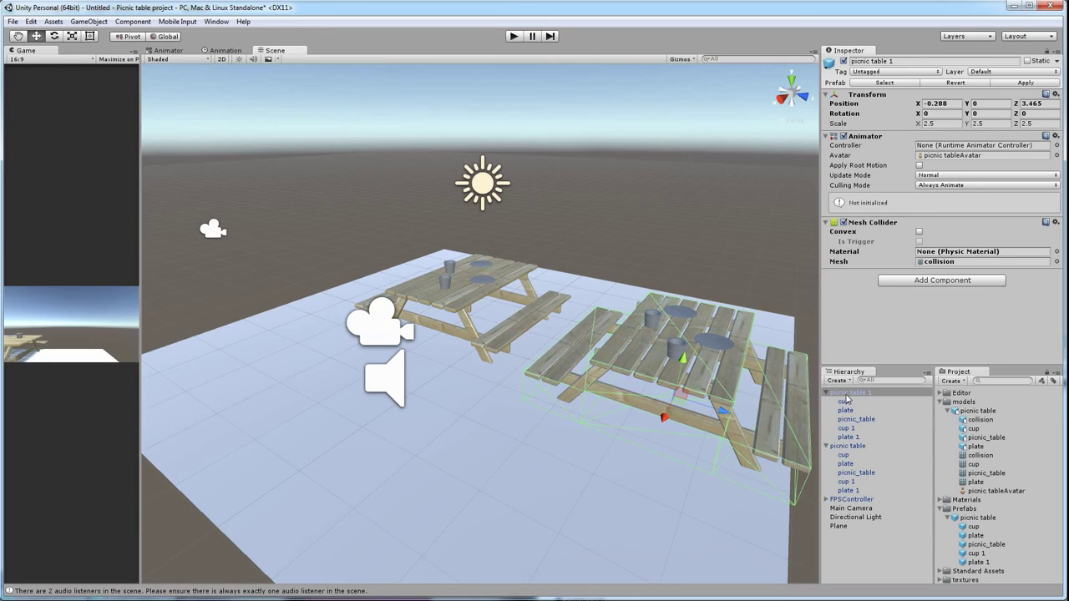
# Step: Apply picnic table 1's changes to the prefab and check the Mesh Collider components on both tables
pyautogui.click(1025, 84)
pyautogui.click(455, 306)
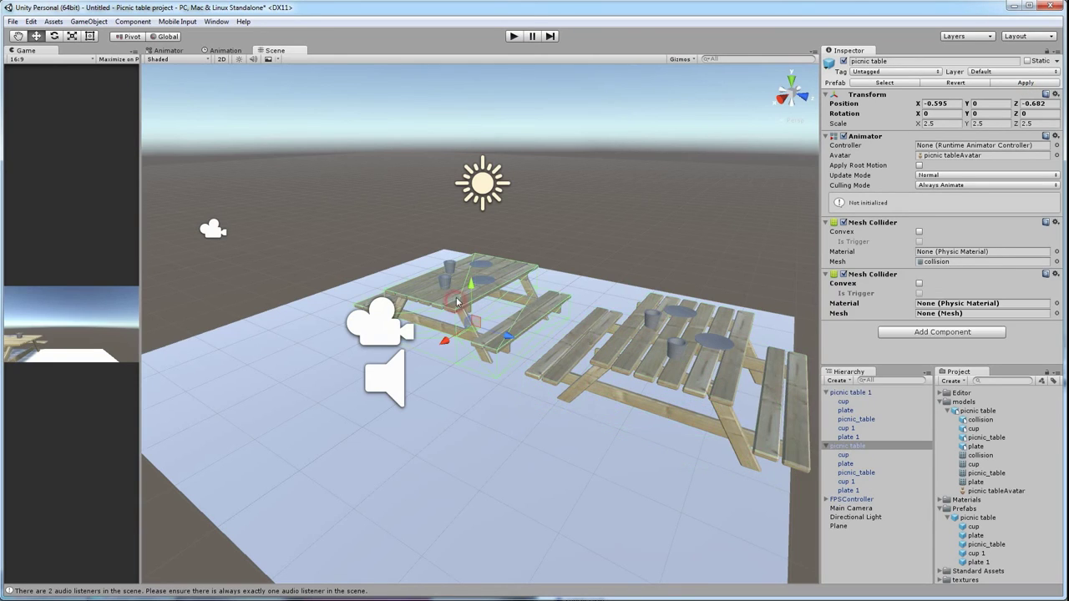
pyautogui.click(650, 333)
pyautogui.click(478, 305)
pyautogui.scroll(1, 487, 438)
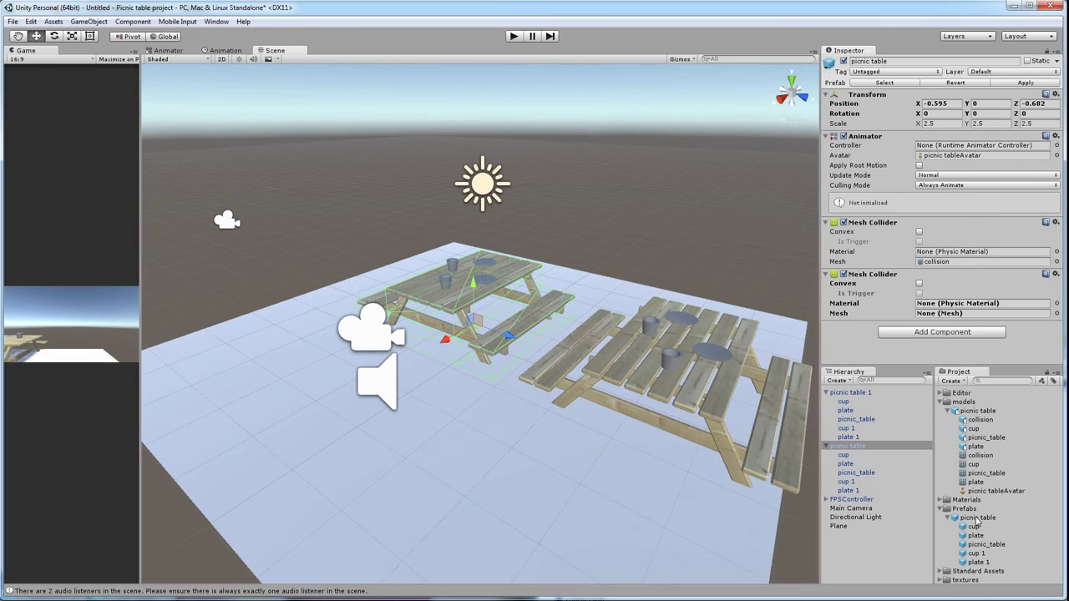
# Step: Run the scene with an enlarged Game view and move the character around and onto the picnic tables to test collisions
pyautogui.moveTo(468, 451)
pyautogui.keyDown('alt'); pyautogui.mouseDown()
pyautogui.moveTo(632, 472)
pyautogui.moveTo(609, 457)
pyautogui.moveTo(480, 467)
pyautogui.mouseUp(); pyautogui.keyUp('alt')
pyautogui.click(514, 36)
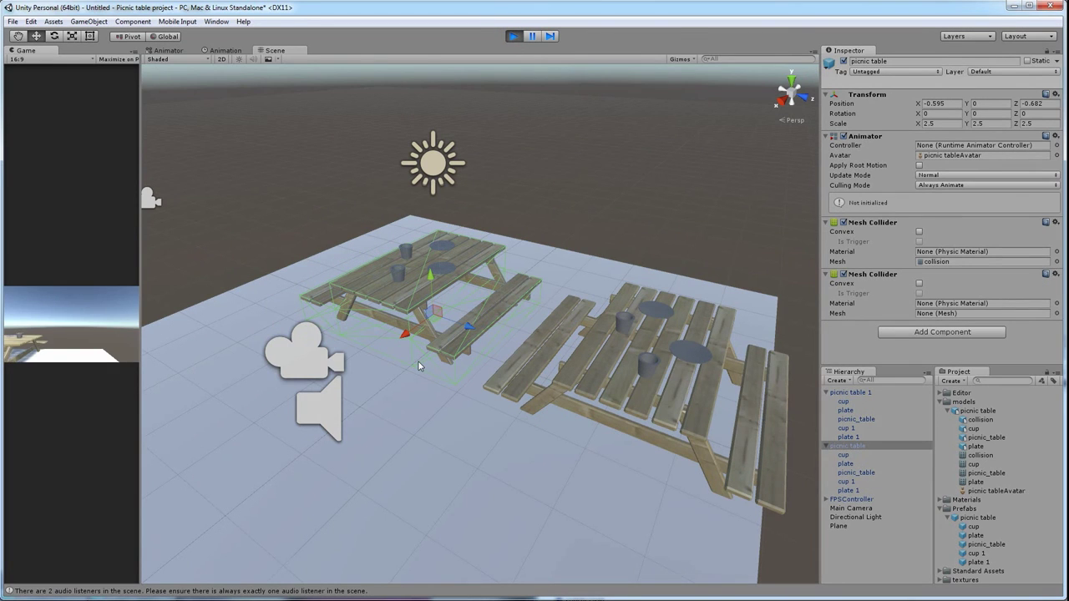
pyautogui.moveTo(139, 259); pyautogui.dragTo(685, 276)
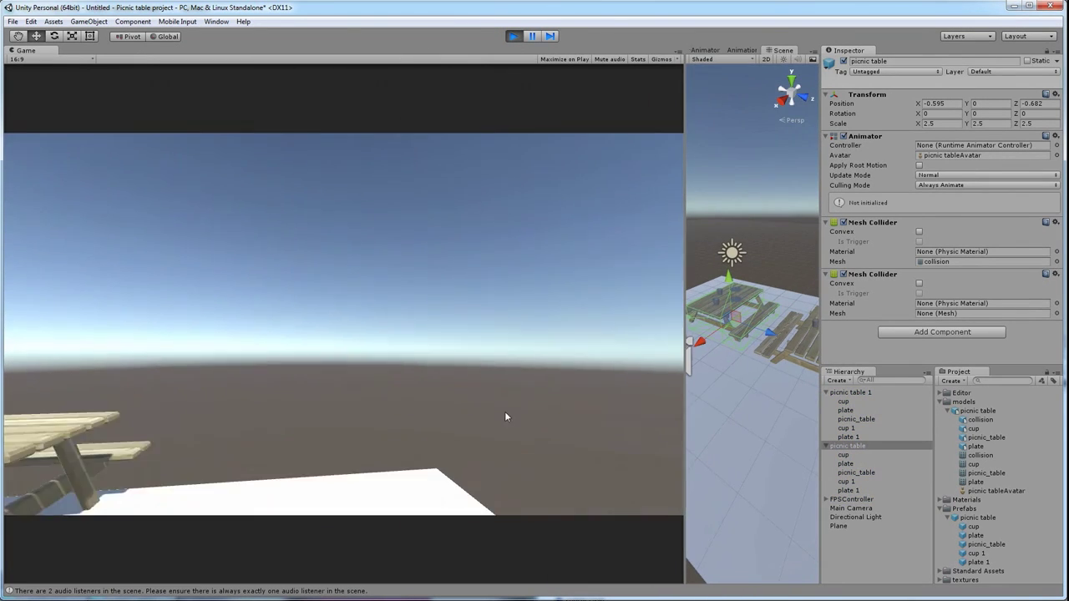
pyautogui.press('w')
pyautogui.press('d')
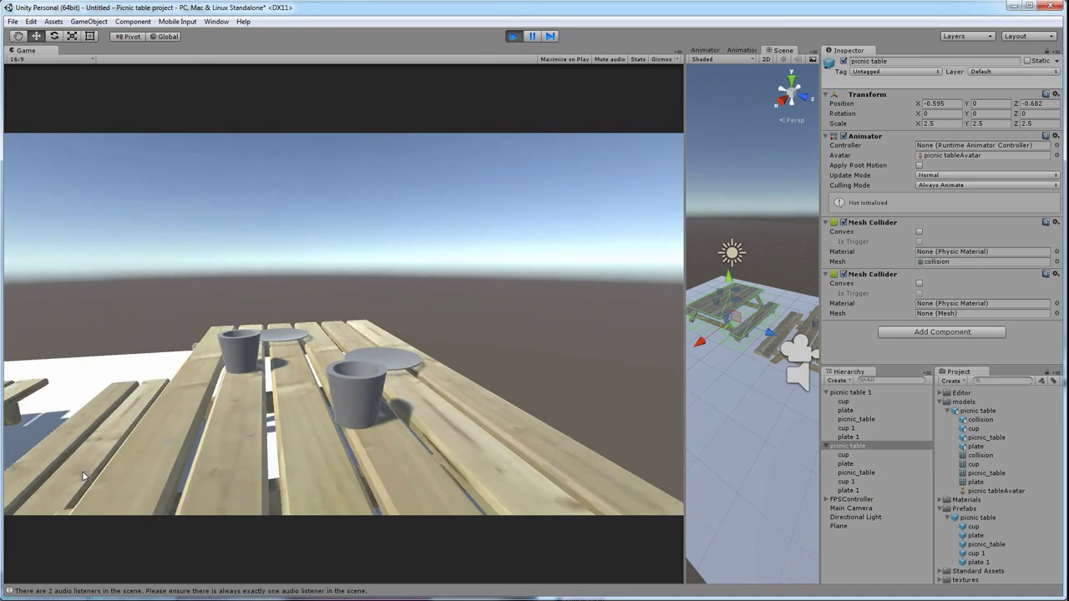
pyautogui.press('space')
pyautogui.press('w')
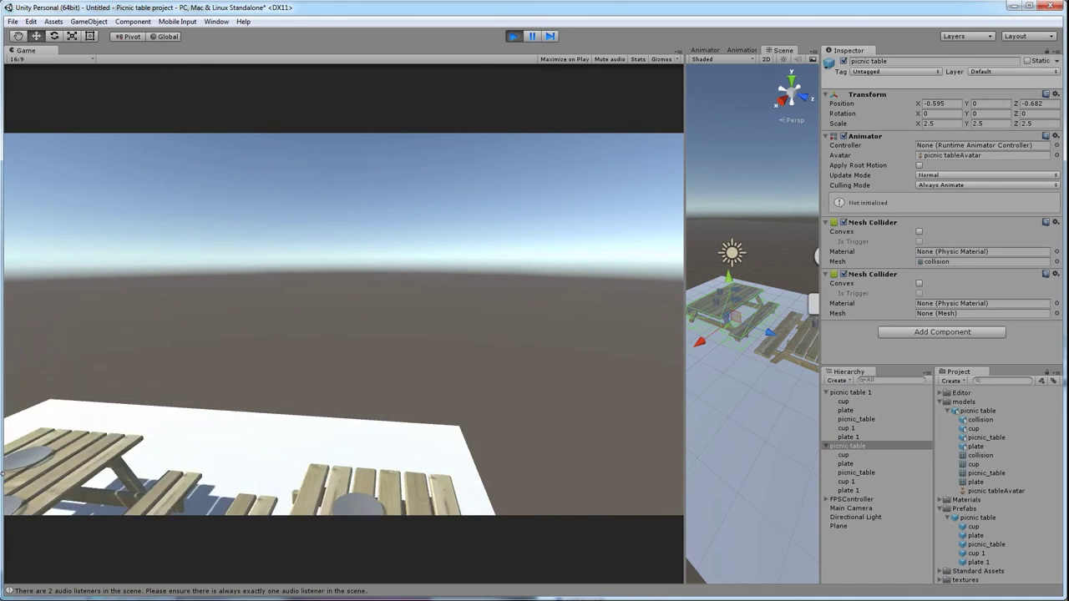
pyautogui.press('w')
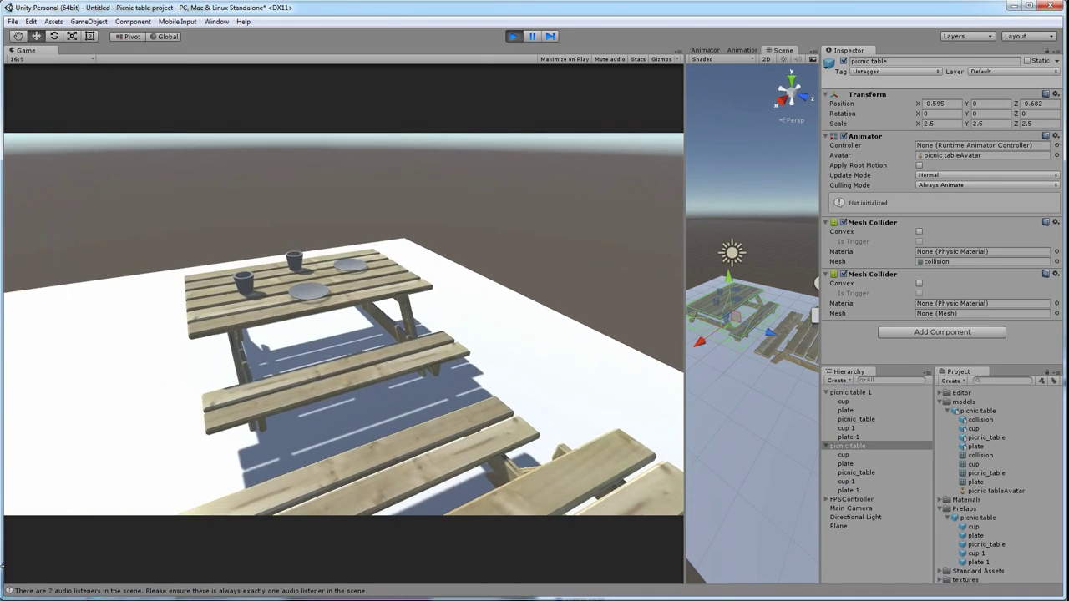
pyautogui.press('s')
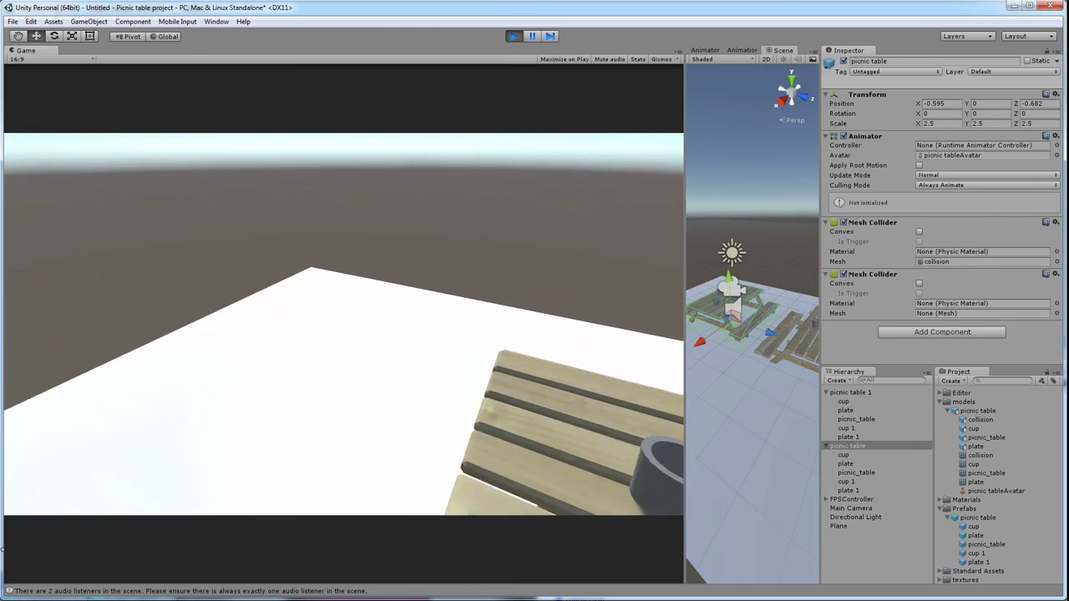
pyautogui.press('w')
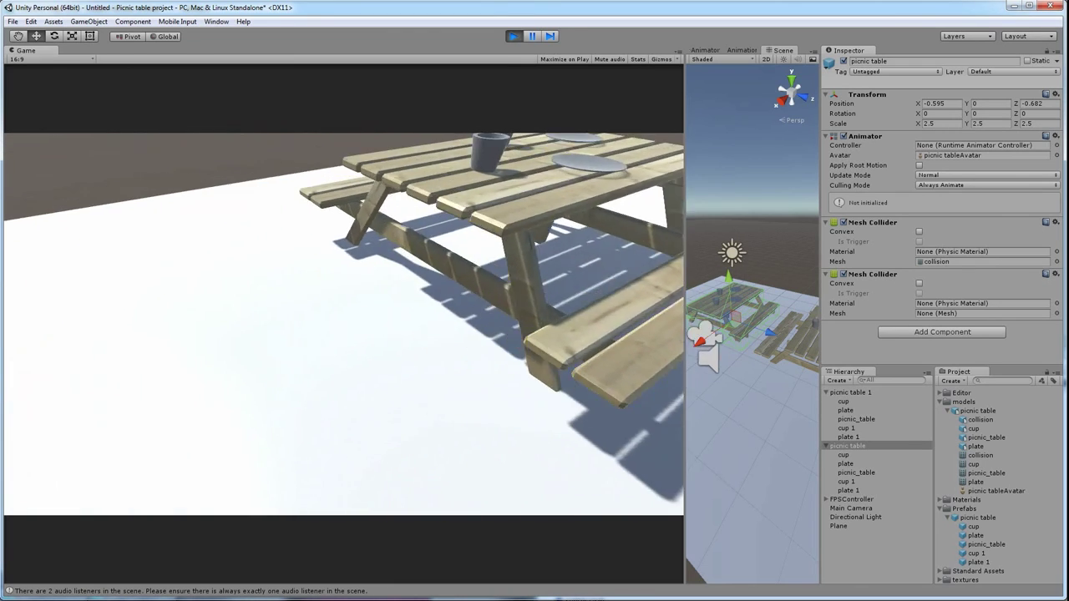
pyautogui.press('s')
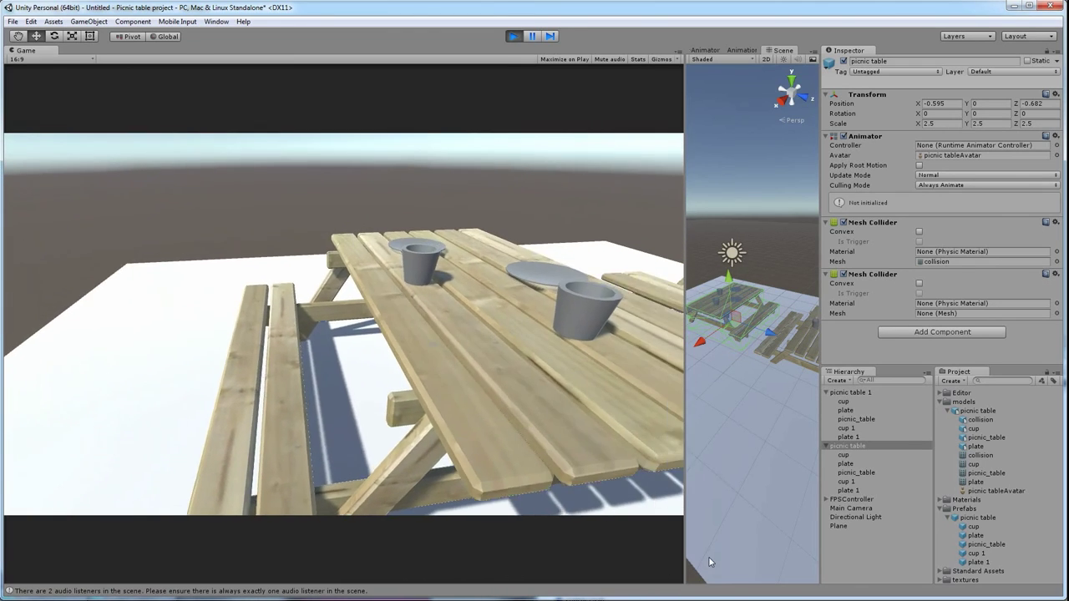
# Step: Test the collision mesh further by jumping onto the benches and tabletops and walking against both tables from several sides
pyautogui.press('w')
pyautogui.press('space')
pyautogui.press('w')
pyautogui.press('space')
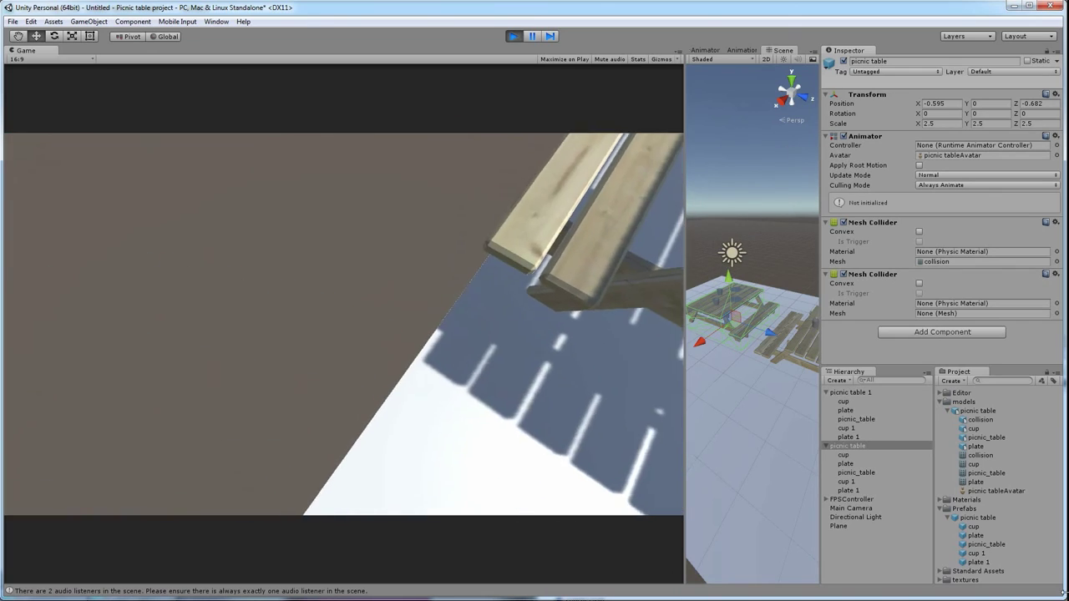
pyautogui.press('w')
pyautogui.press('space')
pyautogui.press('w')
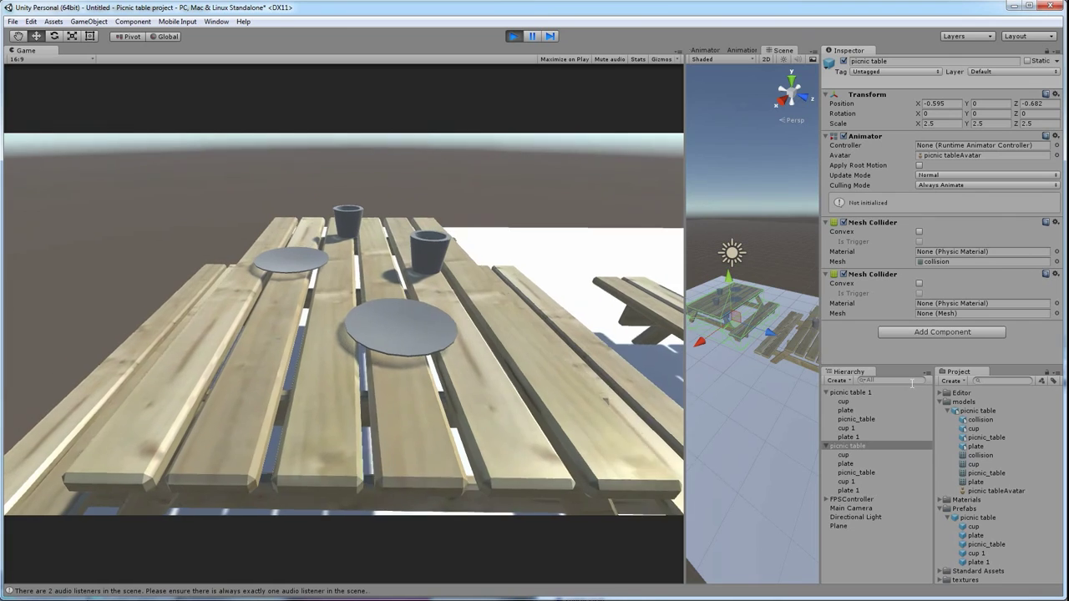
pyautogui.press('d')
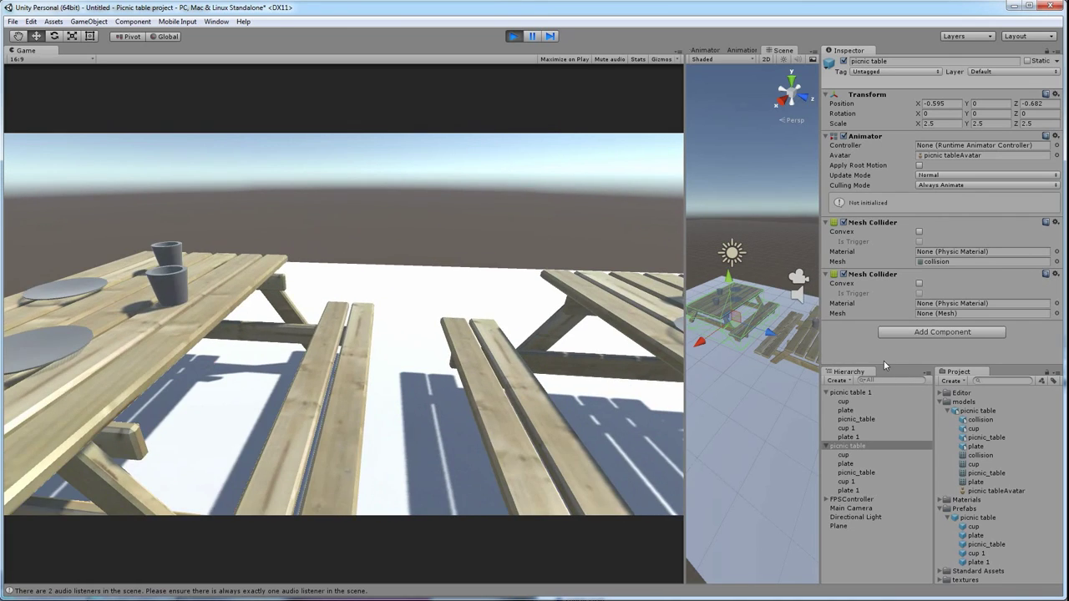
pyautogui.press('space')
pyautogui.press('a')
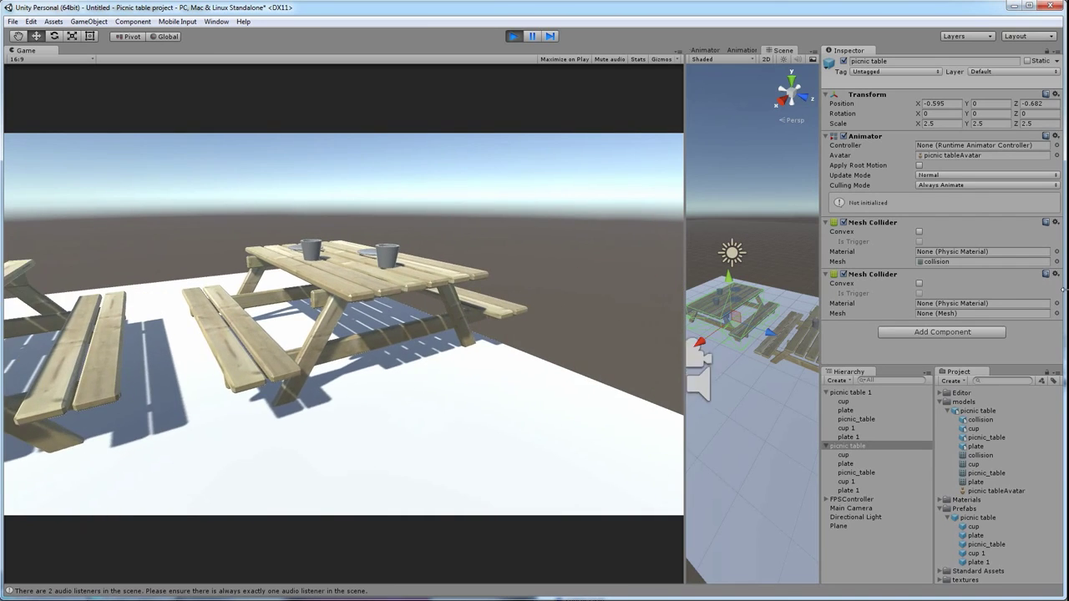
pyautogui.press('w')
pyautogui.press('s')
pyautogui.press('a')
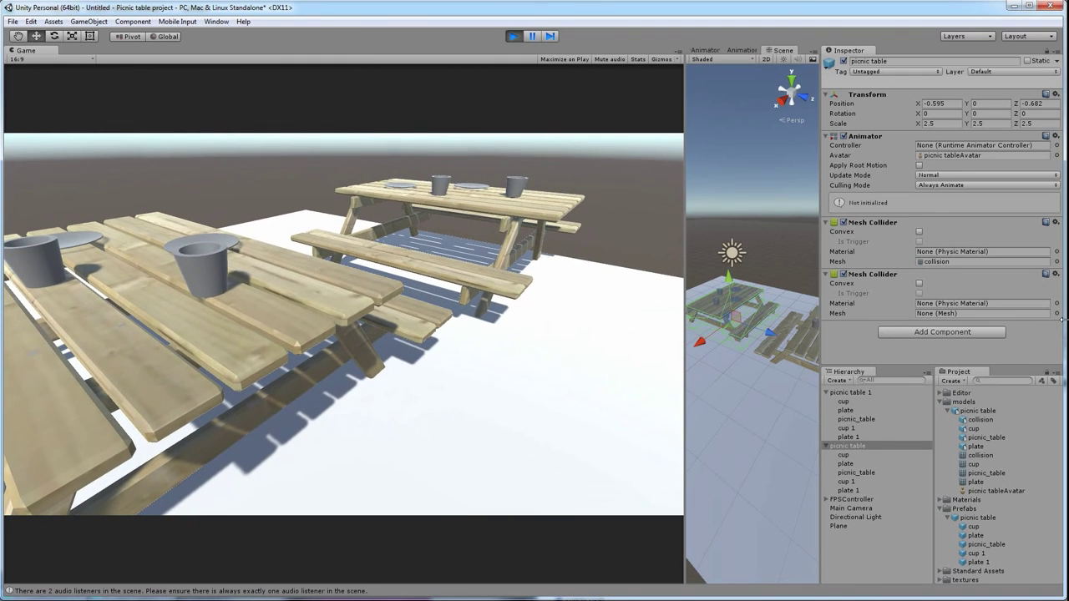
pyautogui.press('w')
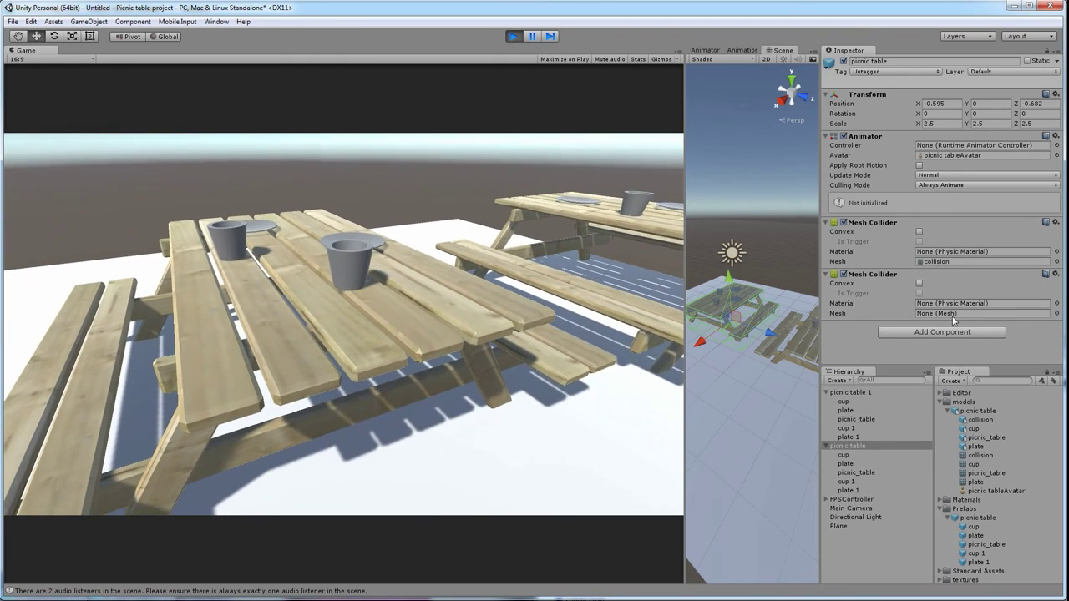
pyautogui.press('w')
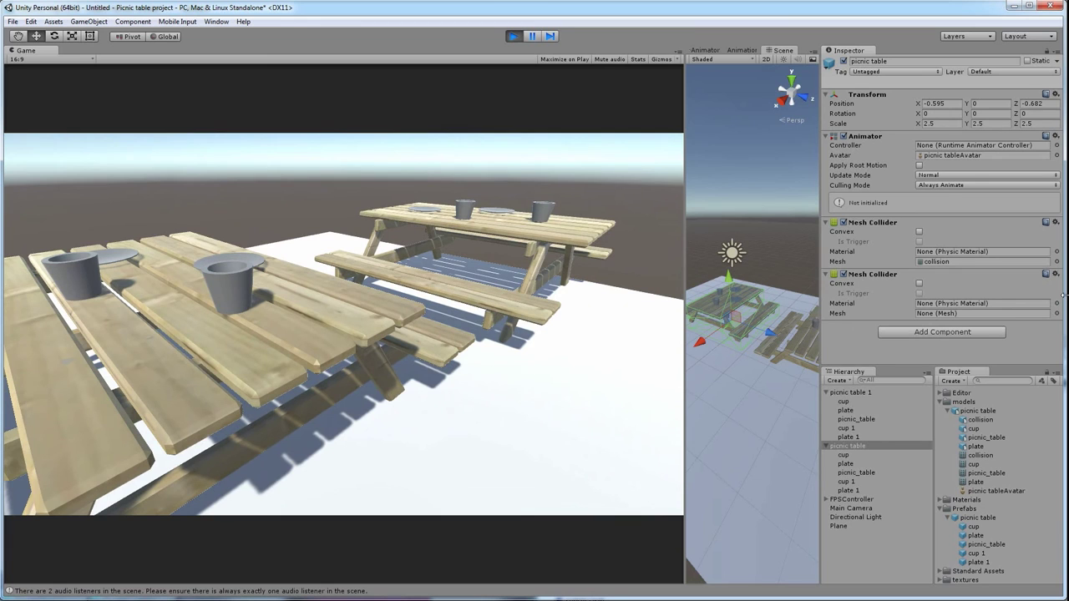
pyautogui.press('w')
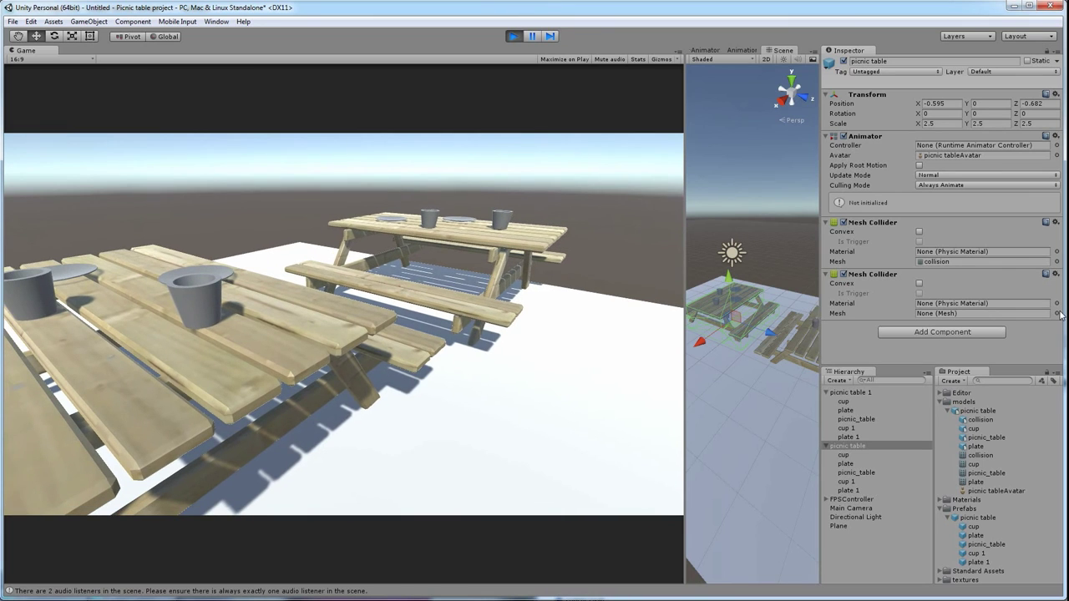
pyautogui.press('w')
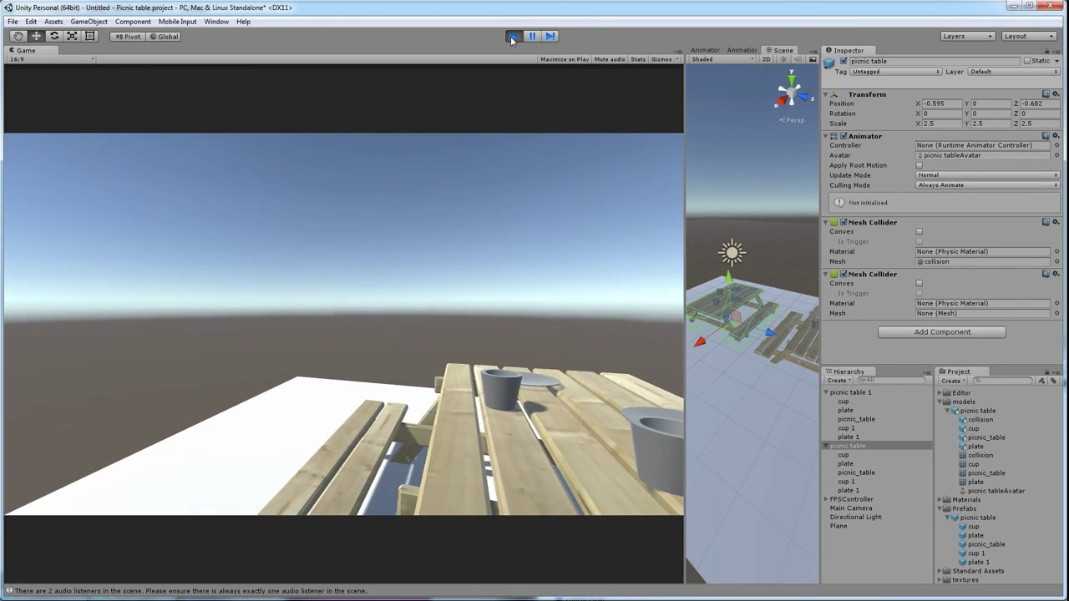
# Step: Stop the test run and enlarge the Scene view to show both picnic tables with their cups and plates
pyautogui.click(513, 36)
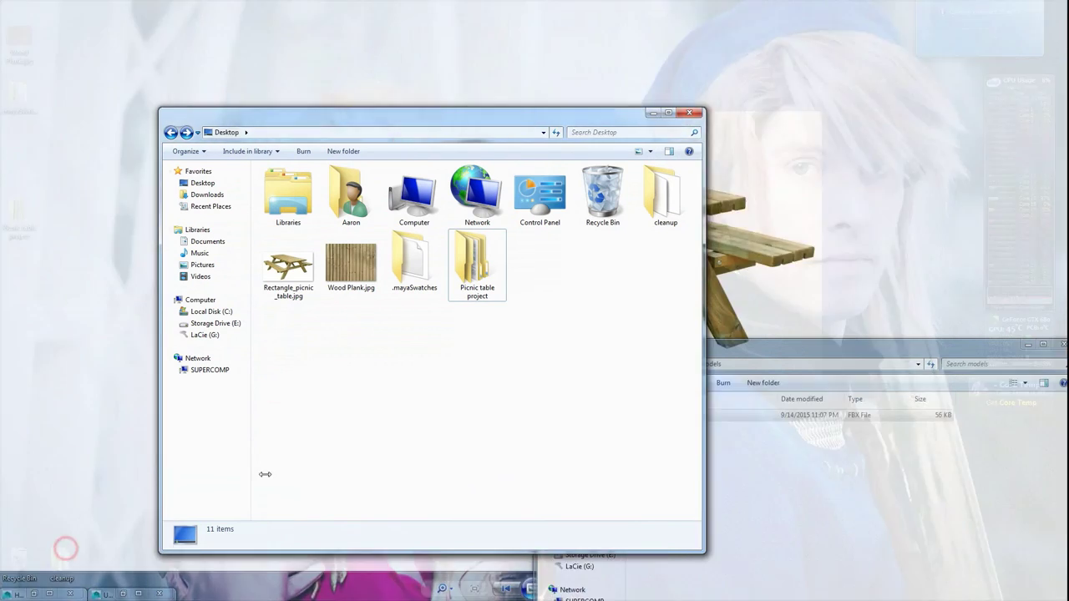
pyautogui.click(66, 549)
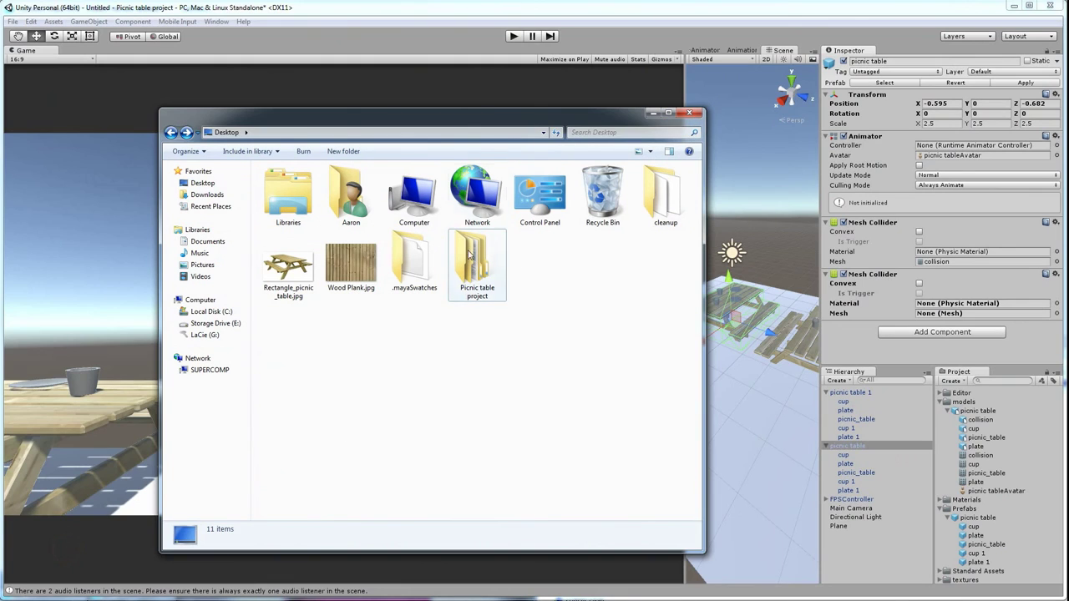
pyautogui.click(609, 11)
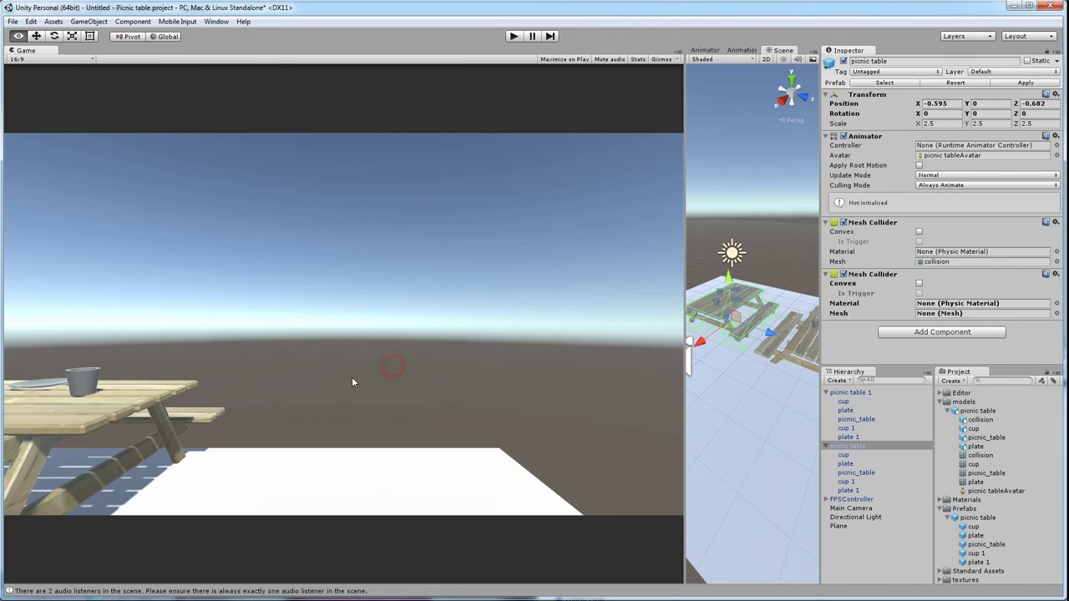
pyautogui.moveTo(684, 327); pyautogui.dragTo(61, 327)
pyautogui.keyDown('alt'); pyautogui.moveTo(305, 388); pyautogui.dragTo(349, 351); pyautogui.keyUp('alt')
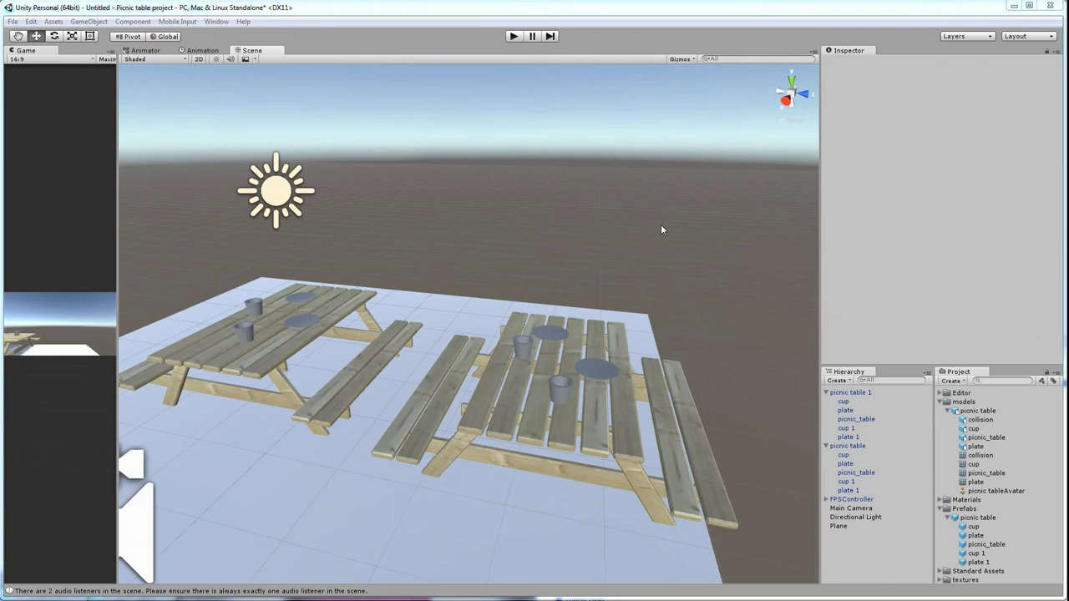
pyautogui.moveTo(568, 320)
pyautogui.keyDown('alt'); pyautogui.mouseDown()
pyautogui.moveTo(585, 346)
pyautogui.moveTo(548, 318)
pyautogui.mouseUp(); pyautogui.keyUp('alt')
pyautogui.keyDown('alt'); pyautogui.moveTo(502, 341); pyautogui.dragTo(511, 377); pyautogui.keyUp('alt')
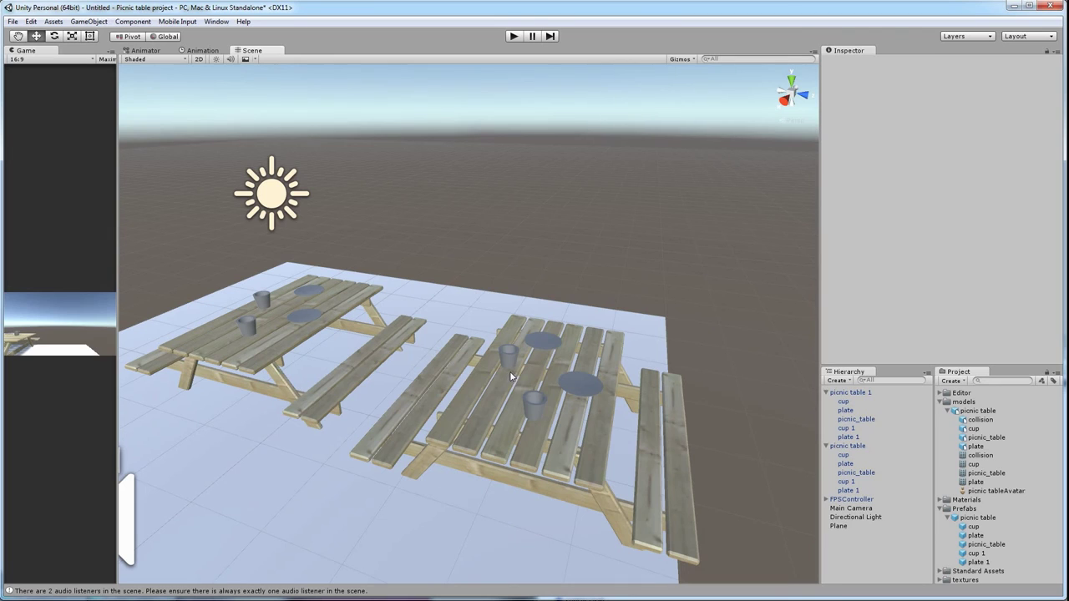
# Step: Add a Rigidbody component to the object named cup under picnic table 1 and run the scene briefly to test it
pyautogui.click(493, 388)
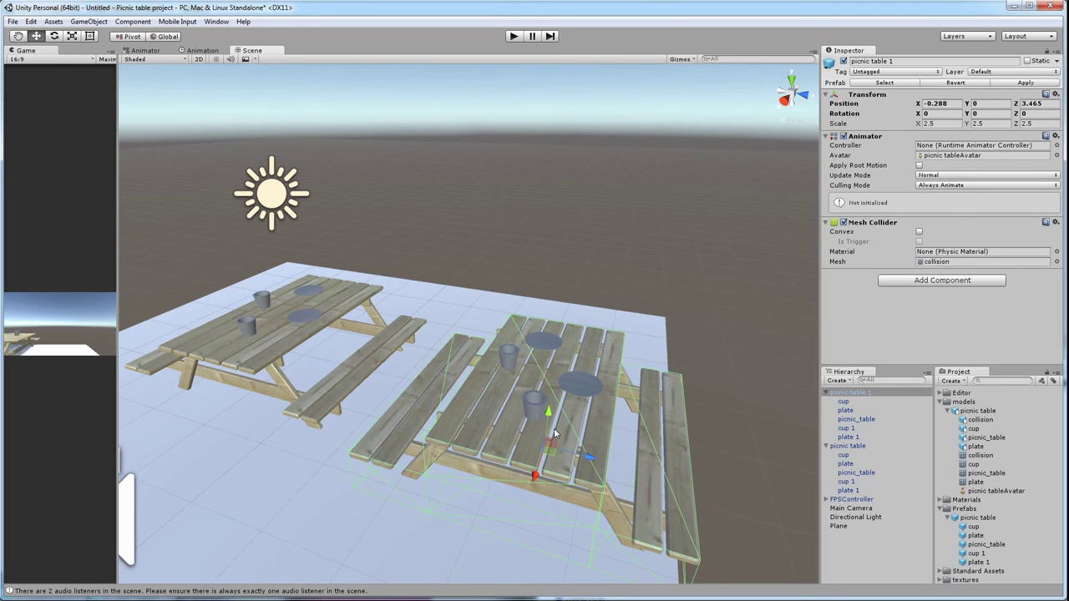
pyautogui.click(511, 360)
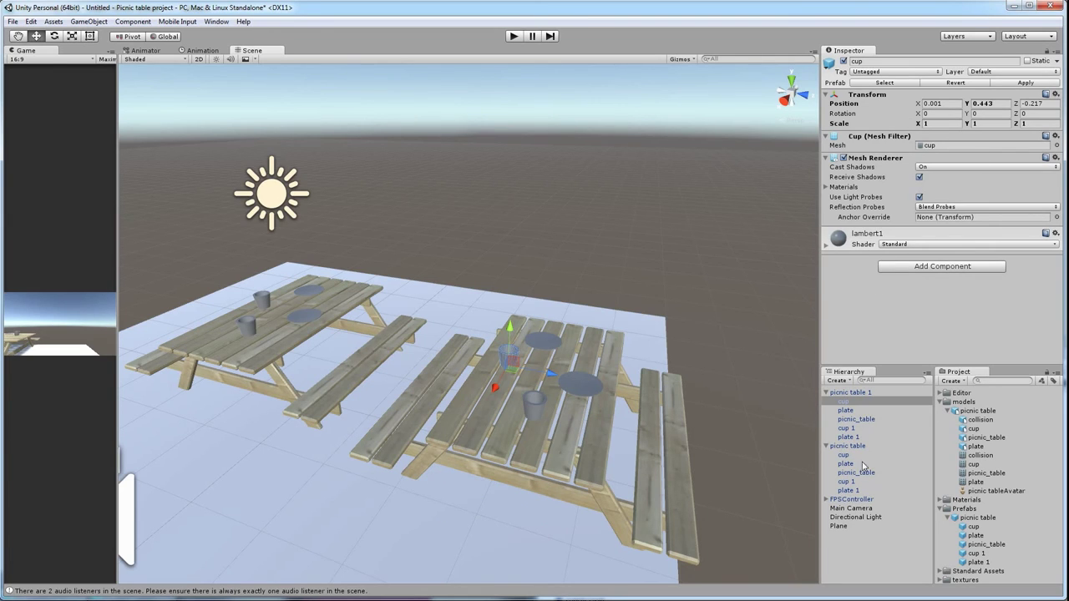
pyautogui.click(850, 392)
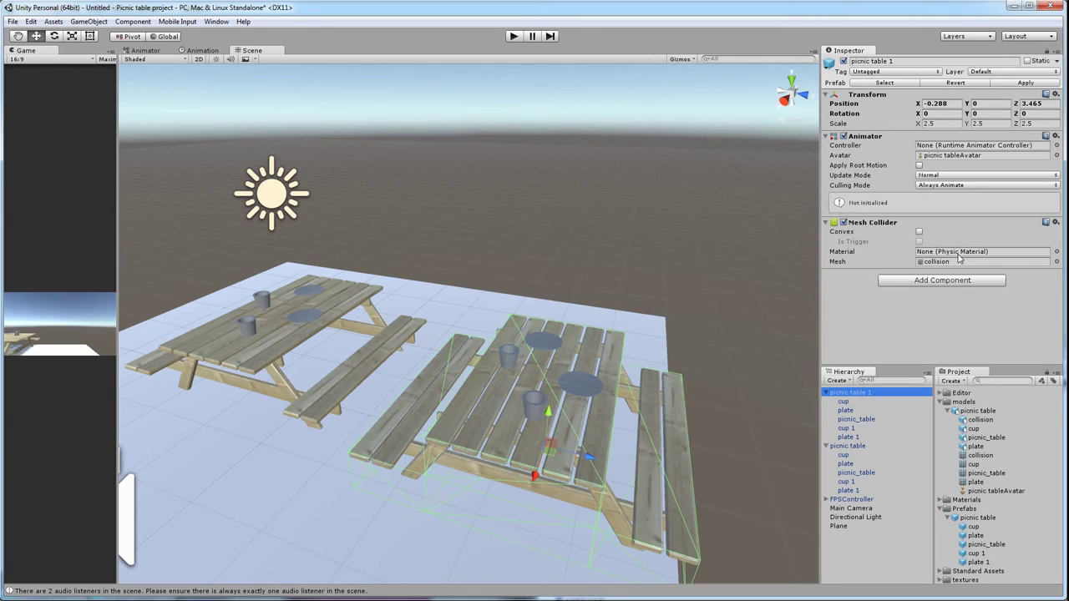
pyautogui.click(845, 401)
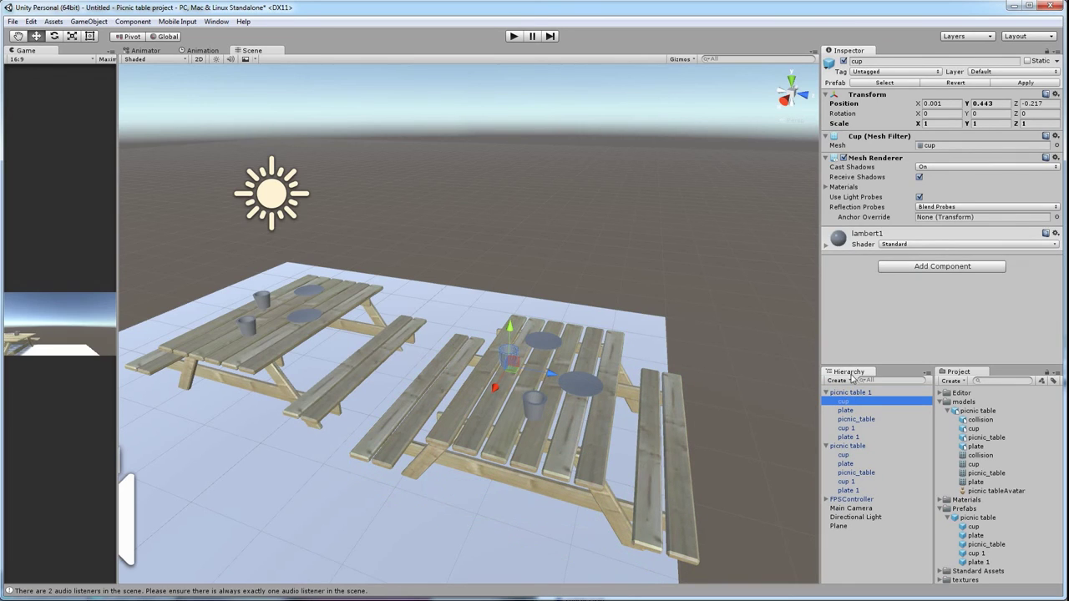
pyautogui.click(900, 267)
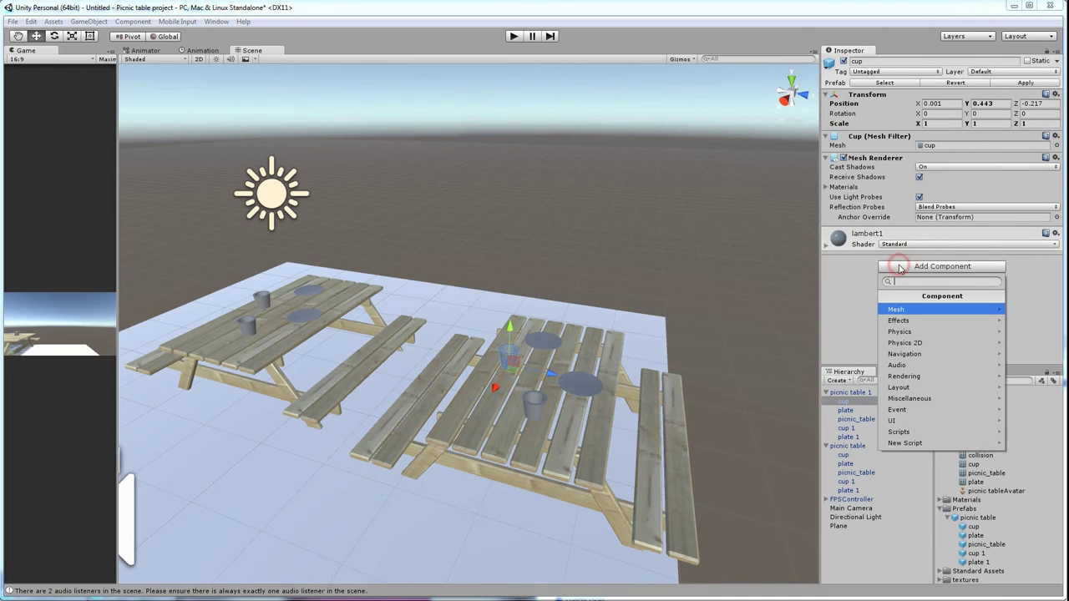
pyautogui.click(902, 332)
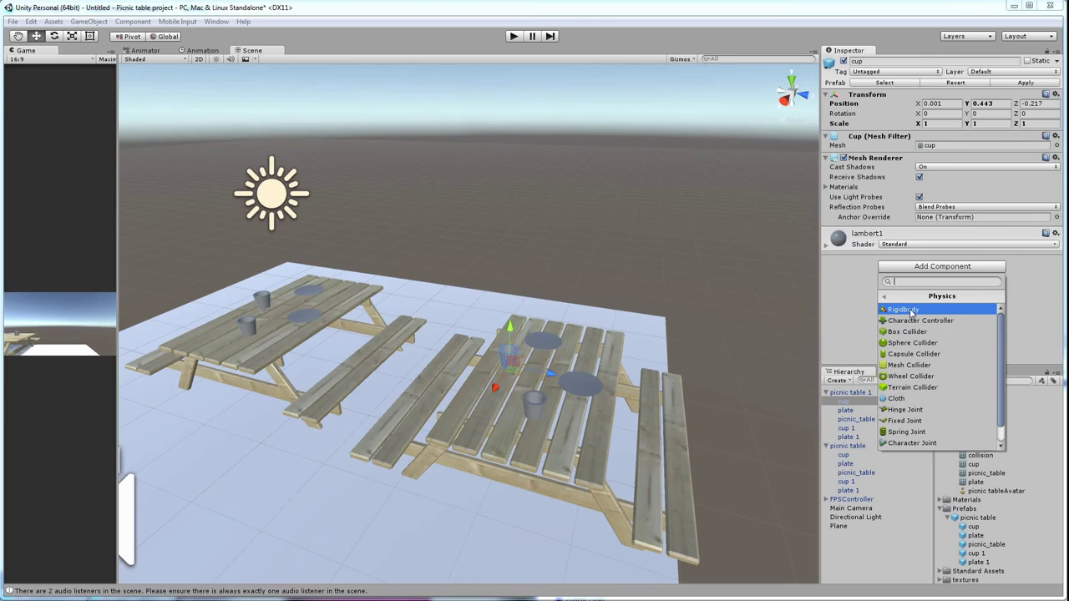
pyautogui.click(908, 310)
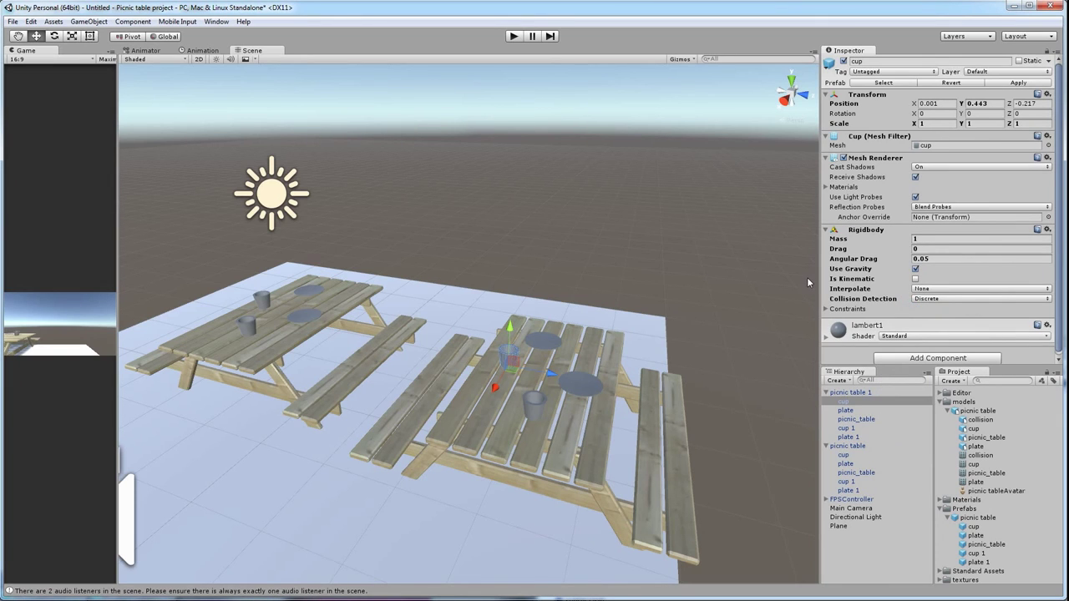
pyautogui.click(512, 37)
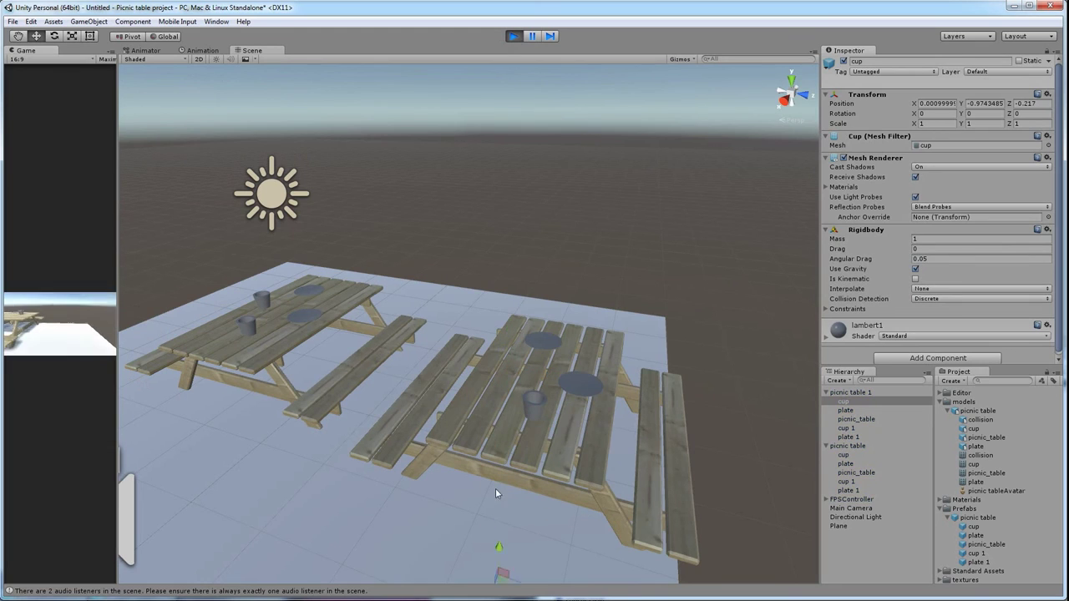
pyautogui.click(510, 36)
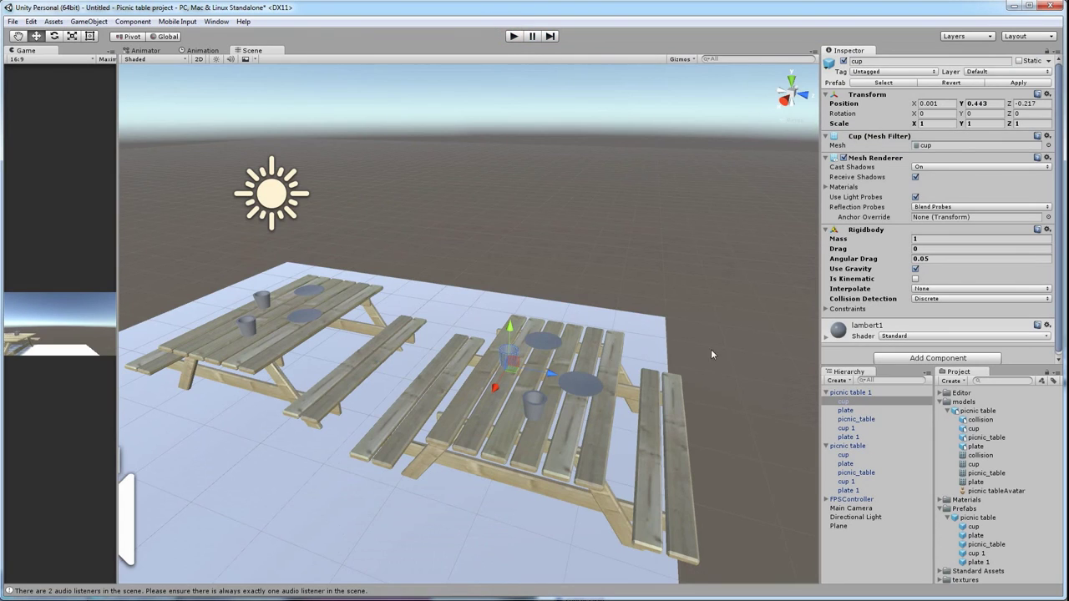
# Step: Add a Box Collider component to picnic table 1's cup
pyautogui.scroll(-1, 879, 283)
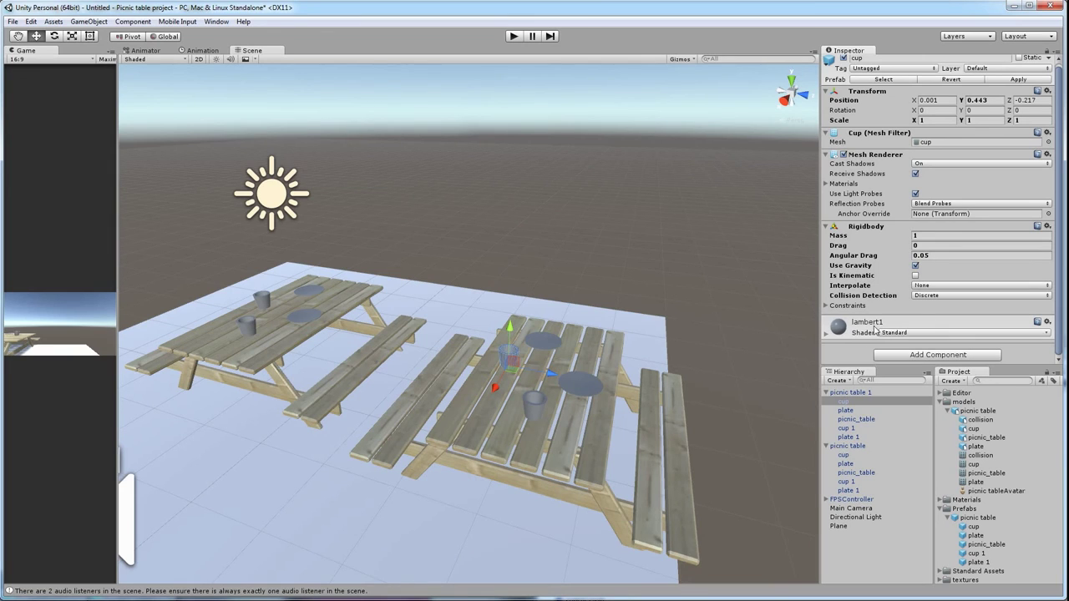
pyautogui.click(909, 355)
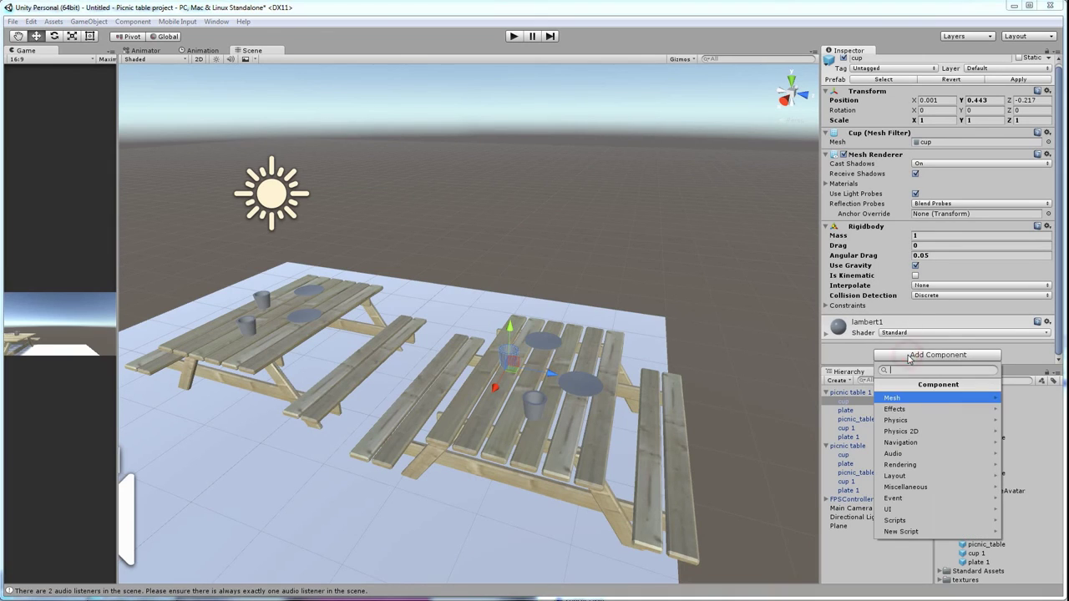
pyautogui.click(902, 421)
pyautogui.click(903, 421)
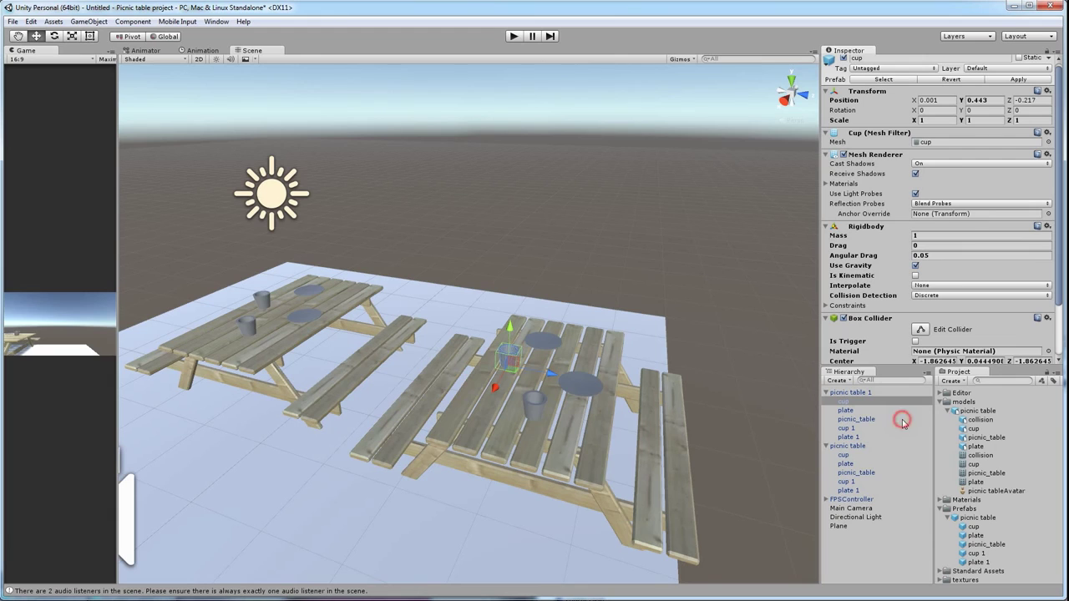
# Step: Run the scene with an enlarged Game view, jump onto picnic table 1 and walk the character against its cup
pyautogui.click(513, 36)
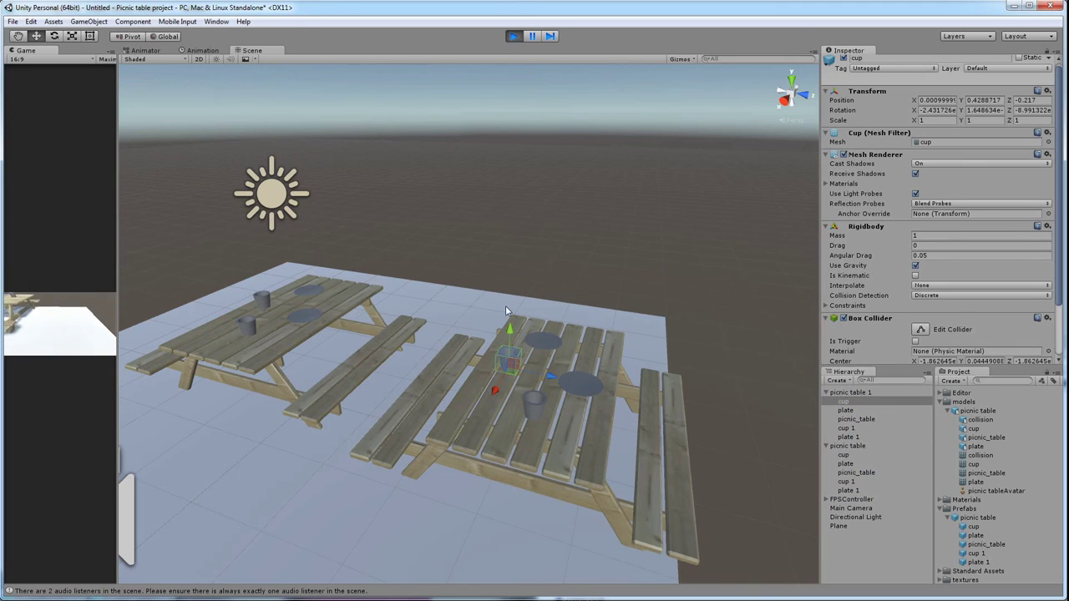
pyautogui.moveTo(118, 326); pyautogui.dragTo(579, 334)
pyautogui.press('w')
pyautogui.press('space')
pyautogui.press('w')
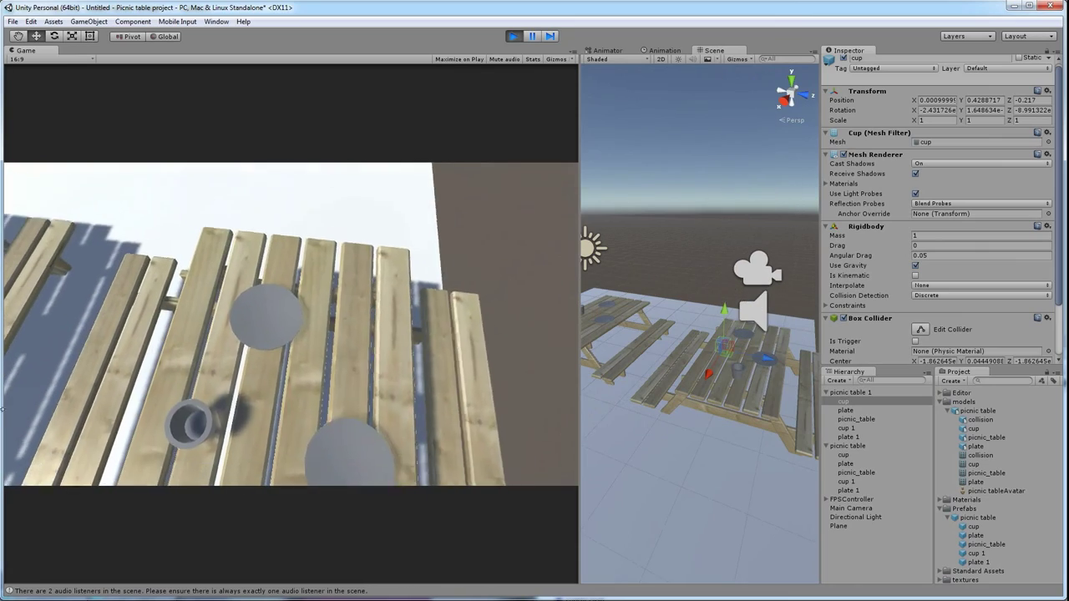
pyautogui.press('s')
pyautogui.press('a')
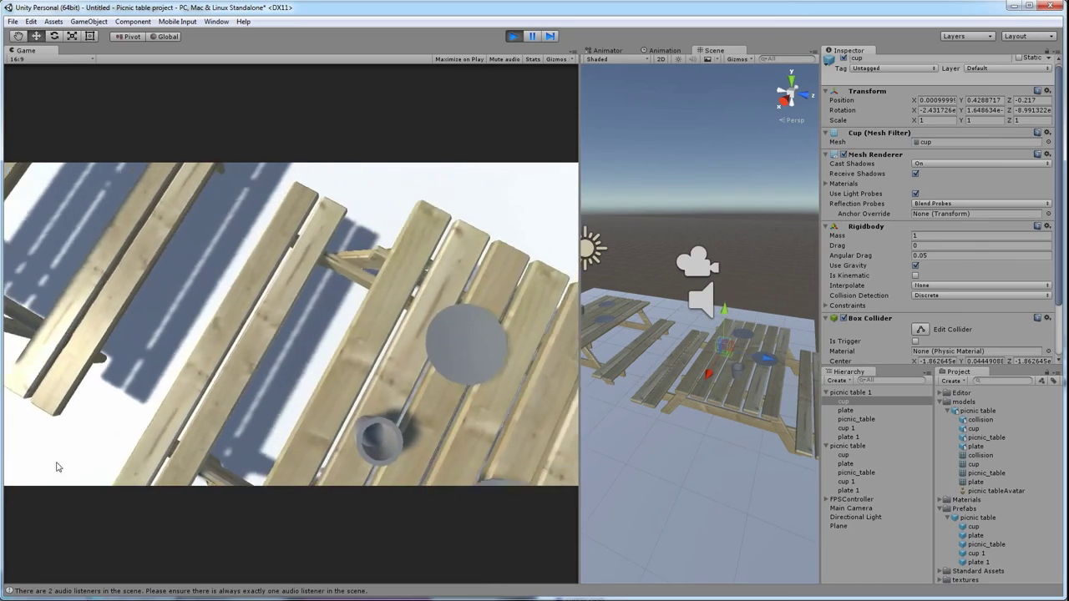
pyautogui.press('w')
pyautogui.press('w')
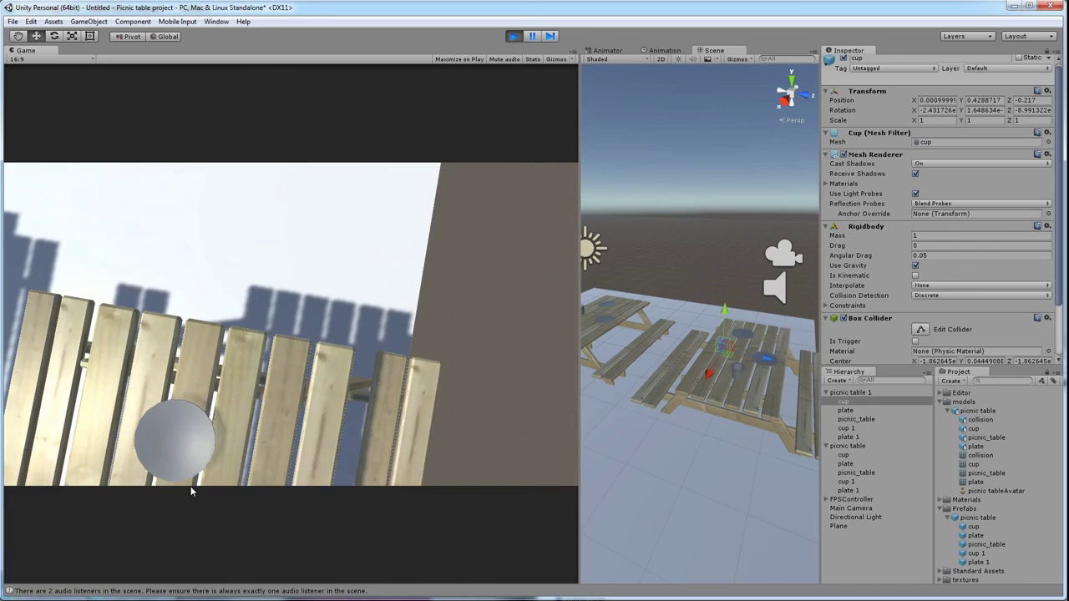
pyautogui.press('s')
pyautogui.press('a')
pyautogui.press('w')
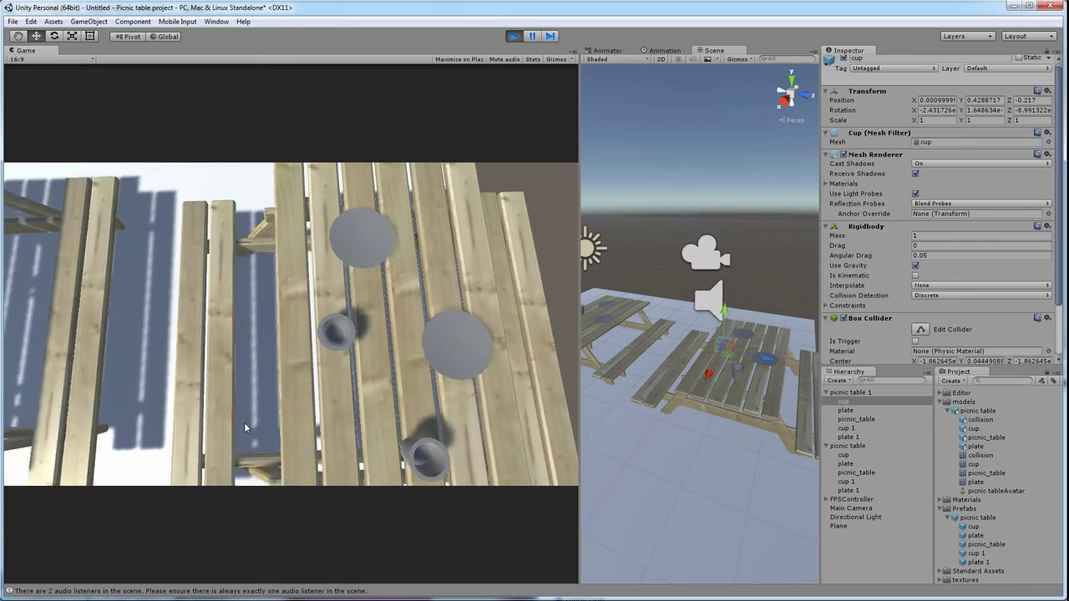
# Step: Set the cup's Rigidbody mass to 0.1 outside play mode and rerun the scene, walking the character against the cup repeatedly
pyautogui.click(513, 36)
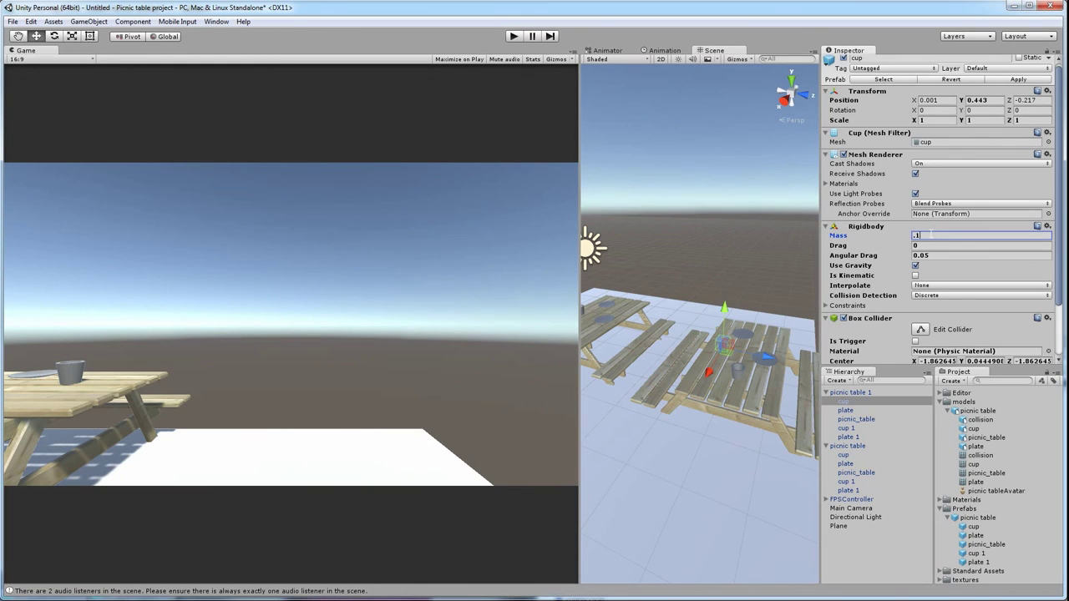
pyautogui.click(514, 36)
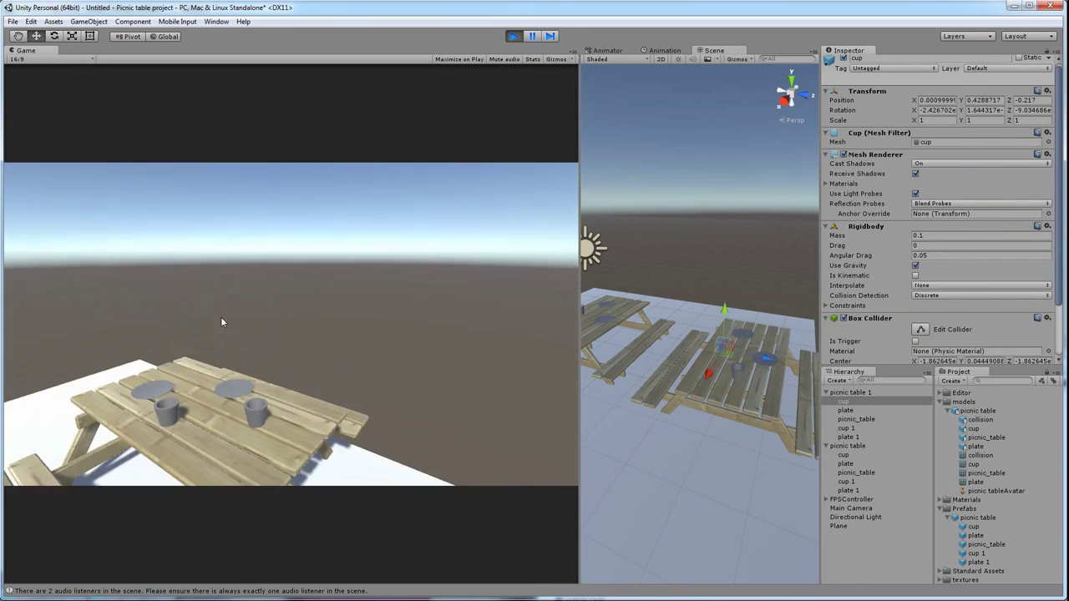
pyautogui.press('w')
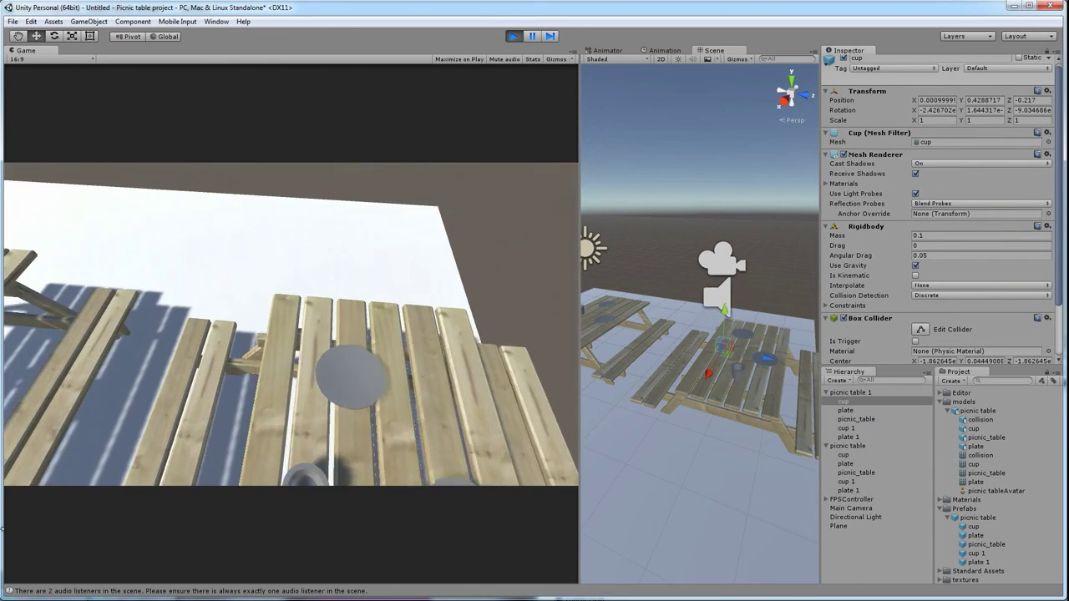
pyautogui.press('s')
pyautogui.press('w')
pyautogui.press('s')
pyautogui.press('w')
pyautogui.press('s')
pyautogui.press('w')
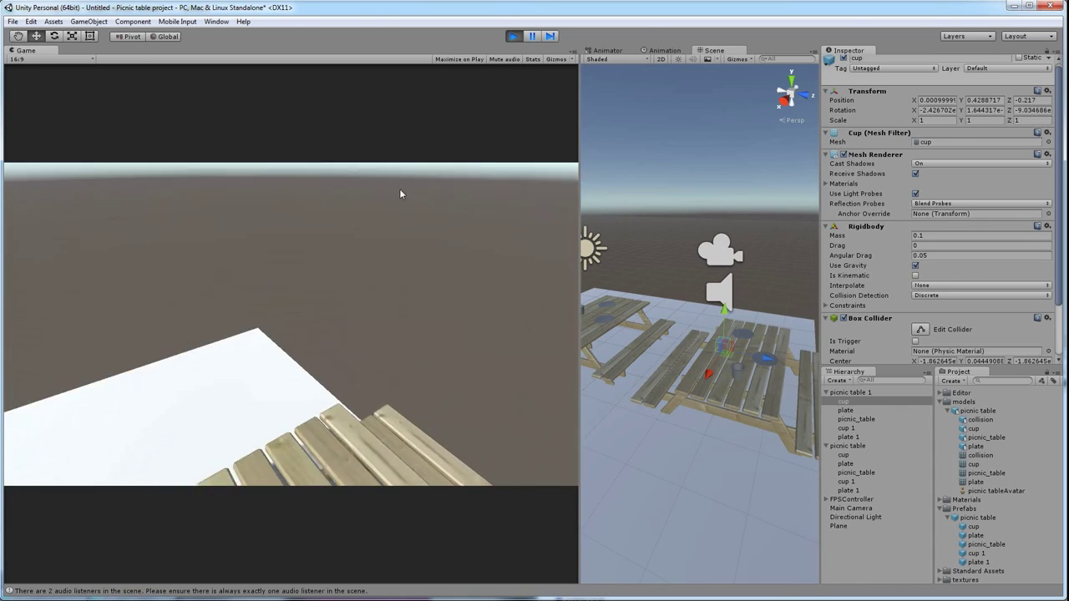
# Step: Set the cup's Rigidbody mass to 0.05 outside play mode and test pushing the cup with the character again
pyautogui.hotkey('ctrl', 'p')
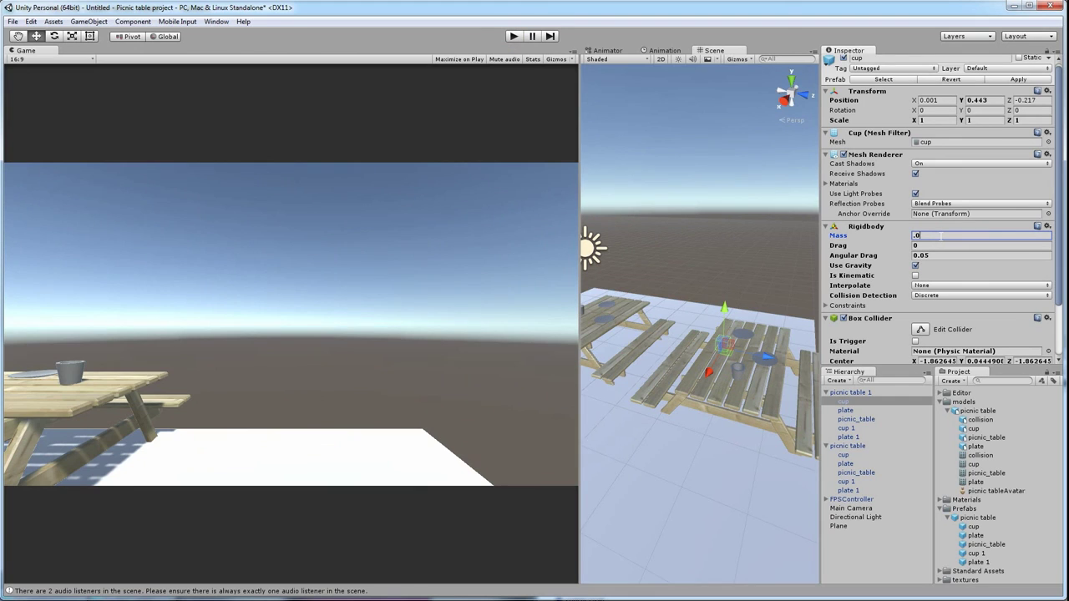
pyautogui.click(511, 36)
pyautogui.press('w')
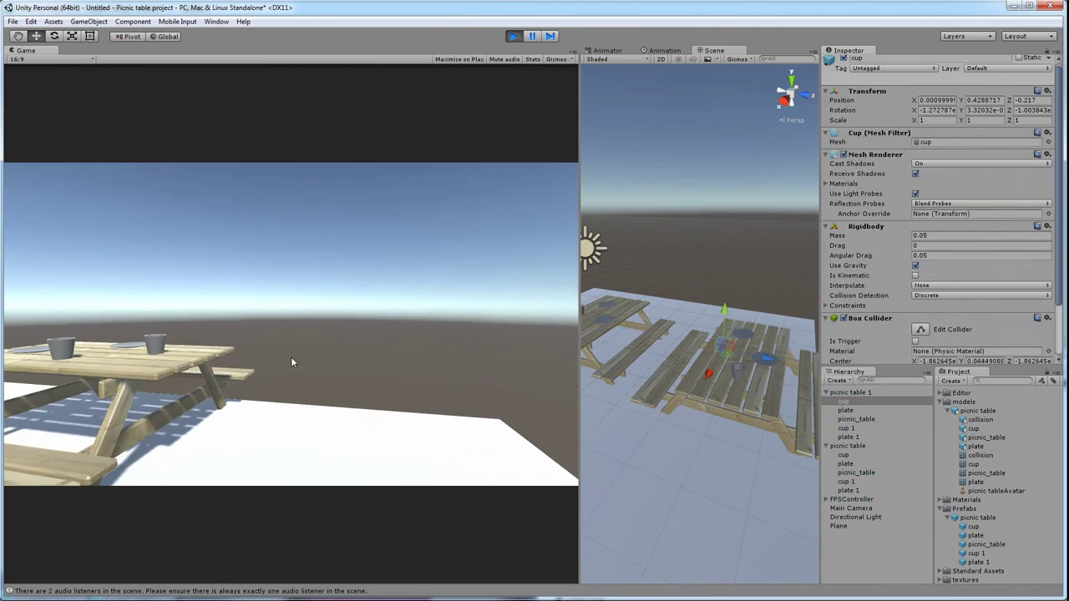
pyautogui.press('w')
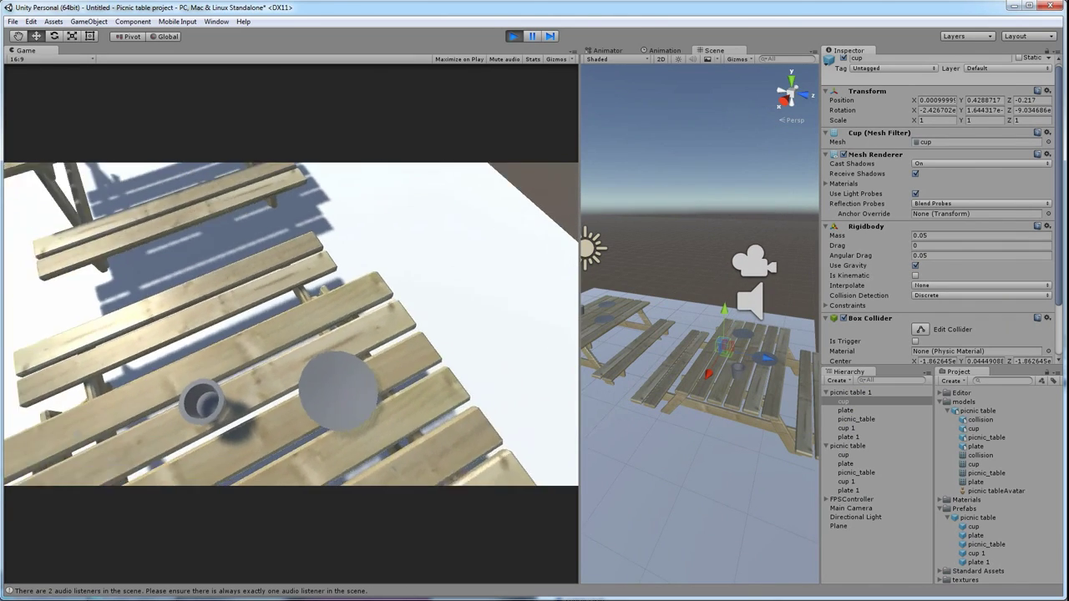
pyautogui.press('w')
pyautogui.press('s')
pyautogui.press('w')
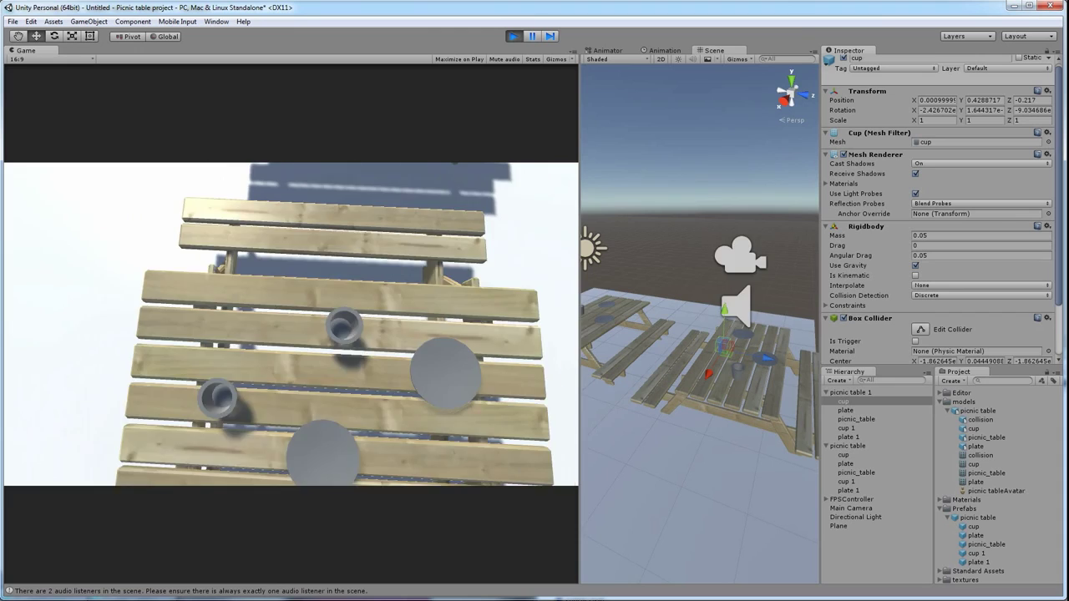
pyautogui.press('w')
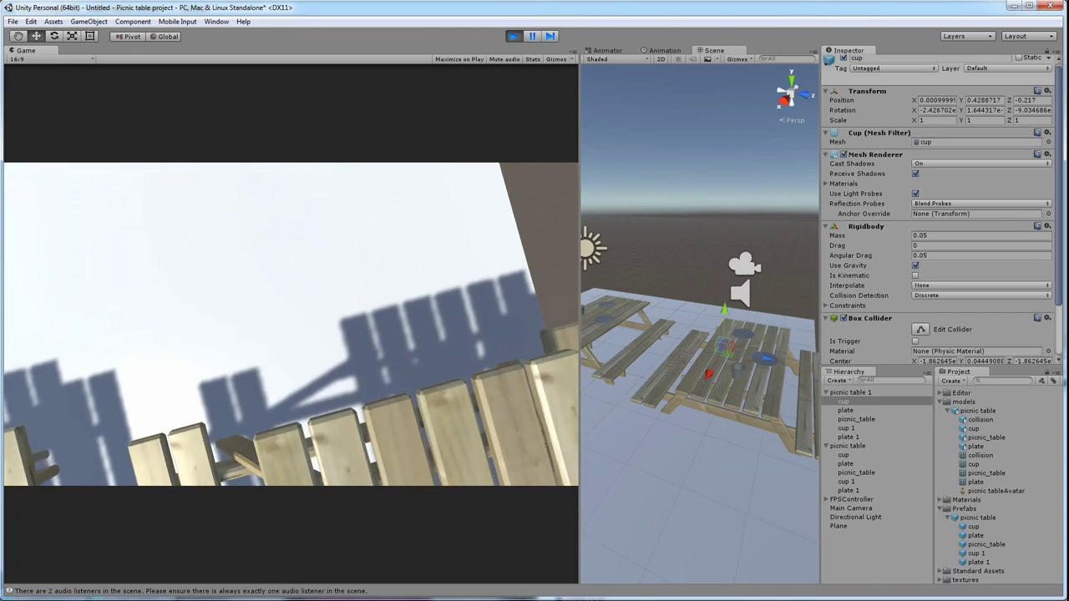
pyautogui.press('s')
pyautogui.press('d')
pyautogui.press('a')
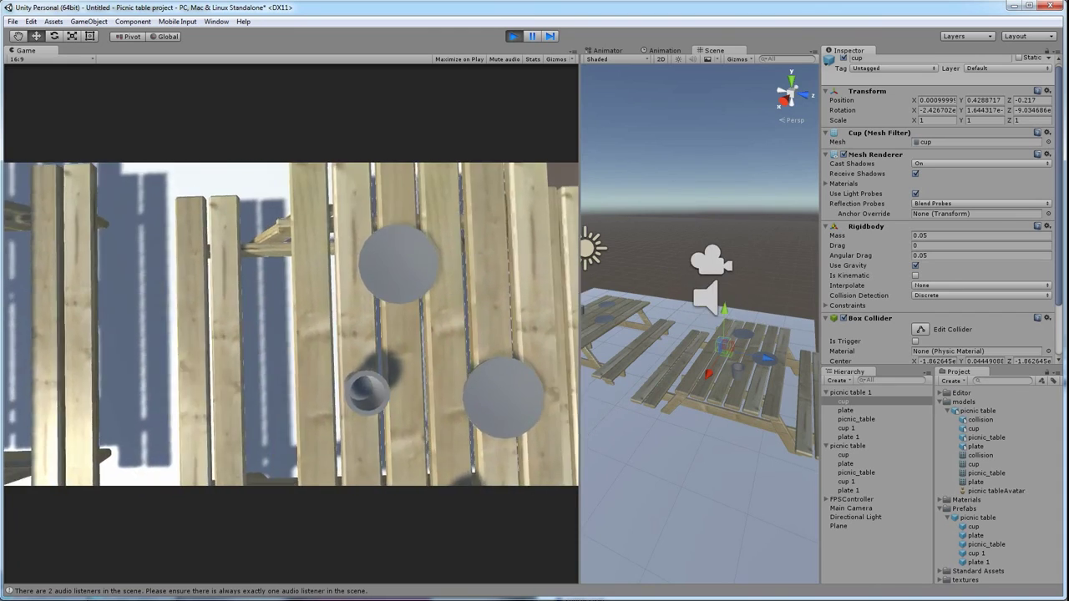
pyautogui.press('w')
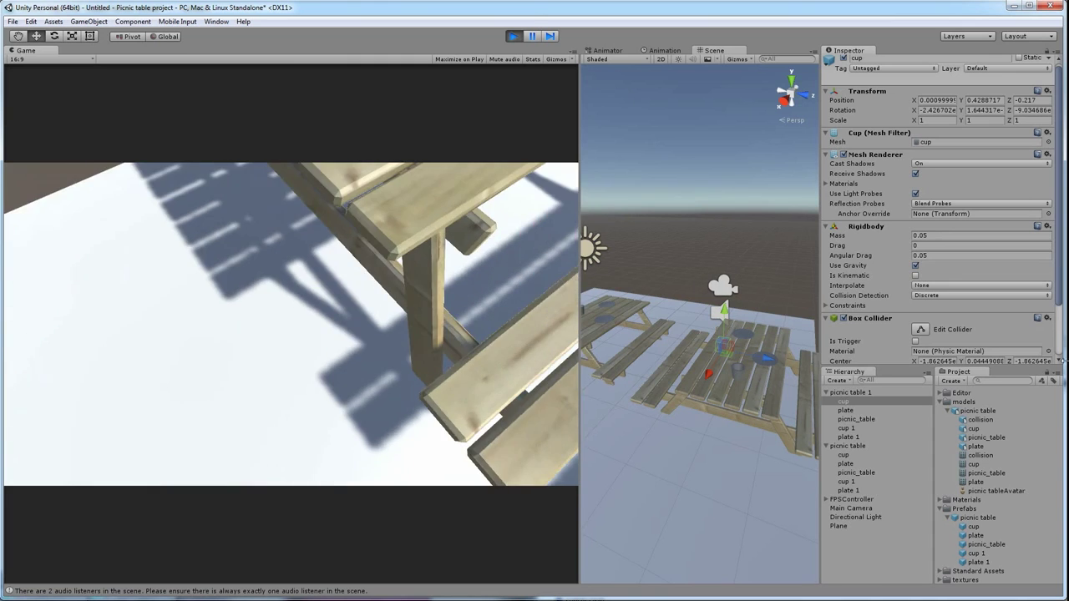
# Step: Set the cup's Rigidbody mass to 0.01 outside play mode, then run the scene and walk the character over the picnic table
pyautogui.click(514, 36)
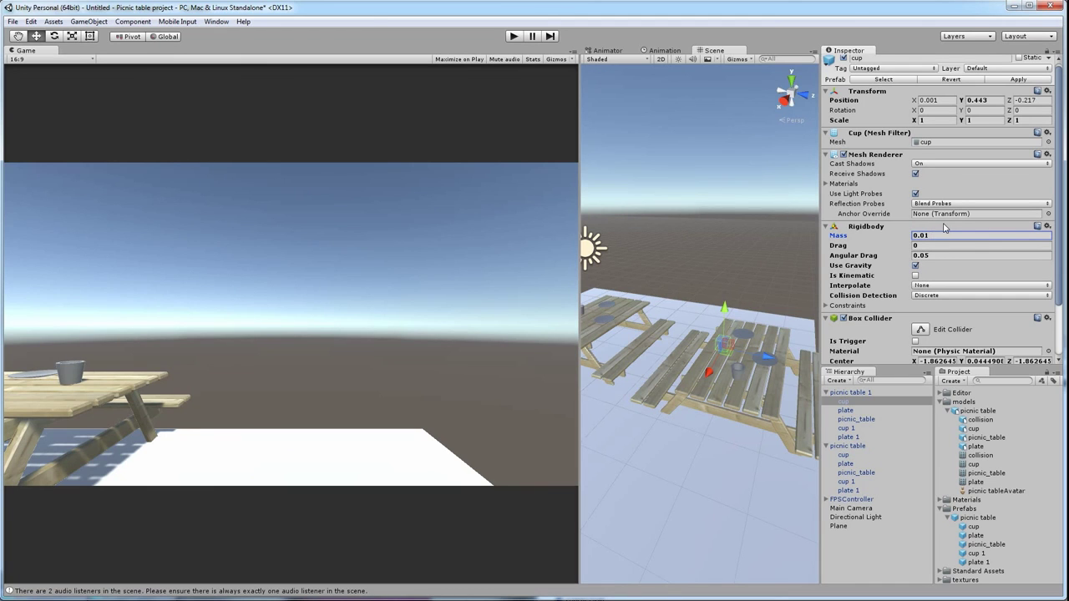
pyautogui.click(514, 37)
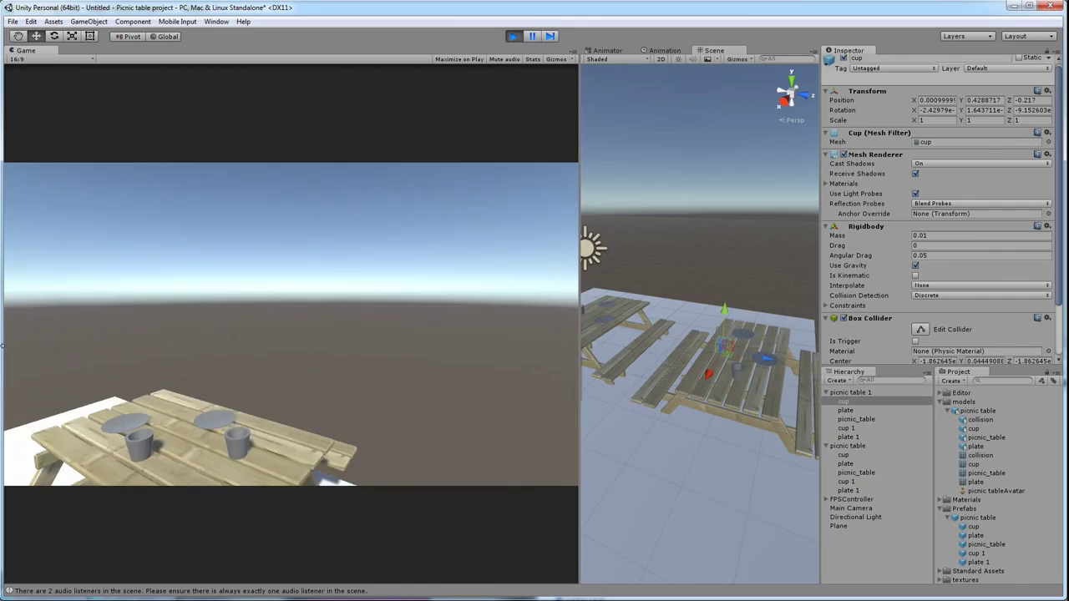
pyautogui.press('w')
pyautogui.press('space')
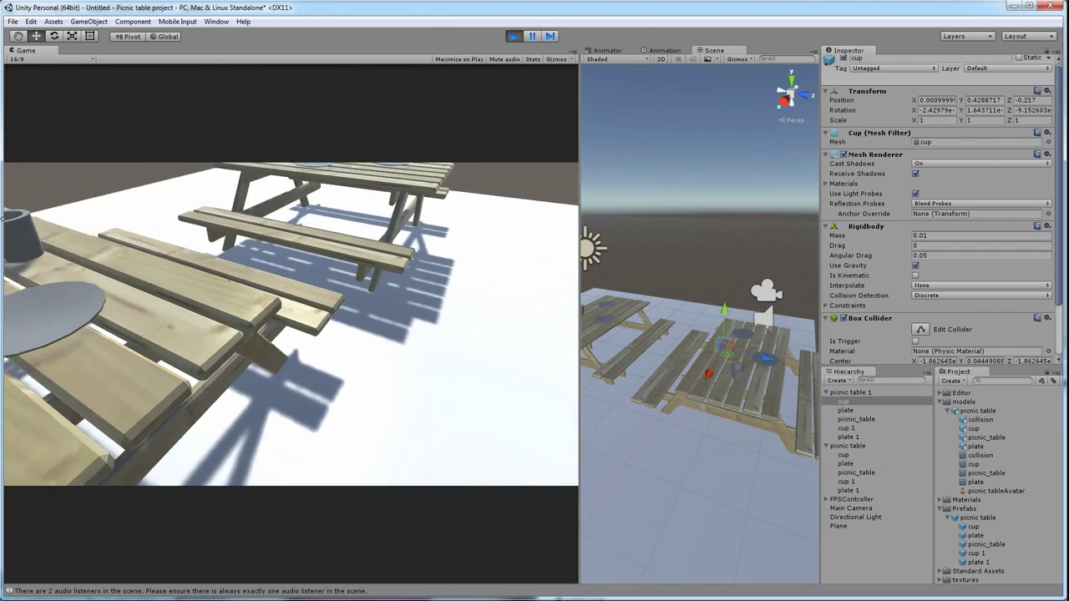
pyautogui.press('space')
pyautogui.press('w')
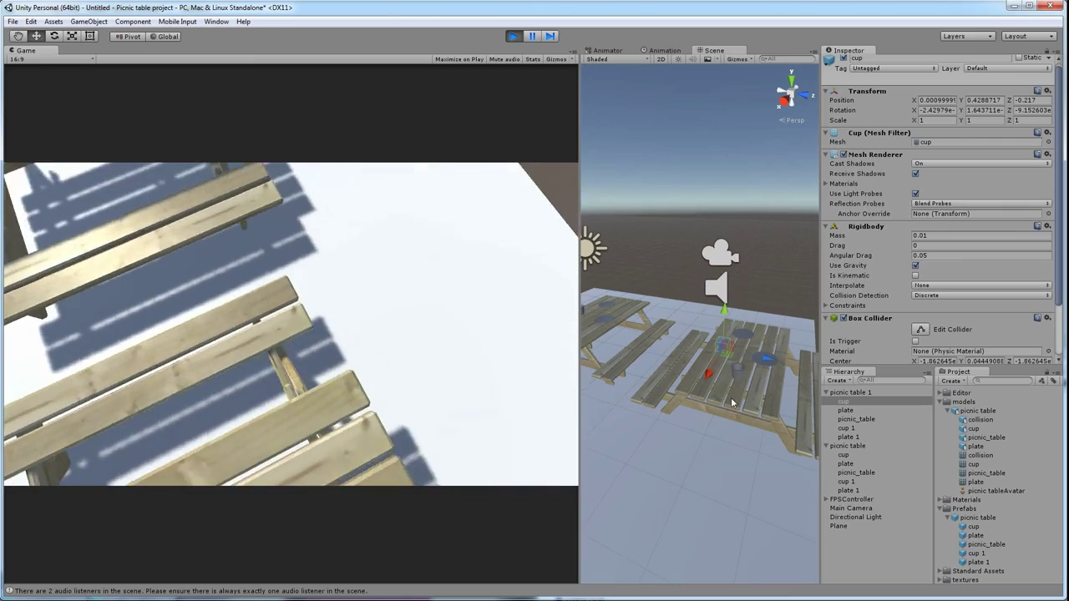
pyautogui.press('w')
pyautogui.press('s')
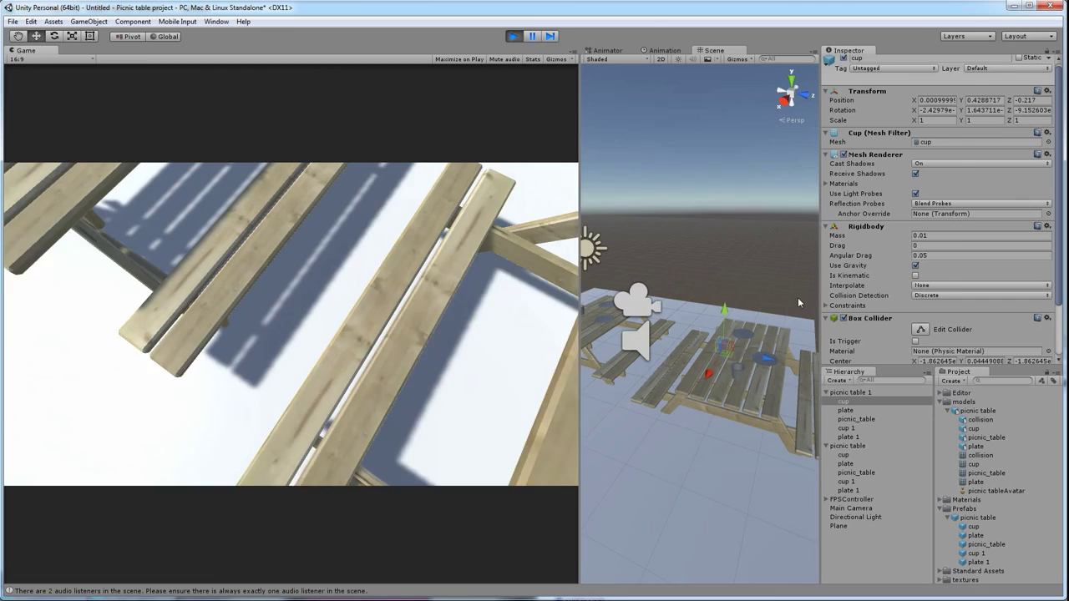
pyautogui.hotkey('ctrl', 'p')
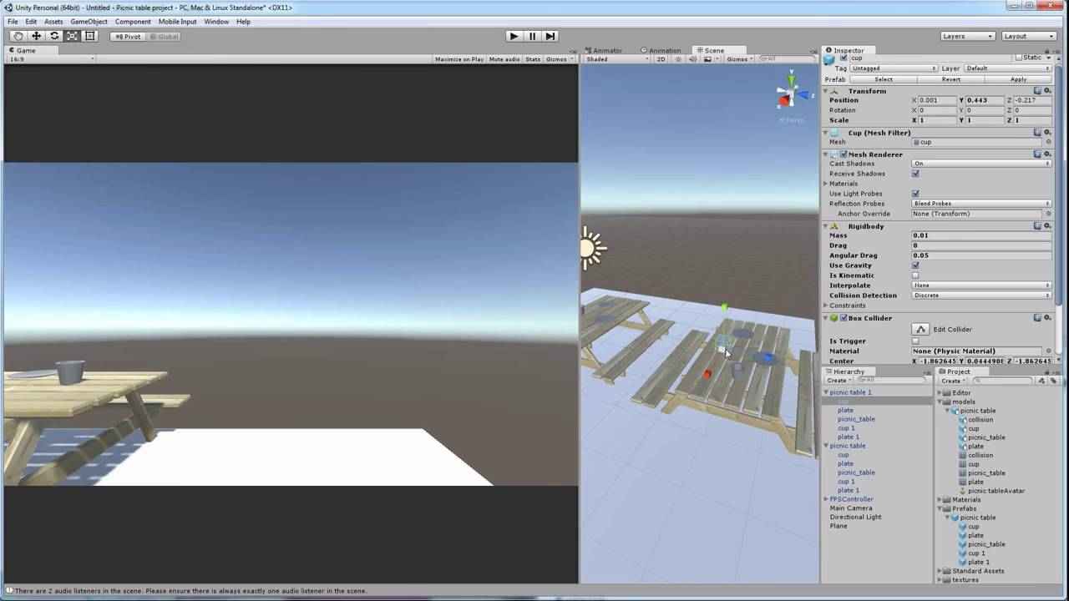
# Step: Scale picnic table 1's cup uniformly to about 2.5 and run the scene to check it with the character
pyautogui.moveTo(762, 353); pyautogui.dragTo(809, 355)
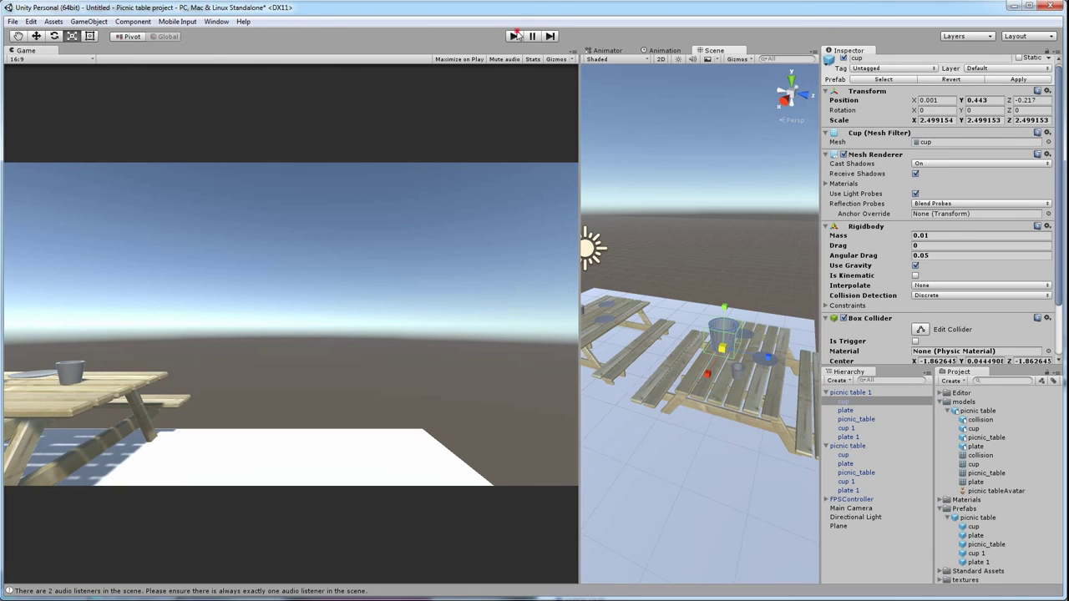
pyautogui.click(515, 35)
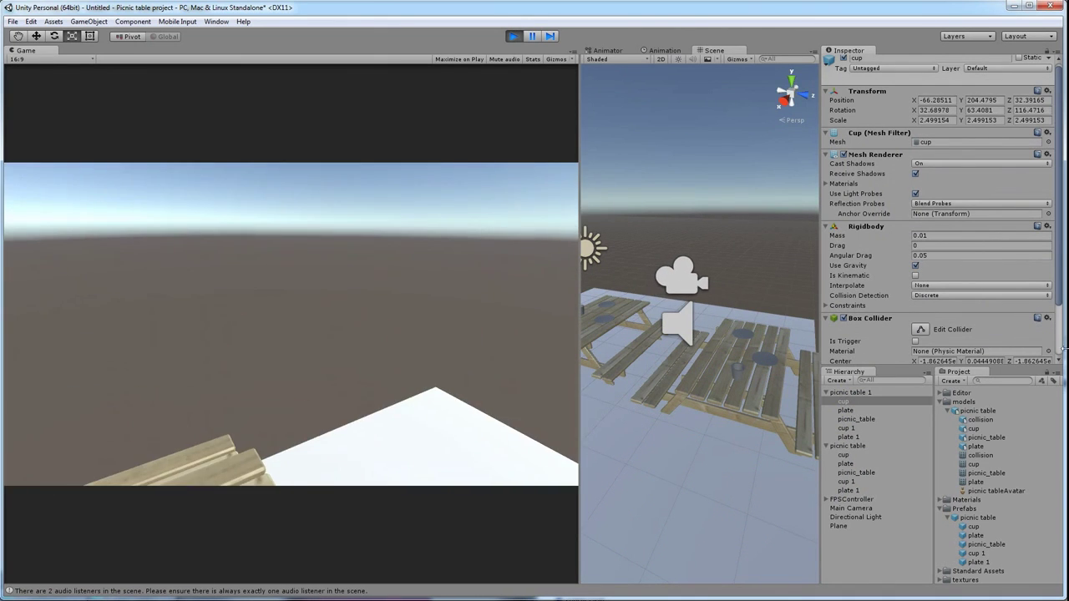
pyautogui.press('a')
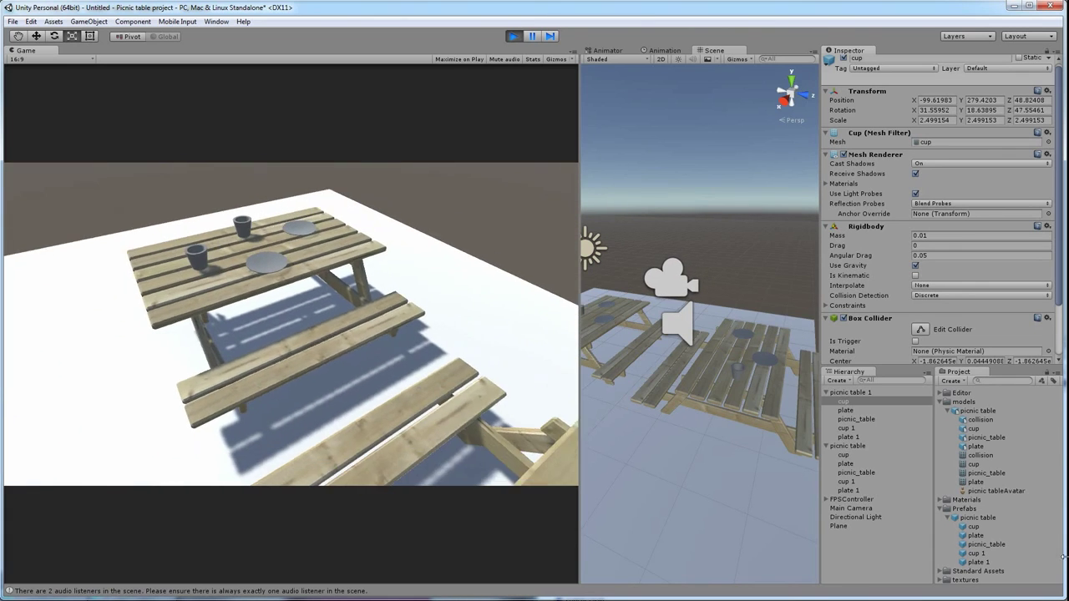
# Step: Outside play mode, enlarge the cup to scale about 3.24 with mass 0.1 and place it on the ground at X 1.149, Y 0.126
pyautogui.click(513, 36)
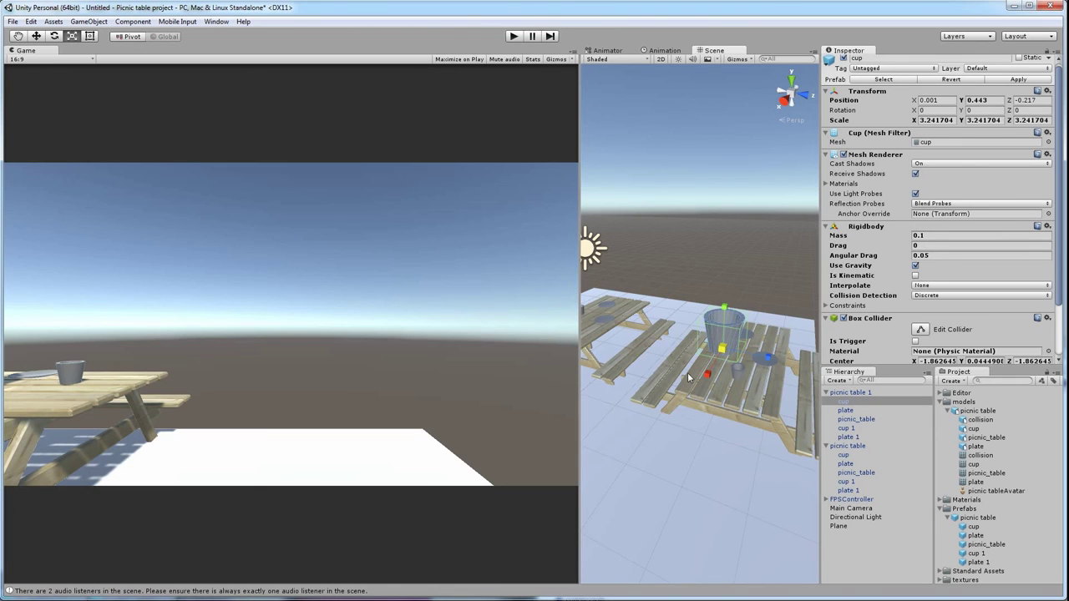
pyautogui.moveTo(718, 367); pyautogui.dragTo(658, 480)
# Step: Run the scene, walk the character into the enlarged cup on the ground, and exit play mode
pyautogui.click(512, 36)
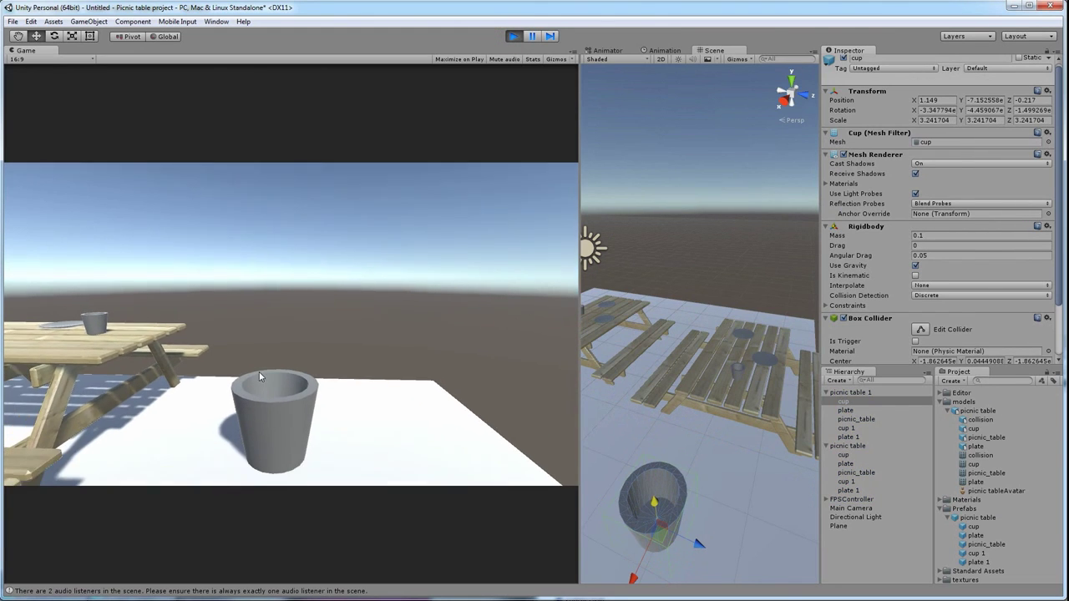
pyautogui.press('w')
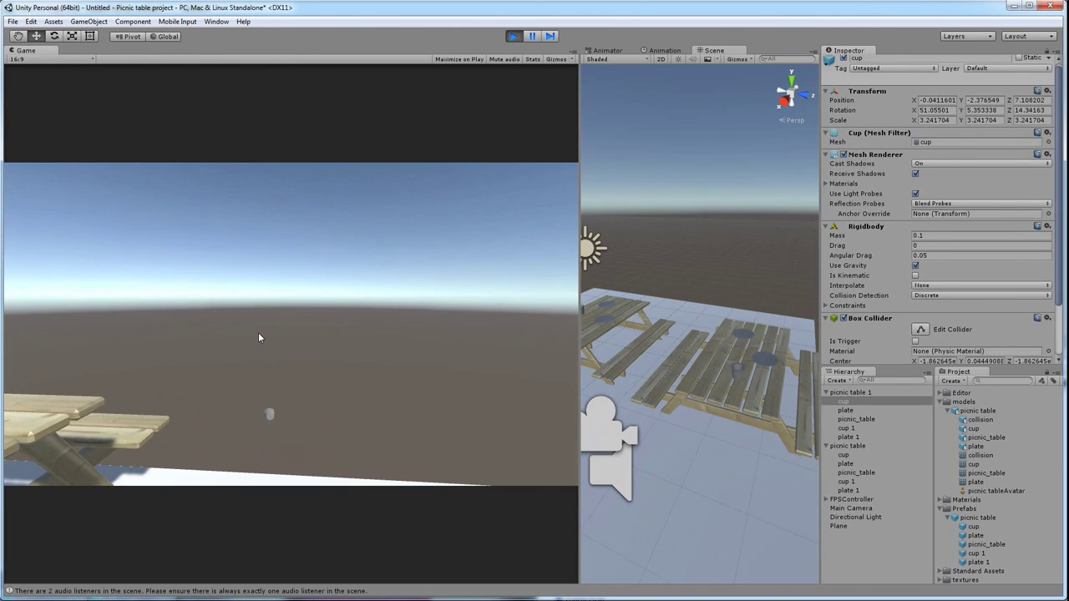
pyautogui.press('s')
pyautogui.press('s')
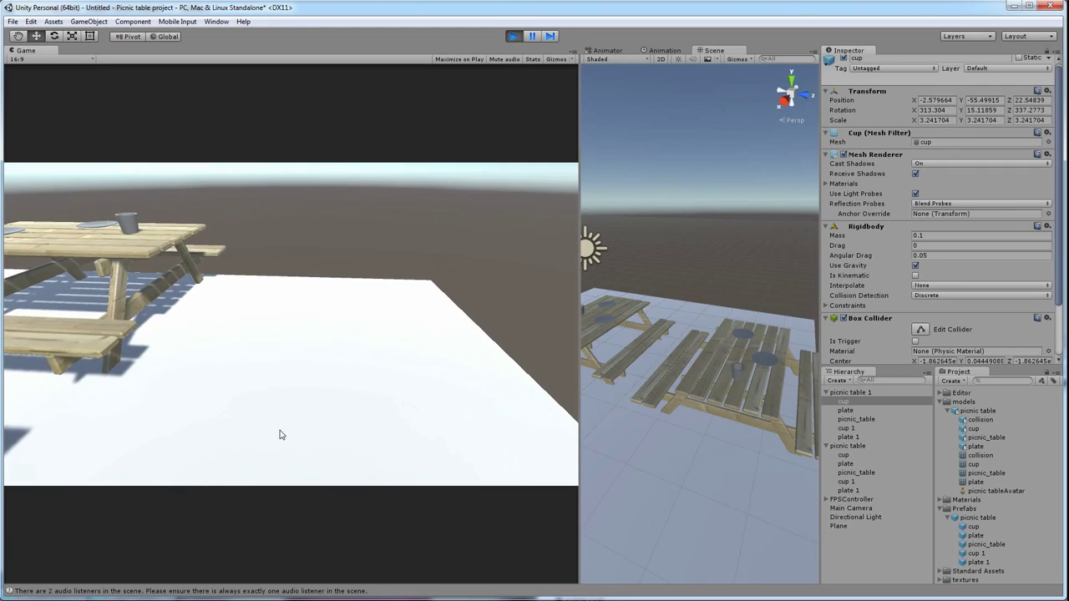
pyautogui.click(513, 35)
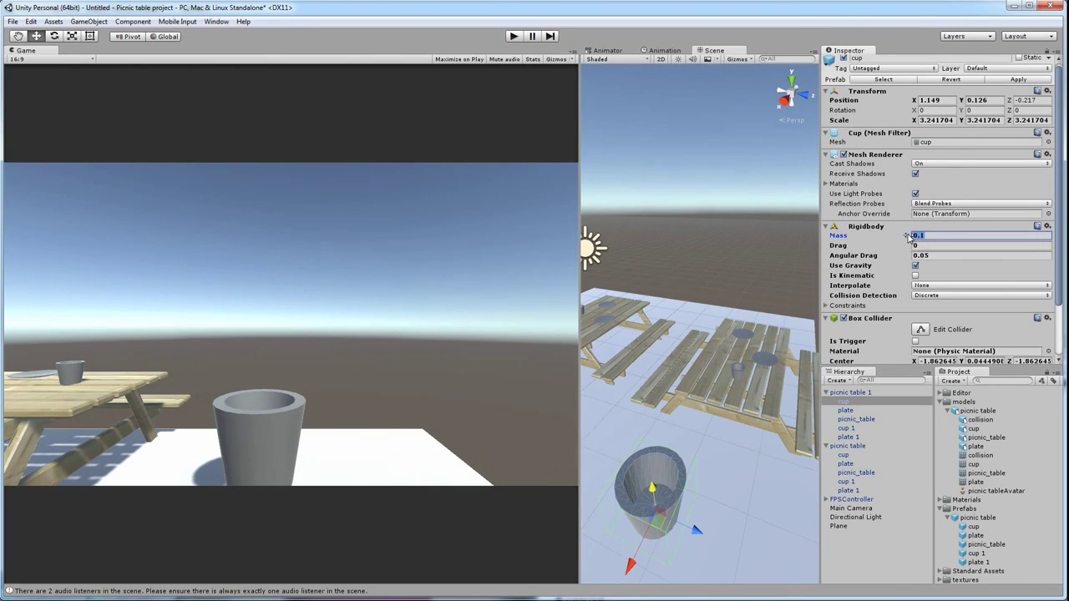
# Step: Set the enlarged cup's Rigidbody mass to 1 and run the scene, pushing the cup repeatedly with the character before exiting play mode
pyautogui.write('1')
pyautogui.click(513, 36)
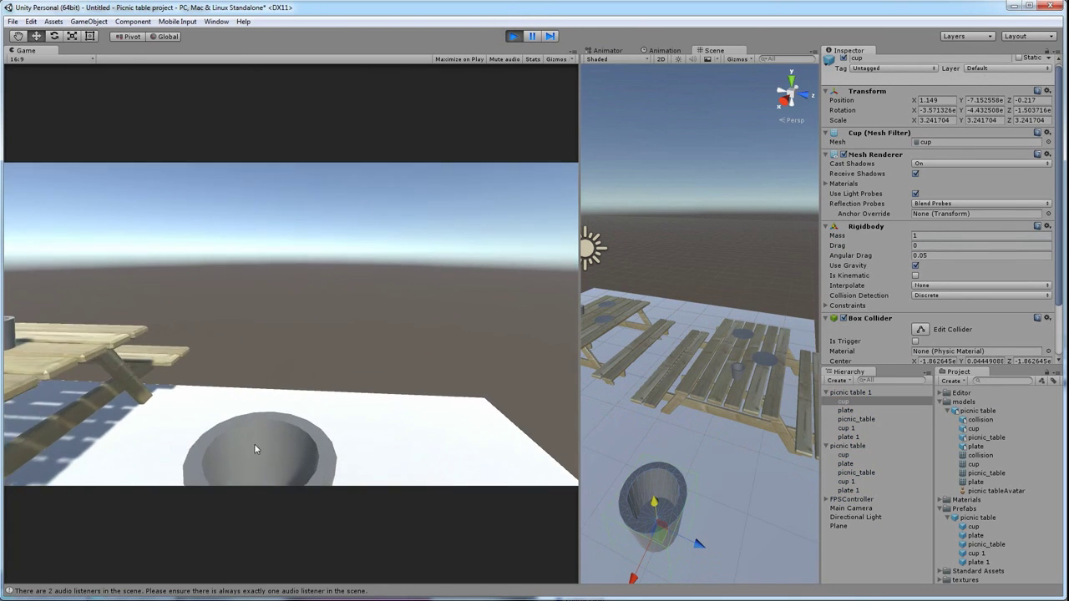
pyautogui.press('w')
pyautogui.press('s')
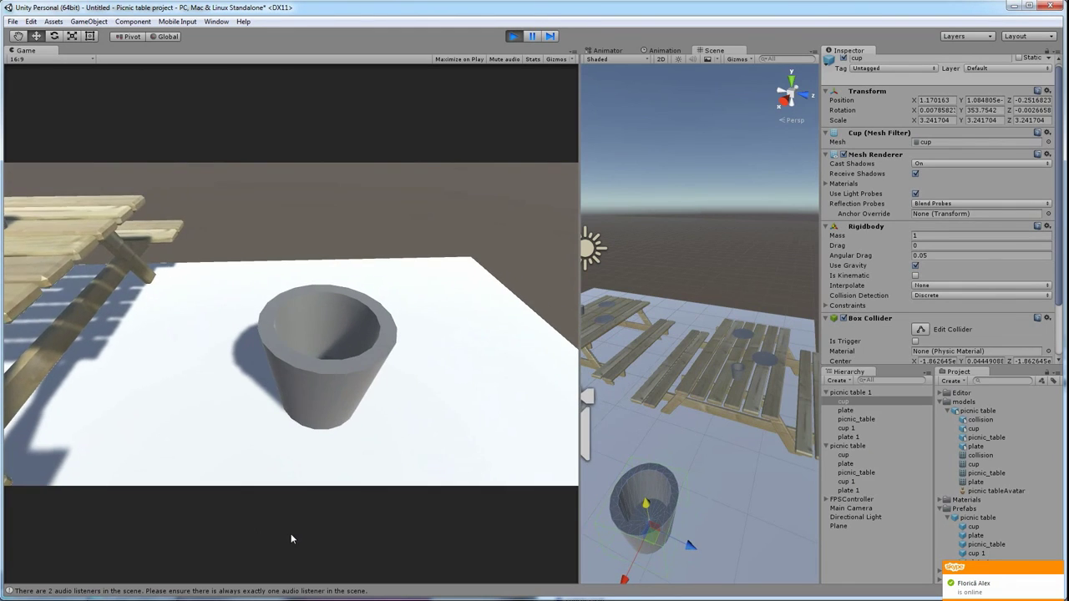
pyautogui.press('w')
pyautogui.press('s')
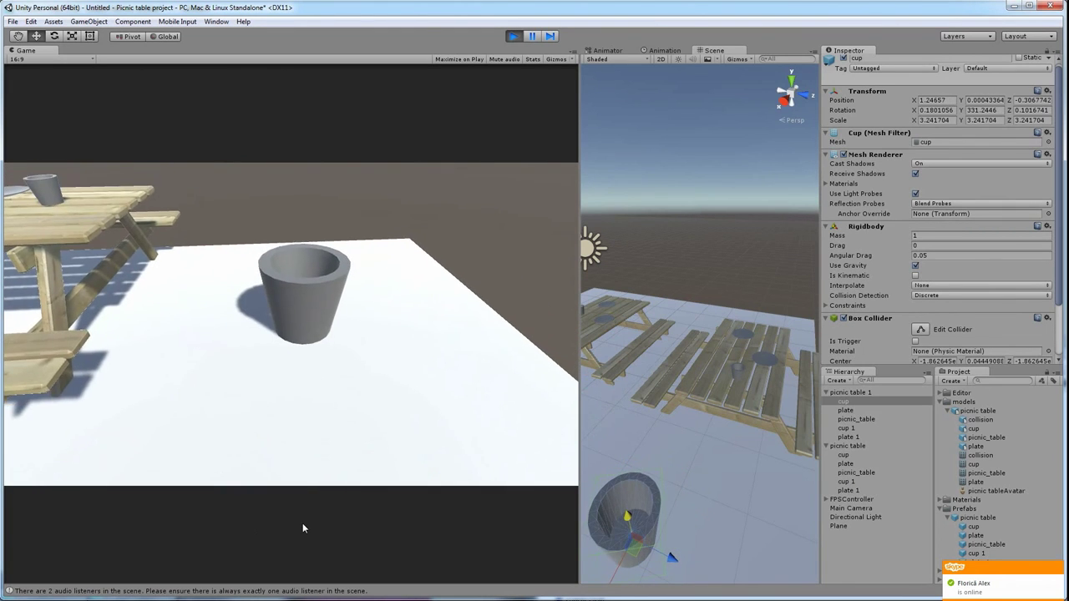
pyautogui.press('w')
pyautogui.press('w')
pyautogui.press('s')
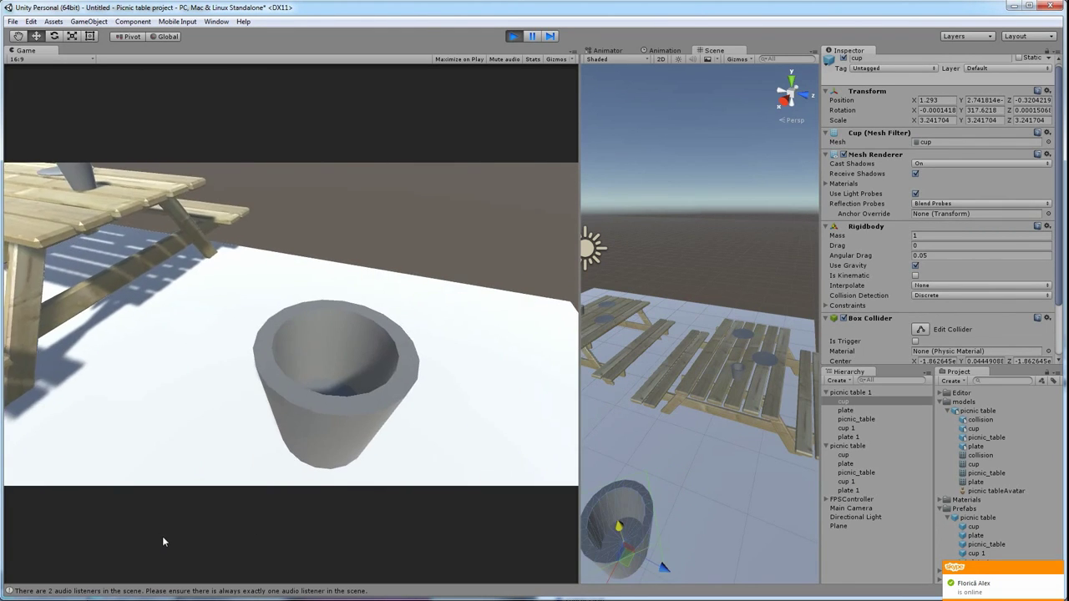
pyautogui.press('w')
pyautogui.press('s')
pyautogui.press('w')
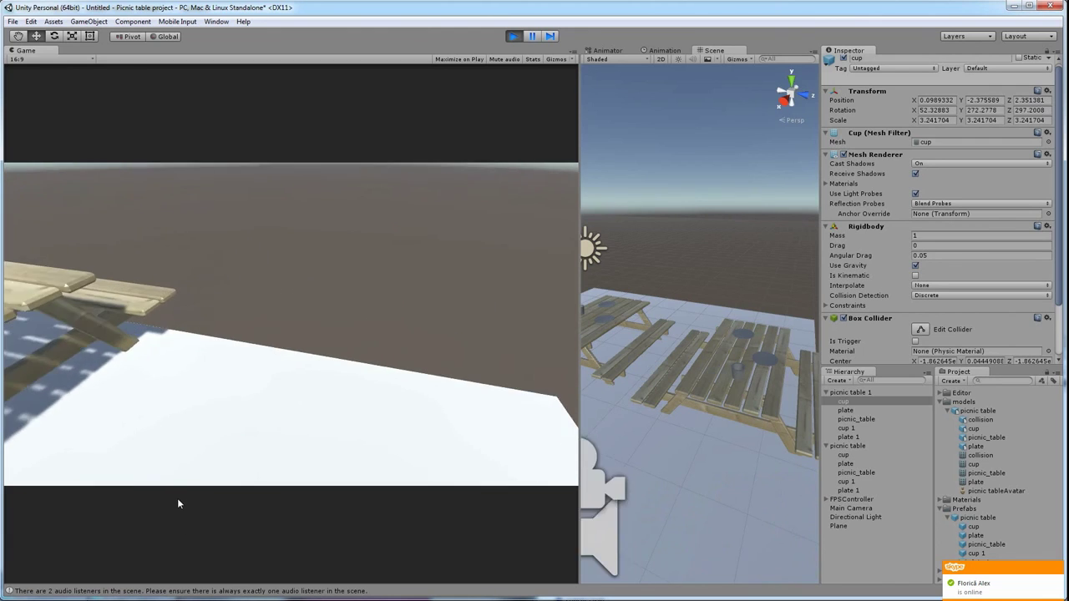
pyautogui.press('w')
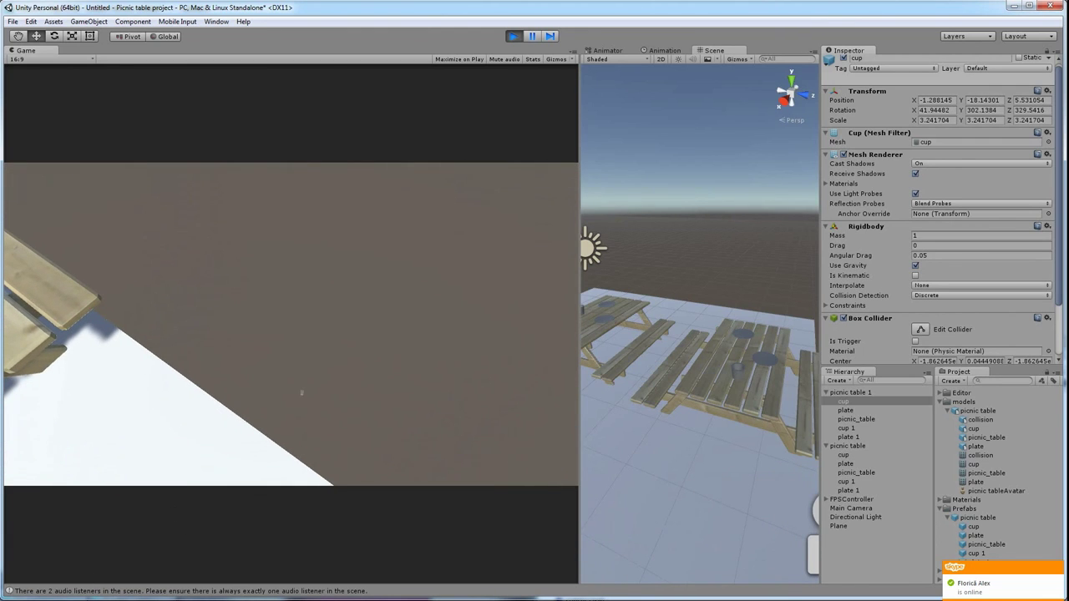
pyautogui.moveTo(131, 598)
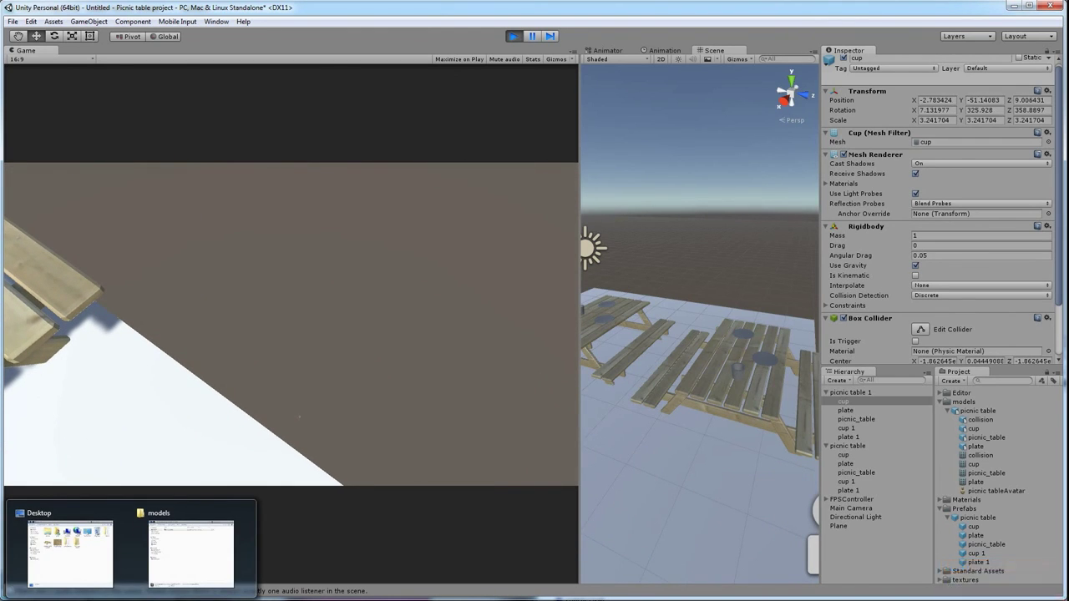
pyautogui.press('s')
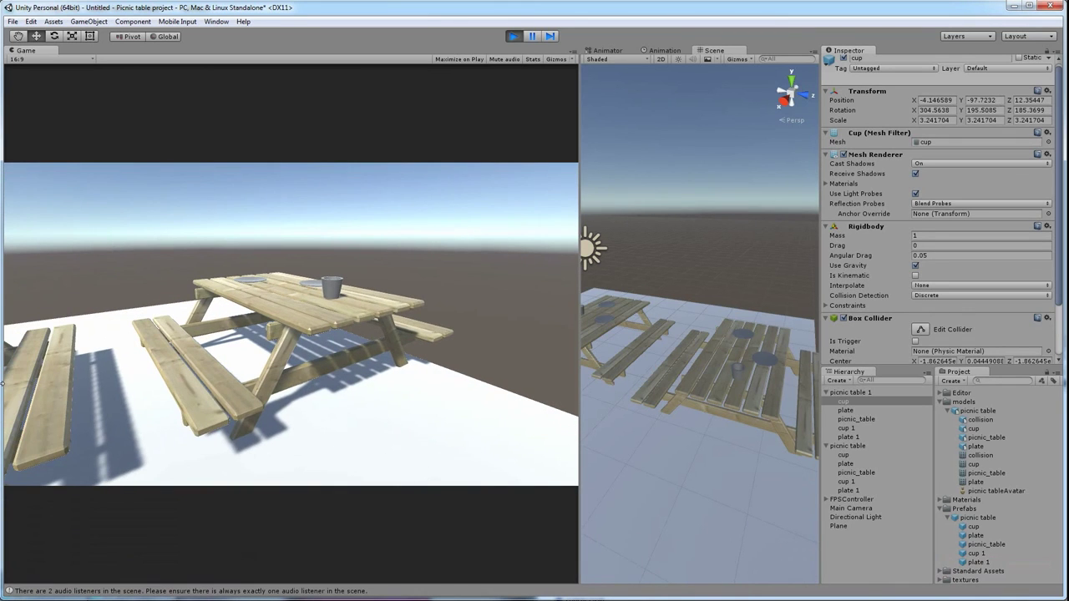
pyautogui.click(512, 36)
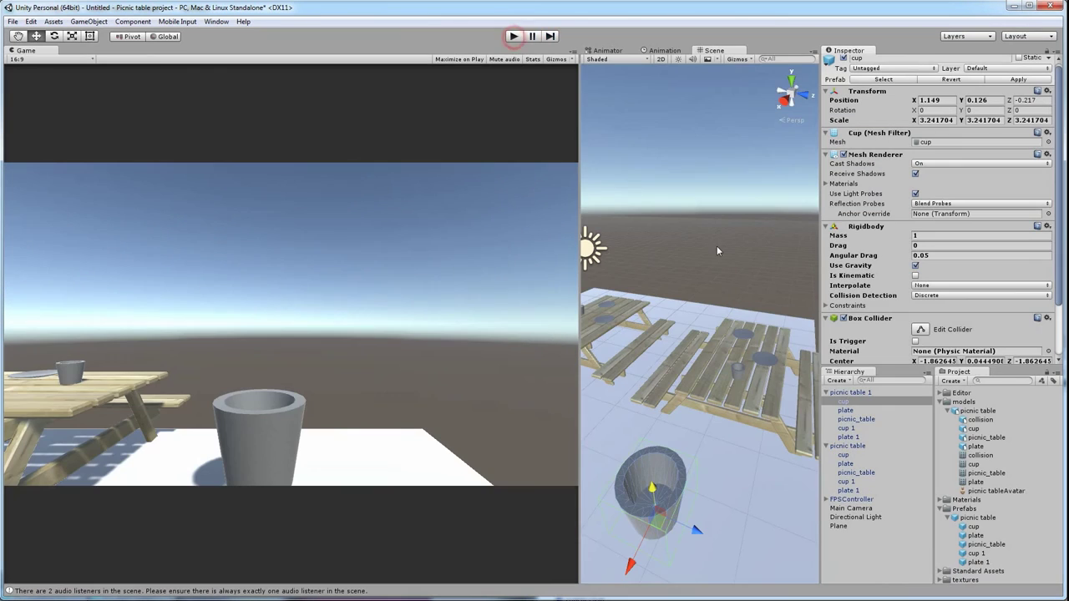